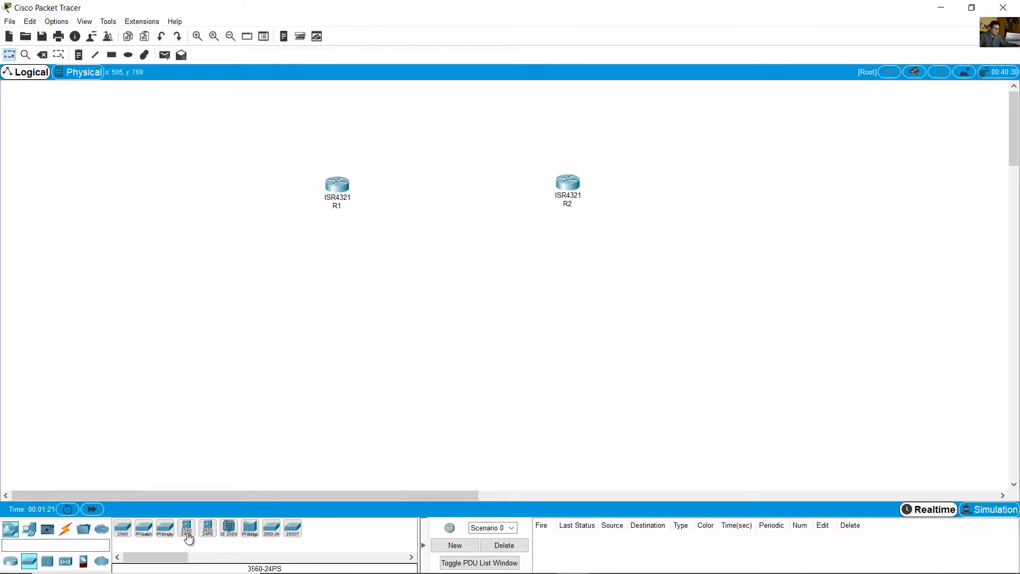
- Place a 3650-24PS multilayer switch below R1 and rename it D1
click(207, 528)
click(337, 292)
click(339, 296)
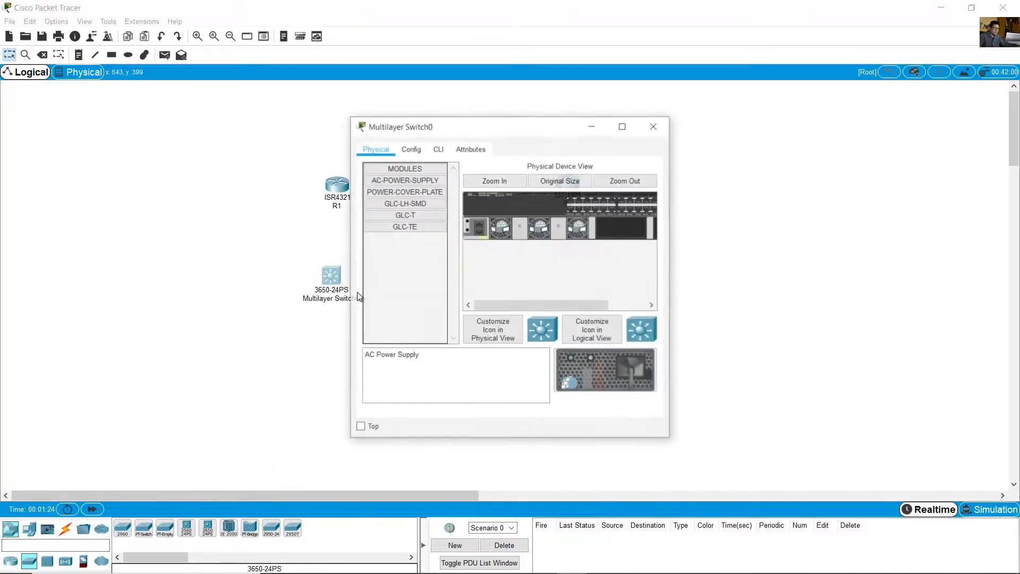
click(657, 126)
click(372, 299)
key(ctrl+a)
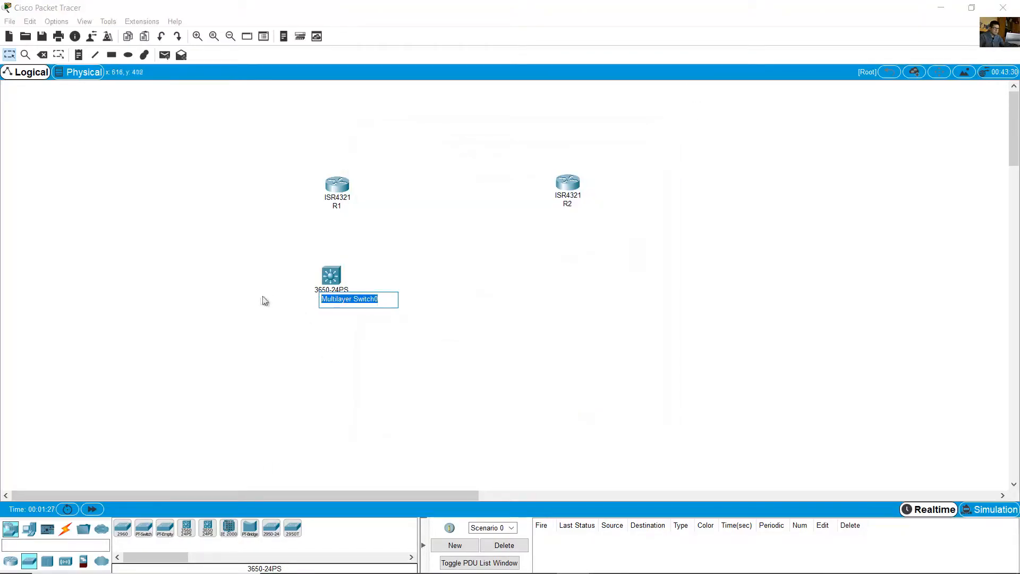
text(D1)
key(Return)
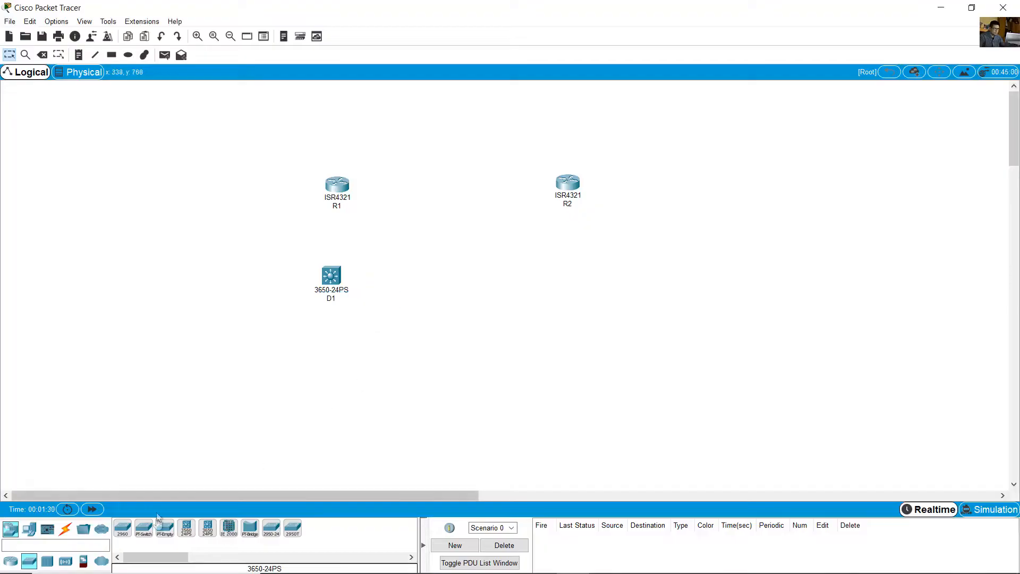
- Place a second 3650-24PS multilayer switch below R2 and rename it D2
click(567, 280)
click(569, 302)
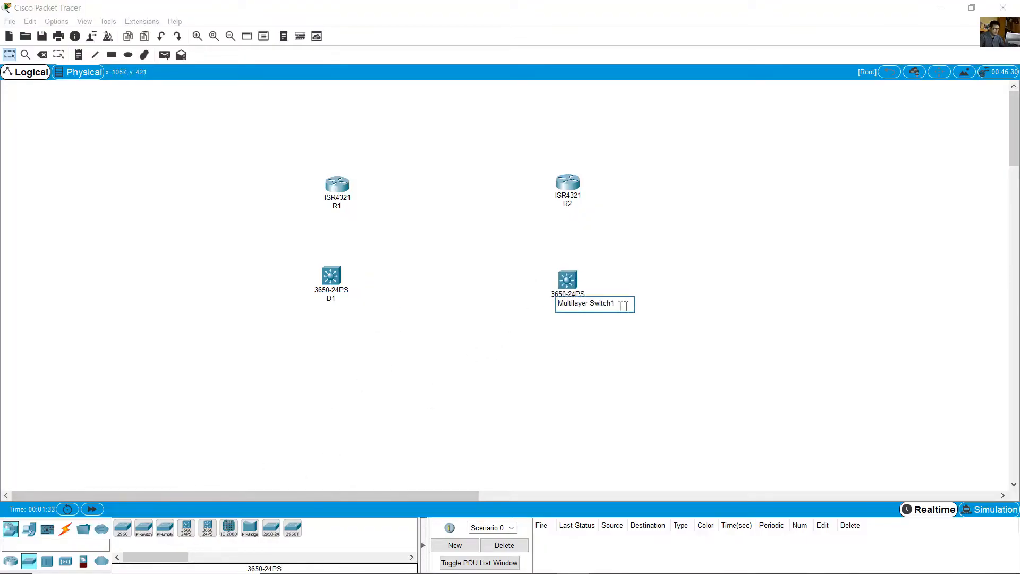
key(ctrl+a)
text(D2)
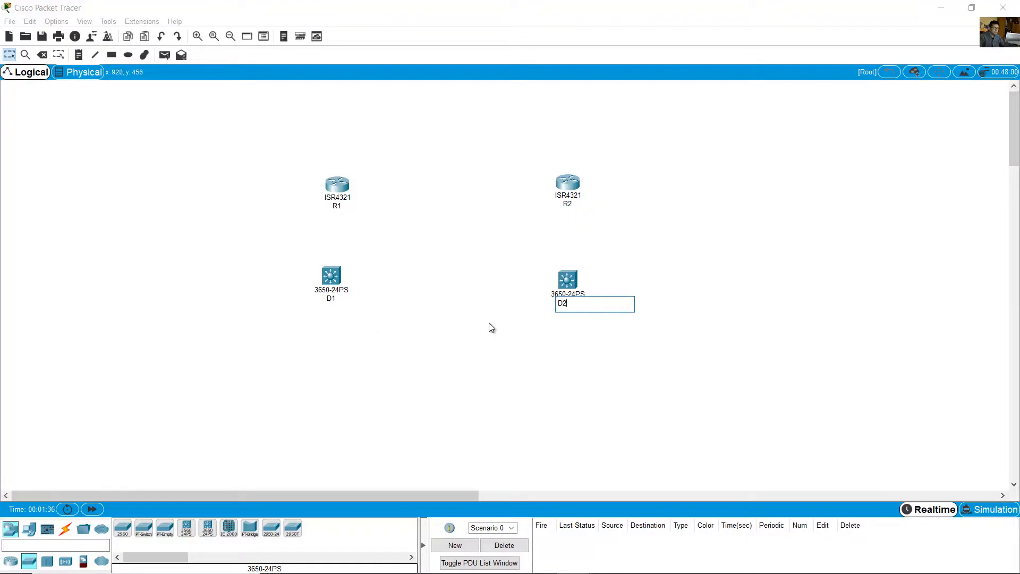
key(Return)
- Add four PC-PT computers in a row, two below D1 and two below D2
click(29, 529)
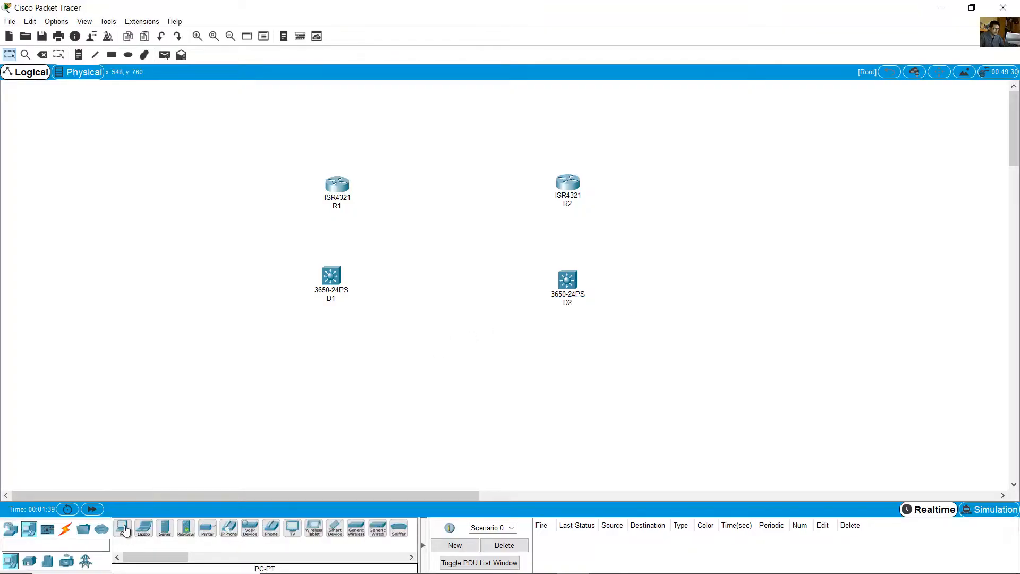
drag(124, 530, 271, 360)
click(124, 528)
click(382, 356)
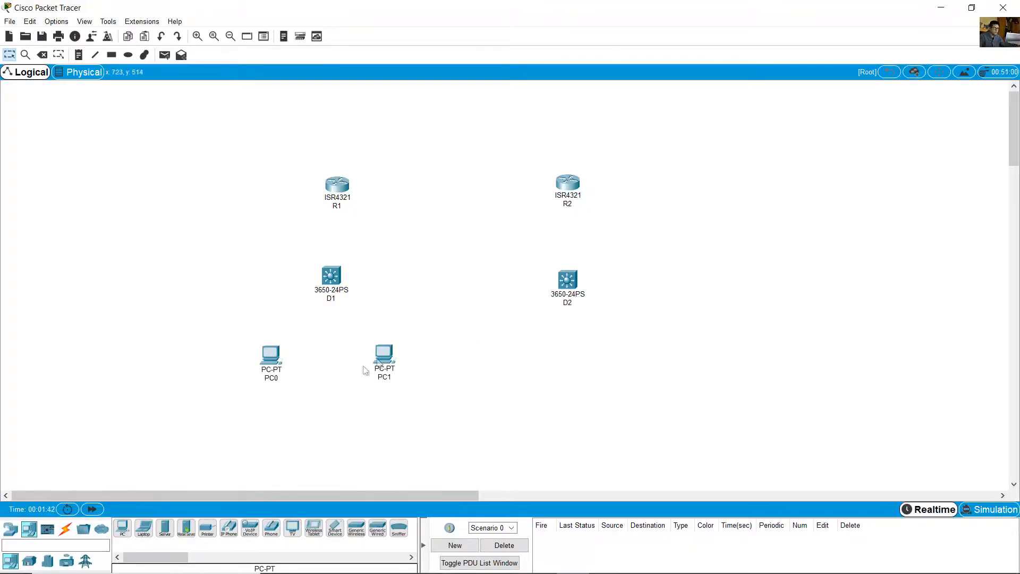
click(124, 529)
click(520, 358)
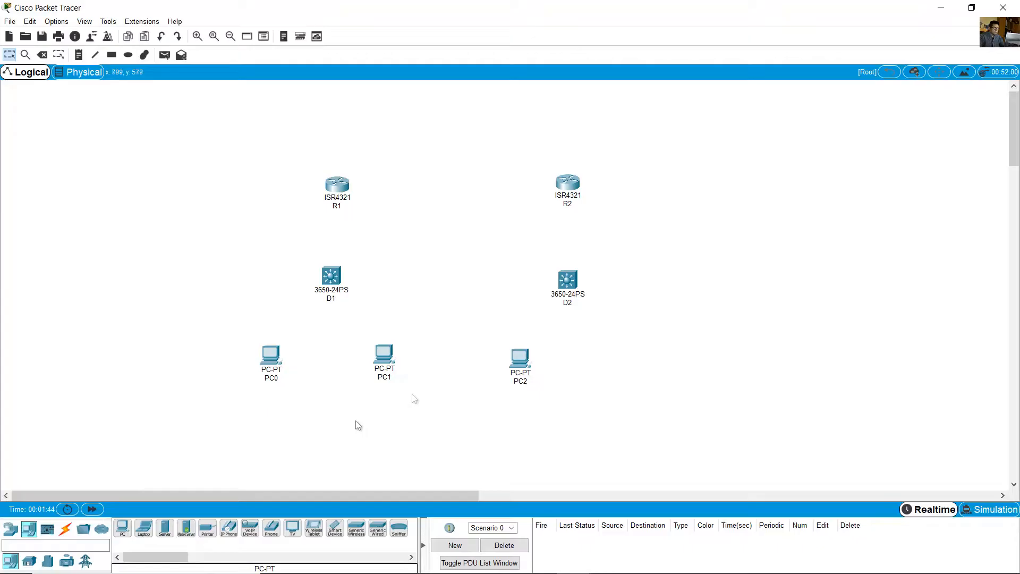
click(124, 530)
click(641, 352)
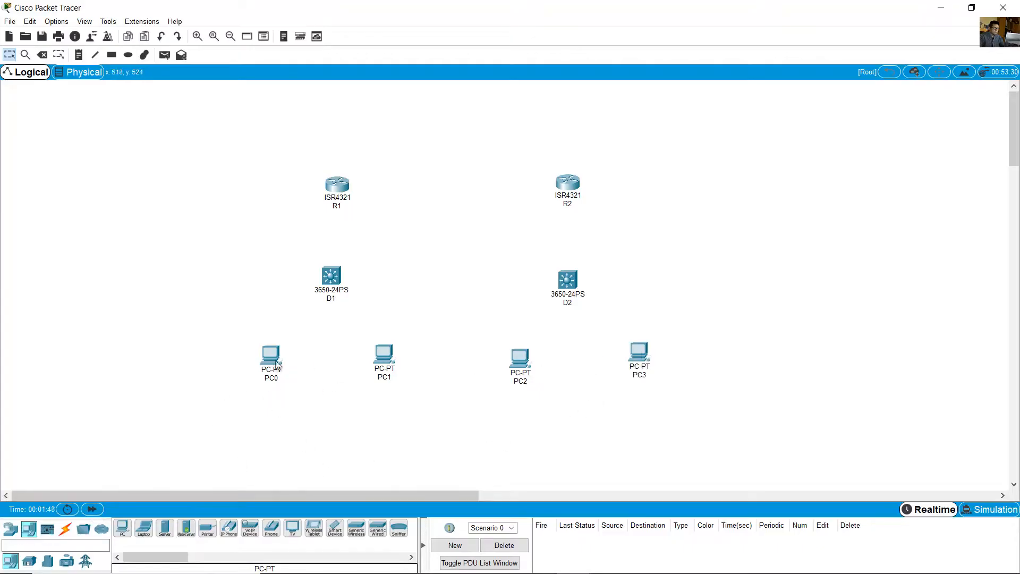
- Shift PC1, PC2 and PC3 one place left, move PC0 to the row's right end, and rename it PC4
drag(277, 366, 644, 434)
drag(691, 337, 263, 353)
drag(650, 445, 642, 367)
click(643, 368)
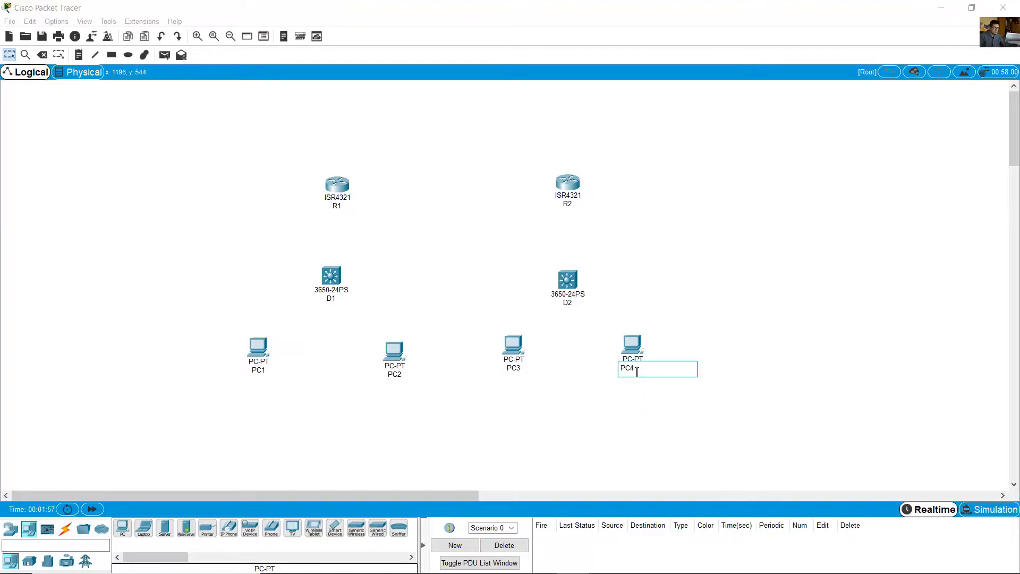
click(521, 397)
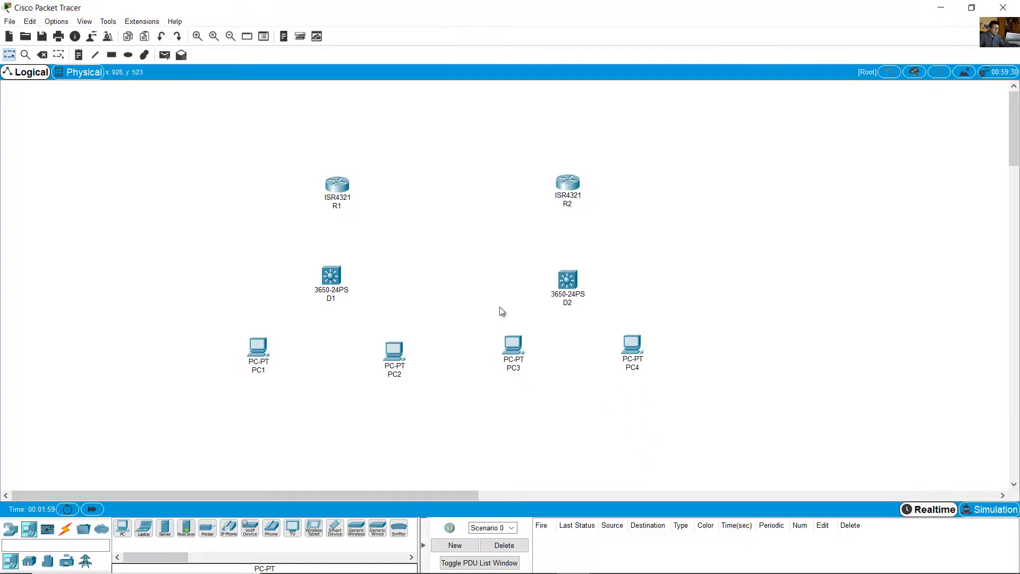
- Install a NIM-2T serial module in the first empty slot of router R1
click(337, 185)
click(375, 151)
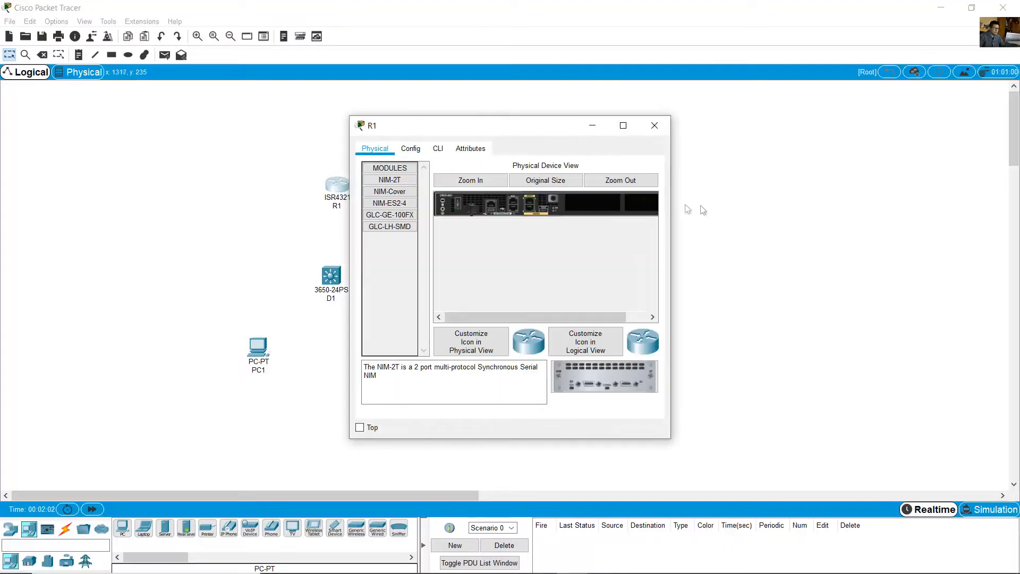
drag(674, 200, 906, 207)
click(523, 182)
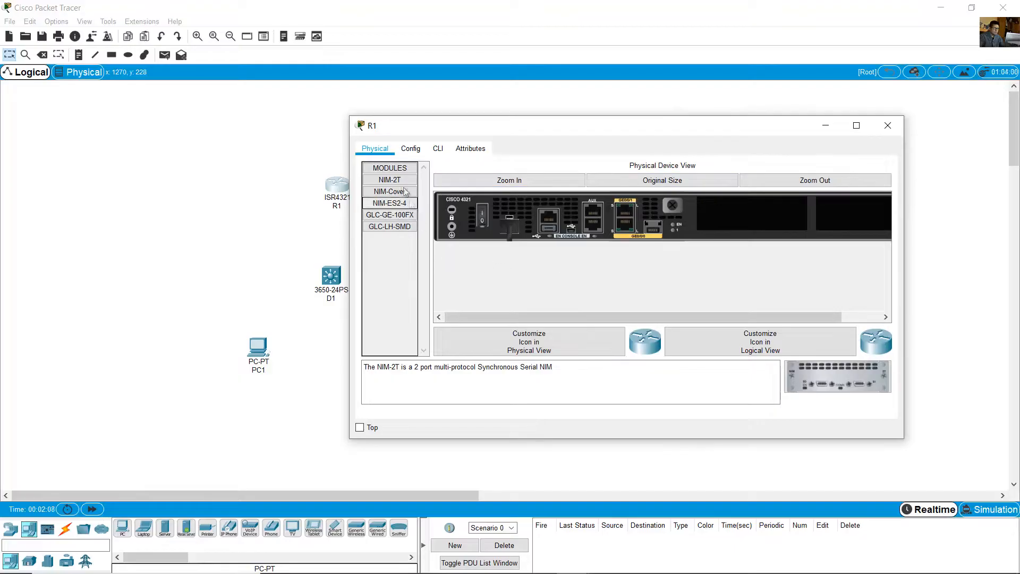
drag(390, 180, 757, 225)
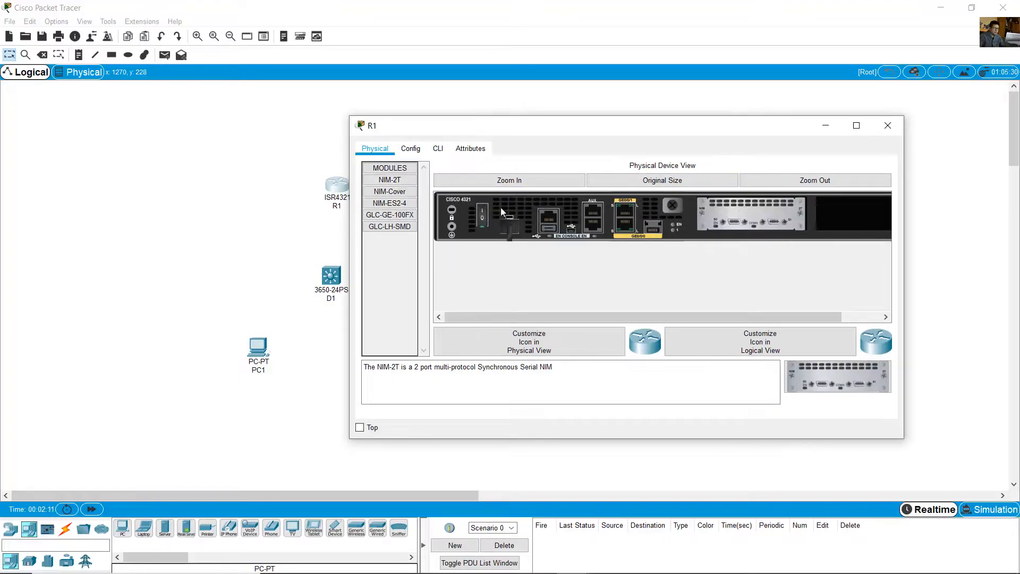
click(888, 126)
- With router R2 powered off, install a NIM-2T serial module in its first empty slot
click(569, 188)
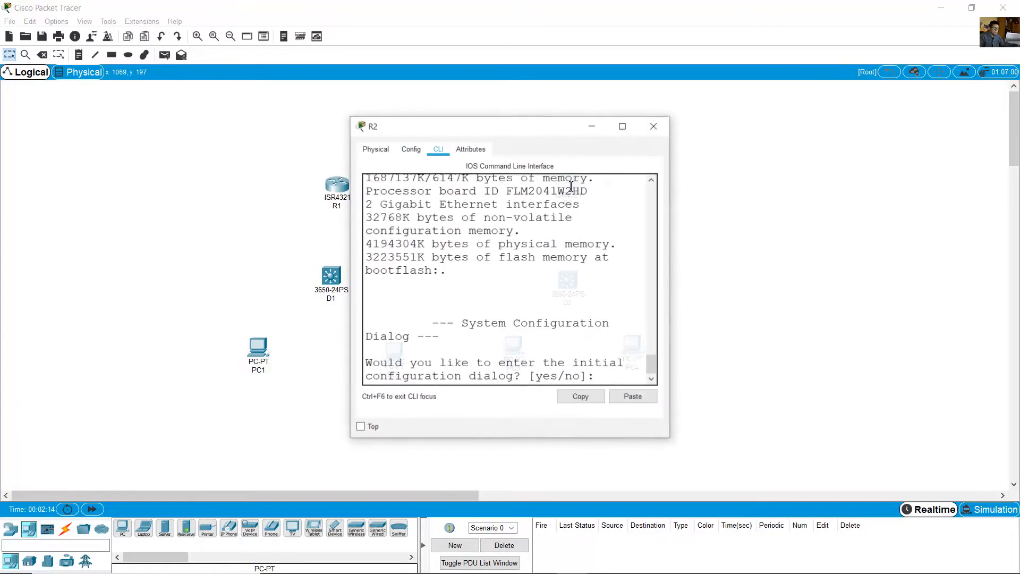
drag(681, 145, 934, 145)
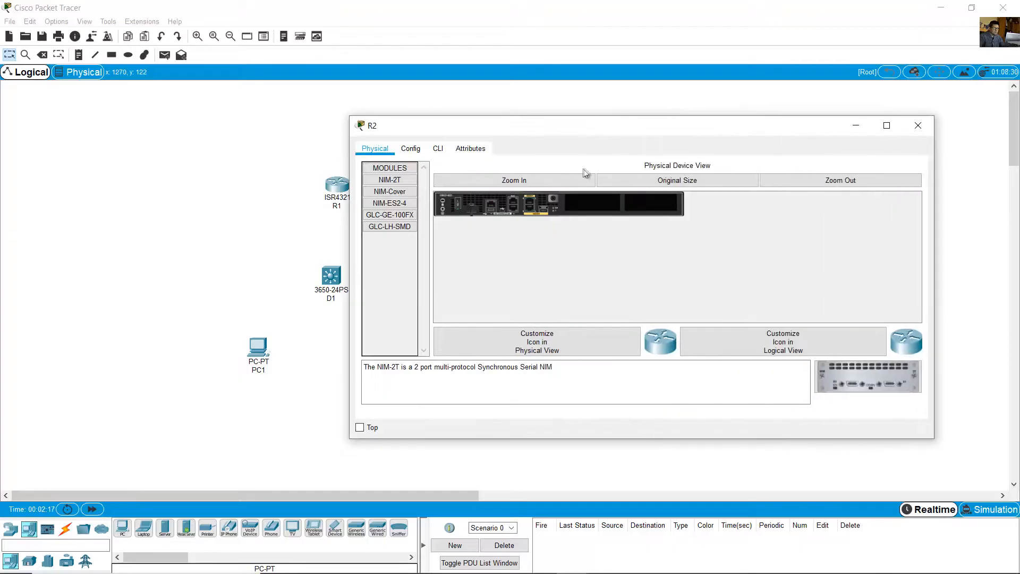
click(549, 179)
click(483, 219)
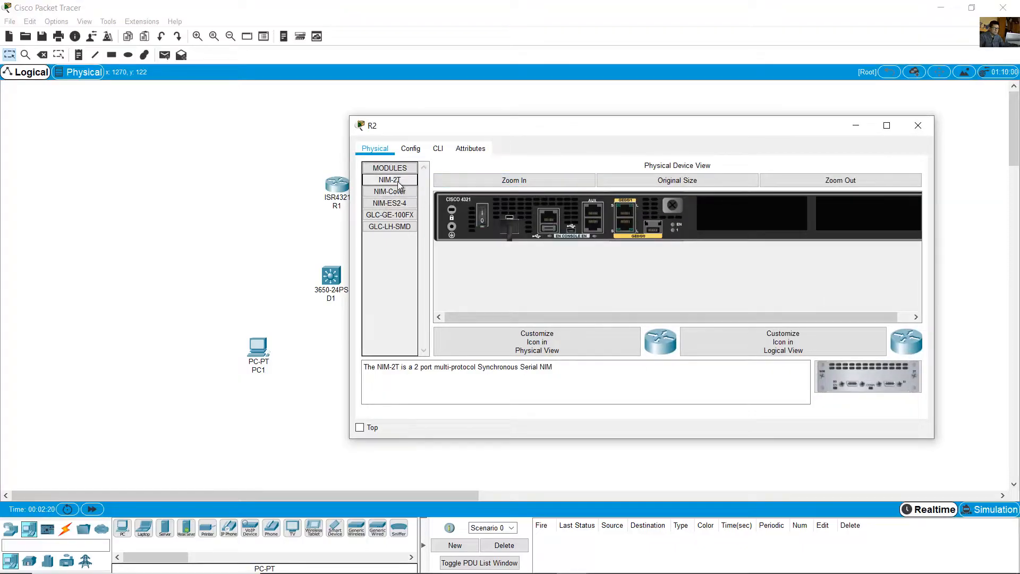
drag(390, 180, 736, 221)
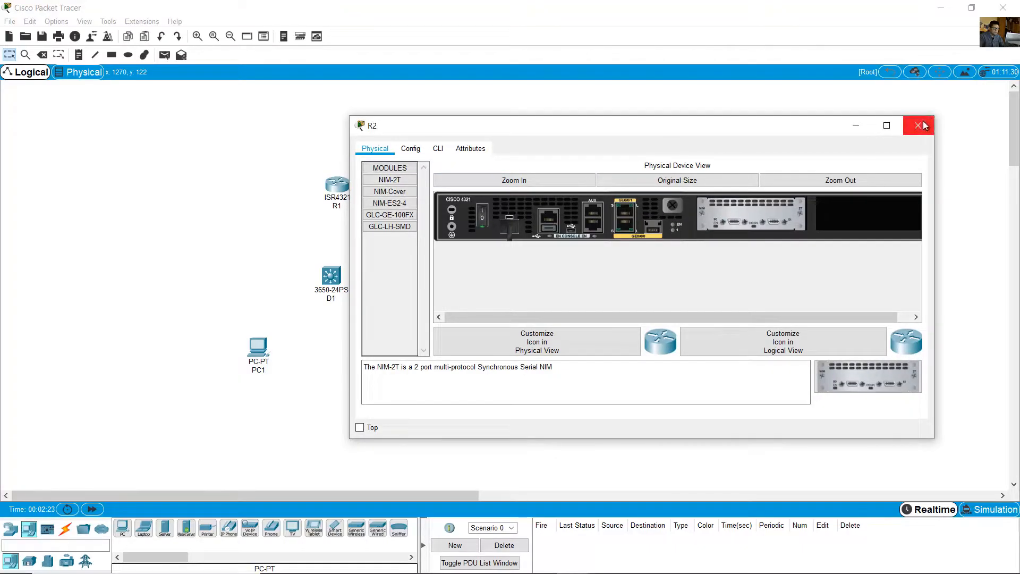
click(919, 125)
- Connect R1's Serial0/1/1 to R2's Serial0/1/1 with a Serial DCE cable, keeping R1 as the DCE end
click(66, 528)
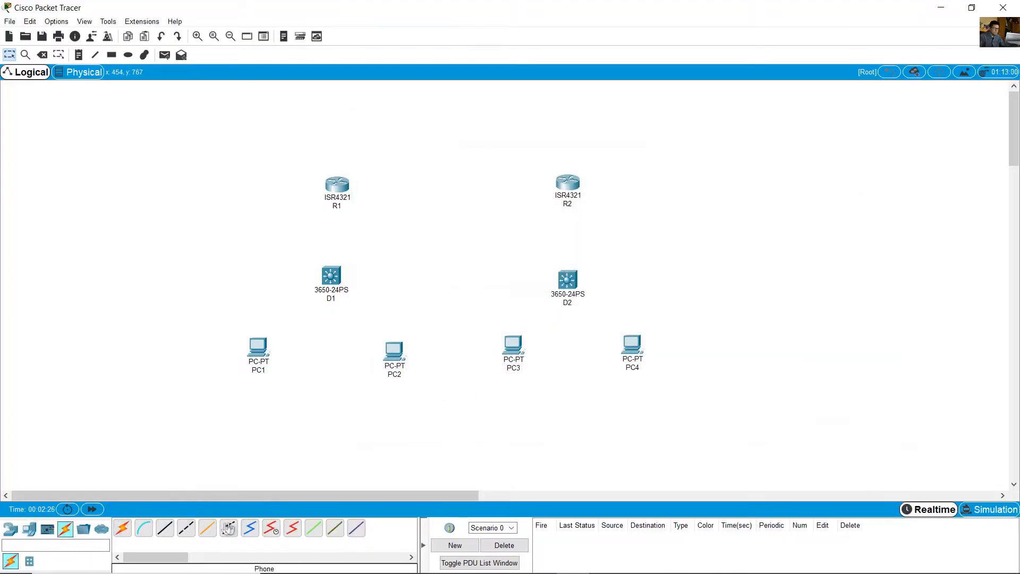
click(249, 527)
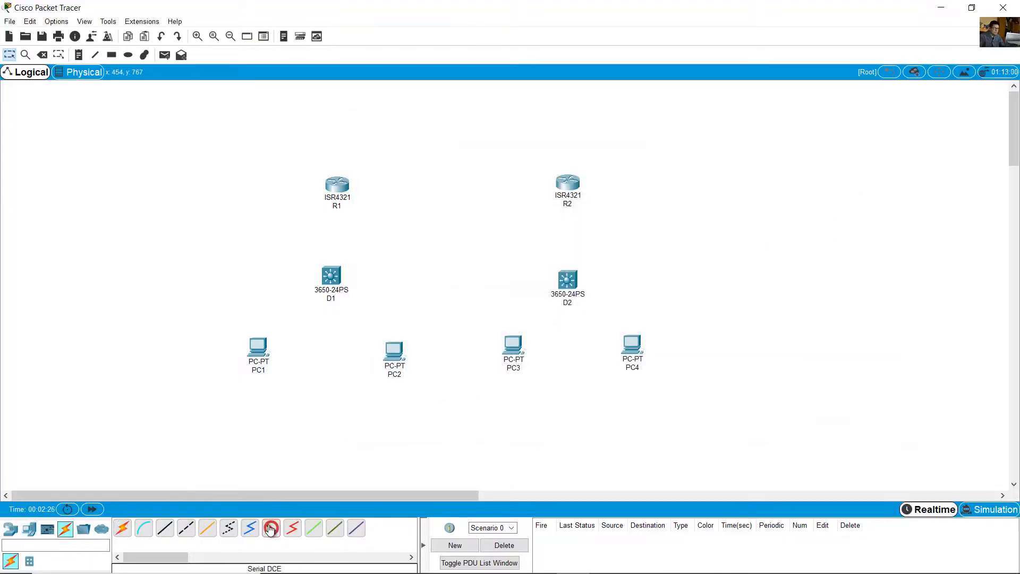
click(337, 184)
click(415, 268)
click(564, 183)
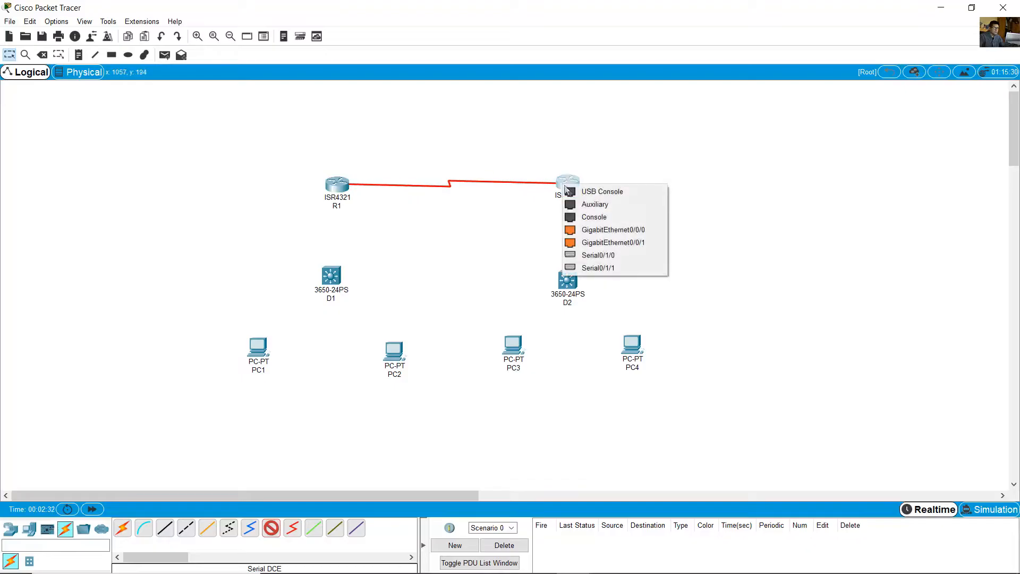
click(603, 269)
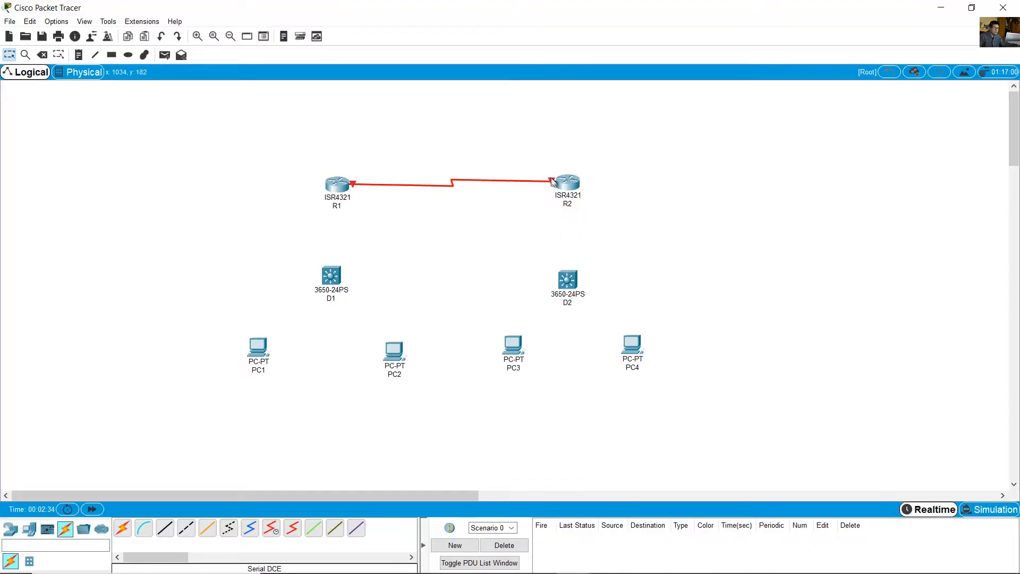
- Connect R1's GigabitEthernet0/0/1 to D1's GigabitEthernet1/0/11 with a copper straight-through cable
click(164, 528)
click(337, 184)
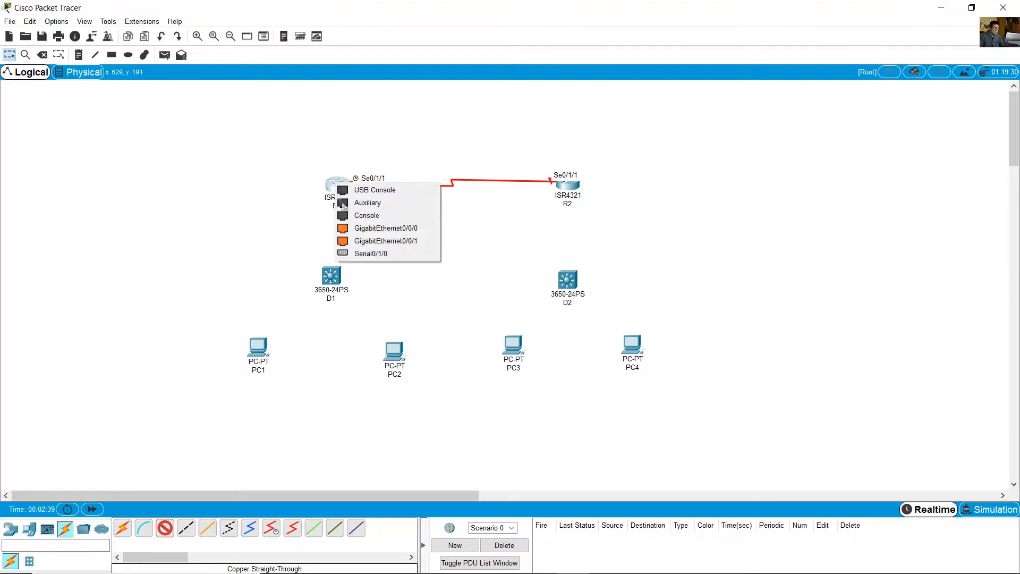
click(375, 241)
click(331, 276)
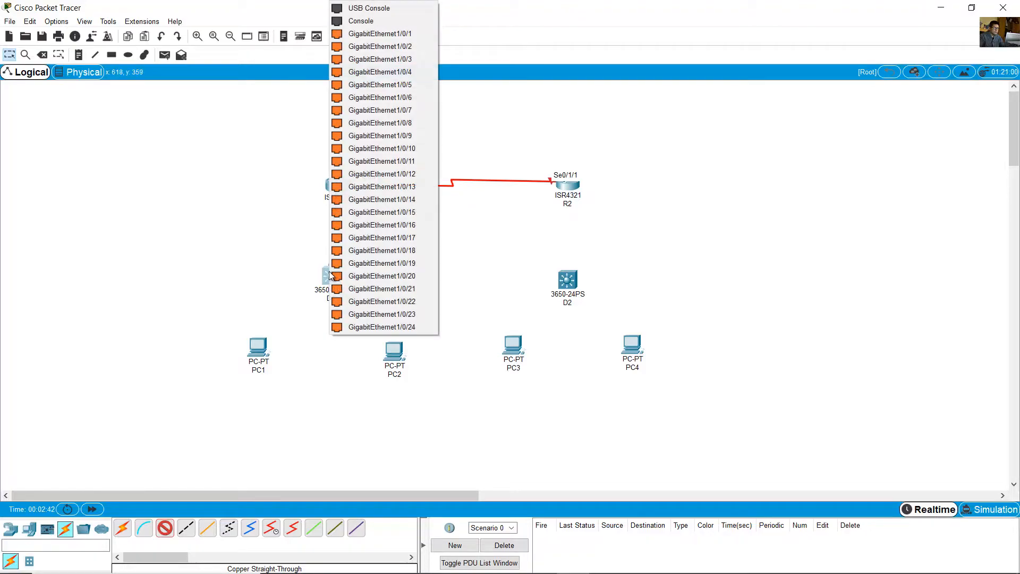
click(420, 161)
- Connect R2's GigabitEthernet0/0/1 to D2's GigabitEthernet1/0/11 with a copper straight-through cable
click(167, 530)
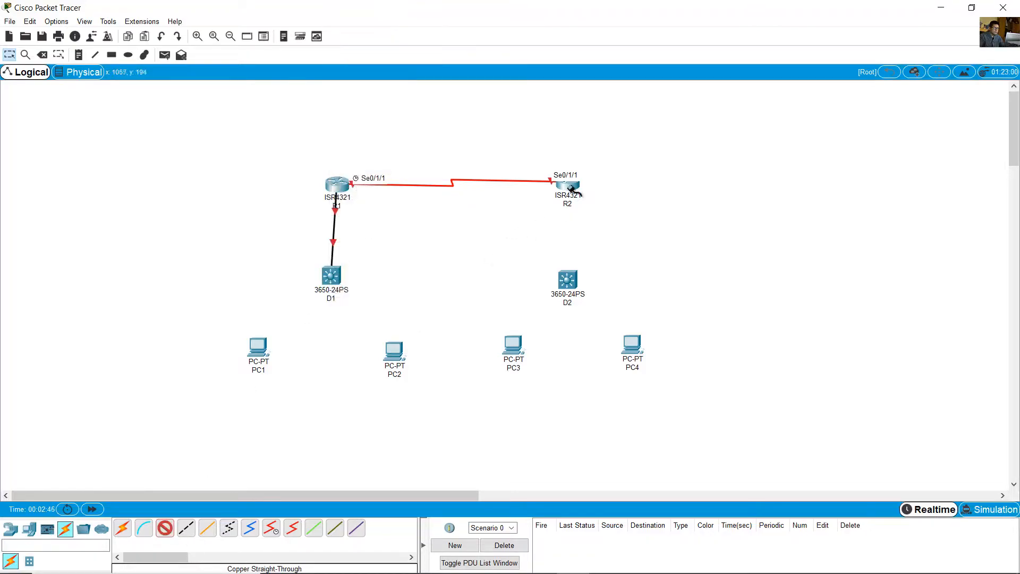
click(568, 186)
click(616, 242)
click(565, 281)
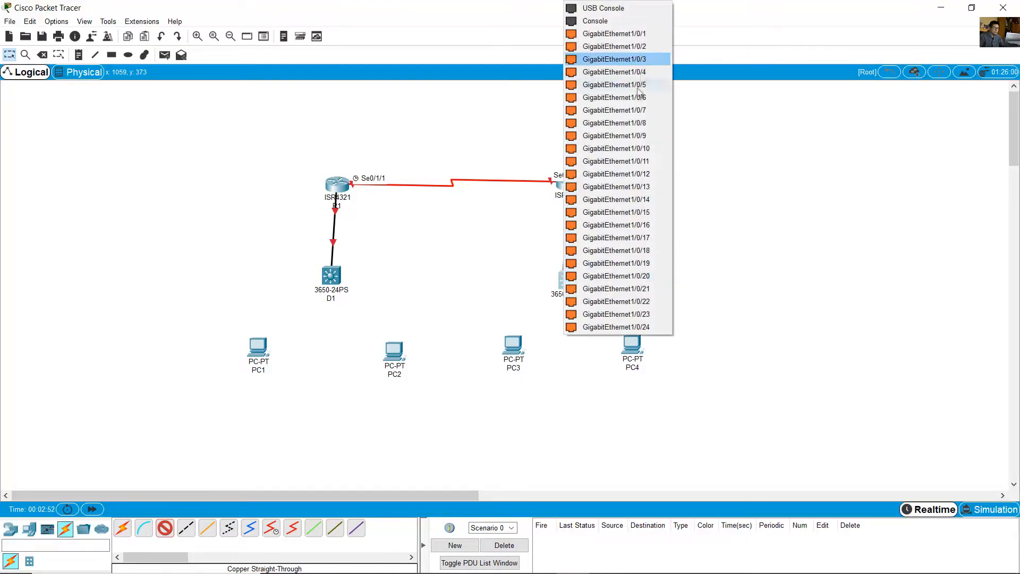
click(617, 161)
- Connect D1's GigabitEthernet1/0/23 to PC1's FastEthernet0 with a copper straight-through cable
click(166, 528)
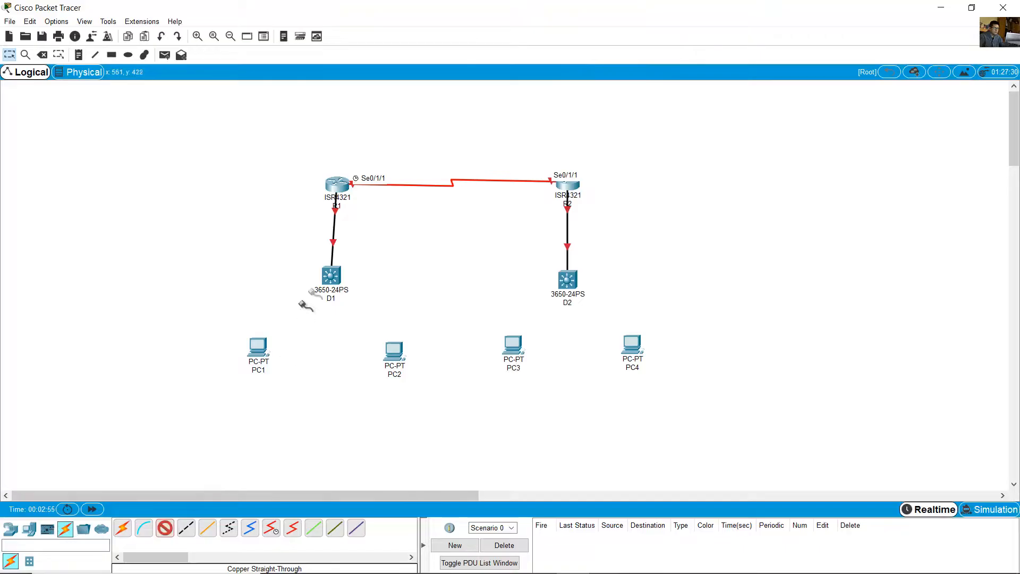
click(330, 276)
click(362, 301)
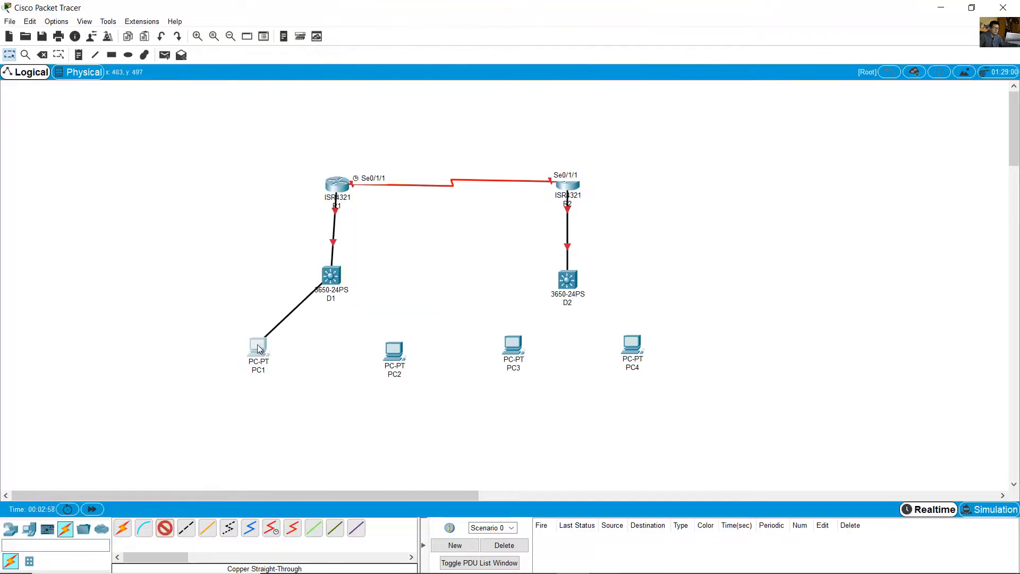
click(258, 348)
click(287, 391)
- Connect a free GigabitEthernet port on D1 to PC2's FastEthernet0 with a copper straight-through cable
click(166, 529)
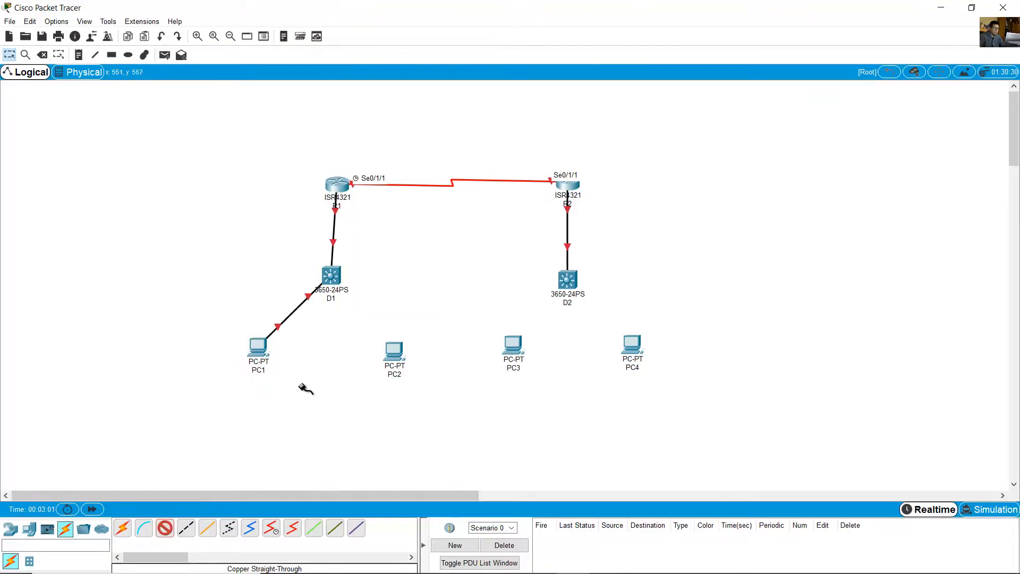
click(331, 277)
click(364, 289)
click(394, 352)
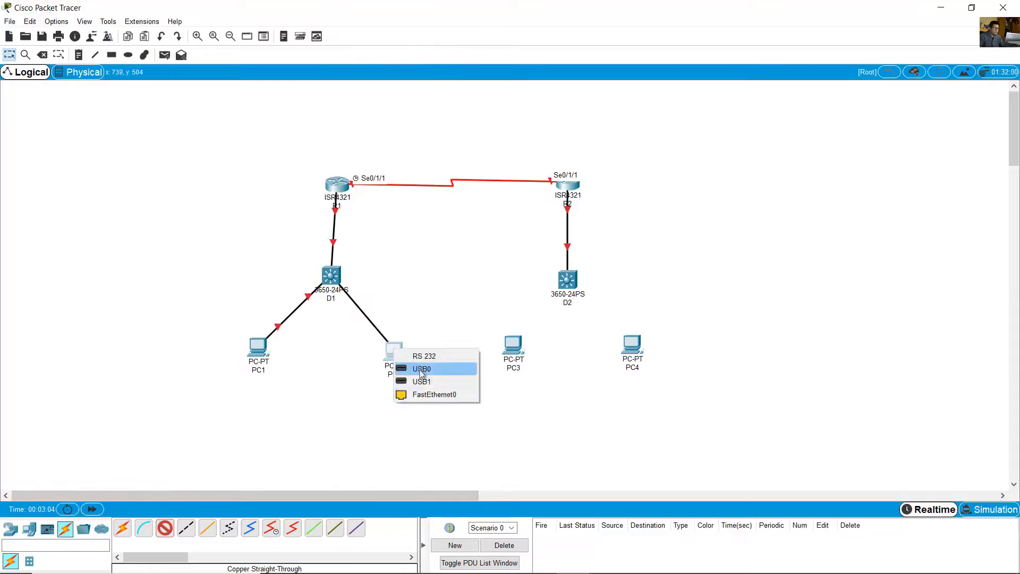
click(425, 393)
- Connect D2's GigabitEthernet1/0/23 to PC3's FastEthernet0 with a copper straight-through cable
click(198, 36)
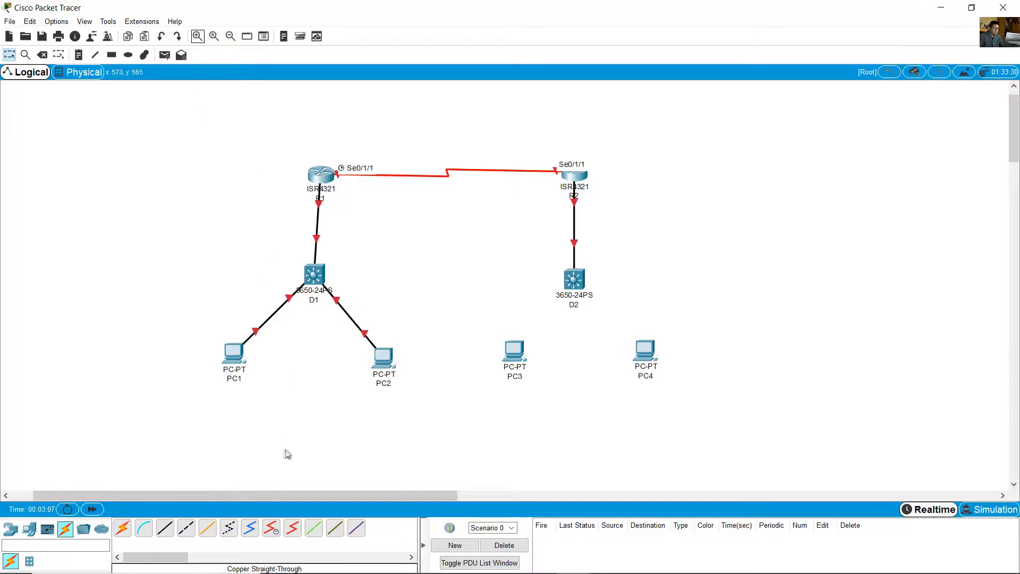
click(165, 528)
click(578, 280)
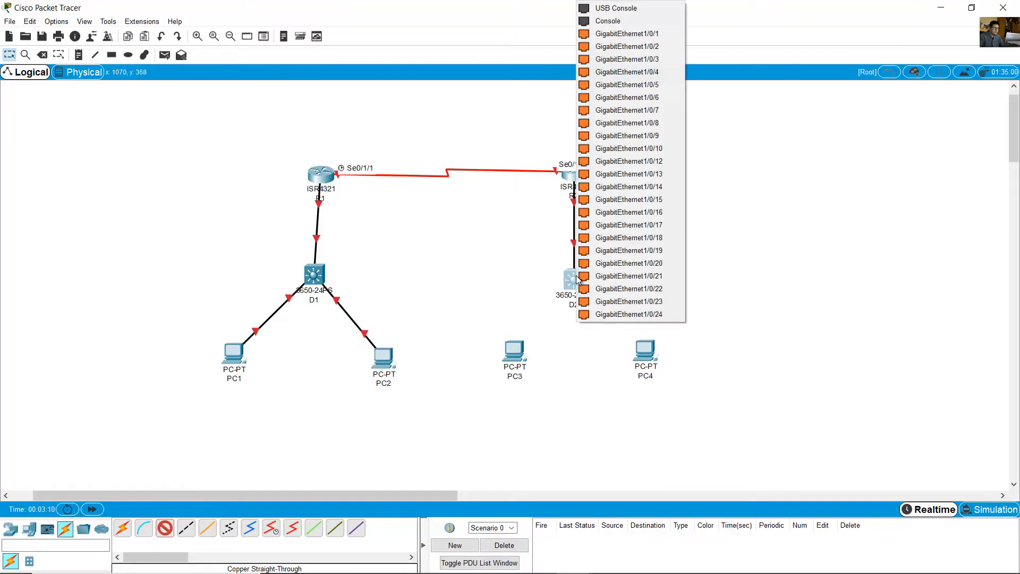
click(621, 302)
click(514, 354)
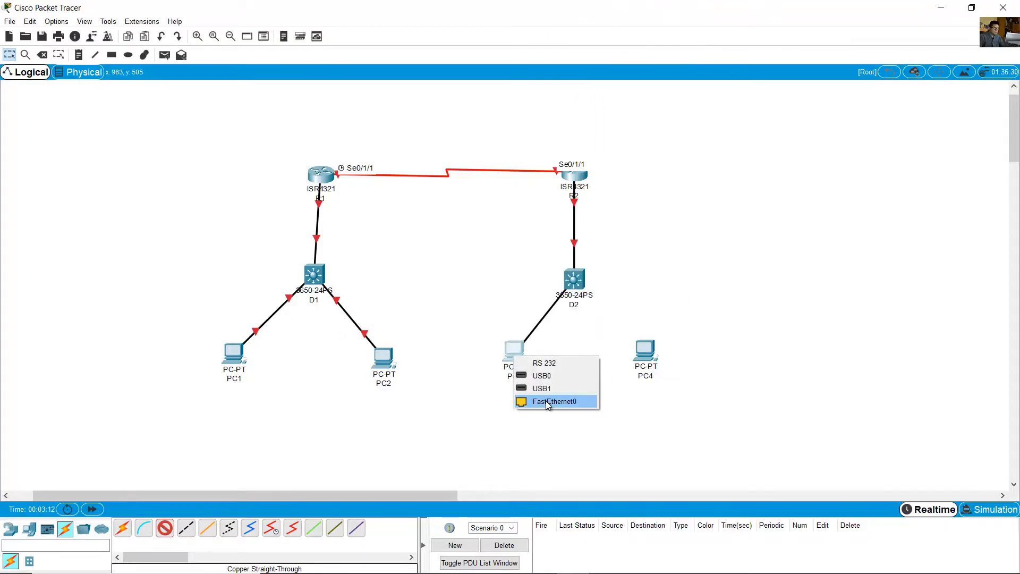
click(549, 402)
- Connect D2's GigabitEthernet1/0/24 to PC4's FastEthernet0 with a copper straight-through cable
click(577, 282)
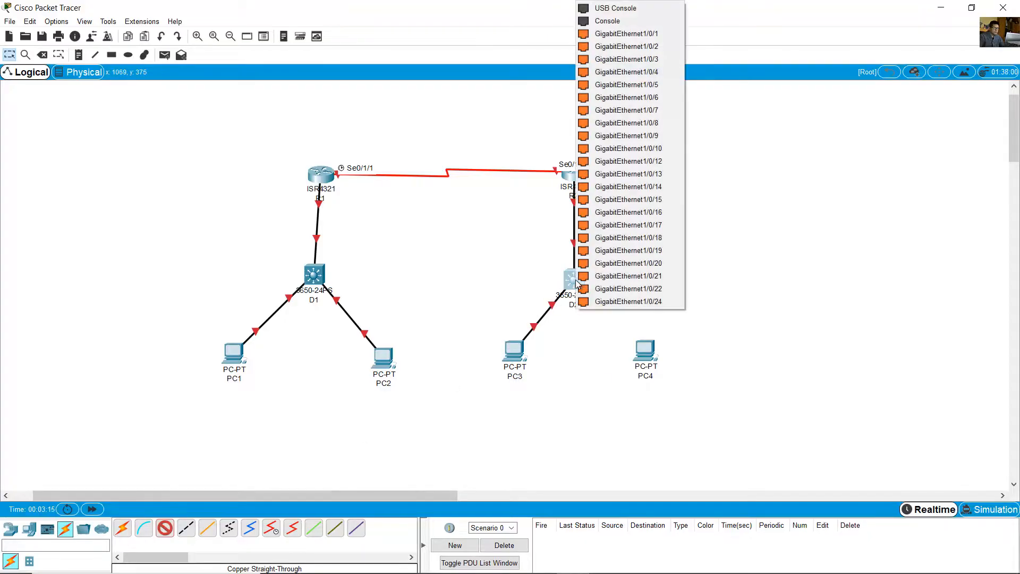
click(628, 302)
click(647, 350)
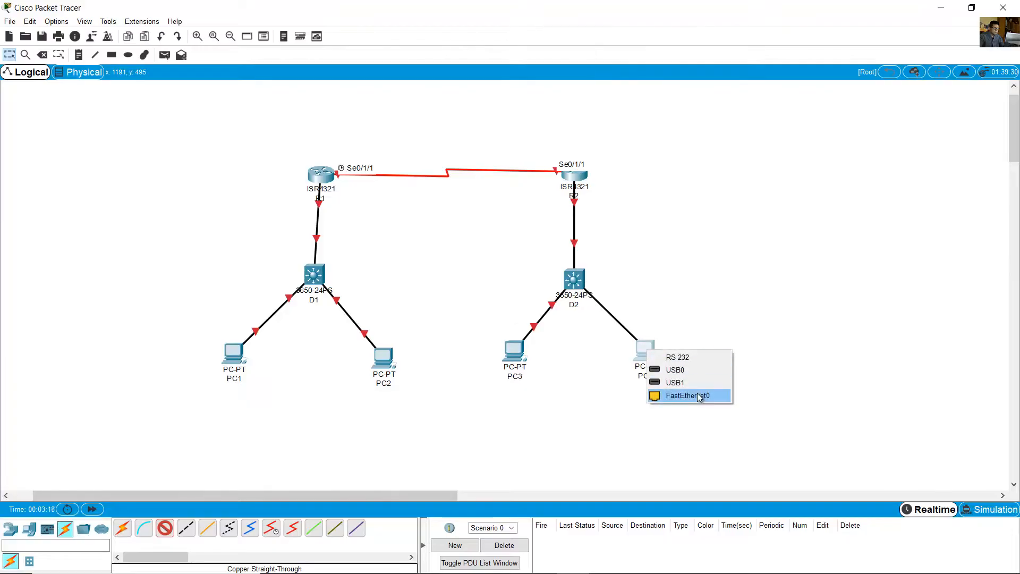
click(700, 396)
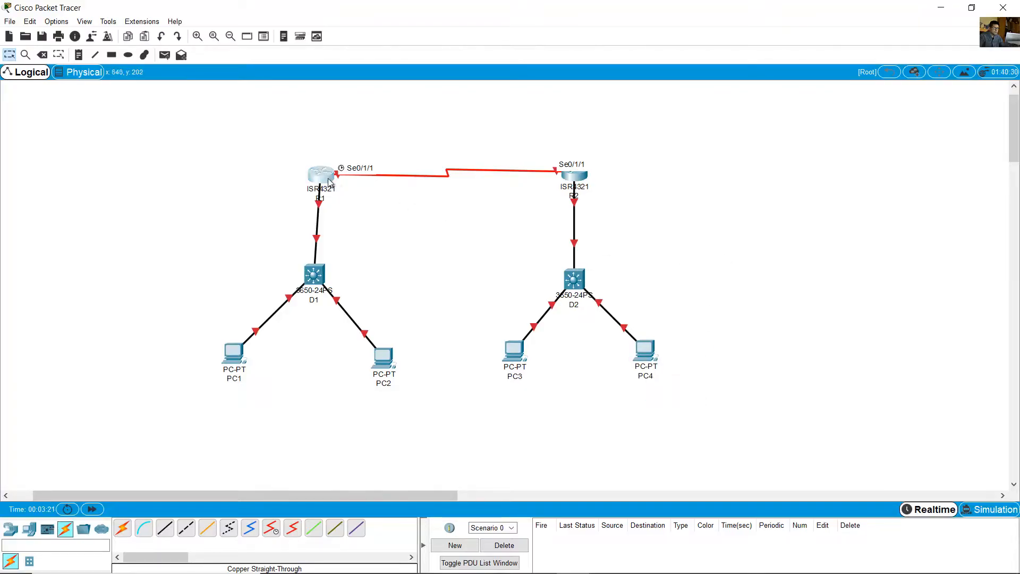
- Rearrange the routers, switches and PCs so each switch sits below its router with its two PCs spread evenly beneath it
drag(336, 177, 354, 184)
drag(321, 277, 347, 270)
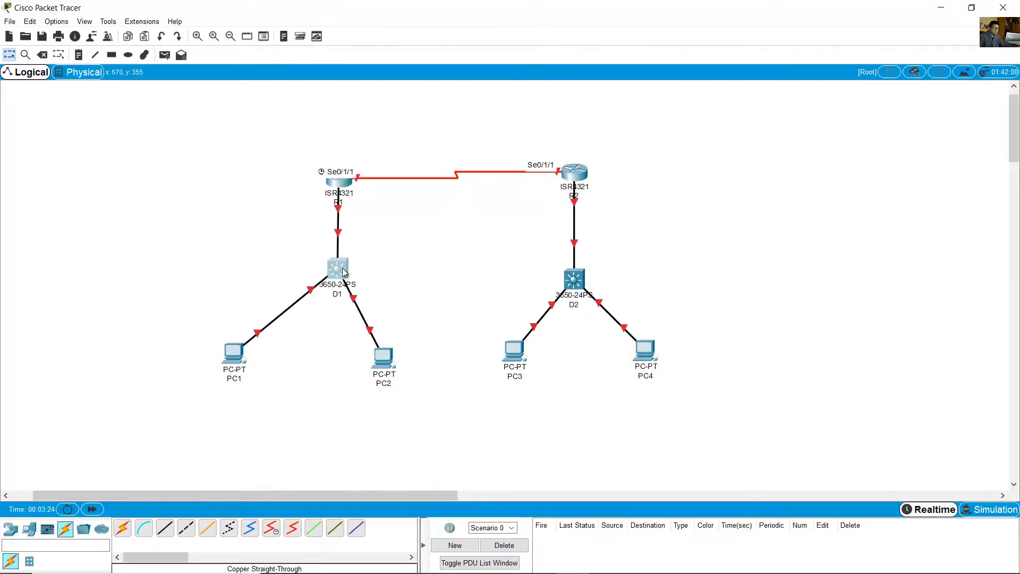
drag(383, 358, 389, 349)
drag(292, 352, 294, 351)
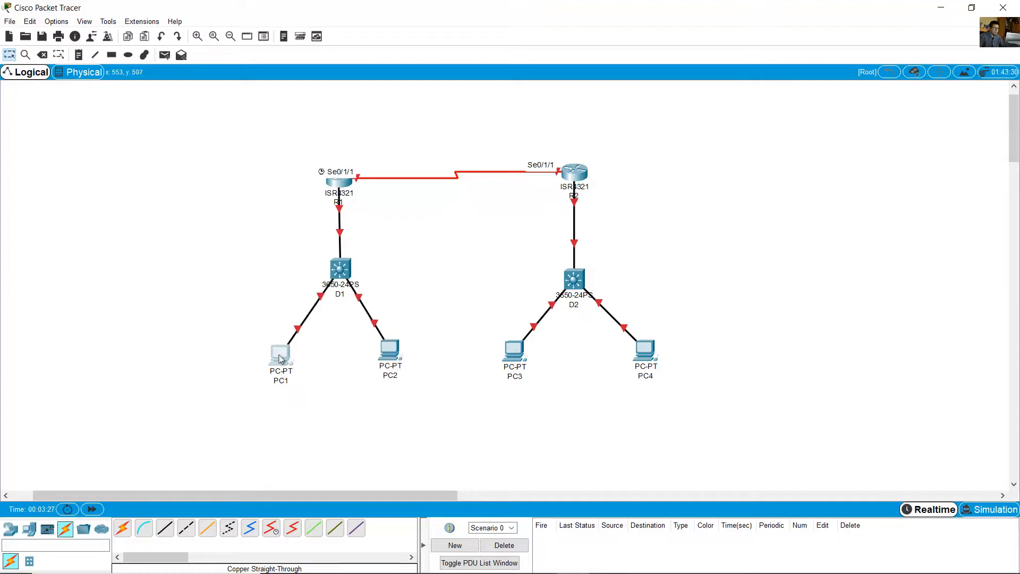
drag(576, 282, 573, 279)
drag(507, 358, 516, 355)
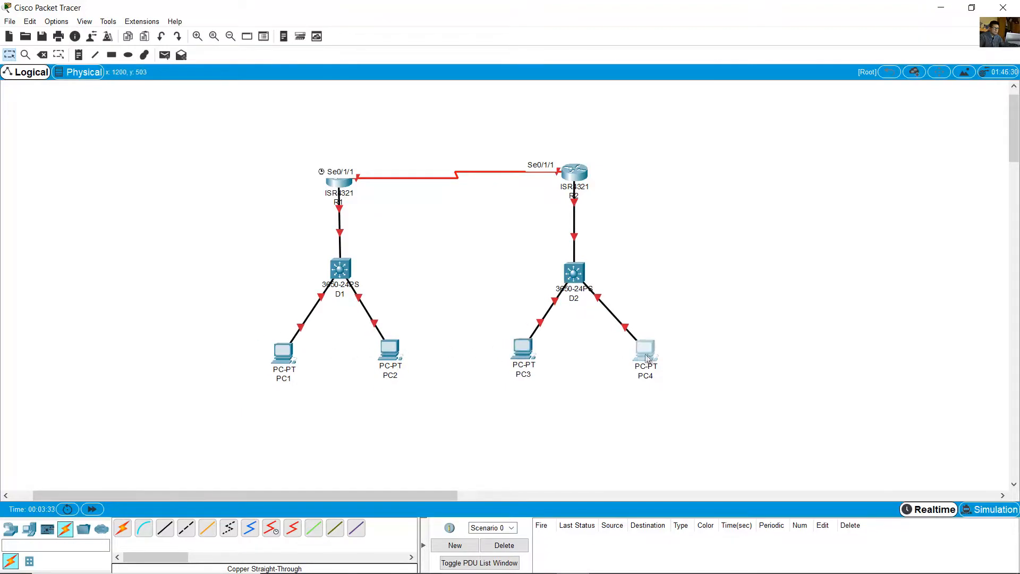
drag(644, 353, 627, 351)
- Label the serial link between R1 and R2 with the note 10.1.3.0/24 above and 2001:db8:acad:1013::/64 below
click(79, 55)
click(412, 154)
text(10.1.3.0/24)
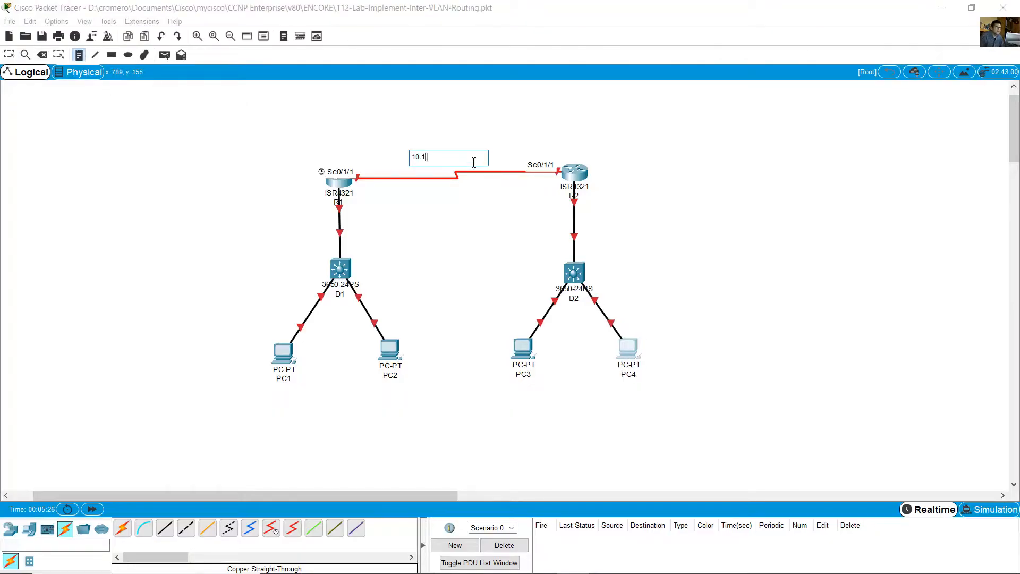
click(416, 189)
text(2001:d)
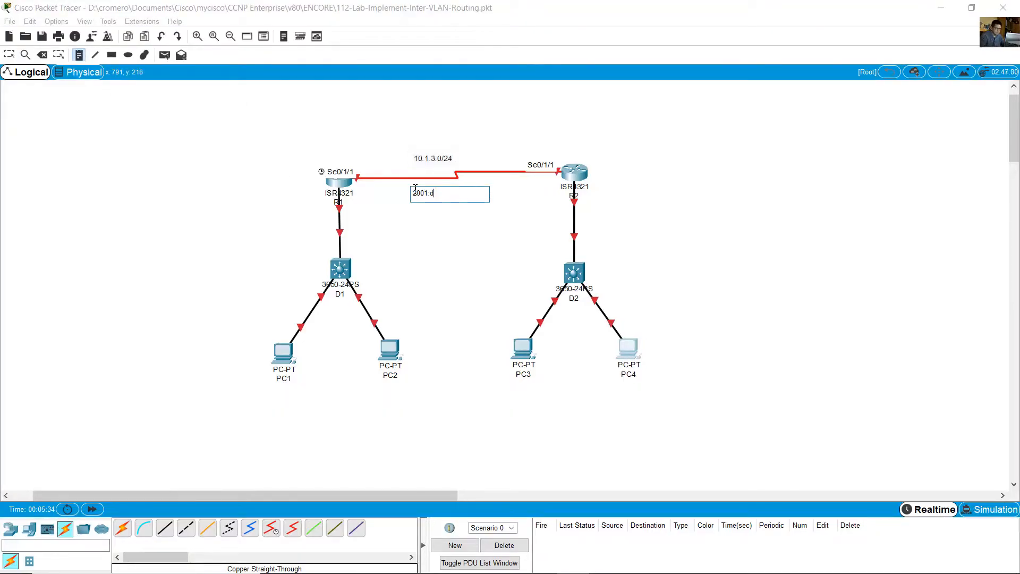
text(4)
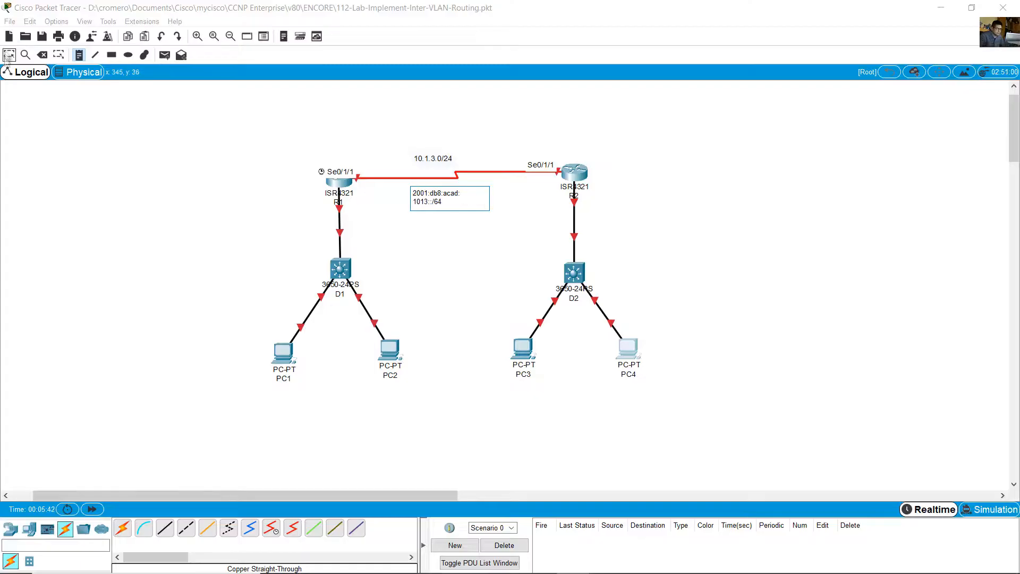
click(9, 56)
drag(435, 161, 457, 190)
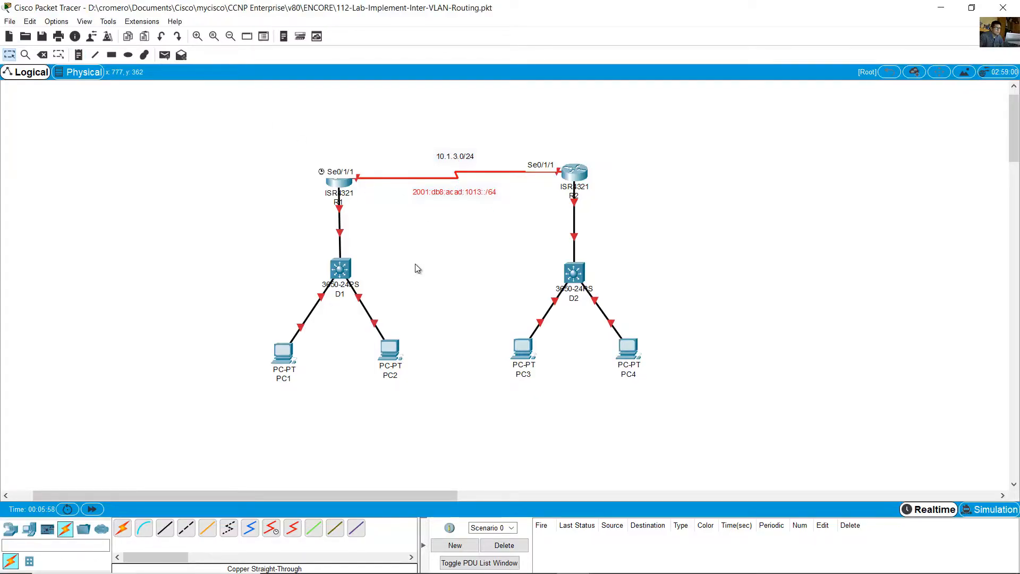
- Place a copy of the 10.1.3.0/24 note beside the R1–D1 link and change it to 10.1.13.0/24
drag(461, 159, 298, 215)
click(297, 215)
text(10.1.13.0/24)
- Place a copy of the IPv6 note beside the R1–D1 link and change it to 2001:db8:acad:10d1::/64
click(453, 195)
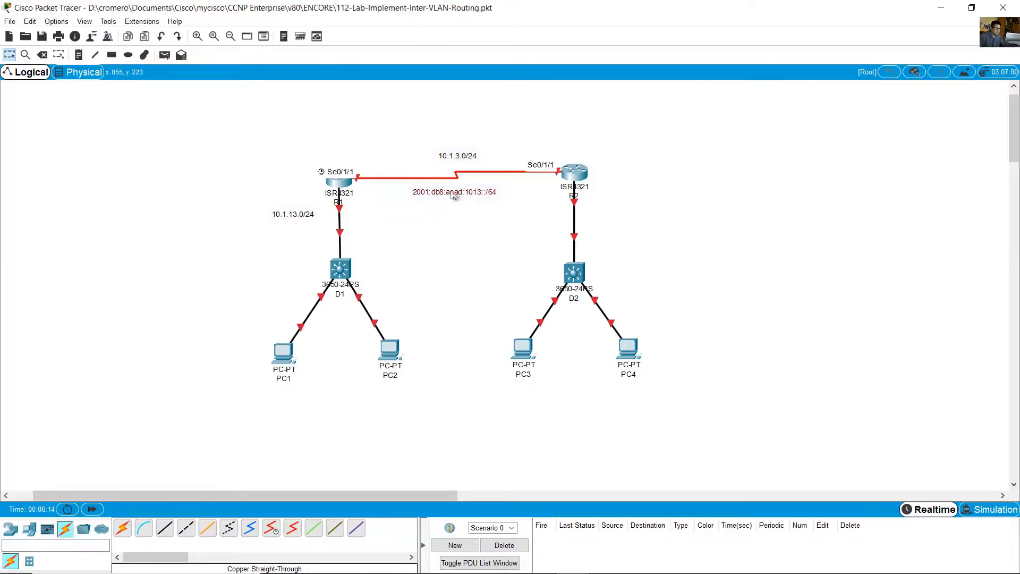
mouse_move(459, 154)
mouse_down()
mouse_move(451, 139)
mouse_move(278, 235)
mouse_move(469, 162)
mouse_up()
click(296, 231)
click(247, 239)
key(BackSpace)
key(BackSpace)
text(d1)
click(249, 269)
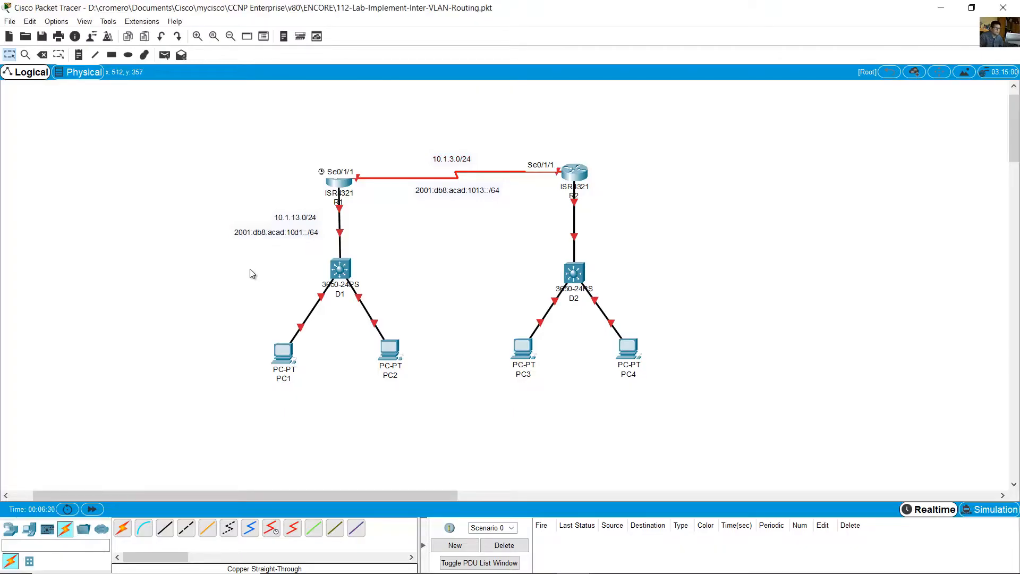
- Add a note beside D1 with the lines int vlan 50, 10.2.50.1/24 and 2001:db8:acad:1050::d1/64
click(79, 54)
click(451, 288)
text(int vlan 50)
key(Return)
text(1)
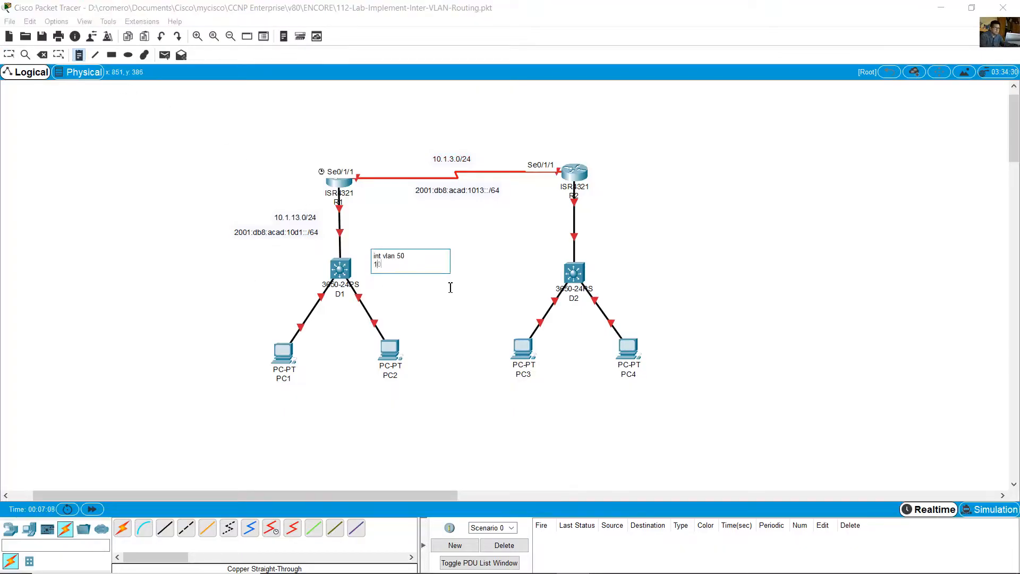
text(0.2.50.1/24)
key(Return)
text(2001:db8:acad:)
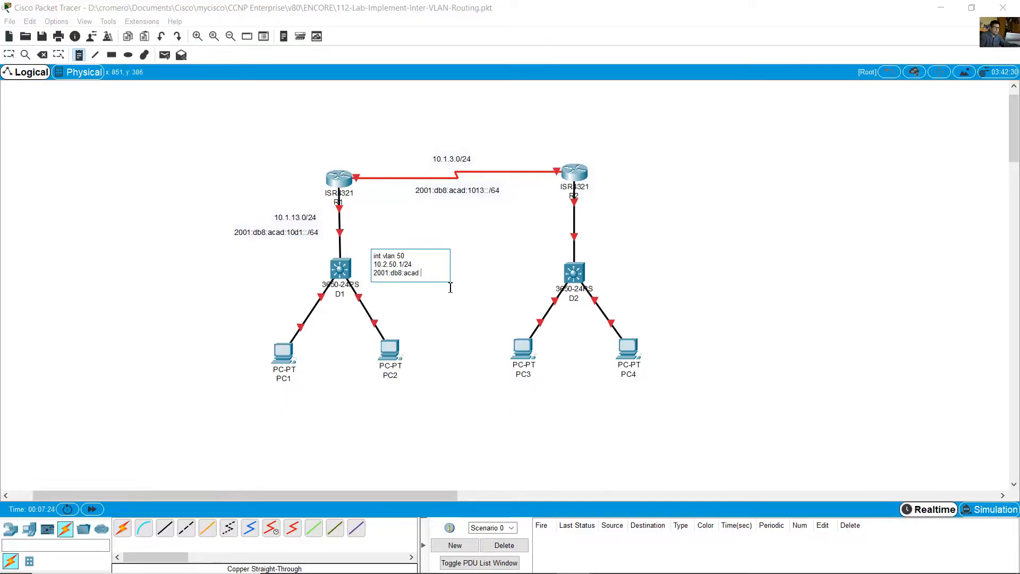
text(1050::d1/64)
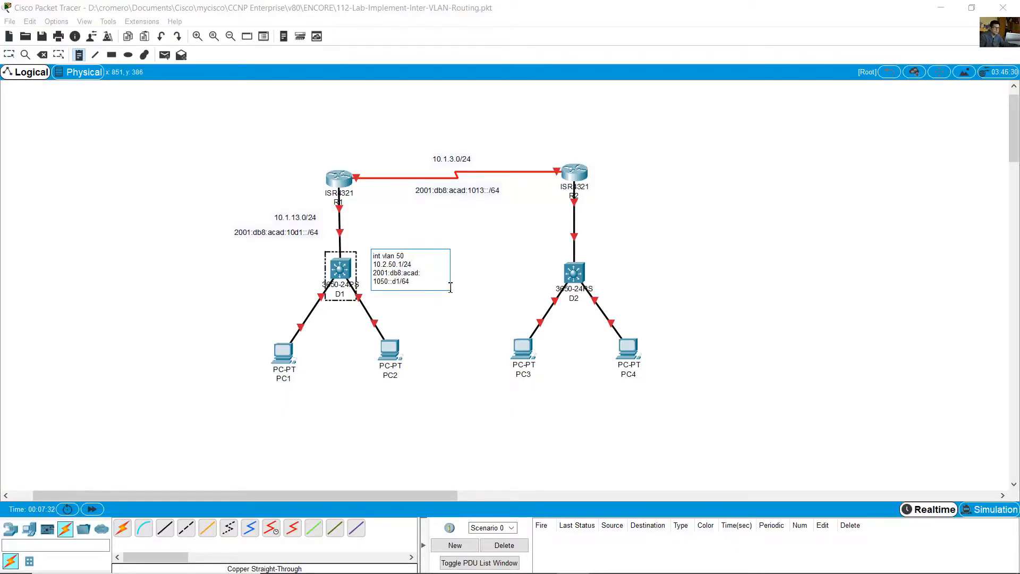
- Duplicate the VLAN 50 interface and address lines at the end of D1's note
key(ctrl+a)
key(ctrl+c)
click(426, 284)
key(Return)
key(ctrl+v)
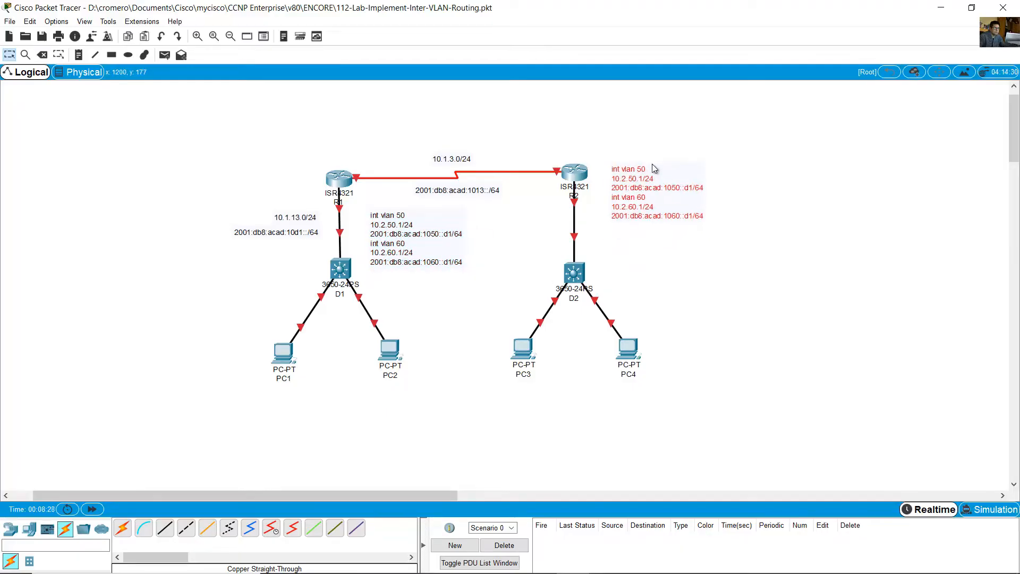
- Change the first interface line of the note beside R2 to int g0/0/1.75
double_click(639, 171)
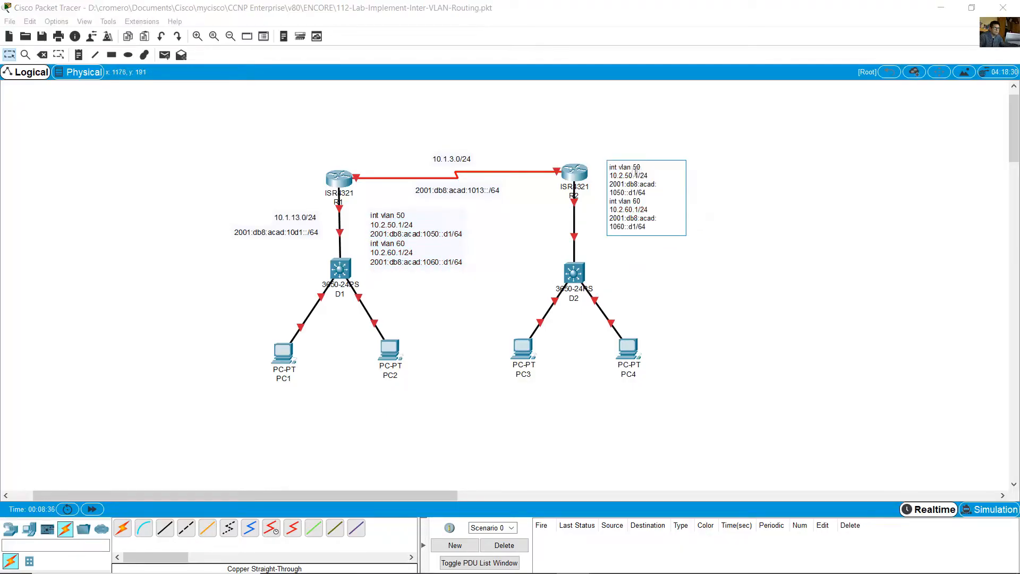
drag(618, 167, 648, 168)
text(g0/0/1.75)
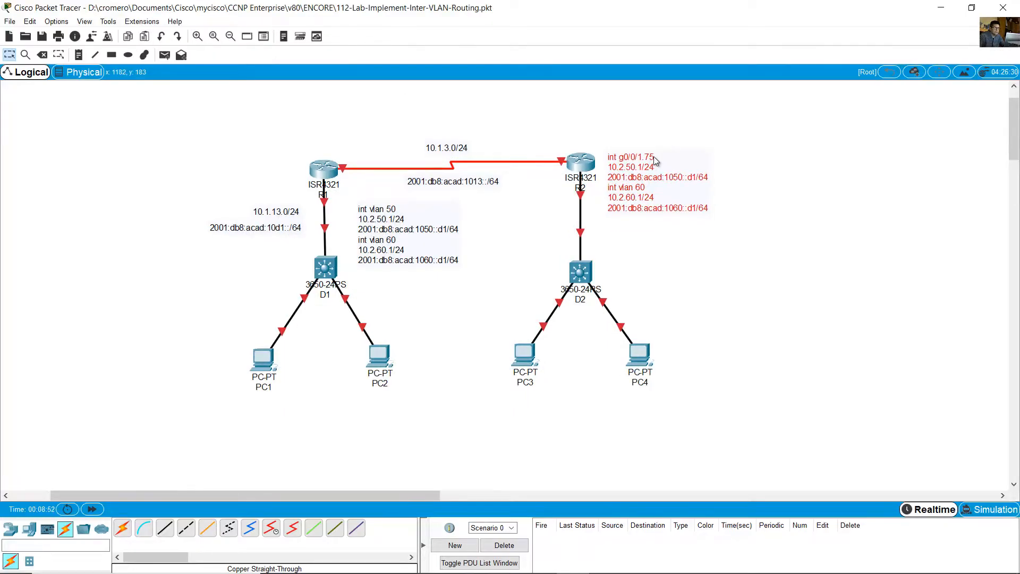
- Set the g0/0/1.75 addresses in R2's note to 10.3.75.1/24 and 2001:db8:acad:3075::1/64
double_click(655, 161)
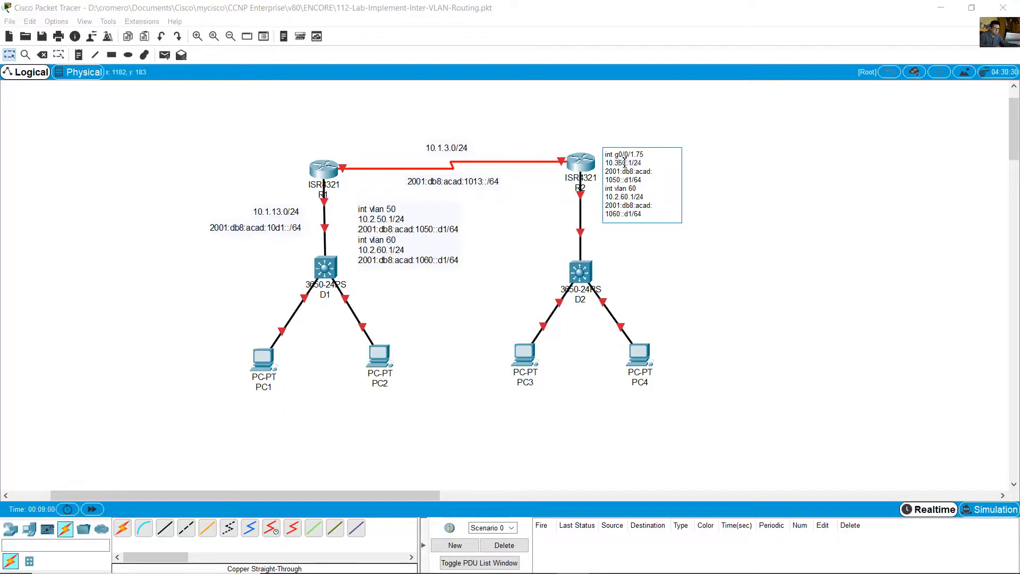
key(Delete)
key(Delete)
text(3.75)
key(Delete)
key(Delete)
key(Delete)
key(Delete)
text(3075)
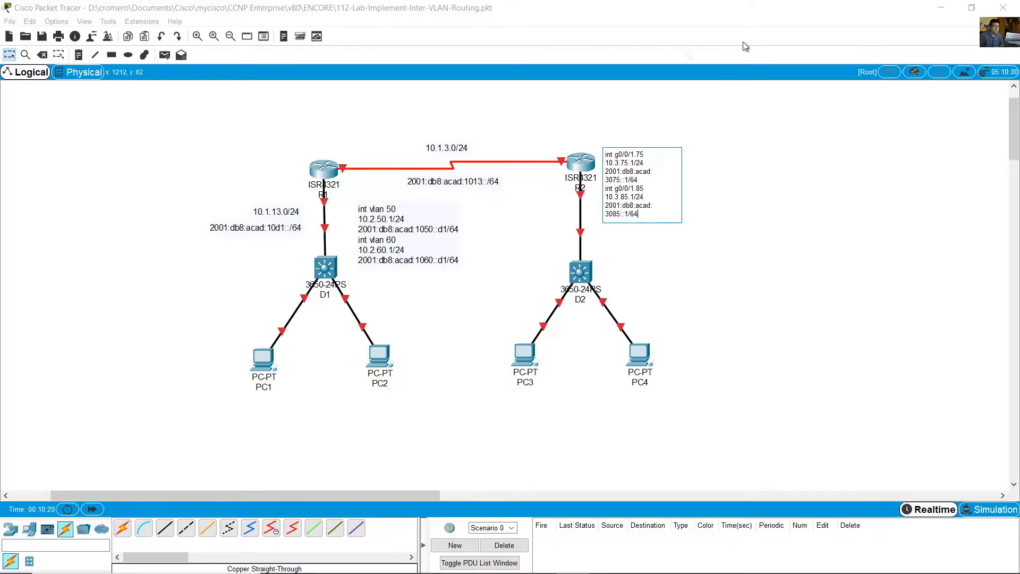
click(743, 42)
- Add a note beside D2 with int vlan 75, 10.3.75.14/24 and 2001:db8:acad:3075::d2/64, and move D1's VLAN note lower
click(78, 55)
click(617, 262)
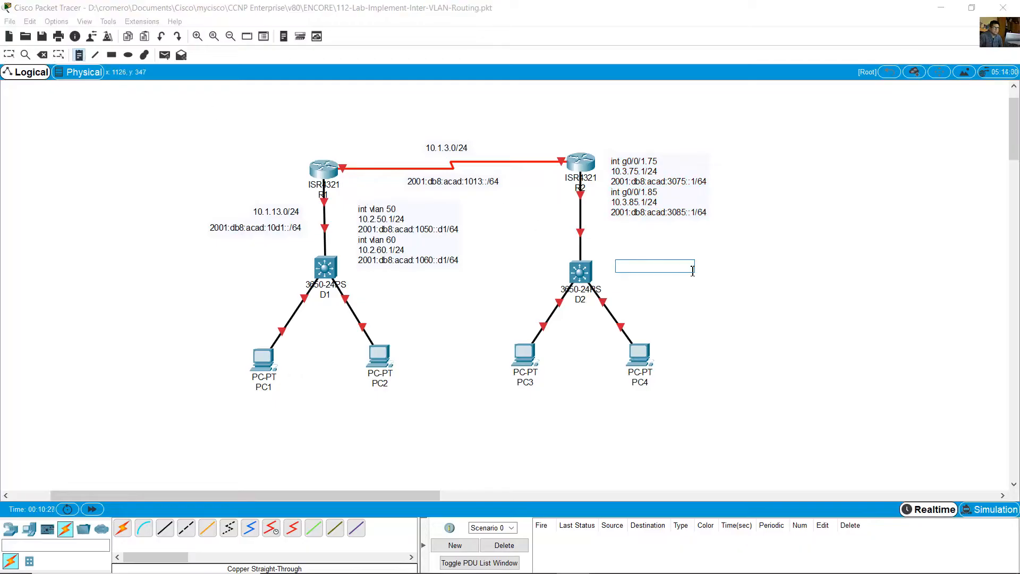
text(int vlan 75)
key(Return)
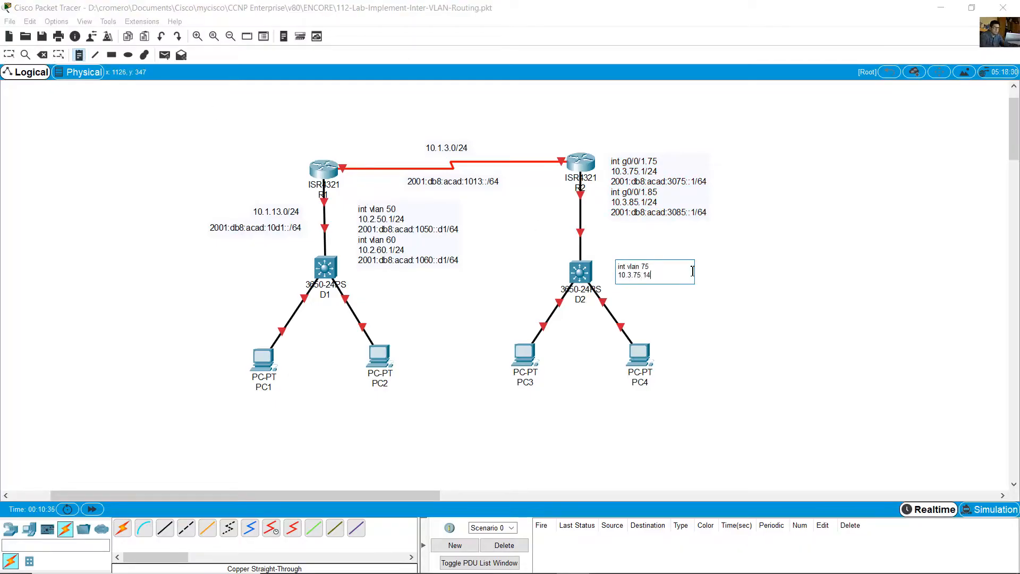
text(10.3.75.14/24)
key(Return)
text(2001:db8:acad:30)
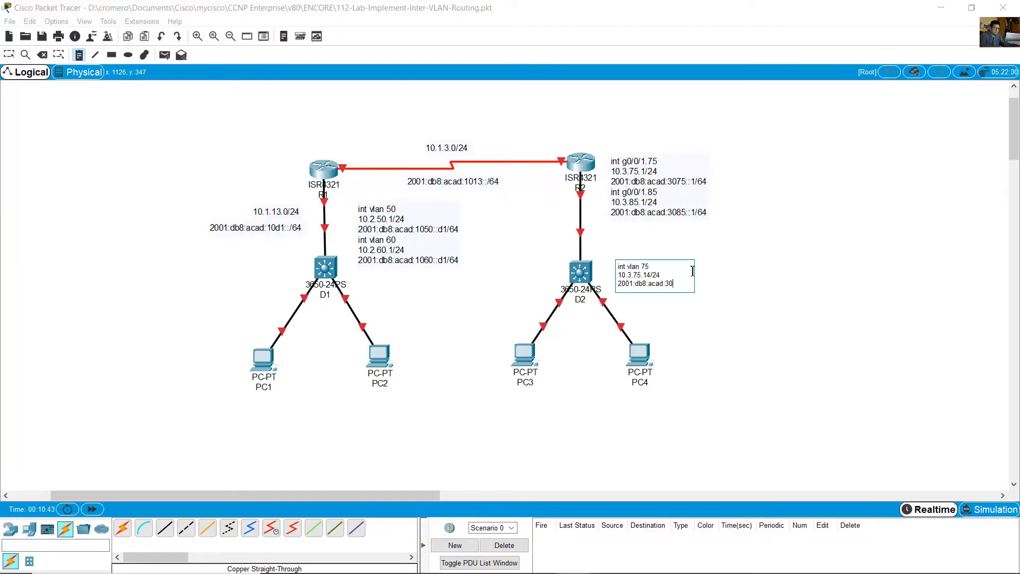
text(75::d2/64)
key(Escape)
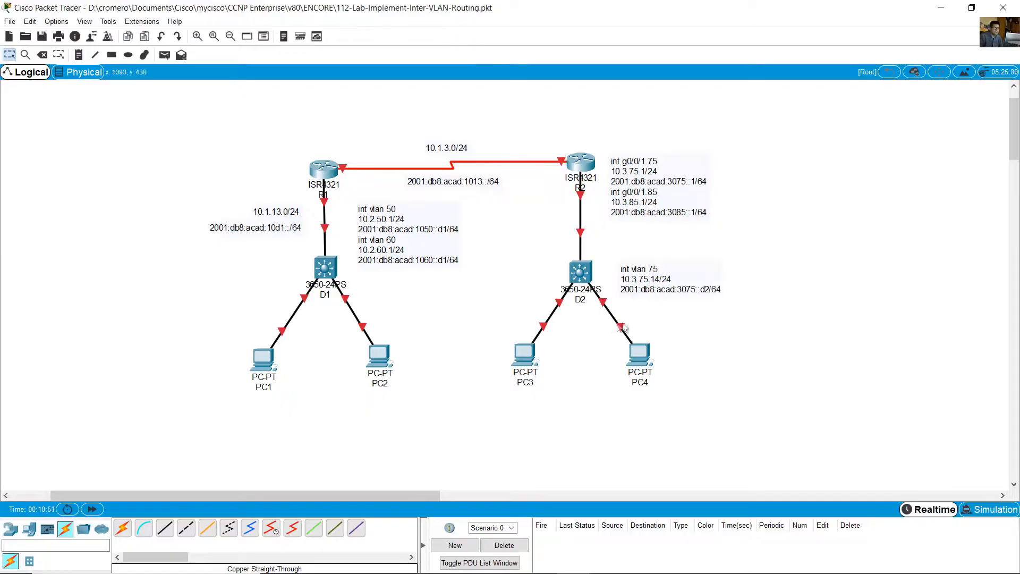
drag(412, 247, 412, 286)
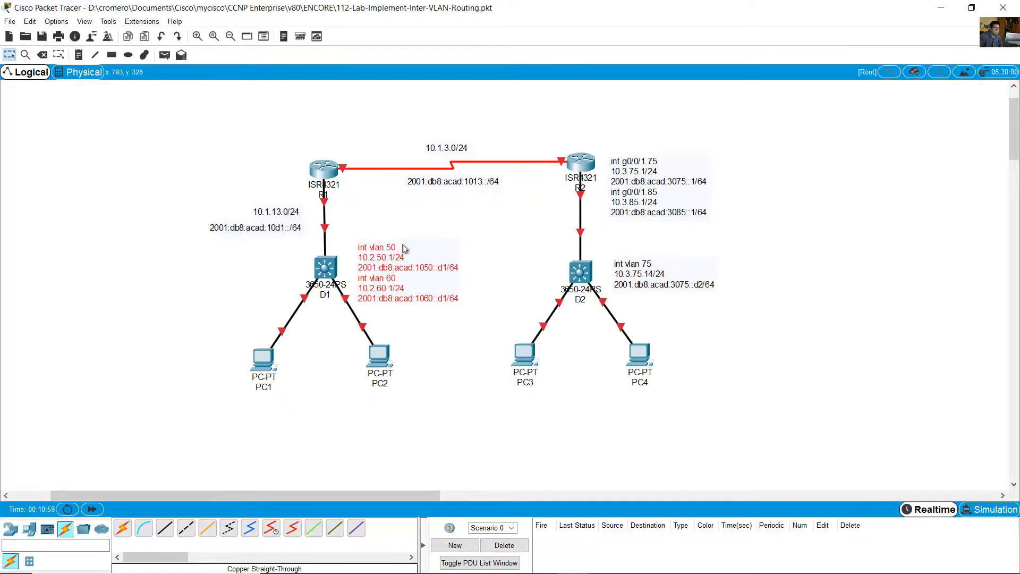
- Add the note "D2 is acting as a L2 switch" next to D2
key(n)
click(521, 265)
text(D2 is acting as )
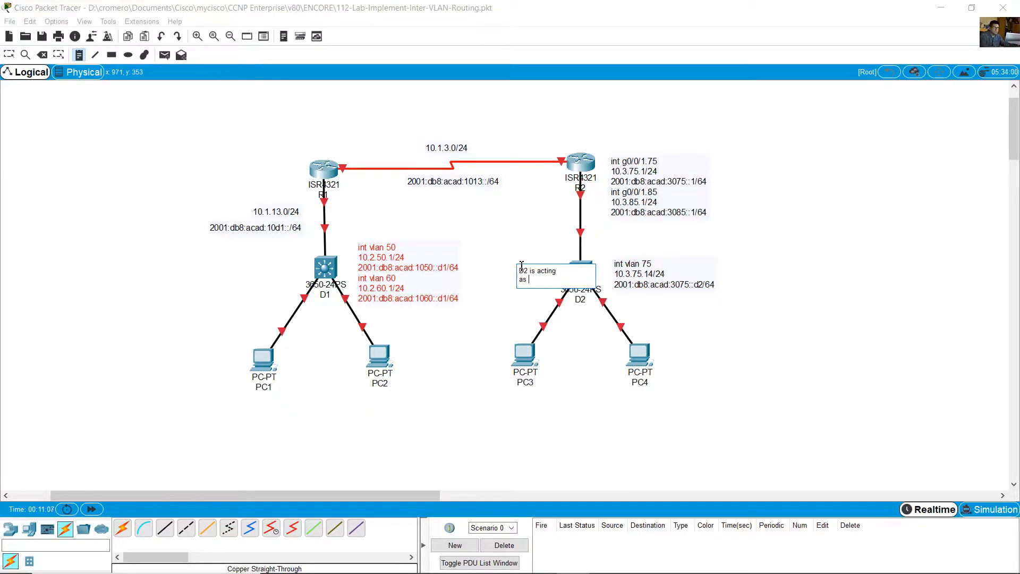
text(a L2 switch)
key(Escape)
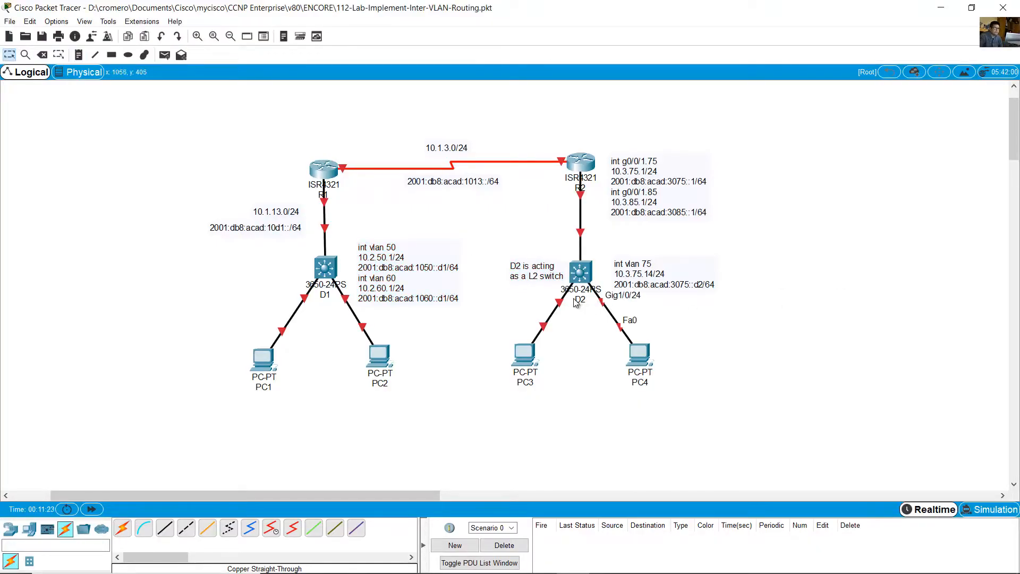
- Add the host address note .1 / ::1 beside R1's end of the R1–D1 link
key(n)
click(337, 201)
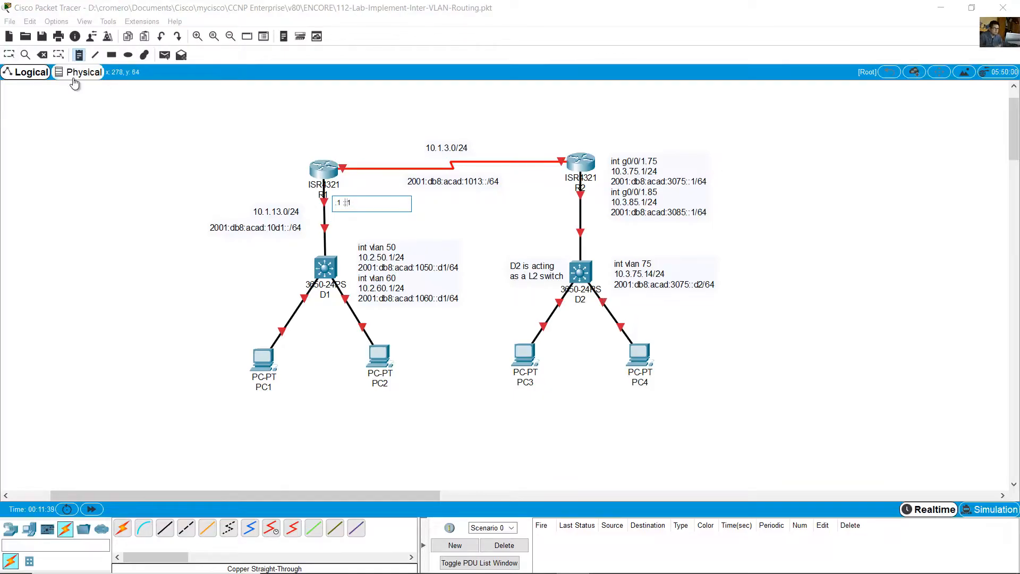
click(49, 125)
click(10, 55)
- Place a copy of the .1 / ::1 note at D1's end of the link, shift D1's VLAN note aside and change the copy to .13 / ::d1
drag(343, 203, 340, 246)
drag(379, 267, 393, 268)
double_click(343, 243)
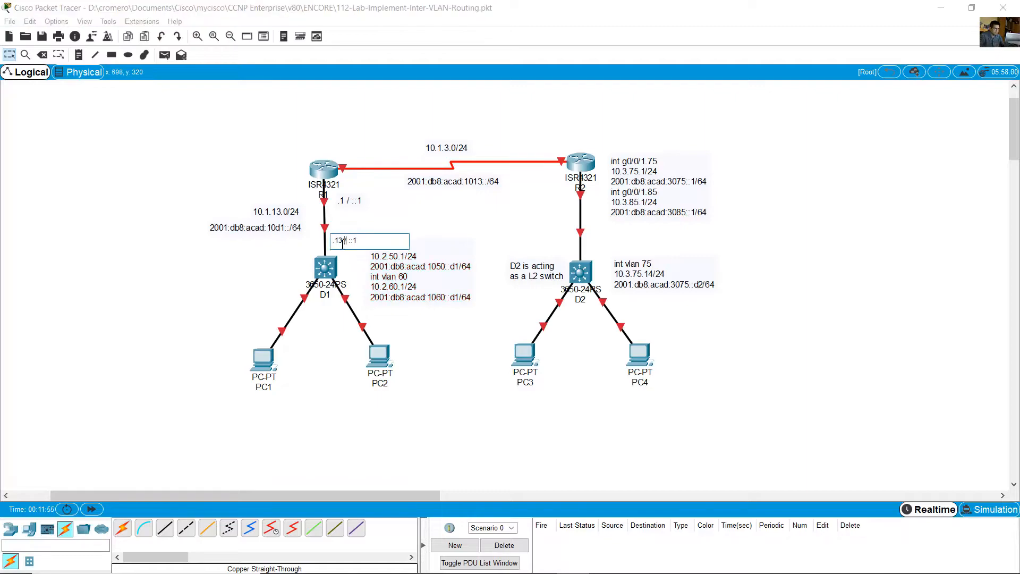
click(130, 161)
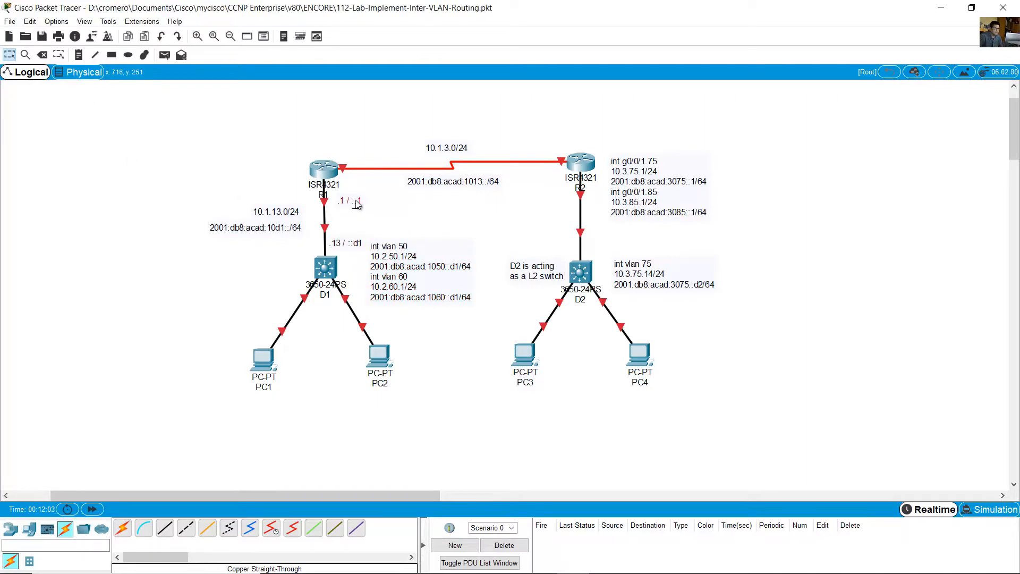
- Place copies of the .1 / ::1 note under PC1 and PC2 and change PC1's copy to .50 / ::50
key(ctrl+v)
drag(347, 170, 384, 403)
key(ctrl+v)
double_click(255, 405)
double_click(255, 405)
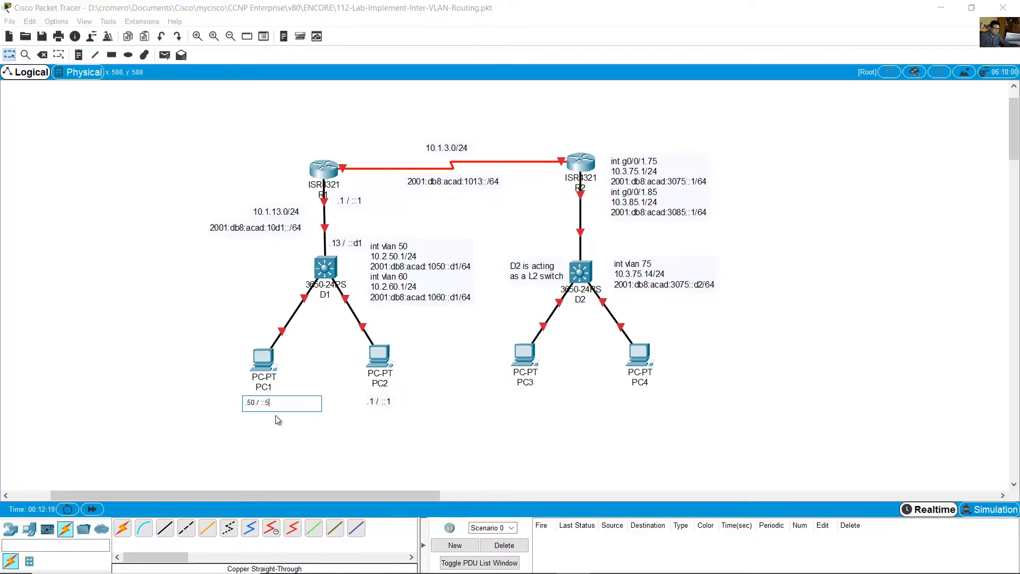
text(0)
- Delete the .1 / ::1 note under PC2
click(384, 400)
key(Delete)
click(458, 307)
key(Escape)
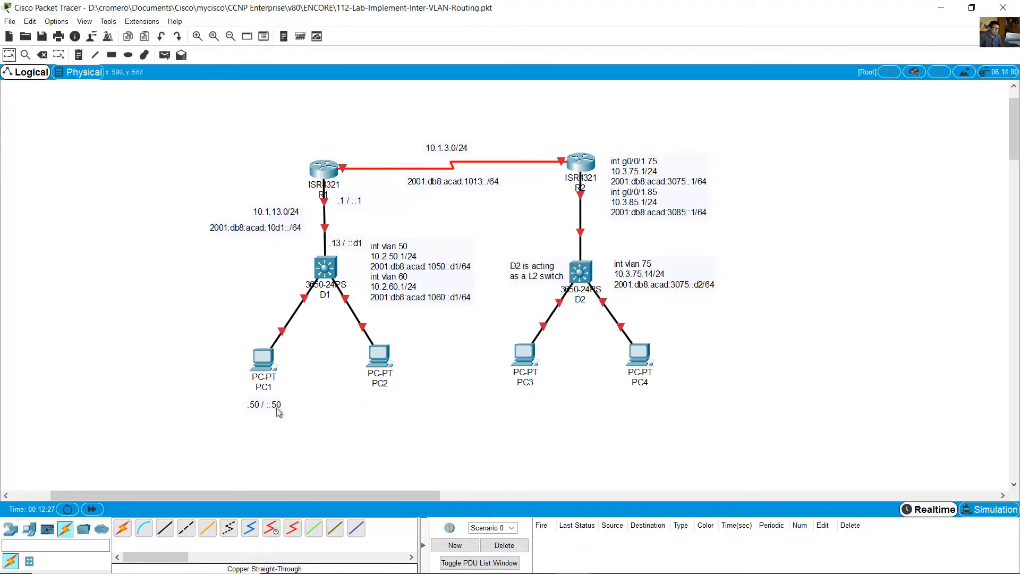
- Copy the .50 / ::50 note from PC1 and place one copy under each of PC2, PC3 and PC4
drag(277, 412, 275, 408)
key(ctrl+c)
key(ctrl+v)
key(ctrl+v)
drag(263, 372, 640, 405)
key(ctrl+v)
- Add the note vlan 50 beneath PC1's address note and centre it there
click(78, 55)
click(235, 417)
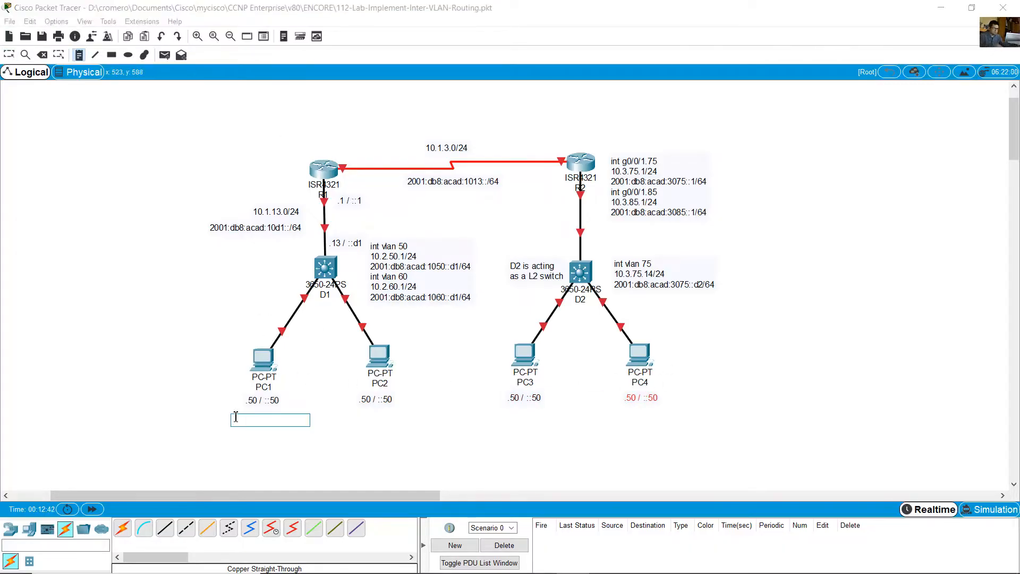
text(vlan 5)
click(175, 233)
key(Escape)
drag(258, 424, 273, 419)
- Copy the vlan 50 note and place one copy beneath the address notes of PC2, PC3 and PC4
key(ctrl+c)
key(ctrl+v)
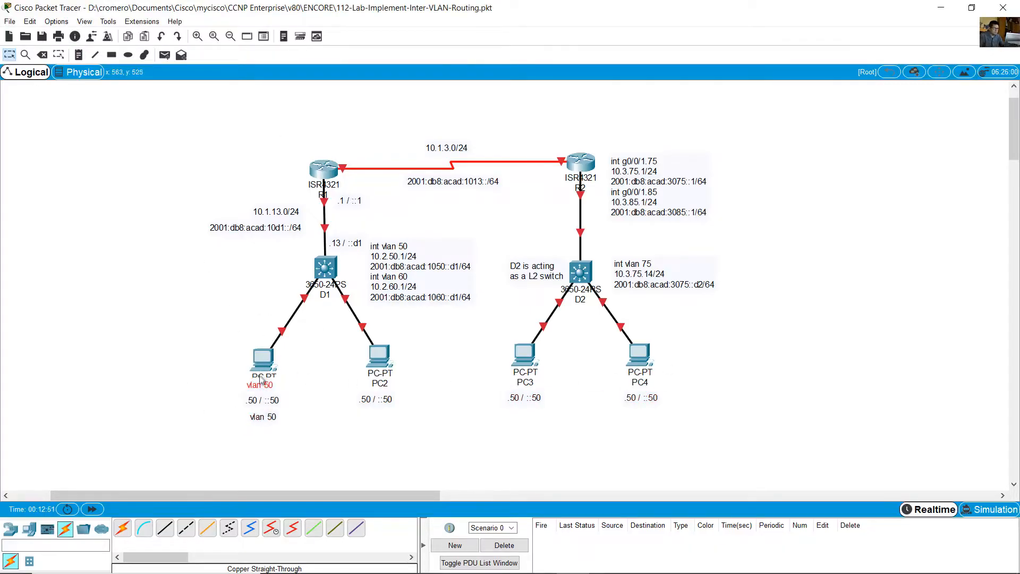
key(ctrl+v)
drag(260, 385, 640, 413)
key(ctrl+v)
click(644, 416)
click(654, 445)
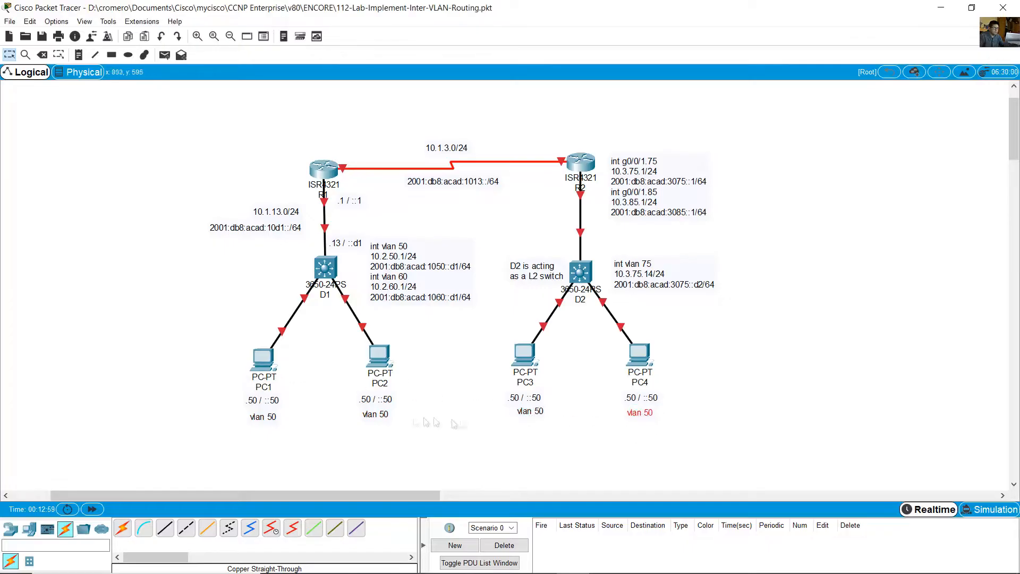
- Change the VLAN notes under PC2, PC3 and PC4 to vlan 60, vlan 75 and vlan 85
click(378, 413)
drag(372, 414, 393, 418)
click(488, 423)
click(543, 413)
drag(542, 412, 530, 411)
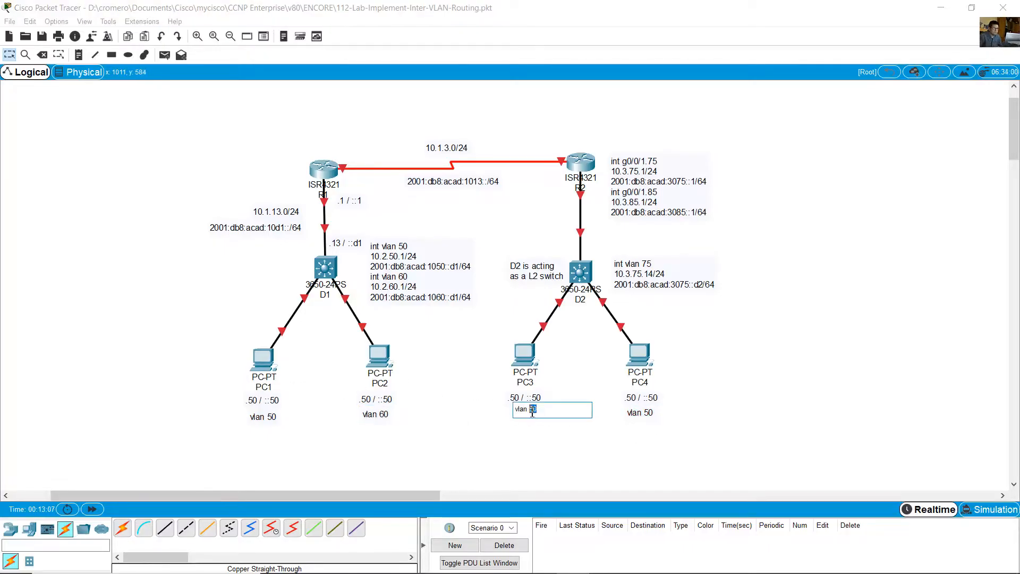
text(75)
click(589, 437)
click(643, 414)
drag(649, 412, 639, 411)
text(85)
click(593, 443)
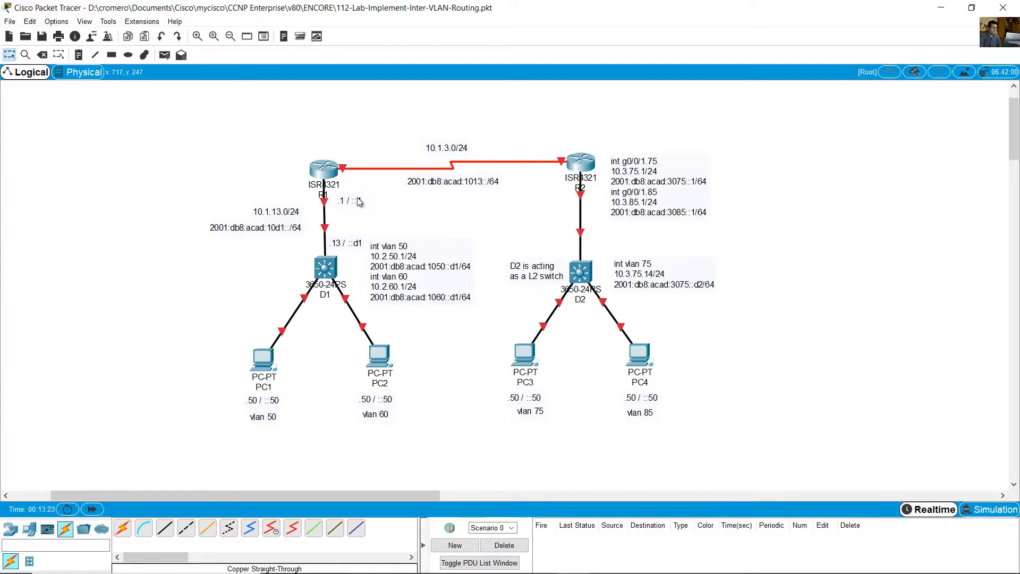
- Copy the .1 / ::1 note to both ends of the serial link and change the one beside R2 to .3 / ::3
drag(357, 201, 544, 146)
click(538, 148)
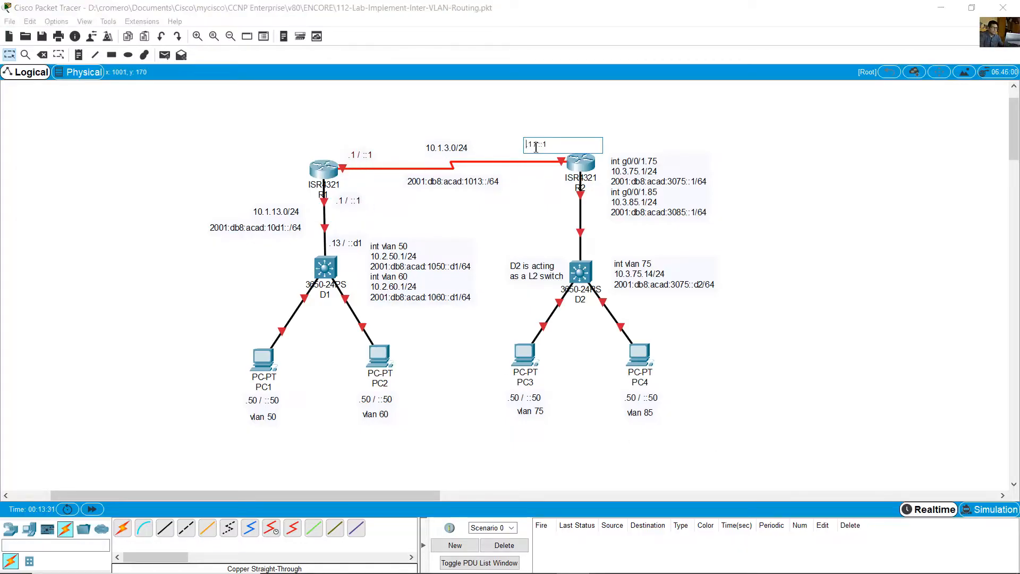
text(3)
click(596, 121)
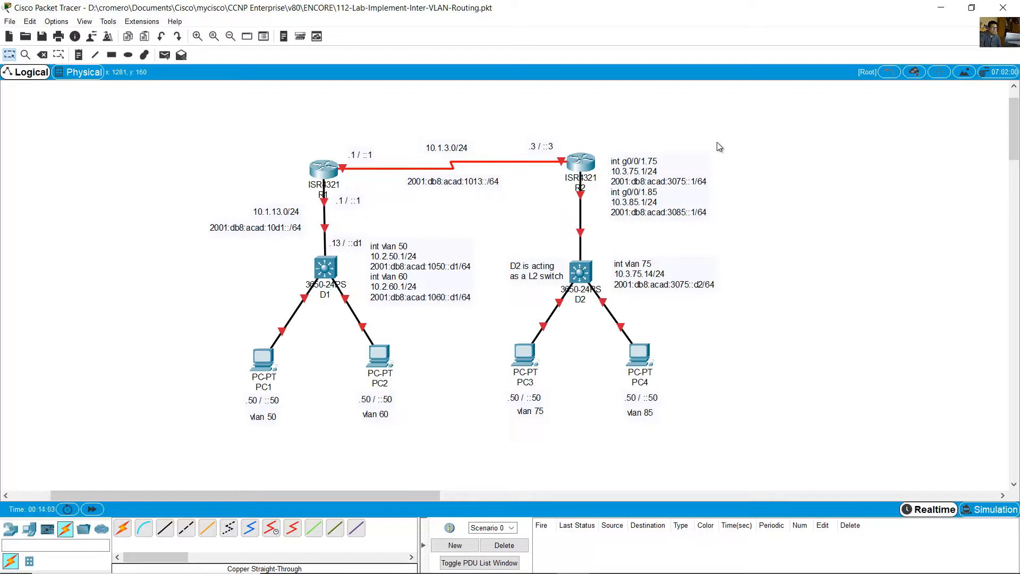
- Nudge D2's int vlan 75 note into place and align the address and VLAN notes closer beneath PC1 to PC4
drag(662, 284, 650, 287)
drag(676, 441, 645, 392)
drag(560, 420, 525, 394)
drag(405, 426, 361, 400)
drag(375, 401, 379, 396)
drag(293, 433, 256, 399)
click(384, 313)
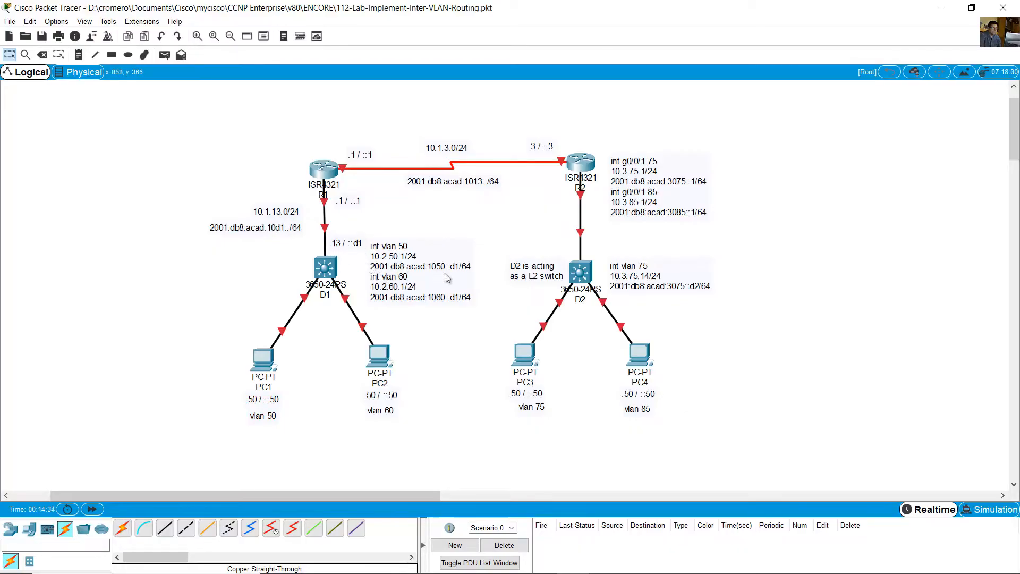
- Draw a black-outlined rectangle around PC1, filled with the light blue sampled from the vlan 50 box in the Word lab document
click(111, 55)
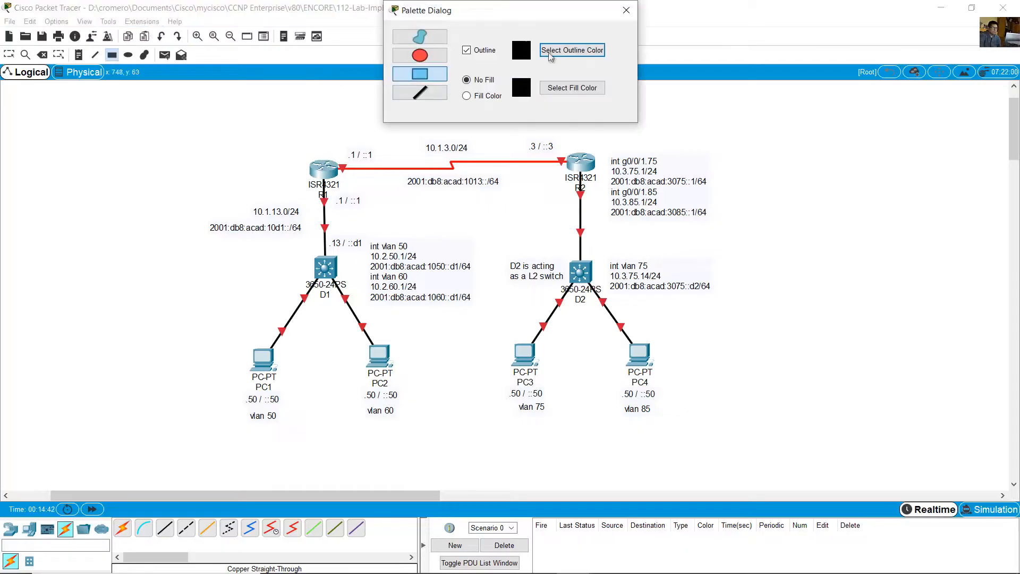
click(466, 96)
click(573, 88)
click(541, 561)
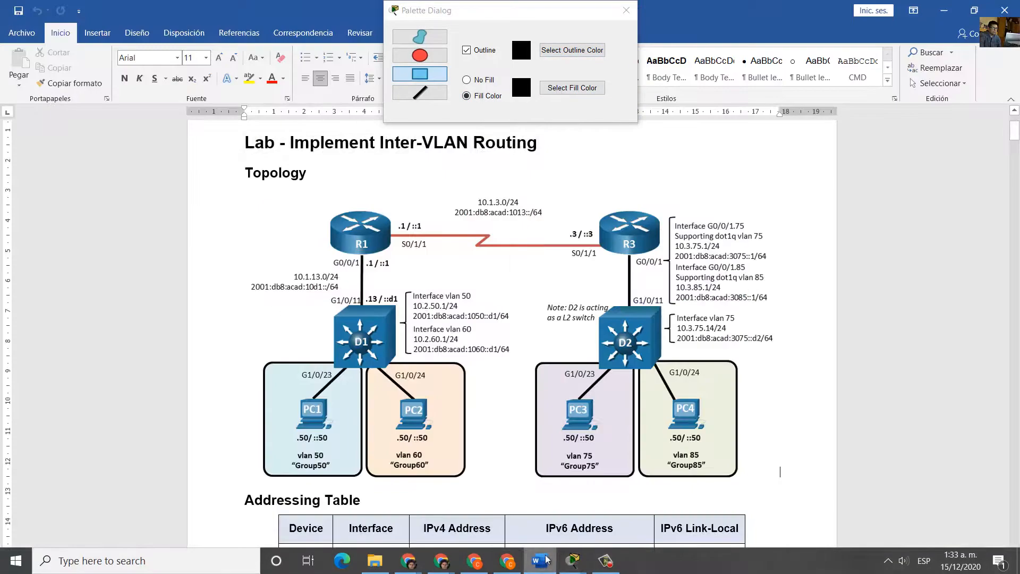
click(574, 562)
click(640, 492)
click(431, 282)
click(291, 390)
click(568, 387)
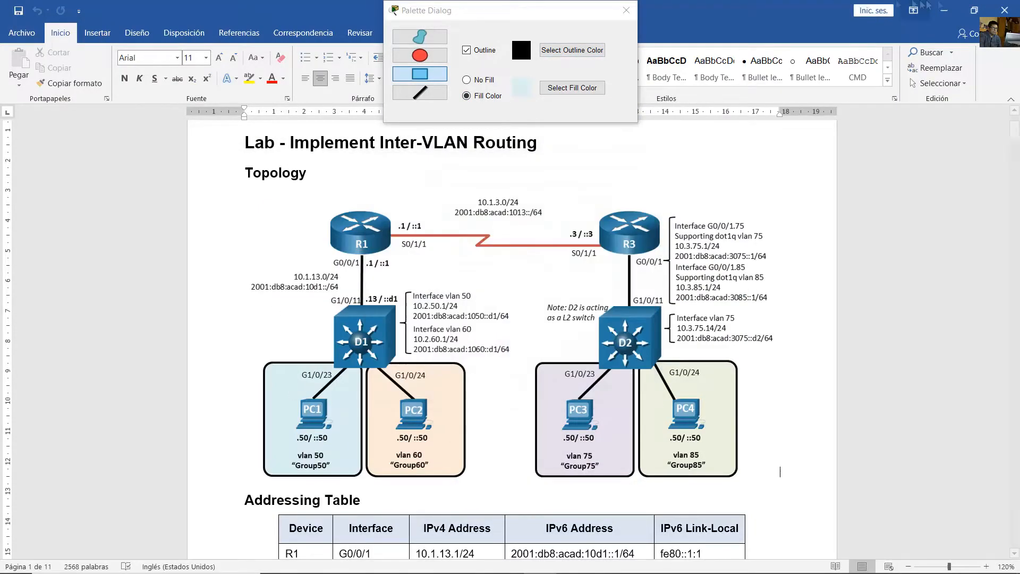
click(574, 562)
click(507, 491)
drag(308, 425, 205, 273)
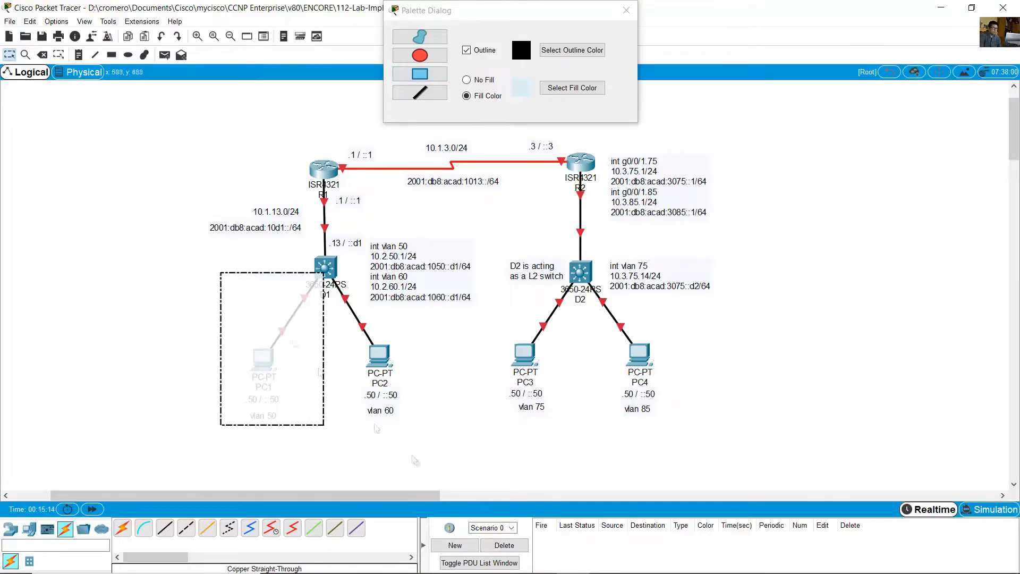
- Draw an adjoining rectangle around PC2, filled with the light orange #fdeada sampled from the lab document's vlan 60 box
click(584, 91)
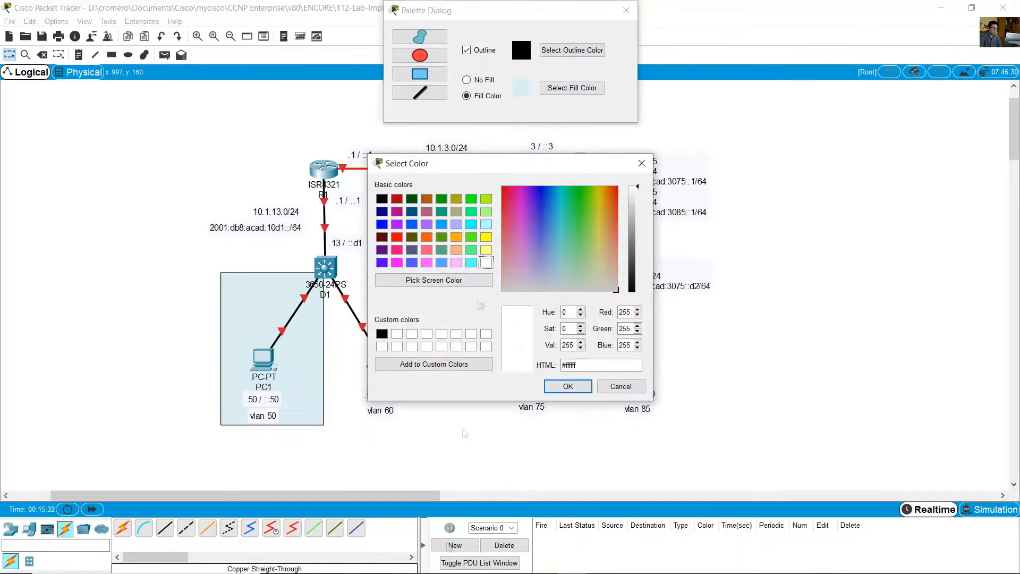
click(486, 563)
click(574, 562)
click(649, 488)
click(435, 279)
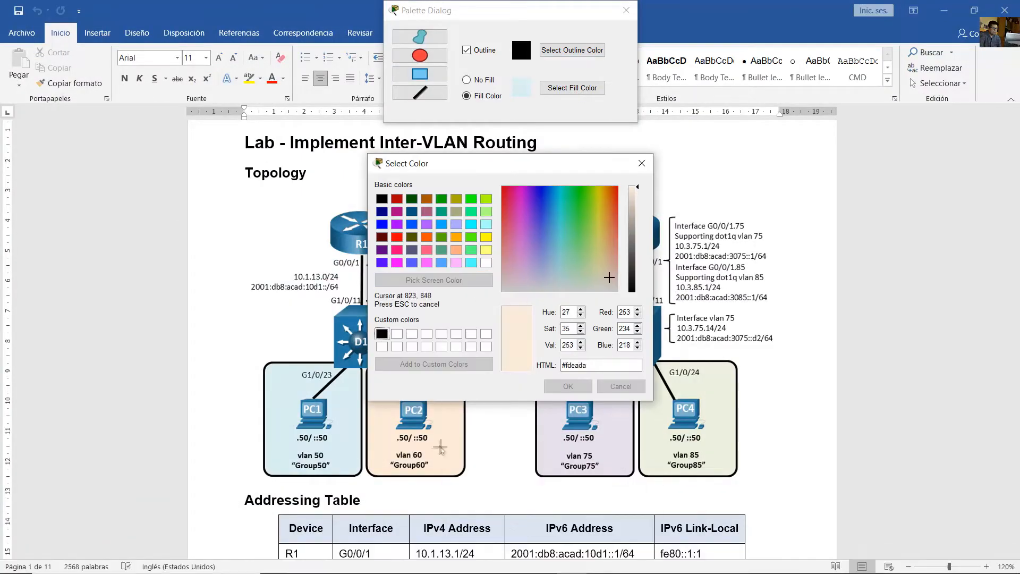
click(439, 448)
click(569, 388)
click(574, 562)
drag(324, 271, 415, 424)
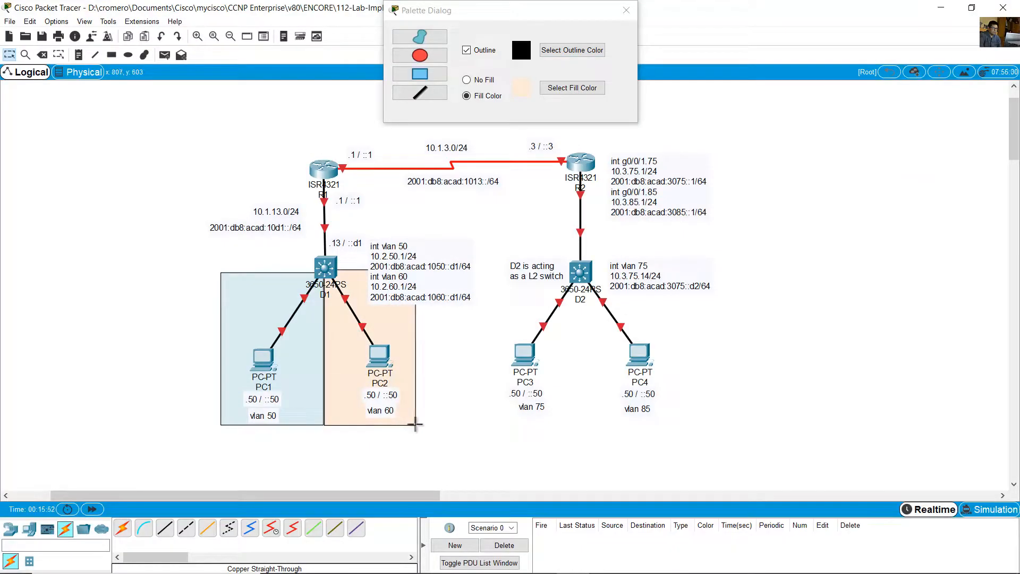
- Draw a rectangle around PC3, filled with the light purple #e6e0ec sampled from the lab document's vlan 75 box
click(573, 88)
mouse_move(576, 565)
click(539, 562)
click(574, 562)
click(649, 488)
click(435, 280)
click(608, 439)
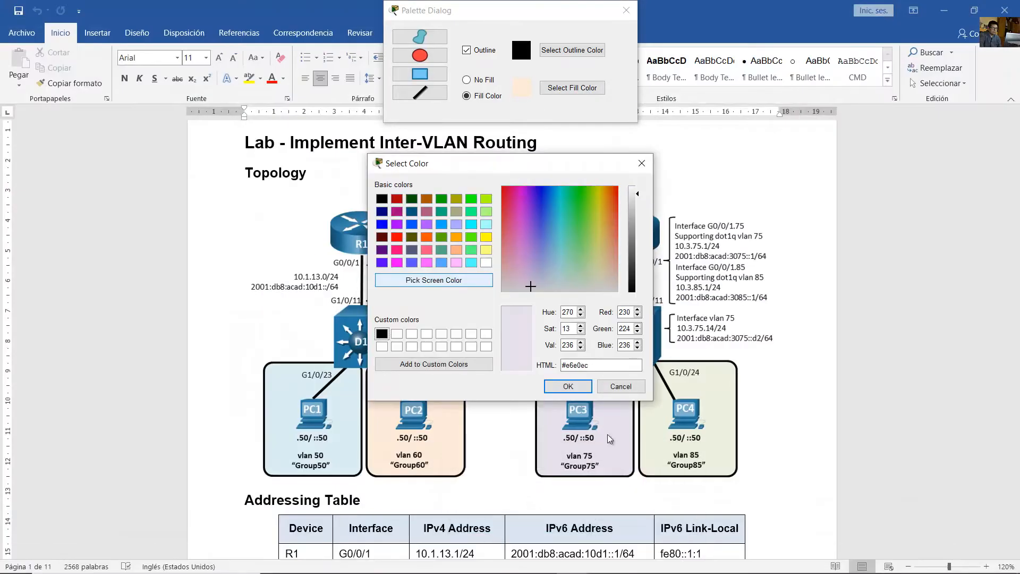
click(569, 387)
click(945, 8)
drag(581, 274, 484, 423)
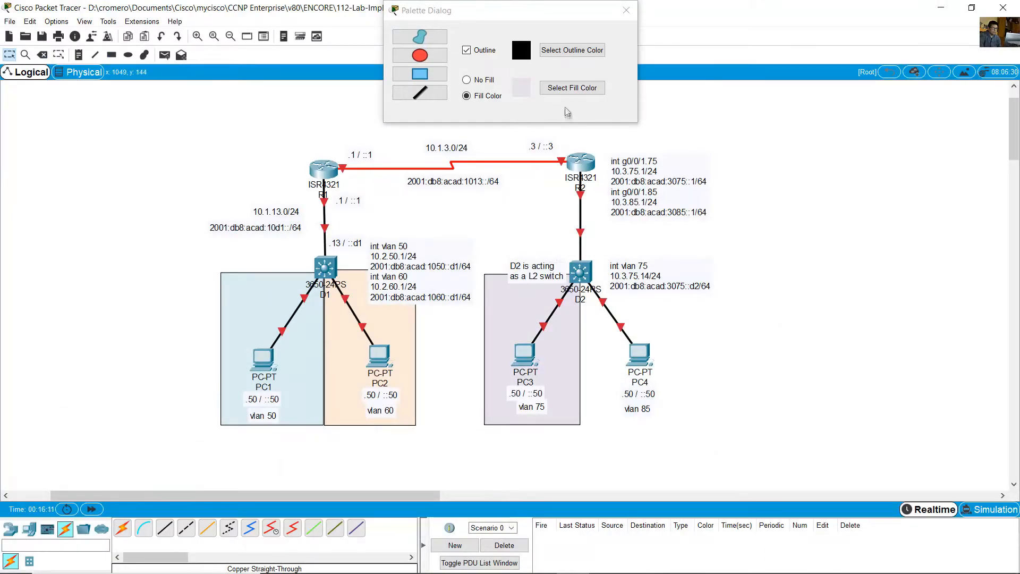
- Draw an adjoining rectangle around PC4, filled with the light green #ebf1de sampled from the vlan 85 box, and close the drawing palette
click(573, 89)
click(545, 563)
click(574, 562)
click(450, 282)
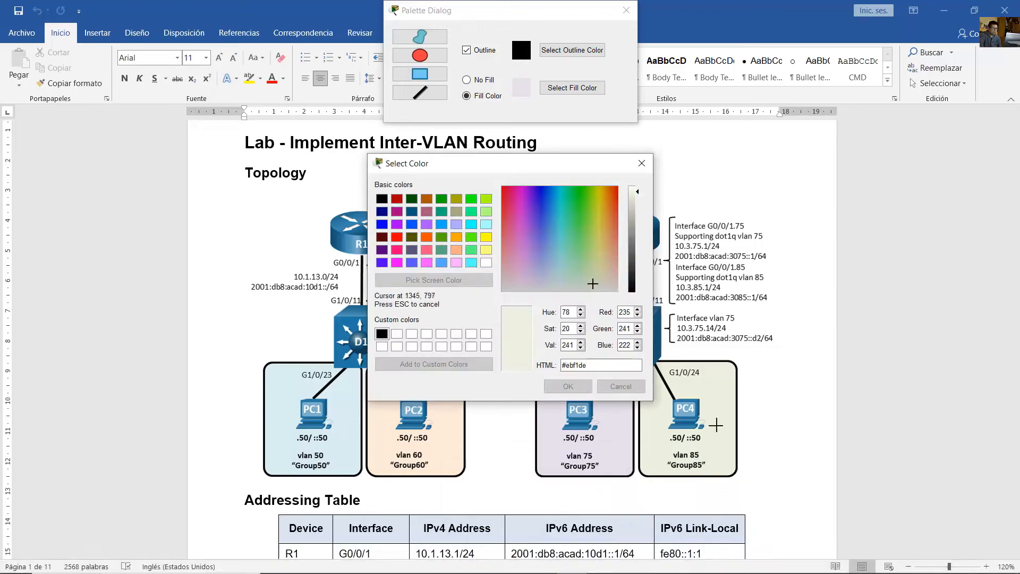
click(716, 423)
click(568, 387)
click(945, 9)
drag(581, 274, 683, 425)
click(627, 10)
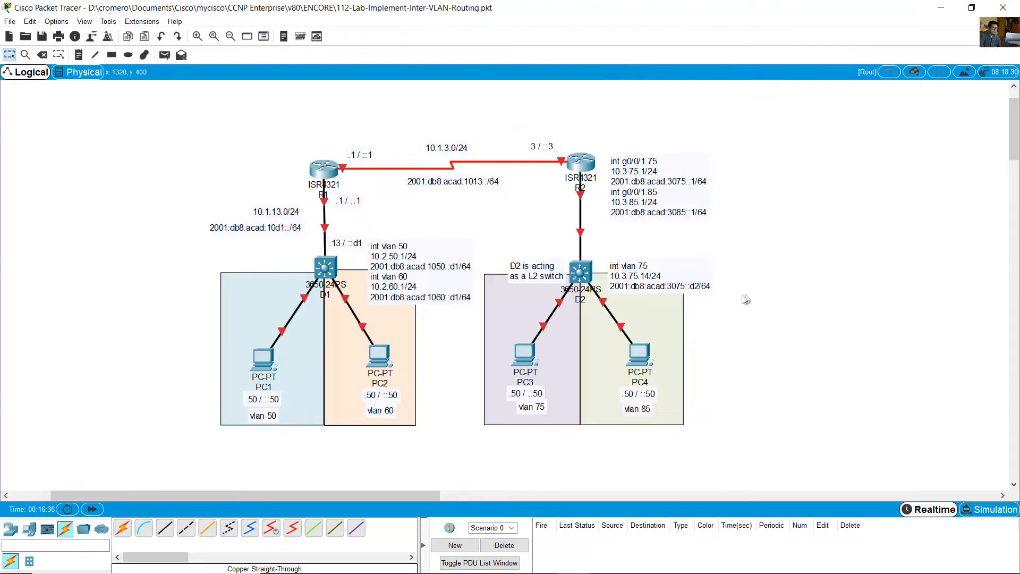
- Switch to the Word lab document and read the addressing table and the lab objectives
key(alt+Tab)
drag(304, 236, 708, 510)
click(766, 386)
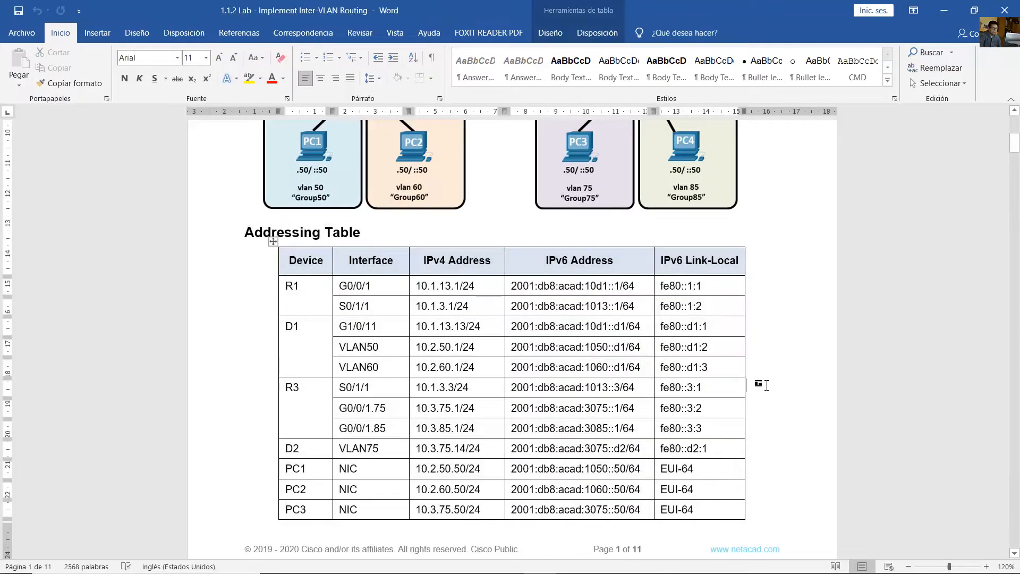
scroll(766, 386, down, 3)
scroll(767, 385, down, 4)
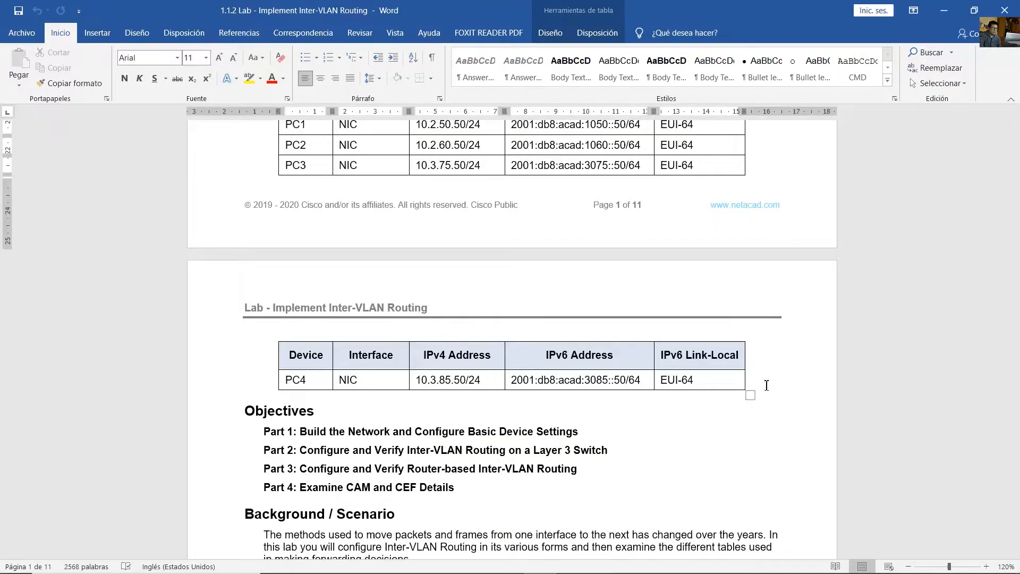
scroll(767, 385, down, 10)
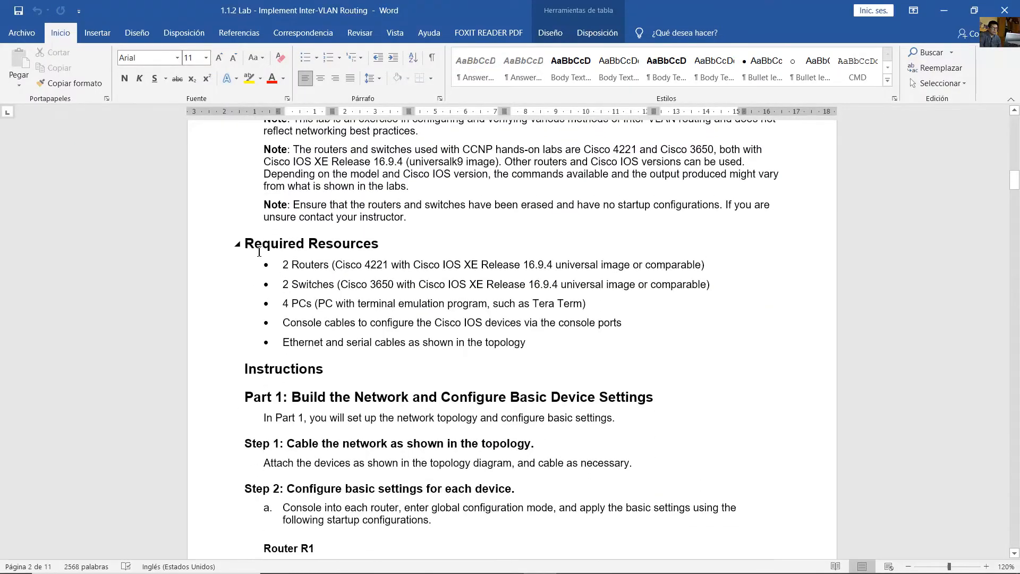
- Review the Required Resources list and compare its router model with R1 in the Packet Tracer topology
drag(259, 252, 392, 248)
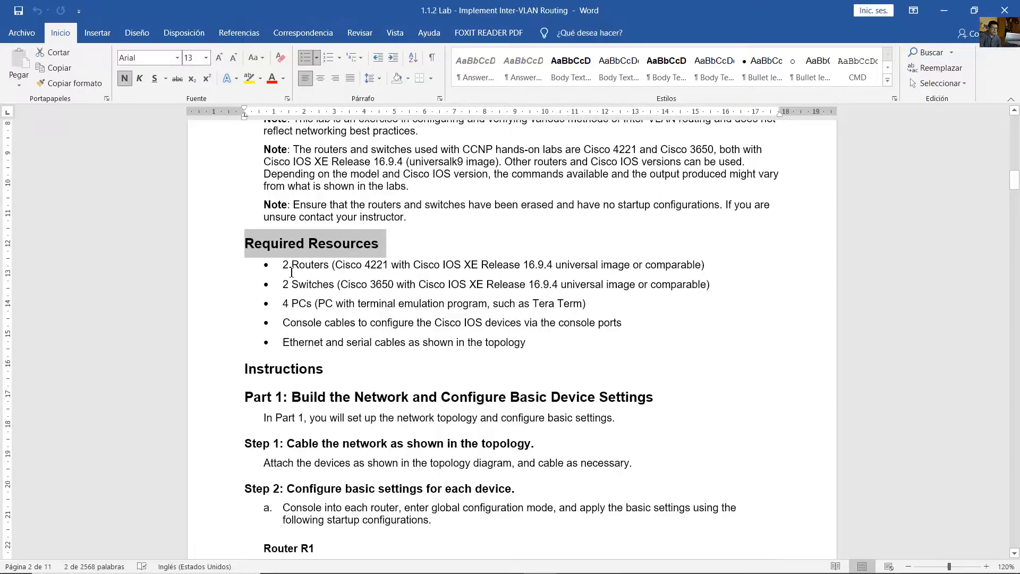
drag(292, 273, 391, 269)
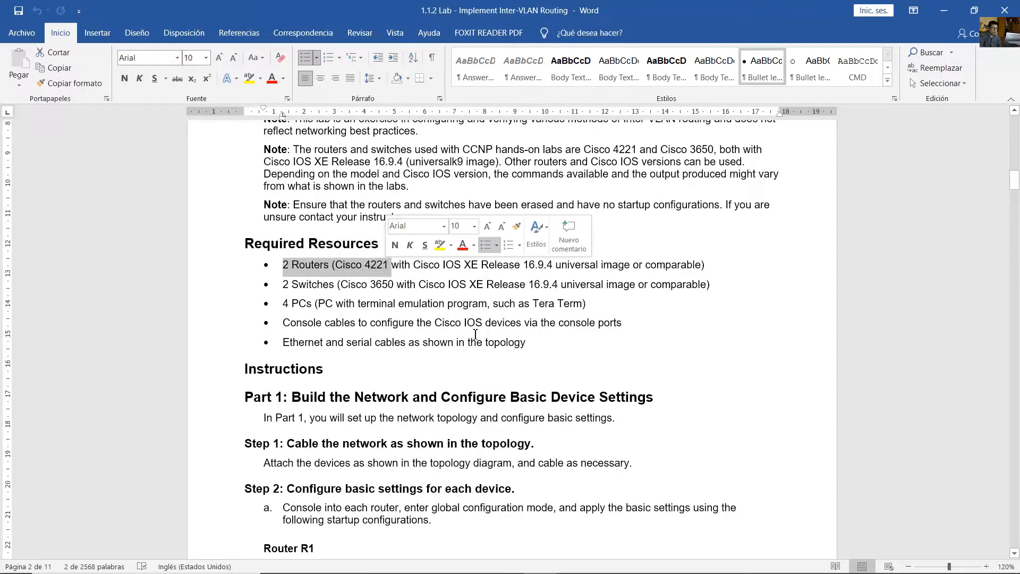
click(574, 561)
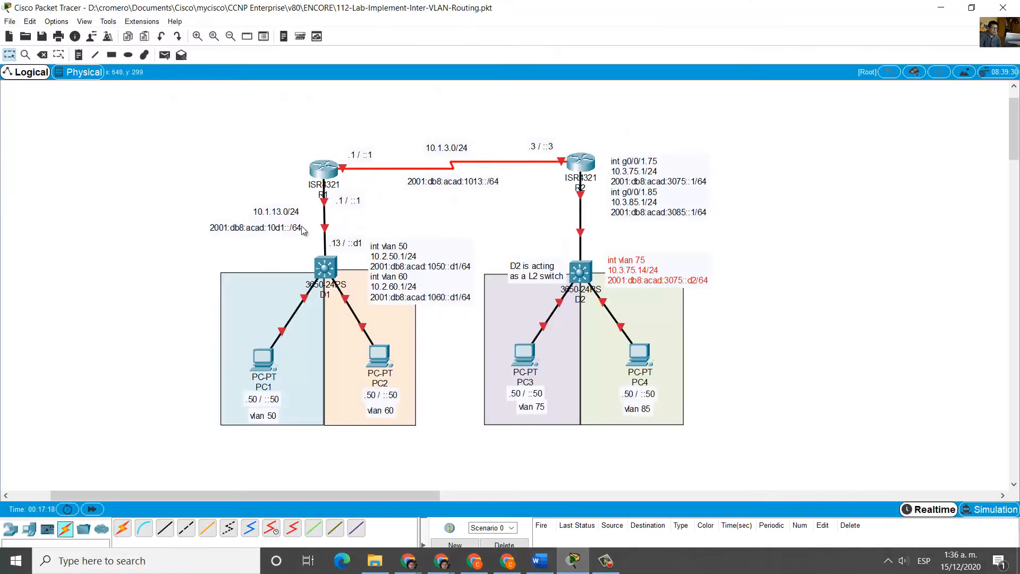
drag(272, 159, 344, 191)
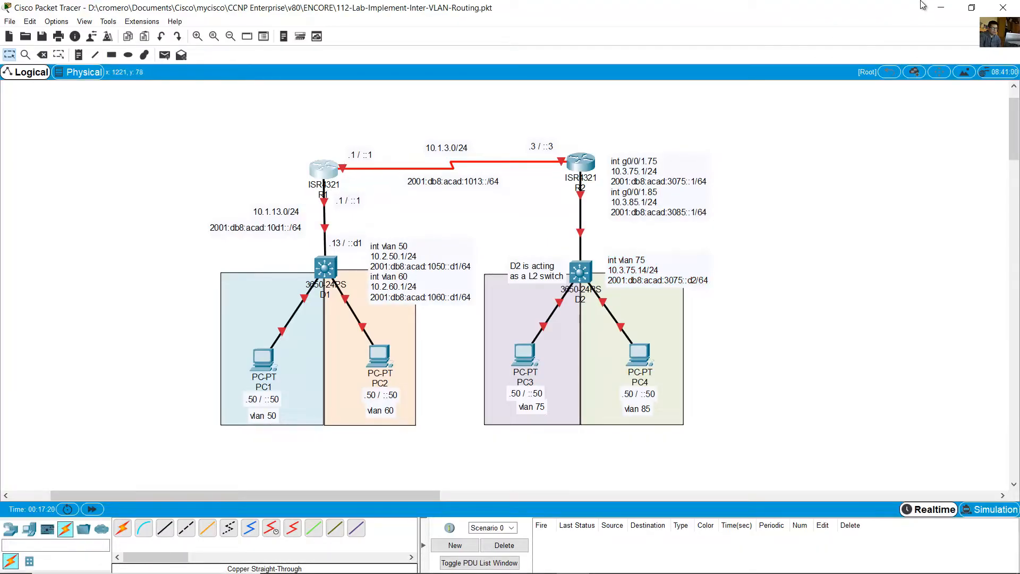
click(941, 8)
drag(291, 282, 396, 280)
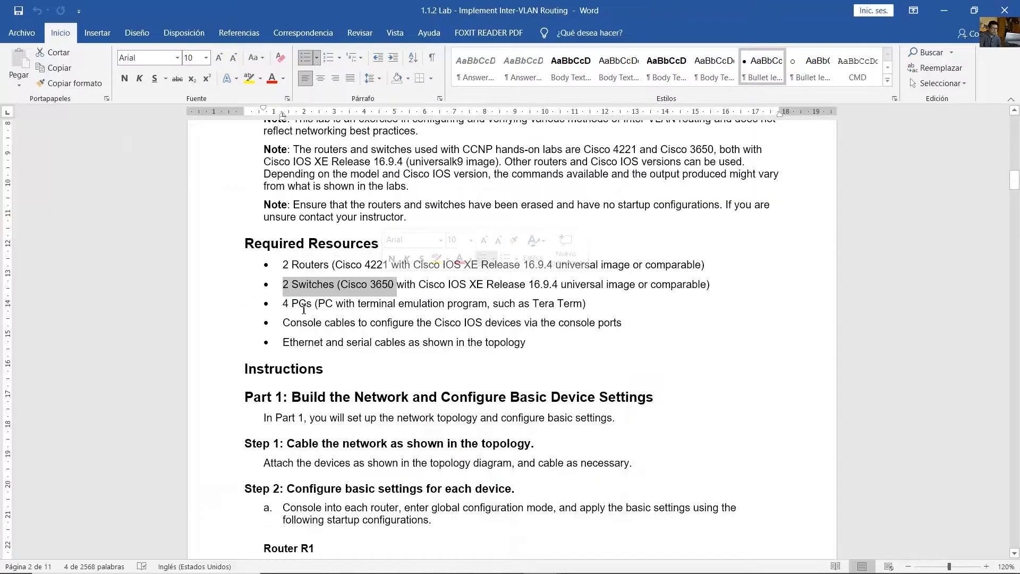
drag(284, 305, 393, 306)
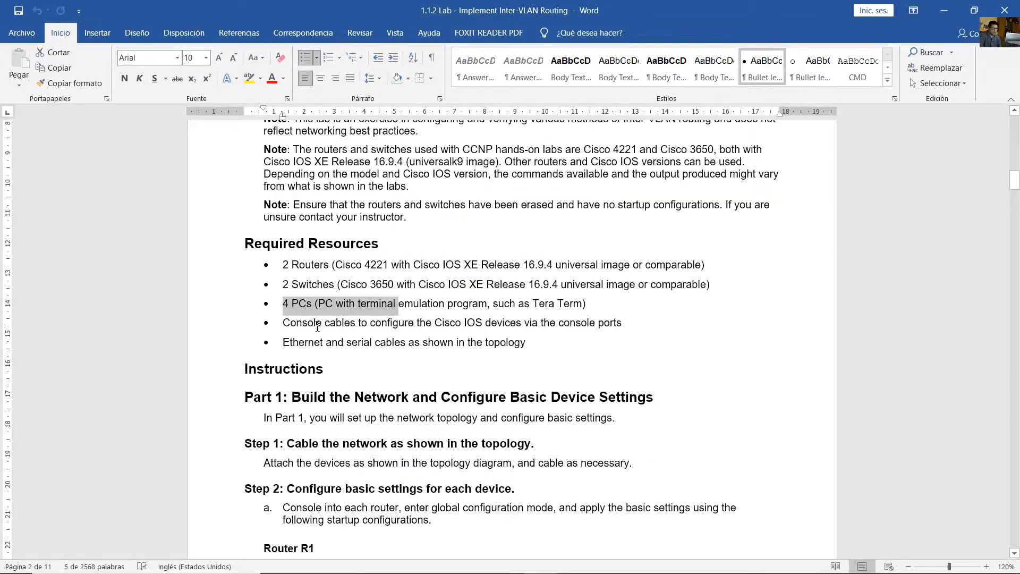
drag(285, 323, 340, 323)
drag(285, 343, 391, 351)
- Read the Part 1 instructions on cabling the network and configuring each device's basic settings
scroll(329, 287, down, 3)
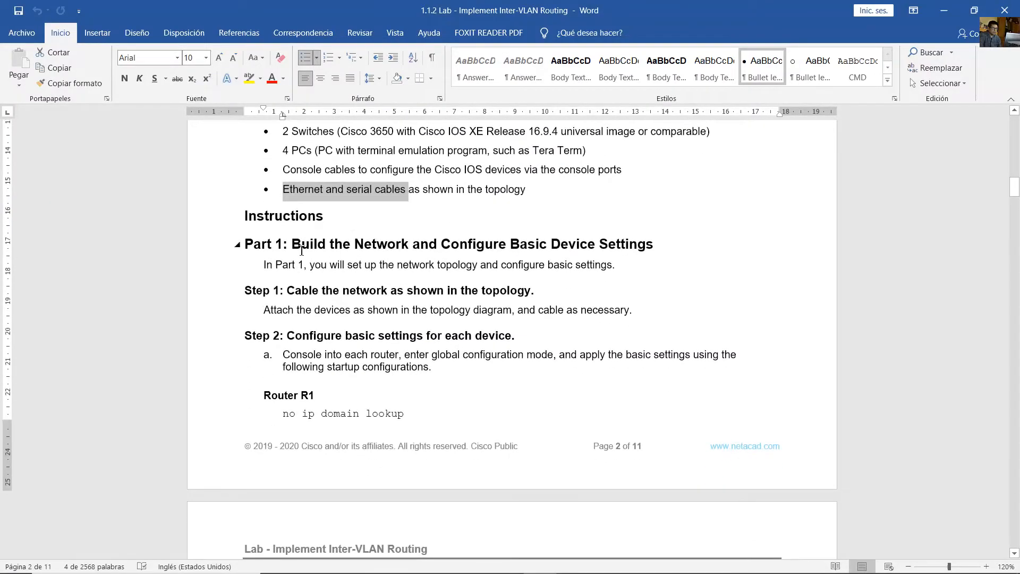
drag(304, 243, 409, 244)
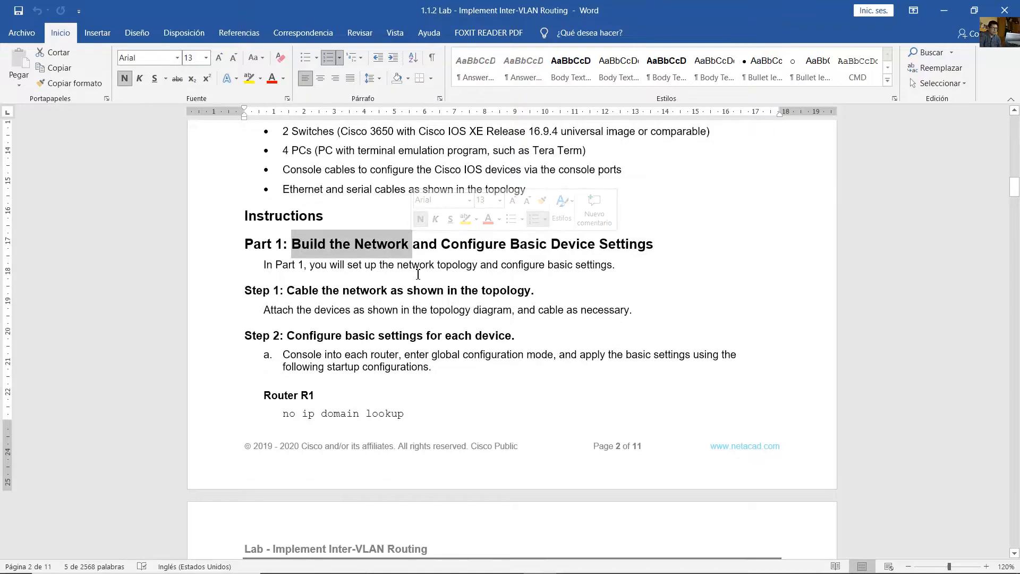
scroll(362, 262, down, 1)
drag(287, 253, 407, 254)
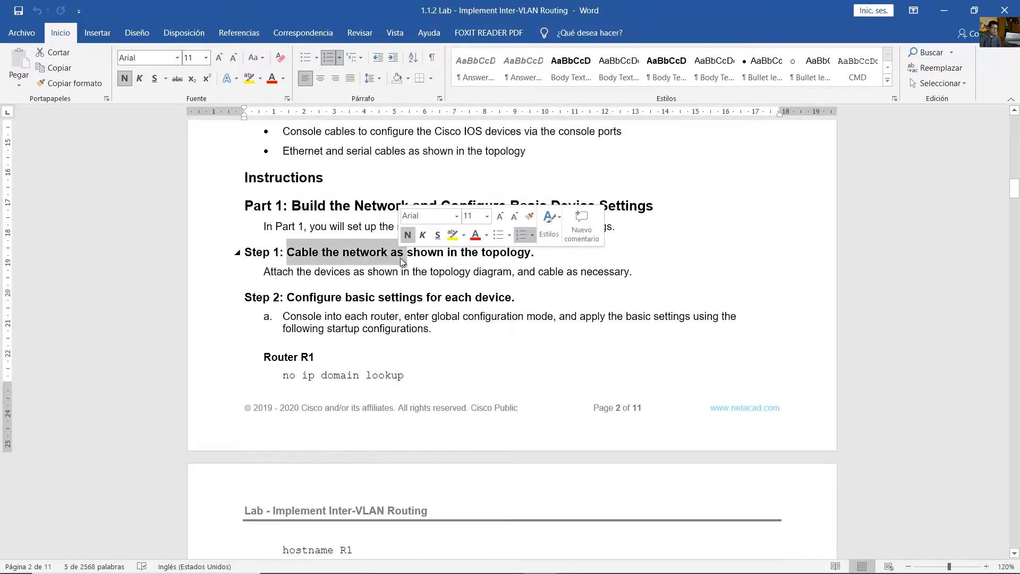
scroll(386, 262, down, 2)
drag(307, 221, 452, 228)
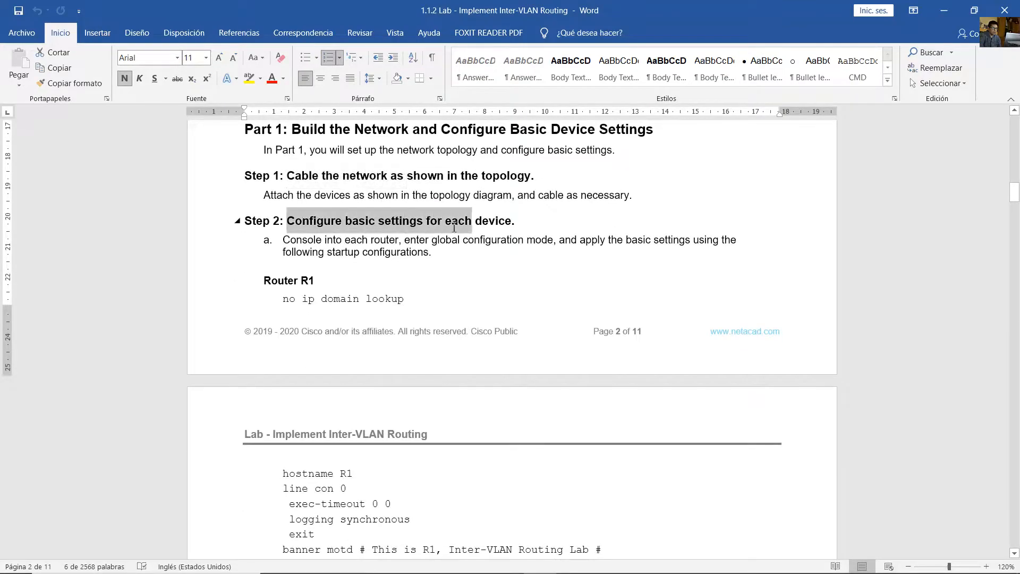
scroll(441, 228, down, 3)
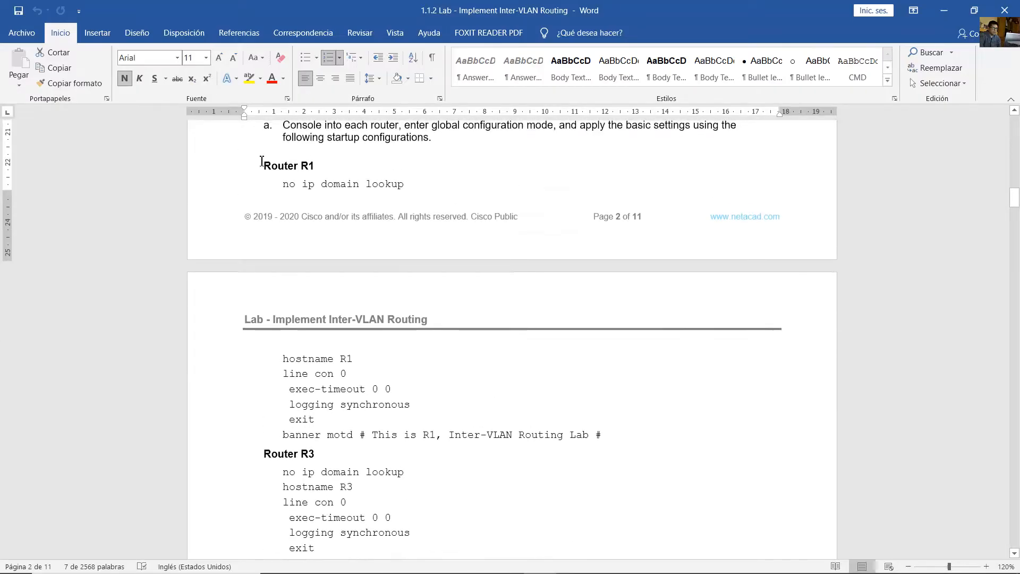
- Copy the startup configurations of R1, R3, D1 and D2 from the lab document into a new Notepad file
drag(265, 160, 398, 327)
scroll(397, 326, up, 10)
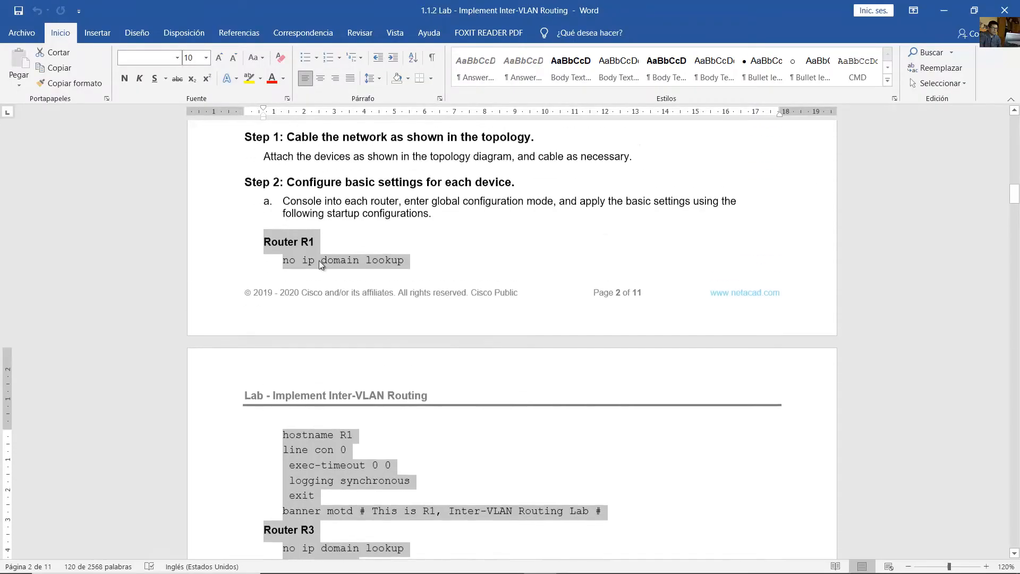
right_click(308, 256)
click(375, 275)
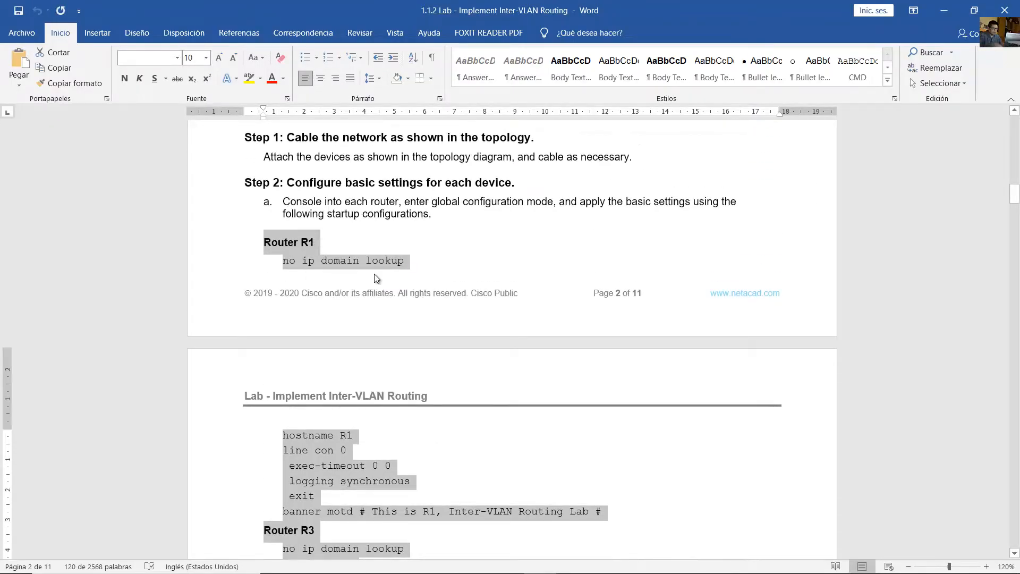
key(super)
text(note)
key(Return)
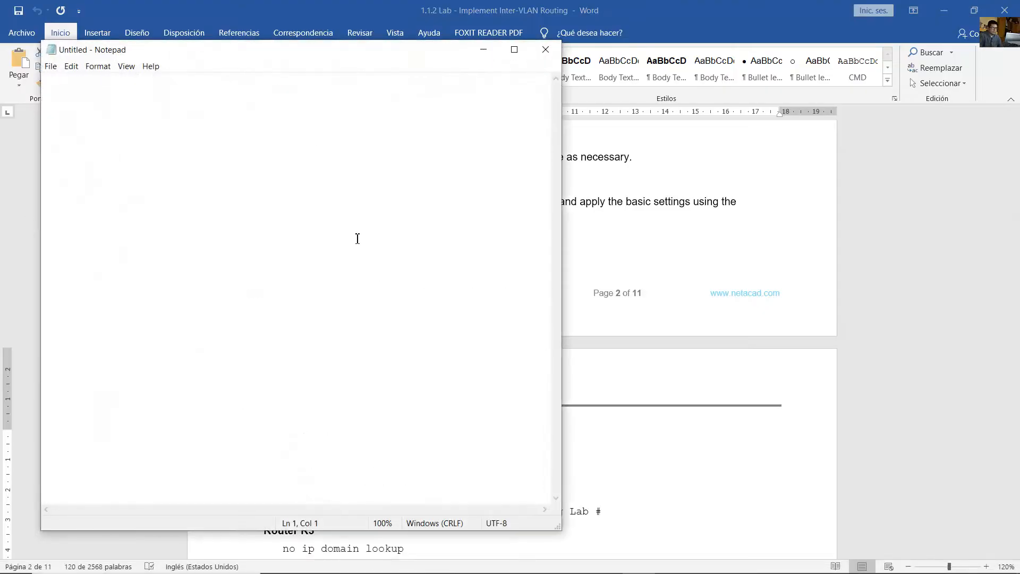
key(ctrl+v)
scroll(259, 221, up, 3)
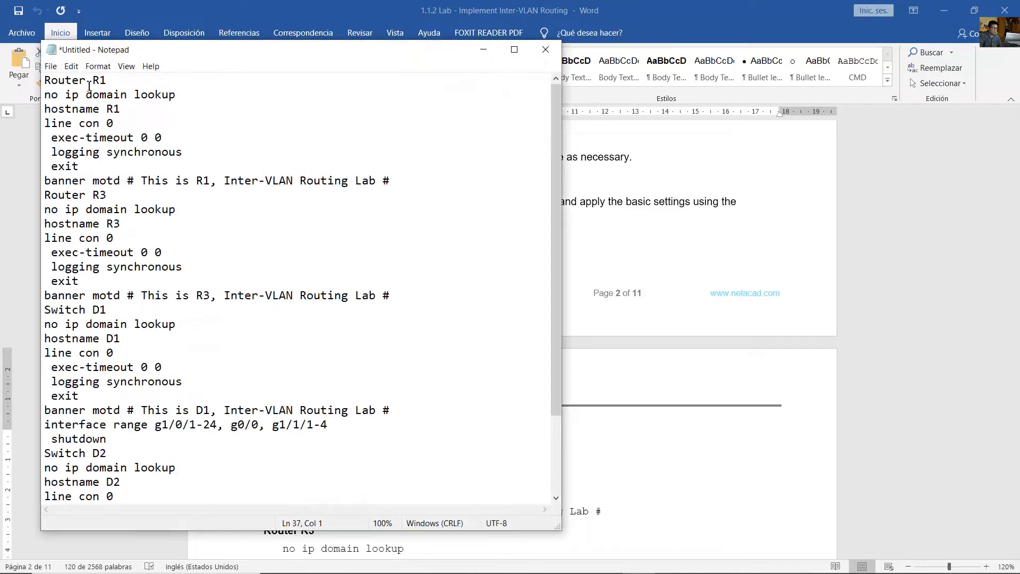
- Add blank lines in the notes below the Router R1 heading and above and below the Router R3 heading
click(122, 81)
key(Return)
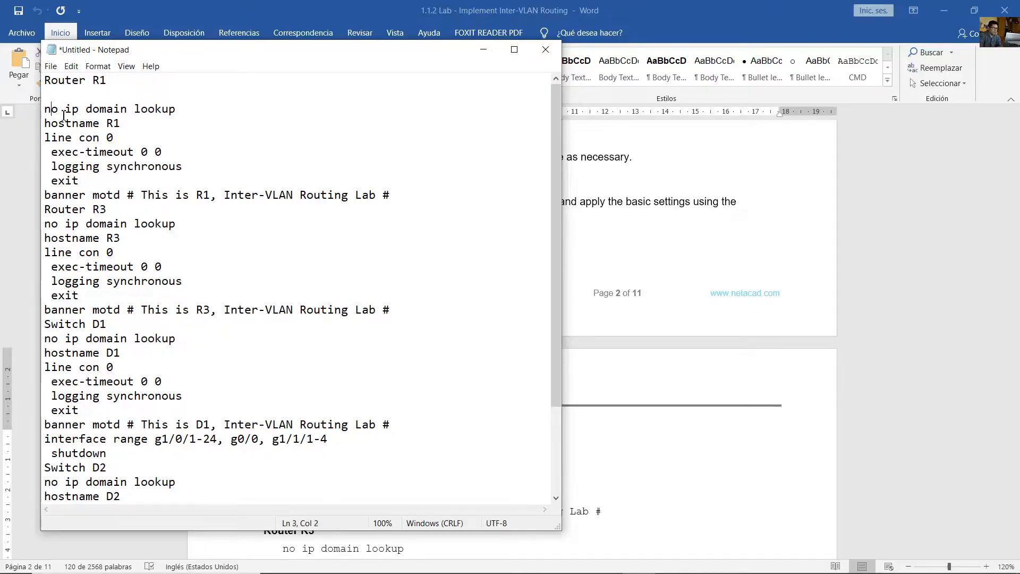
drag(63, 114, 162, 179)
click(175, 213)
key(Home)
key(Return)
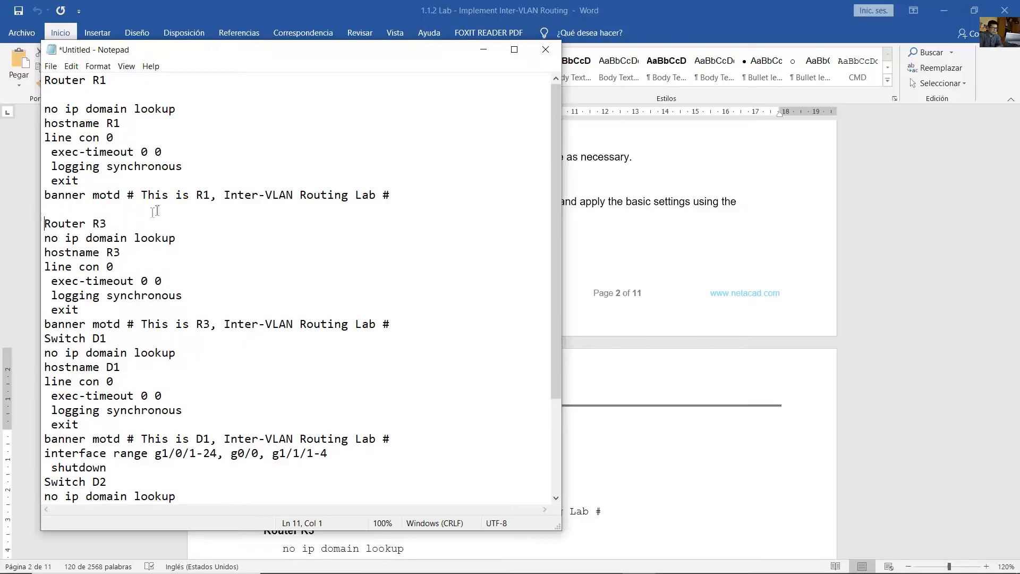
key(Return)
click(127, 240)
key(Return)
- Set off the Switch D1 and Switch D2 headings with blank lines above and below each one
scroll(113, 247, down, 2)
click(45, 282)
key(Return)
key(Return)
click(160, 311)
key(Return)
scroll(166, 316, down, 2)
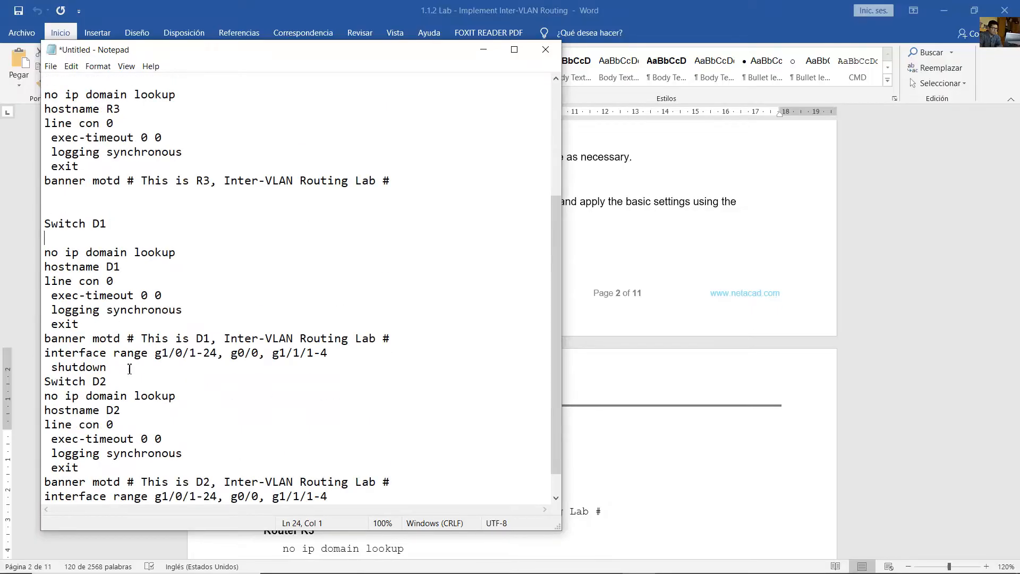
click(45, 382)
key(Return)
key(Return)
key(End)
key(Return)
scroll(221, 365, up, 4)
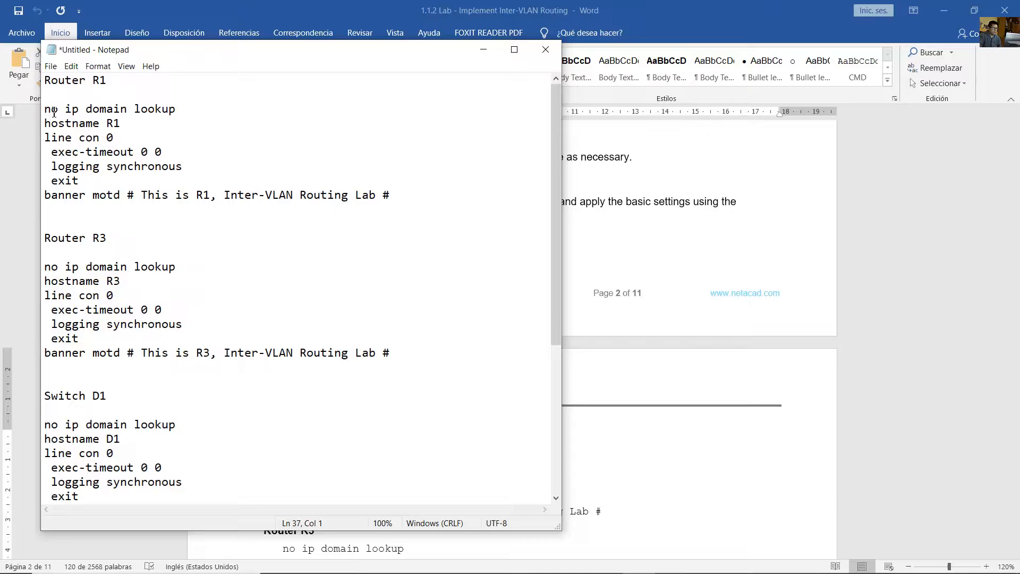
- Copy the R1 startup configuration, from "no ip domain lookup" through the banner line, and switch to Packet Tracer
drag(46, 111, 88, 211)
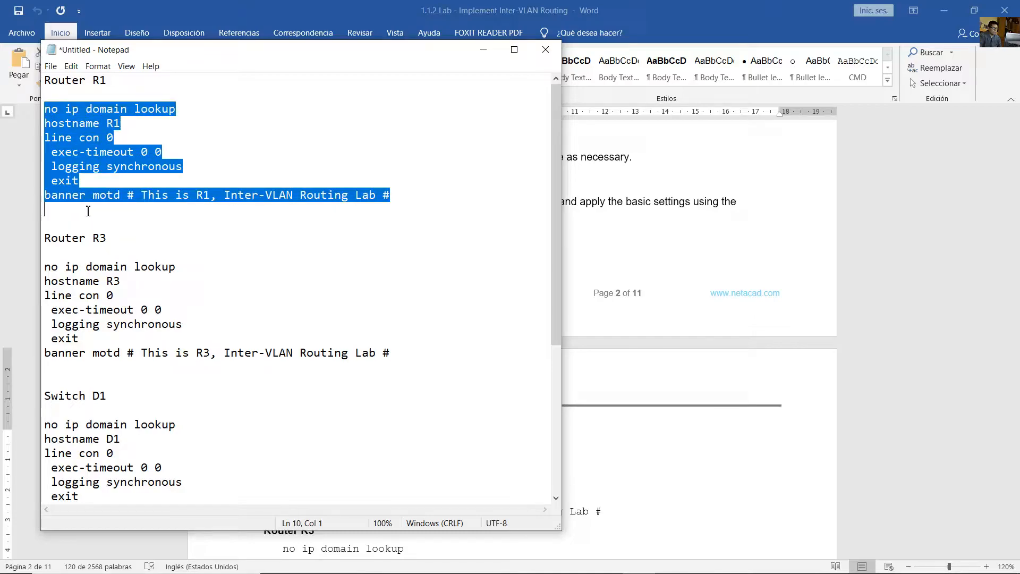
right_click(81, 160)
click(122, 190)
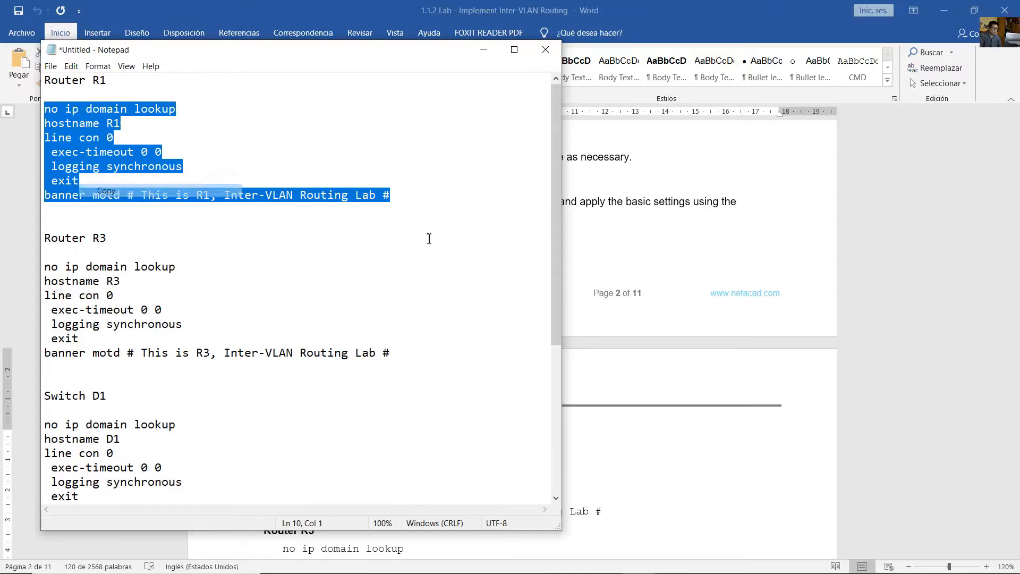
click(955, 5)
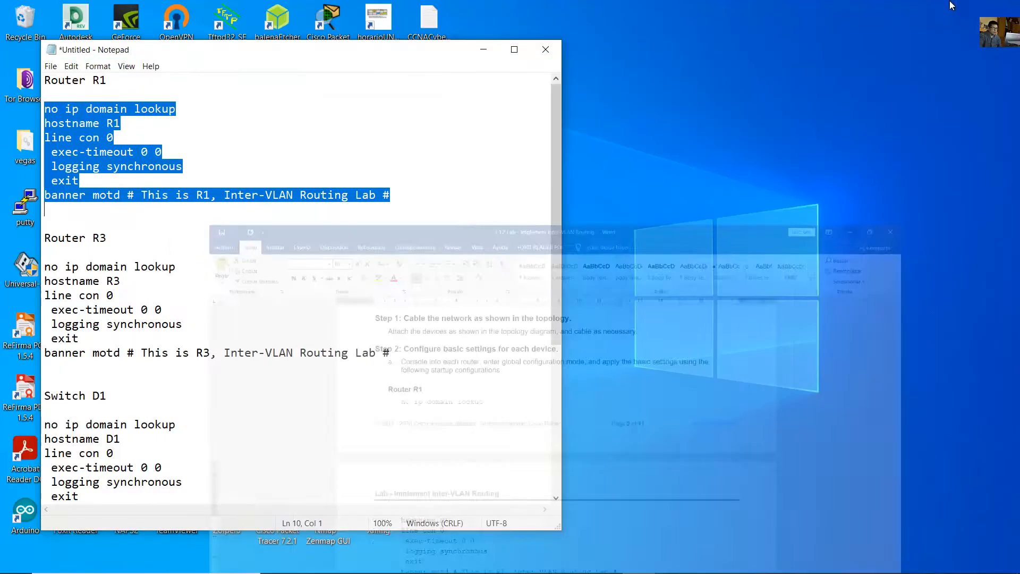
click(583, 570)
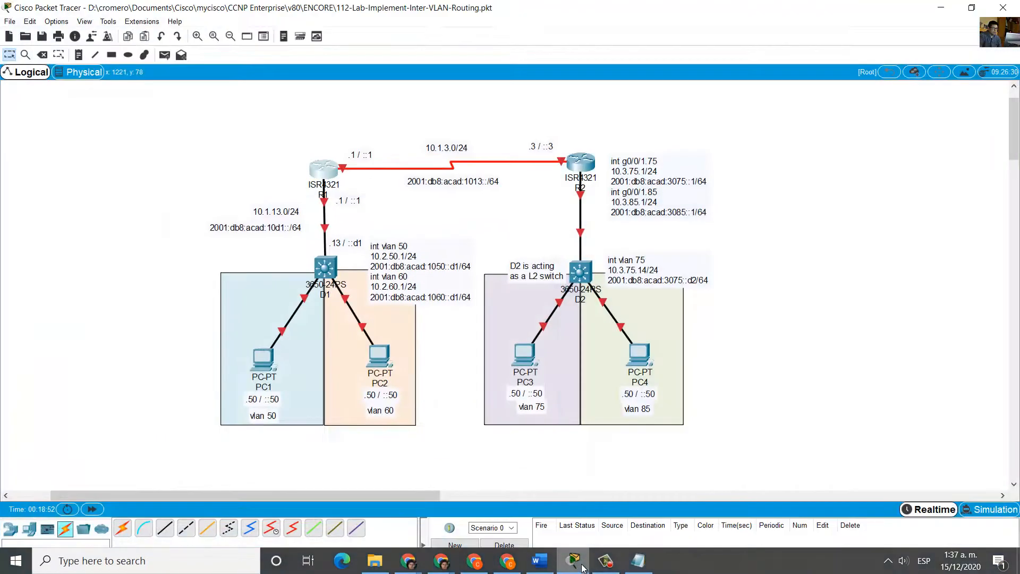
- Open router R1's command line interface in an enlarged window beside the topology
click(324, 170)
drag(479, 134, 805, 38)
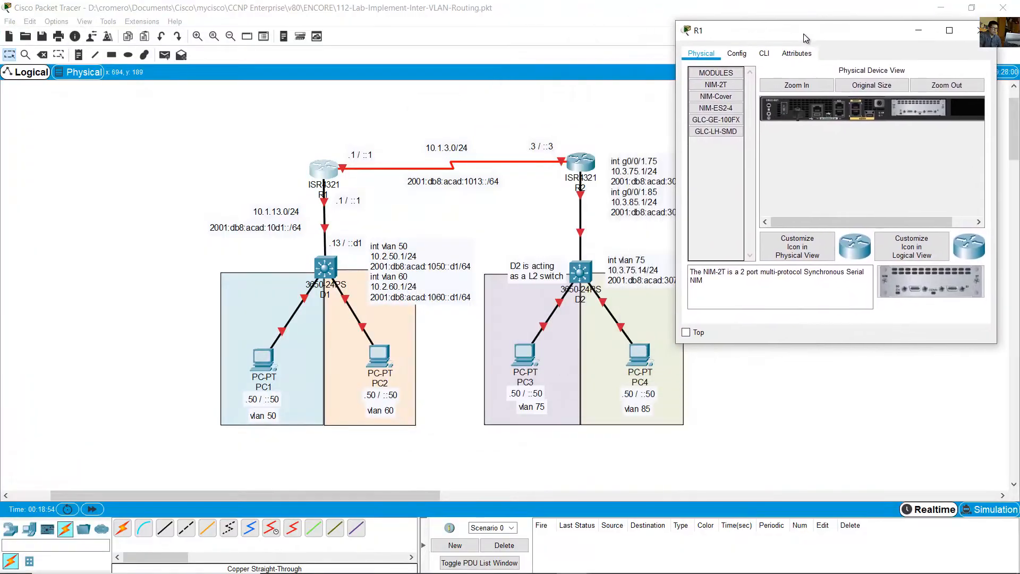
click(765, 54)
drag(681, 344, 596, 507)
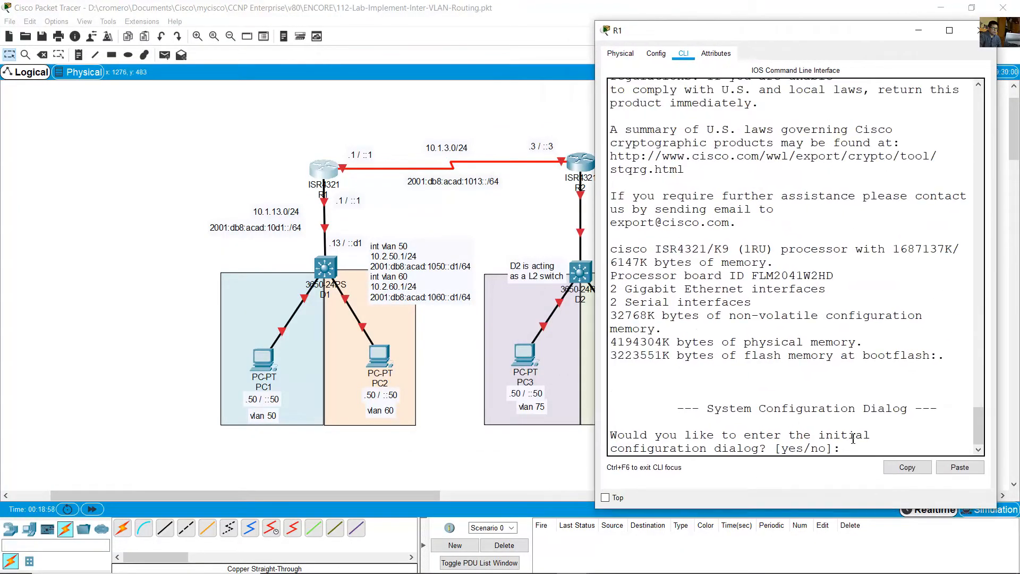
- Decline R1's initial configuration dialog and paste the copied startup configuration in global configuration mode
text(no)
key(Return)
key(Return)
text(en)
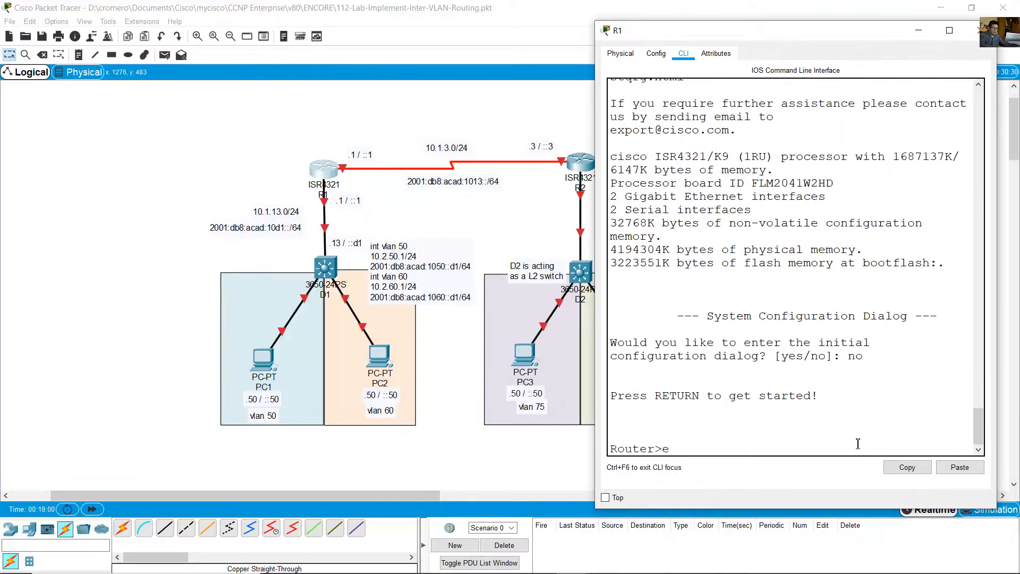
key(Return)
text(conf term)
key(Return)
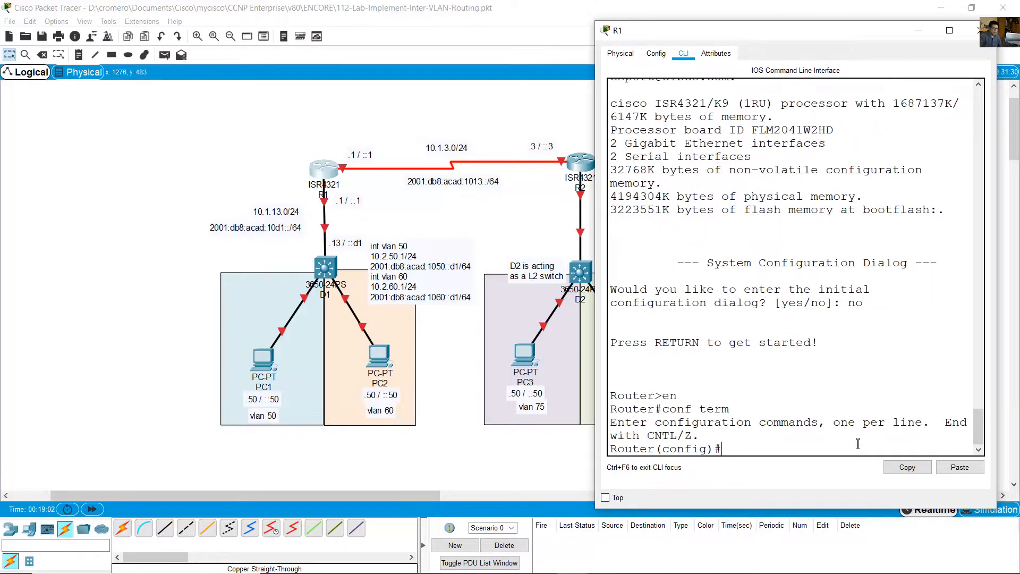
click(960, 467)
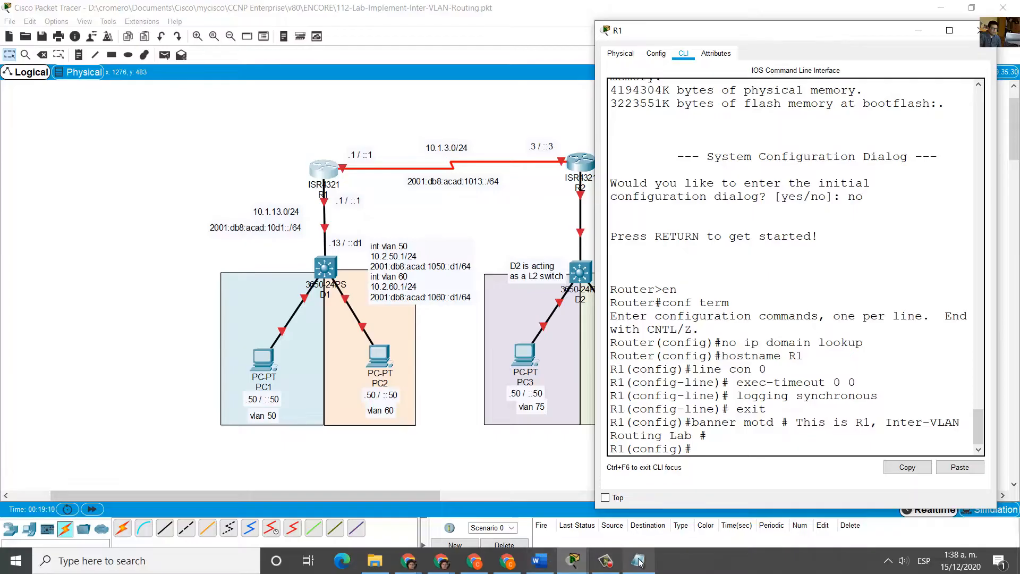
- Switch to Notepad and copy the R3 startup configuration, from "no ip domain lookup" through the banner line
click(638, 563)
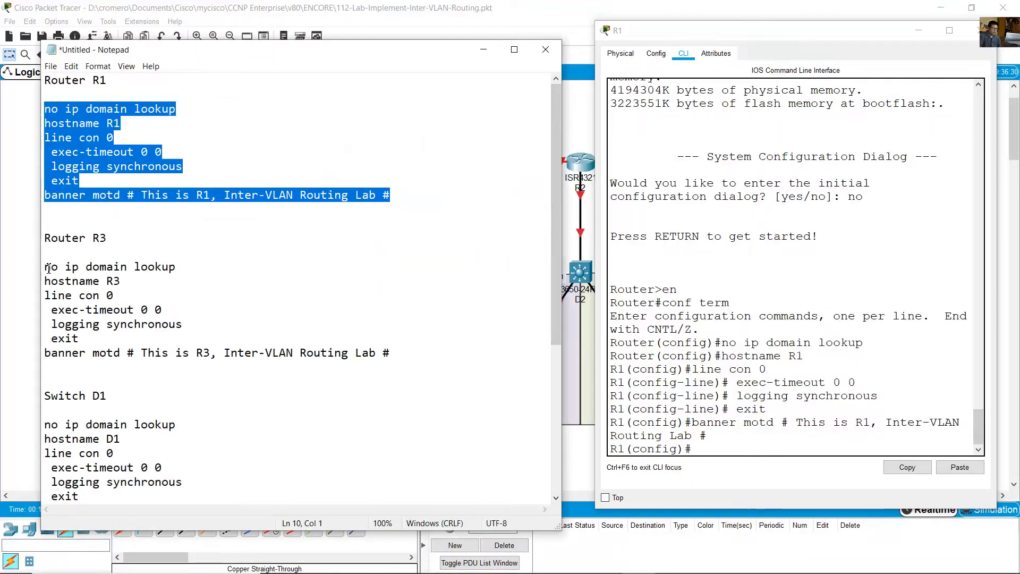
drag(49, 268, 74, 368)
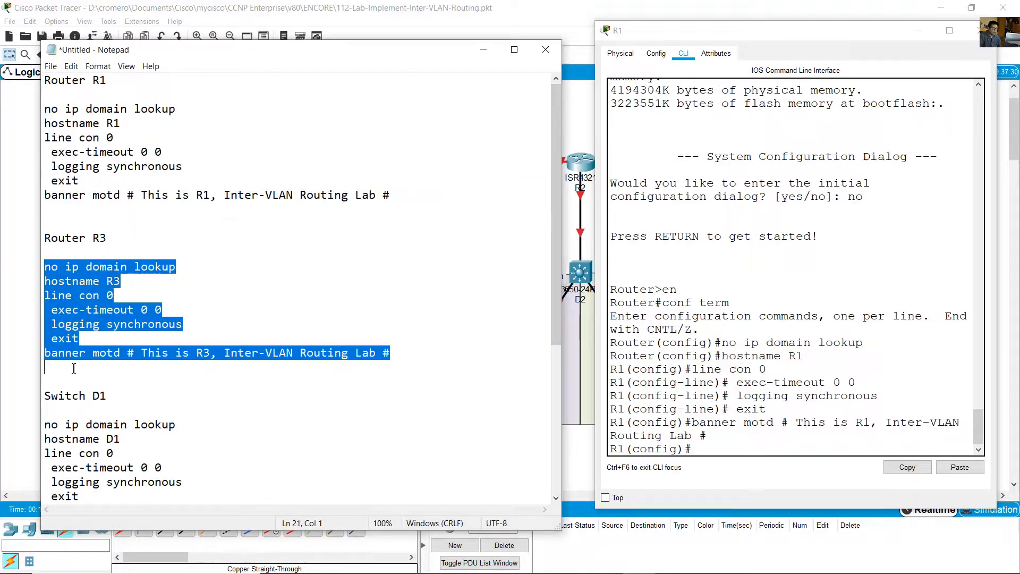
right_click(79, 310)
click(106, 329)
- Return to Packet Tracer and rename router R2 as R3 in the topology
click(564, 132)
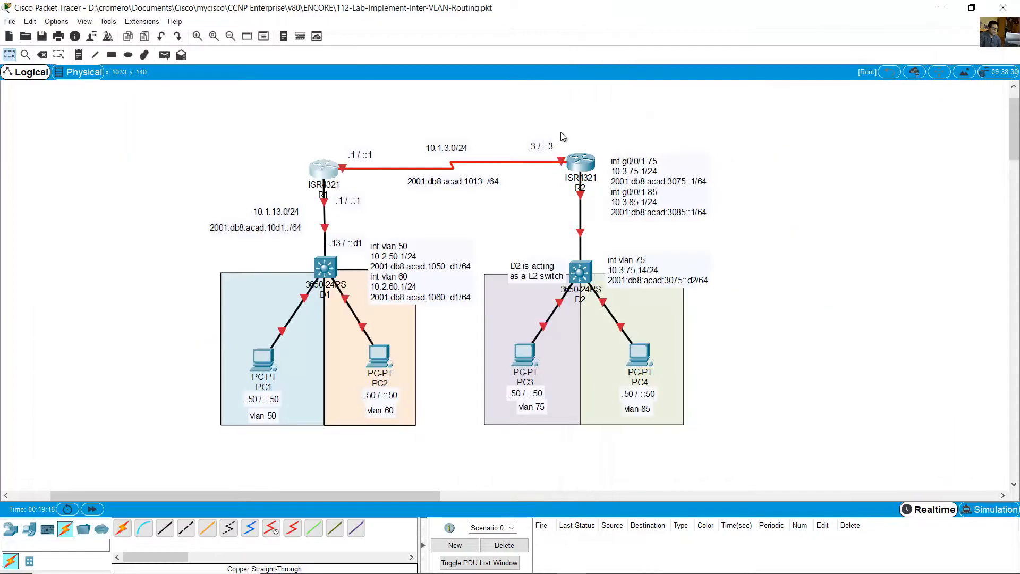
click(586, 189)
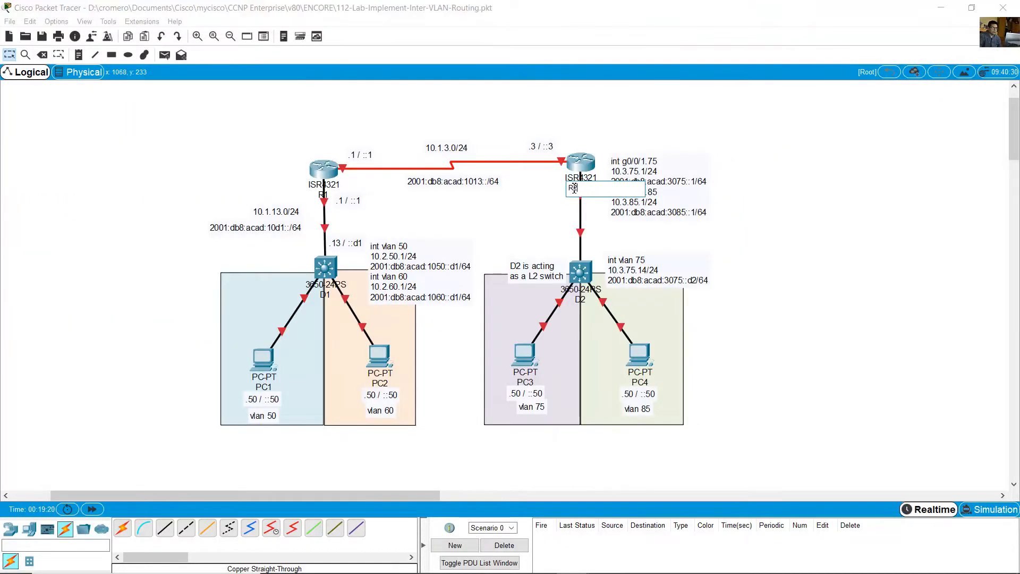
text(3)
key(Return)
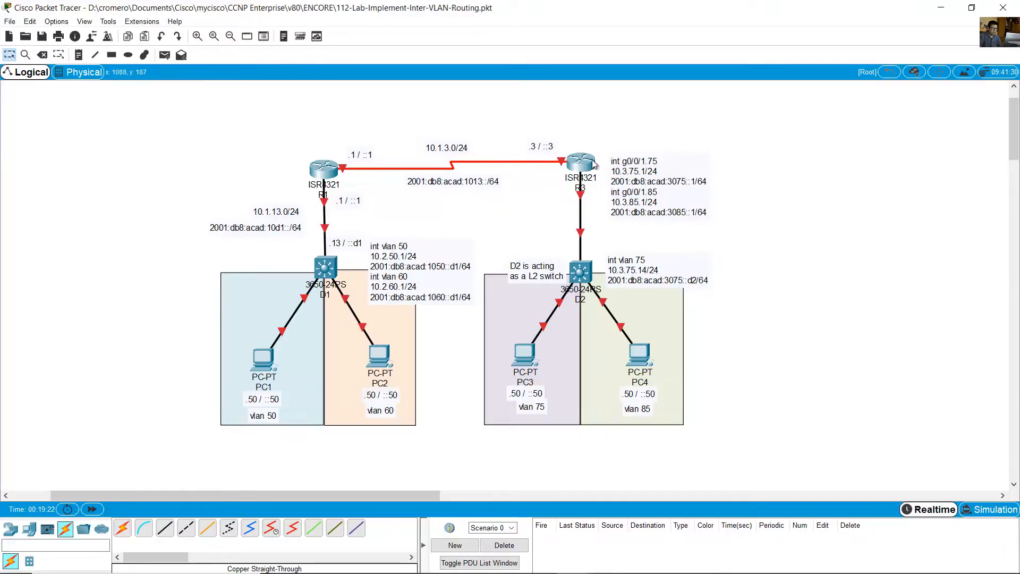
- Open router R3's command line interface and enlarge its window beside the topology
click(593, 167)
click(471, 149)
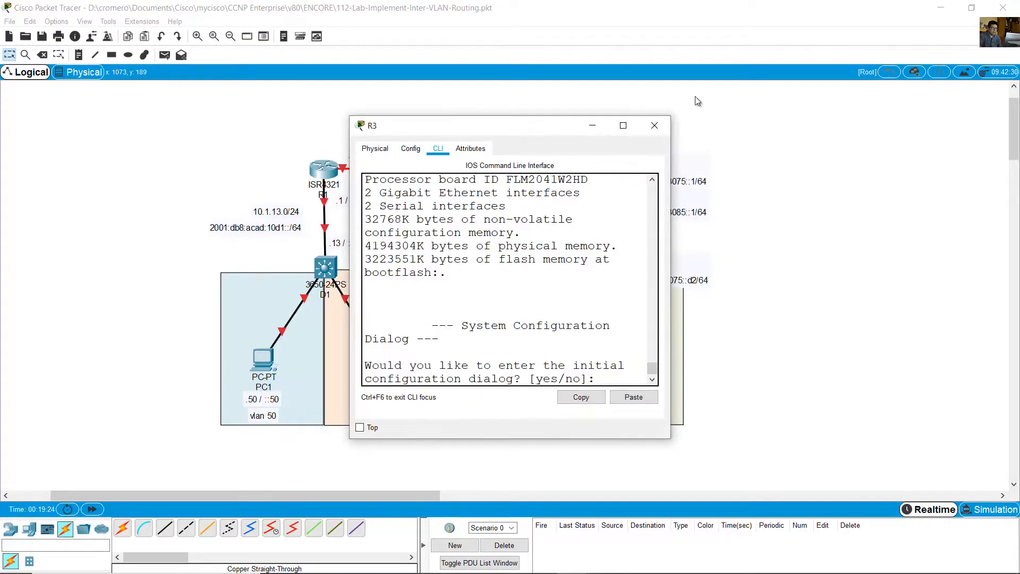
drag(573, 128, 892, 53)
drag(680, 363, 585, 444)
- Decline R3's initial configuration dialog and paste its startup configuration in global configuration mode, then return to the topology
text(o)
key(Return)
key(Return)
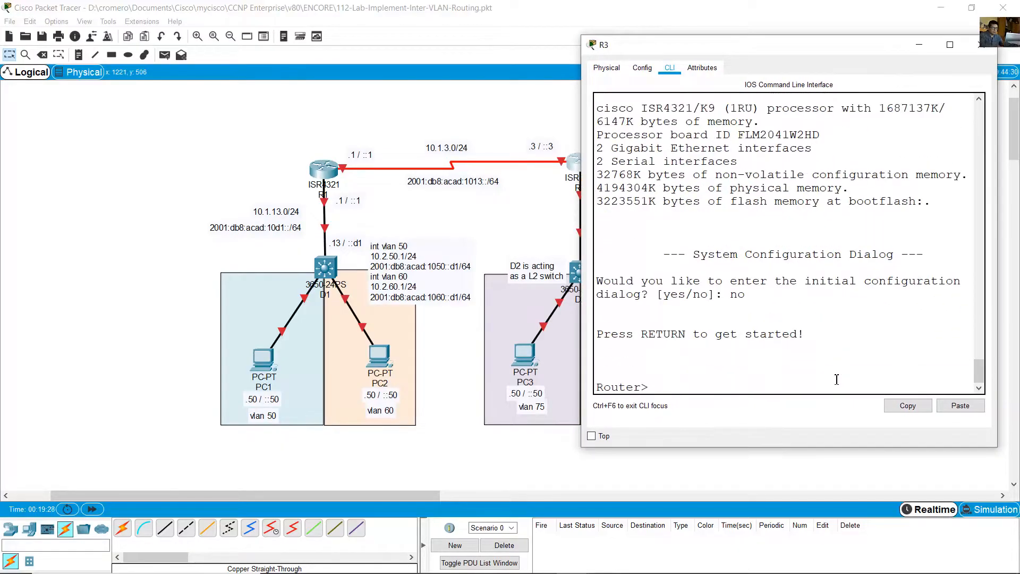
text(en)
key(Return)
text(conf term)
key(Return)
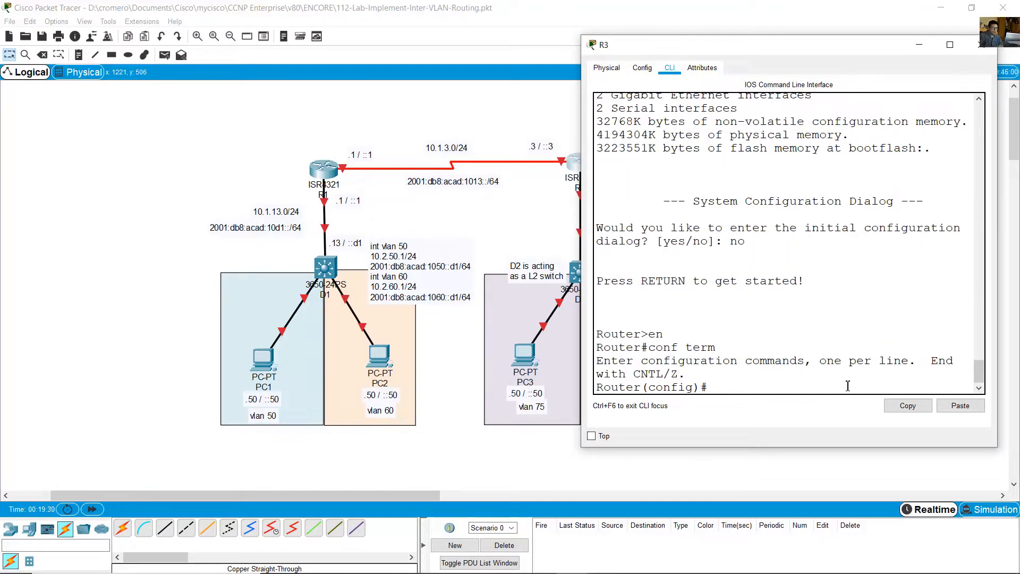
click(961, 406)
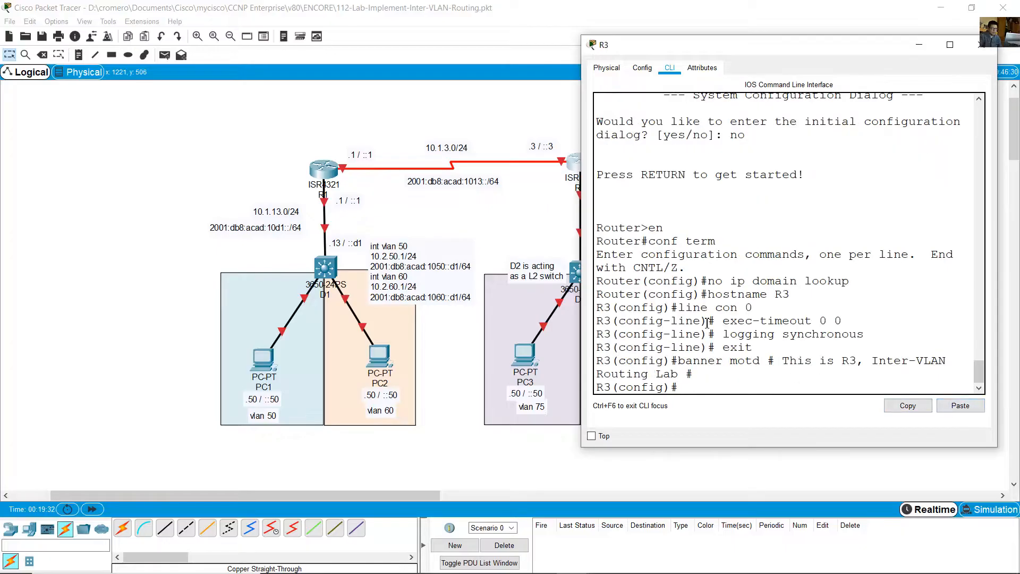
drag(634, 280, 779, 348)
click(442, 3)
- Switch to Notepad and examine the Switch D1 startup configuration, especially its banner, interface range and shutdown lines
mouse_move(535, 571)
click(637, 562)
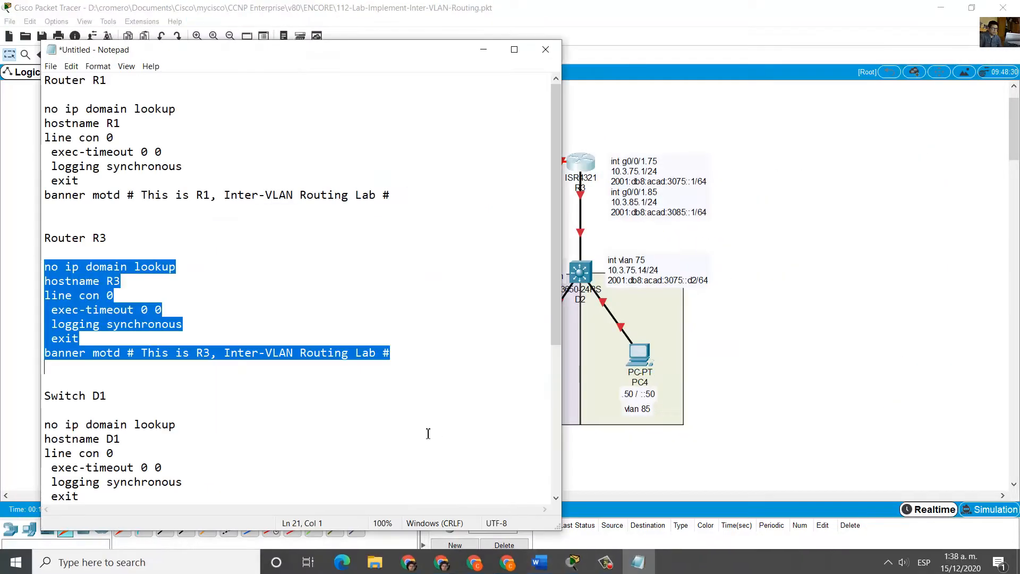
scroll(263, 377, down, 4)
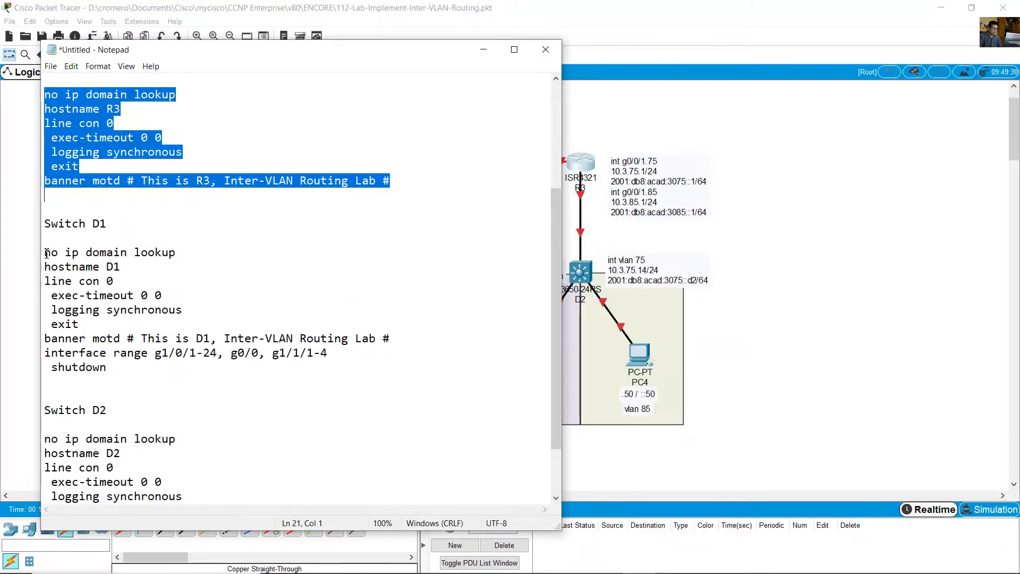
drag(46, 253, 115, 381)
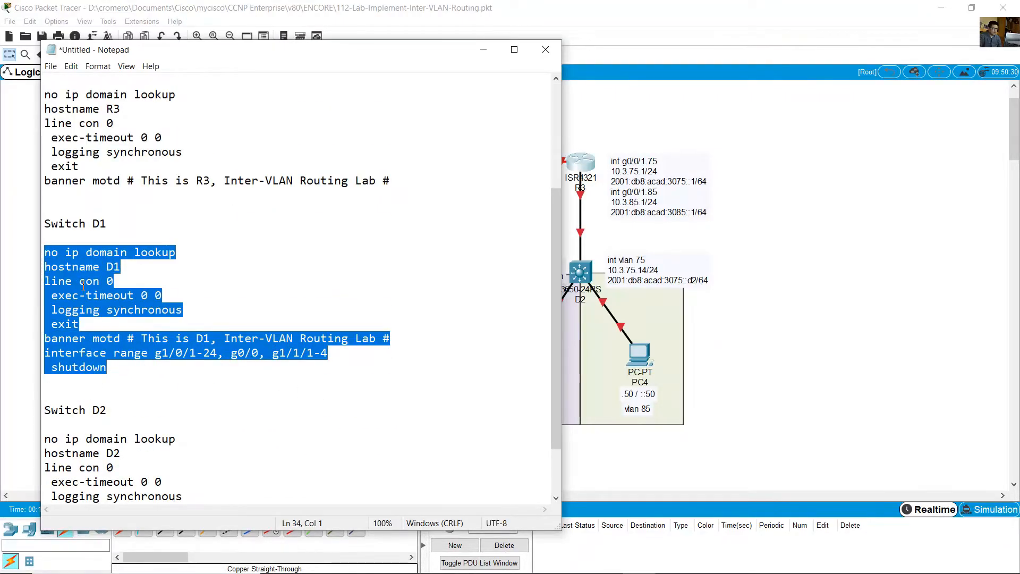
click(80, 324)
drag(53, 344, 121, 385)
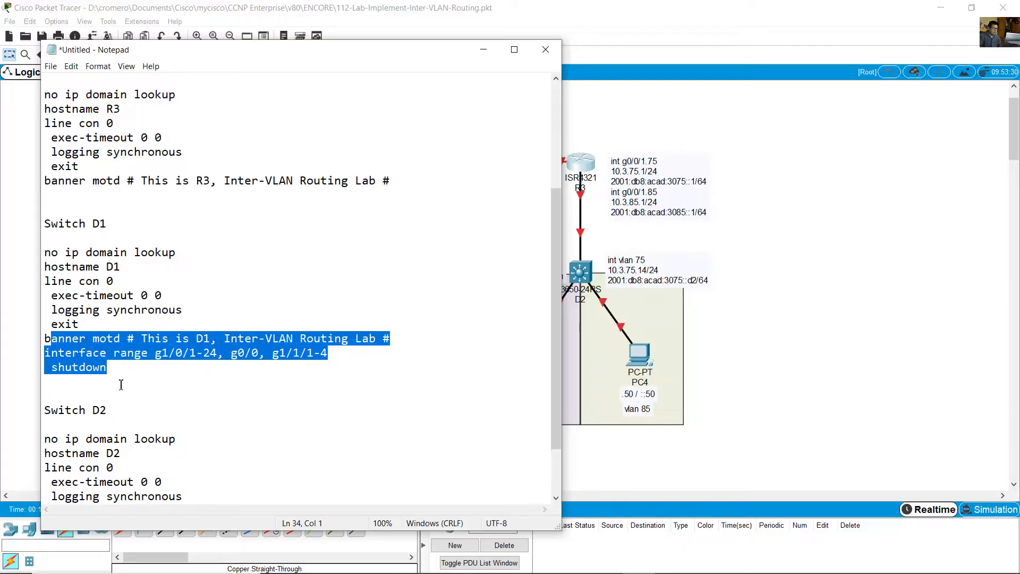
click(103, 359)
drag(65, 343, 109, 386)
- Remove g0/0 and g1/1/1-4 from Switch D1's interface range line, leaving only g1/0/1-24
click(231, 352)
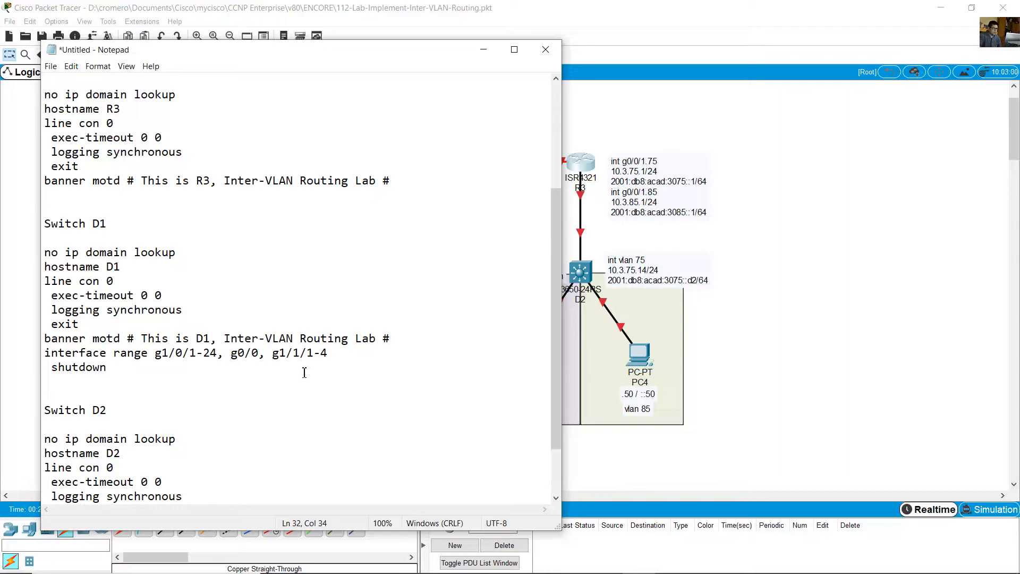
drag(225, 353, 263, 355)
key(BackSpace)
key(BackSpace)
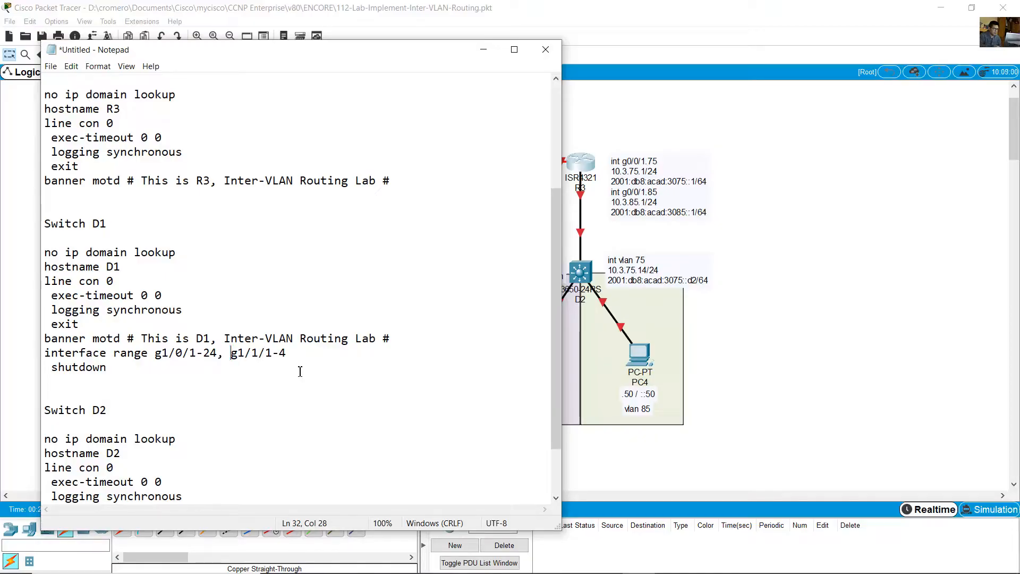
key(BackSpace)
key(BackSpace)
key(shift+End)
key(Delete)
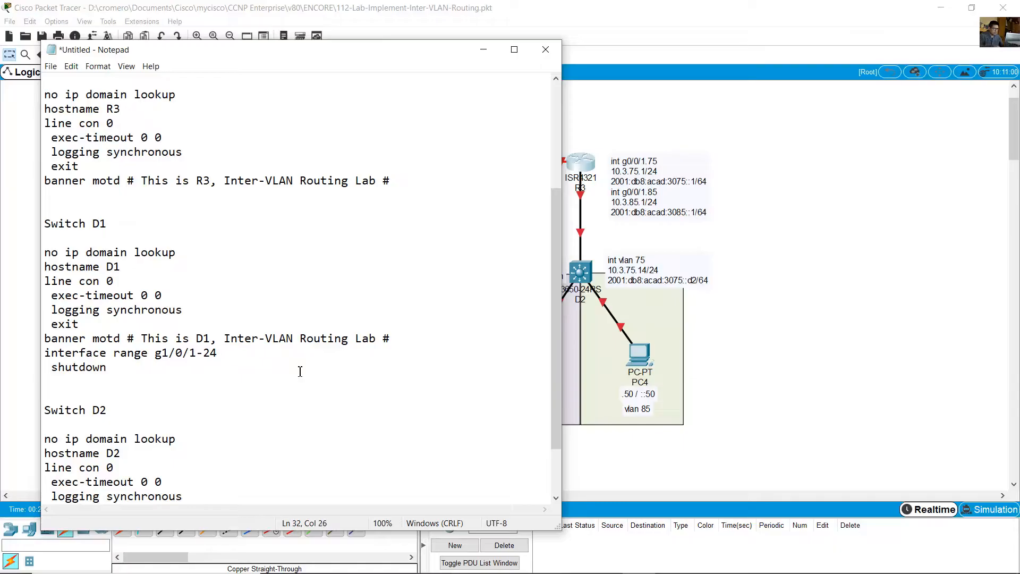
- Add the lines "interface range g1/1/1-4" and "shutdown" below Switch D1's existing shutdown command
key(Down)
key(Return)
text(interfac)
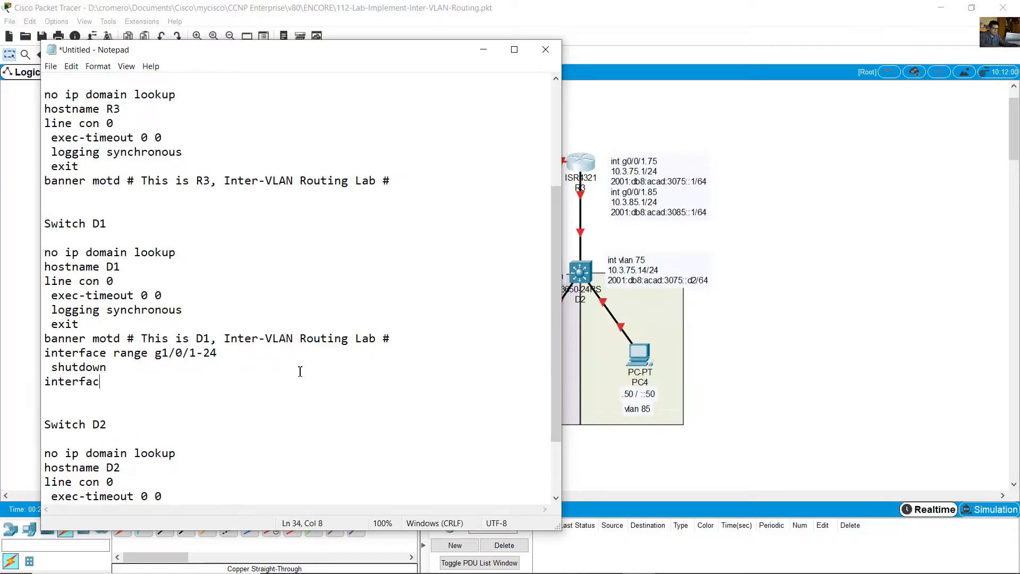
text(e range g1/1/1-4)
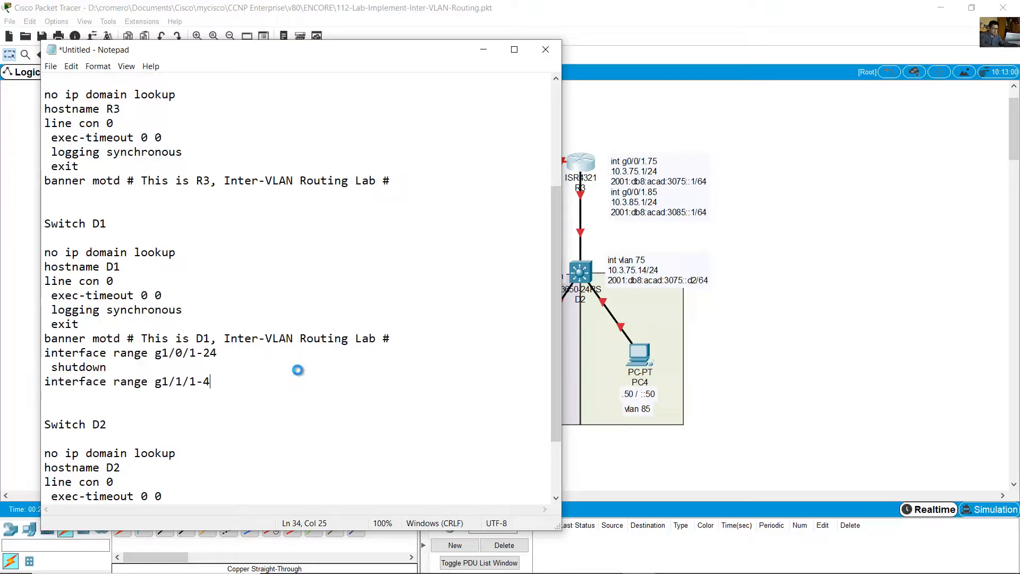
key(Return)
text(shutdown)
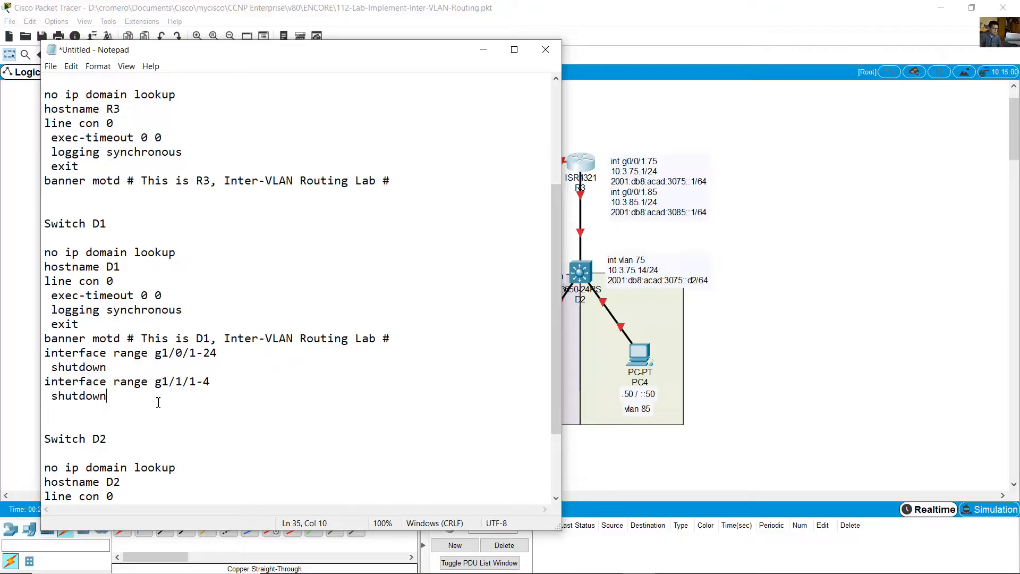
key(Return)
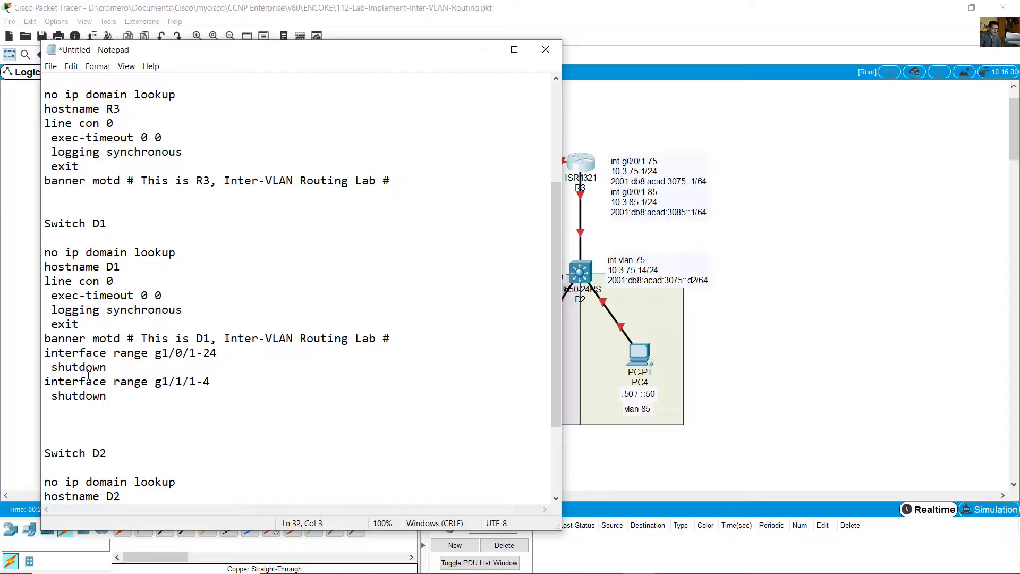
drag(59, 353, 113, 395)
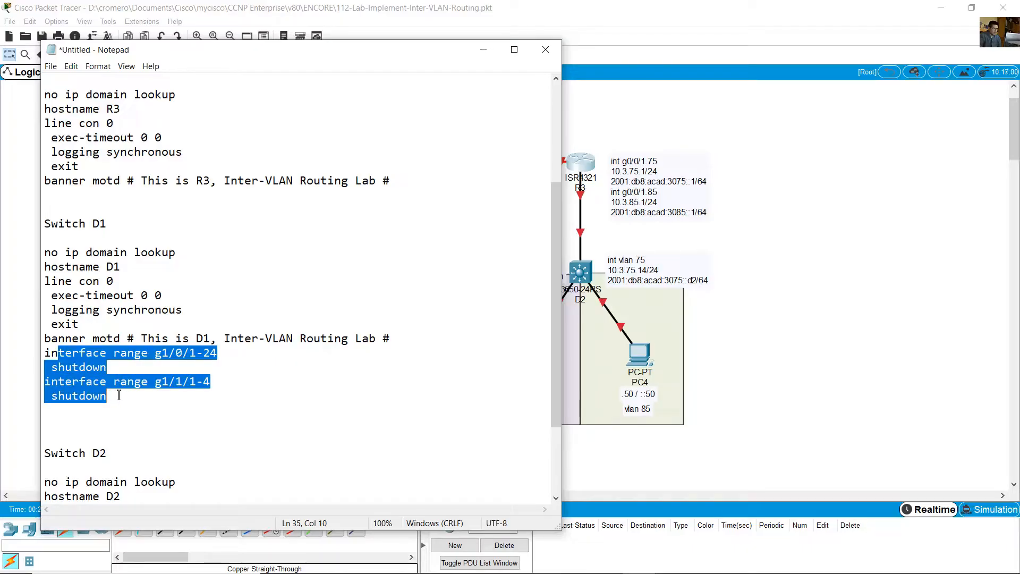
click(119, 395)
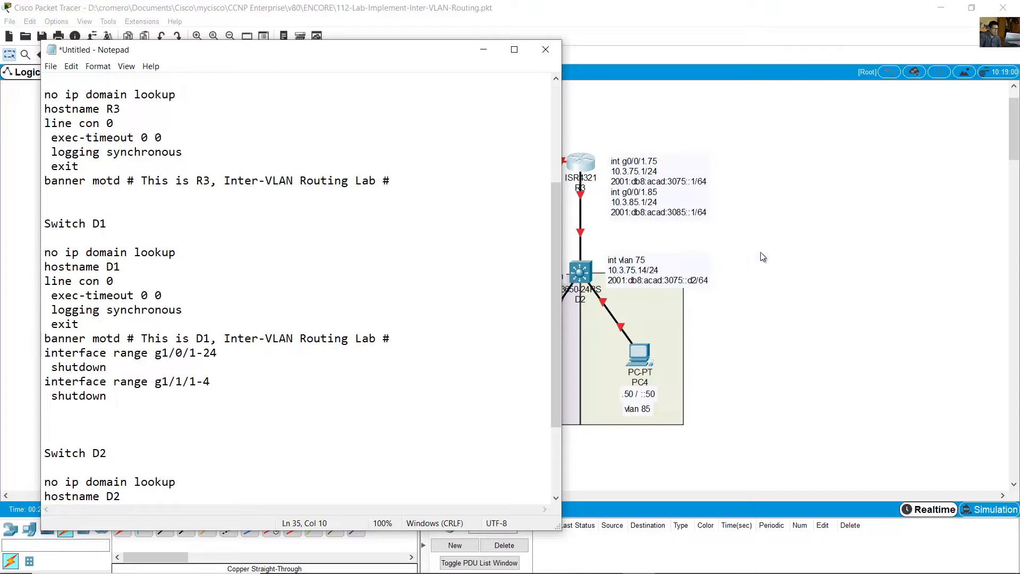
- Copy the complete Switch D1 startup configuration from the notes and switch back to the Packet Tracer topology
drag(47, 254, 81, 409)
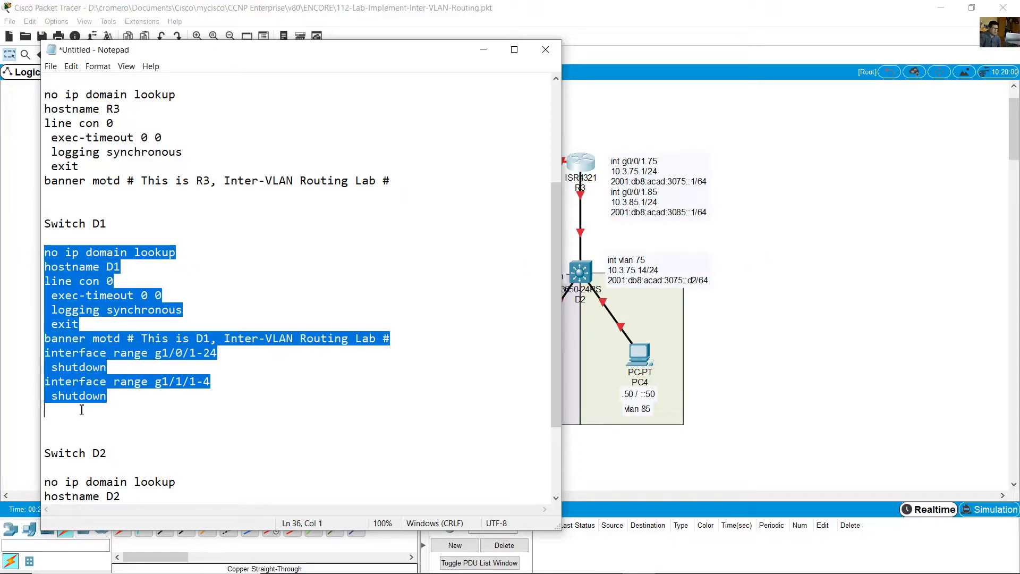
right_click(80, 366)
click(133, 402)
click(702, 282)
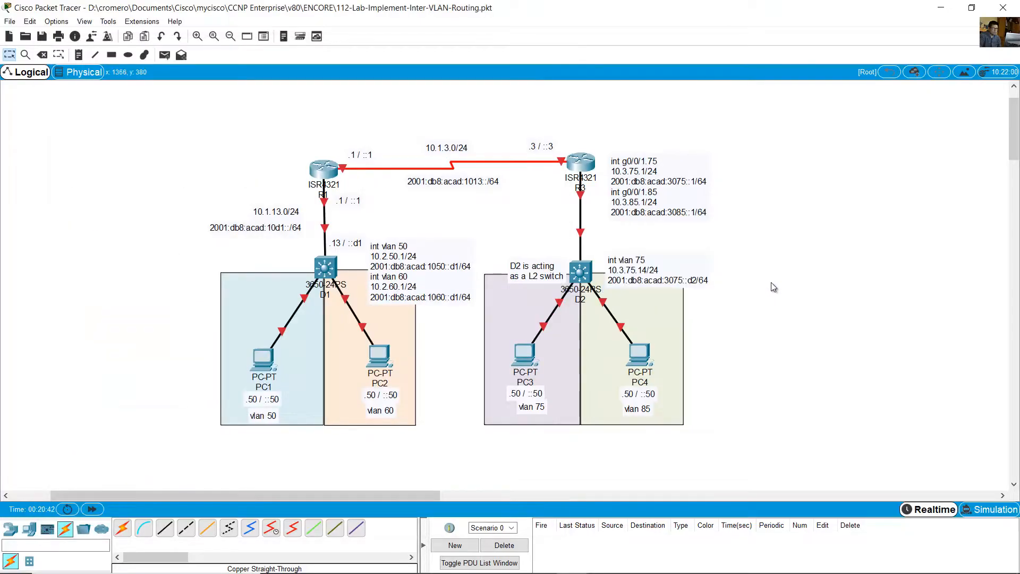
- Open switch D1 and install an AC power supply module in its empty power slot
click(330, 271)
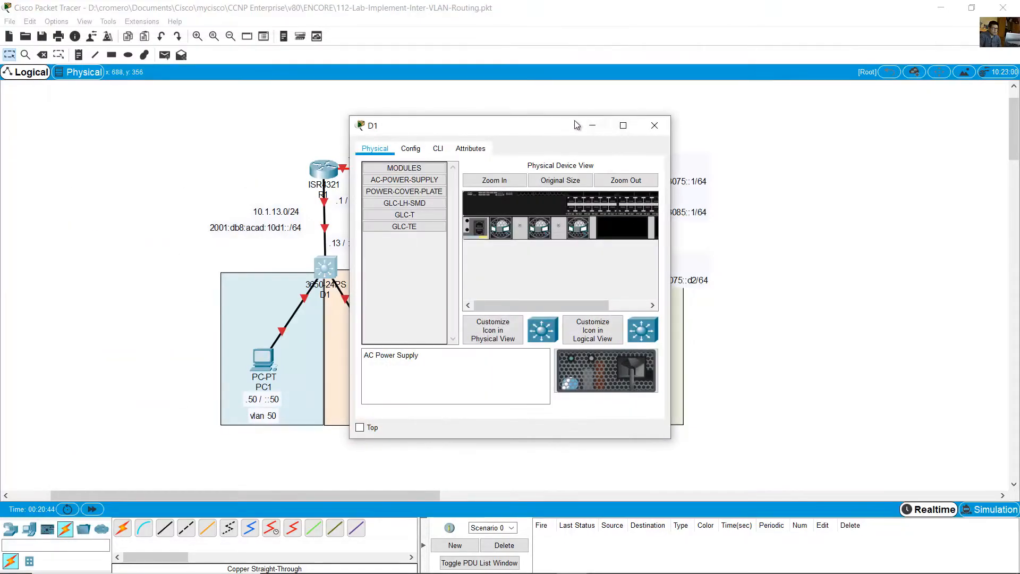
drag(575, 126, 819, 90)
drag(594, 405, 377, 484)
click(563, 144)
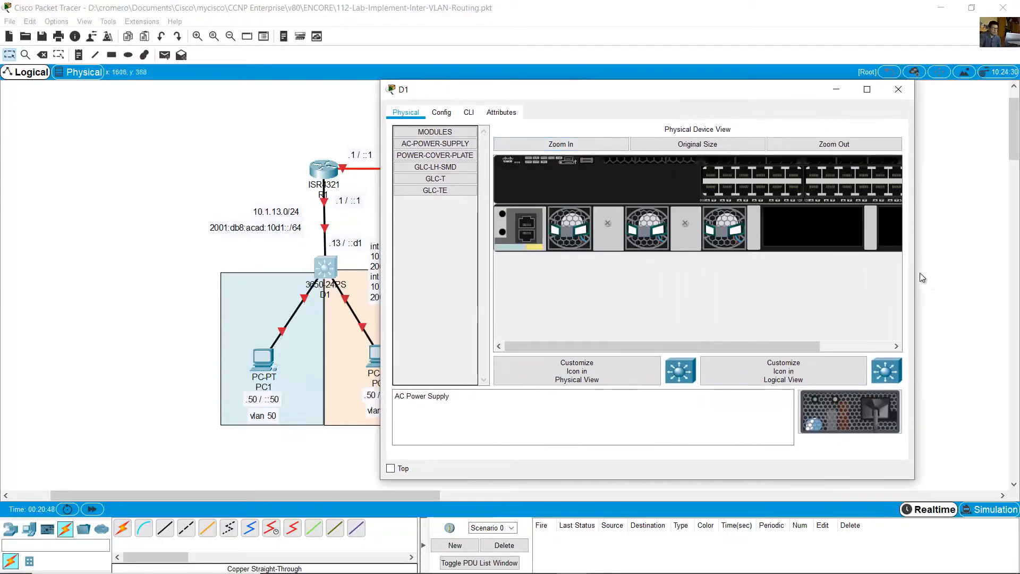
drag(922, 277, 1013, 276)
drag(939, 434, 830, 234)
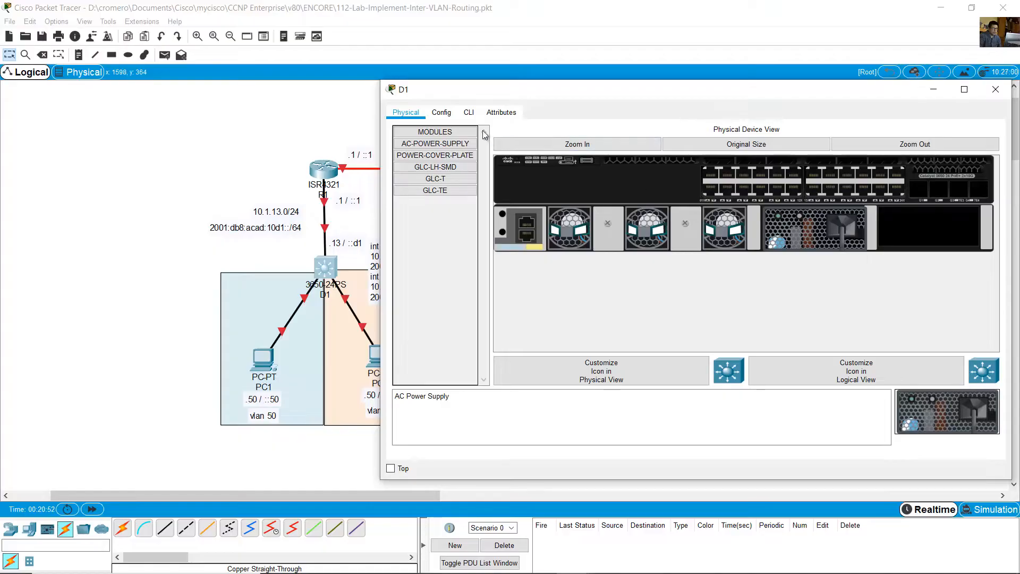
- Open D1's command line and decline the initial configuration dialog with "no"
click(468, 113)
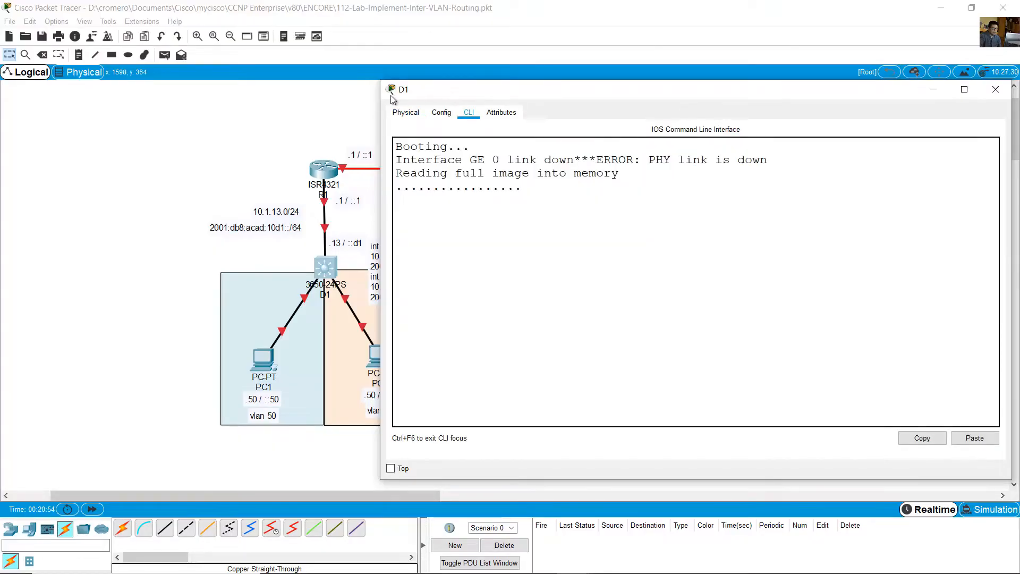
drag(379, 91, 442, 99)
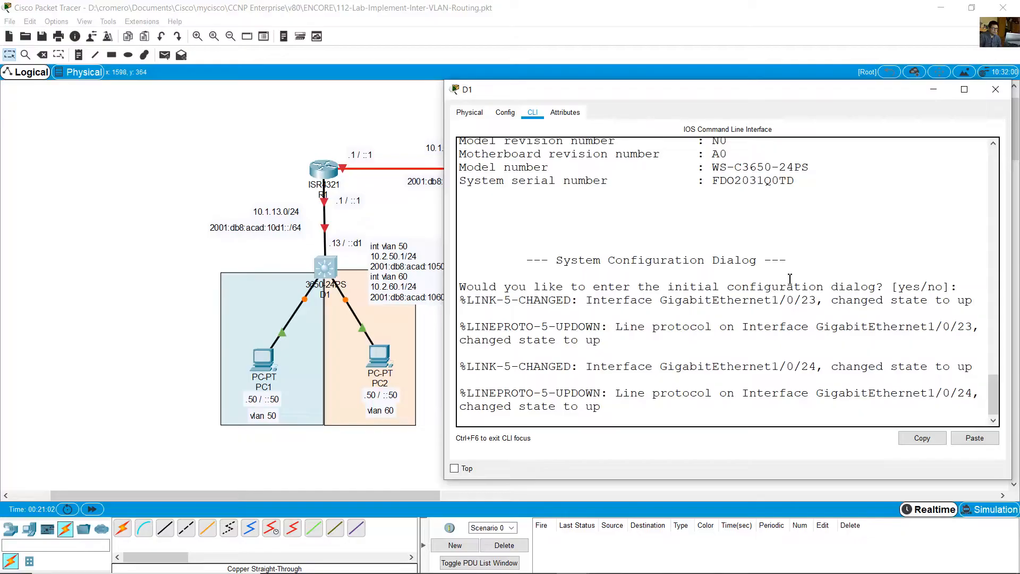
key(Return)
text(no)
key(Return)
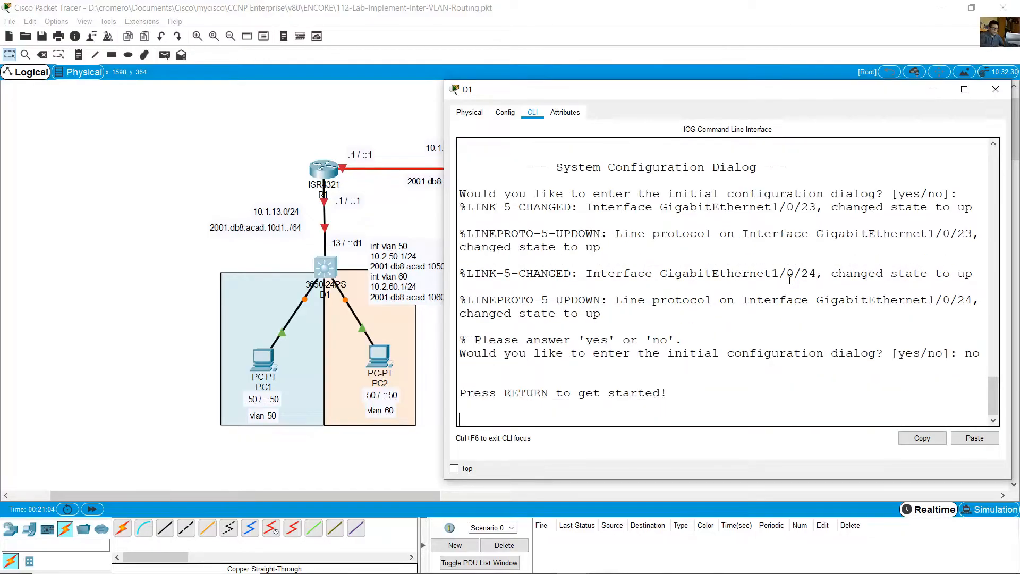
- Enter privileged and global configuration mode on D1 and paste its copied startup configuration
key(Return)
text(en)
key(Return)
text(ch#conf )
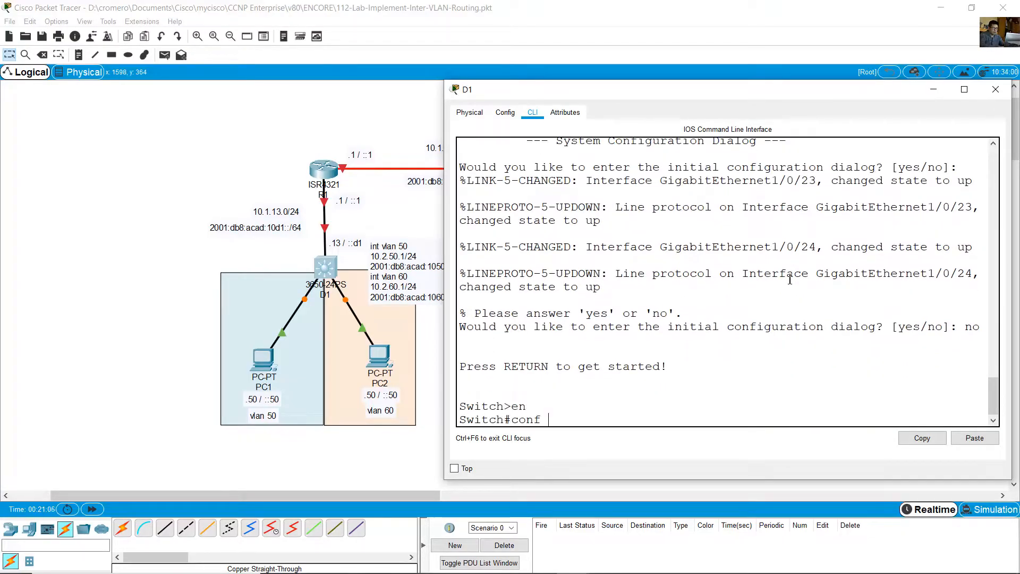
text(term)
key(Return)
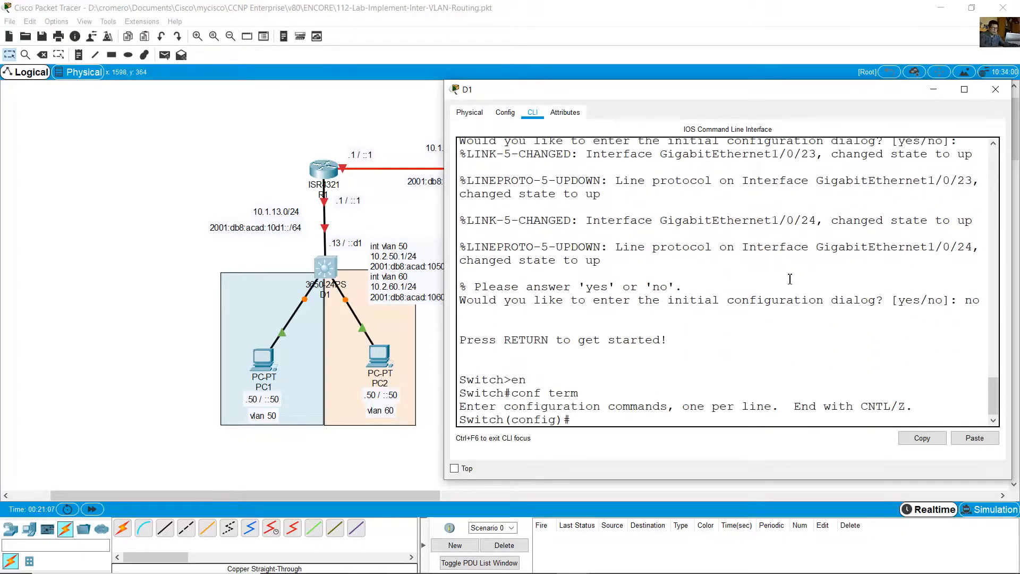
click(974, 438)
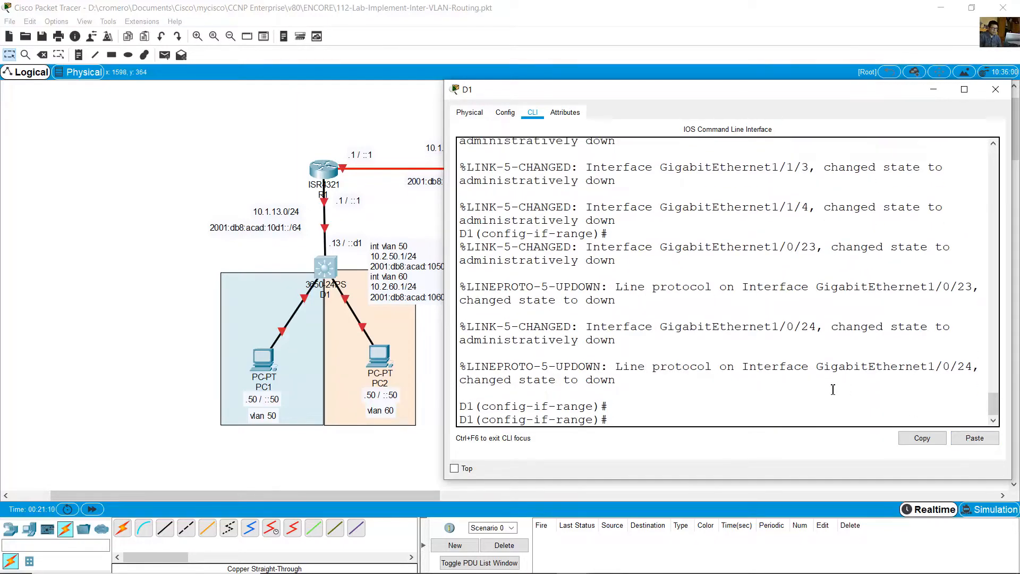
- Review the commands pasted into D1, including the g1/0/1-24 and g1/1/1-4 shutdown commands, and return to the topology
scroll(833, 389, up, 15)
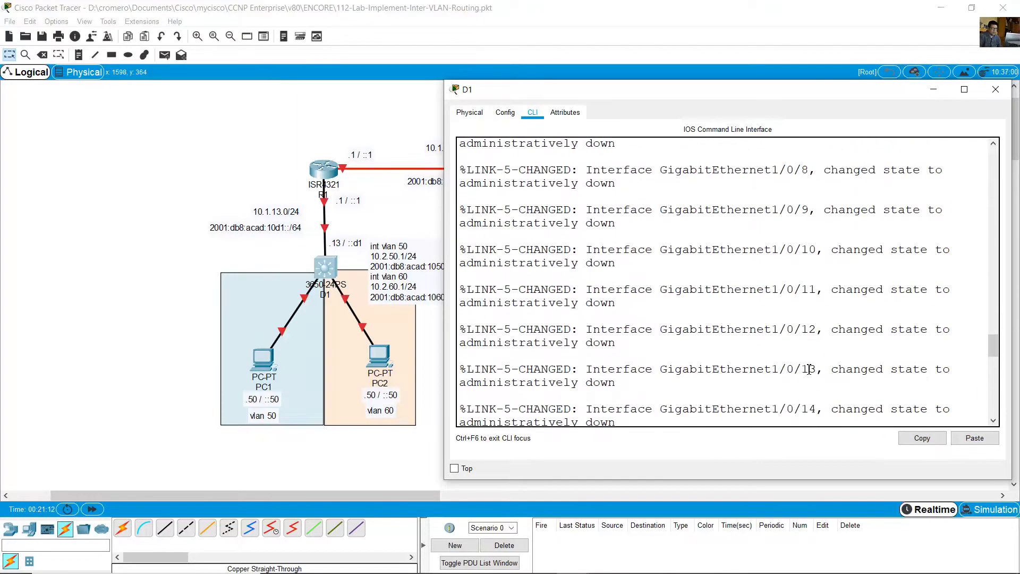
scroll(809, 369, up, 12)
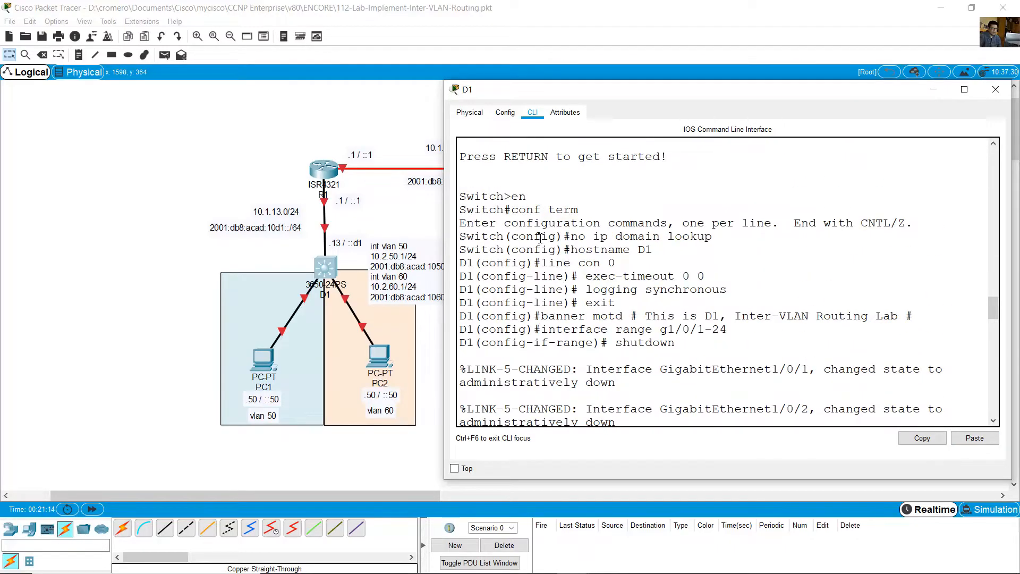
drag(540, 237, 682, 342)
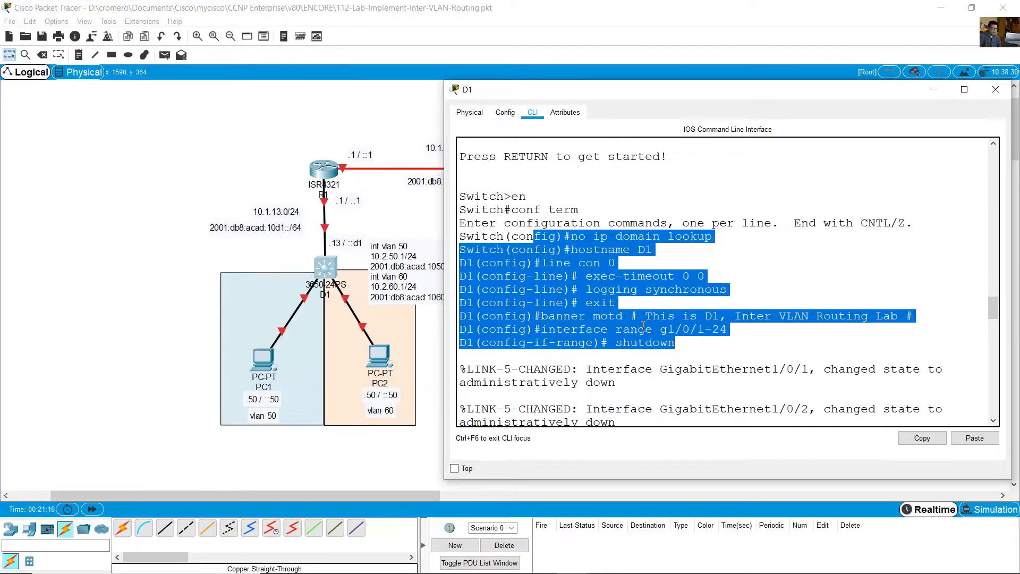
scroll(644, 326, down, 13)
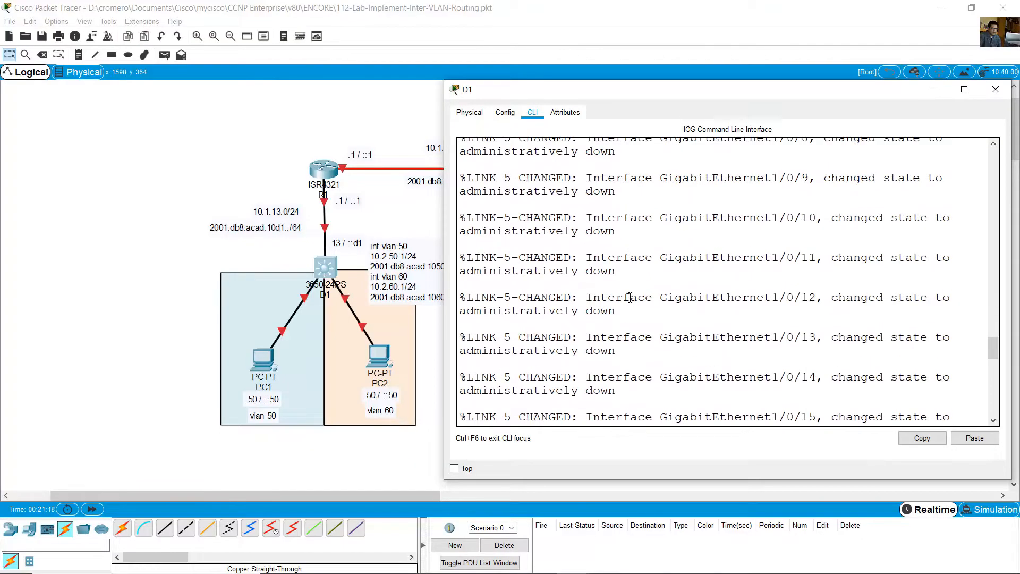
scroll(630, 297, down, 10)
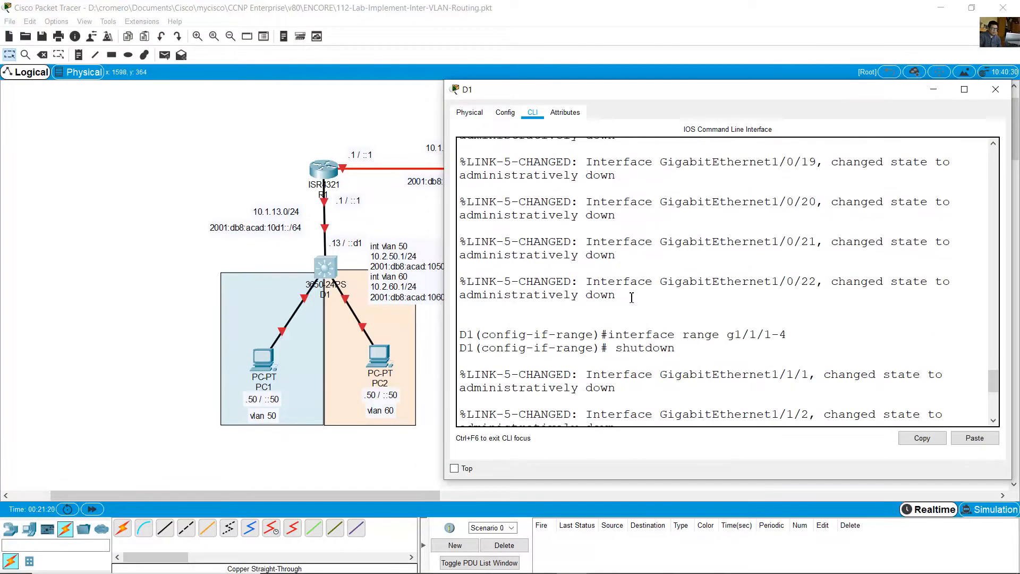
scroll(630, 296, down, 3)
drag(604, 274, 684, 294)
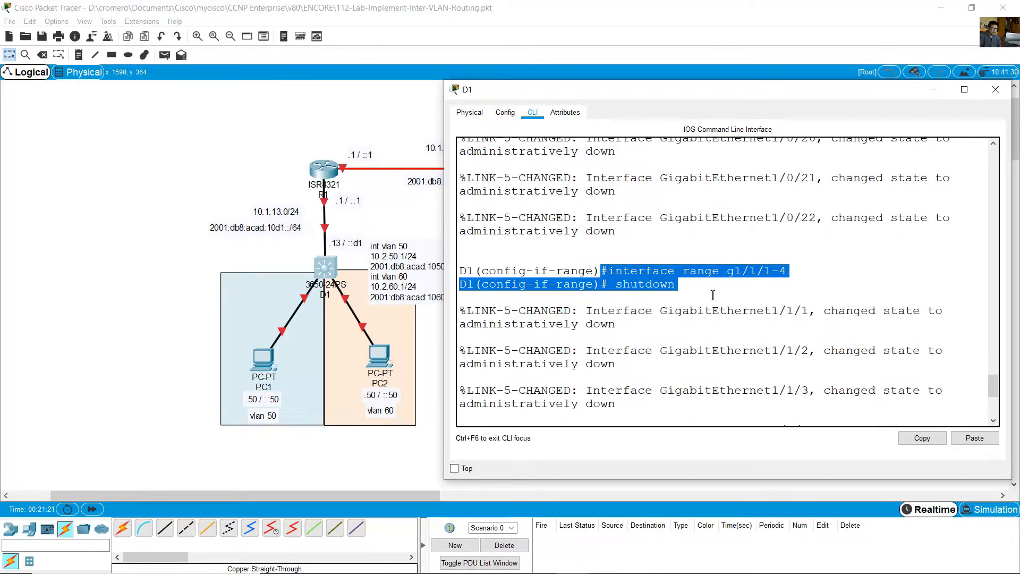
click(734, 301)
scroll(723, 370, down, 6)
click(728, 5)
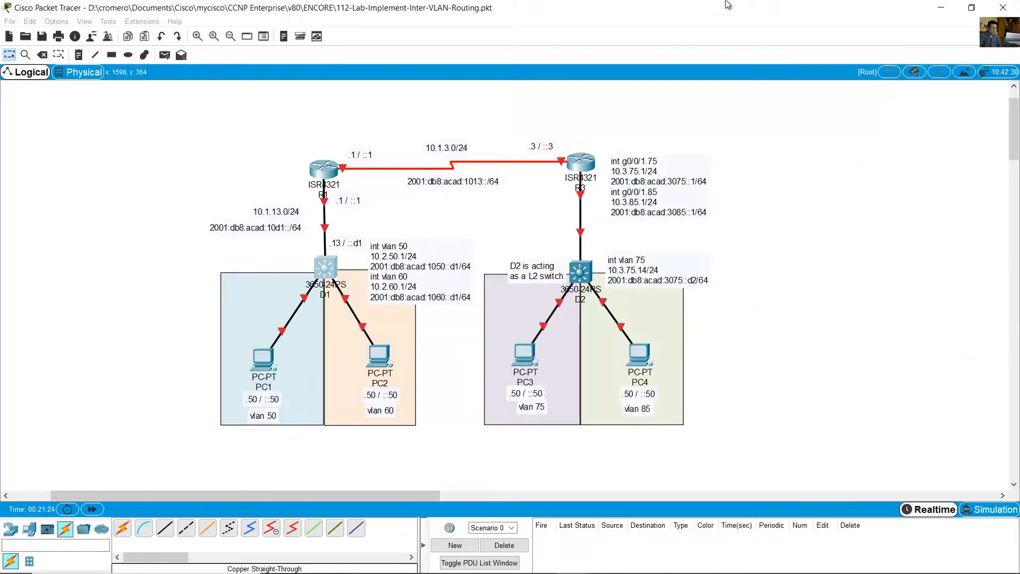
- Switch to Notepad and bring up the Switch D2 startup configuration
click(644, 569)
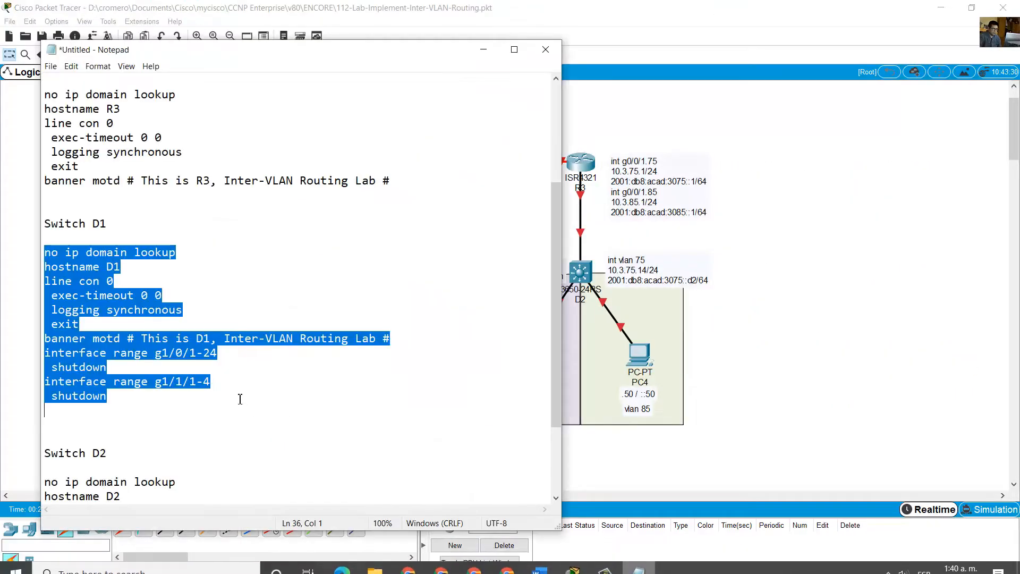
scroll(241, 370, down, 3)
drag(44, 366, 109, 484)
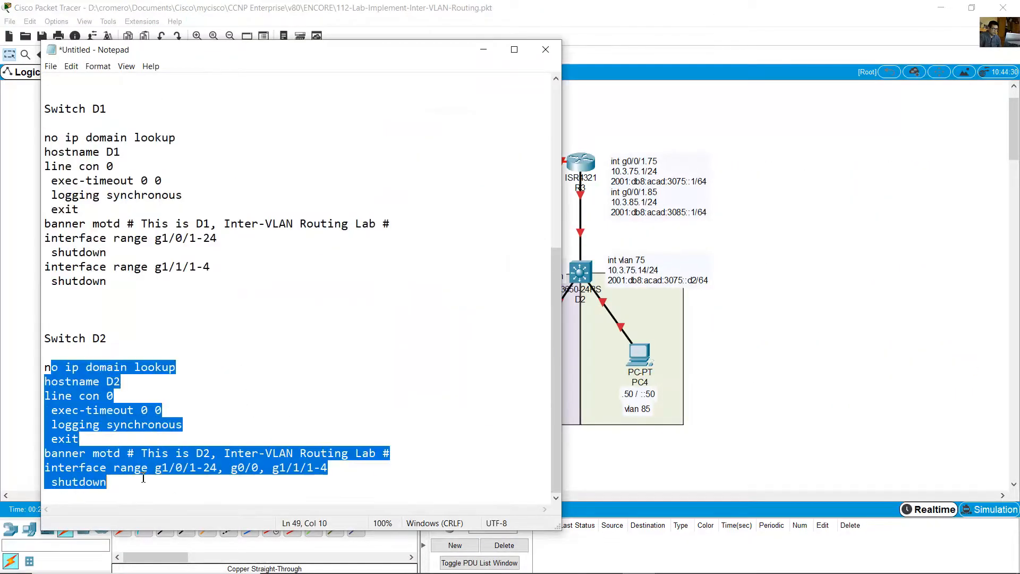
click(232, 468)
drag(270, 468, 218, 468)
key(BackSpace)
key(BackSpace)
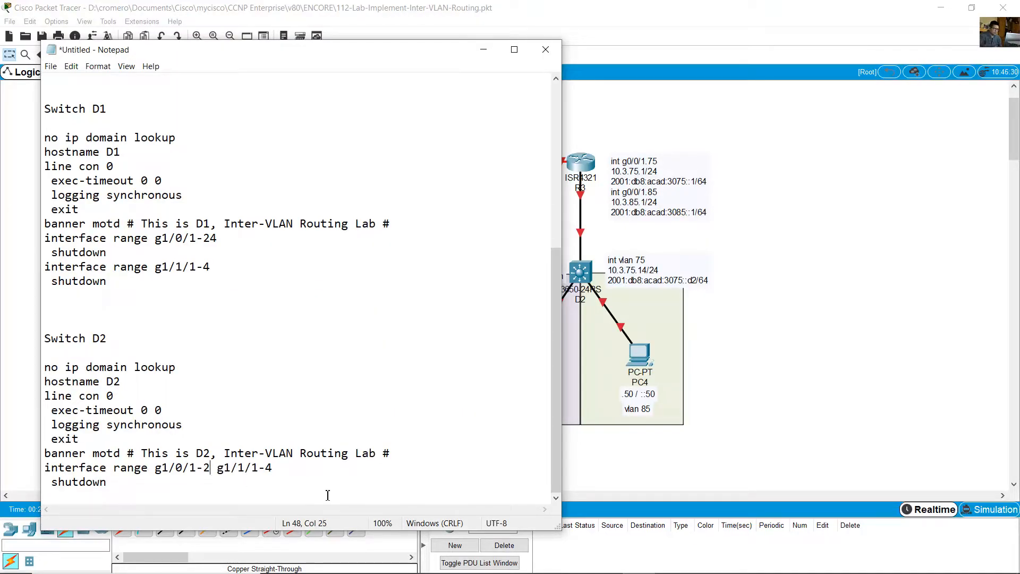
key(ctrl+z)
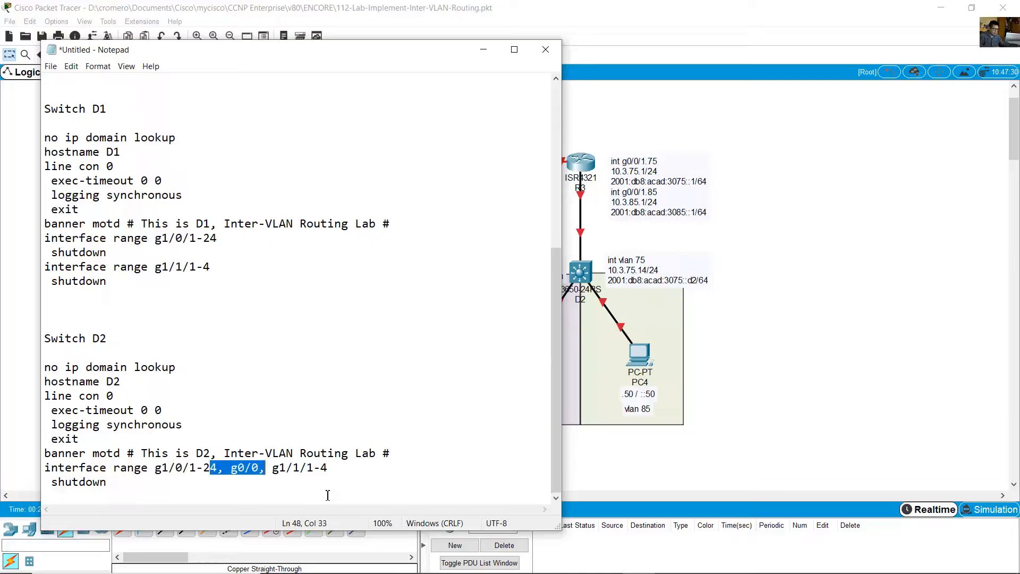
- Remove g0/0 and g1/1/1-4 from Switch D2's interface range line, leaving only g1/0/1-24
key(Right)
key(BackSpace)
key(BackSpace)
key(BackSpace)
key(BackSpace)
key(BackSpace)
key(BackSpace)
key(BackSpace)
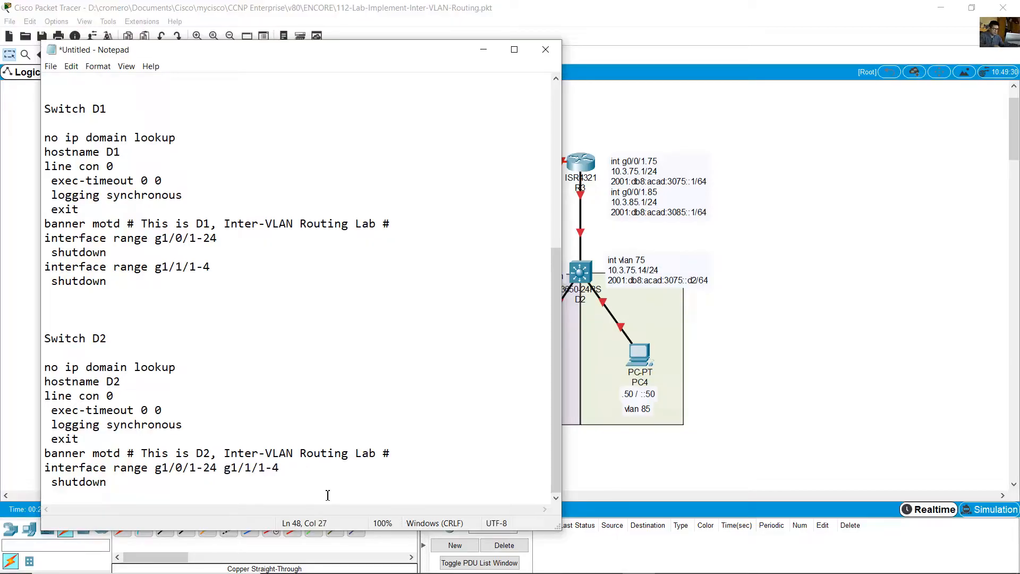
key(shift+Right)
key(shift+Right)
key(shift+Right)
key(shift+Right)
key(shift+Right)
key(shift+Right)
key(shift+Right)
key(BackSpace)
- Add the lines "interface range g1/1/1-4" and "shutdown" below Switch D2's existing shutdown command
key(Return)
key(Return)
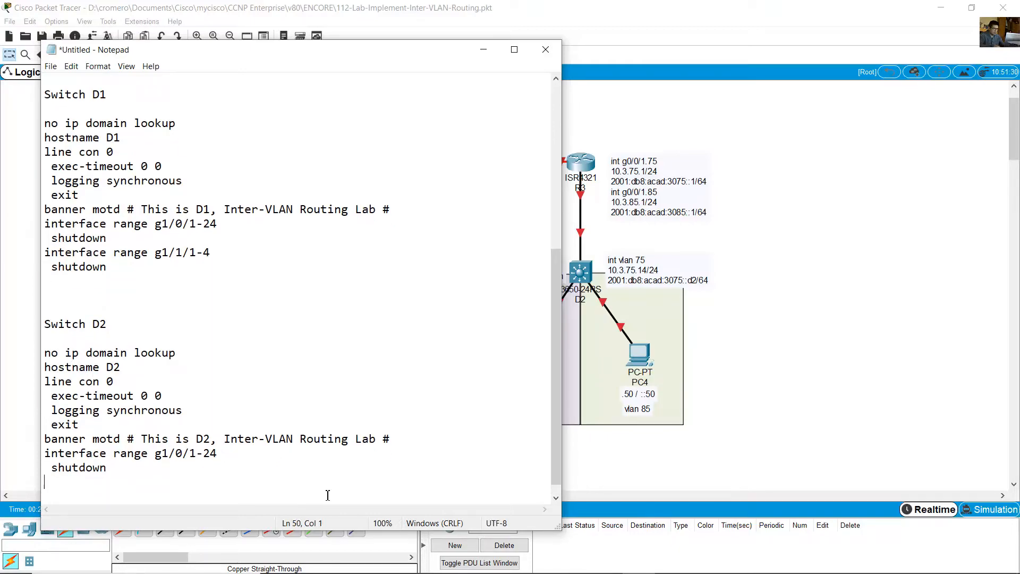
text(interface range g1/1/1-4)
key(Return)
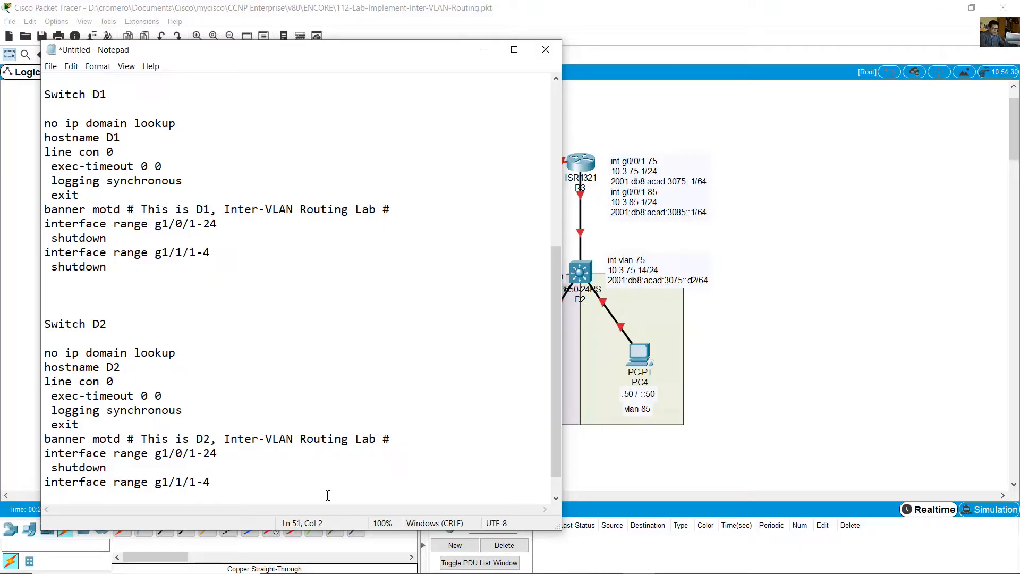
text(shutdown)
key(Return)
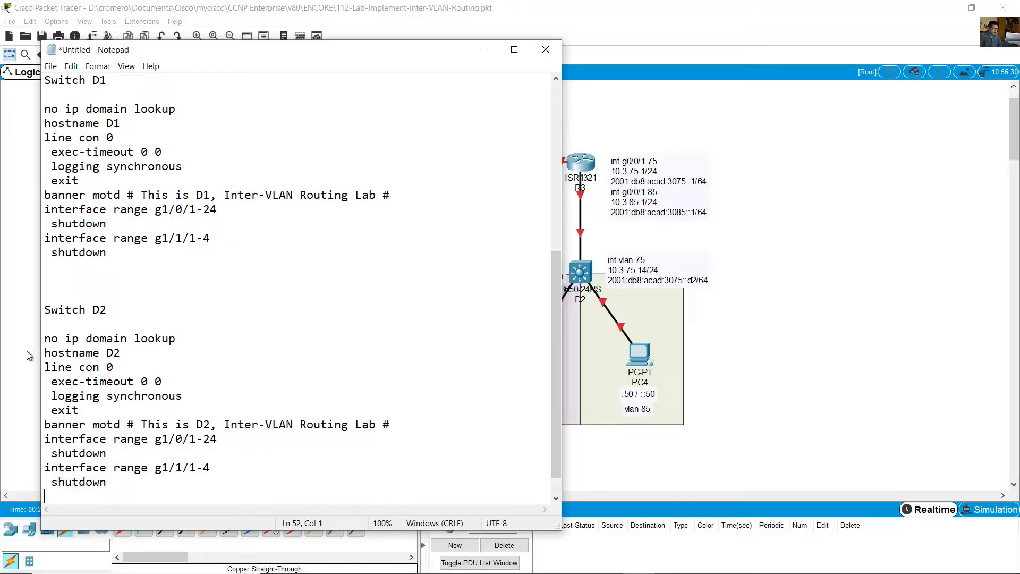
- Copy the complete Switch D2 startup configuration and switch back to the Packet Tracer topology
drag(46, 341, 50, 497)
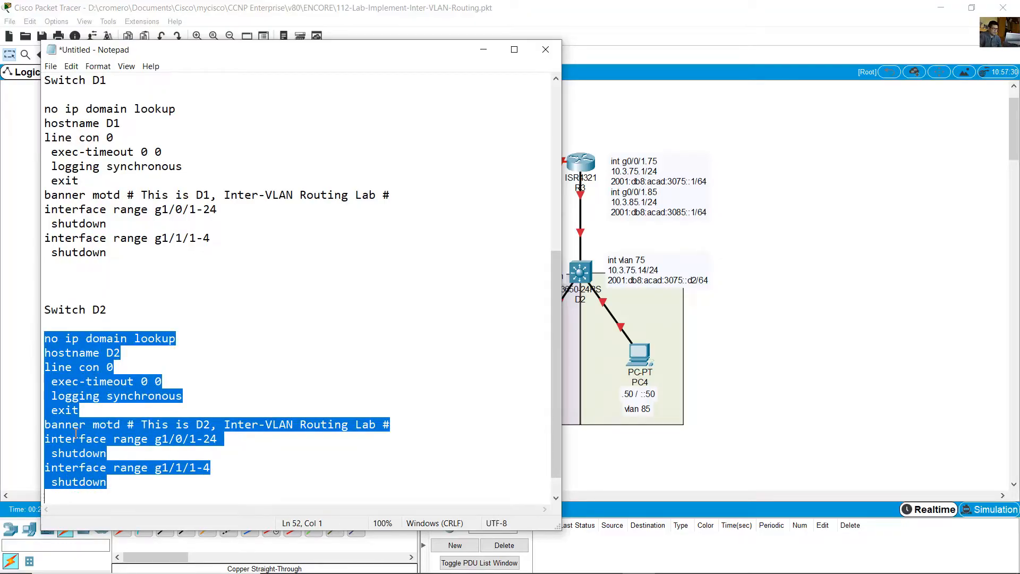
right_click(78, 391)
click(123, 423)
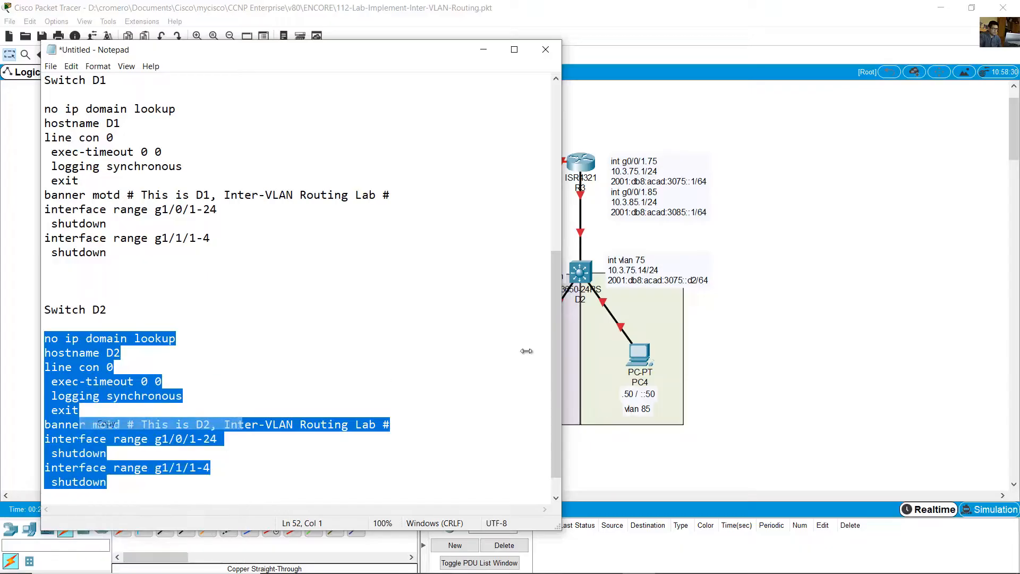
click(935, 231)
- Open switch D2, install an AC power supply module in its empty power slot and widen the device window
click(580, 272)
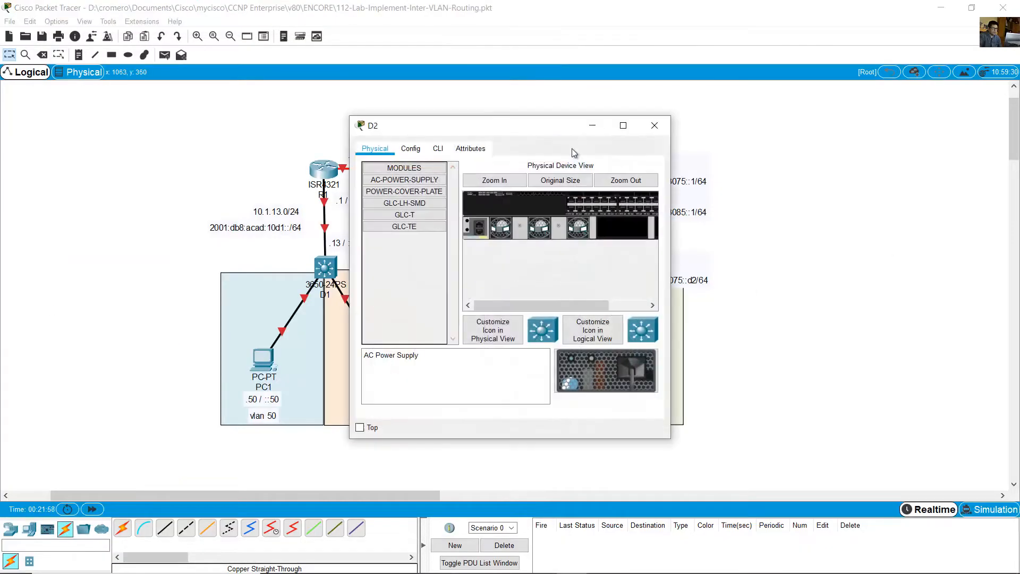
drag(558, 131, 898, 90)
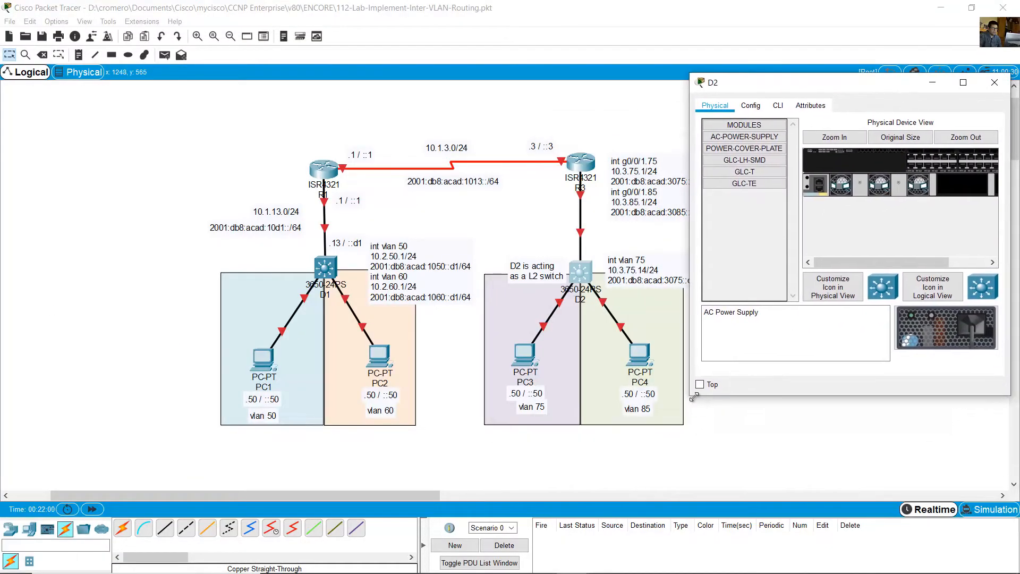
drag(692, 396, 561, 480)
click(648, 106)
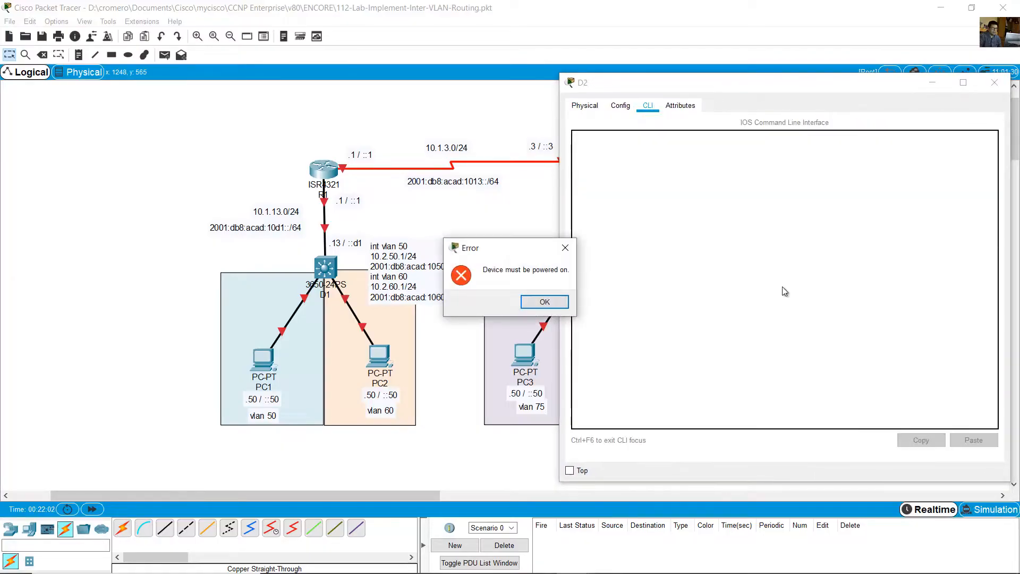
click(545, 302)
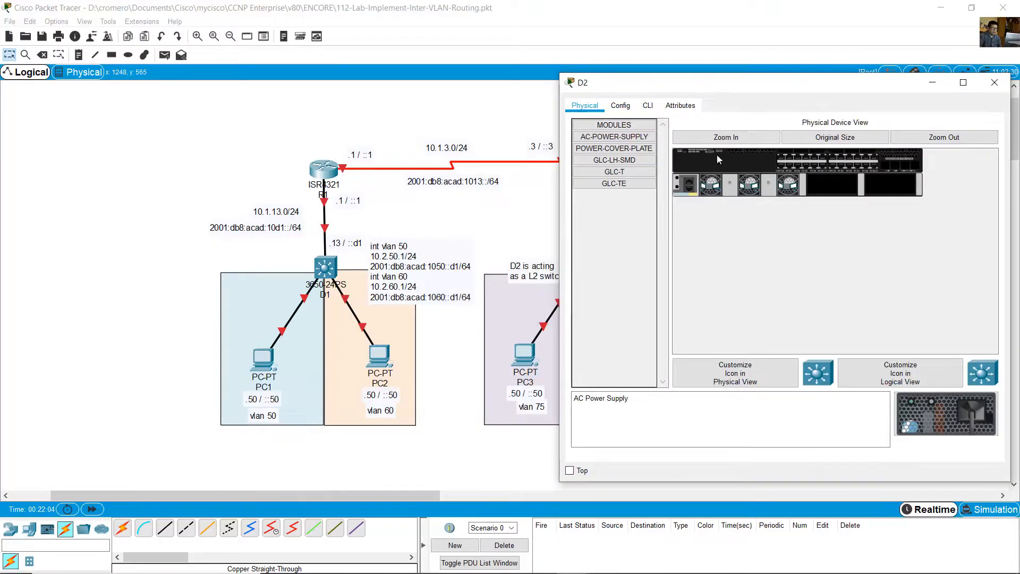
click(717, 140)
drag(946, 413, 962, 226)
drag(562, 240, 389, 239)
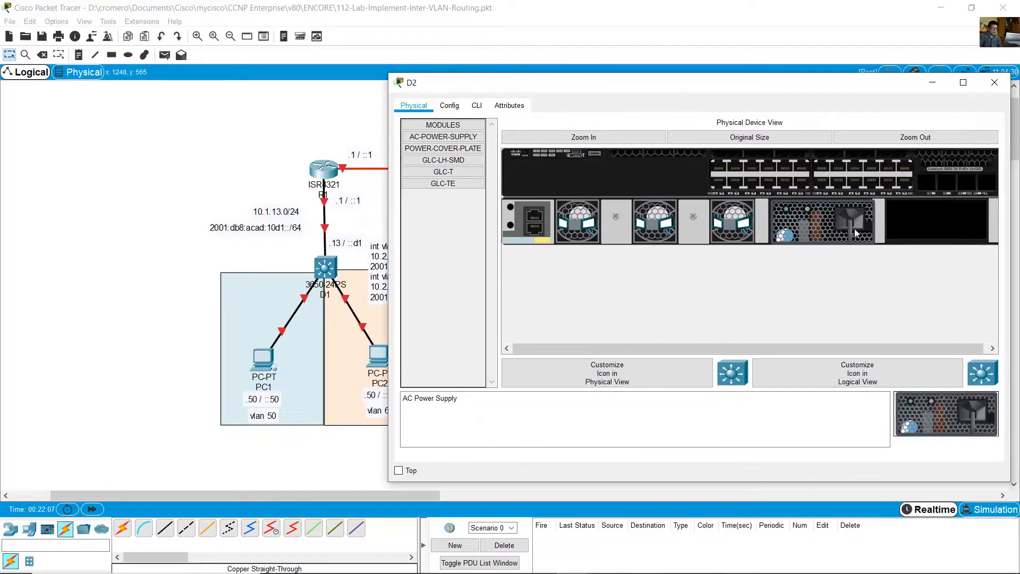
- Open switch D2's command line, decline the initial configuration dialog and enter global configuration mode
click(476, 106)
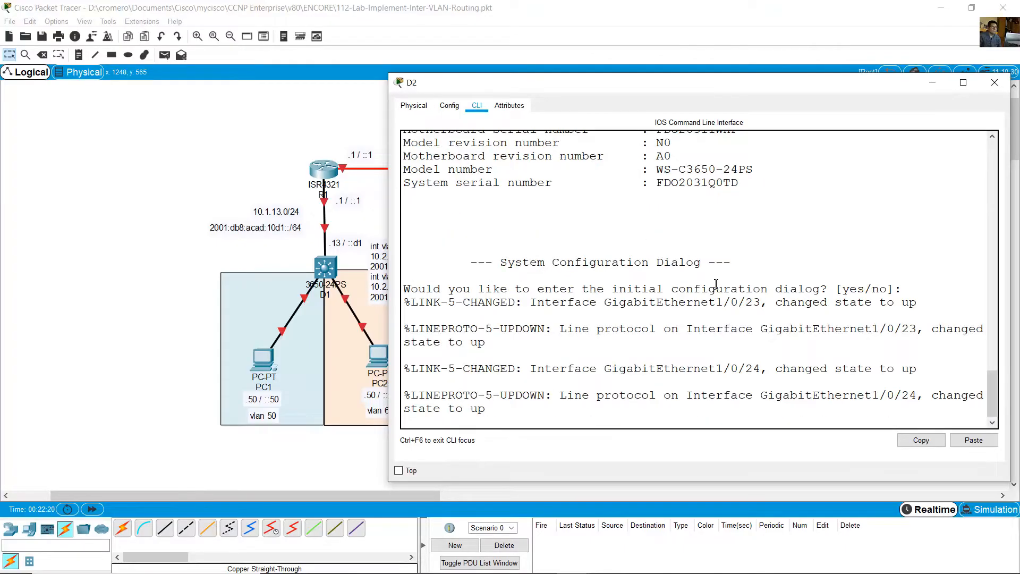
key(Return)
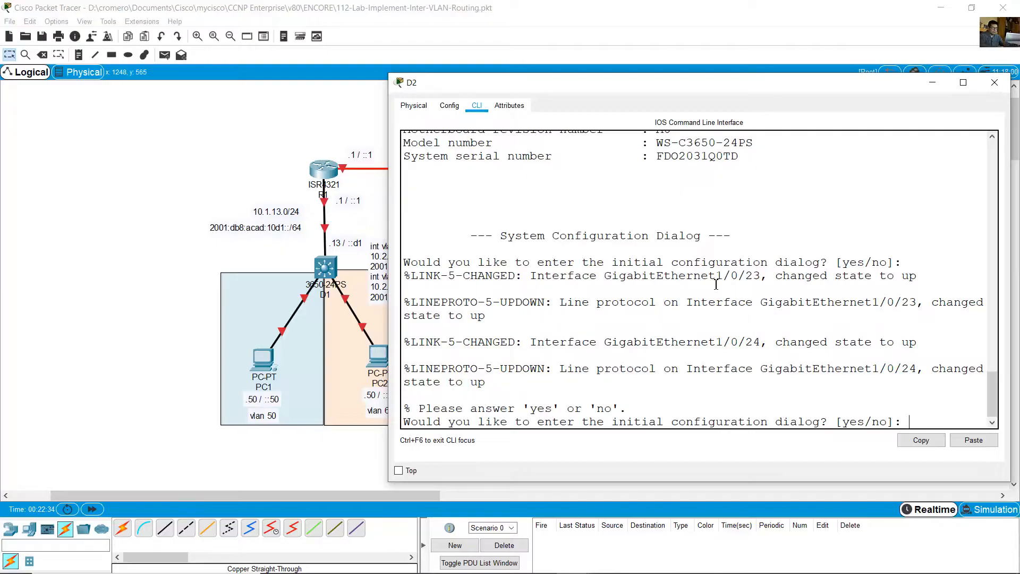
text(no)
key(Return)
key(Return)
text(en)
key(Return)
text(ch#conf)
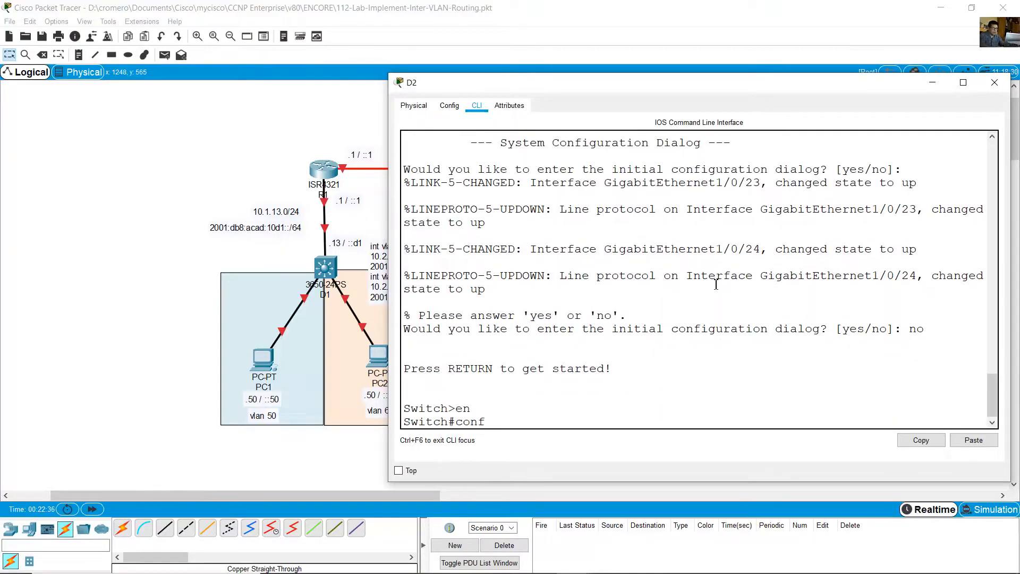
text( term)
key(Return)
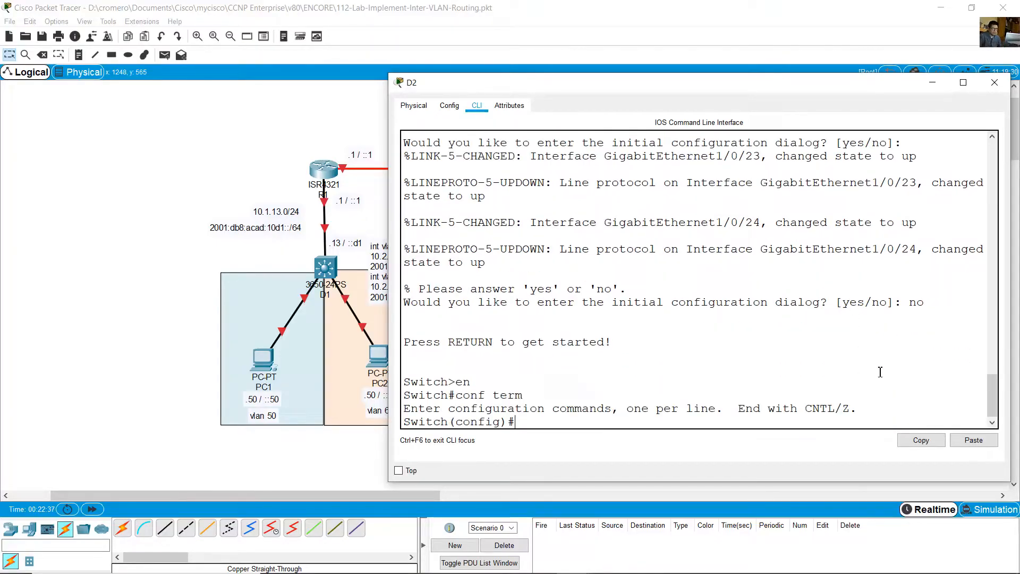
- Paste the copied startup configuration into D2 and check the applied commands, including the g1/0/1-24 and g1/1/1-4 shutdowns
click(974, 440)
scroll(638, 368, up, 20)
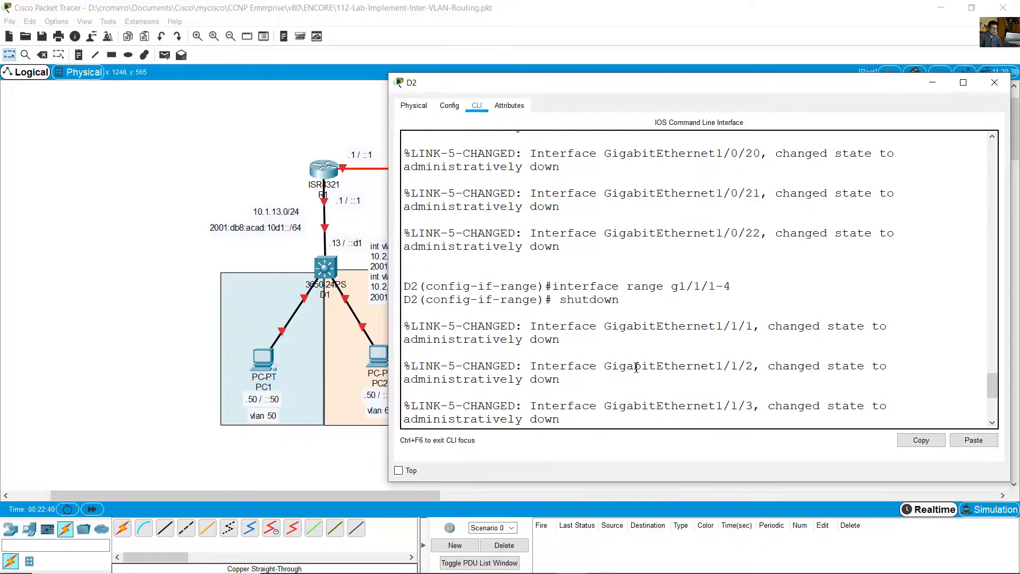
scroll(637, 364, up, 5)
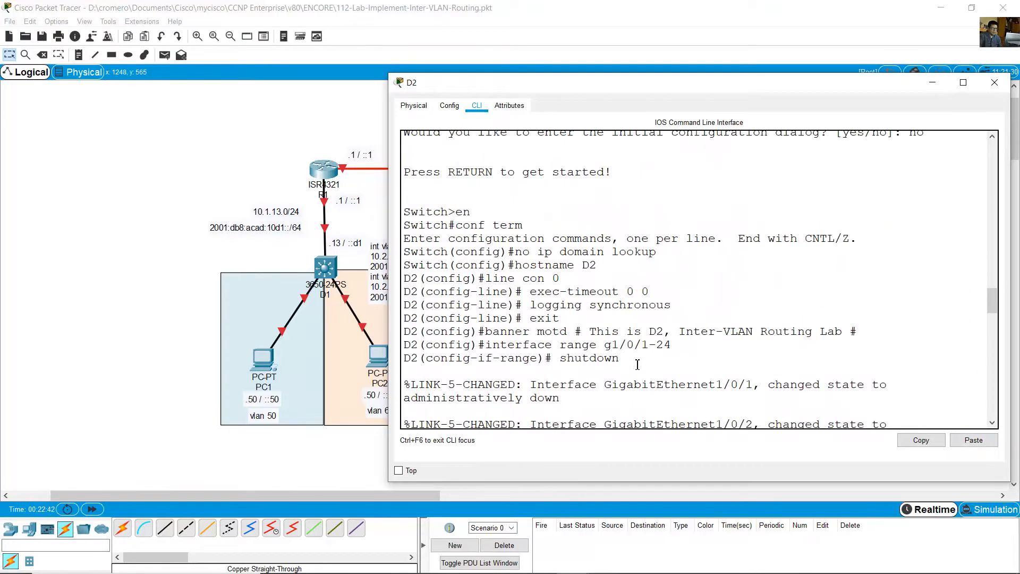
drag(530, 238, 640, 362)
click(641, 363)
scroll(645, 365, down, 20)
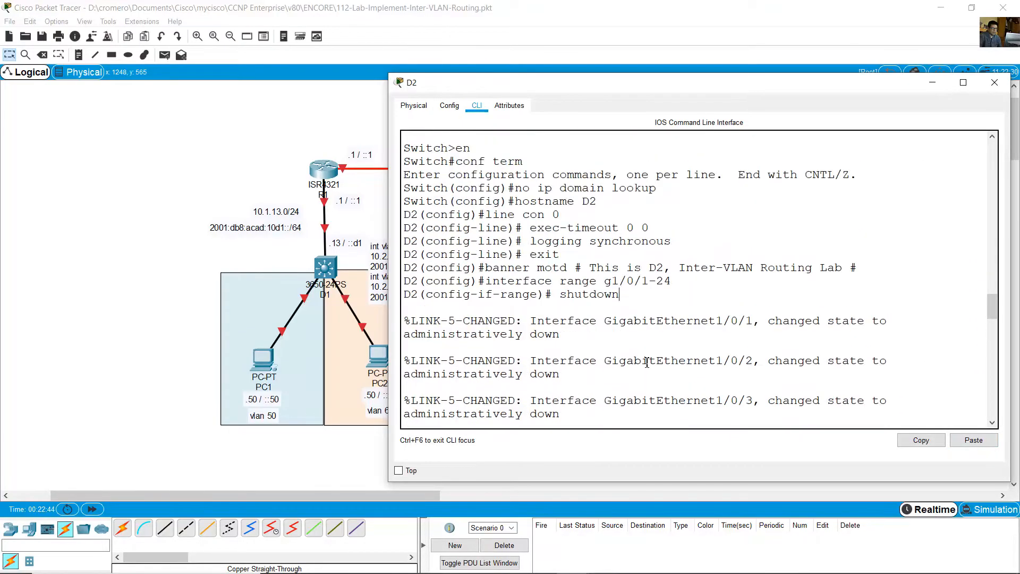
scroll(656, 354, down, 5)
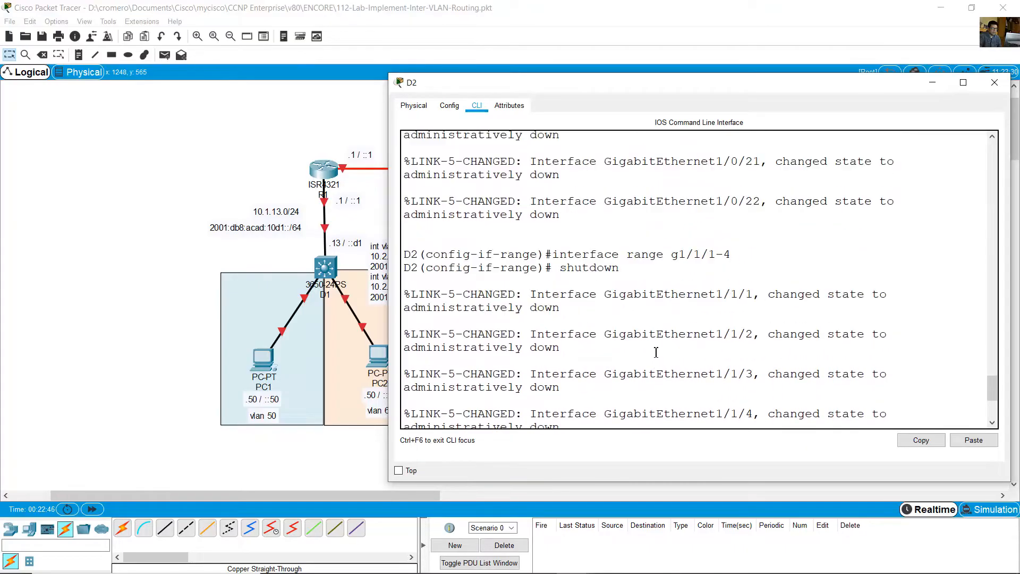
drag(548, 250, 624, 291)
scroll(654, 320, down, 5)
click(659, 405)
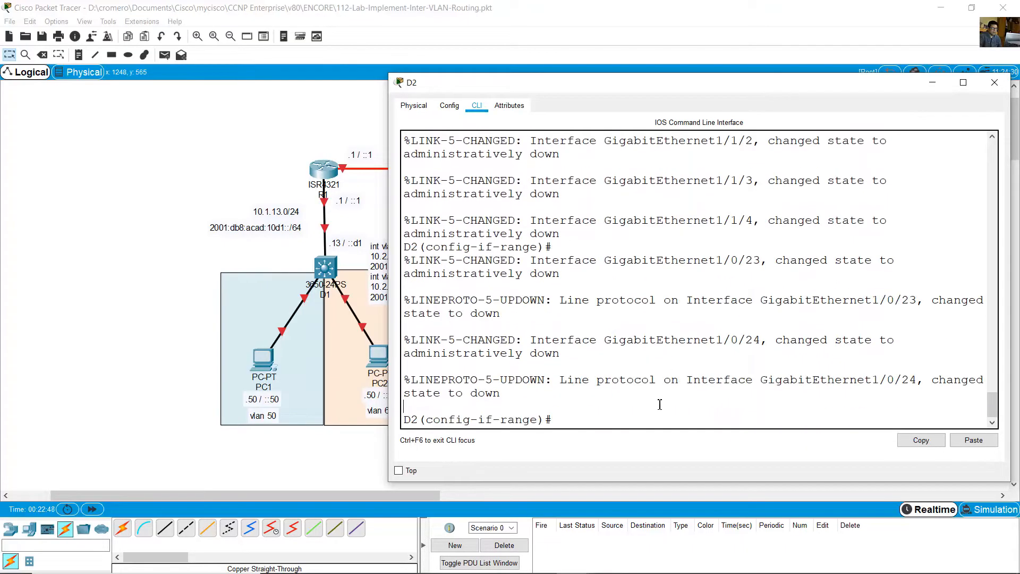
click(644, 3)
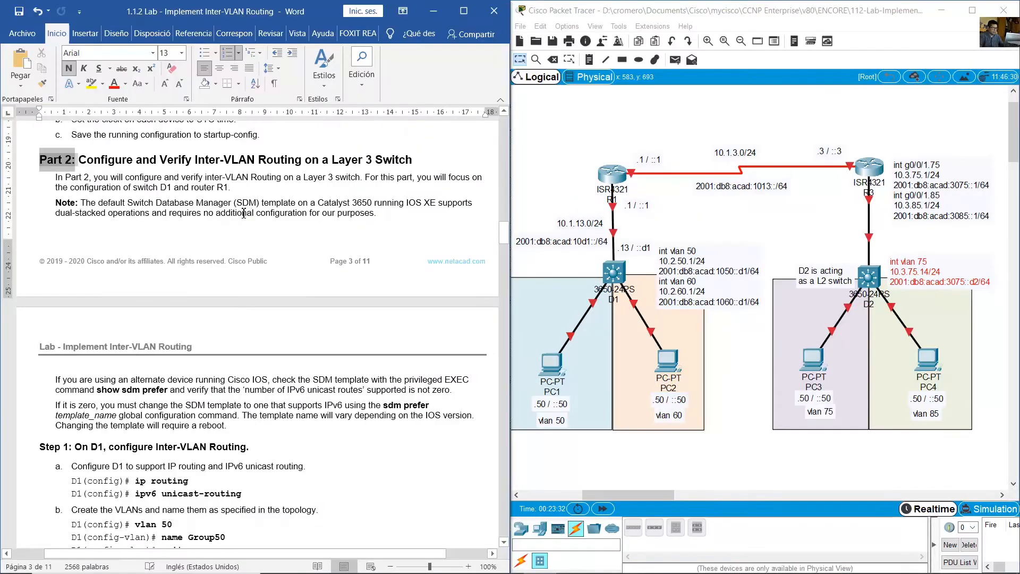
key(ctrl+z)
- Read the Part 2 heading and introduction in the Word lab guide and compare the D1 and D2 areas of the topology
drag(80, 160, 425, 161)
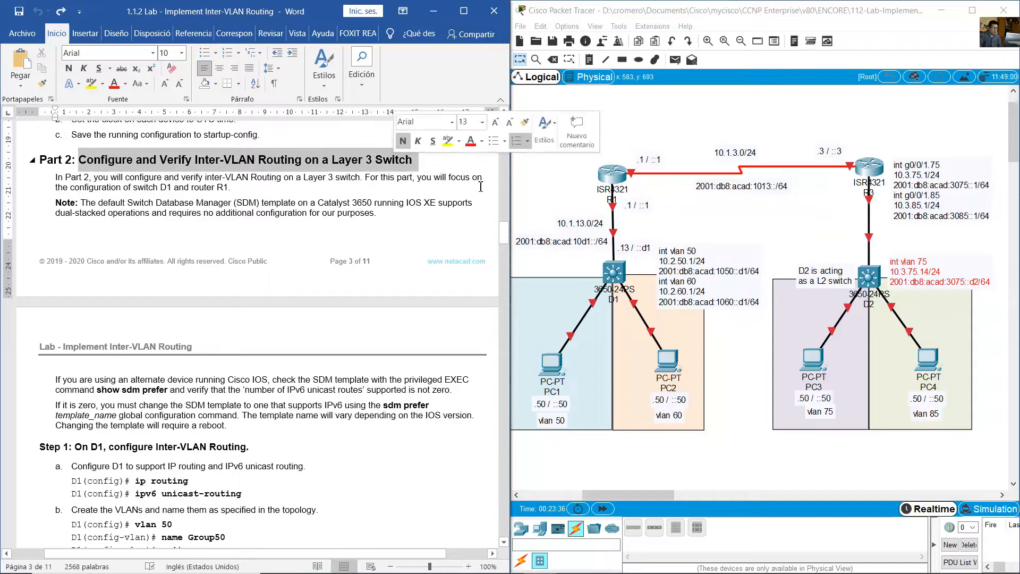
click(687, 224)
drag(686, 224, 564, 299)
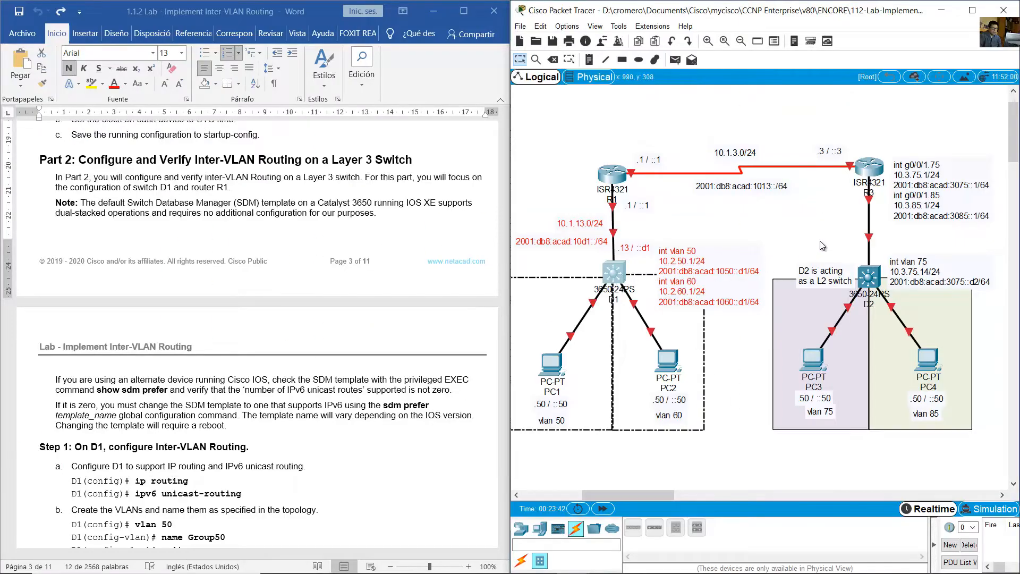
drag(821, 242, 897, 306)
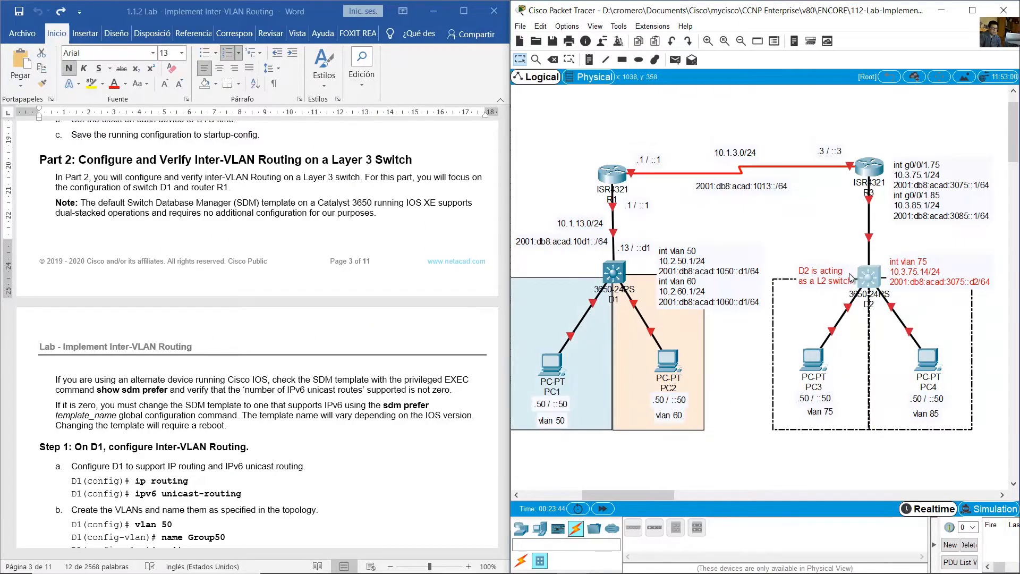
click(845, 257)
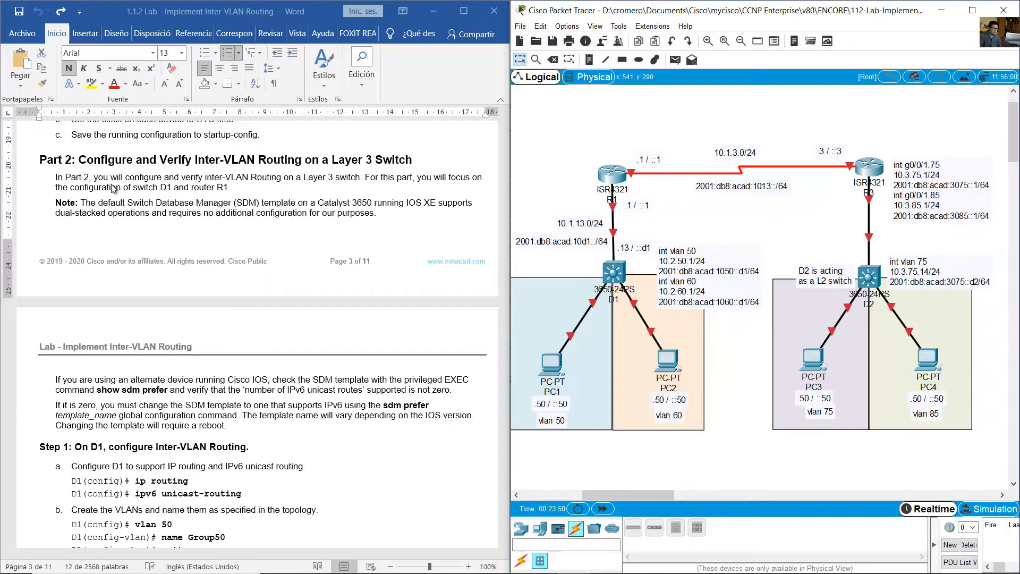
drag(94, 178, 361, 177)
- Read the note on the Catalyst 3650's default SDM template and the show sdm prefer and sdm prefer instructions for alternate devices
scroll(145, 183, down, 1)
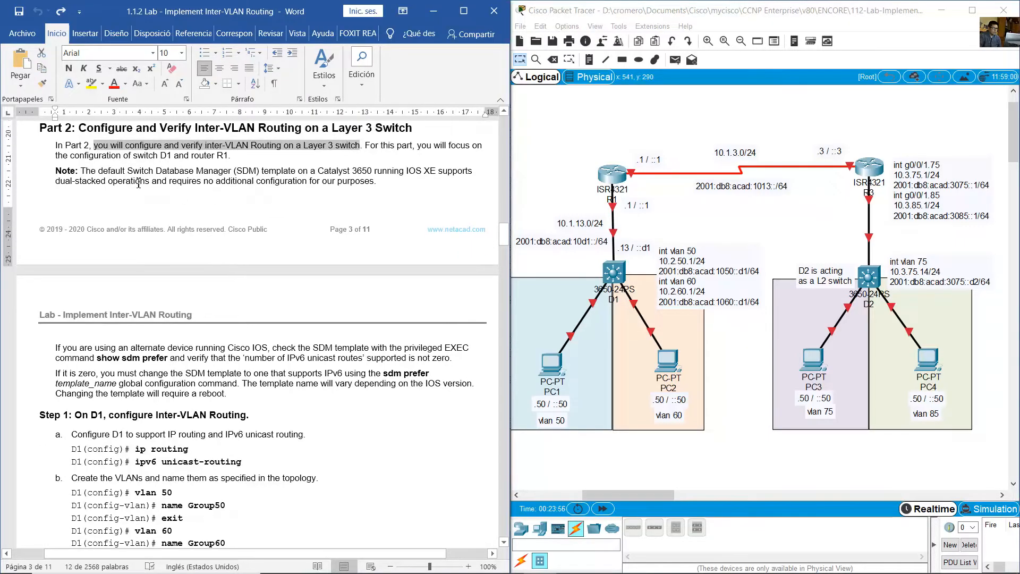
drag(81, 171, 382, 182)
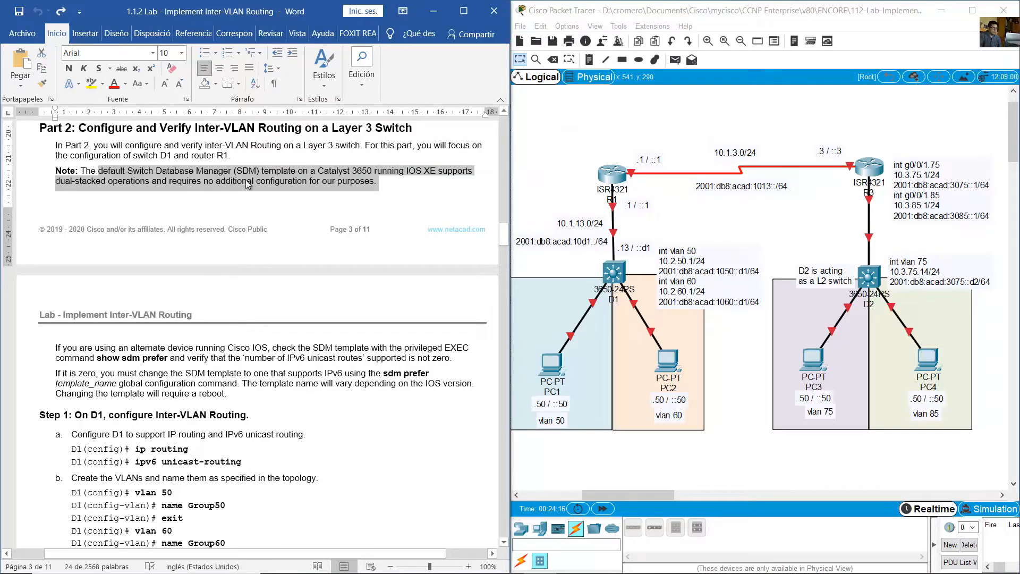
scroll(262, 187, down, 5)
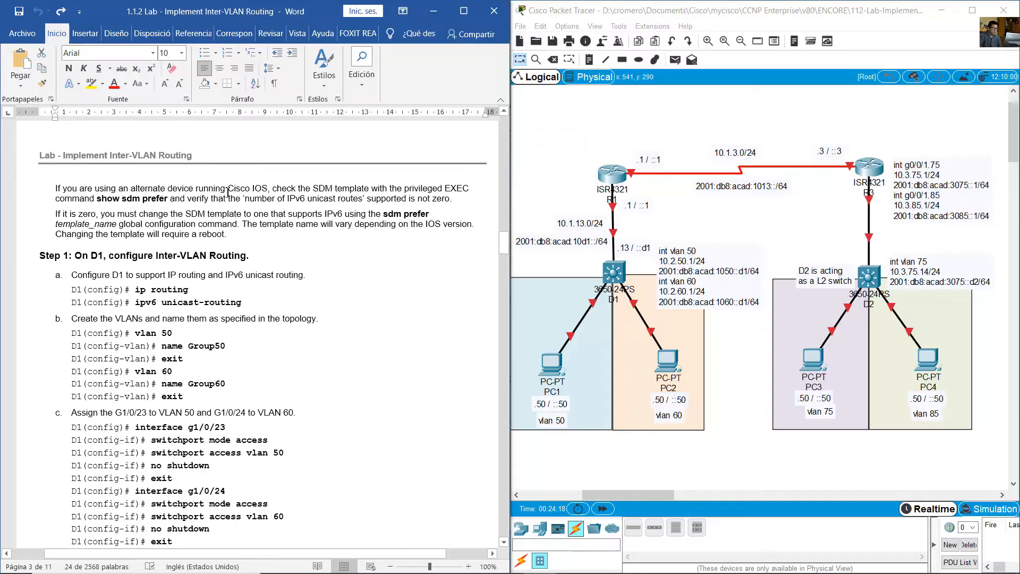
drag(55, 189, 451, 201)
drag(57, 214, 277, 215)
drag(307, 211, 461, 226)
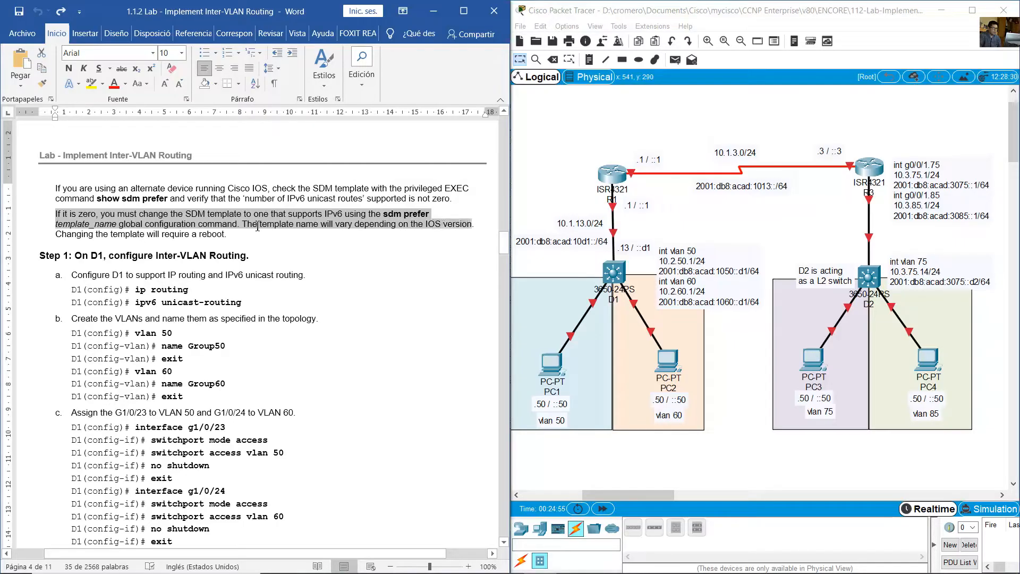
drag(257, 227, 97, 197)
click(233, 237)
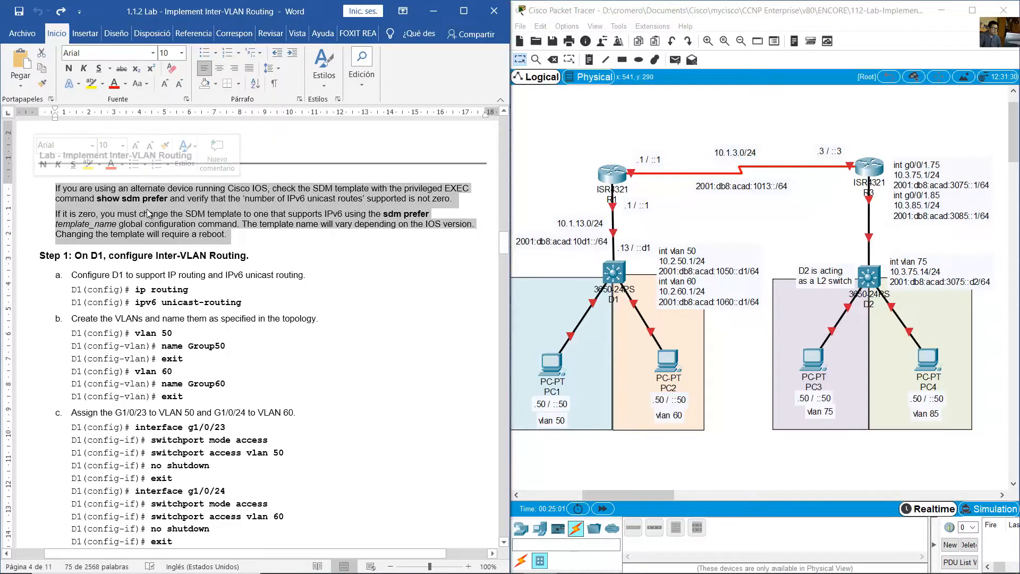
click(319, 265)
- Review the Step 1 commands for D1, covering IP routing, IPv6 unicast routing and the creation of VLANs 50 and 60
scroll(319, 264, down, 3)
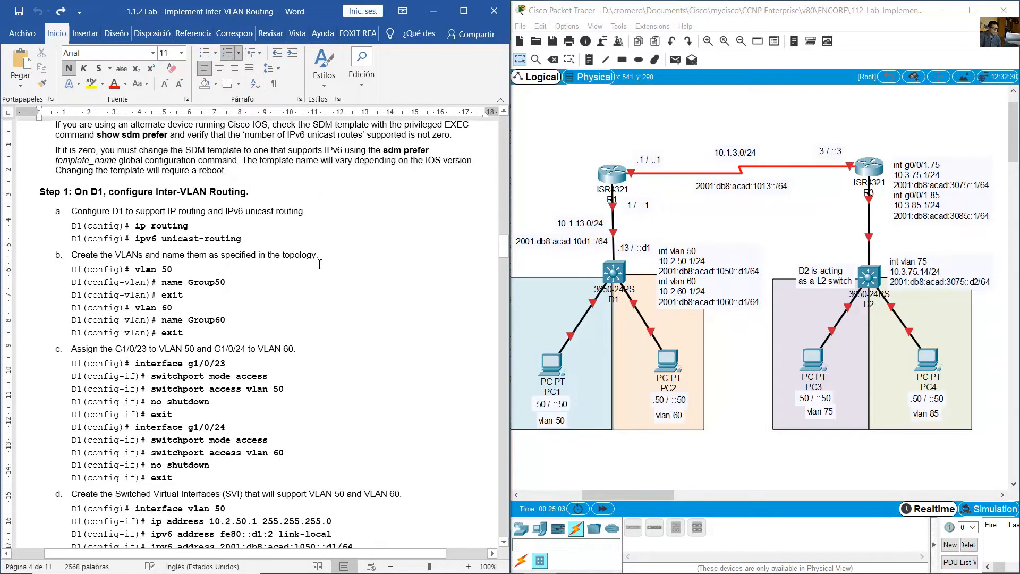
triple_click(94, 159)
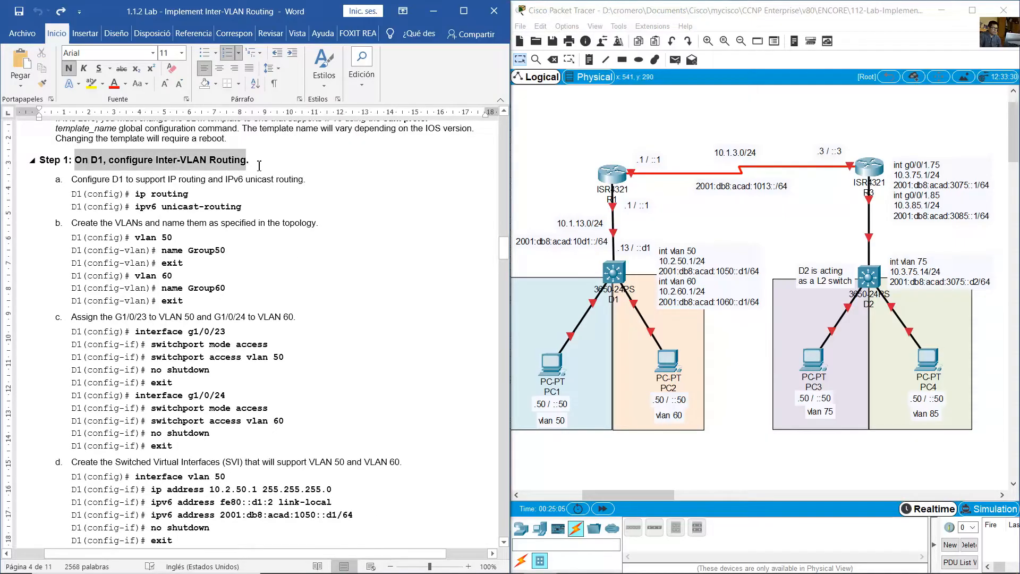
drag(135, 194, 194, 194)
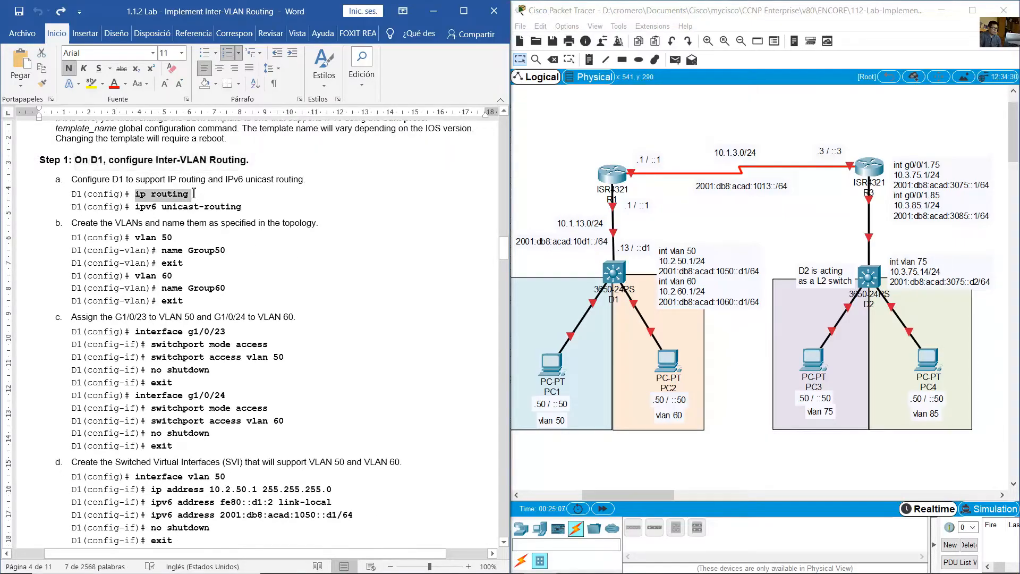
triple_click(179, 208)
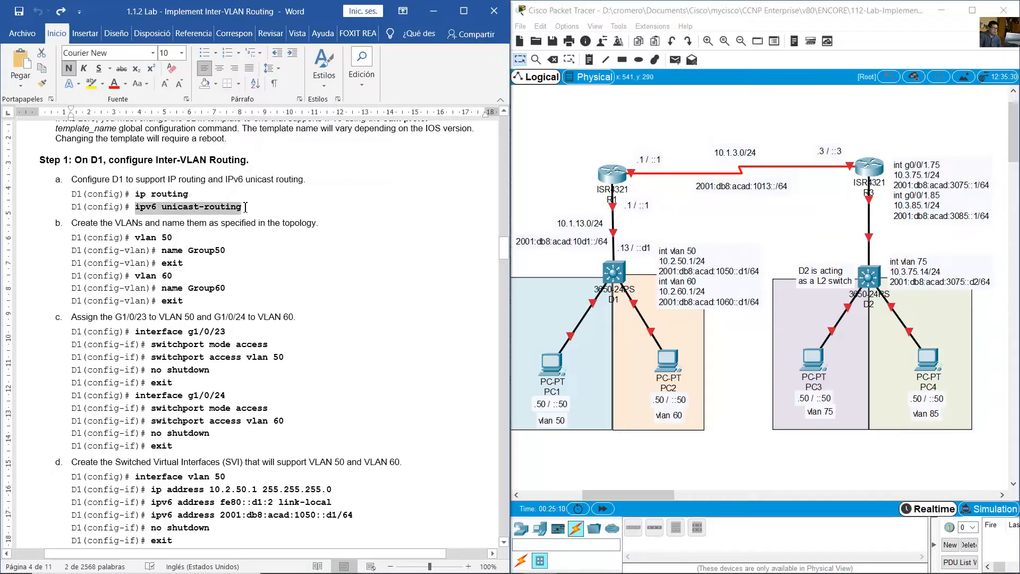
click(174, 238)
drag(135, 240, 190, 286)
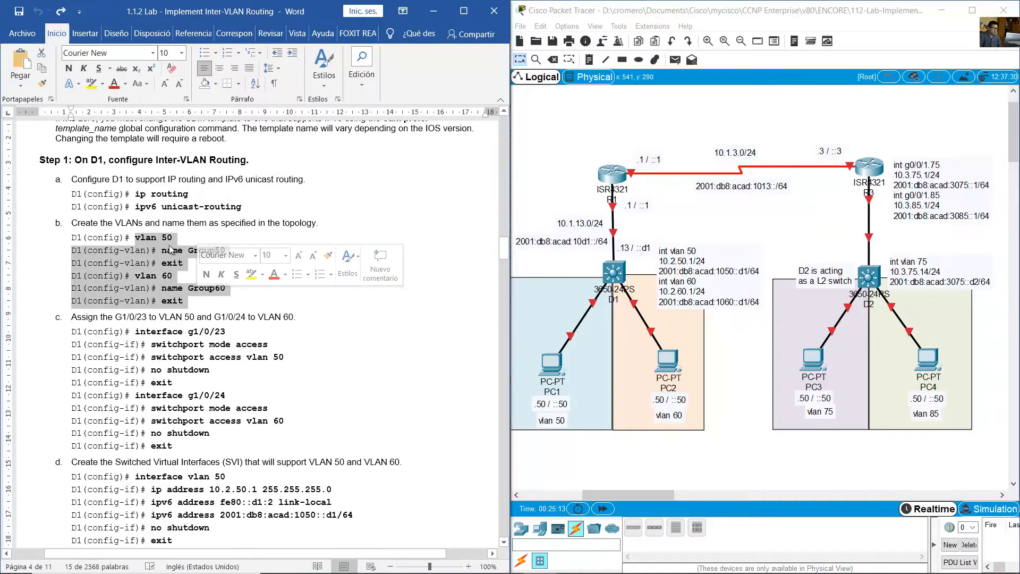
double_click(167, 237)
double_click(170, 276)
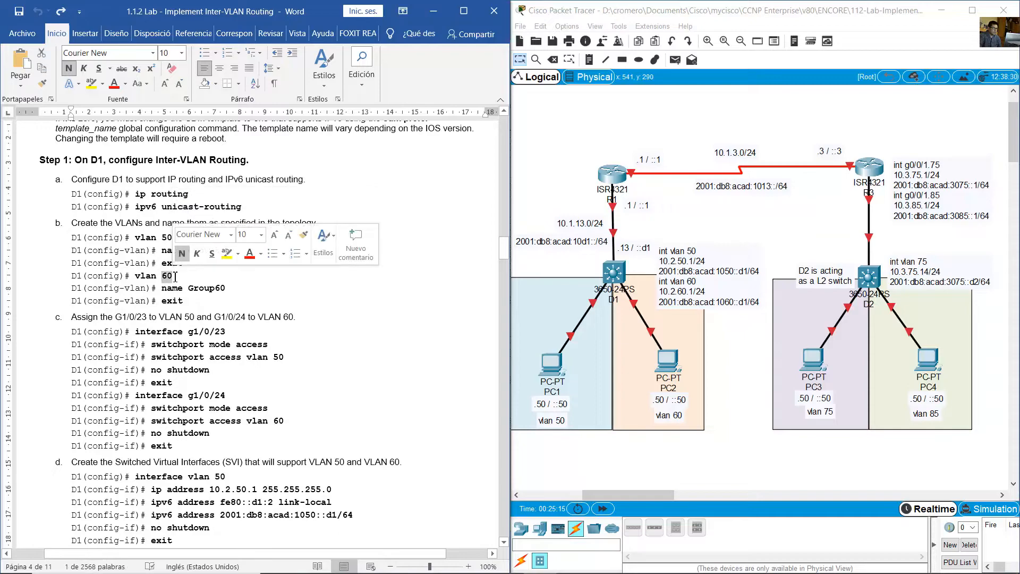
click(262, 330)
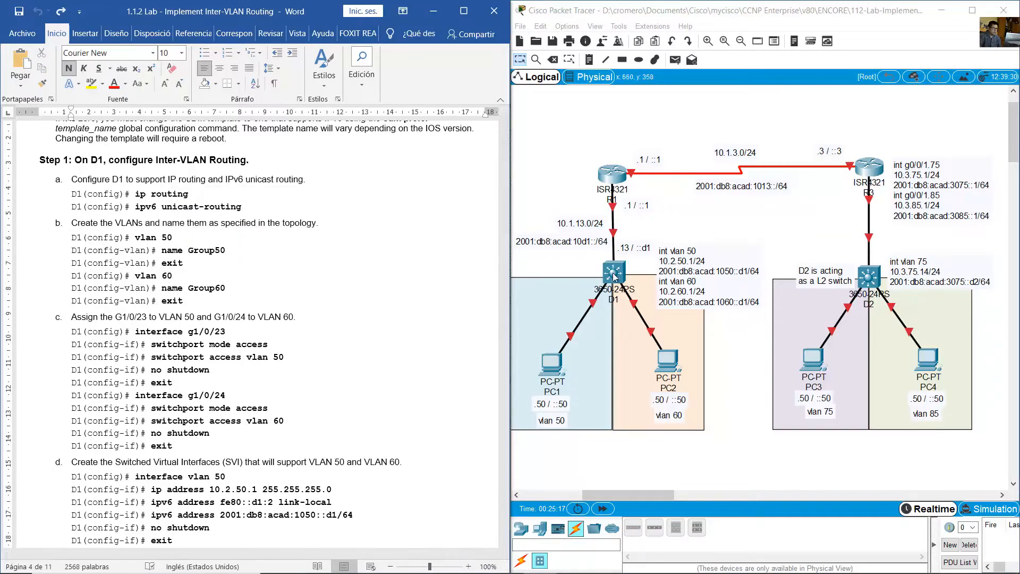
- Open D1's command line in Packet Tracer, leave interface range mode and enable IP routing and IPv6 unicast routing
click(613, 273)
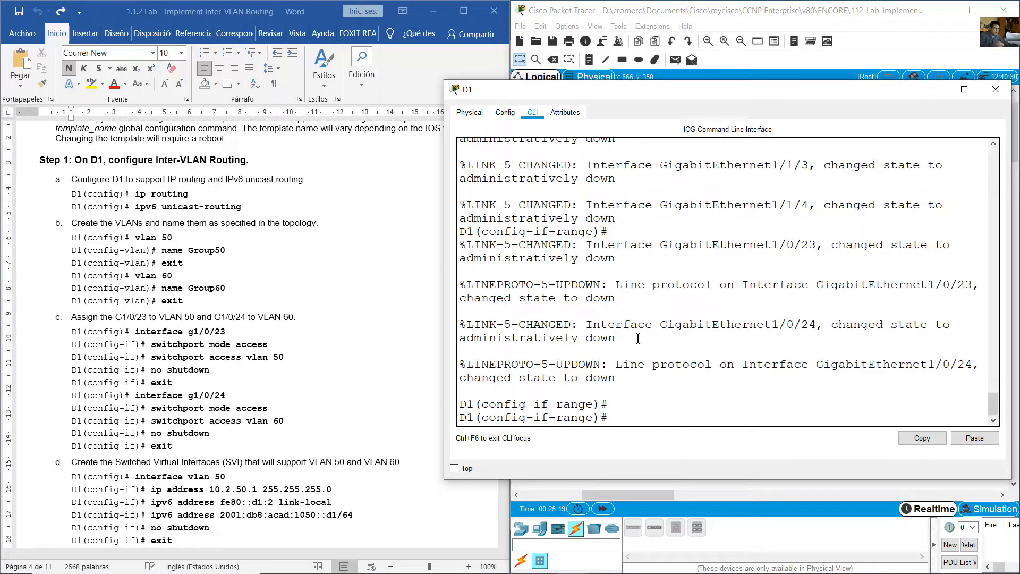
text(exit)
key(Return)
text(ip r)
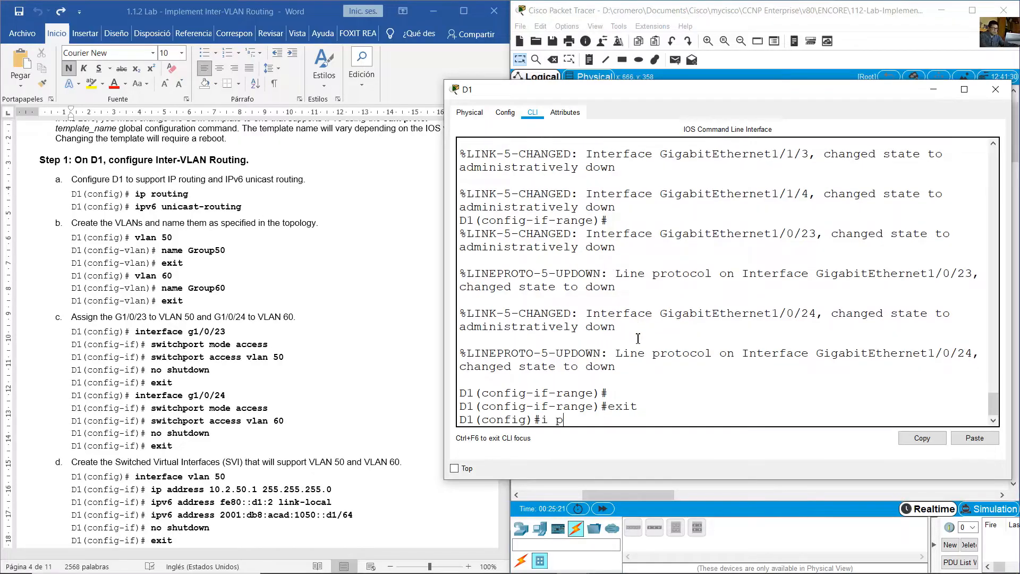
text(outing)
key(Return)
text(ipv)
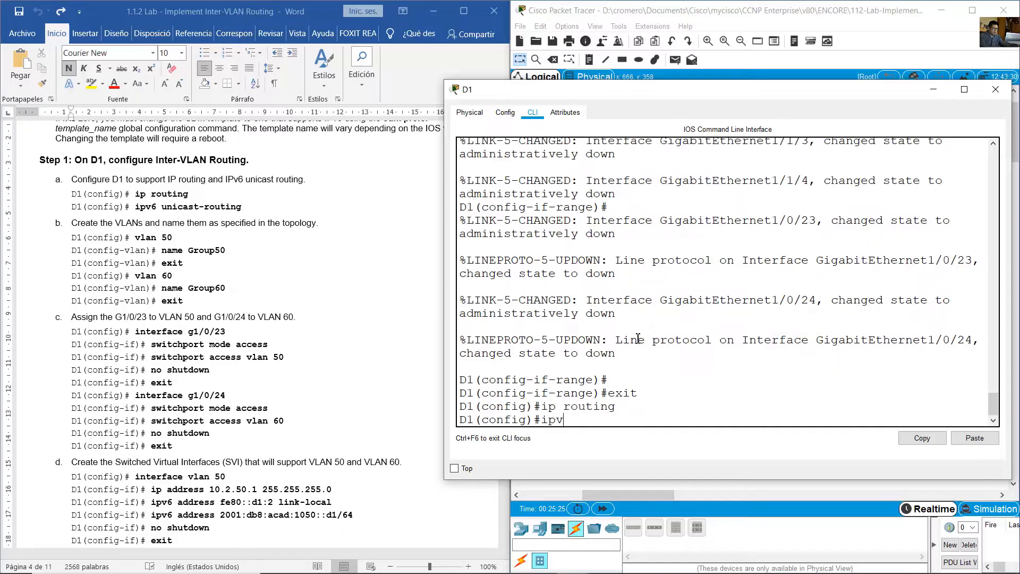
text(6 unicast-routing)
key(Return)
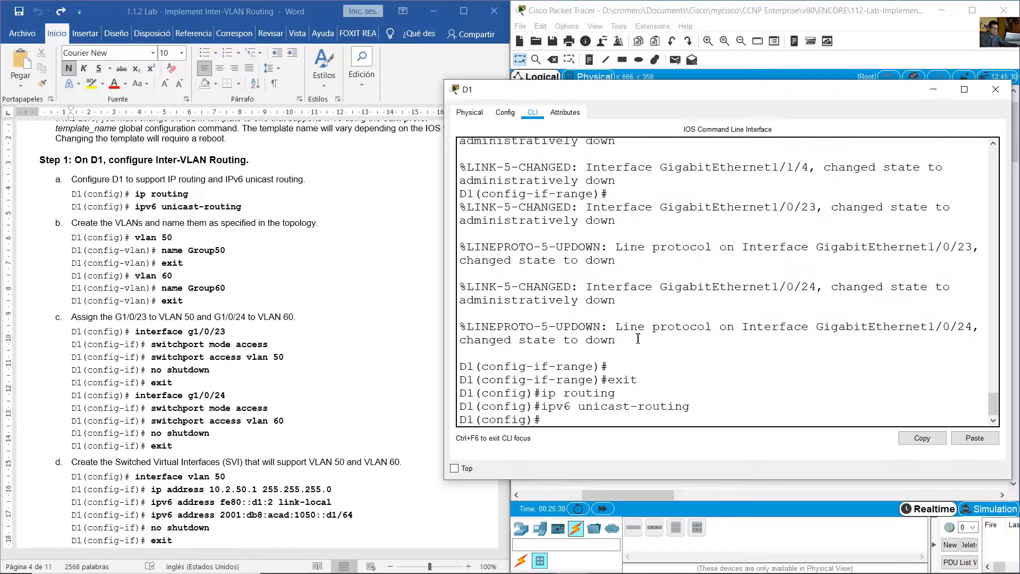
- Create VLAN 50 on D1 and name it Group50
text(vlan 50)
key(Return)
text(name group50)
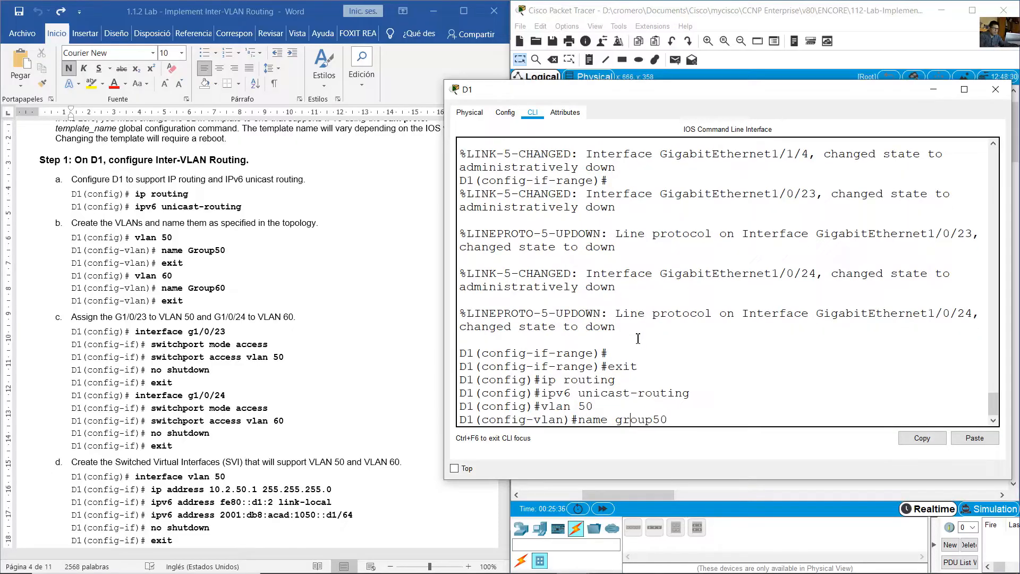
key(Left)
key(BackSpace)
text(G)
key(Return)
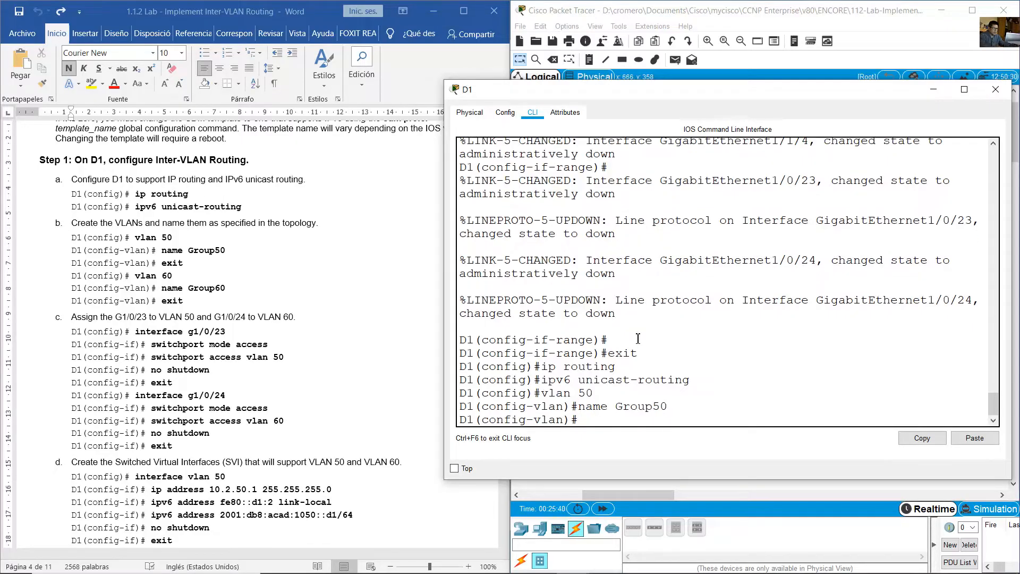
- Create VLAN 60 on D1 and name it Group60
text(e)
key(BackSpace)
text(vlan 50)
key(Left)
key(BackSpace)
text(6)
key(Return)
key(Up)
key(Up)
key(Left)
key(BackSpace)
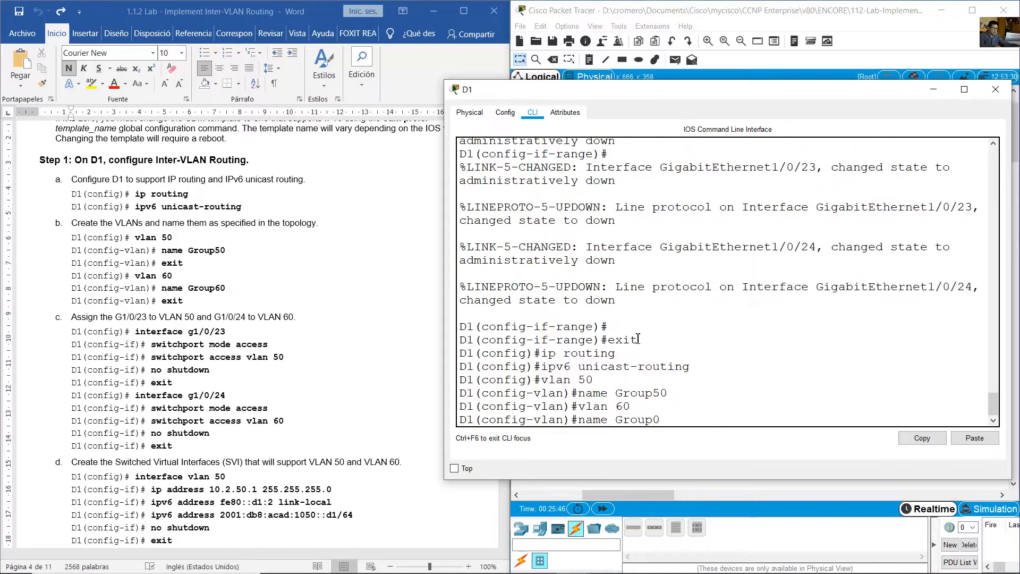
text(6)
key(Return)
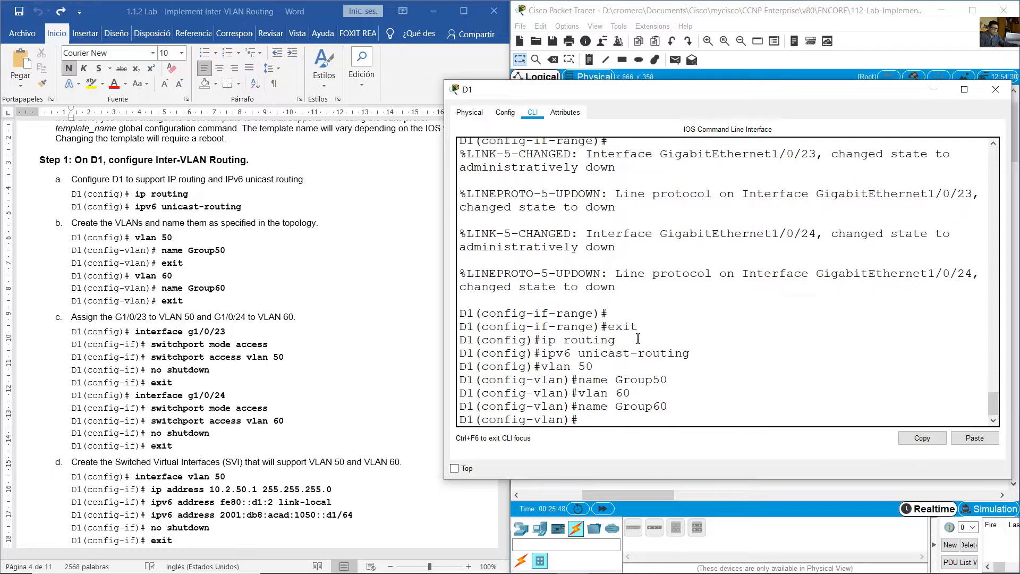
- Leave VLAN configuration mode on D1
text(exit)
key(Return)
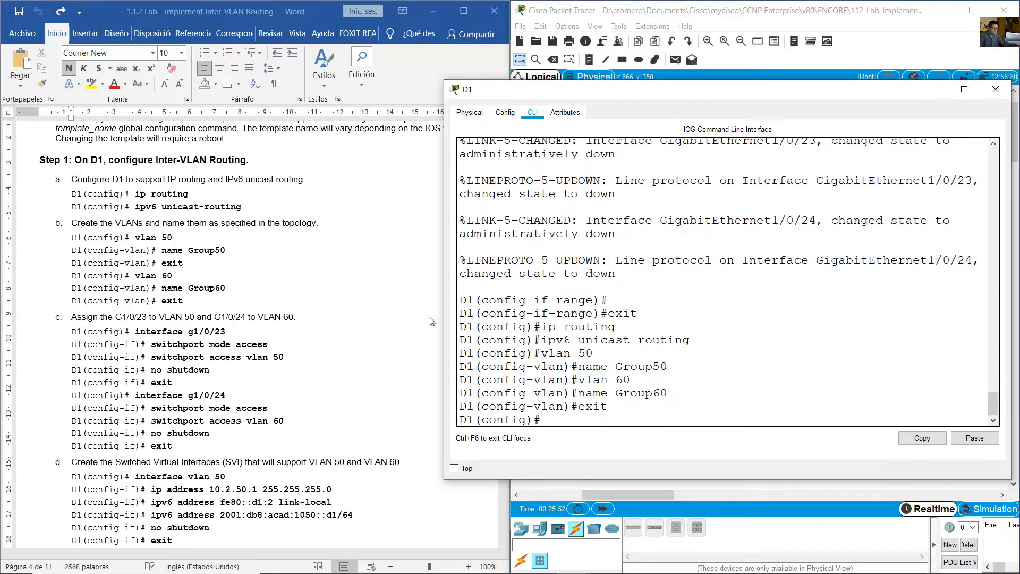
- Review the lab's VLAN port assignments for D1 and check in the topology which D1 ports connect to PC1 and PC2
click(238, 333)
key(alt+Tab)
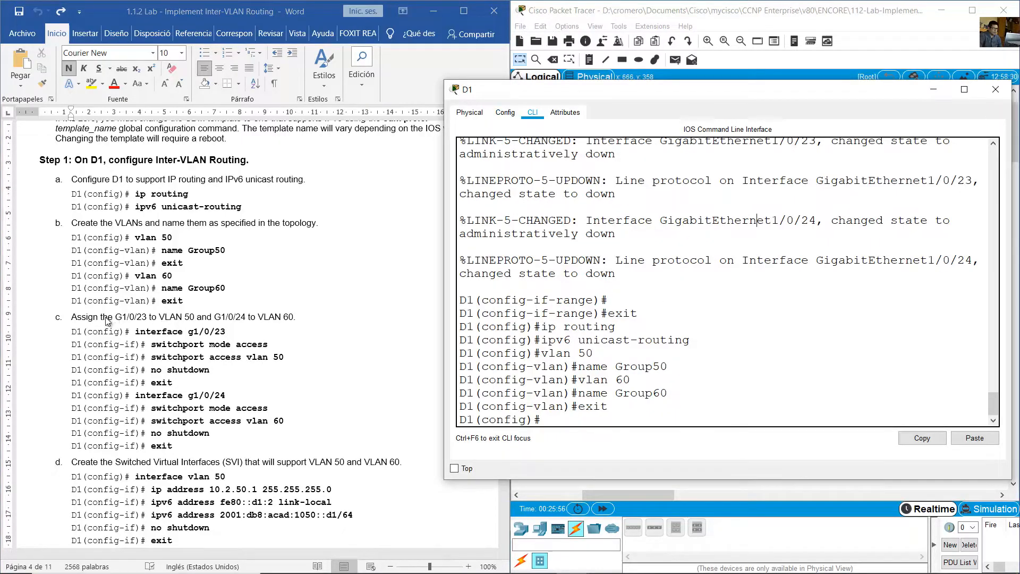
key(alt+Tab)
drag(116, 318, 299, 319)
click(649, 7)
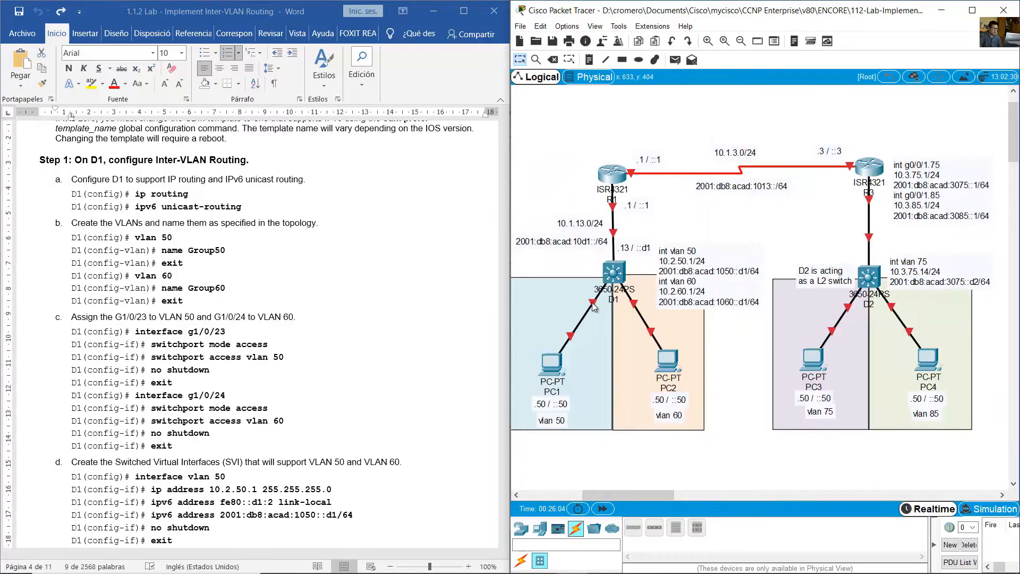
mouse_move(592, 302)
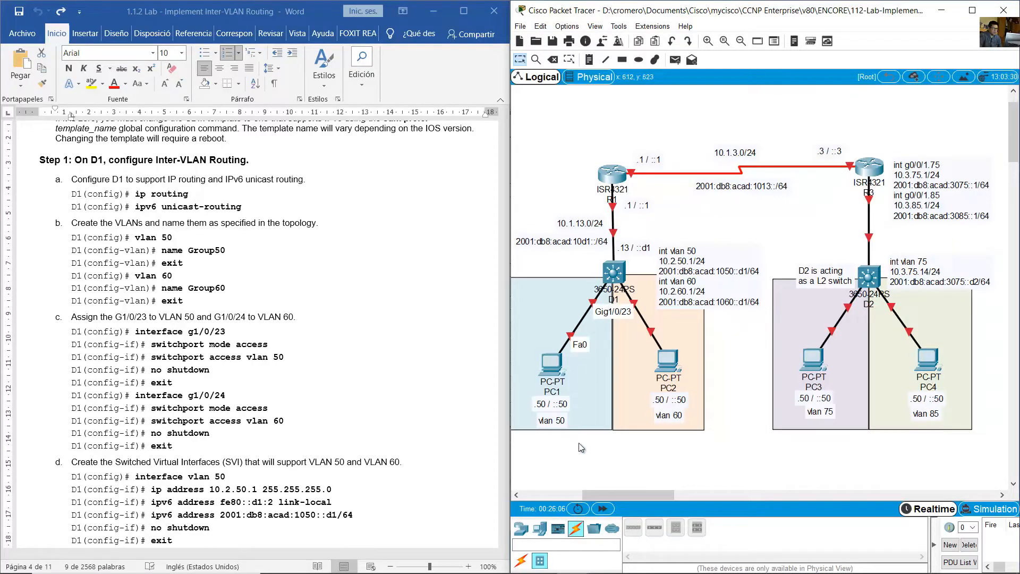
drag(579, 445, 545, 363)
click(722, 358)
mouse_move(658, 299)
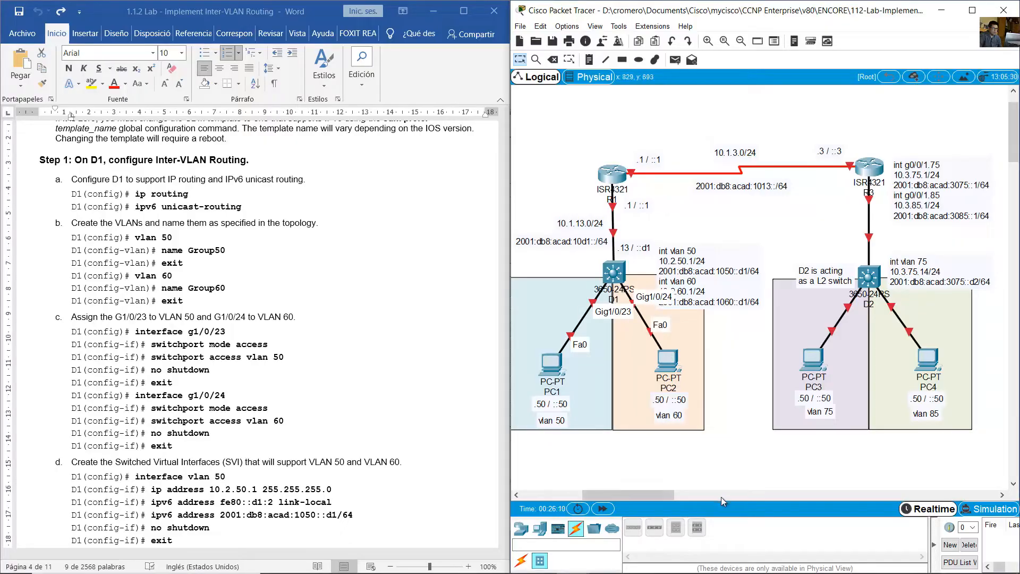
drag(700, 440, 666, 398)
click(296, 323)
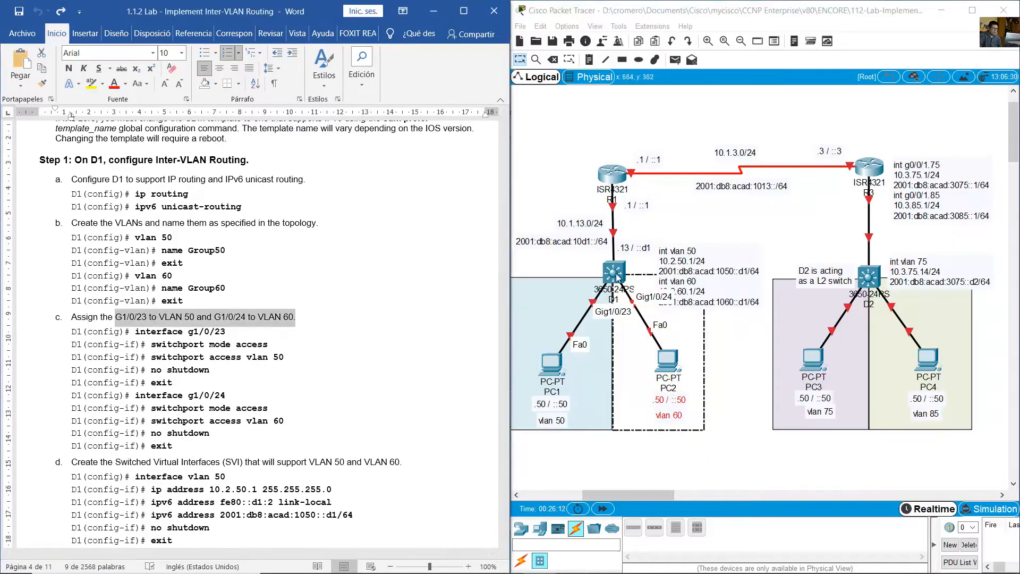
- Open D1's command line, enter configuration for interface g1/0/23 and set it to access mode
click(613, 273)
text(ont )
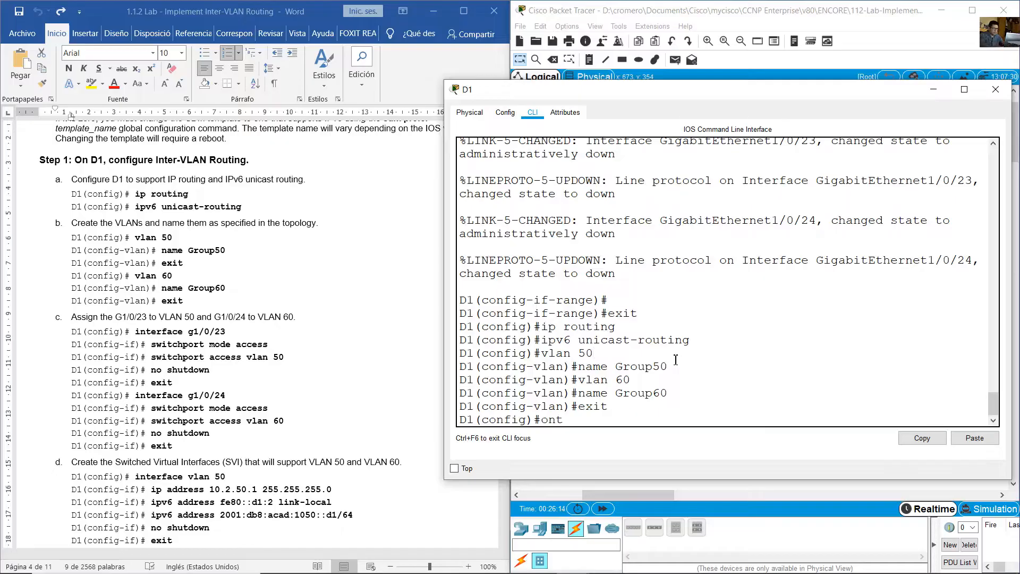
text(g1/0/23)
key(Return)
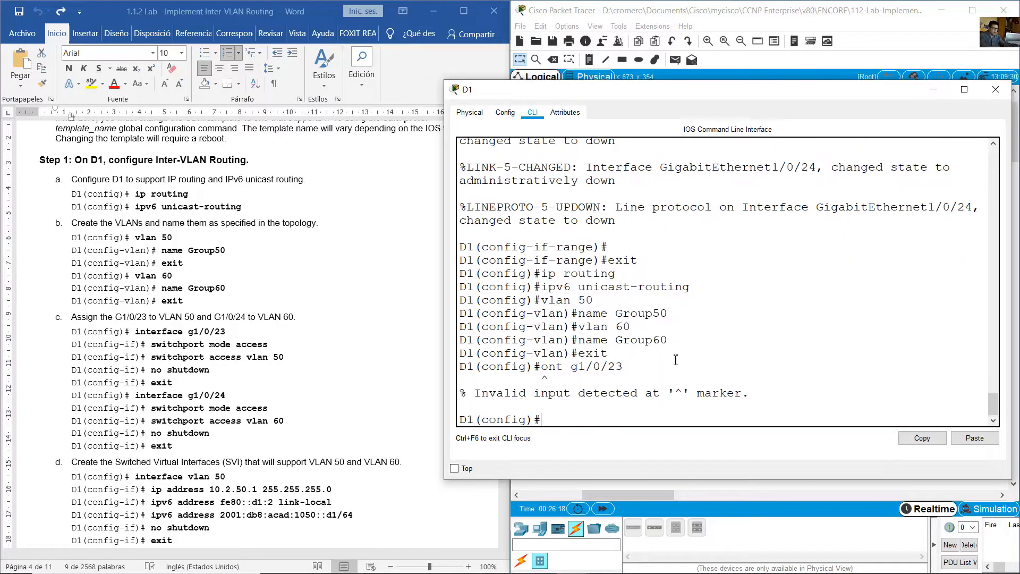
key(Up)
key(Left)
key(BackSpace)
text(i)
key(Return)
text(swit)
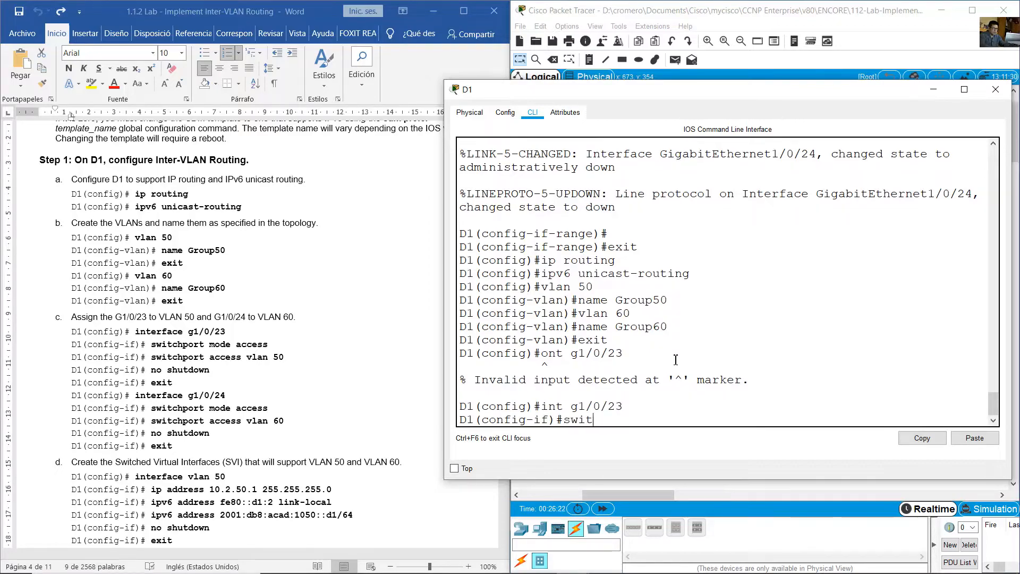
text(chport moe)
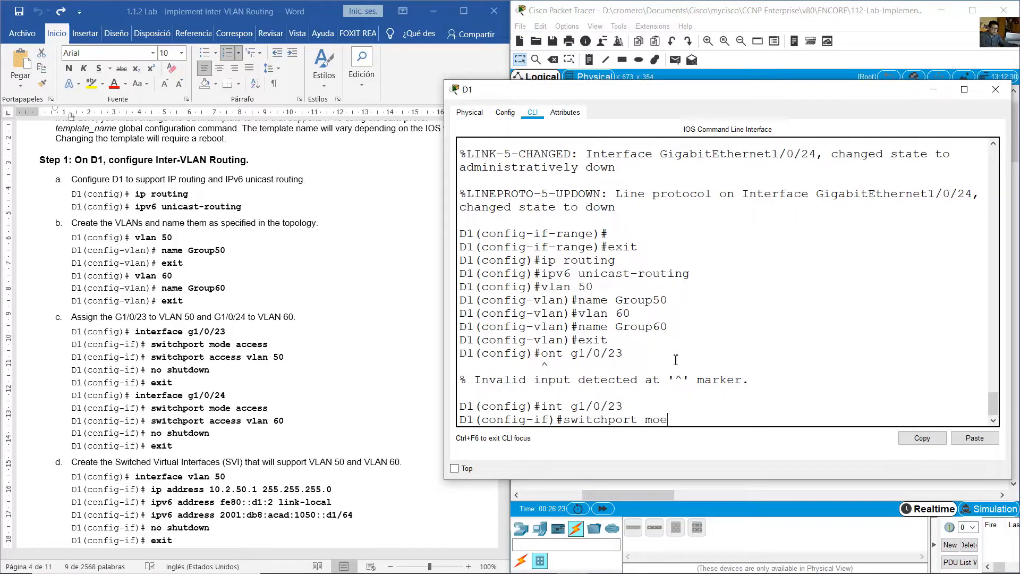
text(de access)
key(Return)
- Assign D1's interface g1/0/23 to access VLAN 50
key(Up)
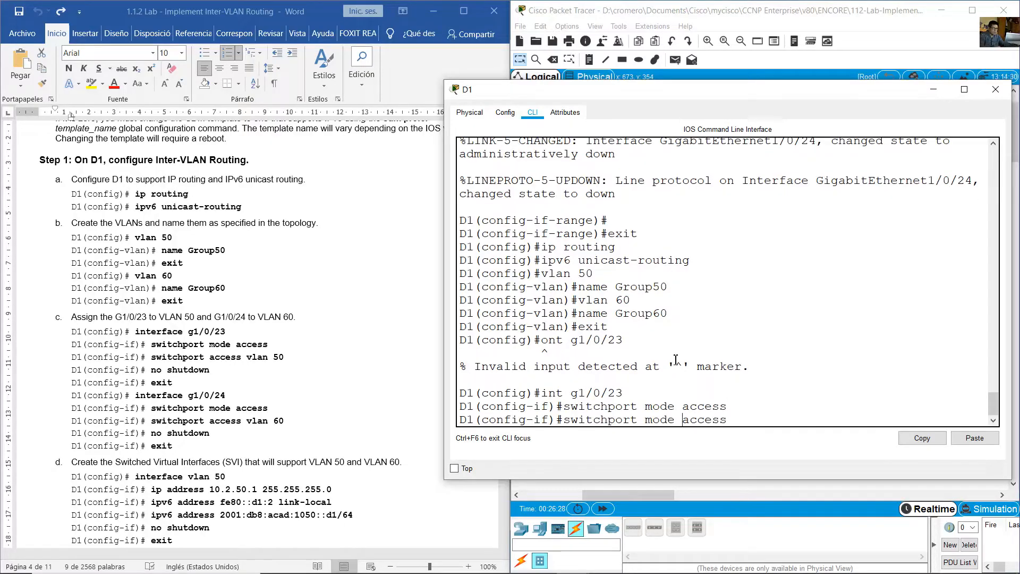
key(BackSpace)
key(BackSpace)
key(BackSpace)
key(BackSpace)
key(BackSpace)
text(b)
text(lan 50)
key(Return)
- Enable D1's interface g1/0/23 with no shutdown and leave its configuration mode
text(no s)
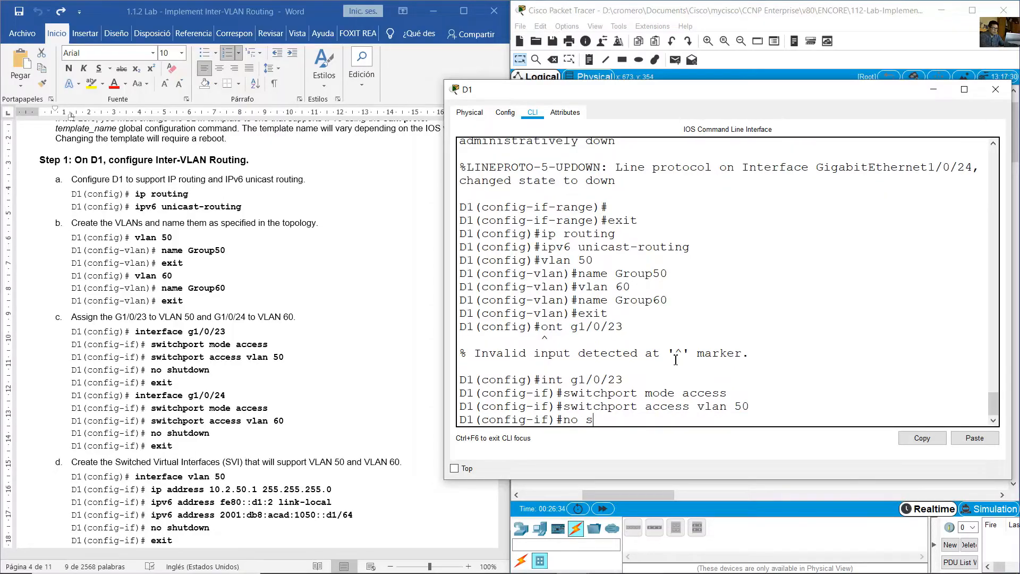
text(hutdown)
key(Return)
text(exit)
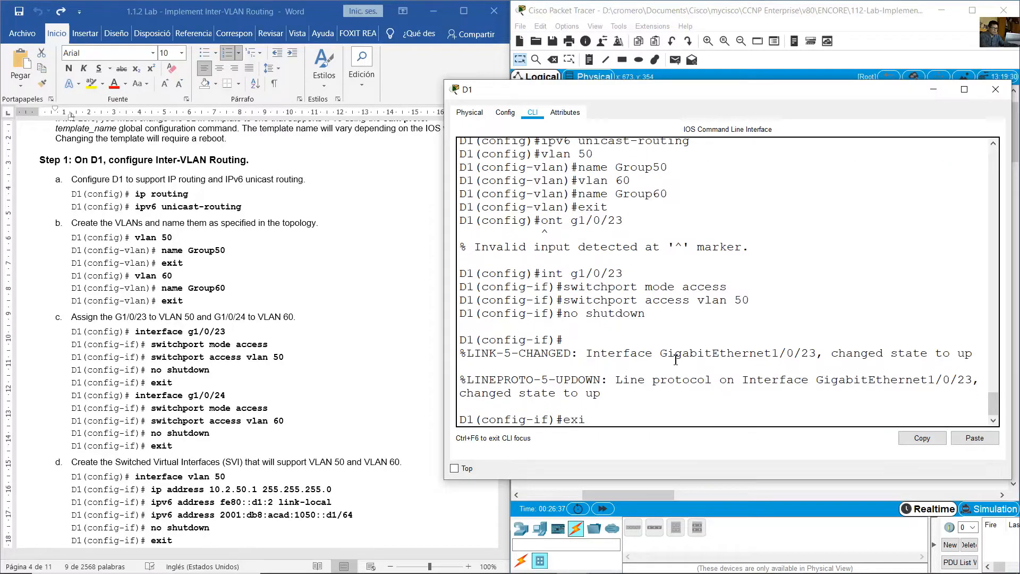
key(Return)
- Enter configuration for D1's interface g1/0/24 and set it to access mode
key(Up)
key(Up)
key(Up)
key(Up)
key(Up)
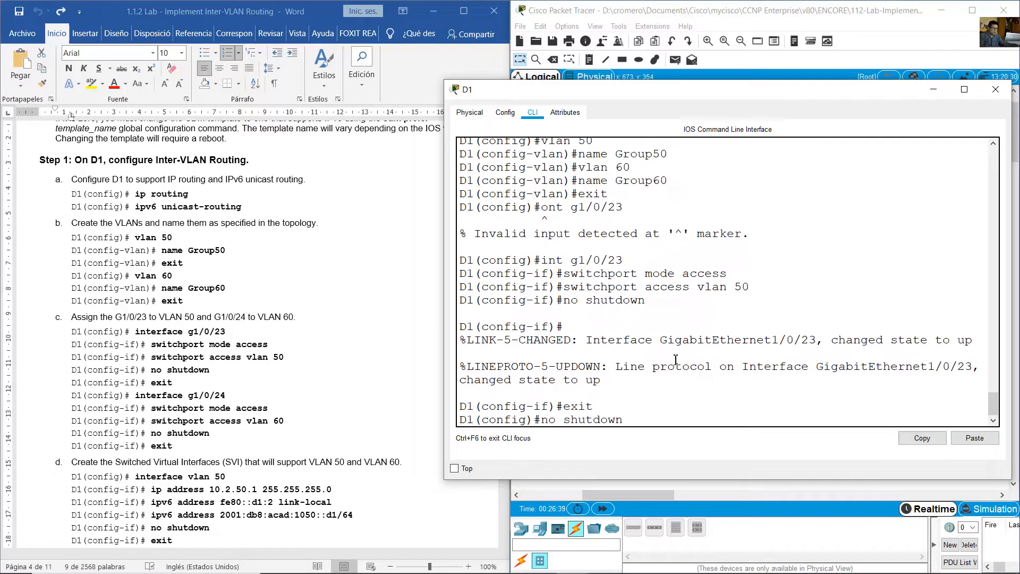
text(4)
key(Return)
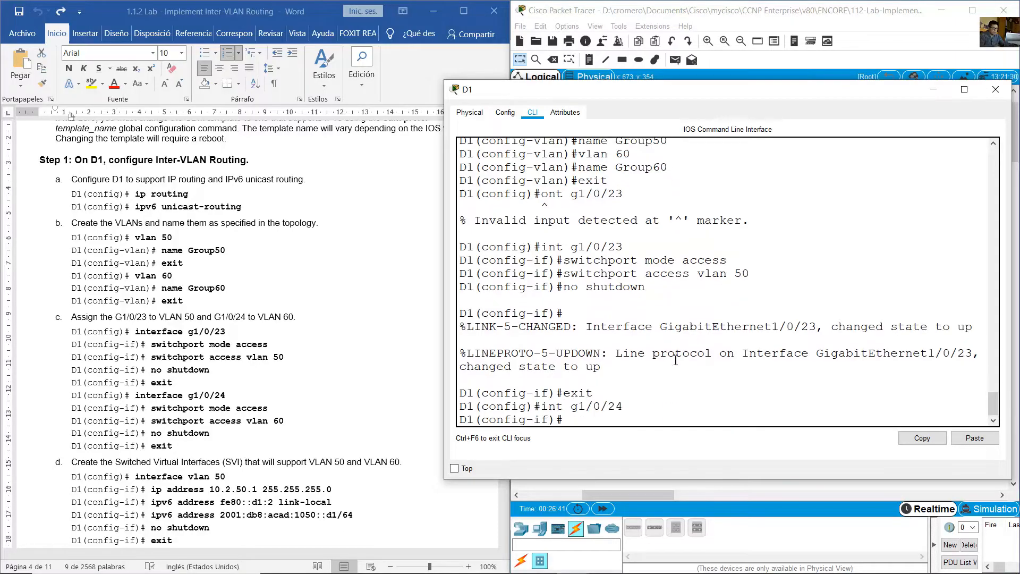
key(Up)
key(Up)
key(Up)
key(Up)
key(Up)
key(Return)
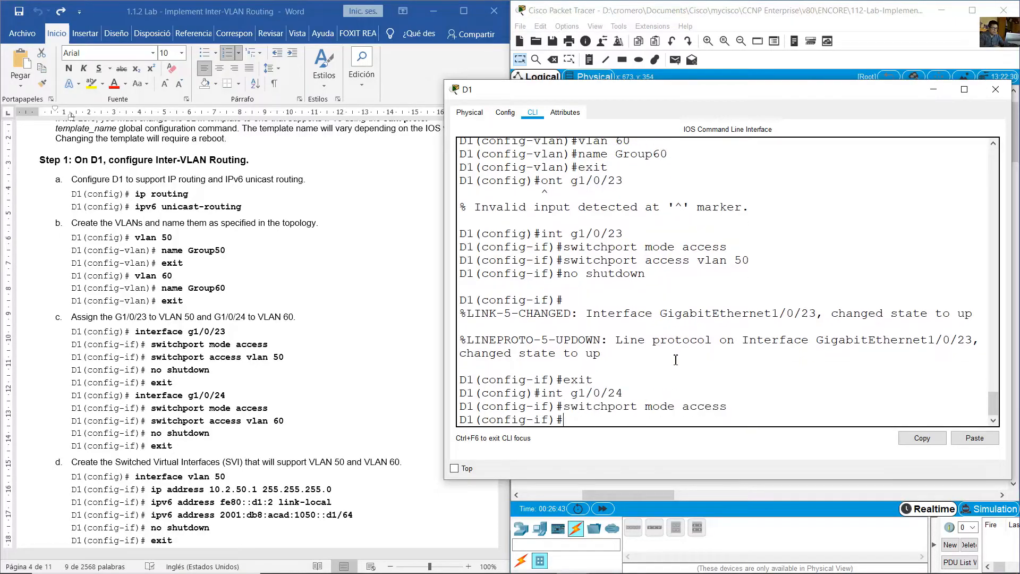
- Assign D1's interface g1/0/24 to access VLAN 60
key(Up)
key(Up)
key(Up)
key(Up)
key(Up)
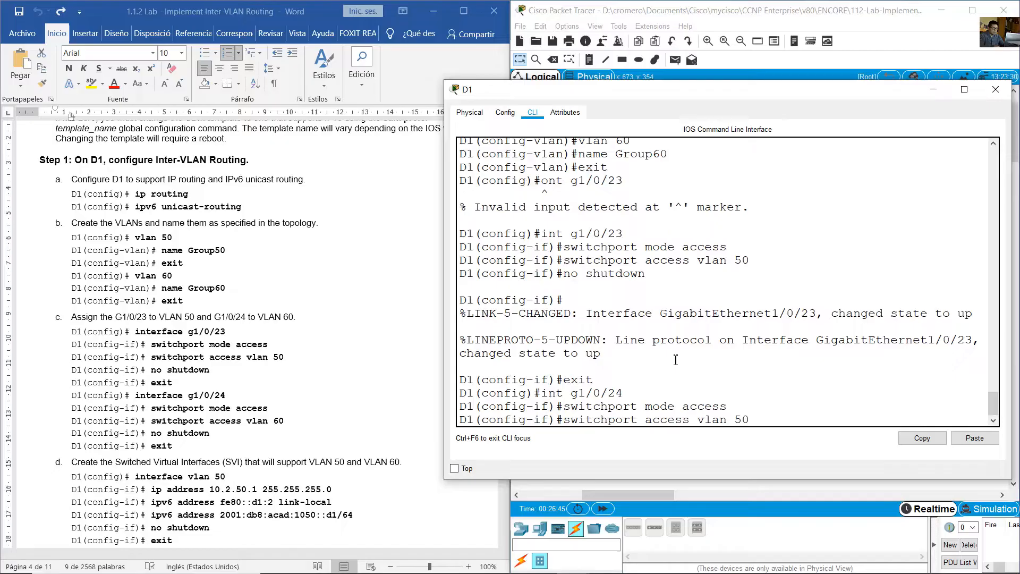
key(BackSpace)
key(BackSpace)
text(60)
key(Return)
- Enable D1's interface g1/0/24 with no shutdown and leave its configuration mode
key(Up)
key(Up)
key(Up)
key(Up)
key(Up)
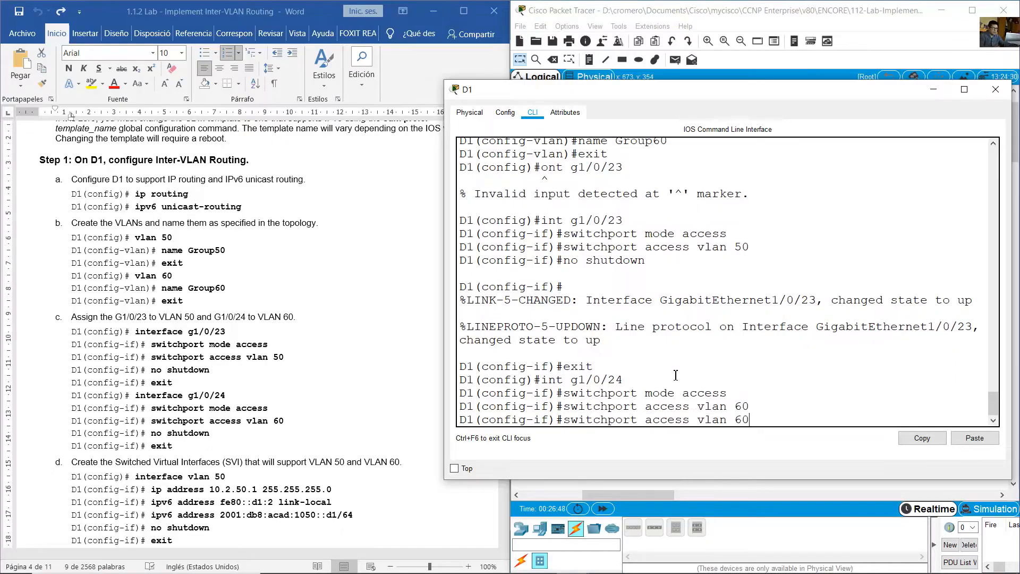
key(Return)
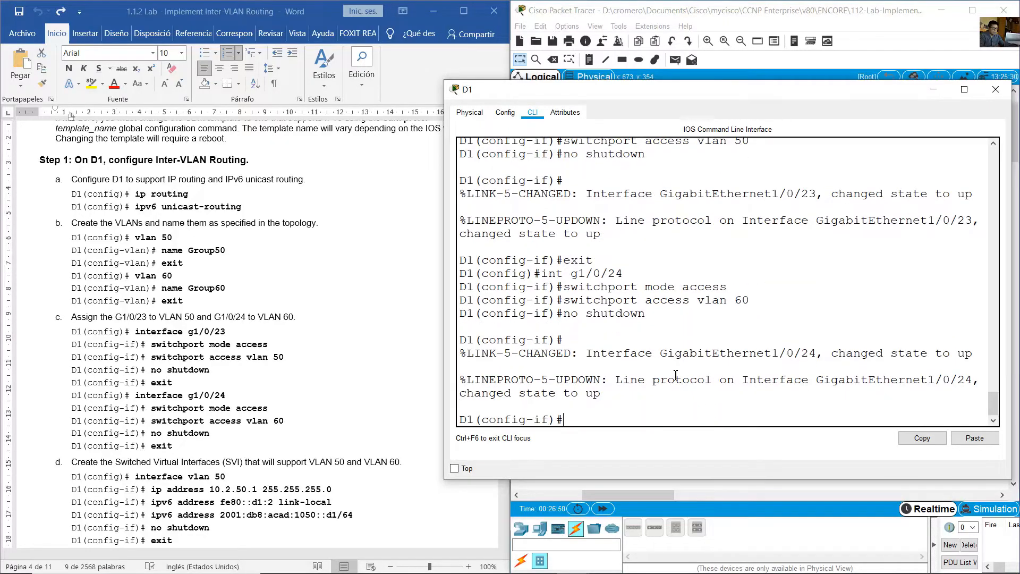
text(exit)
key(Return)
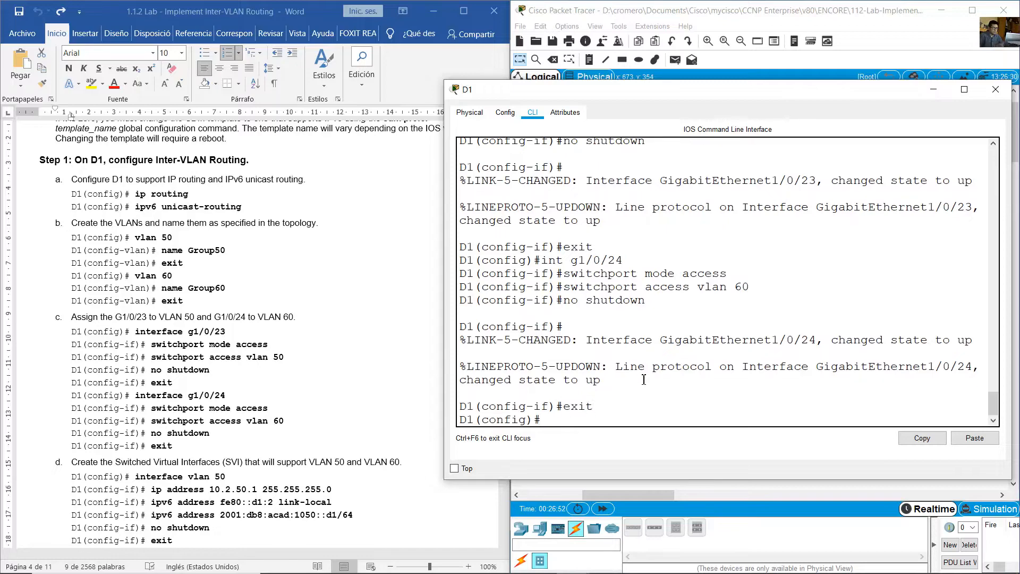
- Review the lab commands for the VLAN 50 and VLAN 60 switched virtual interfaces and D1's addressing in the topology
click(296, 338)
scroll(303, 336, down, 6)
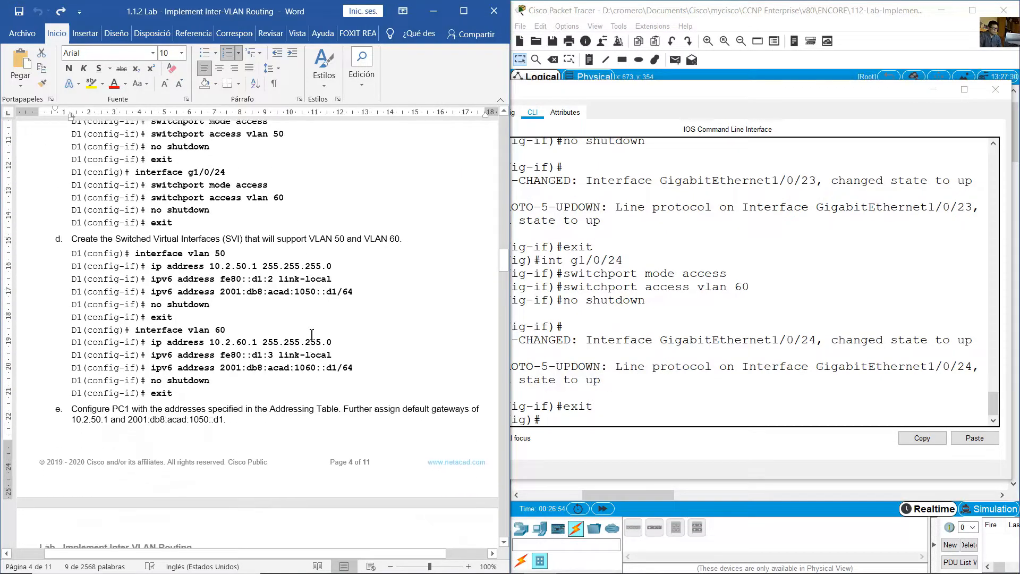
drag(85, 245, 399, 239)
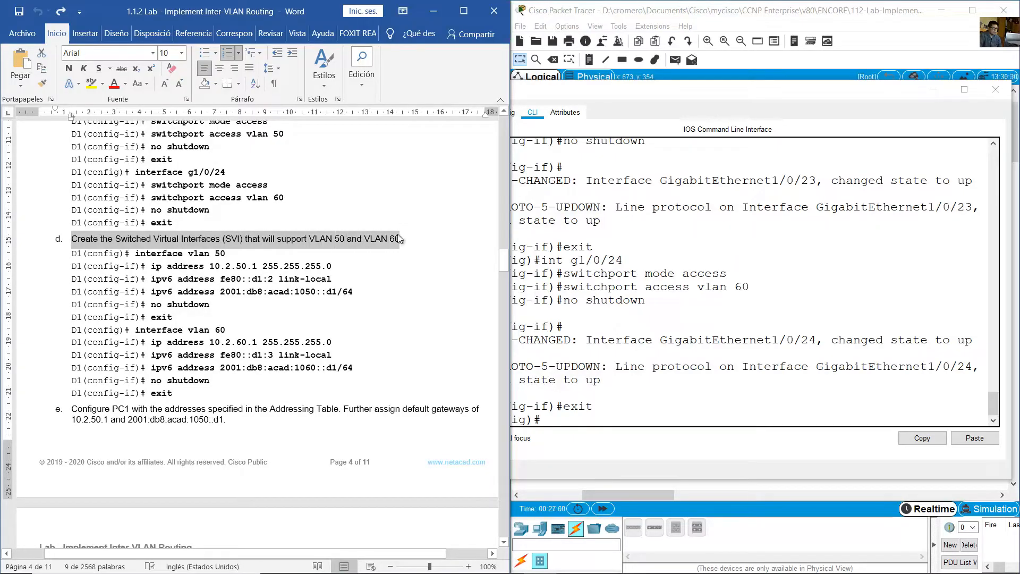
click(650, 13)
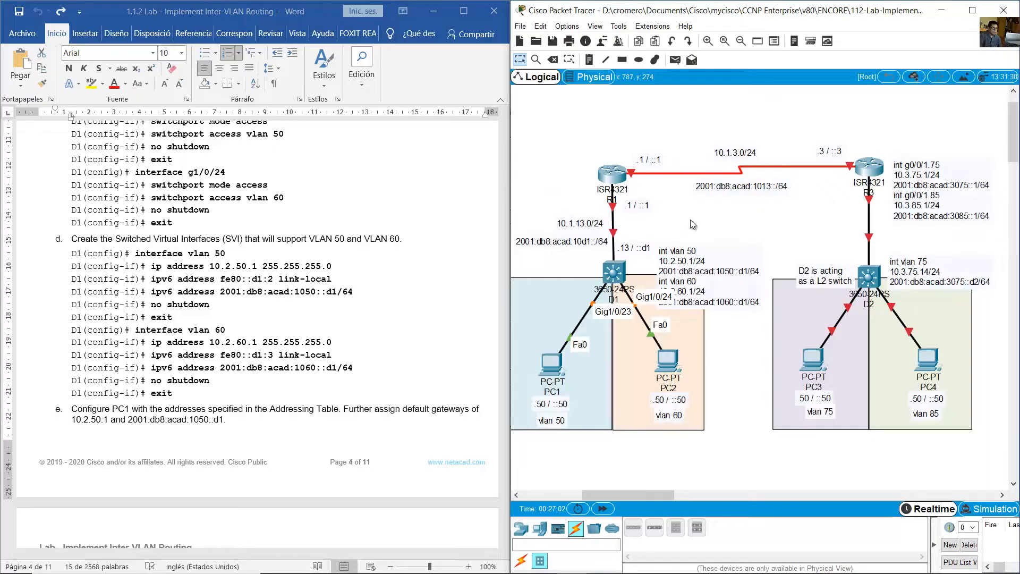
drag(691, 220, 620, 286)
click(562, 264)
click(577, 265)
- Create D1's VLAN 50 switched virtual interface and assign it IPv4 address 10.2.50.1 with mask 255.255.255.0
click(622, 280)
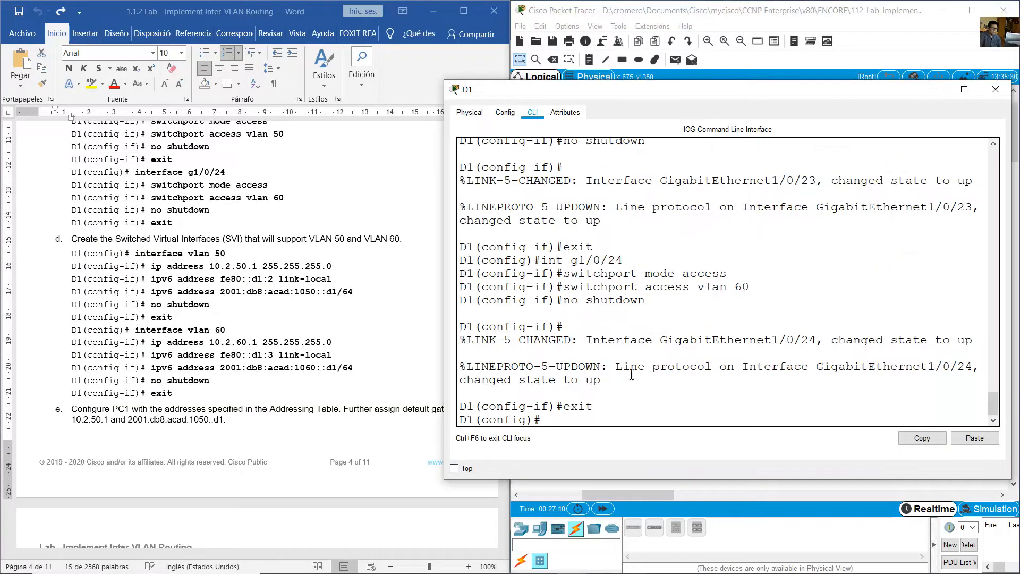
text(int vlan 50)
key(Return)
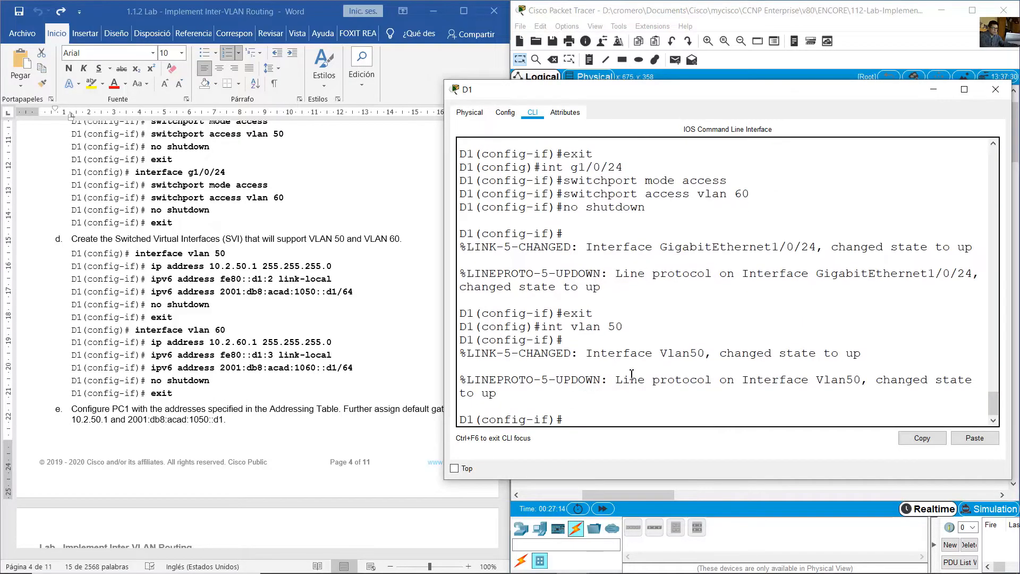
text(ip address 10.2.50.1)
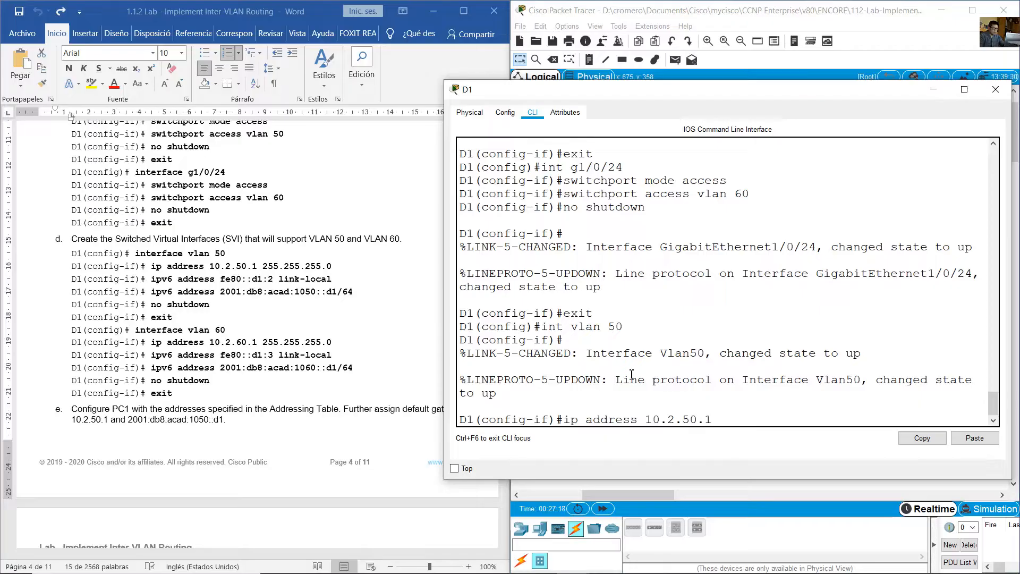
text( 255.255.255.255.0)
key(Return)
- Assign the IPv6 link-local address fe80::d1:2 to D1's VLAN 50 interface
text(ip)
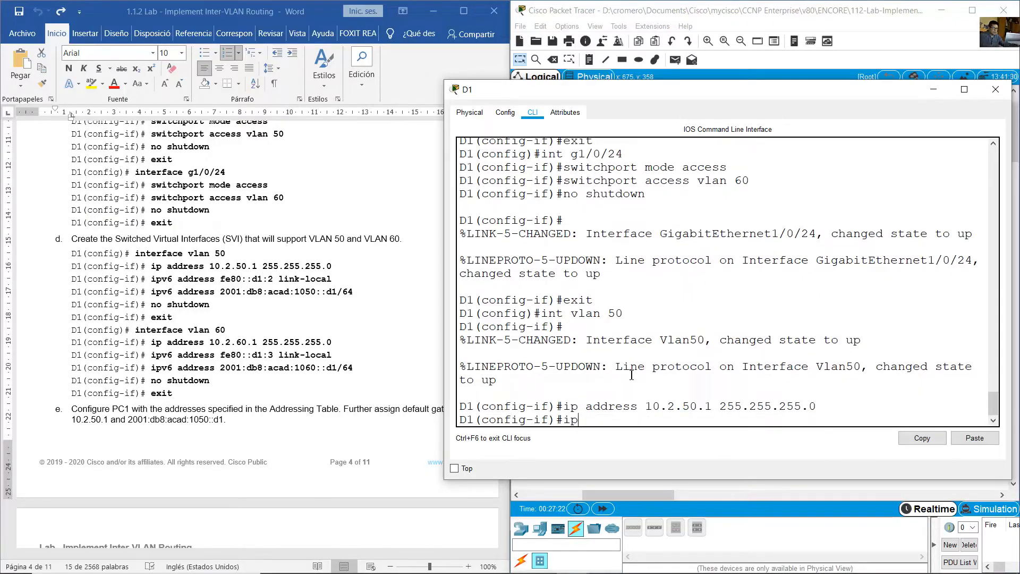
text(v6 address fe80::d)
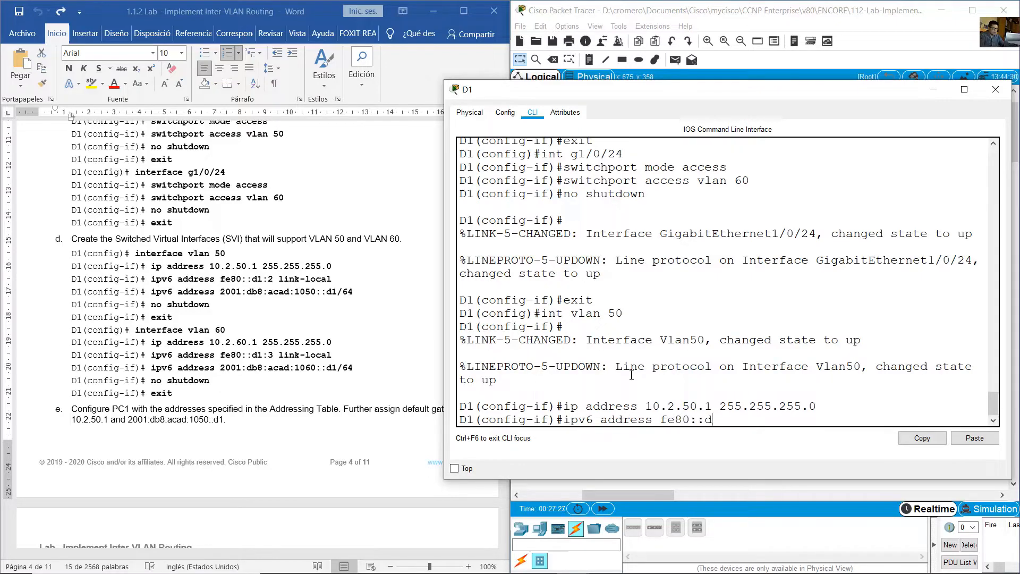
text(1:2 link-loca)
key(Return)
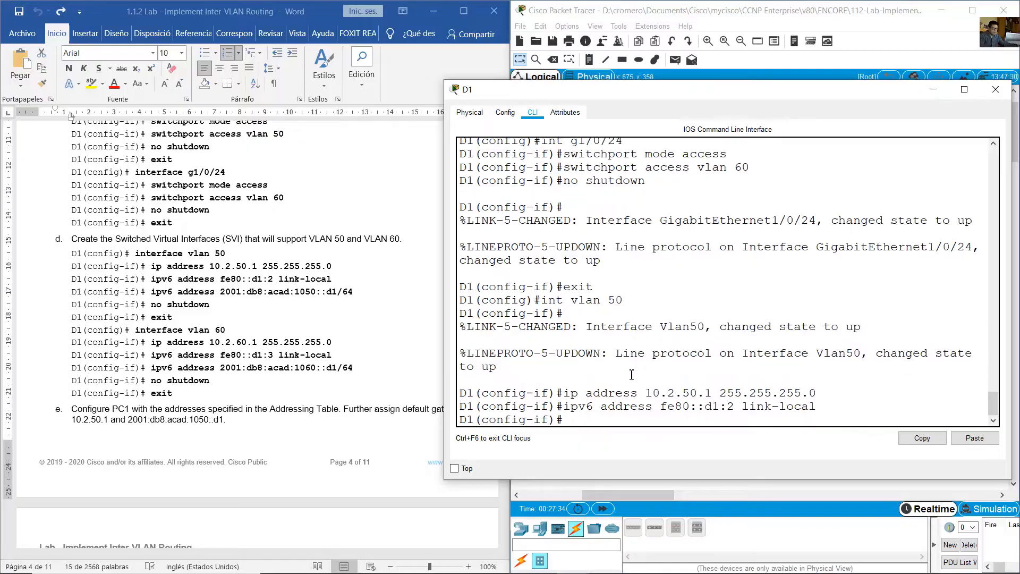
- Assign the IPv6 address 2001:db8:acad:1050::d1/64 to D1's VLAN 50 interface
key(Up)
key(BackSpace)
key(BackSpace)
key(BackSpace)
key(BackSpace)
key(BackSpace)
key(BackSpace)
key(BackSpace)
key(BackSpace)
key(BackSpace)
key(BackSpace)
key(BackSpace)
key(BackSpace)
key(BackSpace)
key(BackSpace)
key(BackSpace)
key(BackSpace)
key(BackSpace)
key(BackSpace)
key(BackSpace)
text(2001:d)
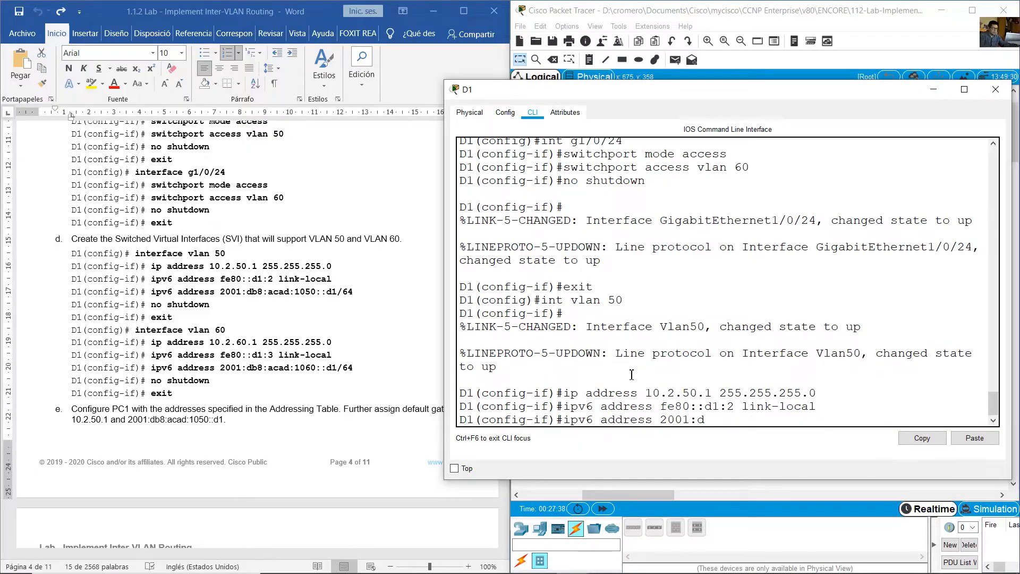
text(b8:acad:1050::d1/64)
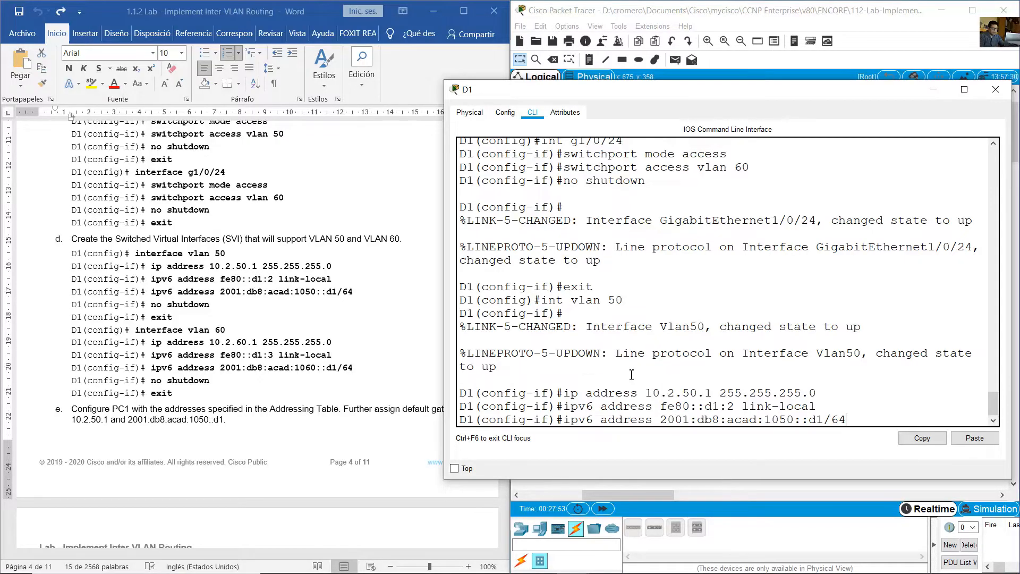
- Submit the pending IPv6 address and enable D1's VLAN 50 interface with no shutdown
key(Return)
text(no shutdown)
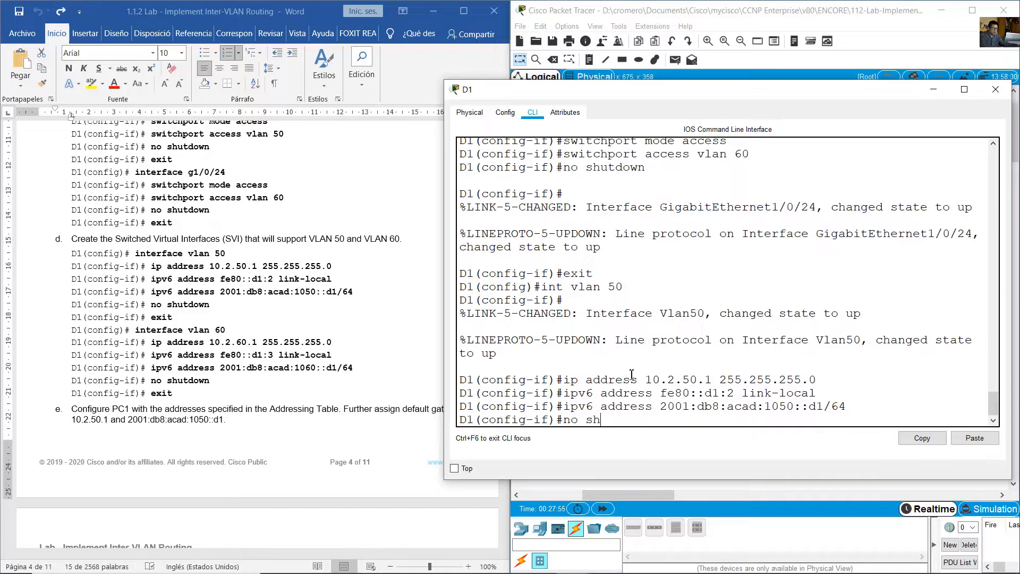
key(Return)
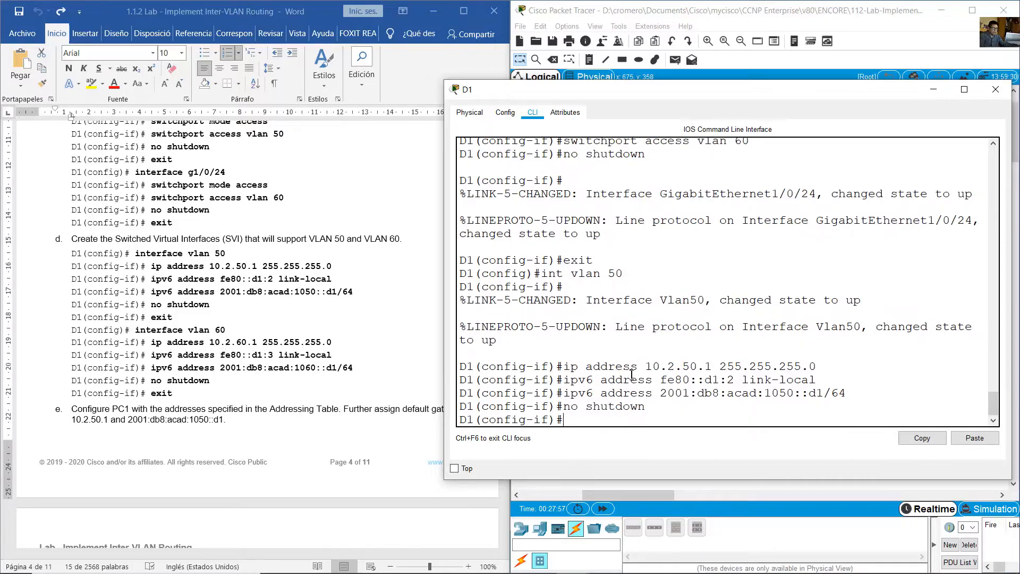
- Create the switched virtual interface for VLAN 60 on D1
key(Up)
key(Up)
key(Up)
key(Up)
key(Up)
key(BackSpace)
key(BackSpace)
text(60)
key(Return)
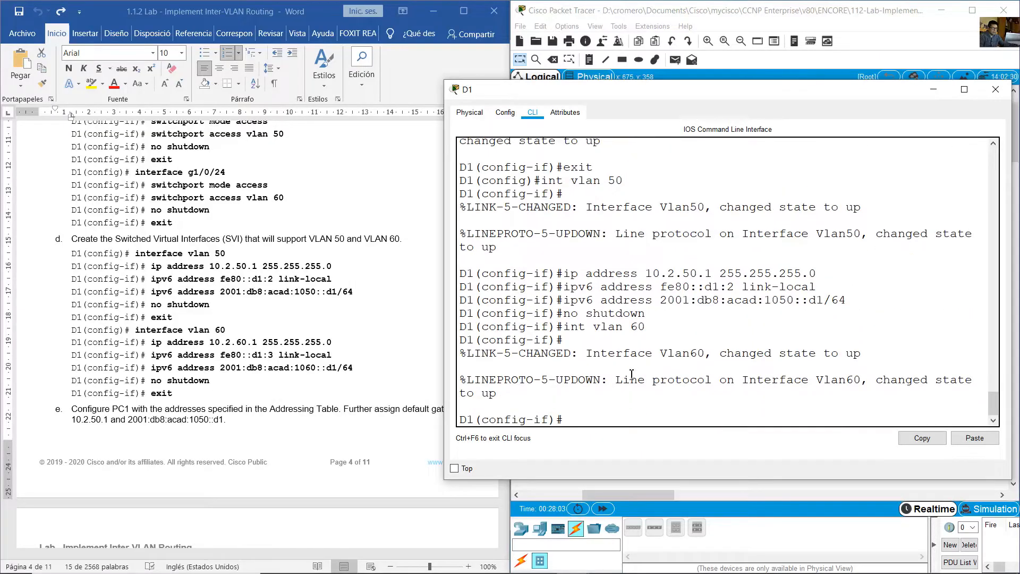
- Assign IPv4 address 10.2.60.1 with mask 255.255.255.0 to D1's VLAN 60 interface
key(Up)
key(Up)
key(Up)
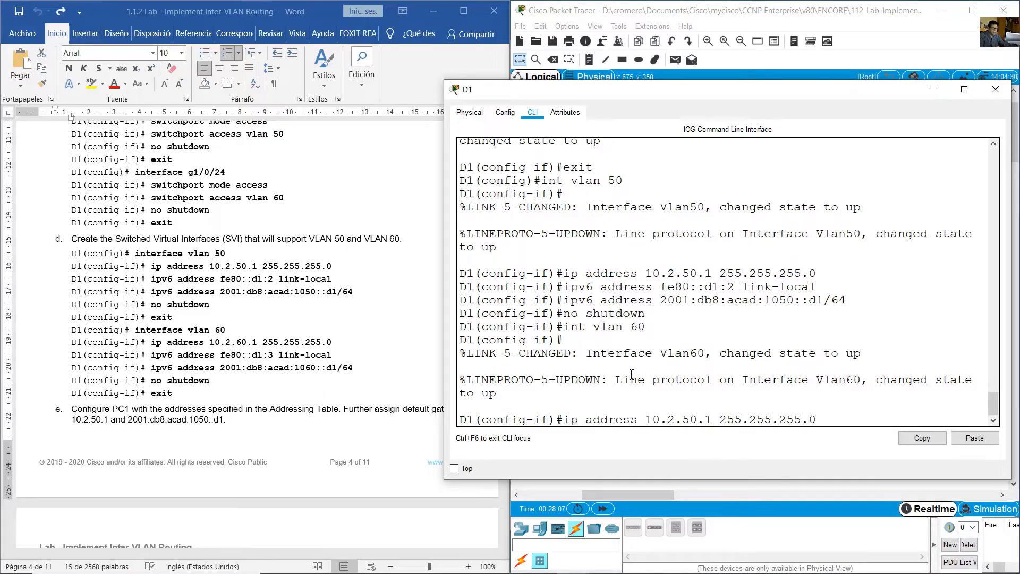
key(BackSpace)
text(6)
key(Return)
- Assign the IPv6 link-local address fe80::d1:3 to D1's VLAN 60 interface
key(Up)
key(Up)
key(Up)
key(Up)
key(Up)
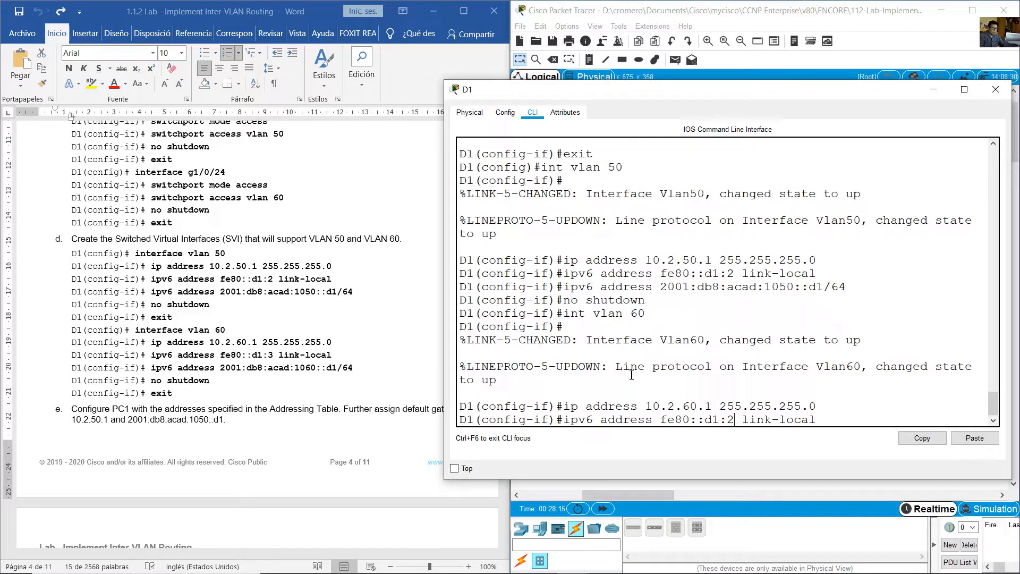
key(BackSpace)
text(3)
key(Return)
- Assign the IPv6 address 2001:db8:acad:1060::d1/64 to D1's VLAN 60 interface
key(Up)
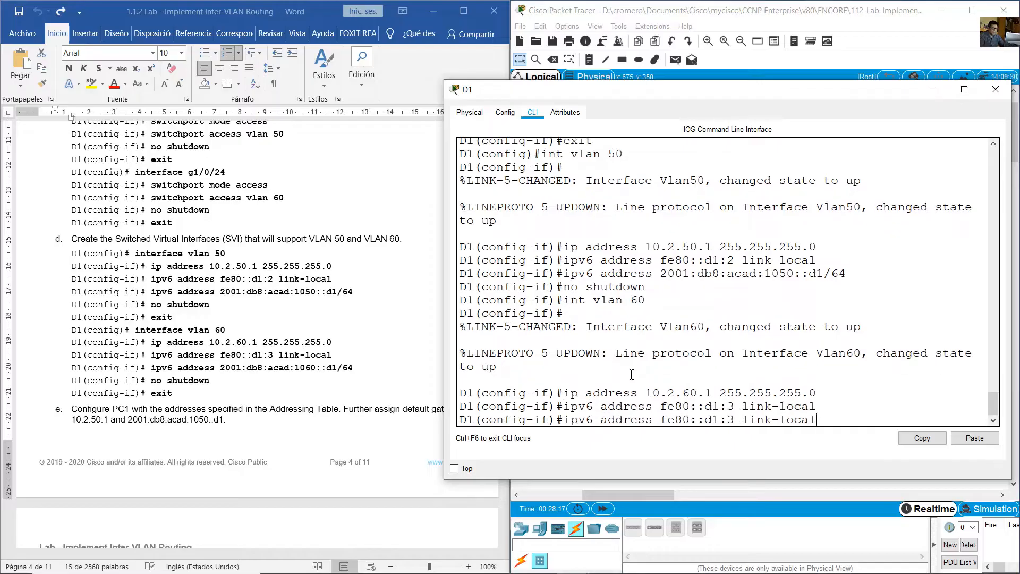
key(Up)
key(Up)
key(Up)
key(Up)
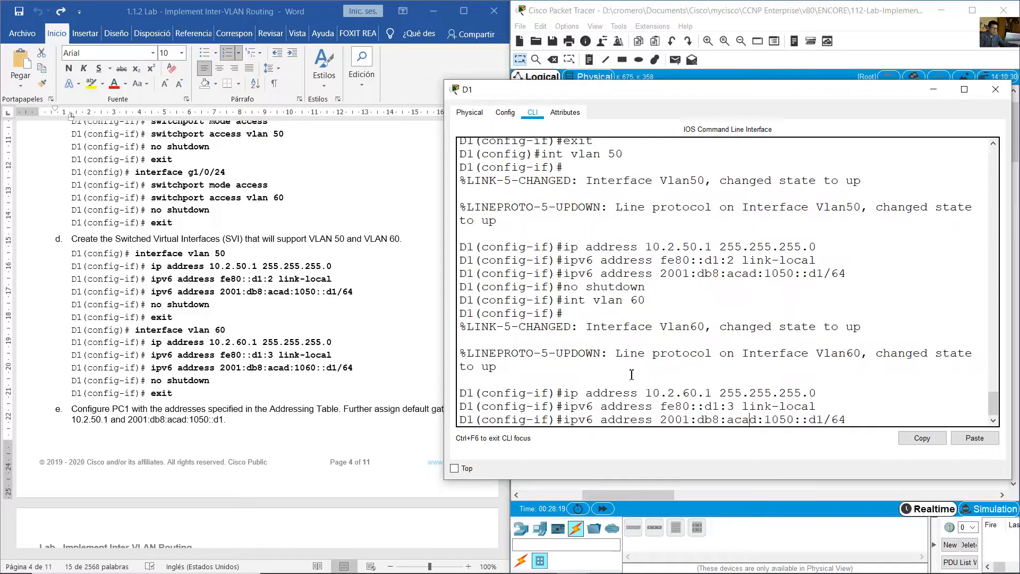
key(Right)
key(Right)
key(Left)
key(Left)
key(Left)
key(BackSpace)
text(6)
key(Return)
- Enable D1's VLAN 60 interface with no shutdown and exit interface configuration mode
key(Up)
key(Up)
key(Up)
key(Up)
key(Up)
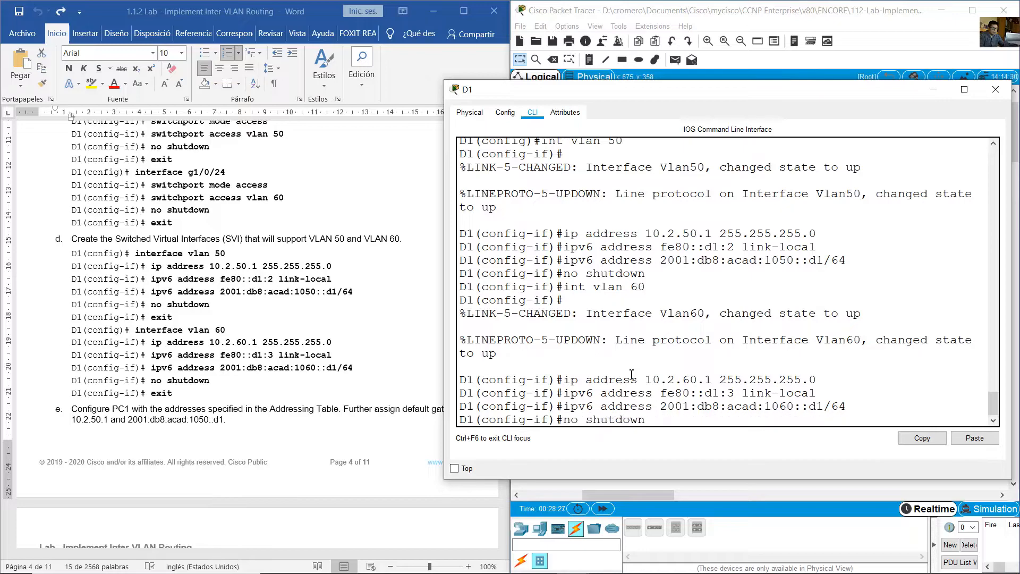
key(Return)
text(exi)
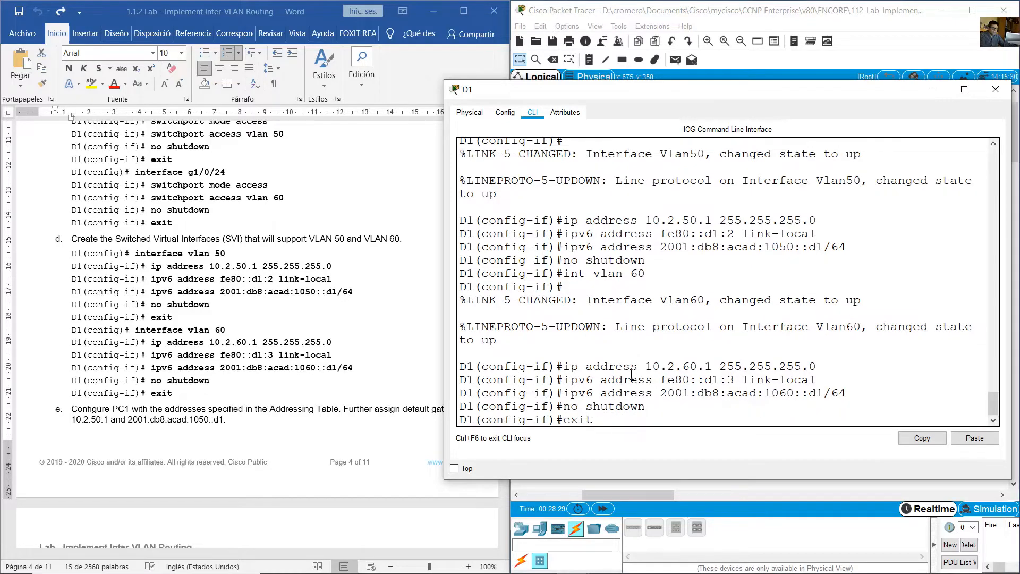
text(t)
key(Return)
- Read the lab's PC1 addressing instruction and open PC1's IP configuration in the topology
click(215, 316)
scroll(222, 326, down, 3)
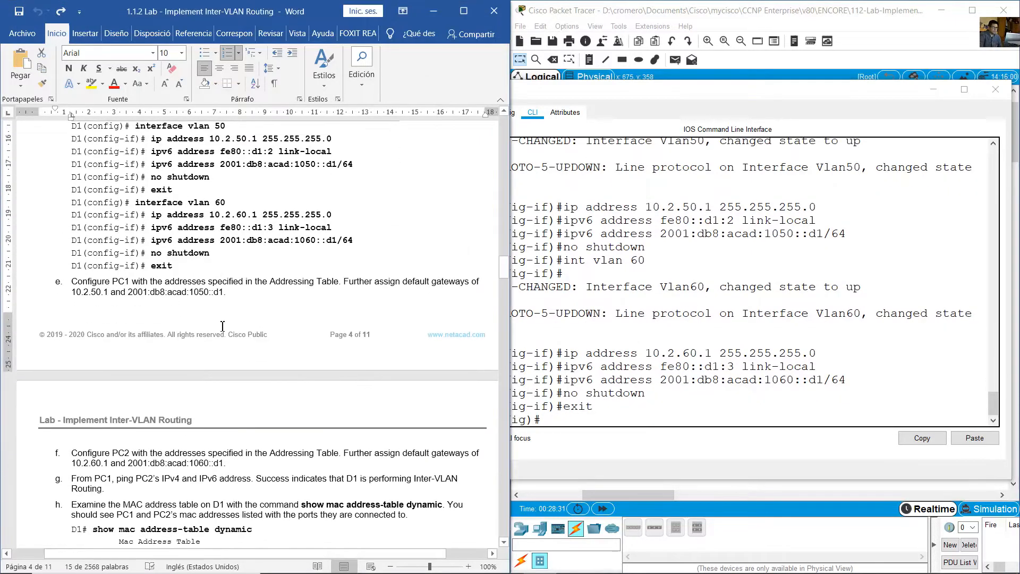
scroll(222, 326, down, 2)
drag(71, 218, 330, 220)
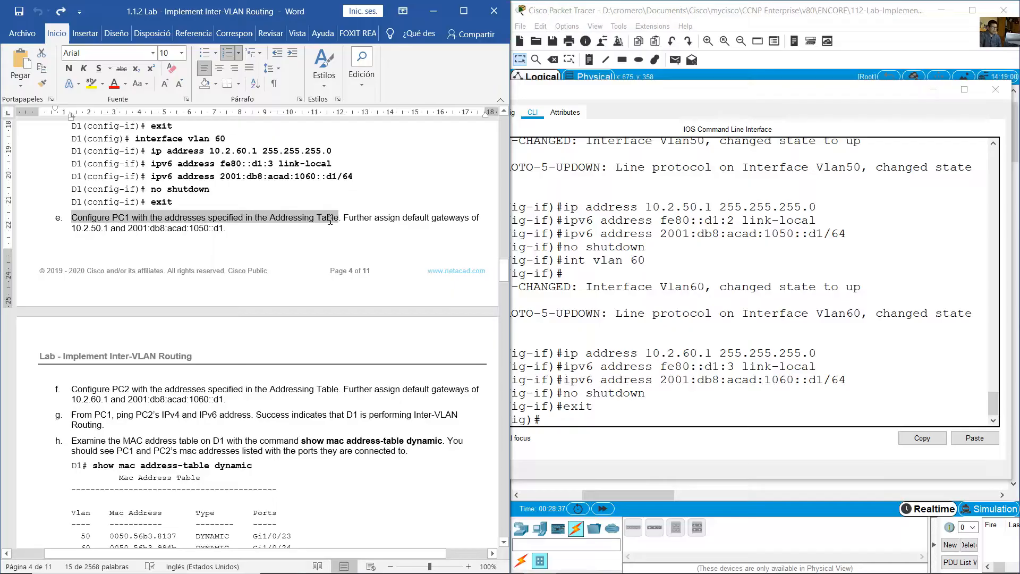
drag(338, 220, 229, 229)
click(705, 3)
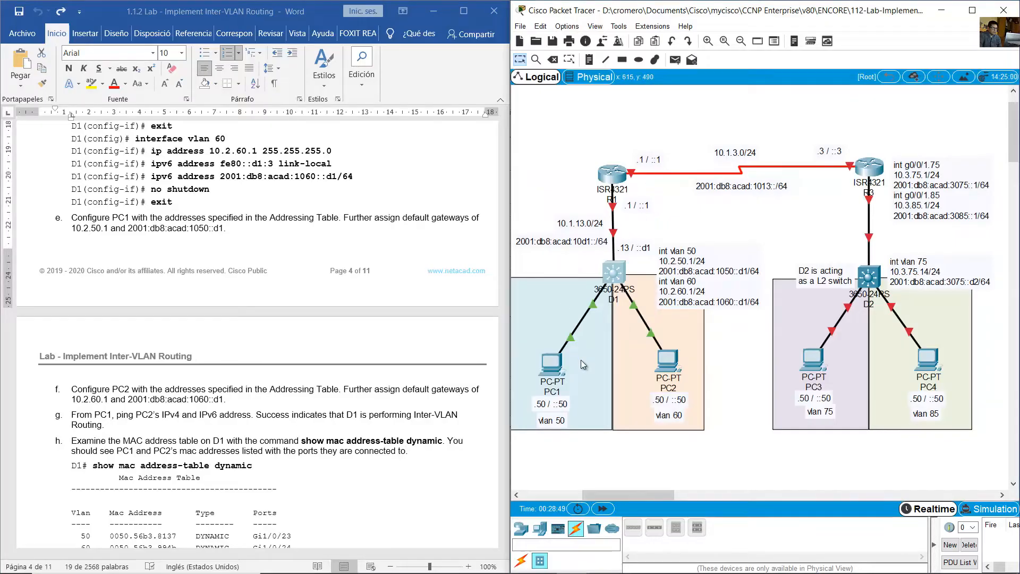
click(551, 363)
drag(532, 134, 699, 108)
click(614, 123)
click(564, 192)
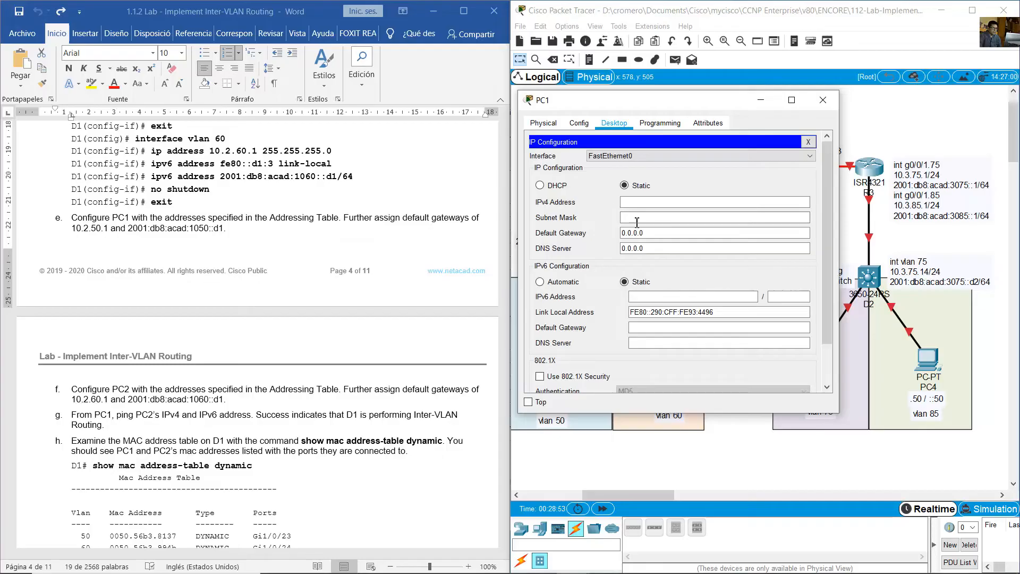
- Set PC1's IPv4 default gateway to 10.2.50.1 and its IPv6 default gateway to 2001:db8:acad:1050::d1
drag(654, 233, 585, 232)
text(10.)
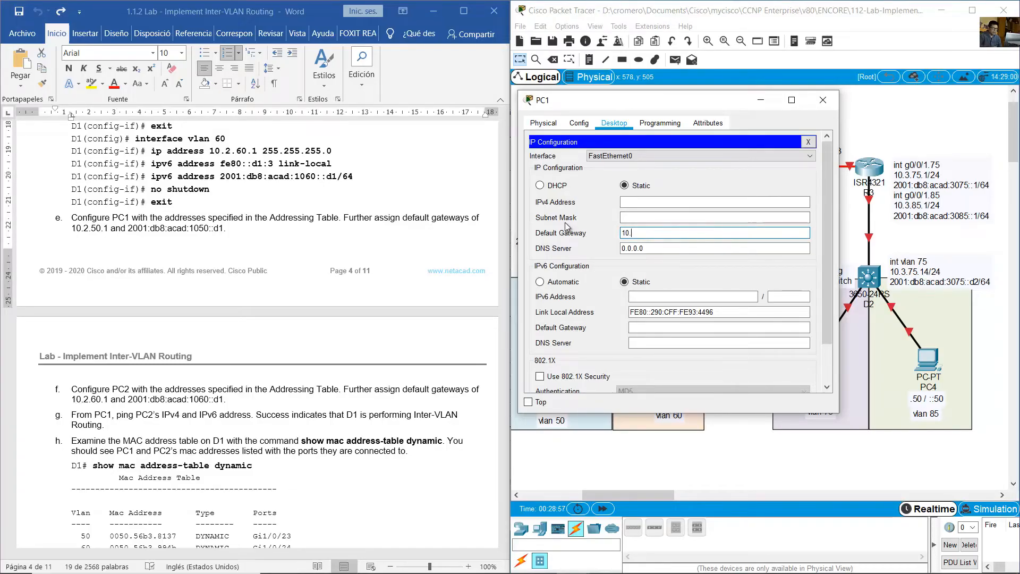
text(2.50.1)
click(641, 328)
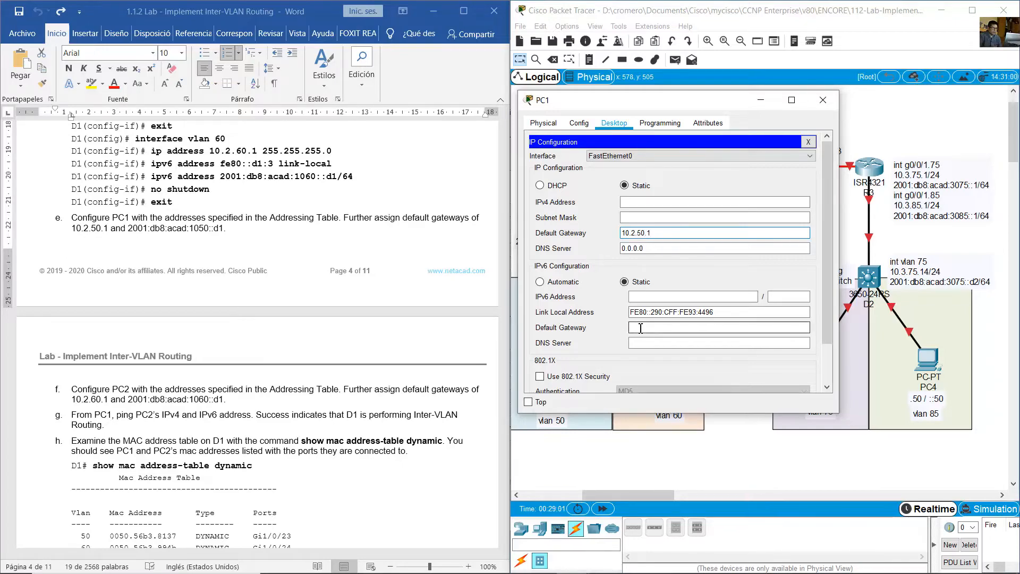
text(2001:db8:ac)
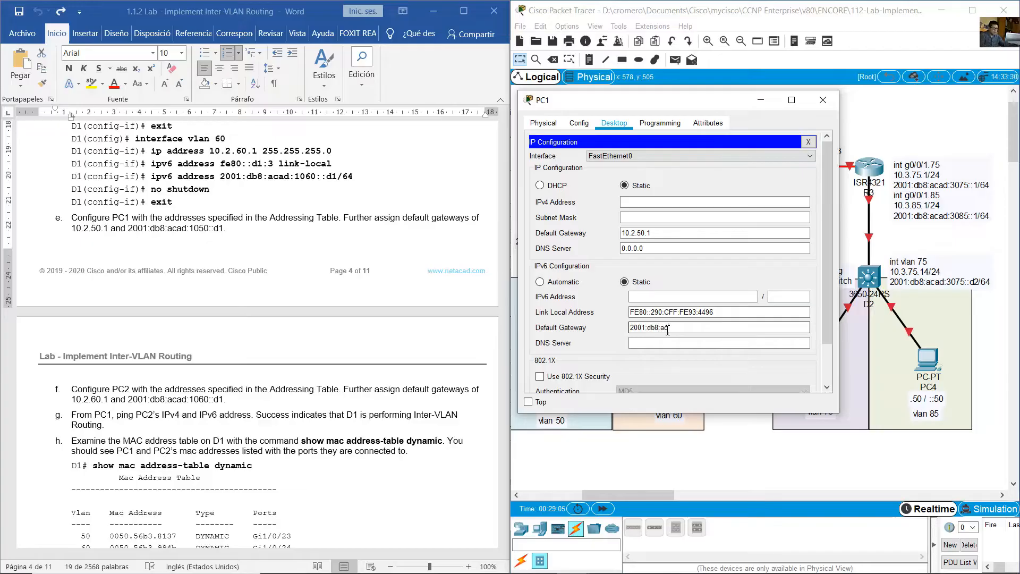
text(ad)
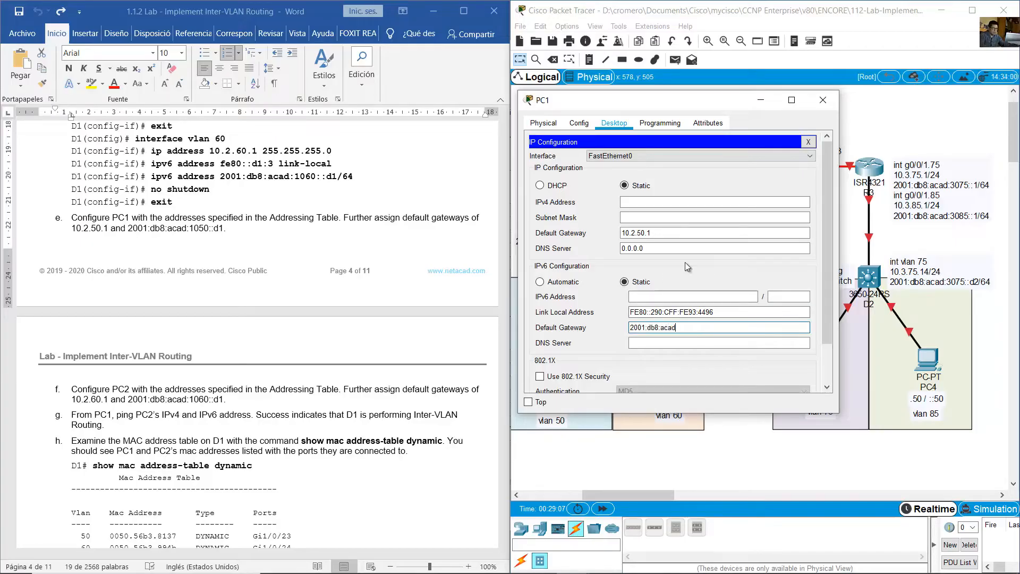
text(:1050::d1)
- Look up PC1 in the lab's addressing table and set its IPv4 address to 10.2.50.50 with subnet mask 255.255.255.0
click(463, 272)
drag(503, 270, 504, 141)
scroll(218, 343, down, 5)
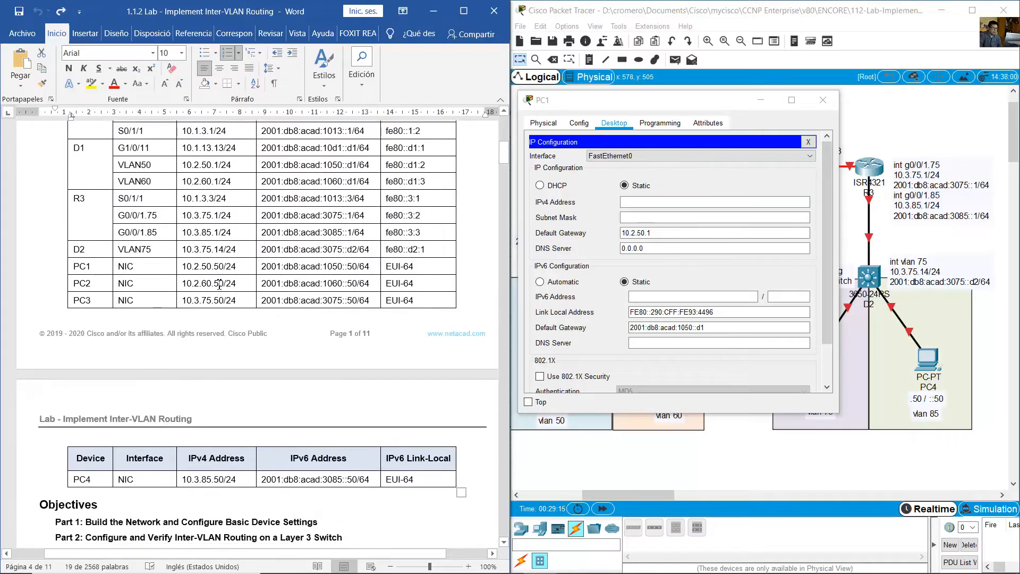
double_click(196, 264)
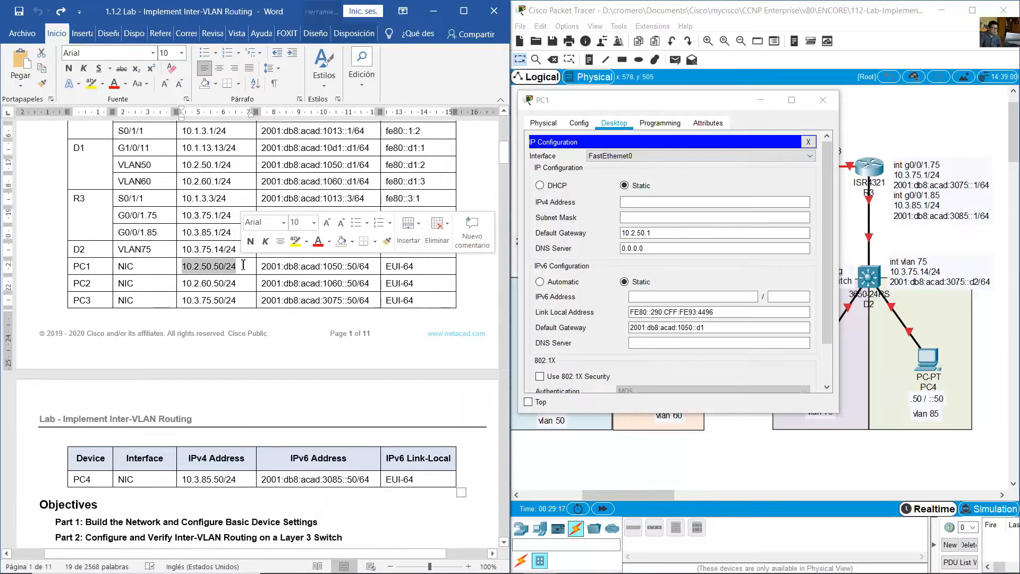
click(701, 202)
text(10.)
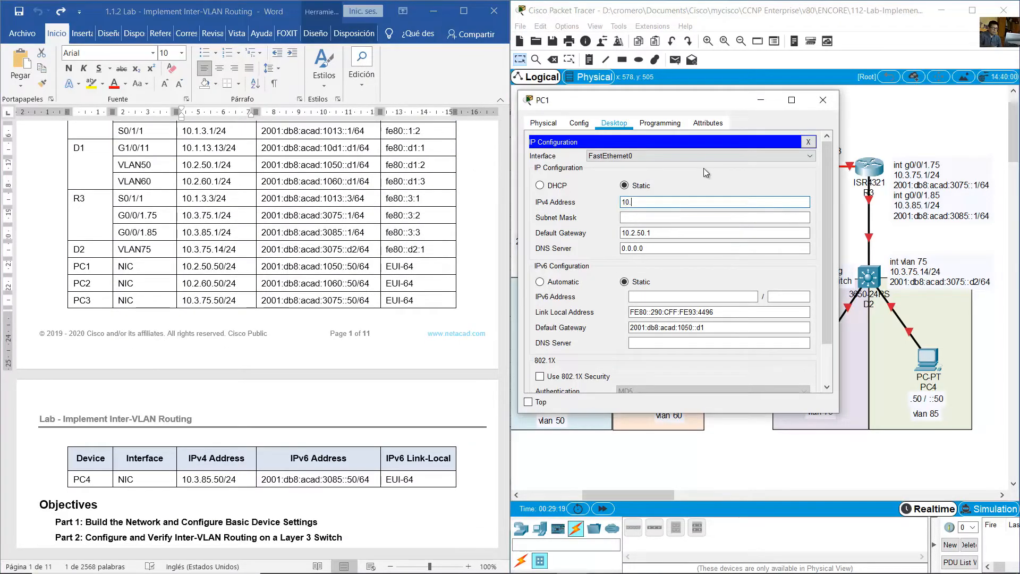
text(2.50.50)
key(Tab)
text(255)
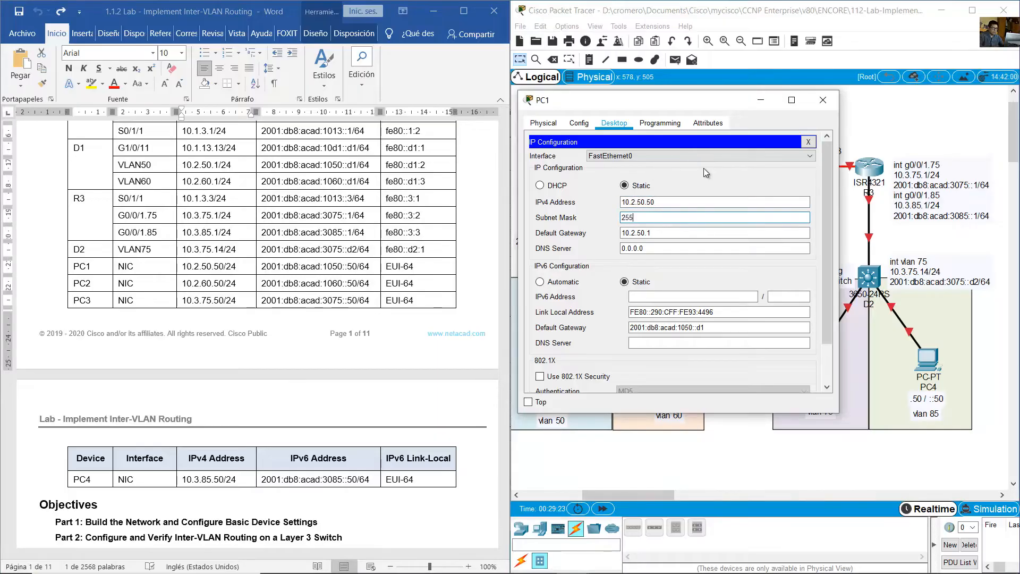
text(.255.255.0)
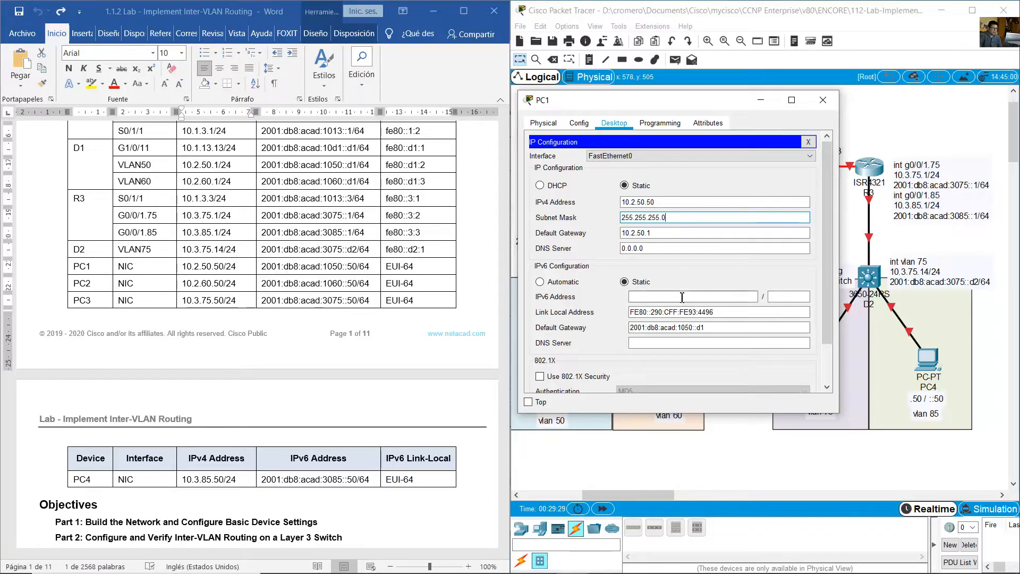
- Set PC1's IPv6 address to 2001:db8:acad:1050::50 with prefix length 64 and close PC1's window
click(331, 282)
drag(262, 267, 362, 266)
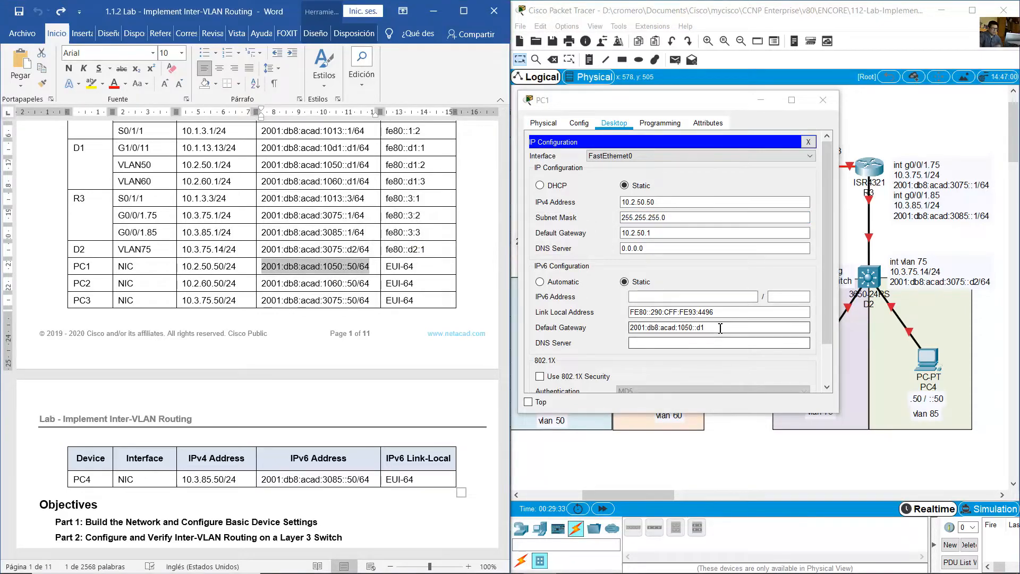
drag(733, 328, 585, 331)
key(ctrl+c)
click(662, 296)
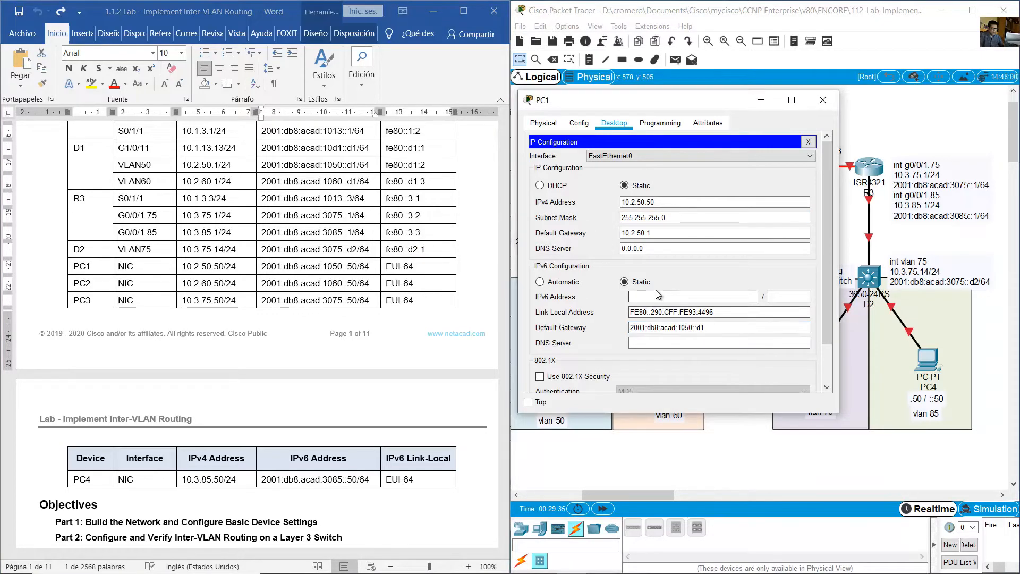
key(ctrl+v)
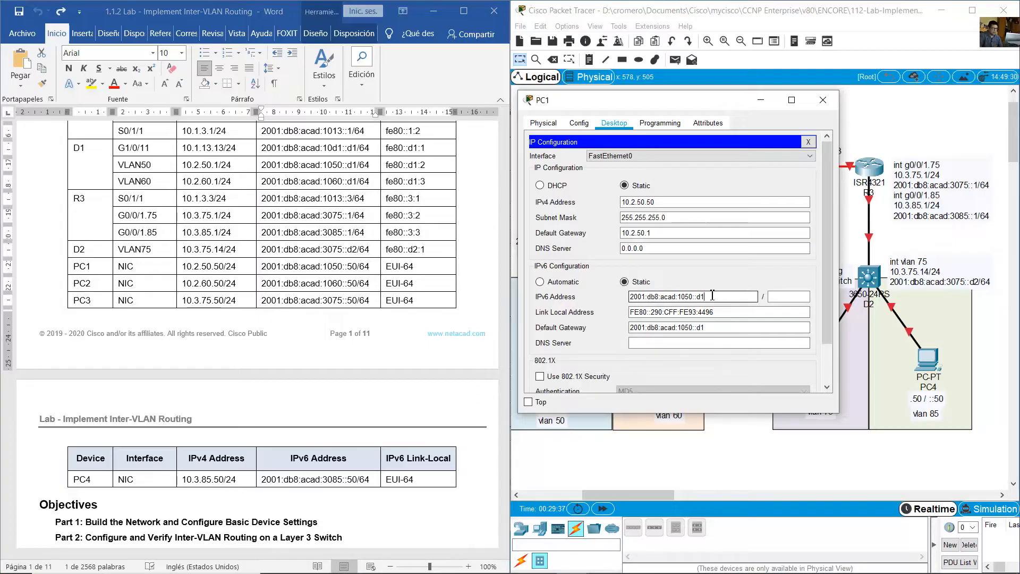
key(BackSpace)
text(50)
click(790, 295)
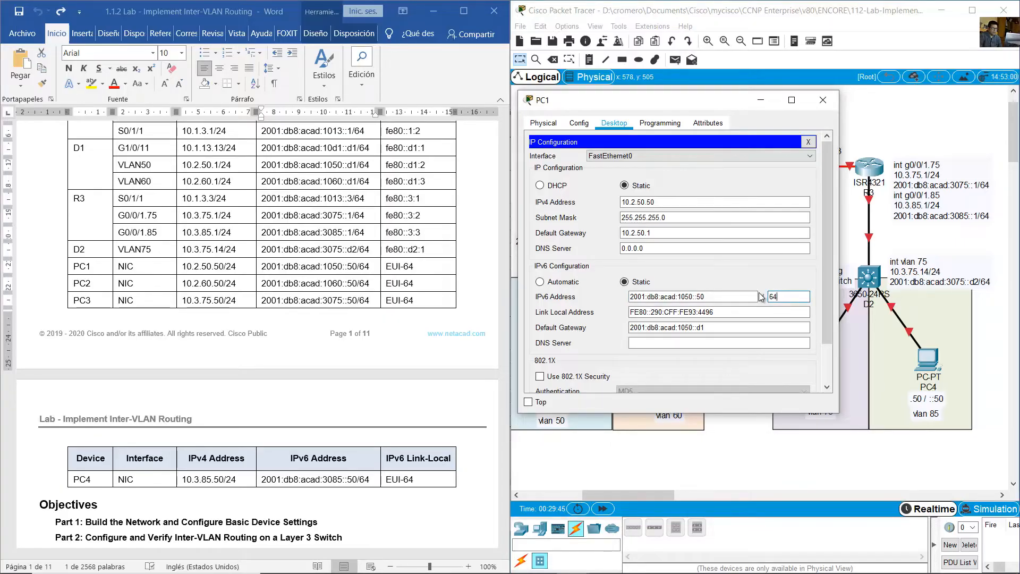
click(824, 101)
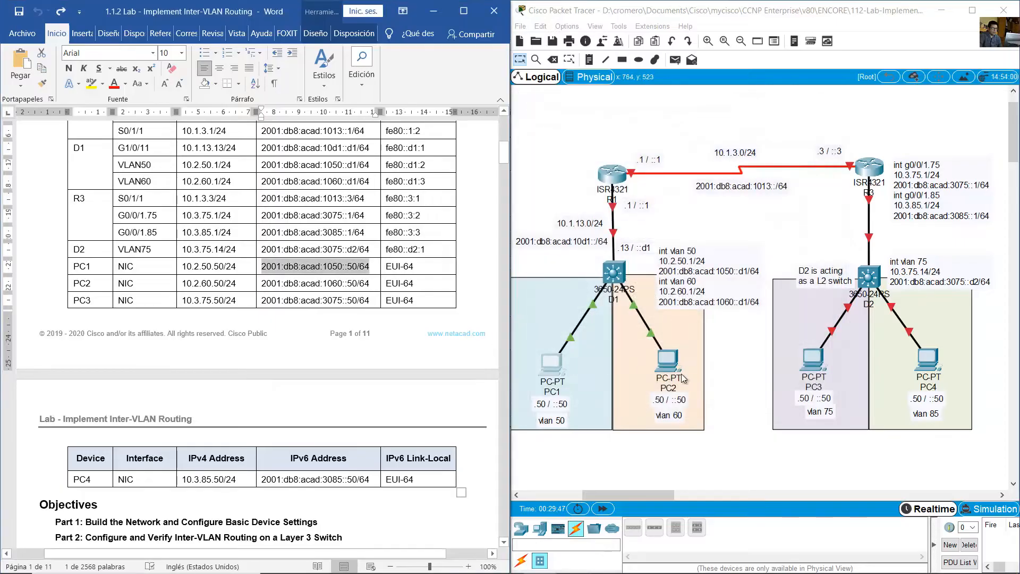
- Open PC2's IP configuration and set its IPv4 address to 10.2.60.50 with subnet mask 255.255.255.0
click(667, 357)
drag(503, 123, 660, 125)
click(601, 145)
click(542, 205)
click(625, 225)
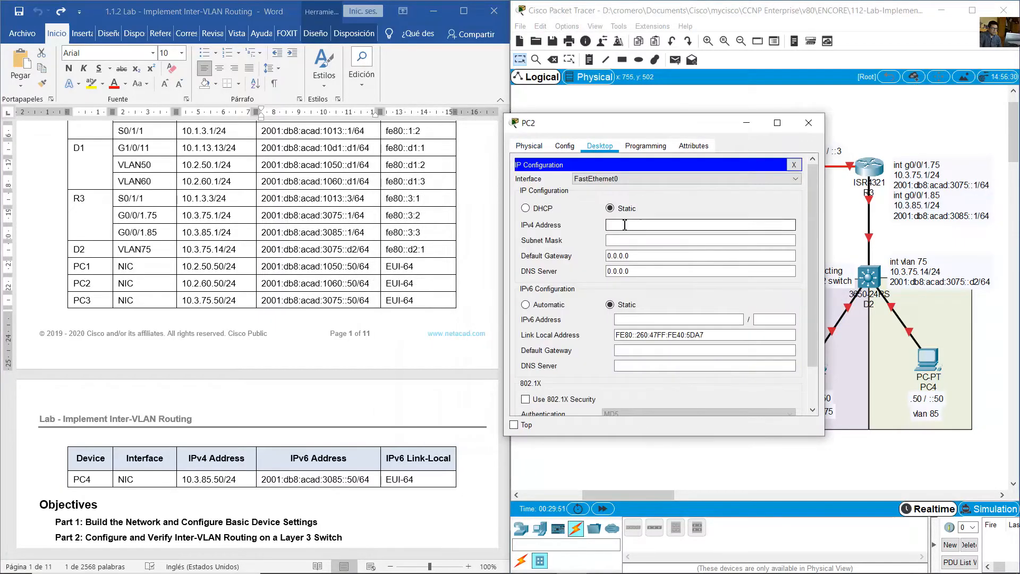
click(194, 284)
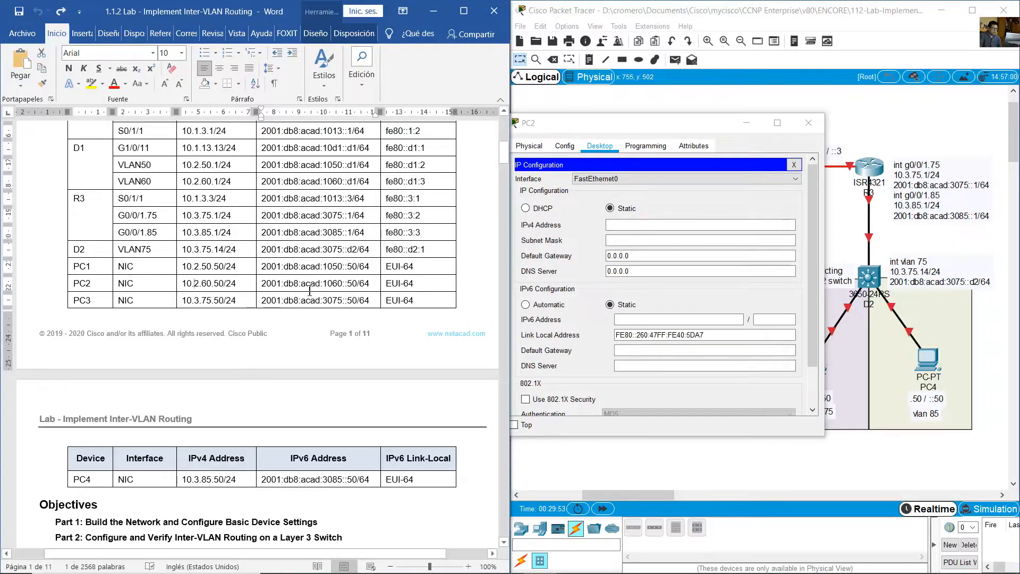
drag(310, 292, 335, 287)
click(638, 222)
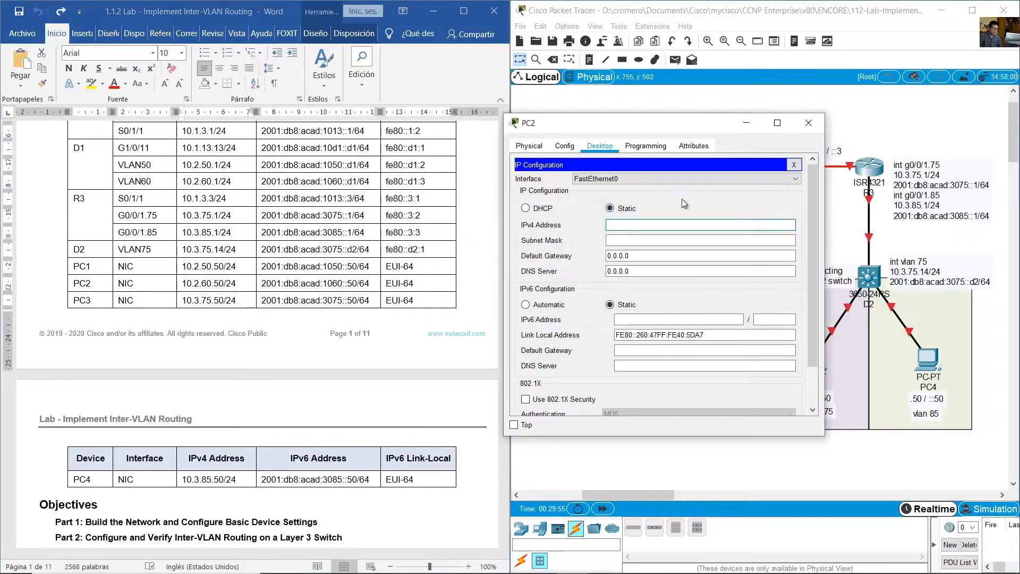
text(10.2.60.50)
key(Tab)
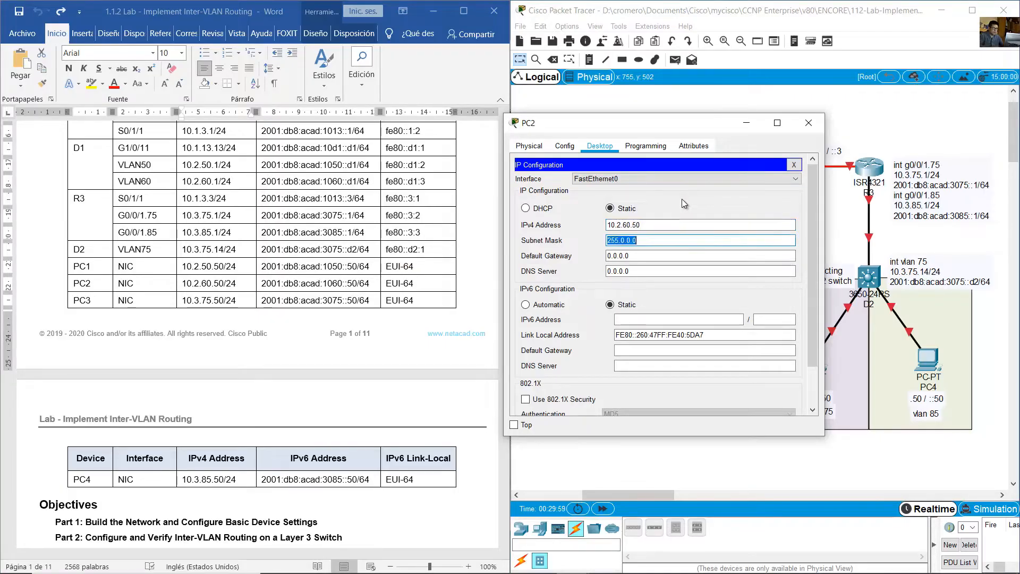
text(255.255.25)
text(5.0)
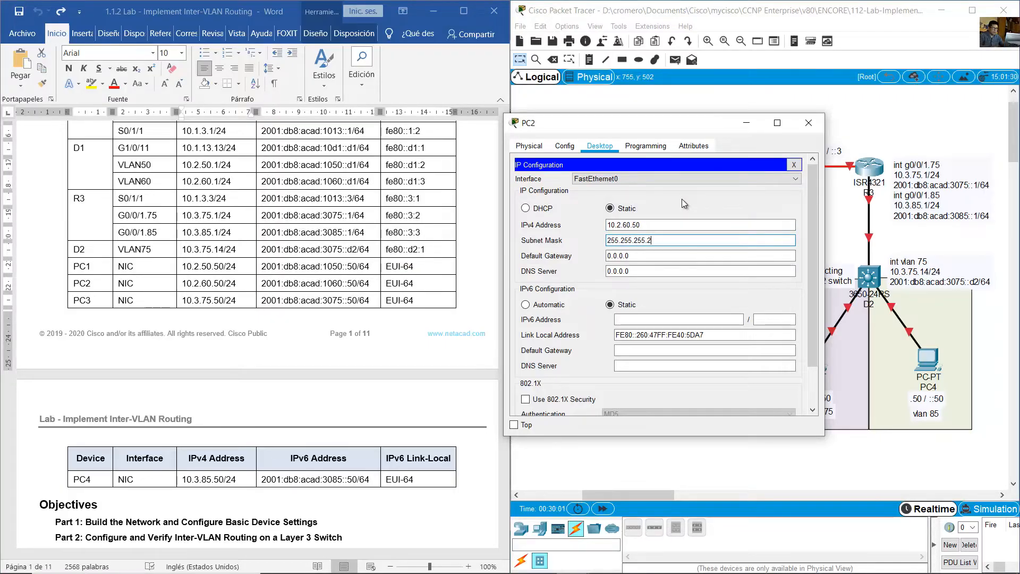
key(Tab)
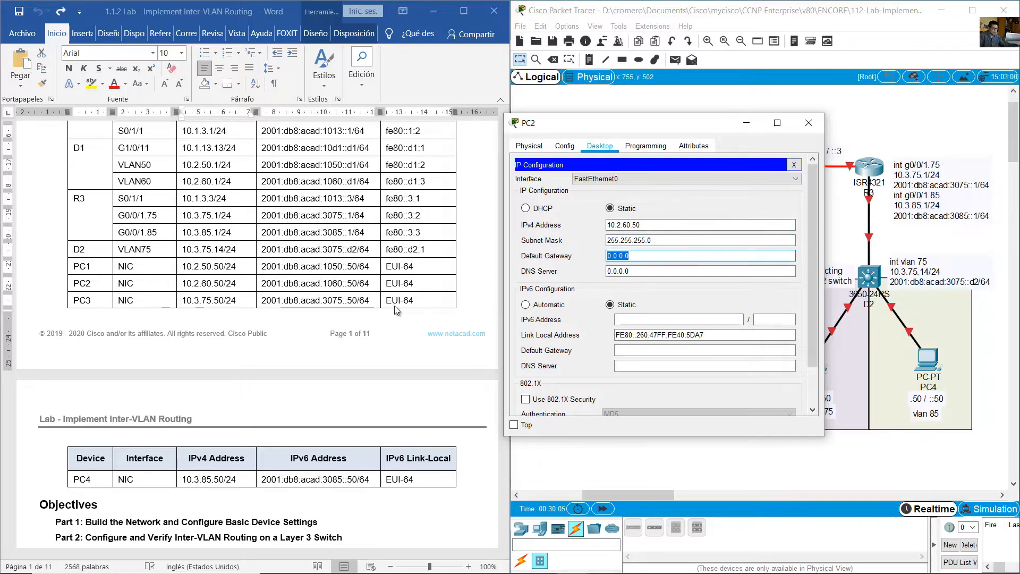
- Set PC2's IPv6 address to 2001:db8:acad:1060::50 with prefix length 64
click(672, 321)
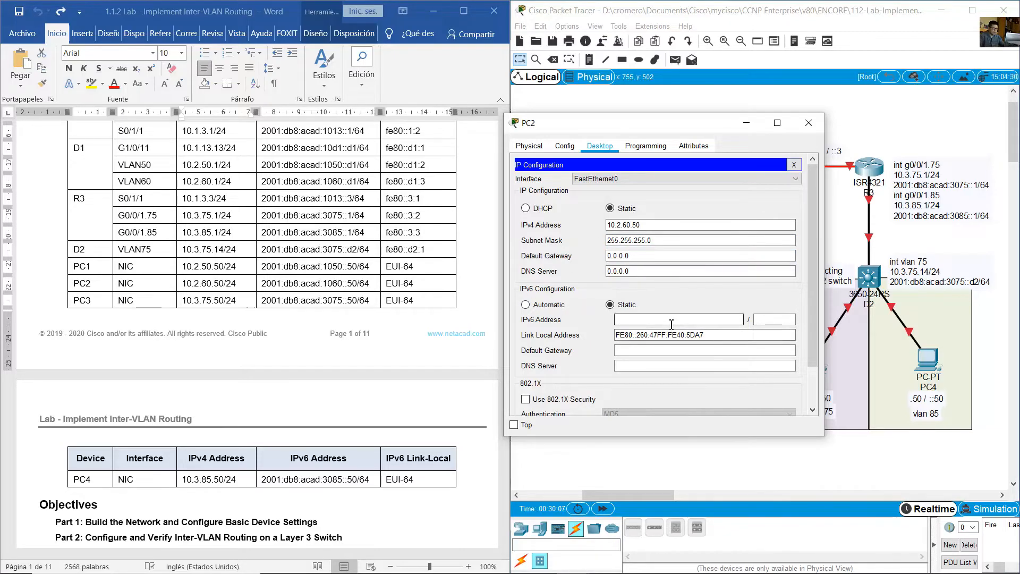
text(2001:db8:acad:1050::d1)
key(Left)
key(Left)
key(Left)
key(Left)
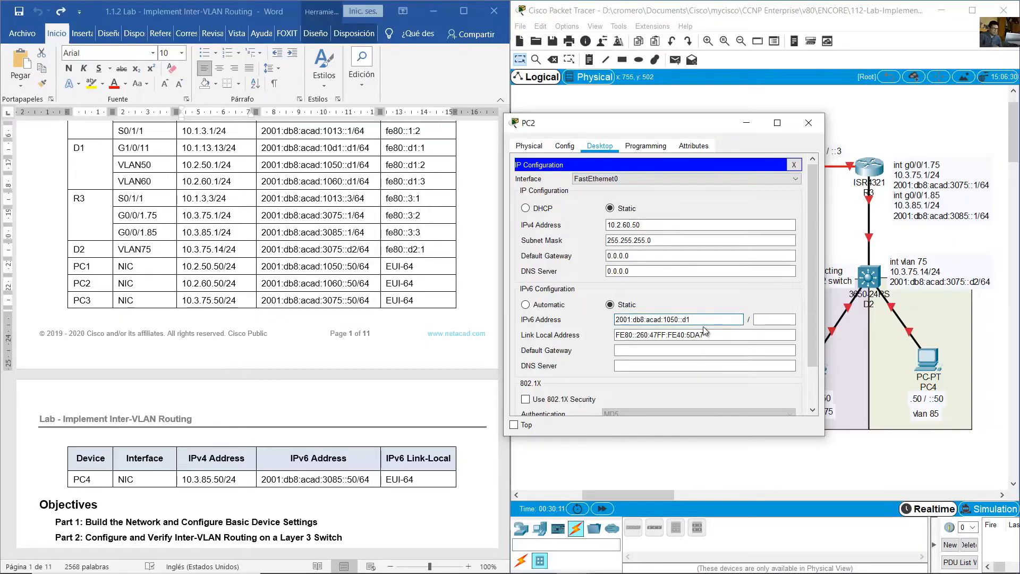
key(BackSpace)
key(Right)
key(Right)
key(Right)
key(BackSpace)
key(BackSpace)
text(50)
key(Tab)
text(64)
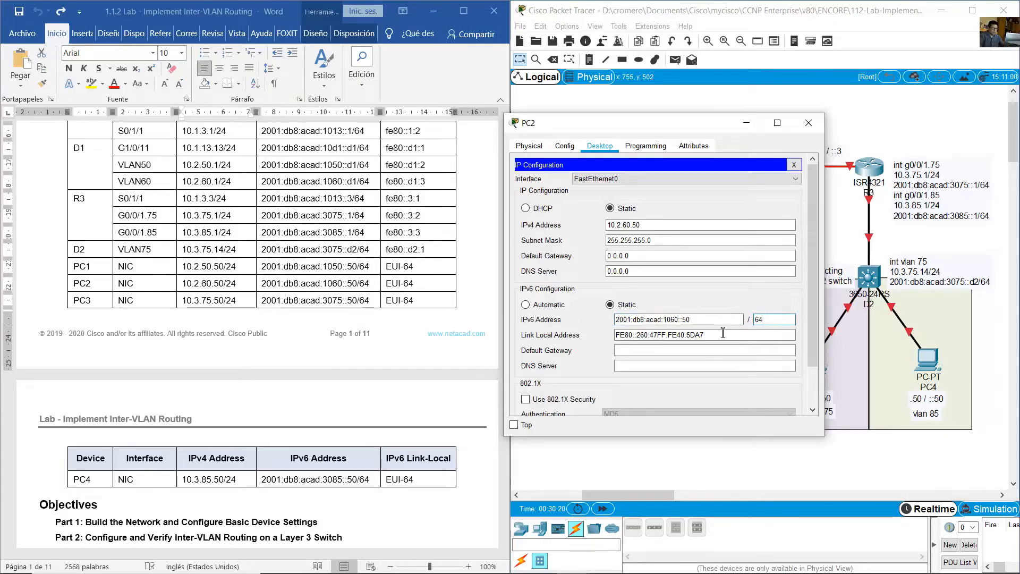
- Look up PC2's default gateways in the lab guide and set its IPv4 default gateway to 10.2.60.1
drag(184, 283, 372, 285)
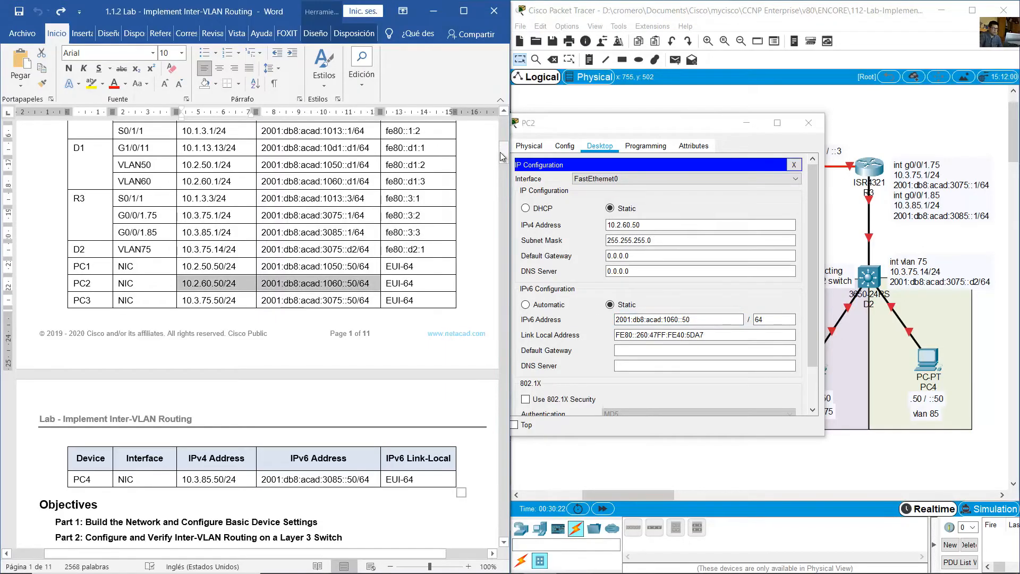
drag(502, 156, 490, 279)
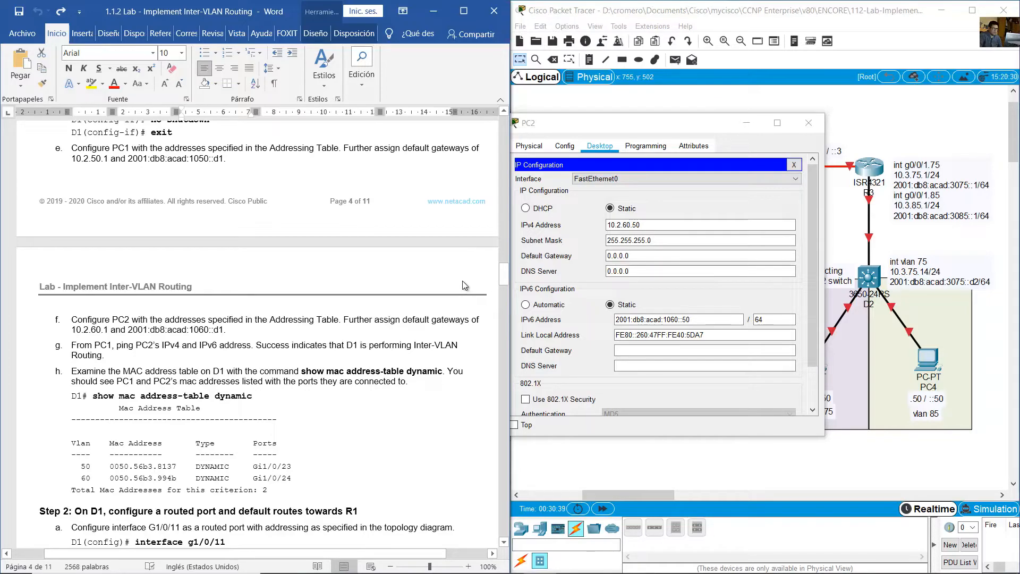
scroll(465, 282, down, 2)
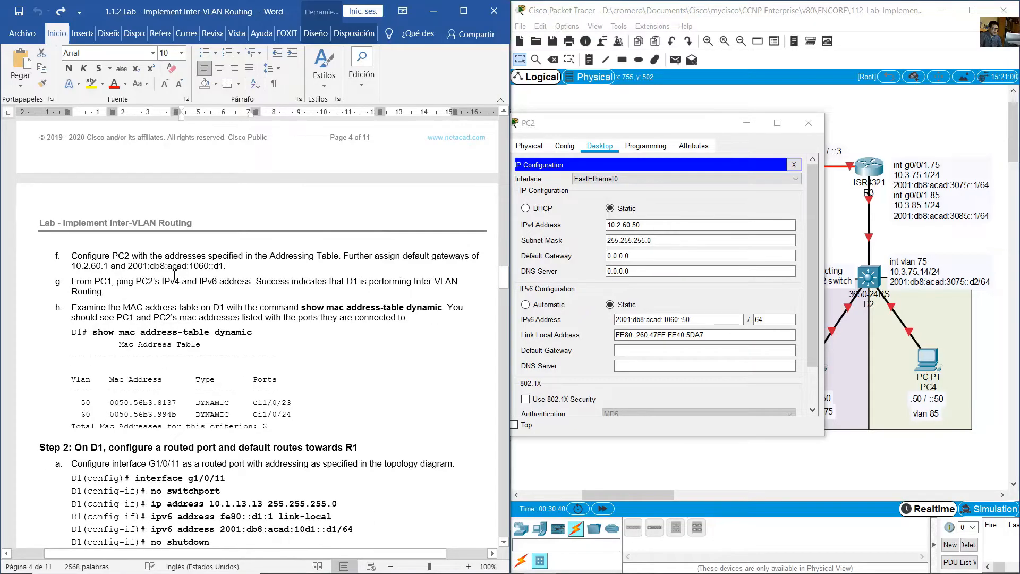
click(168, 266)
drag(118, 254, 228, 267)
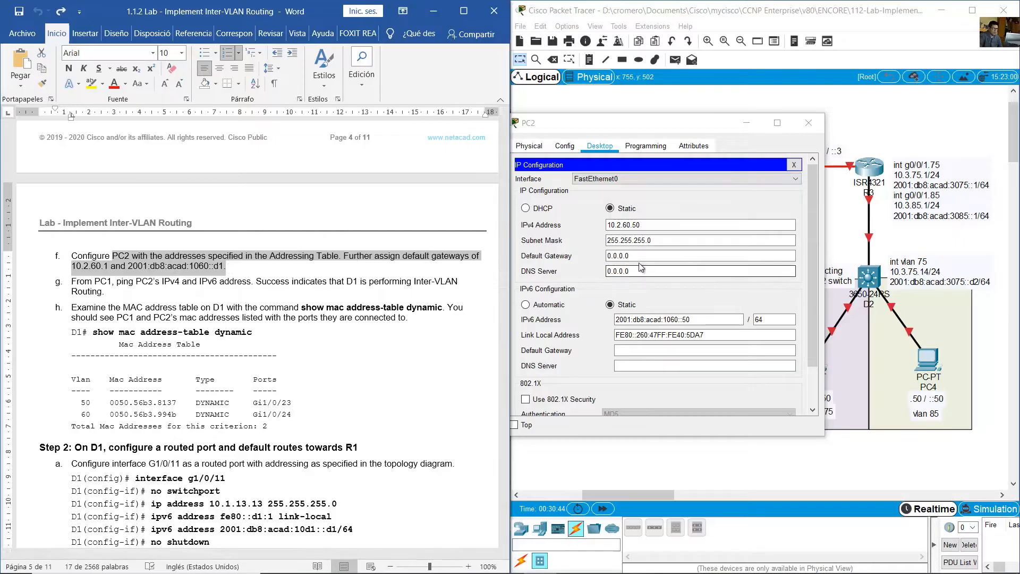
click(592, 256)
drag(591, 256, 576, 257)
text(10.)
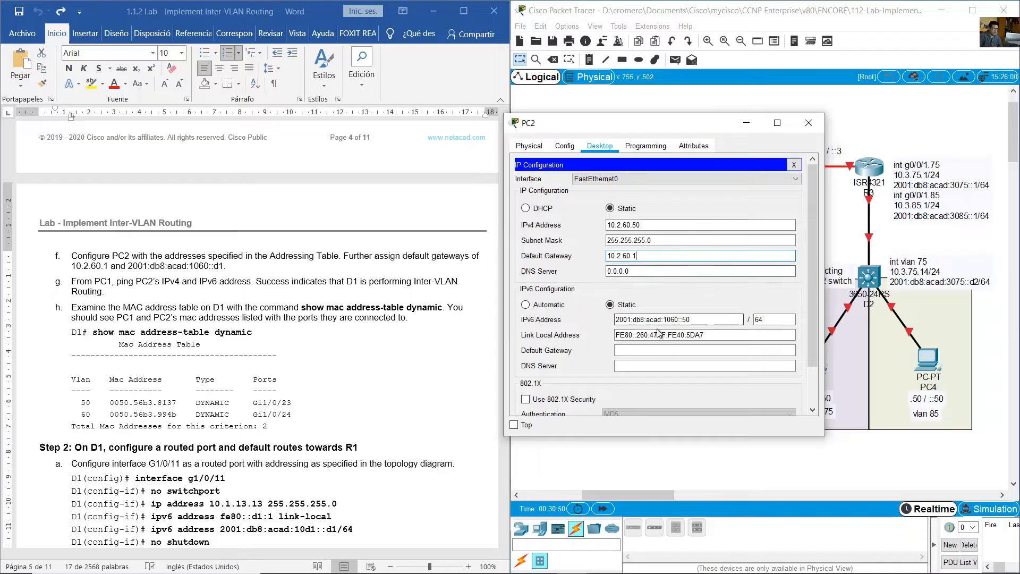
- Set PC2's IPv6 default gateway to 2001:db8:acad:1060::d1 and close PC2's window
click(690, 350)
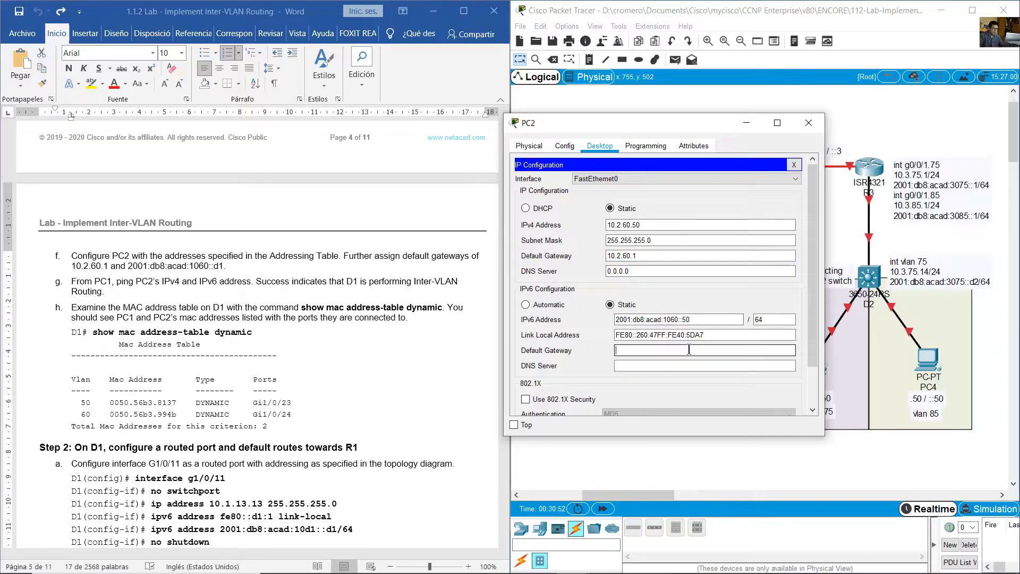
text(2001:db8:acad:1050::d1)
key(Left)
key(BackSpace)
text(6)
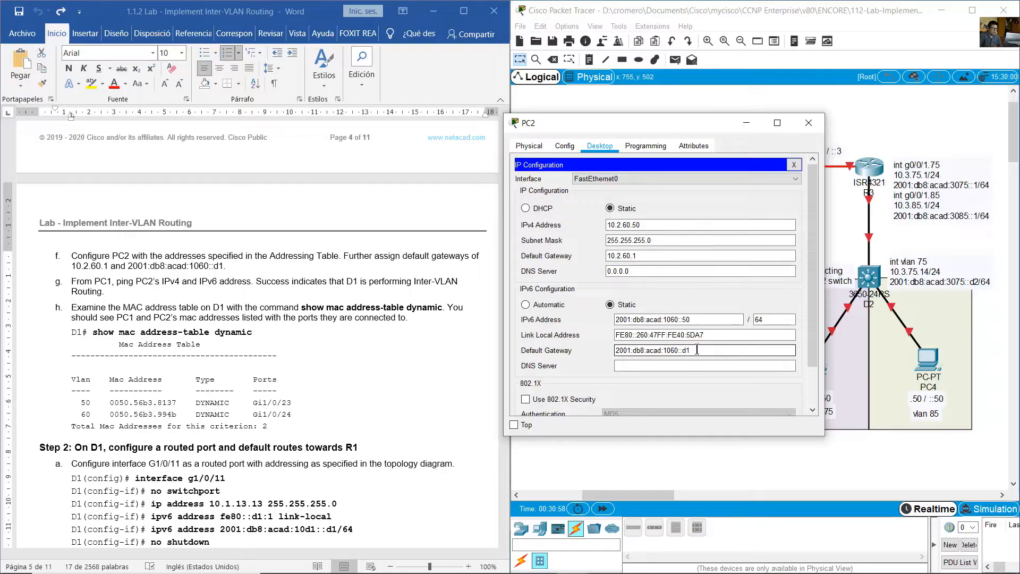
click(808, 124)
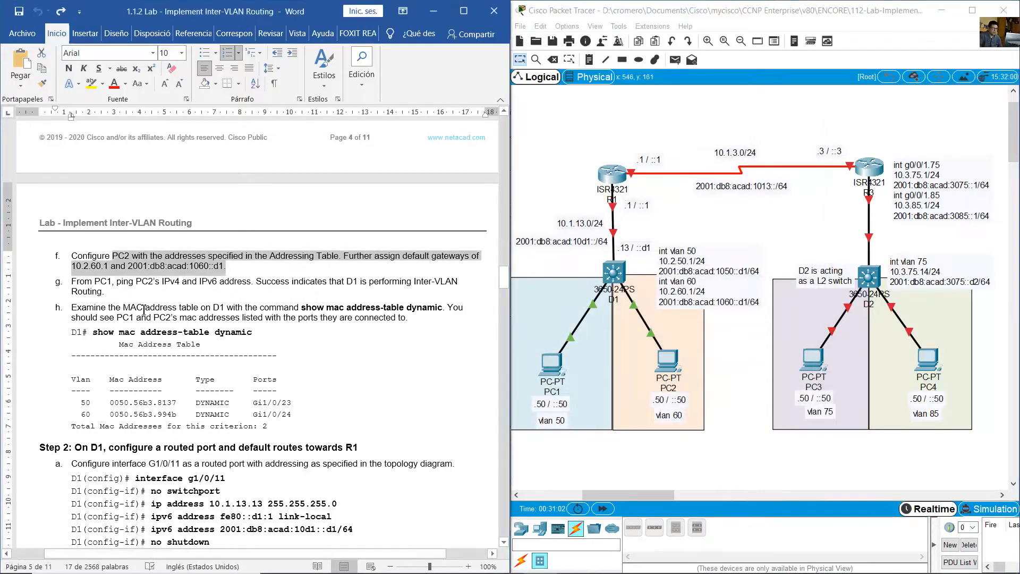
- Find the ping test instruction for PC1 in the lab guide and bring up PC1's command prompt
click(160, 308)
scroll(168, 303, down, 3)
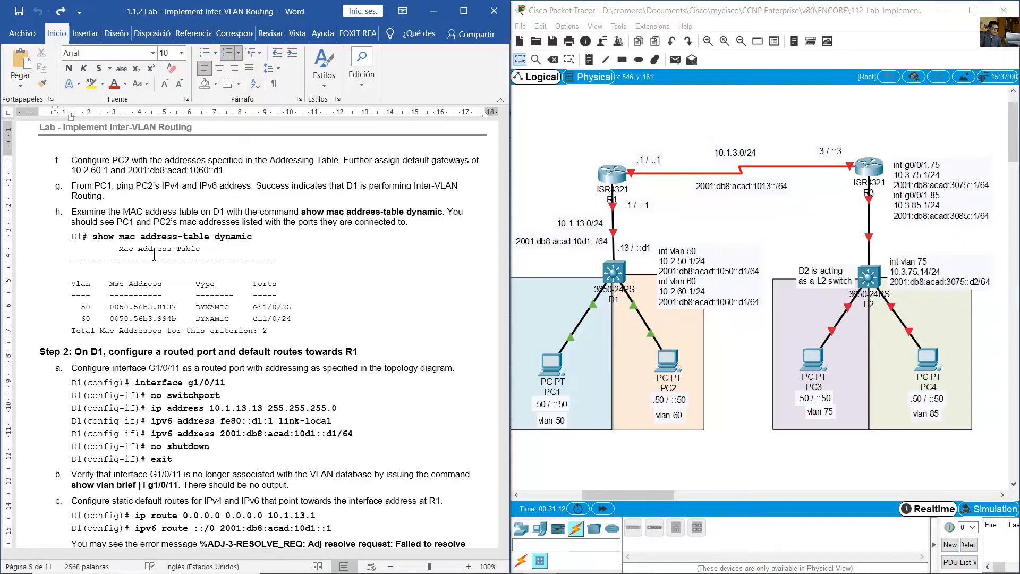
drag(71, 186, 106, 196)
click(587, 443)
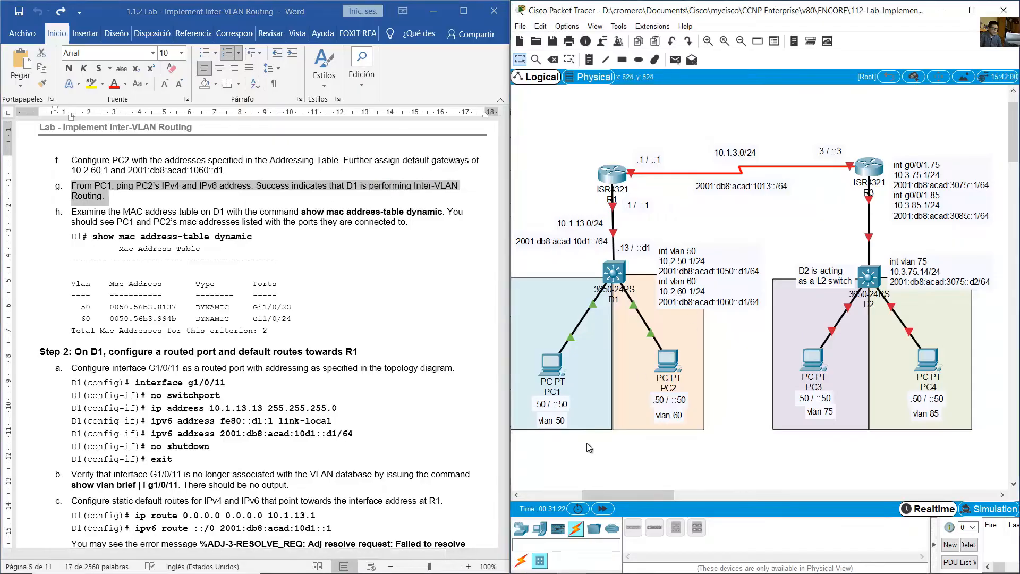
click(560, 364)
click(578, 201)
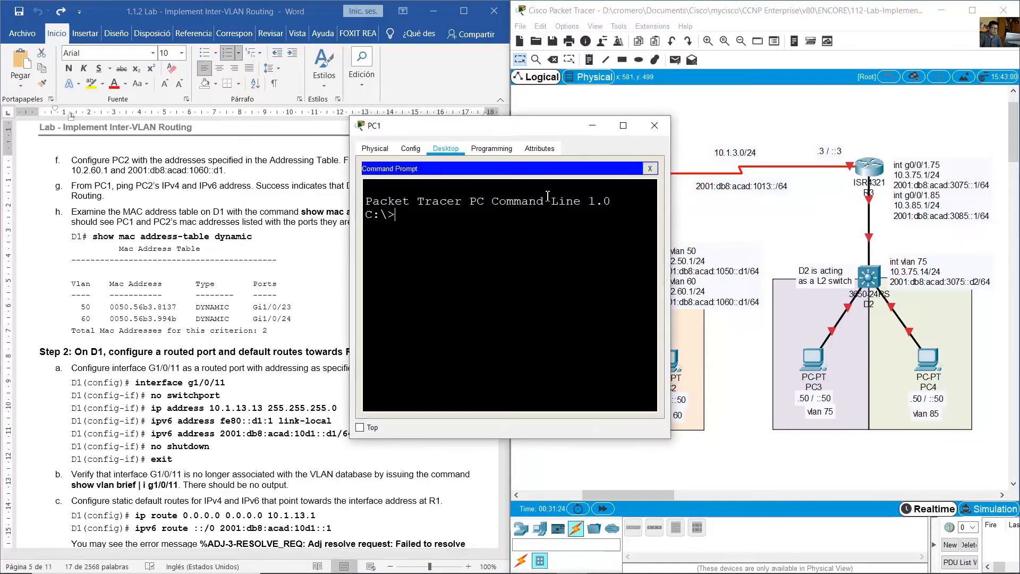
- Check PC2's addresses in its IP configuration and ping its IPv4 address 10.2.60.50 from PC1
text(ping)
drag(674, 212, 745, 215)
click(670, 449)
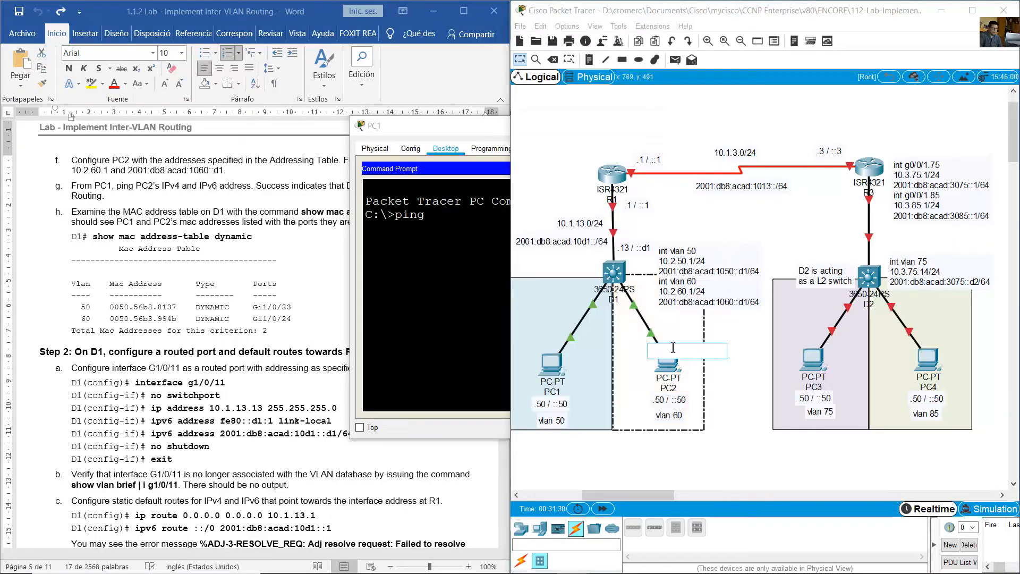
click(674, 371)
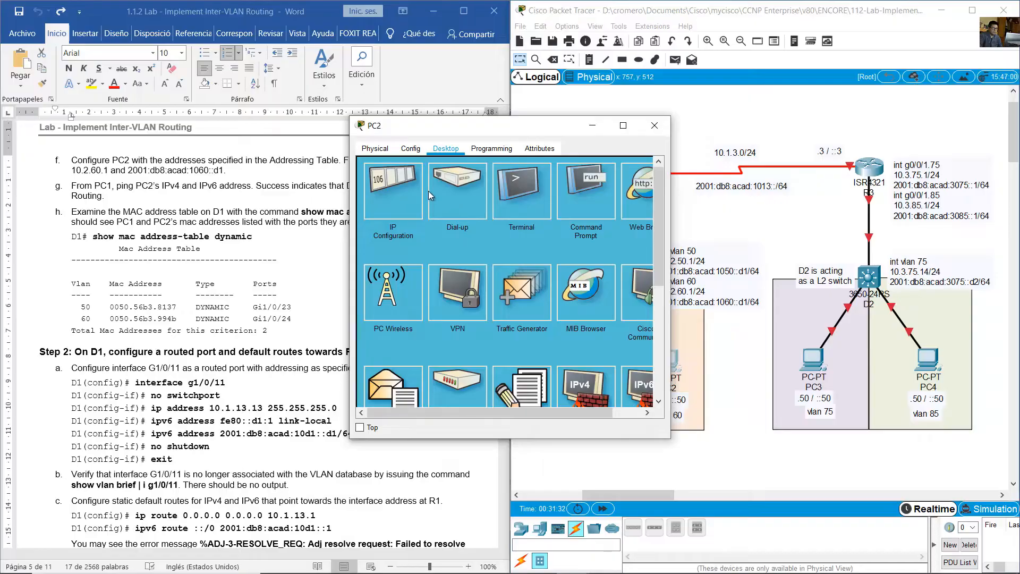
click(415, 192)
drag(453, 127, 813, 108)
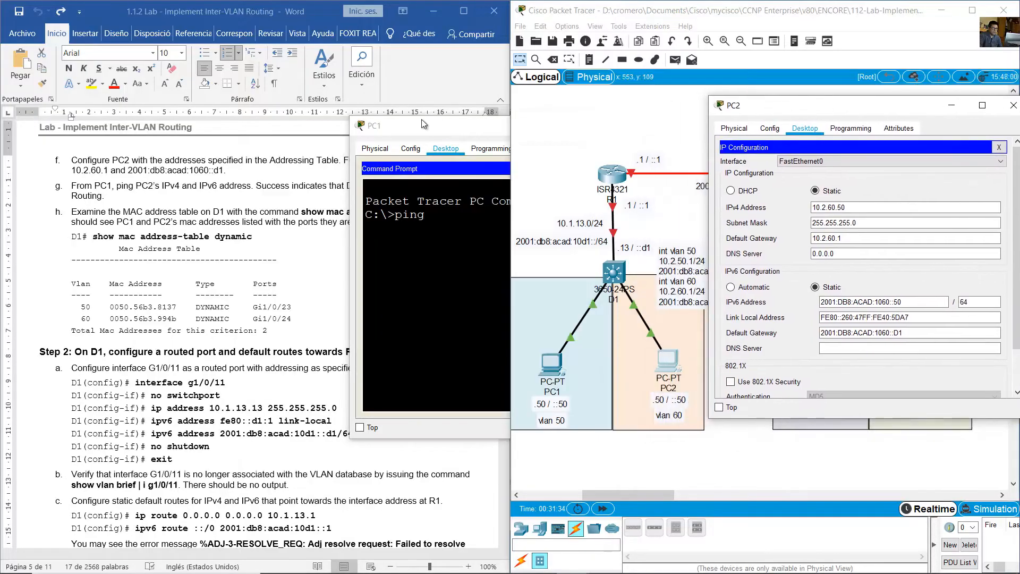
click(423, 124)
text(1)
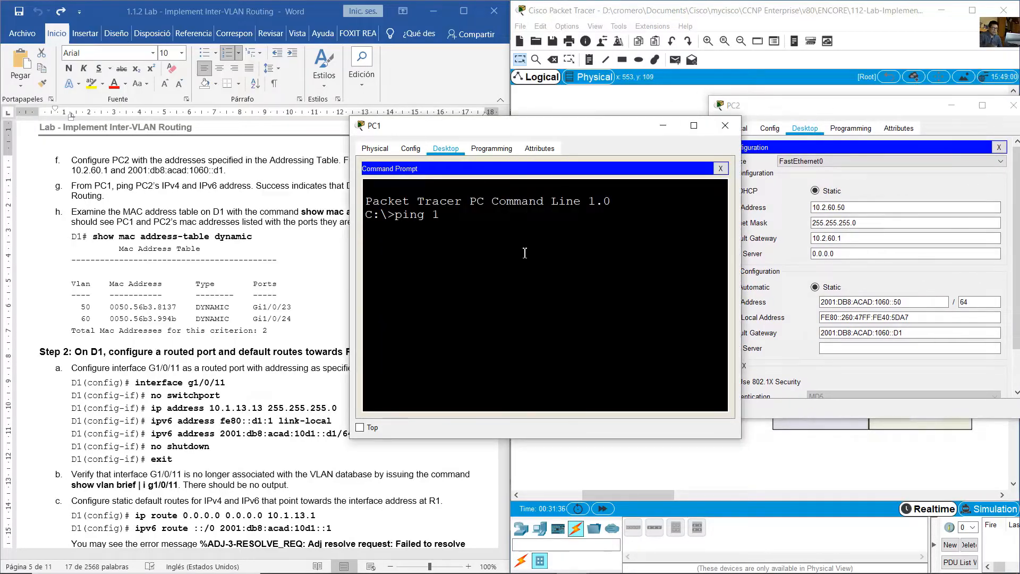
text(0.2.60.50)
key(Return)
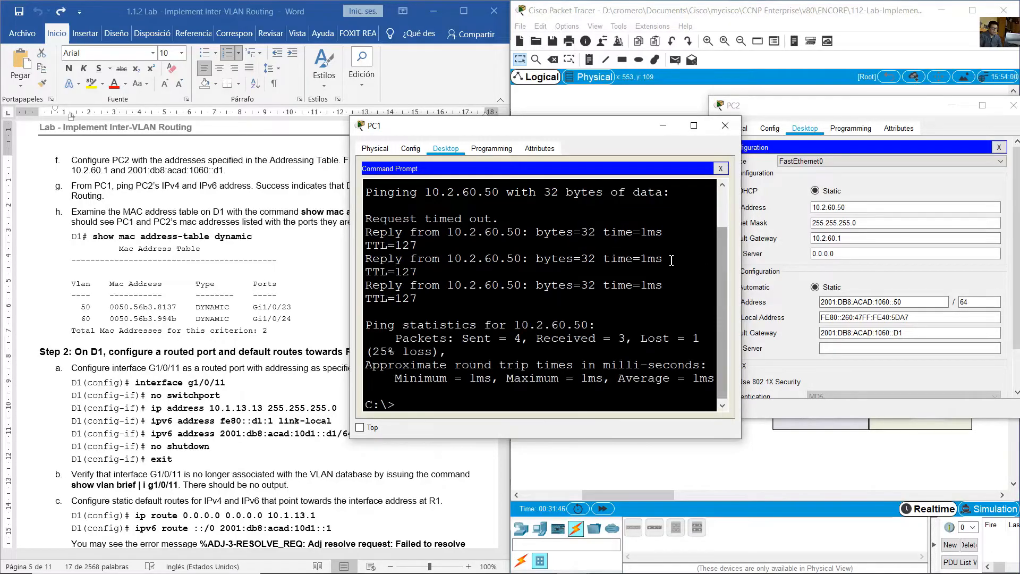
- Widen PC1's command prompt, ping PC2's IPv6 address 2001:db8:acad:1060::50, and minimize PC1's window
drag(349, 290, 257, 291)
text(ping)
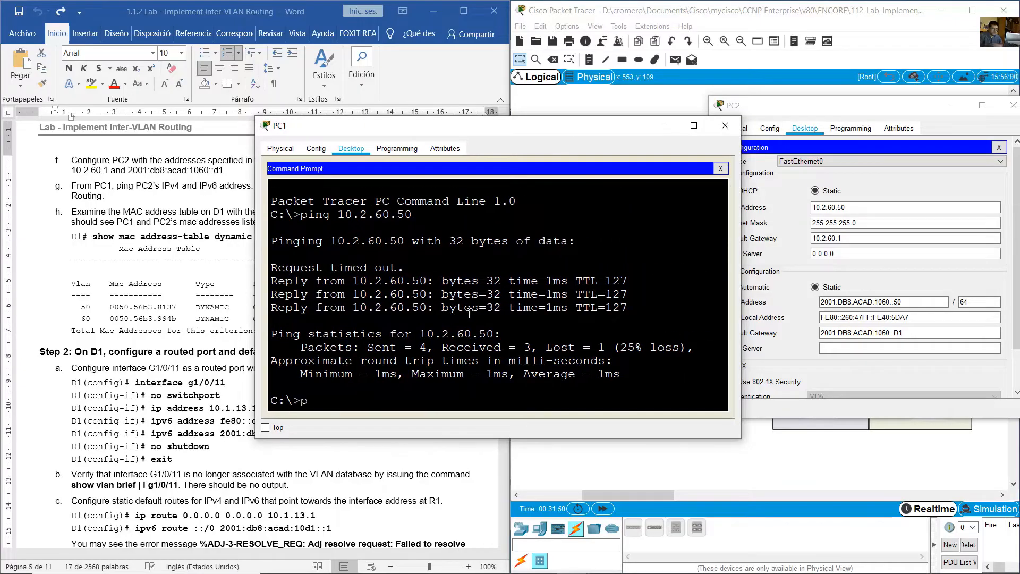
right_click(453, 345)
click(476, 362)
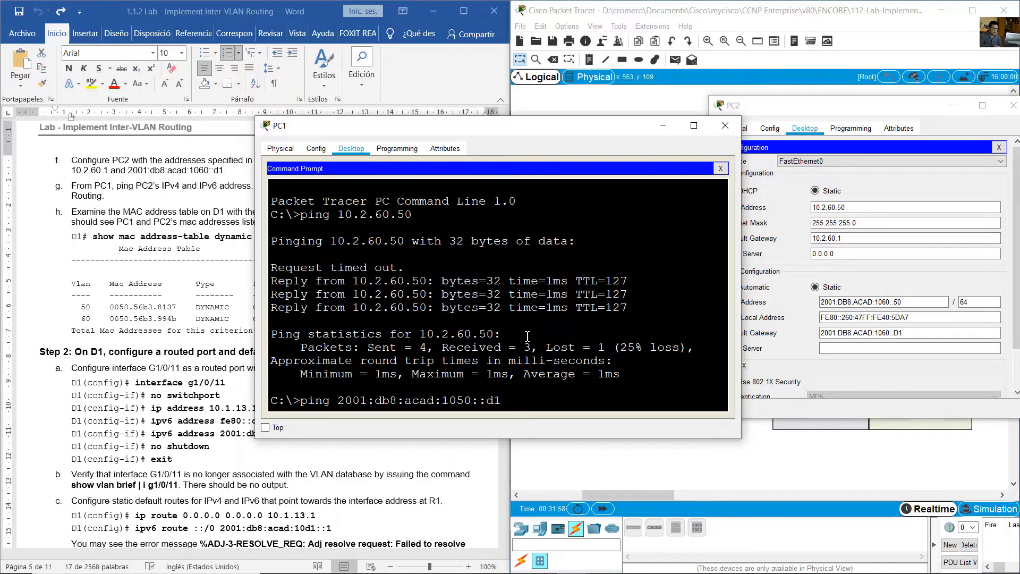
key(Left)
key(Left)
key(Left)
key(Left)
key(Left)
key(BackSpace)
text(6)
key(BackSpace)
key(BackSpace)
text(50)
key(Return)
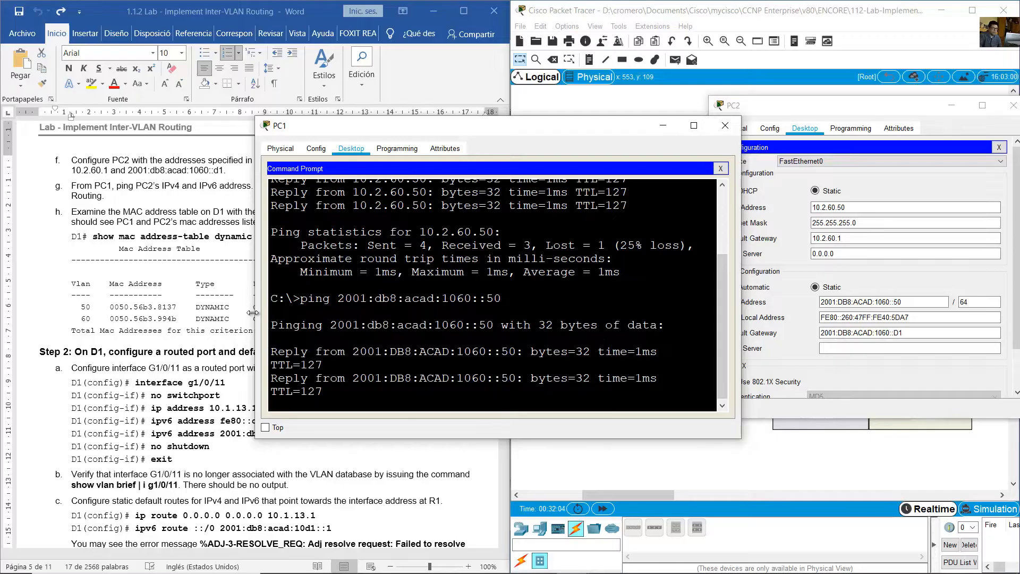
drag(256, 319, 206, 318)
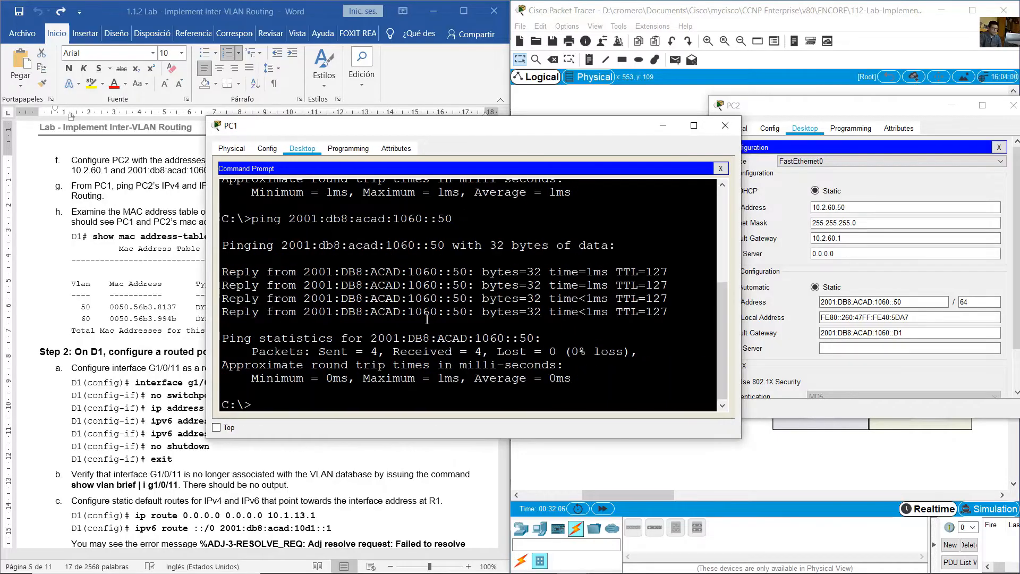
drag(360, 275, 457, 359)
click(668, 126)
- Read the lab guide's instruction for examining D1's MAC address table and bring up D1's command line
click(330, 249)
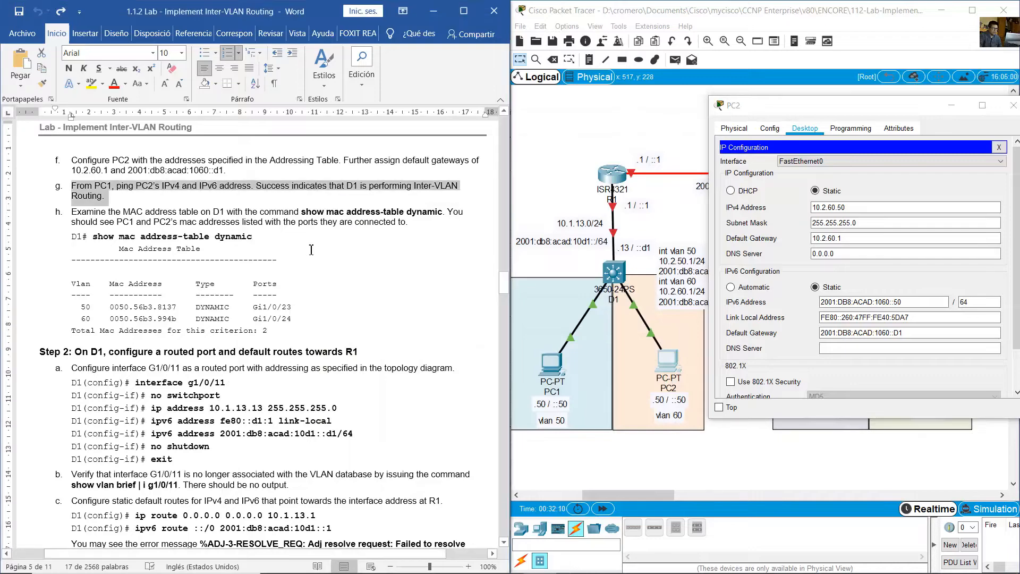
scroll(314, 248, down, 2)
click(157, 199)
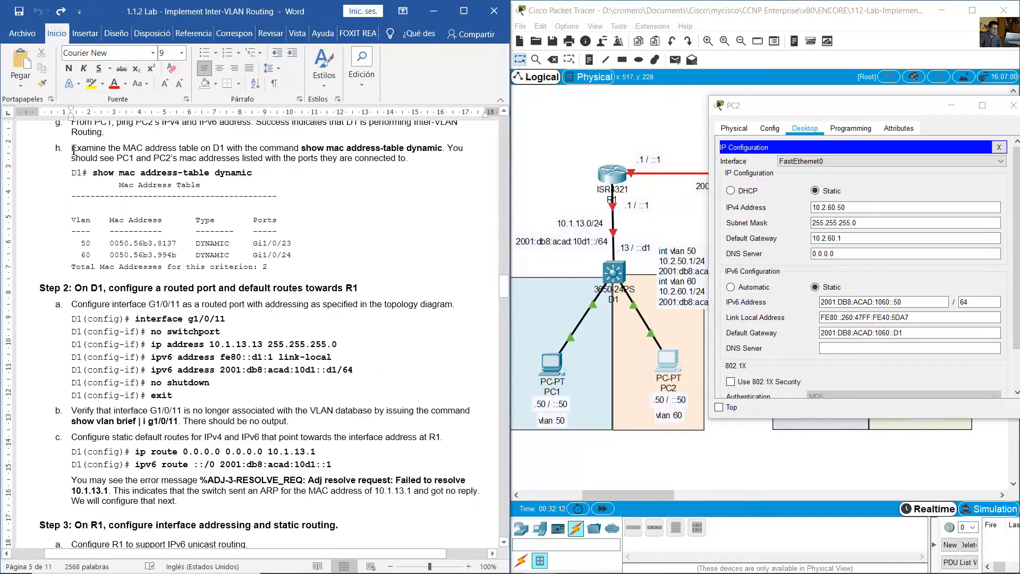
drag(163, 147, 228, 150)
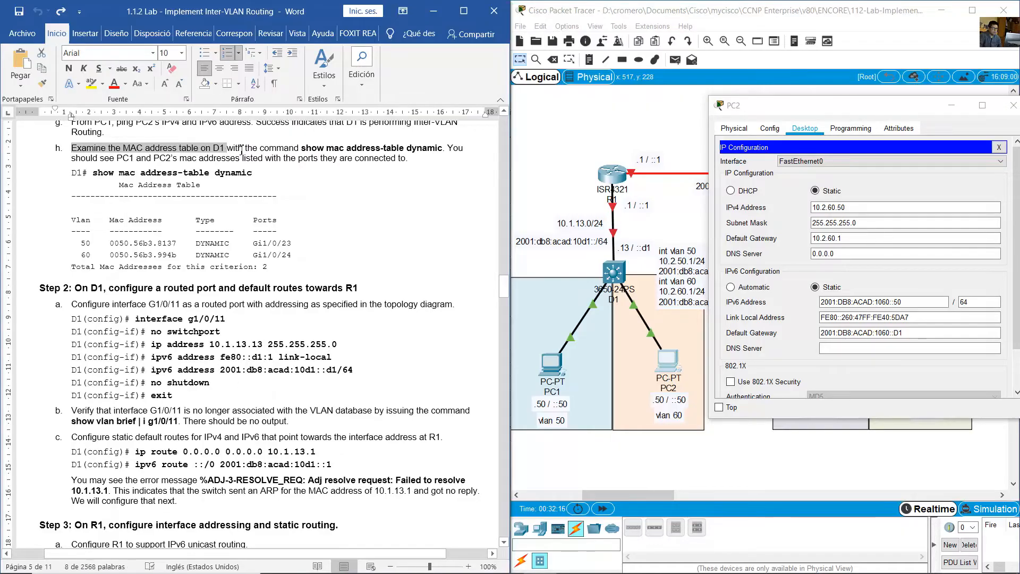
click(237, 149)
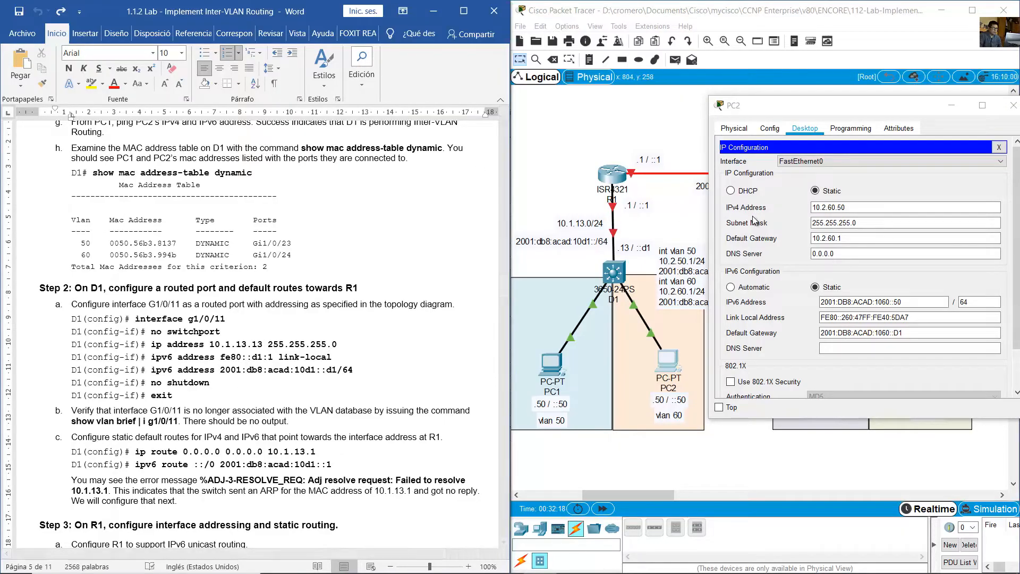
click(566, 171)
click(618, 276)
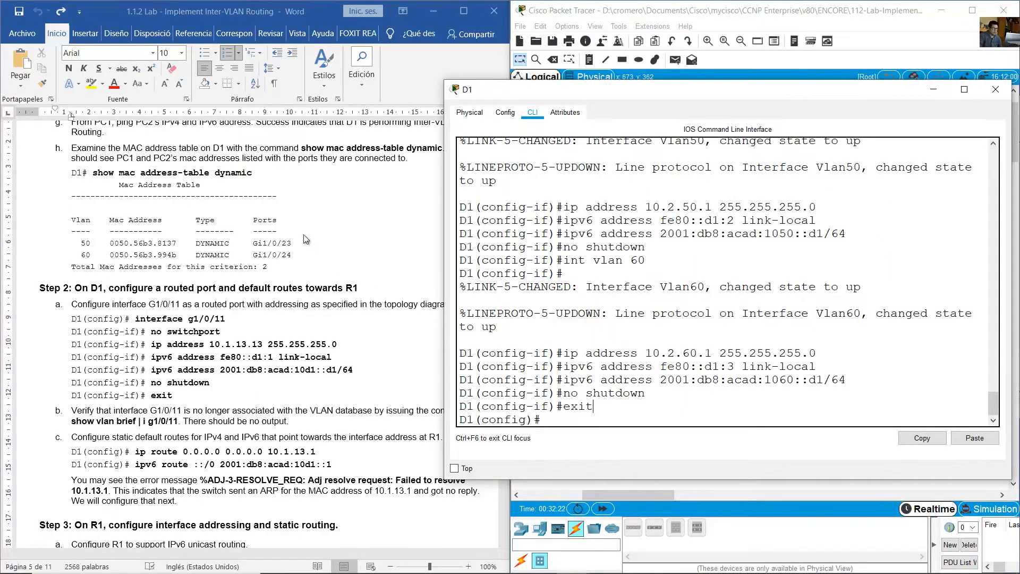
click(314, 154)
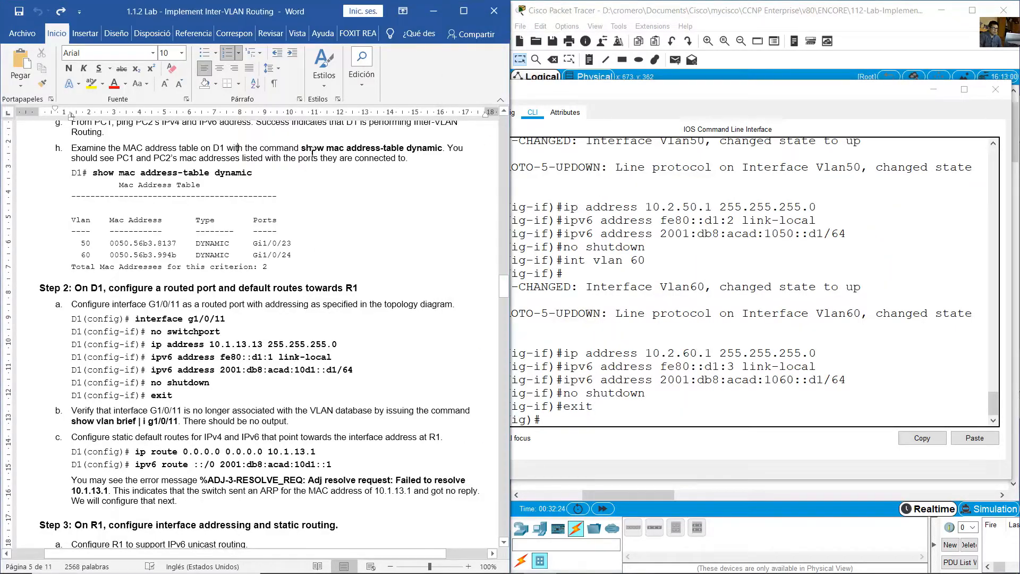
drag(325, 149, 442, 148)
click(681, 360)
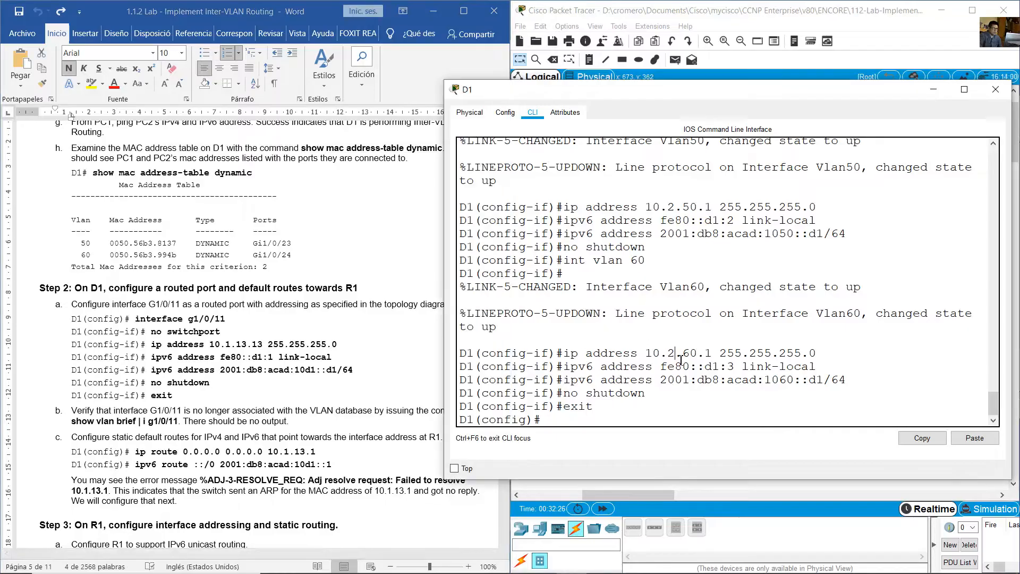
- Leave configuration mode on D1, try the command show mac address-table dynamic, and inspect its dynamic keyword
text(end)
key(Return)
key(Return)
text(sho)
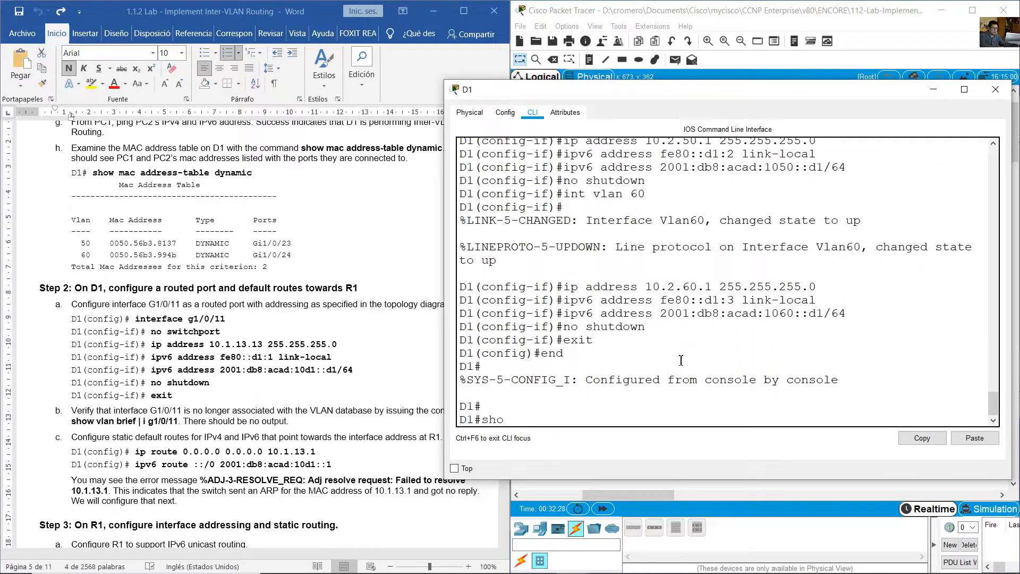
text(w mac address-table)
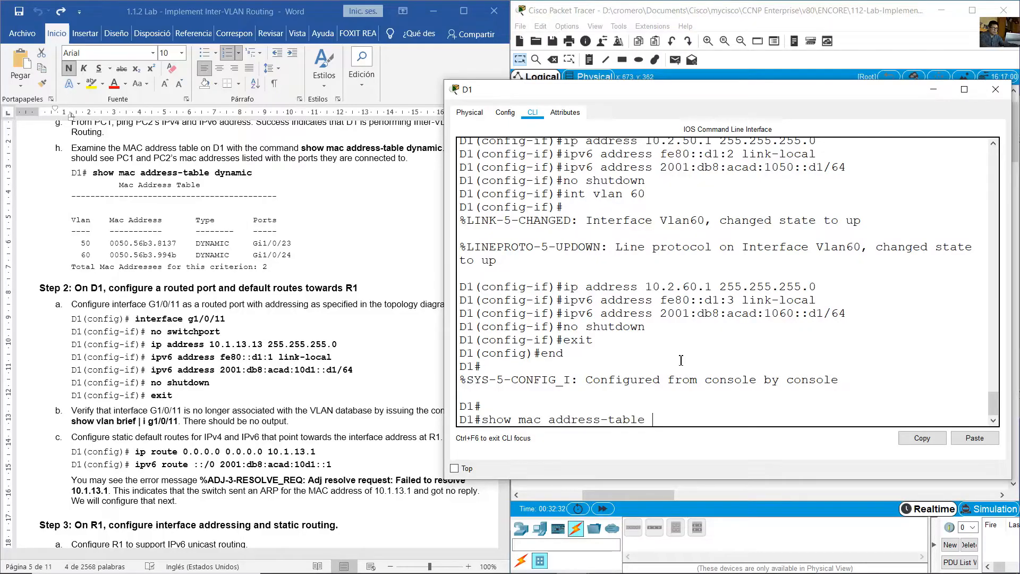
text( dynamic)
key(Return)
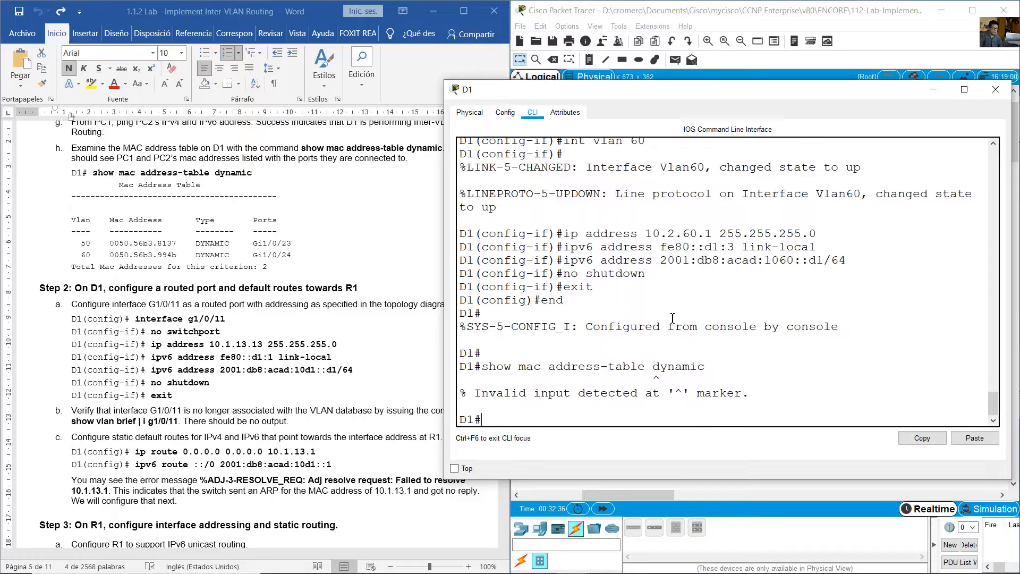
drag(692, 95, 723, 85)
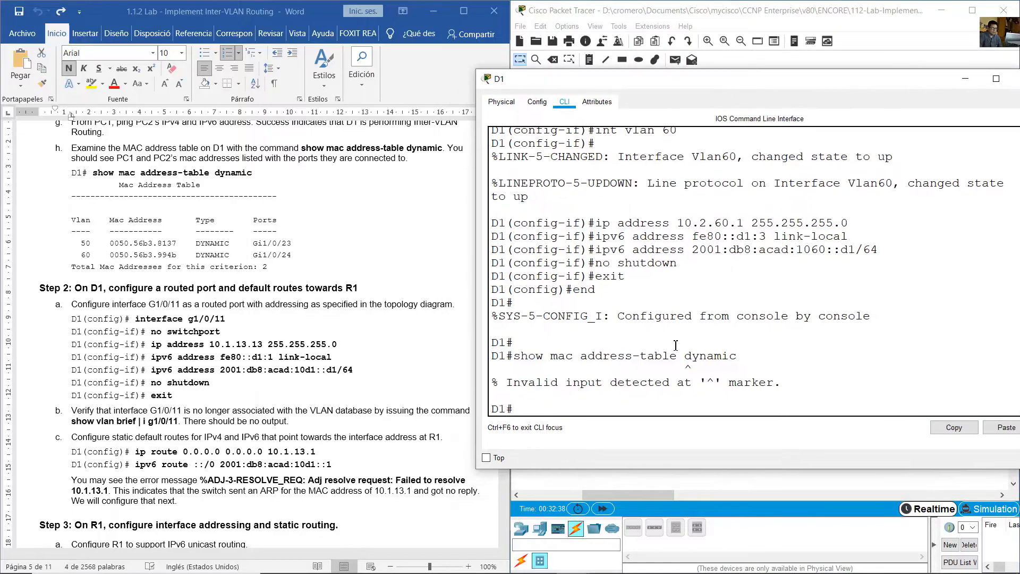
double_click(687, 359)
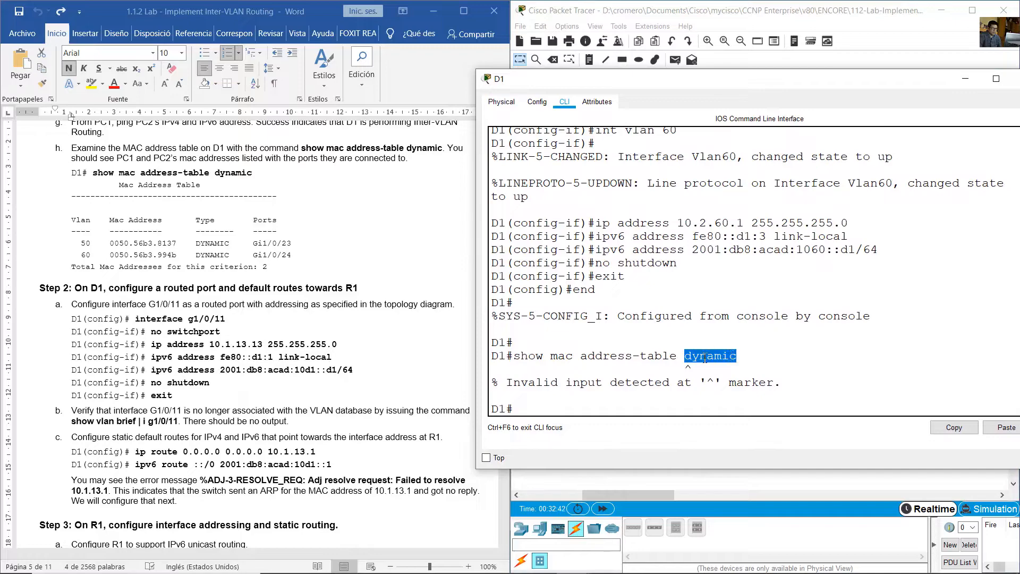
- Display D1's MAC address table with show mac address-table, leaving out the dynamic keyword
click(723, 392)
key(Up)
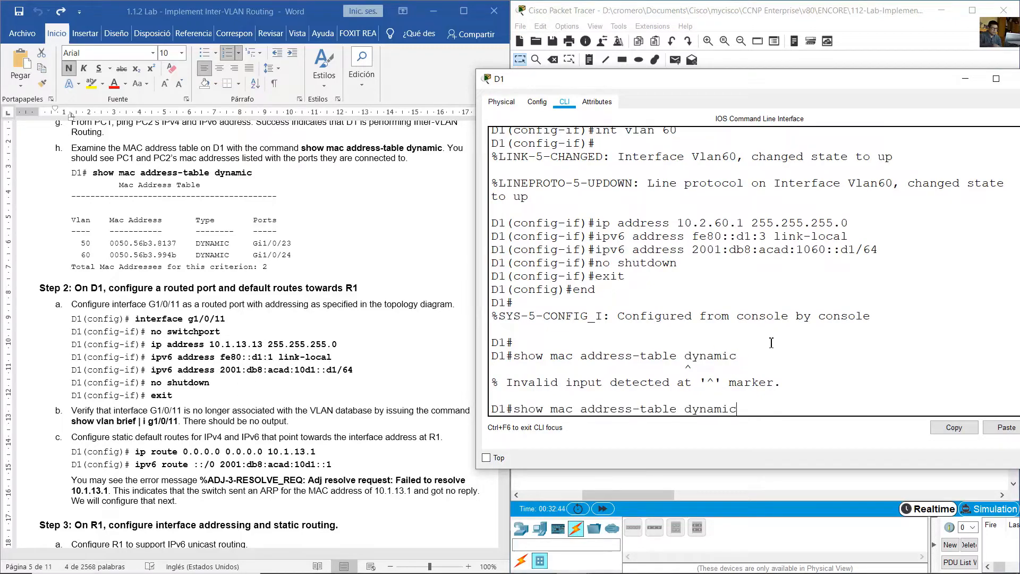
key(BackSpace)
key(BackSpace)
key(BackSpace)
key(BackSpace)
key(BackSpace)
key(BackSpace)
key(BackSpace)
key(BackSpace)
key(BackSpace)
key(BackSpace)
key(BackSpace)
key(BackSpace)
key(BackSpace)
key(BackSpace)
key(BackSpace)
key(BackSpace)
key(BackSpace)
key(BackSpace)
key(BackSpace)
key(BackSpace)
text(show mac address-table)
key(Return)
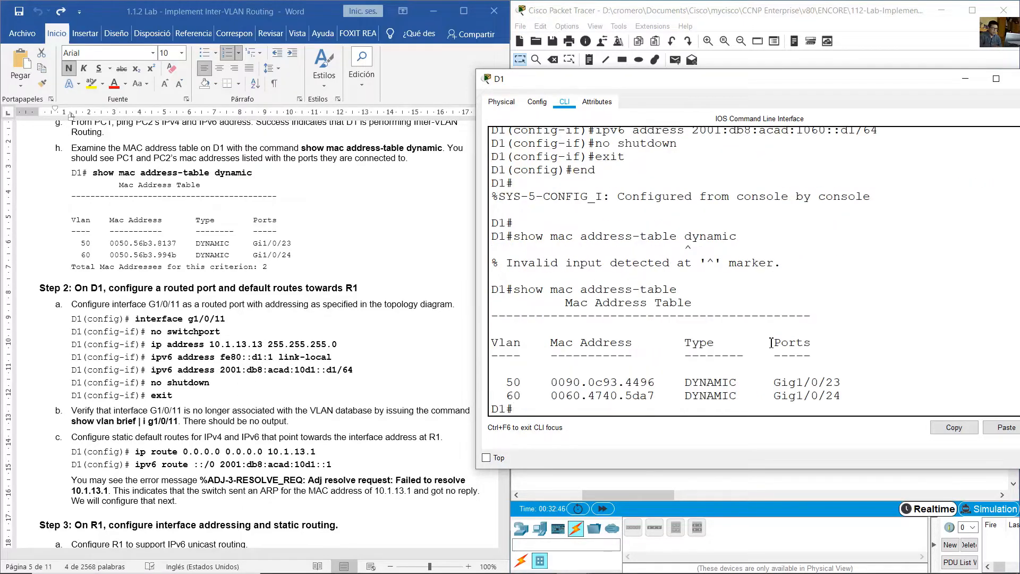
- Compare the VLAN 50 and VLAN 60 entries in D1's MAC table with the lab guide's sample output and expected-result note
drag(505, 387, 843, 399)
click(341, 264)
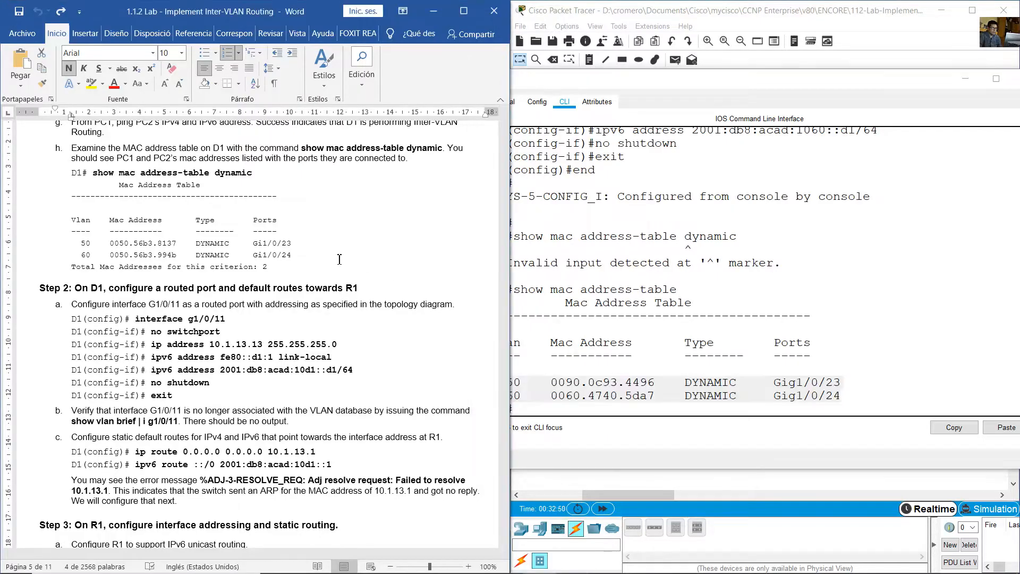
drag(110, 242, 290, 256)
click(639, 379)
drag(494, 382, 847, 380)
drag(499, 396, 837, 395)
key(alt+Tab)
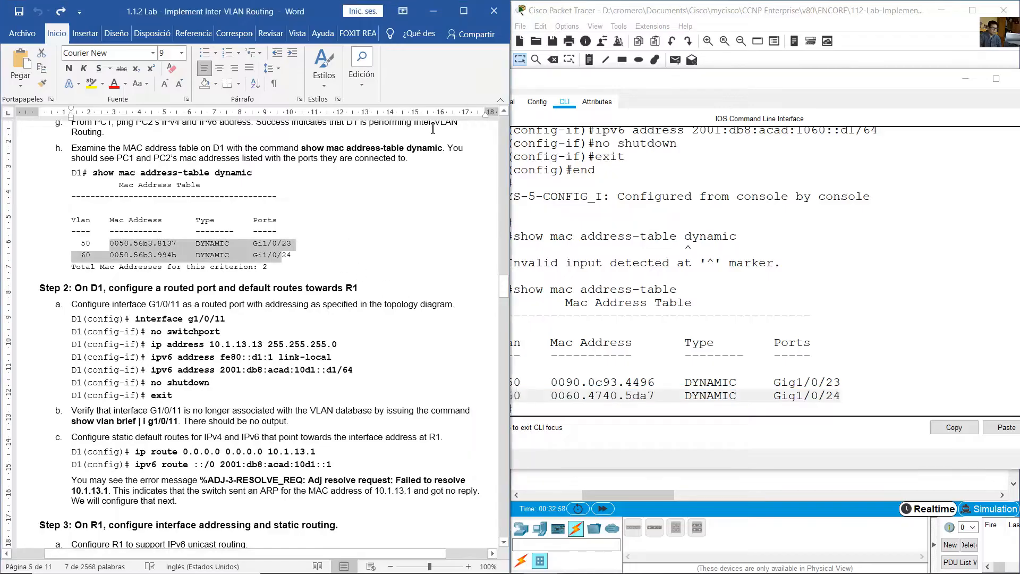
click(422, 155)
drag(456, 149, 434, 167)
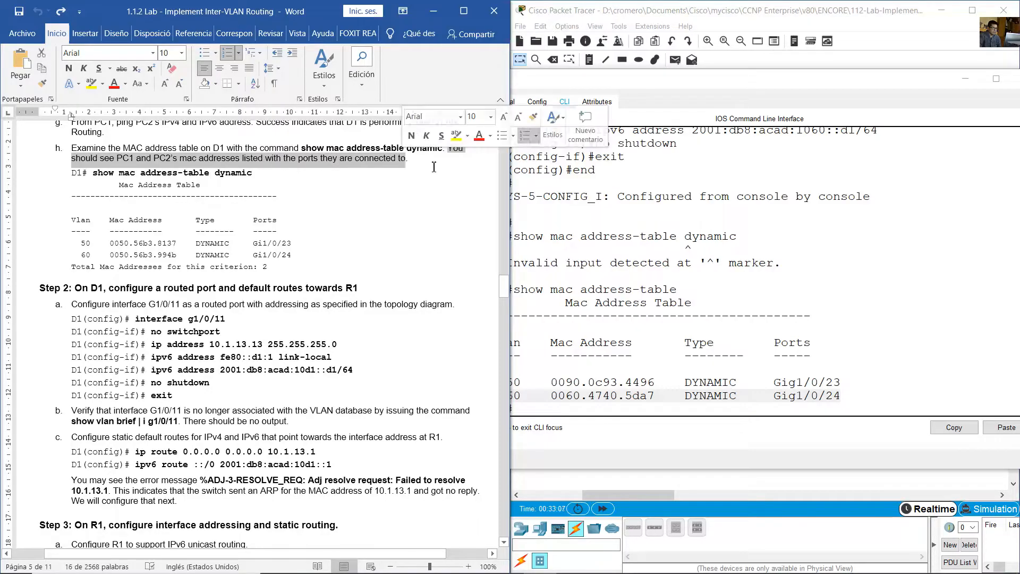
- Run ipconfig /all on PC1 and highlight its FastEthernet0 physical address, keeping the topology visible
click(729, 234)
click(736, 59)
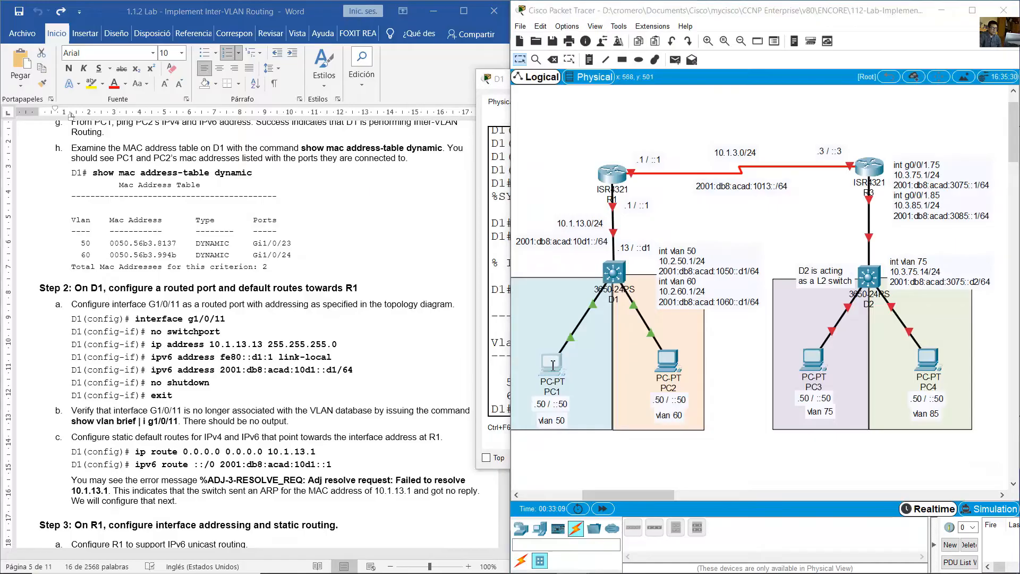
click(553, 363)
text(ipcon)
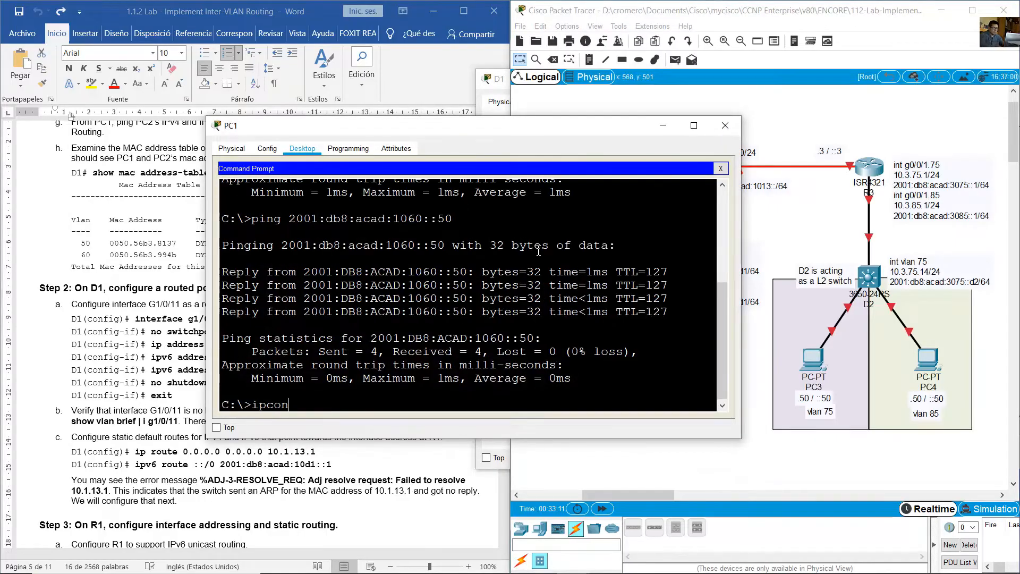
text(fig /all)
key(Return)
scroll(533, 250, up, 5)
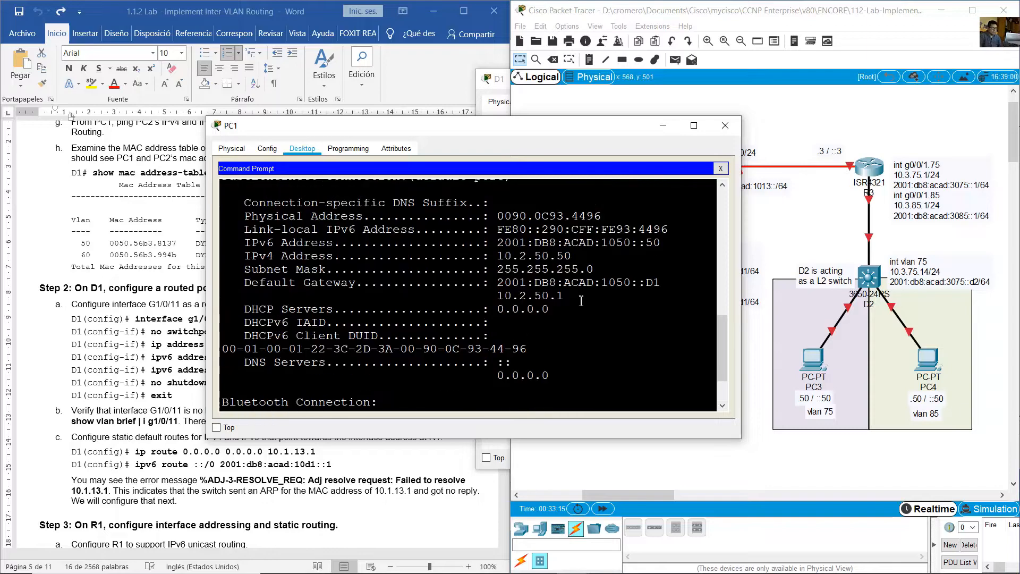
drag(615, 129, 401, 106)
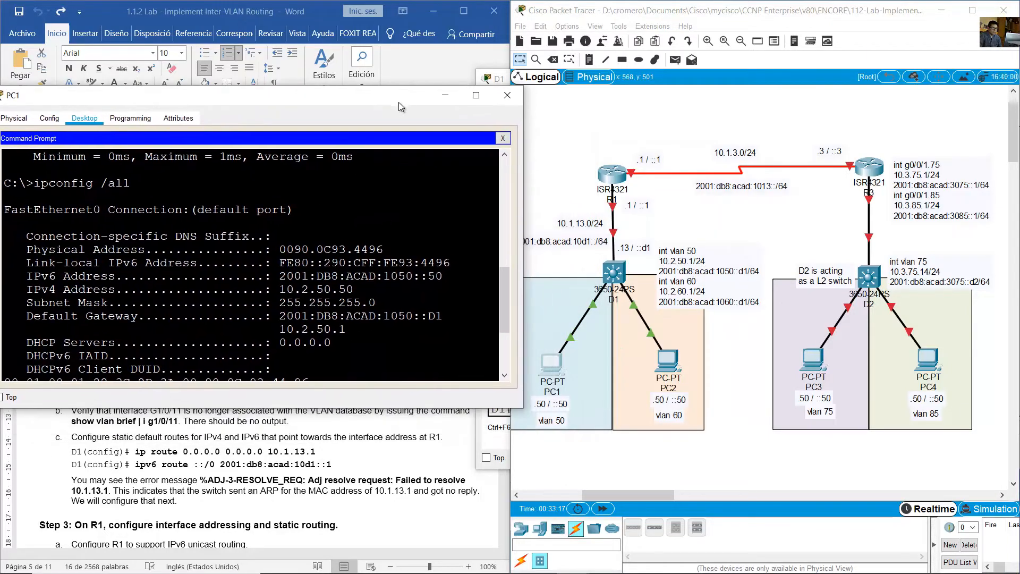
drag(283, 249, 384, 249)
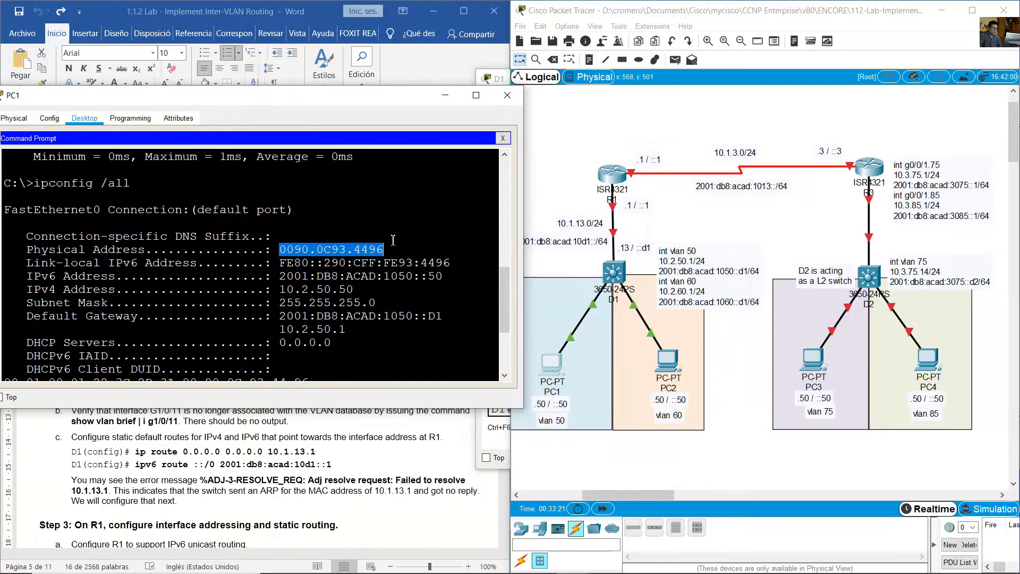
- Check which D1 port connects to PC1 in the topology and match PC1's MAC address and port in D1's table
click(586, 263)
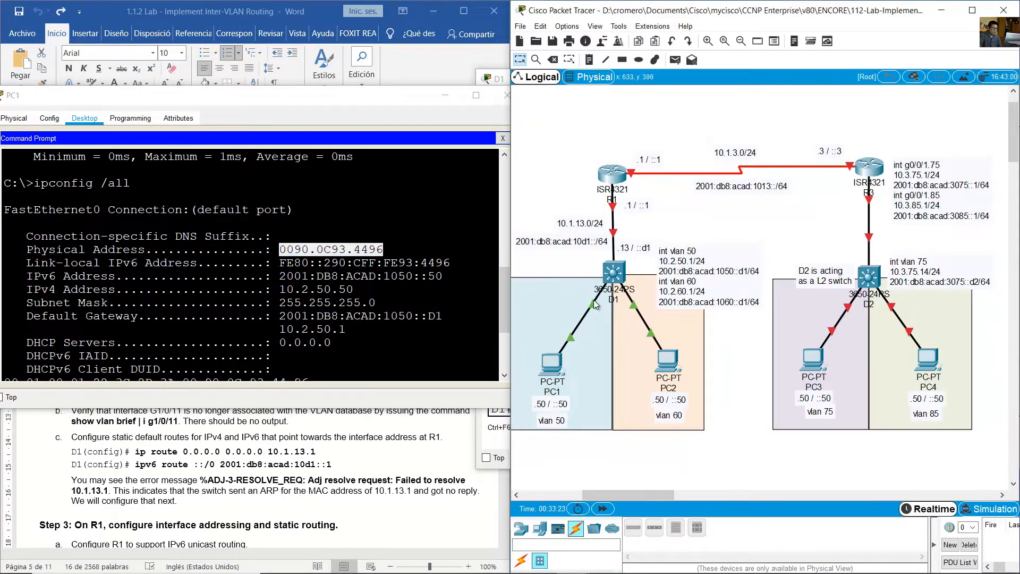
mouse_move(594, 300)
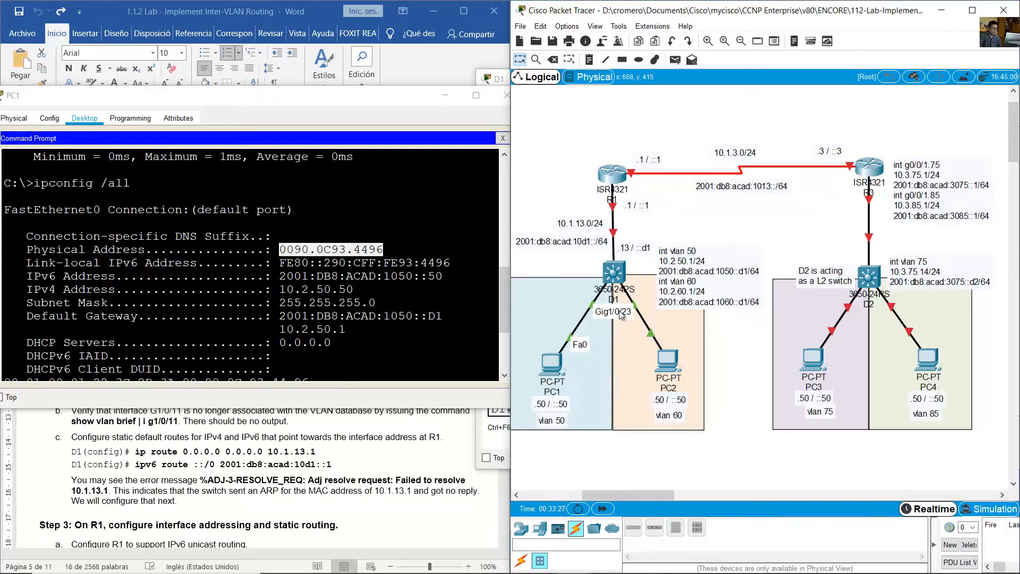
click(491, 440)
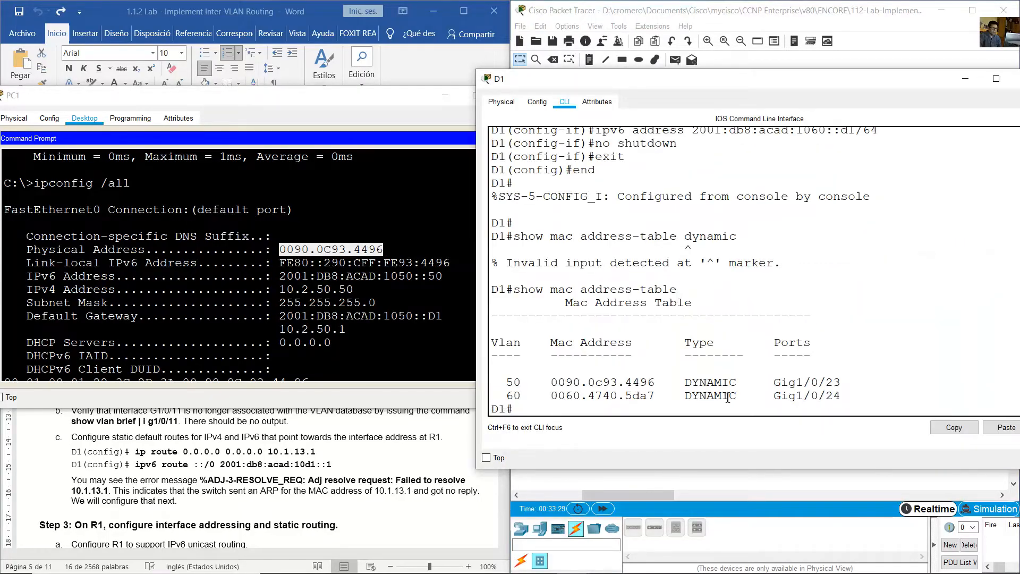
drag(786, 381, 842, 383)
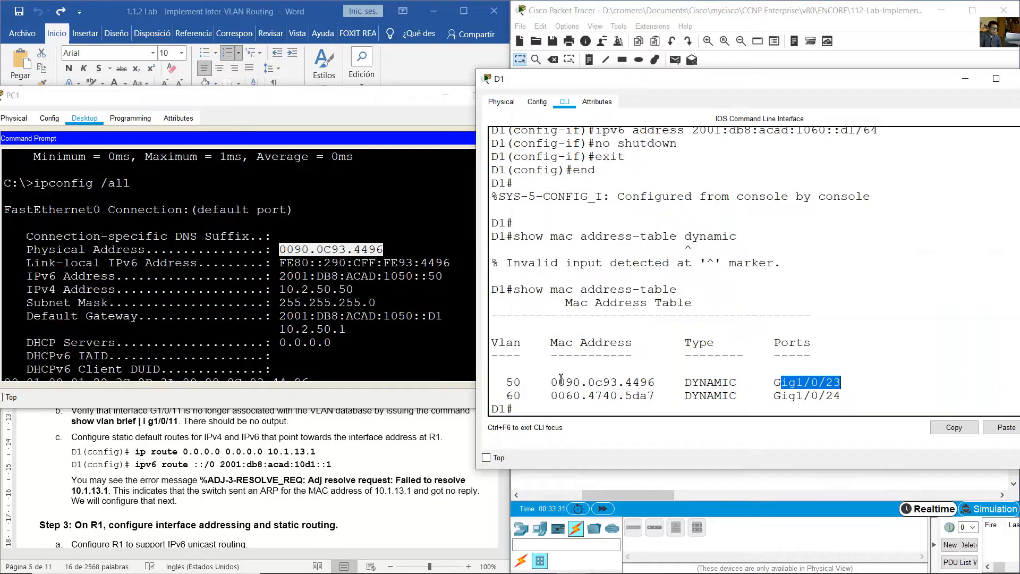
drag(506, 383, 661, 381)
click(449, 326)
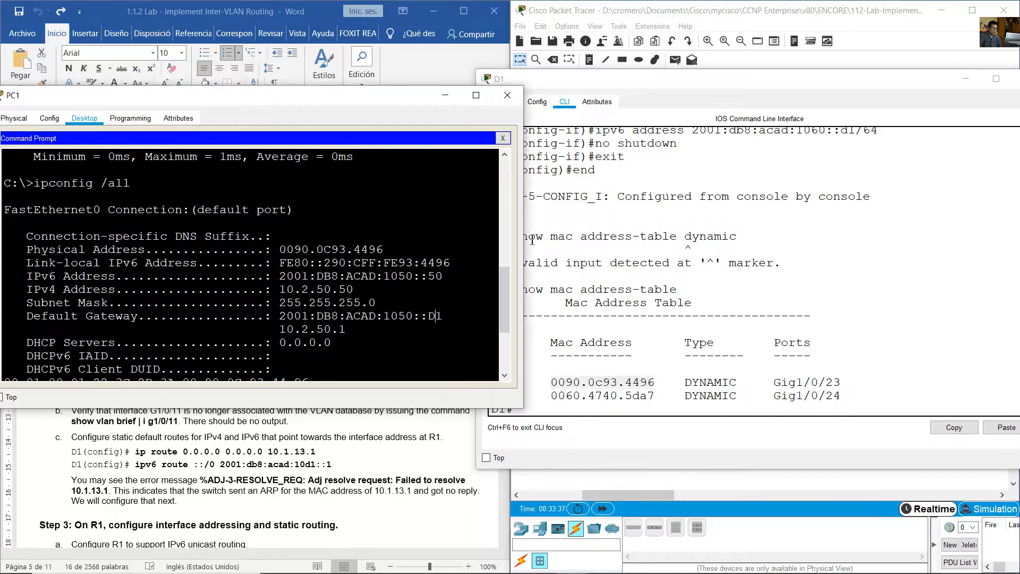
- Bring up PC2 away from the topology, widen its window, and replace its IP configuration with the command prompt
click(748, 50)
click(676, 376)
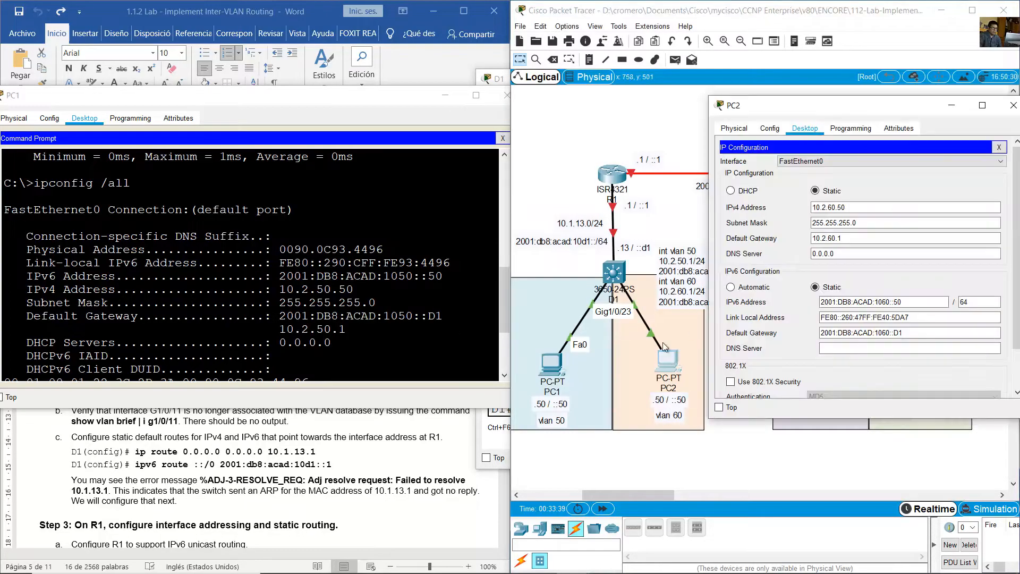
drag(708, 113, 146, 102)
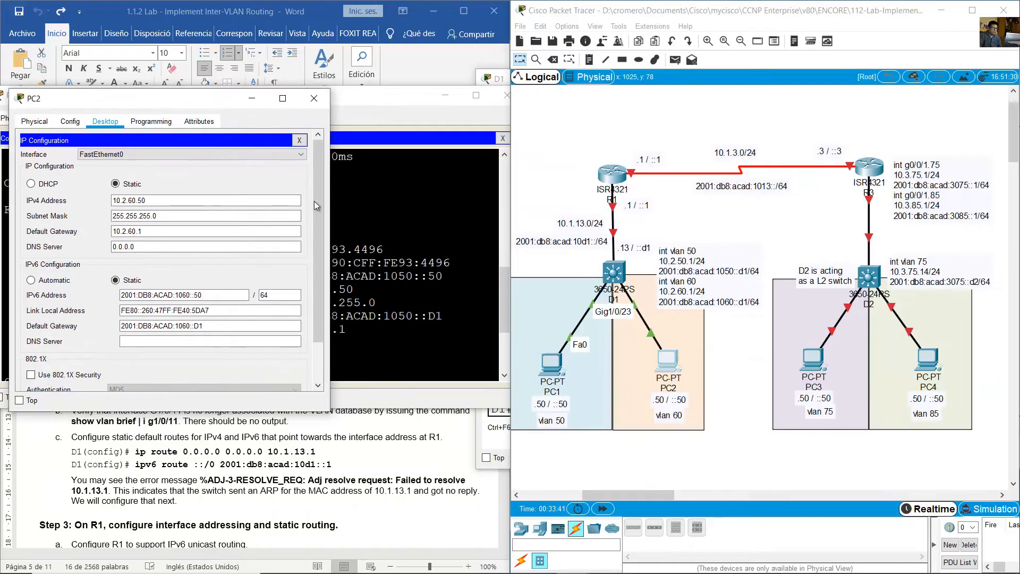
drag(331, 183, 536, 183)
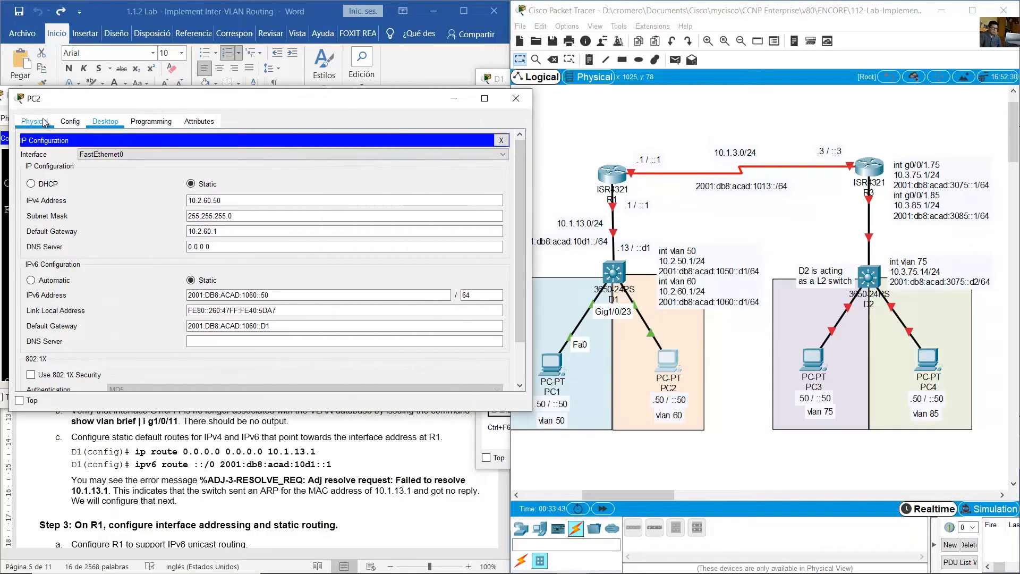
click(500, 140)
click(354, 177)
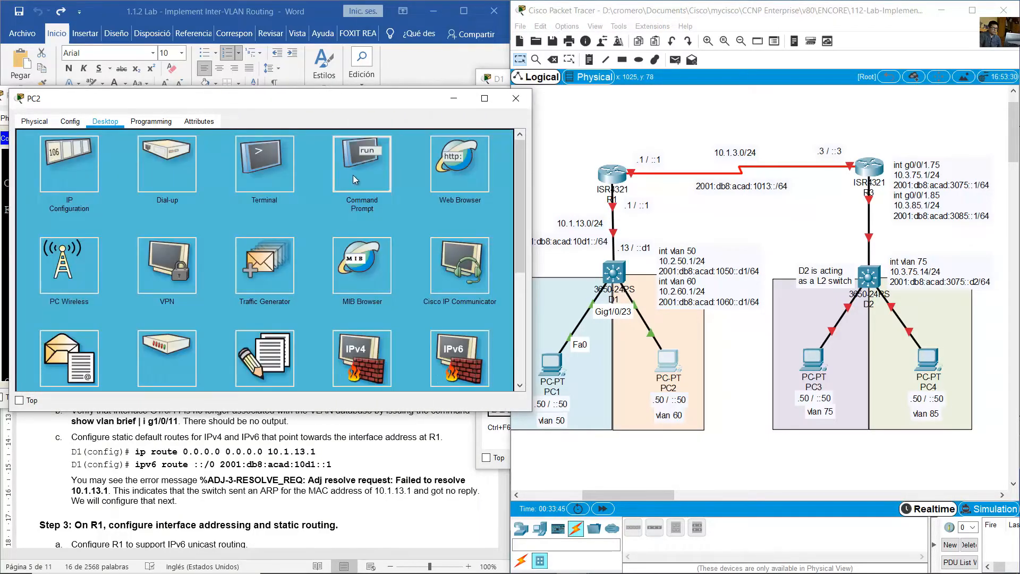
- Run ipconfig /all on PC2 and highlight its FastEthernet0 physical address
text(ipconfig)
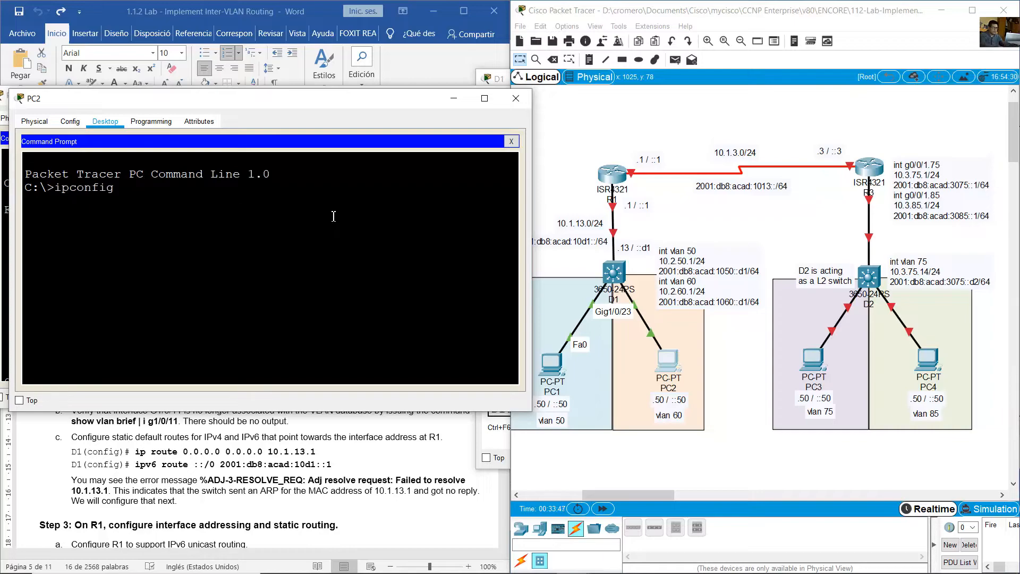
text( /lall)
key(Return)
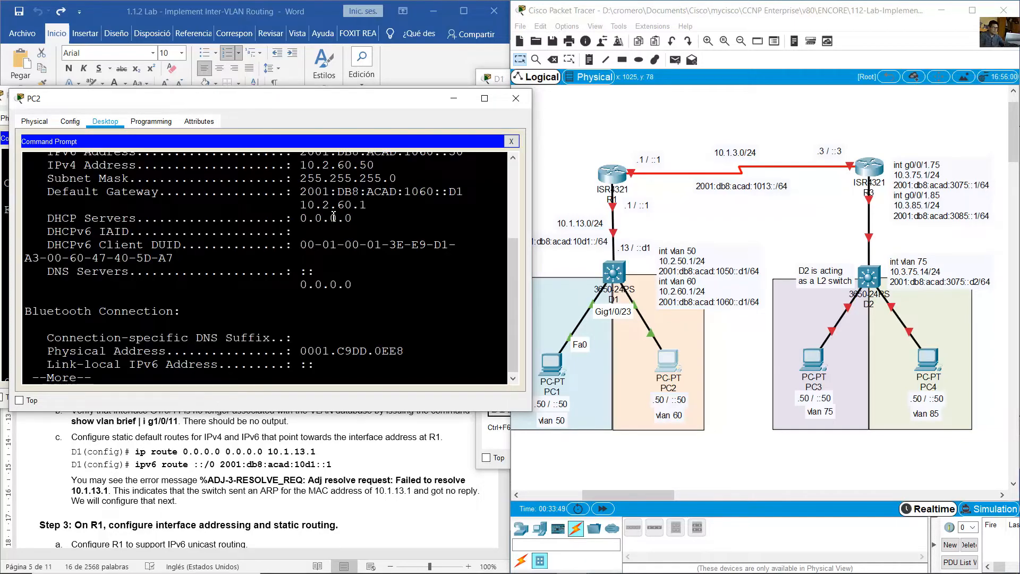
scroll(332, 226, up, 3)
drag(300, 252, 408, 252)
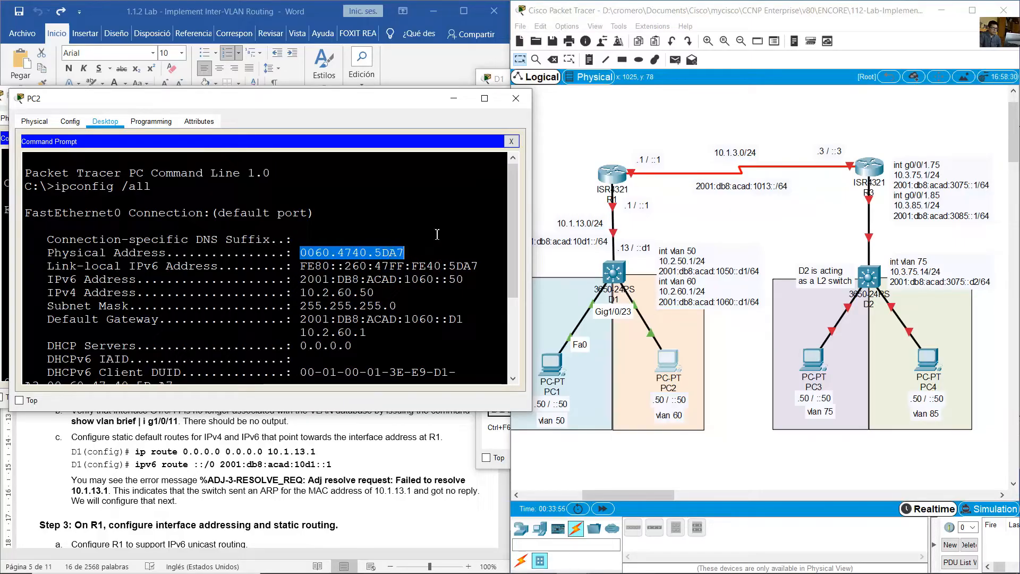
- Match PC2's MAC address and its port in the VLAN 60 entry of D1's MAC address table
click(614, 273)
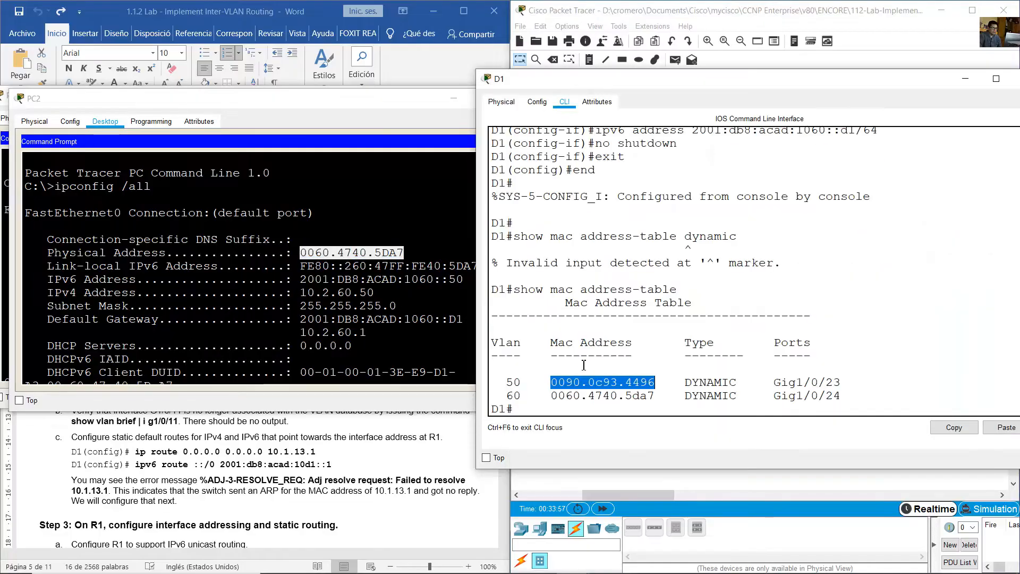
click(557, 396)
drag(551, 397, 667, 399)
drag(782, 396, 863, 405)
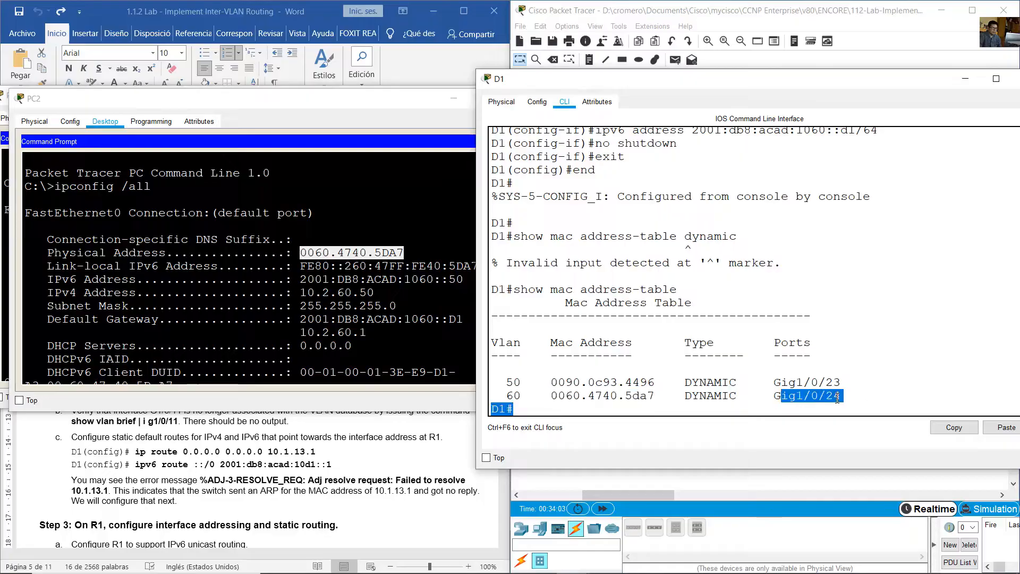
- Read the lab guide's Step 2 heading on D1's routed port and identify the interfaces of the D1-R1 link in the topology
click(356, 6)
scroll(220, 287, down, 4)
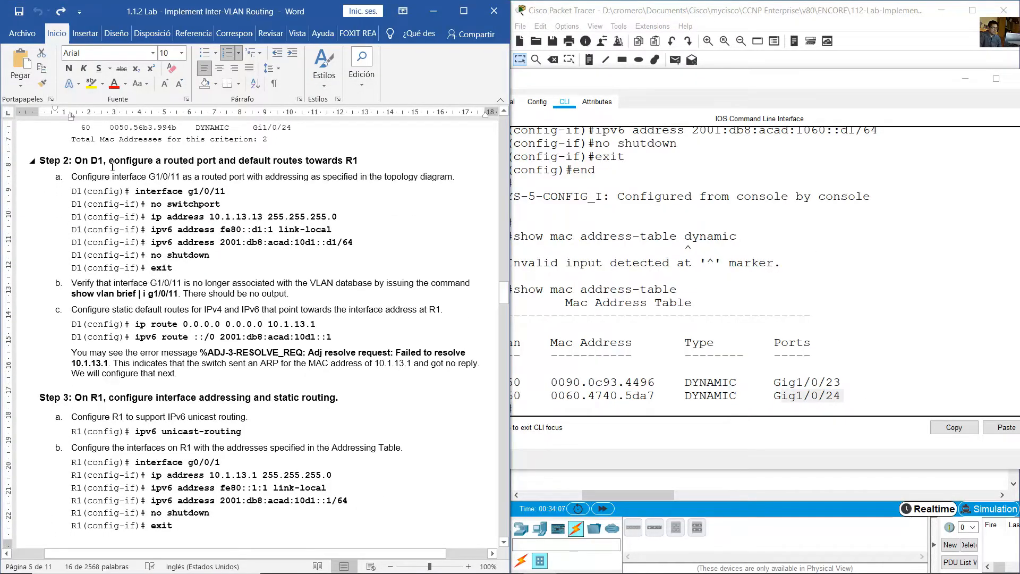
drag(85, 160, 359, 164)
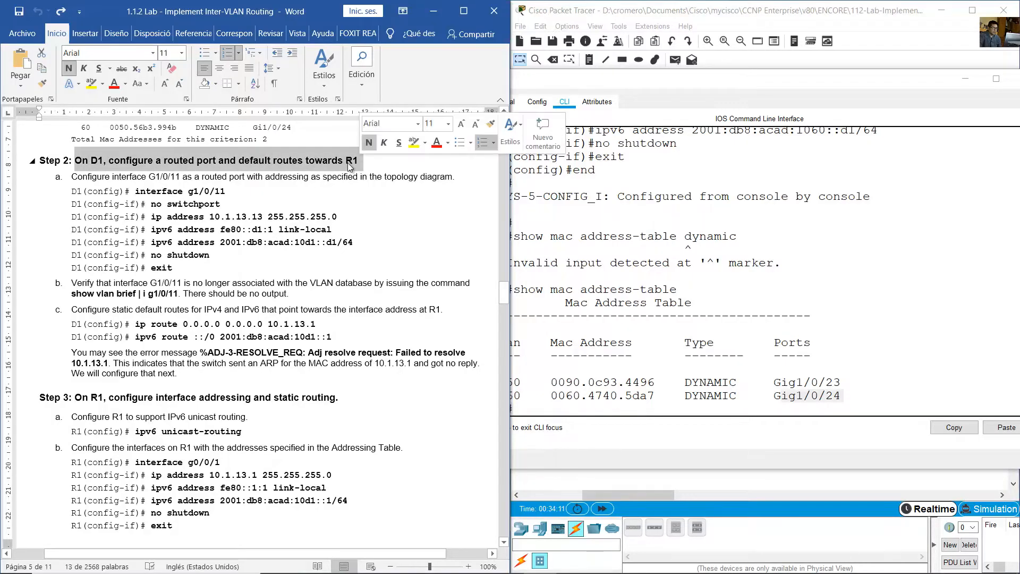
click(712, 25)
drag(665, 223, 586, 207)
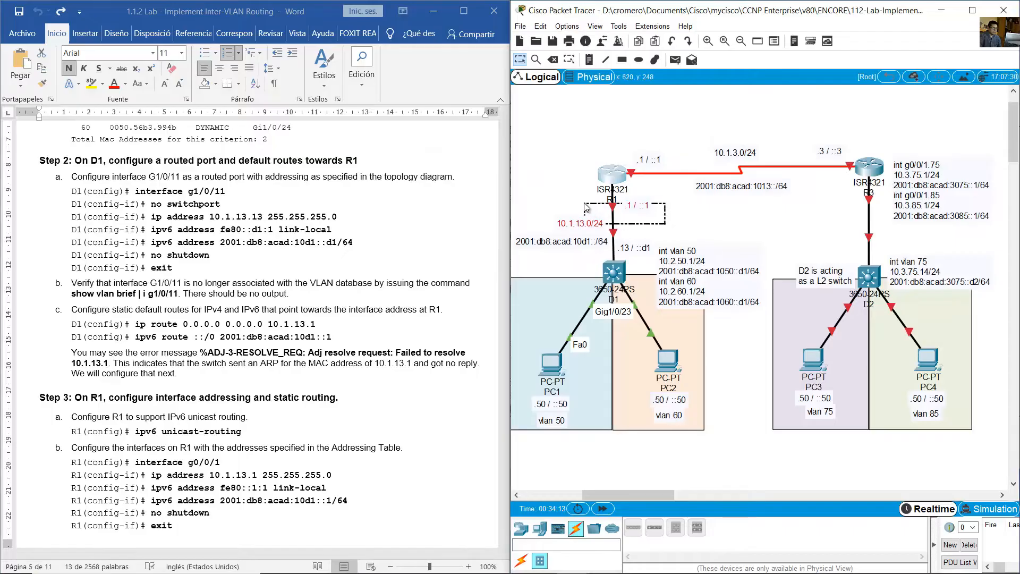
click(569, 189)
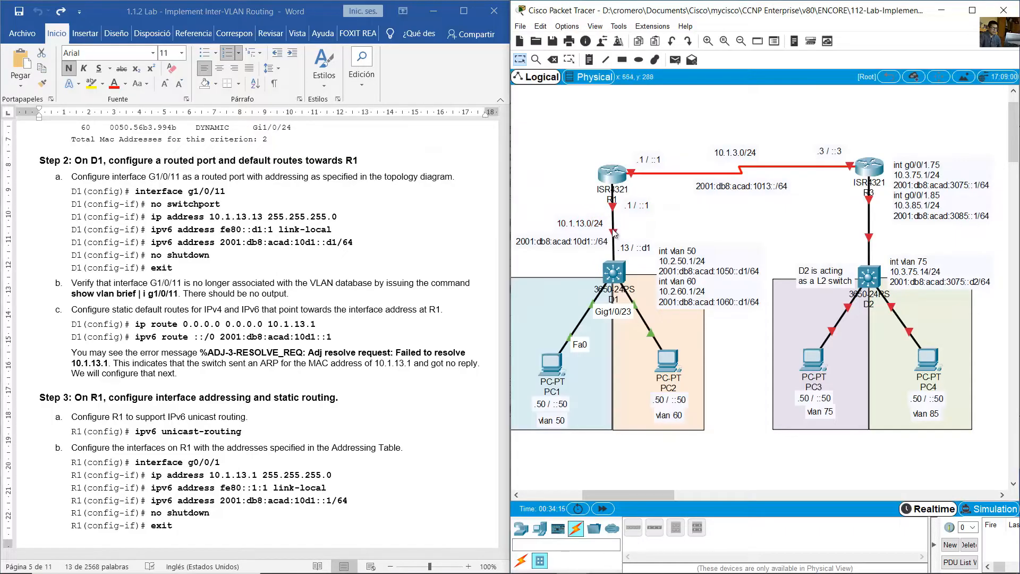
mouse_move(613, 232)
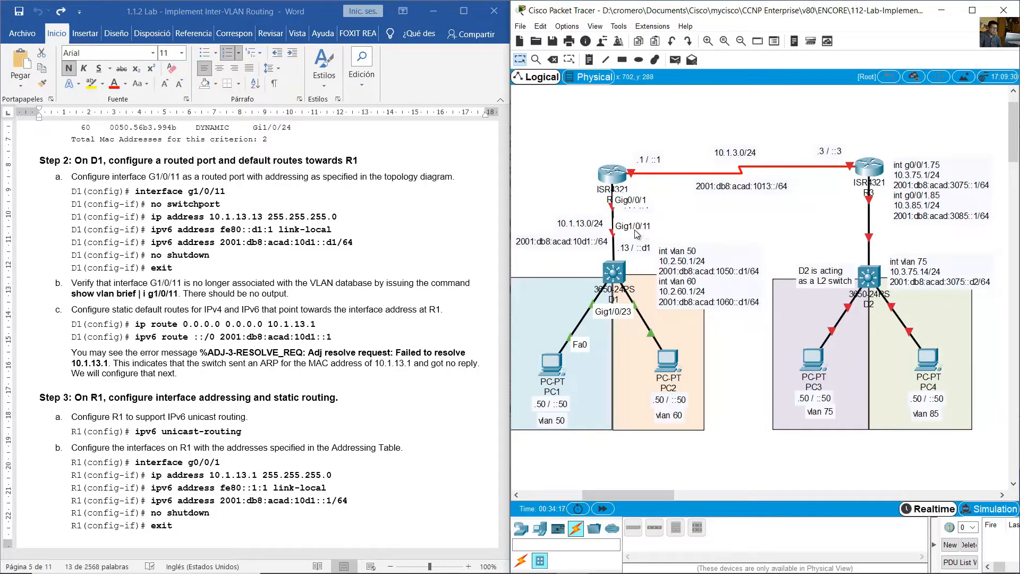
- Return to D1's command line and enter global configuration mode with conf term
click(625, 273)
click(693, 322)
text(conf)
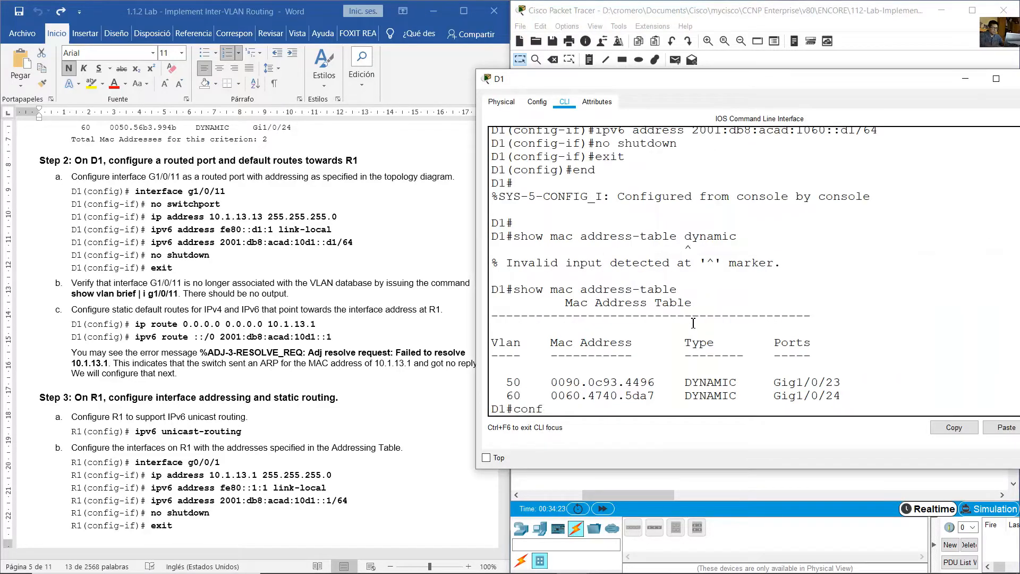
text( tern)
key(Return)
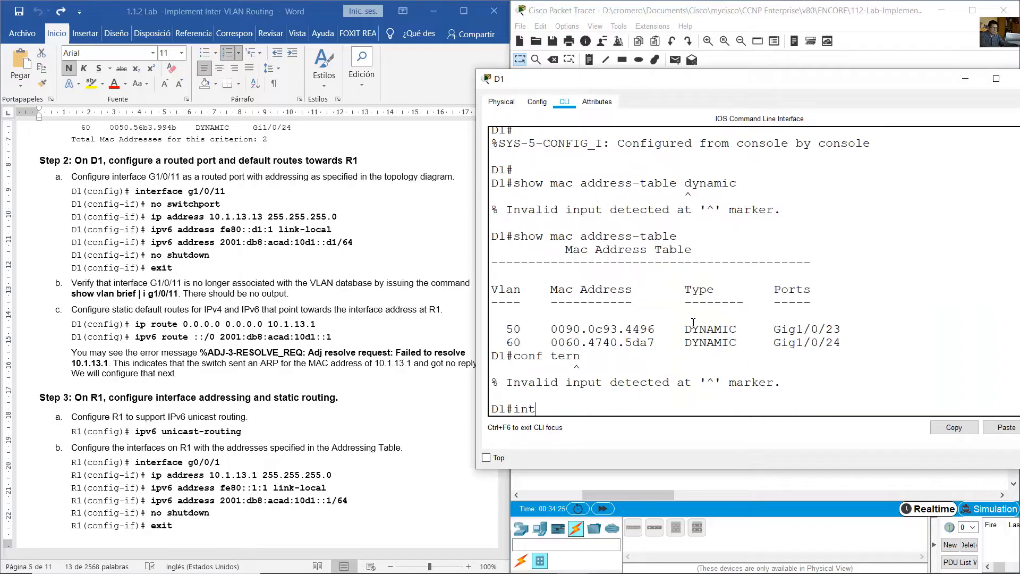
text(conf term)
key(Return)
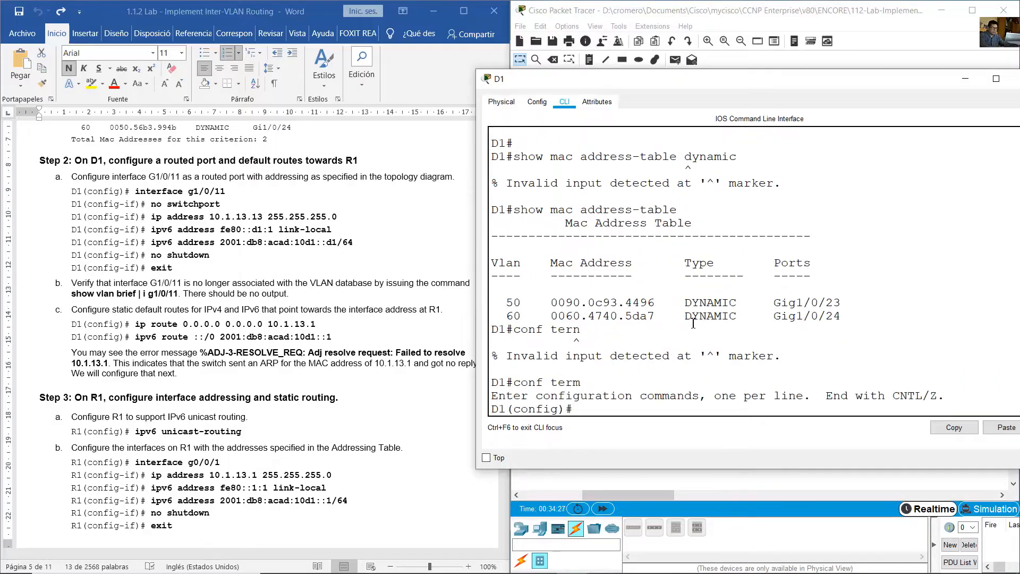
- Turn D1's interface g1/0/11 into a routed port with no switchport
text(int g1/0/11)
key(Return)
text(no s)
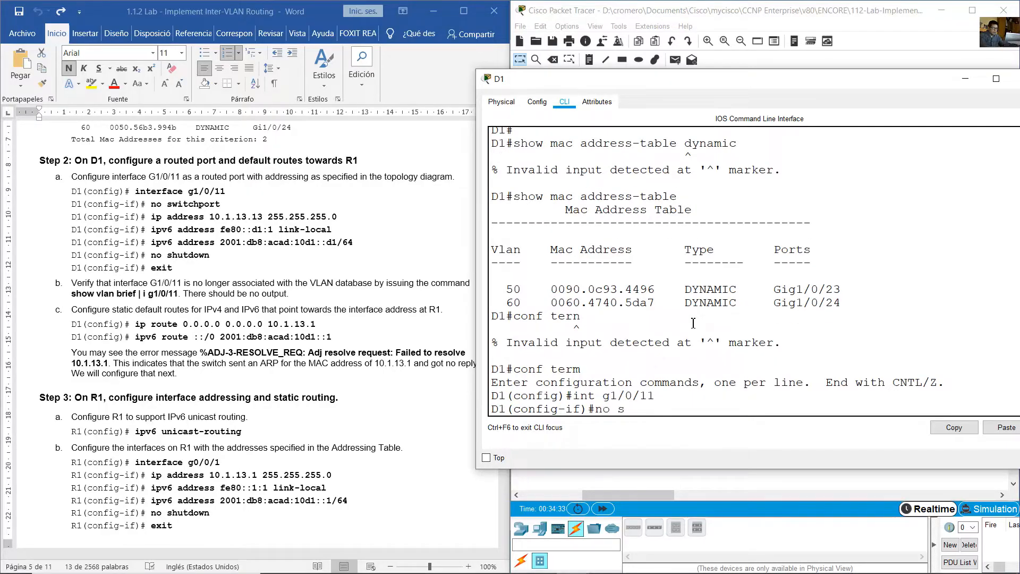
text(witchport)
key(Return)
- Assign the IPv4 address 10.1.13.13 with mask 255.255.255.0 to D1's interface g1/0/11
text(ip address 10.1.1)
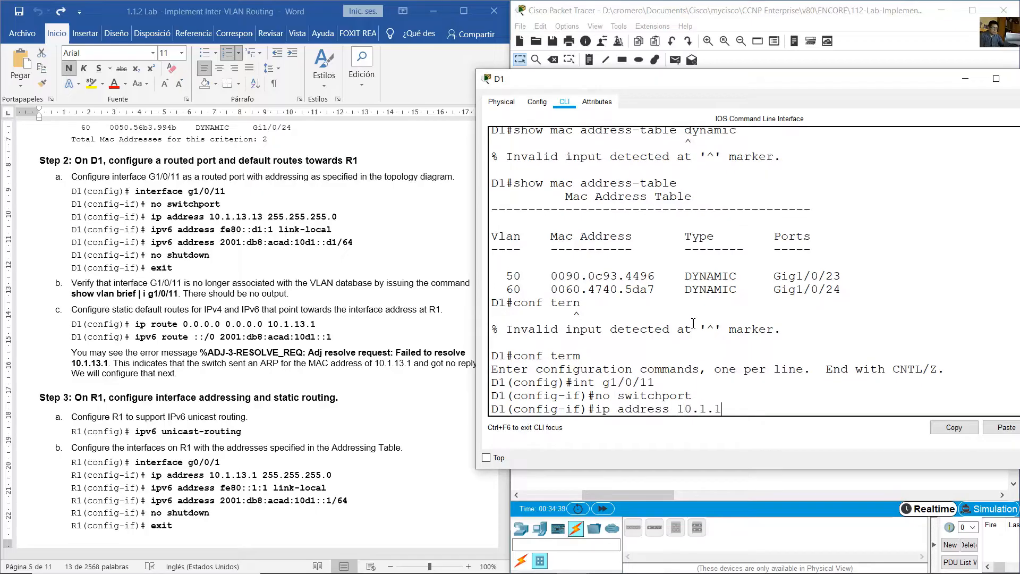
text(3.13 255.255.255.0)
key(Return)
- Assign the link-local IPv6 address fe80::d1:1 to D1's g1/0/11 port
text(ipv6 addre)
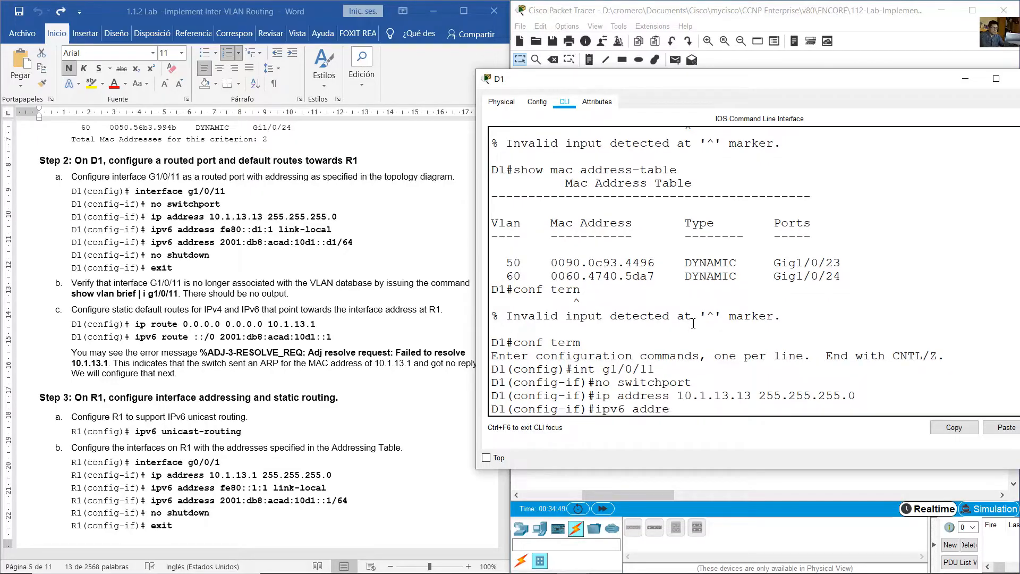
text(ss fe80::d1:1 link-local)
key(Return)
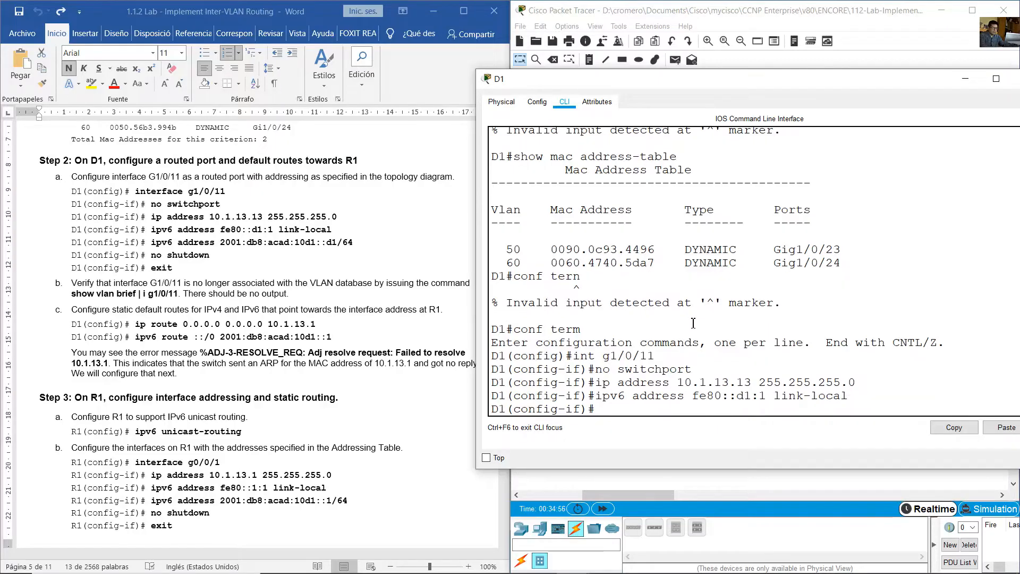
- Give D1's g1/0/11 port the global IPv6 address 2001:db8:acad:10d1::d1/64
key(Up)
key(BackSpace)
key(BackSpace)
key(BackSpace)
key(BackSpace)
key(BackSpace)
key(BackSpace)
key(BackSpace)
key(BackSpace)
key(BackSpace)
key(BackSpace)
key(BackSpace)
key(BackSpace)
key(BackSpace)
key(BackSpace)
key(BackSpace)
key(BackSpace)
key(BackSpace)
key(BackSpace)
key(BackSpace)
key(BackSpace)
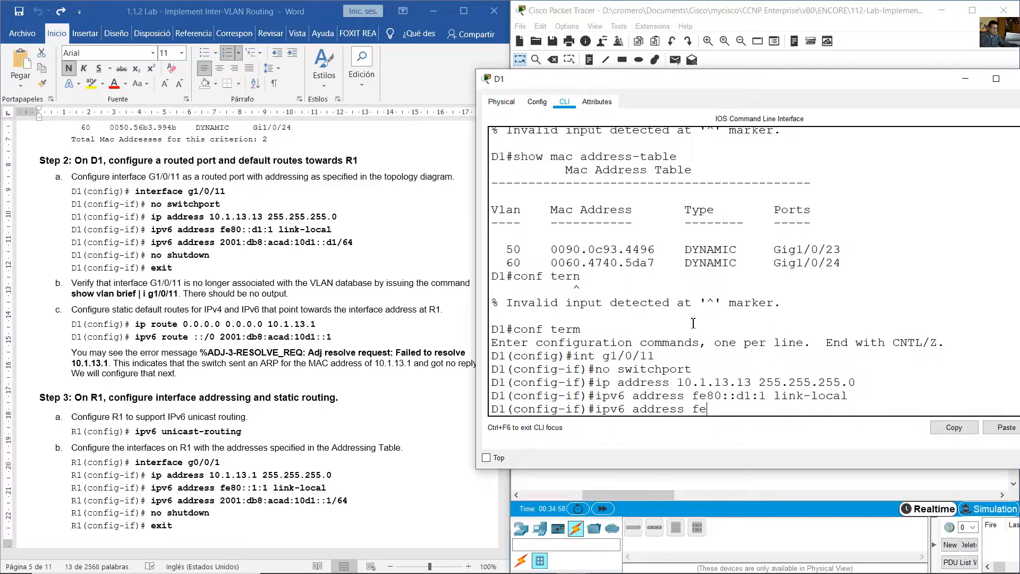
text(2001:db8:Acad)
key(BackSpace)
key(BackSpace)
key(BackSpace)
text(acad:10d1::d1)
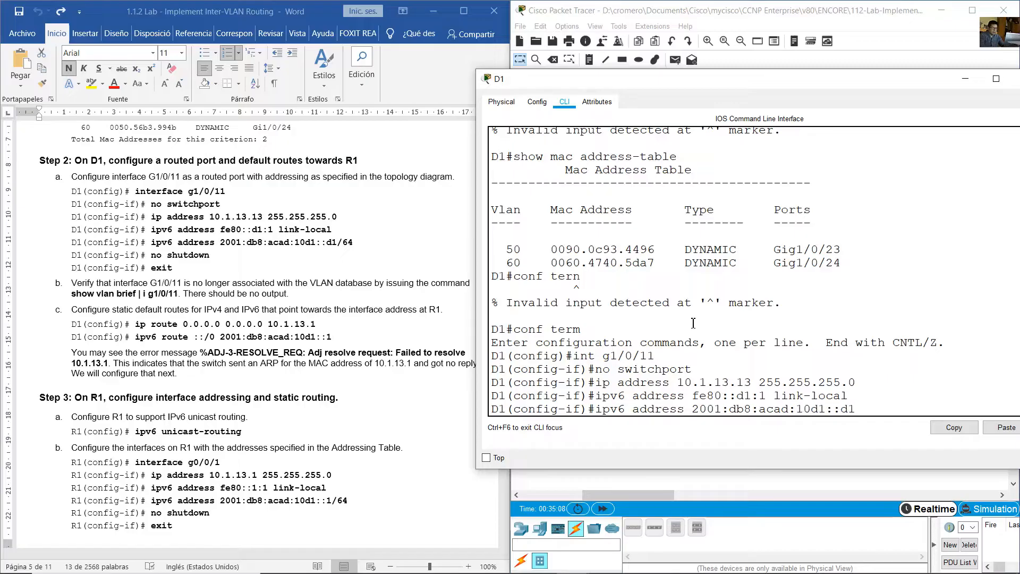
text(/6)
key(Left)
key(Left)
key(Left)
key(Left)
key(Left)
key(Left)
key(Left)
key(Left)
key(Left)
key(Left)
key(Left)
key(Left)
key(Left)
key(Right)
key(Right)
key(Return)
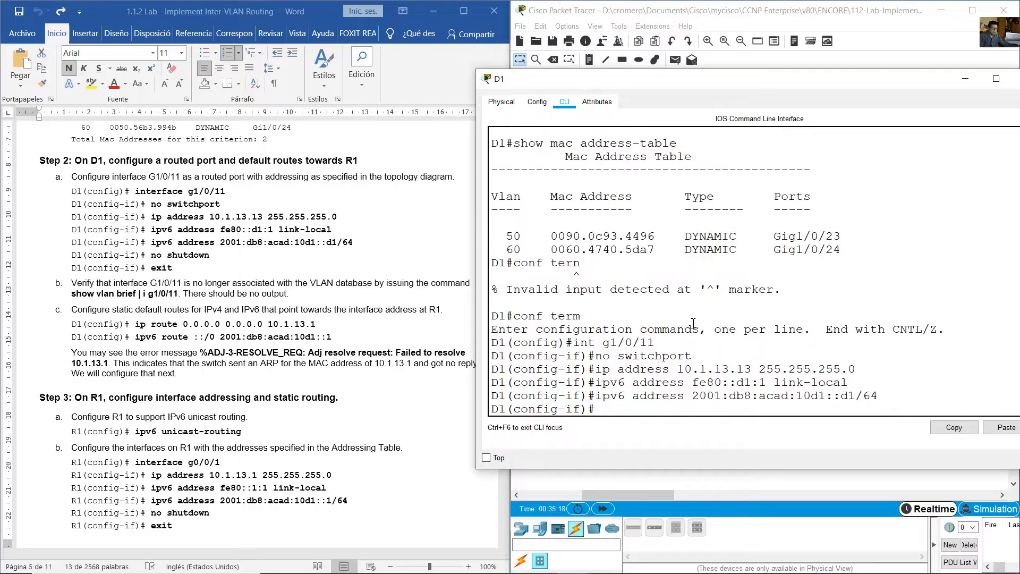
- Enable D1's g1/0/11 with no shutdown and exit interface configuration mode
text(no shutdown)
key(Return)
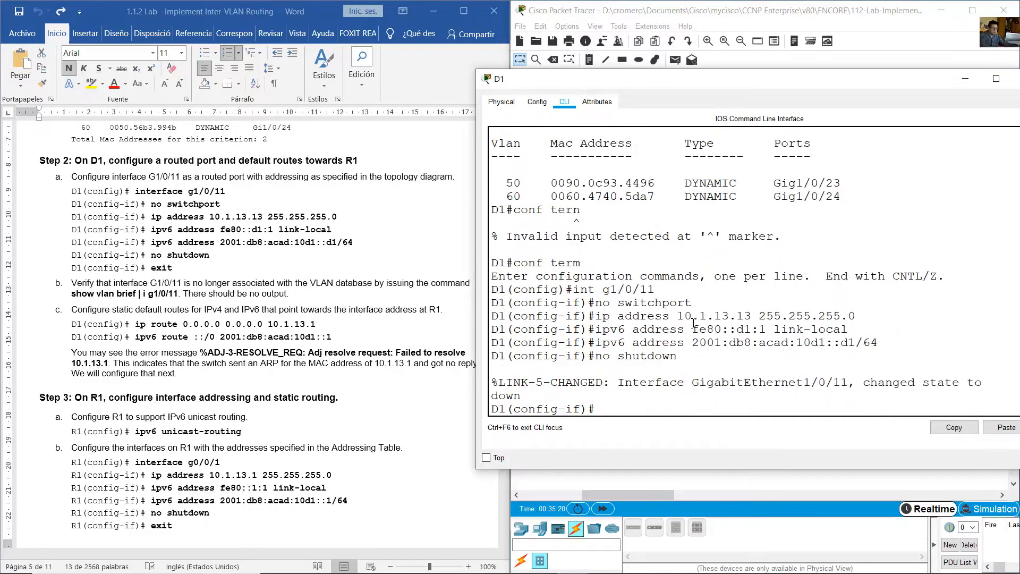
text(exit)
key(Return)
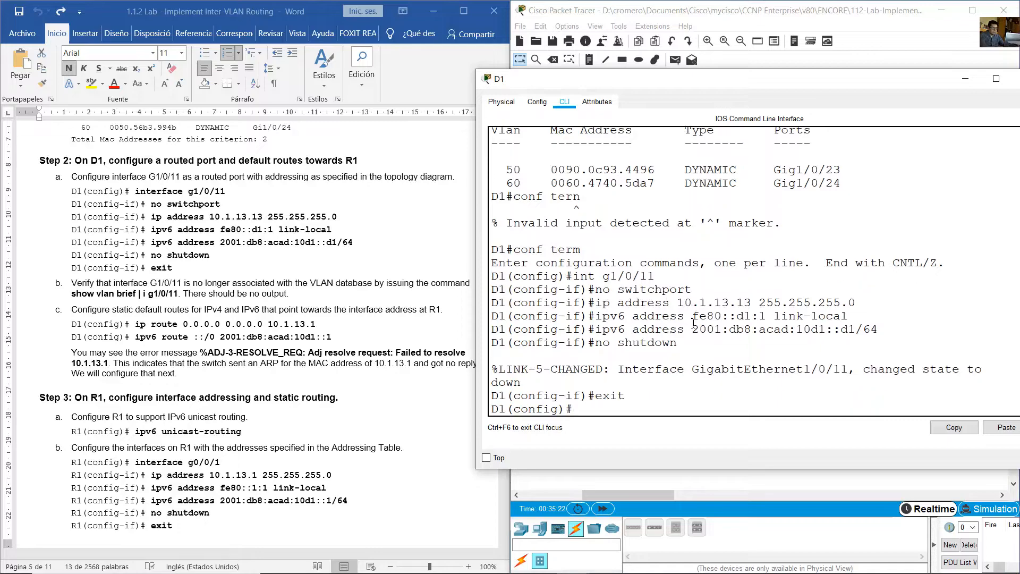
- Read the lab guide's item b on verifying G1/0/11 and return D1 to privileged mode with end
click(170, 278)
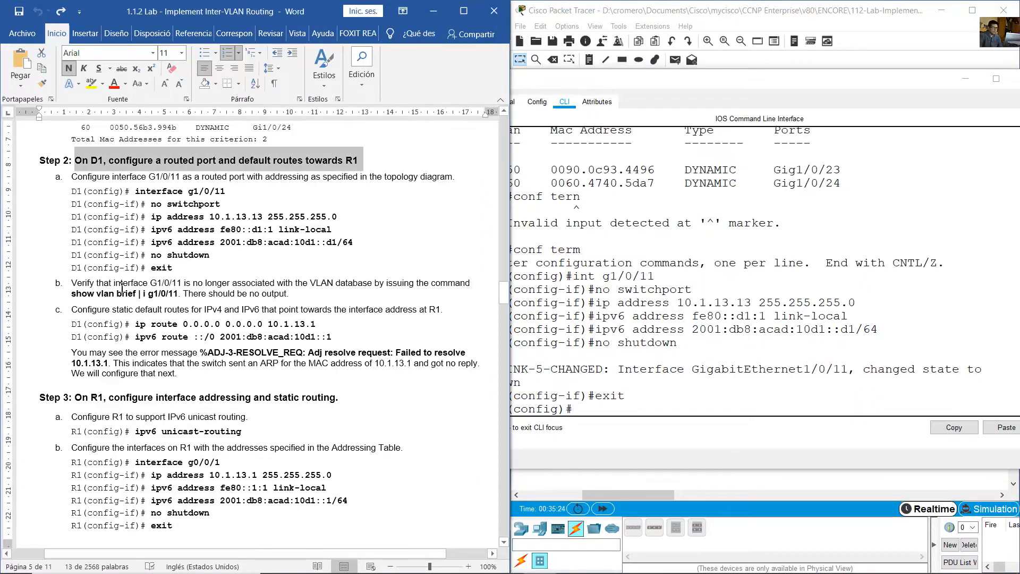
drag(114, 283, 299, 296)
click(711, 356)
text(end)
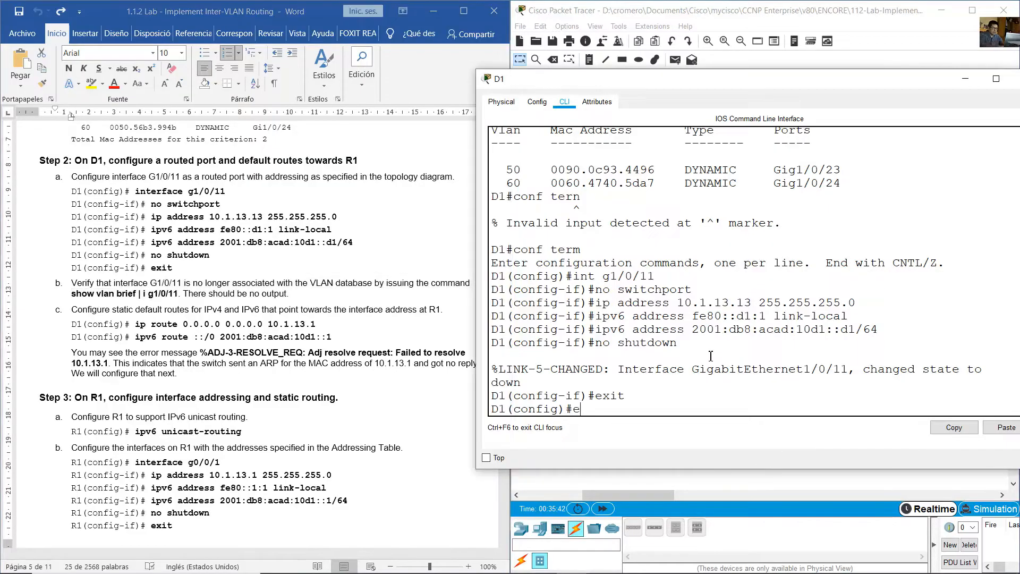
key(Return)
key(Return)
- Try to filter D1's VLAN list for the routed port with show vlan brief | i g1/0/11
text(show)
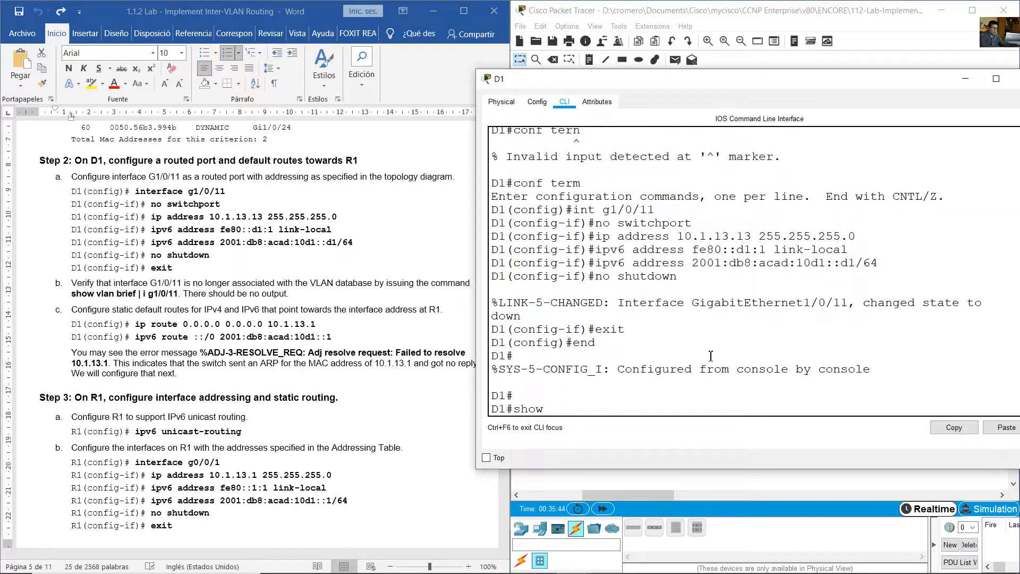
text( vlan brief)
key(BackSpace)
text(| i g1/0/11)
key(Return)
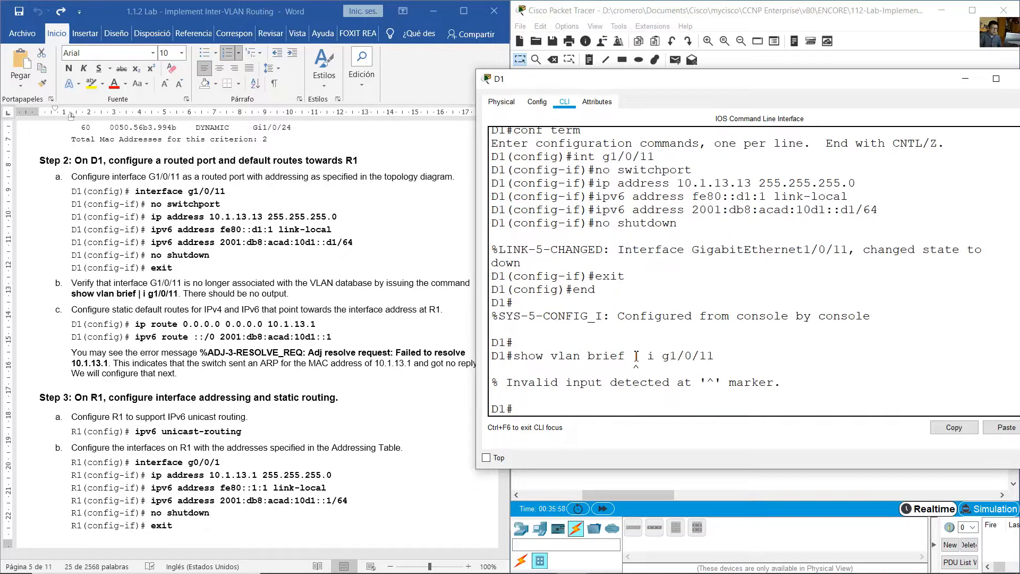
- Try the filtered VLAN check with the keyword spelled out: show vlan brief | include g1/0/11
drag(626, 358, 716, 355)
click(679, 358)
double_click(638, 357)
click(636, 357)
double_click(636, 357)
click(702, 342)
key(Up)
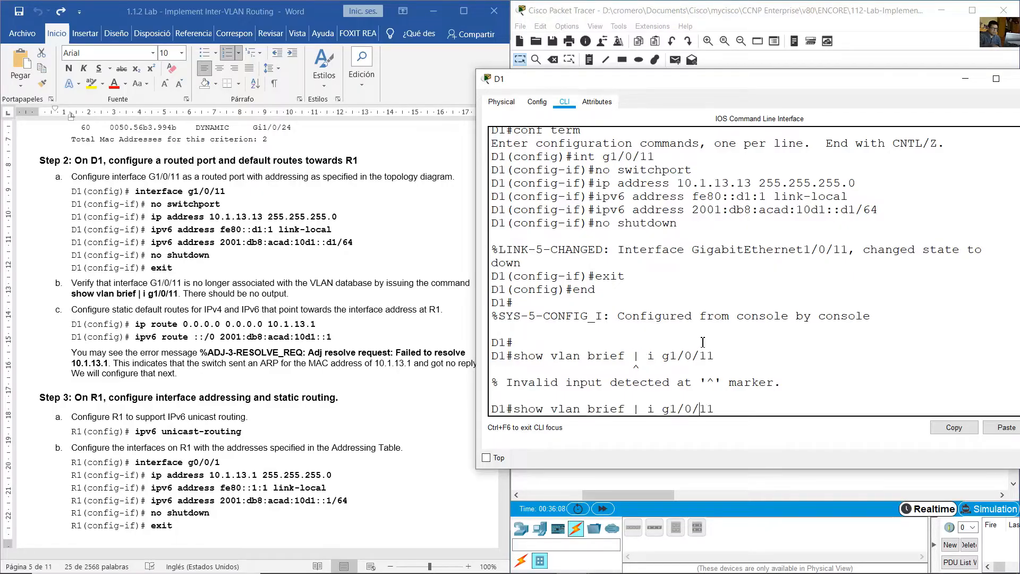
key(Left)
key(Left)
key(Left)
key(Left)
key(Left)
key(Left)
key(Left)
key(Left)
text(nclude)
key(Return)
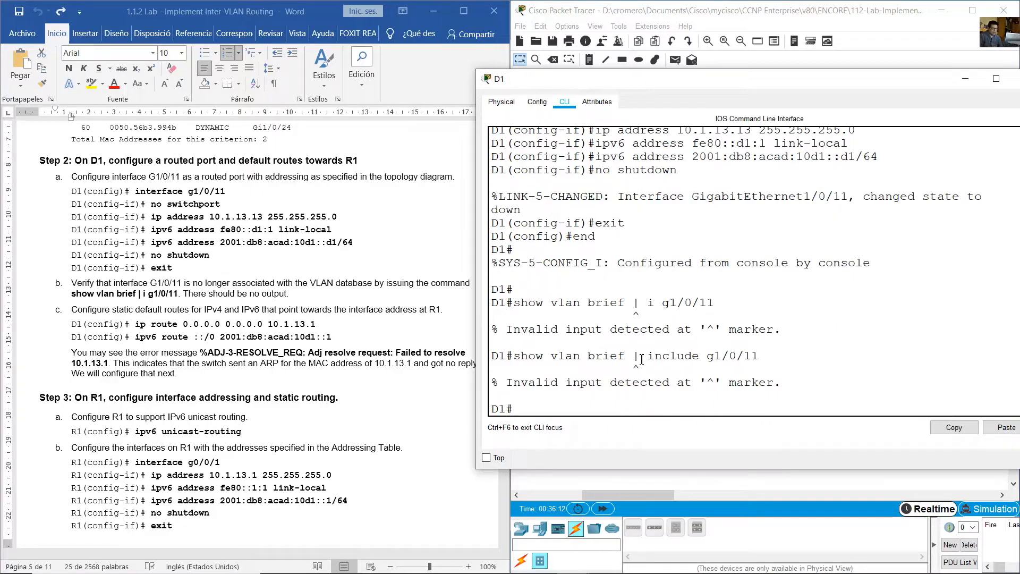
- List D1's VLANs with an unfiltered show vlan brief and check the port assignments for Gig1/0/11
drag(634, 358, 767, 359)
click(668, 357)
click(693, 359)
drag(515, 358, 646, 365)
click(638, 387)
key(Up)
key(BackSpace)
key(BackSpace)
key(BackSpace)
key(BackSpace)
key(BackSpace)
key(BackSpace)
key(BackSpace)
key(BackSpace)
key(BackSpace)
key(BackSpace)
key(BackSpace)
key(BackSpace)
key(BackSpace)
key(BackSpace)
key(BackSpace)
key(BackSpace)
key(BackSpace)
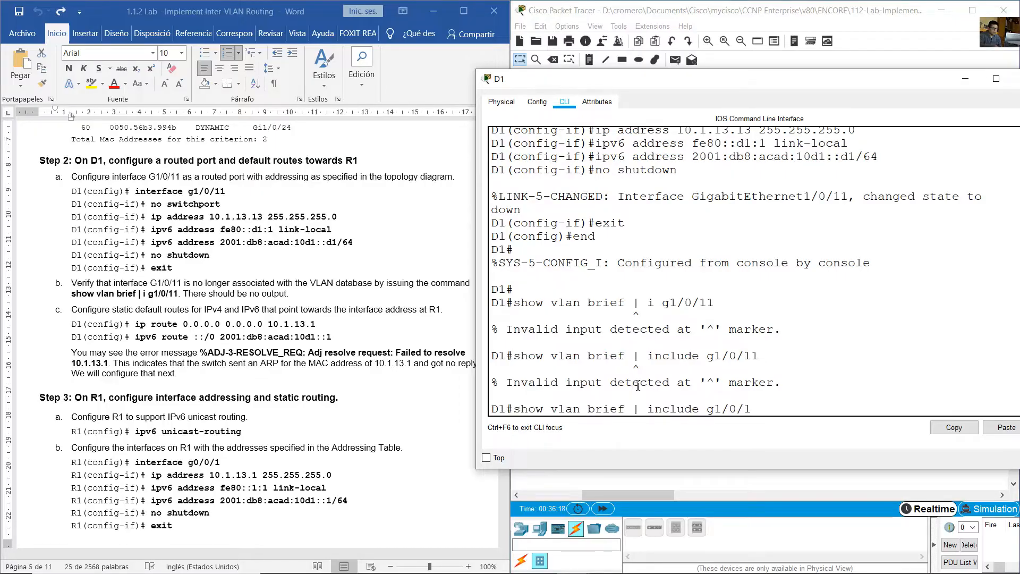
key(Return)
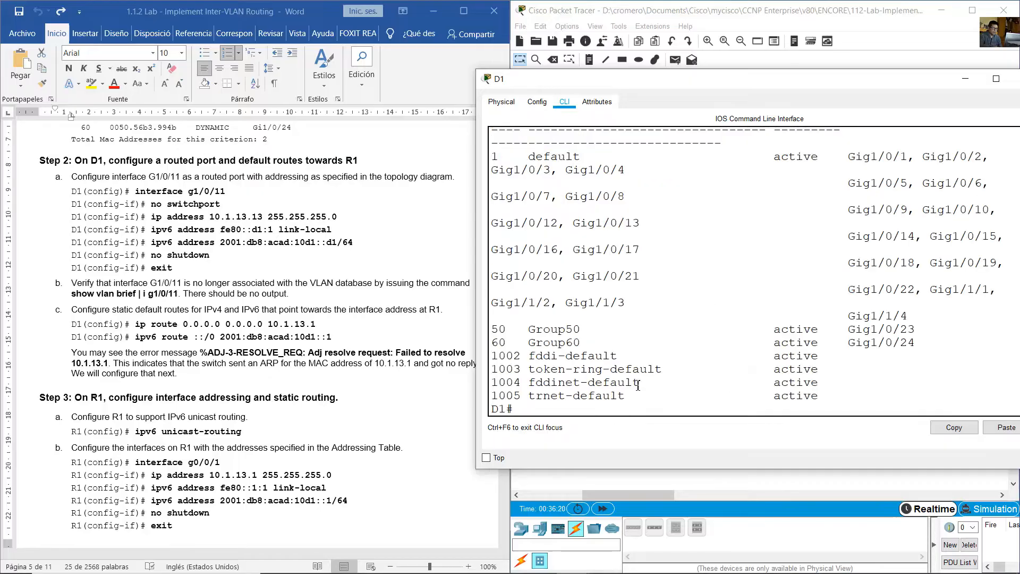
drag(475, 271, 270, 266)
drag(650, 234, 922, 341)
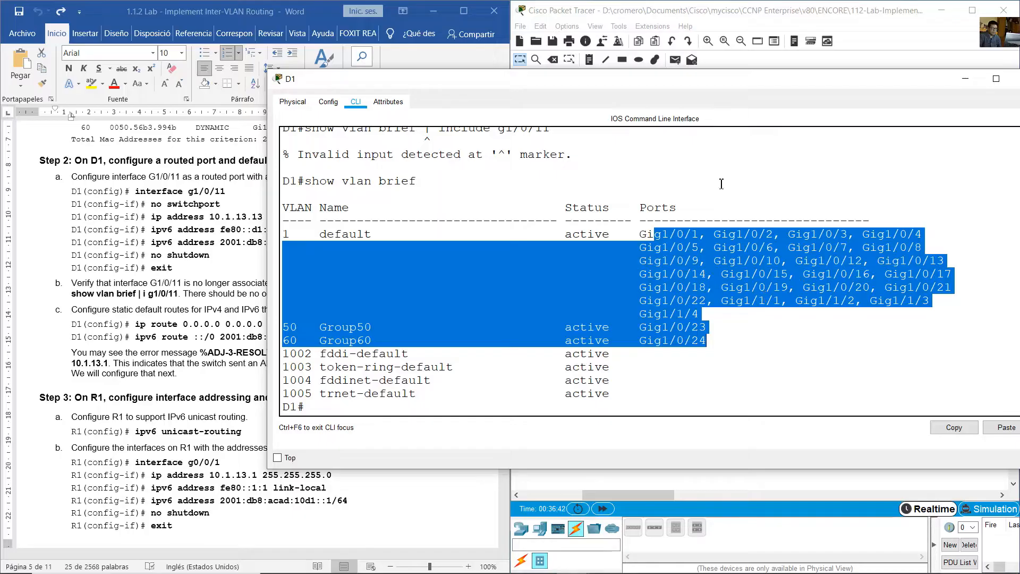
- Read the lab guide's item c on static default routes and find R1's address on the D1 link in the topology
click(234, 230)
click(234, 318)
scroll(235, 319, down, 2)
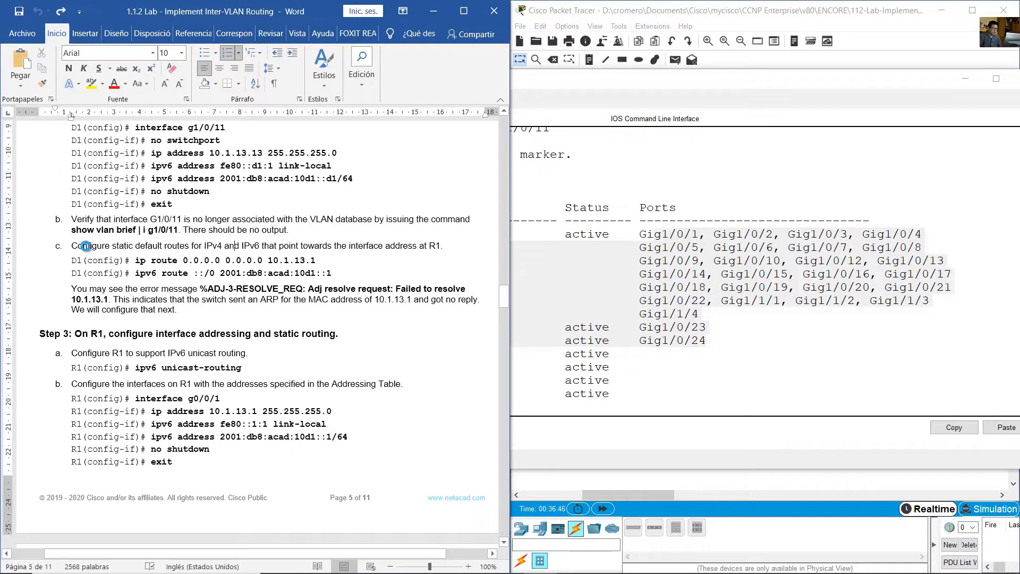
drag(85, 246, 440, 250)
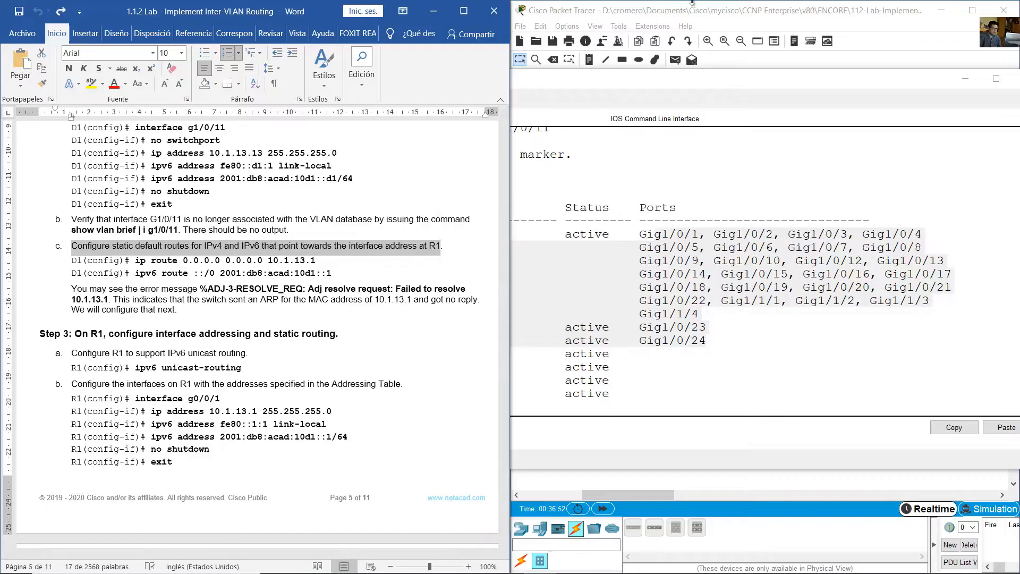
click(692, 2)
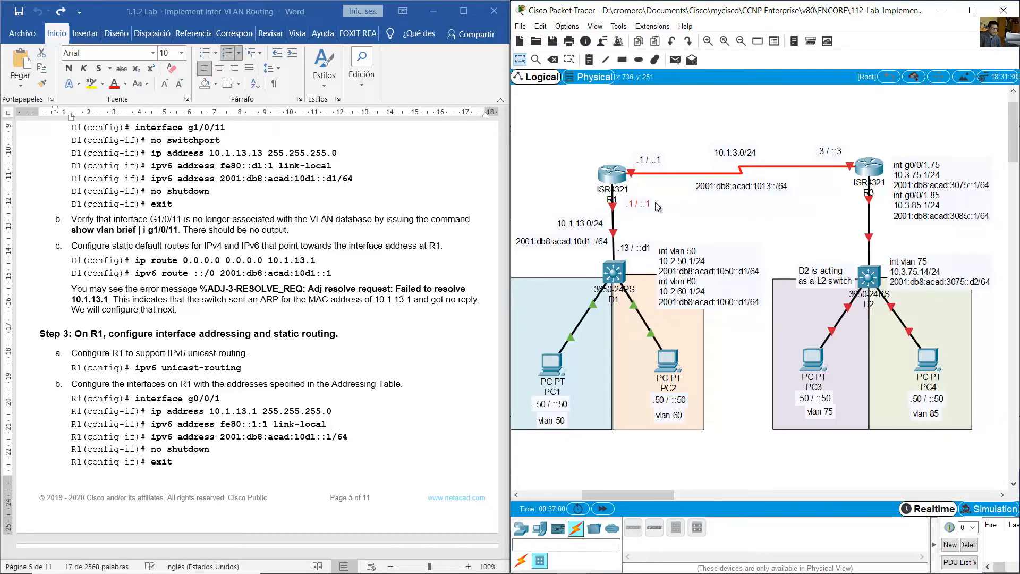
- Reopen D1's command line beside the lab guide and enter global configuration mode with conf term
click(613, 274)
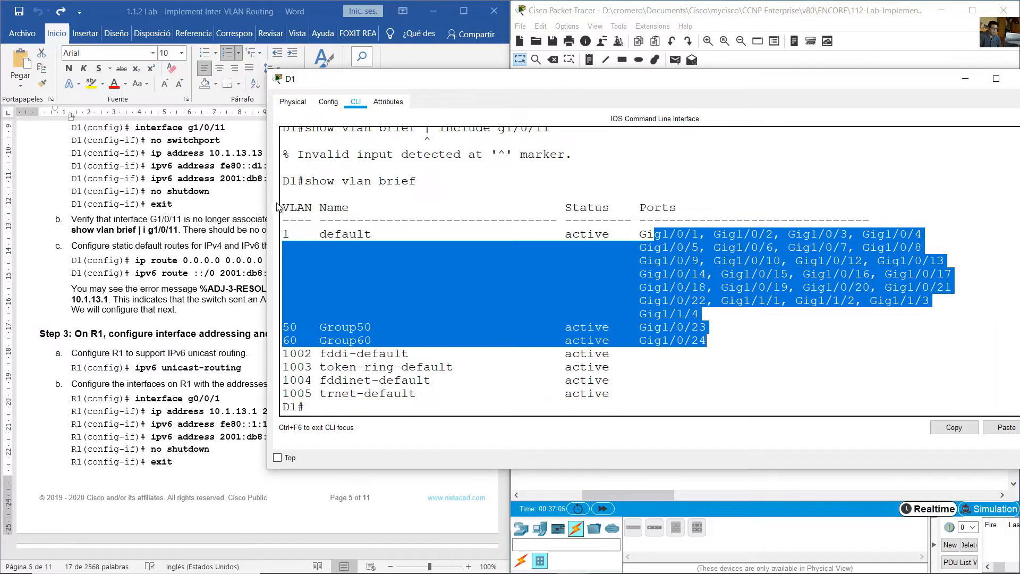
drag(269, 199, 408, 196)
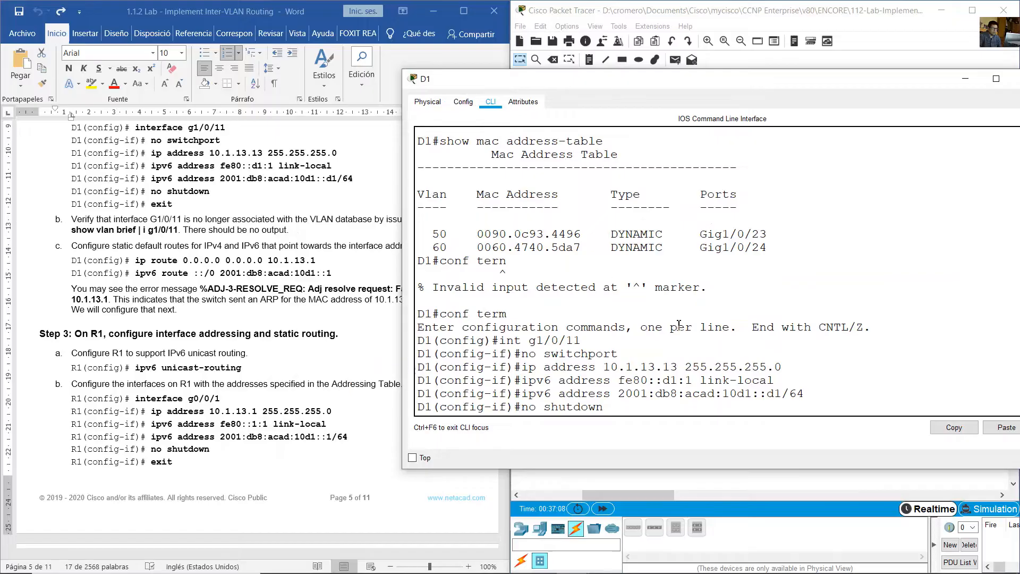
scroll(694, 379, down, 10)
scroll(693, 379, down, 1)
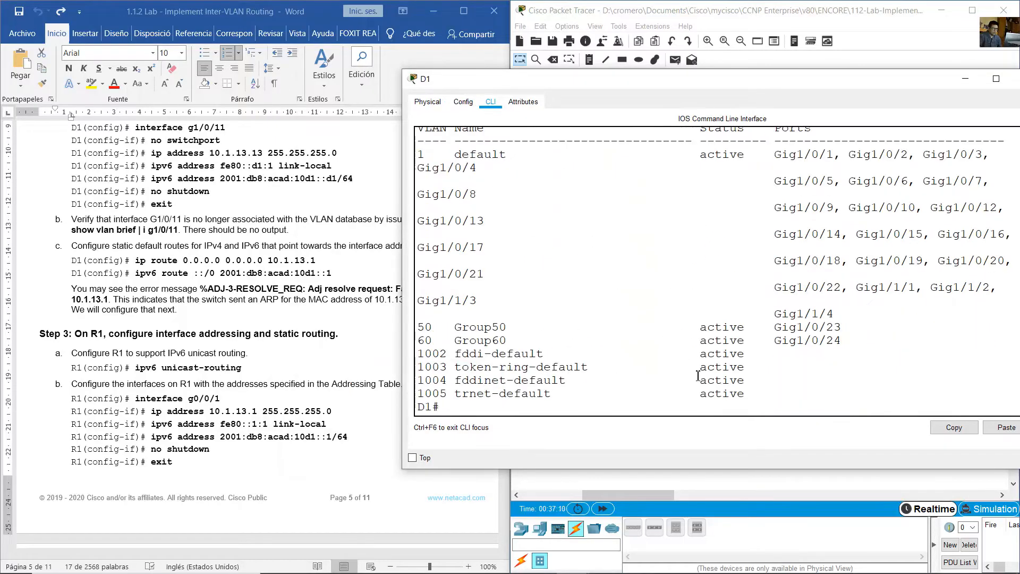
text(conf term)
key(Return)
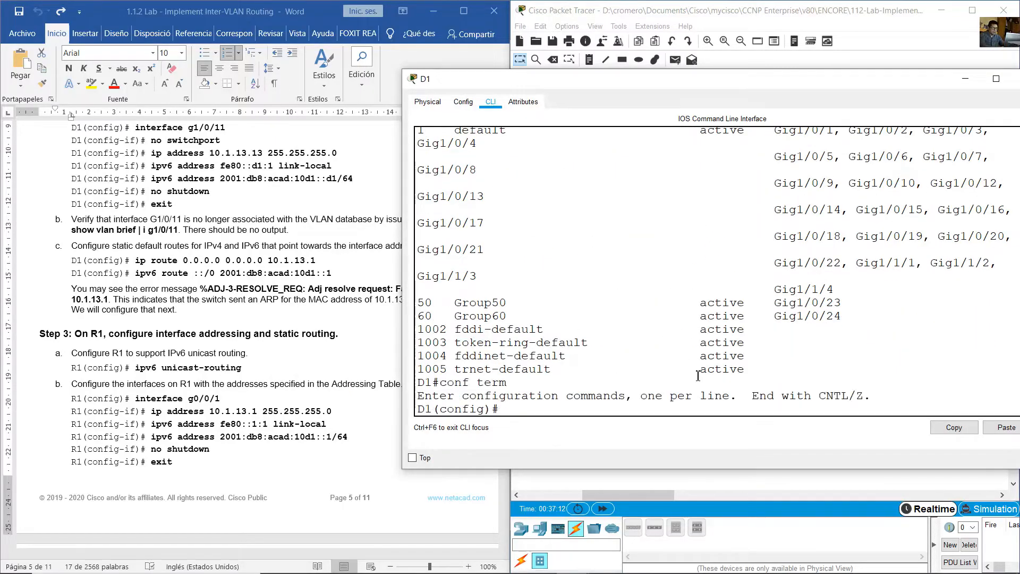
- Configure D1's IPv4 default route with ip route 0.0.0.0 0.0.0.0 10.1.13.1
text(ip route 0.0.0.0 0.0.0)
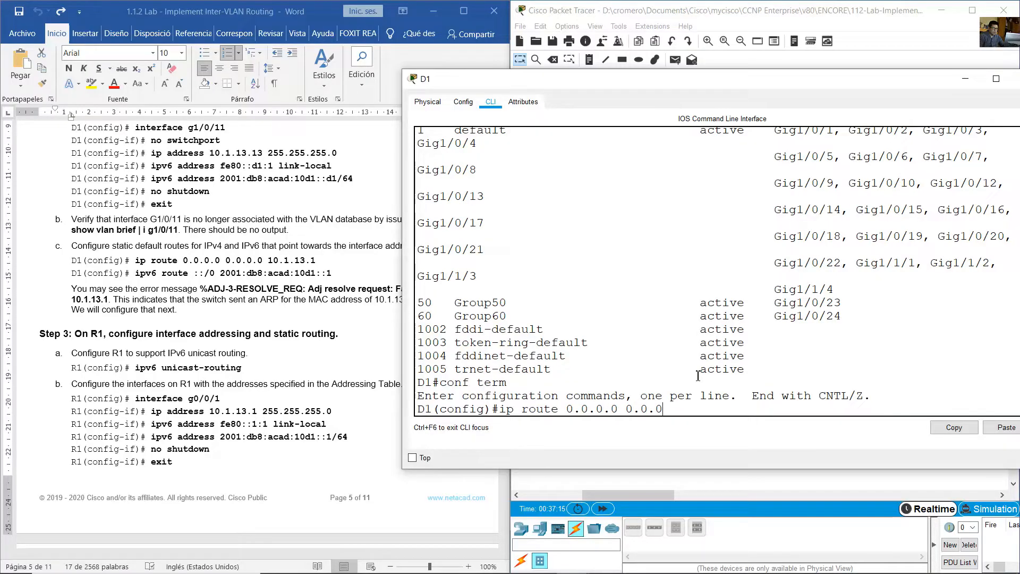
text(.0 10.1.13.1)
key(Return)
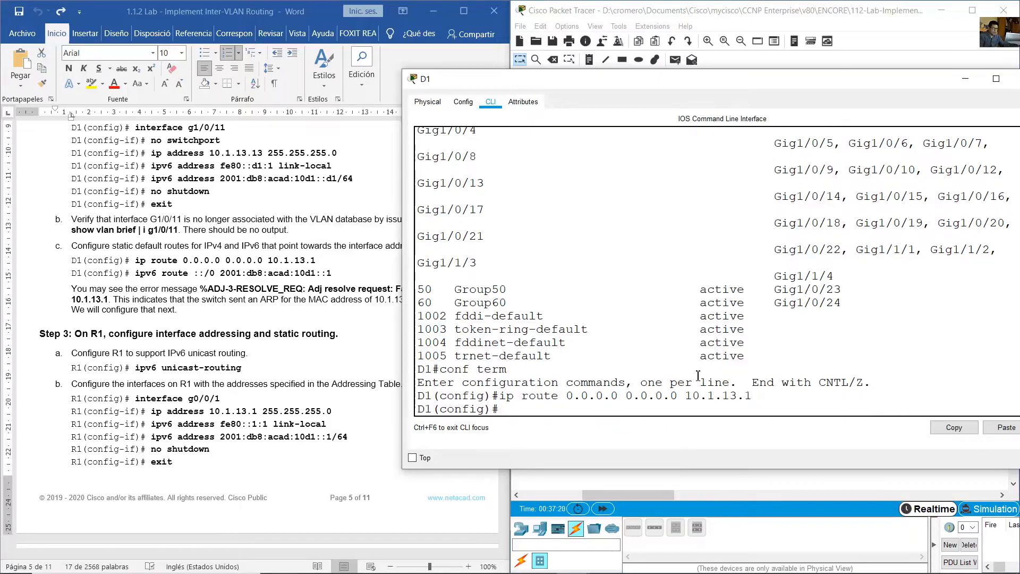
- Configure D1's IPv6 default route with ipv6 route ::/0 2001:db8:acad:10d1::1
text(iv)
text(v6 route)
text(::/0)
text( 200)
text(1:db8)
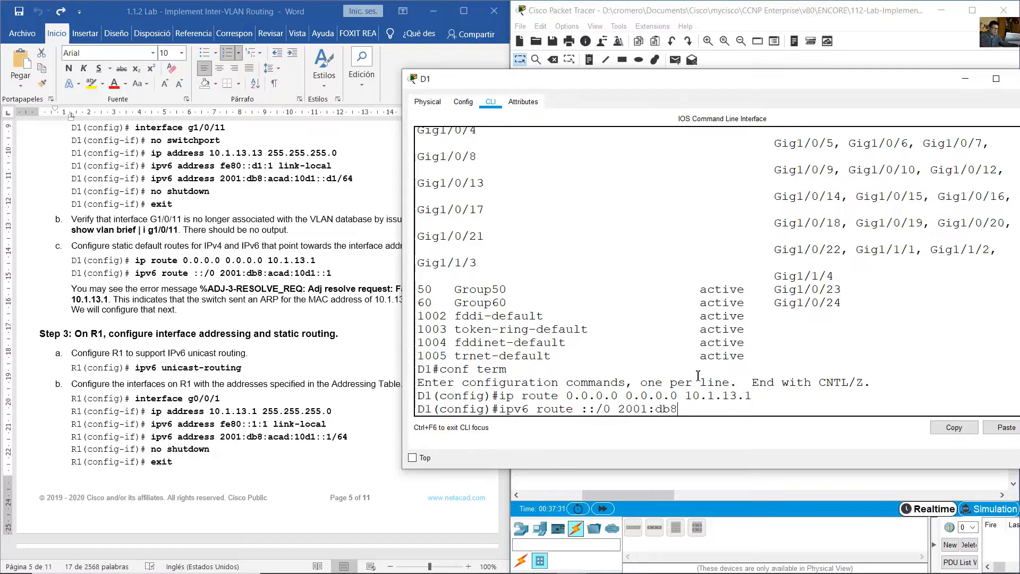
text(:Aca)
key(BackSpace)
text(ad:)
key(Right)
text(10d1::1)
key(Return)
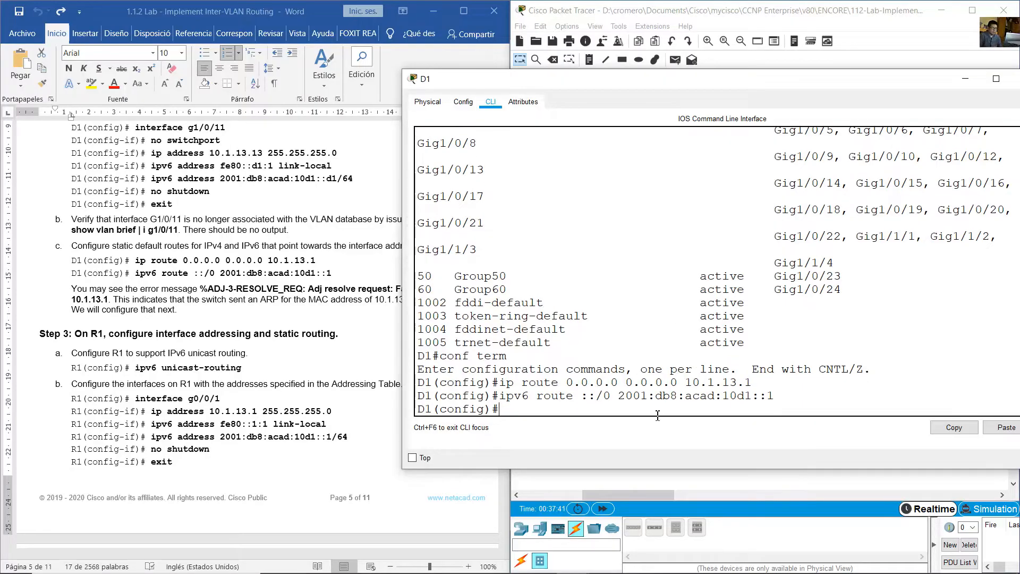
- Read the lab guide's note on the %ADJ-3-RESOLVE_REQ error message below the default route commands
click(301, 285)
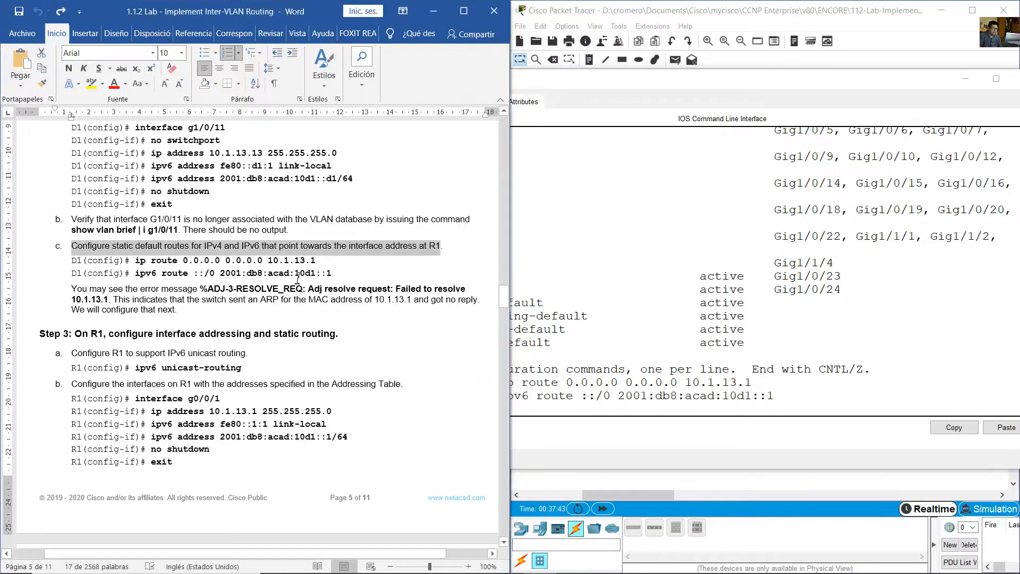
scroll(298, 279, down, 2)
scroll(297, 279, down, 1)
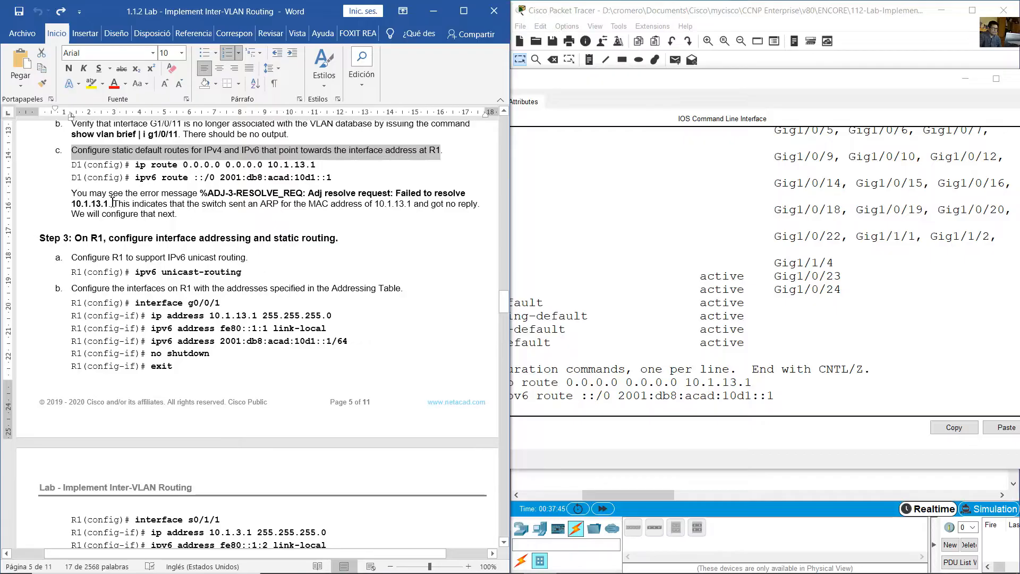
drag(72, 193, 456, 204)
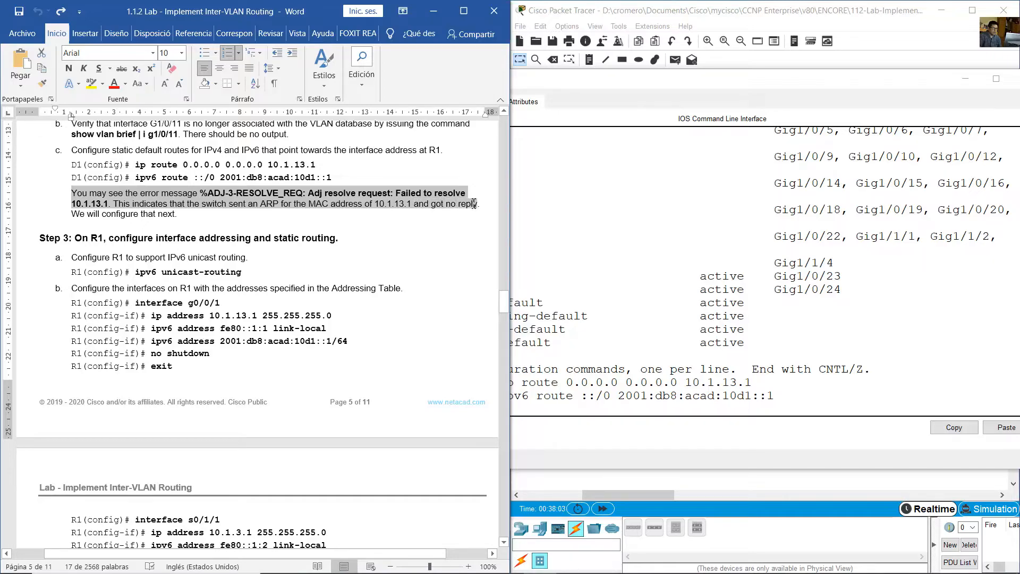
drag(473, 204, 479, 203)
click(211, 211)
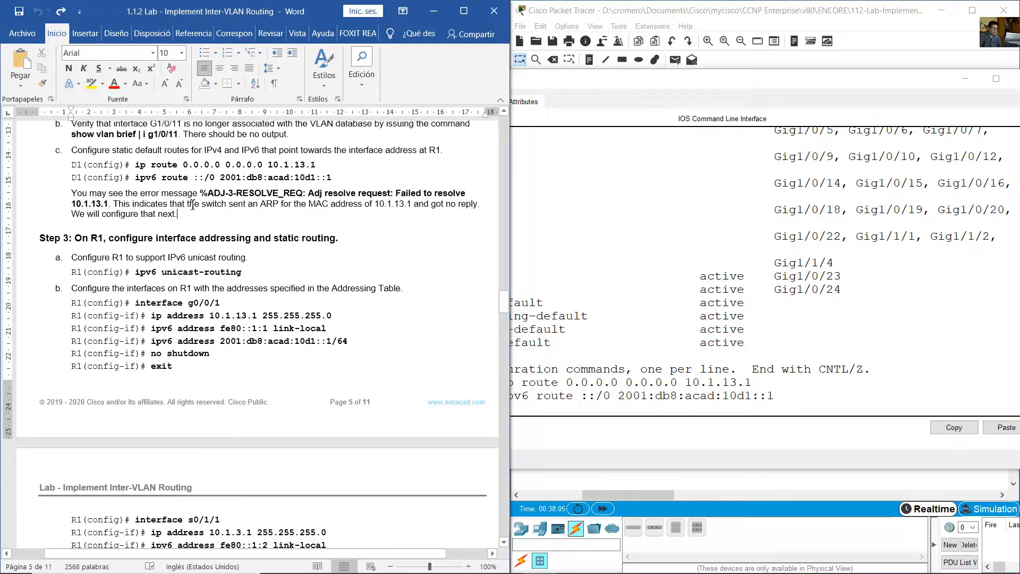
drag(181, 195, 198, 209)
drag(109, 194, 201, 220)
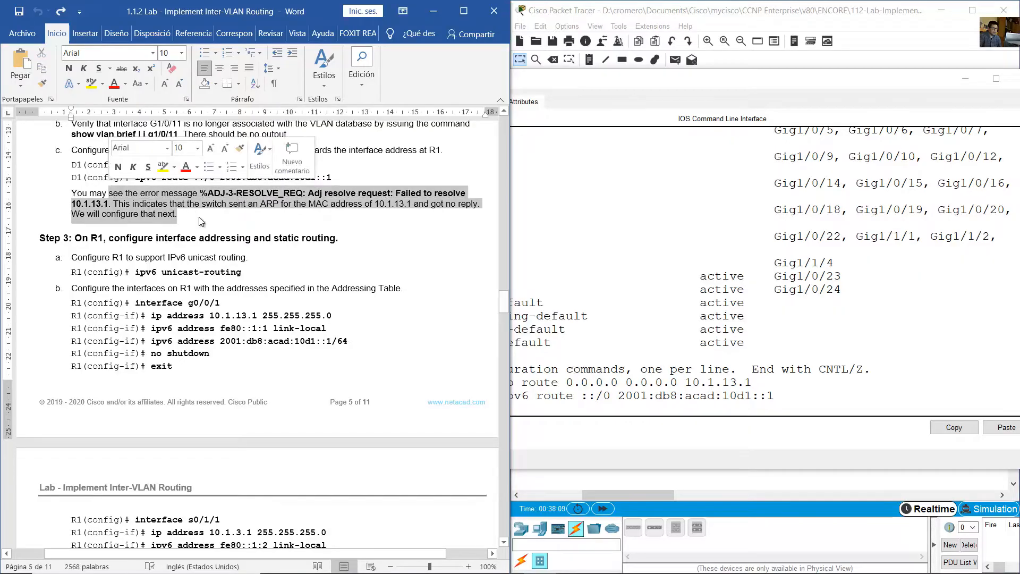
click(250, 230)
- Read the lab guide's Step 3 heading on R1's addressing and static routing and locate R1 in the topology
scroll(131, 199, down, 2)
drag(74, 175, 338, 180)
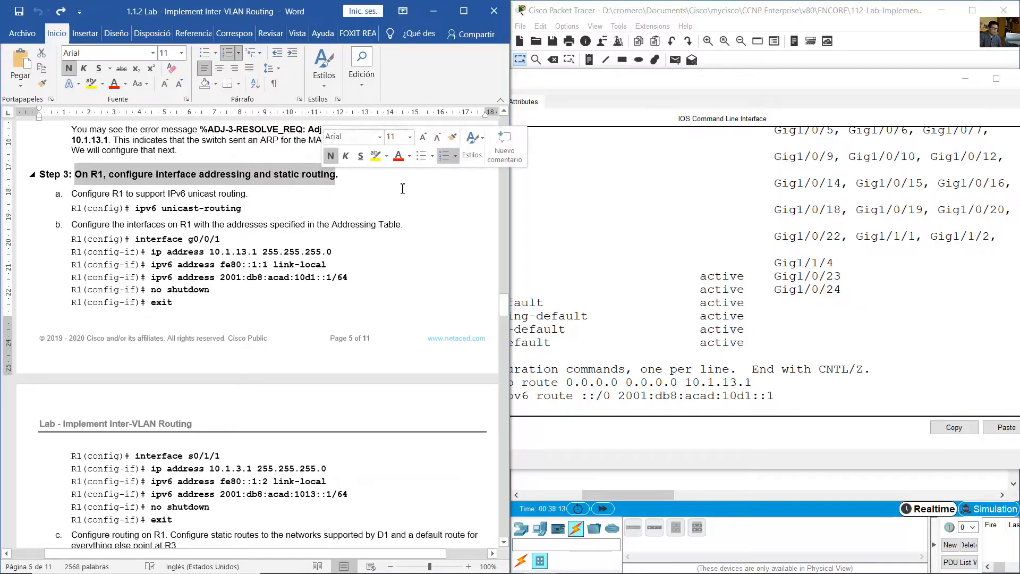
click(671, 8)
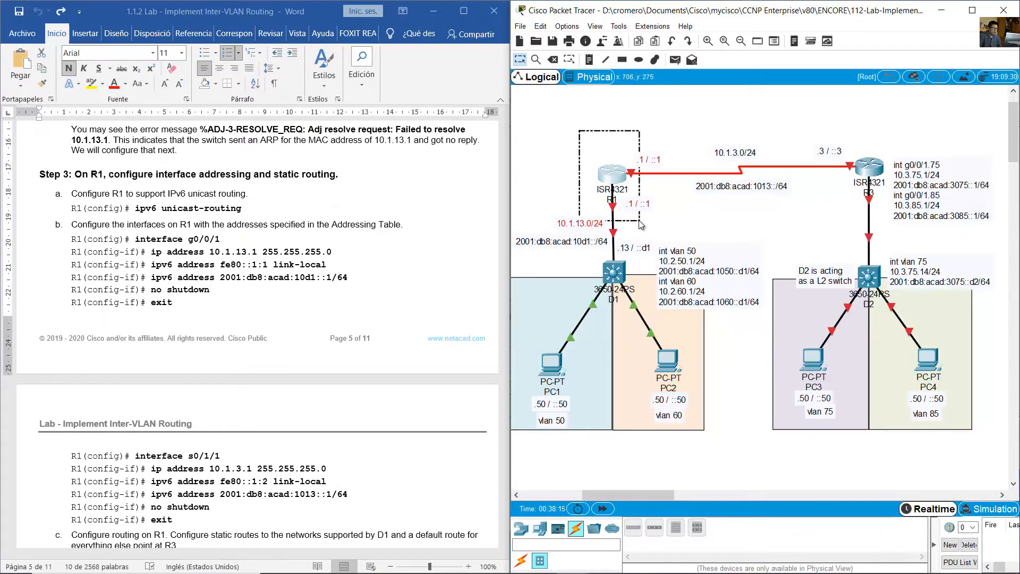
- Open R1's command line in a wider window and read the guide's ipv6 unicast-routing, g0/0/1 and s0/1/1 interface commands
click(607, 179)
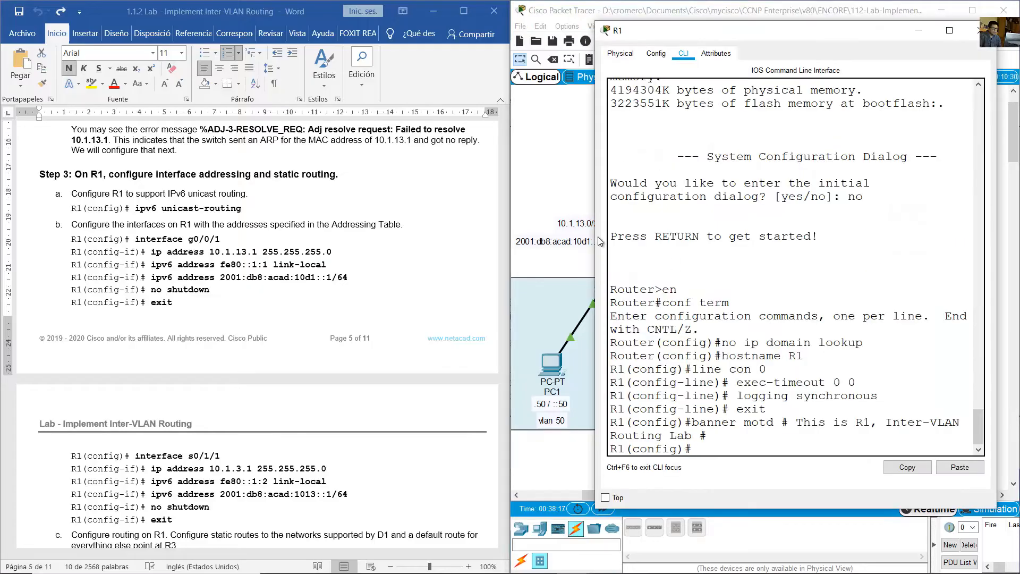
drag(598, 242, 450, 243)
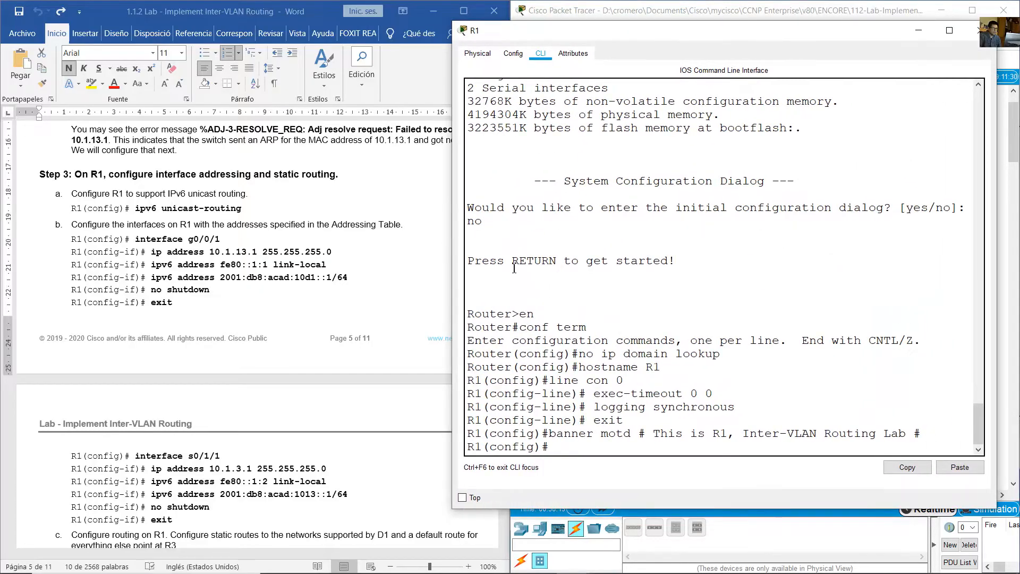
click(185, 236)
drag(146, 210, 242, 212)
scroll(242, 212, down, 3)
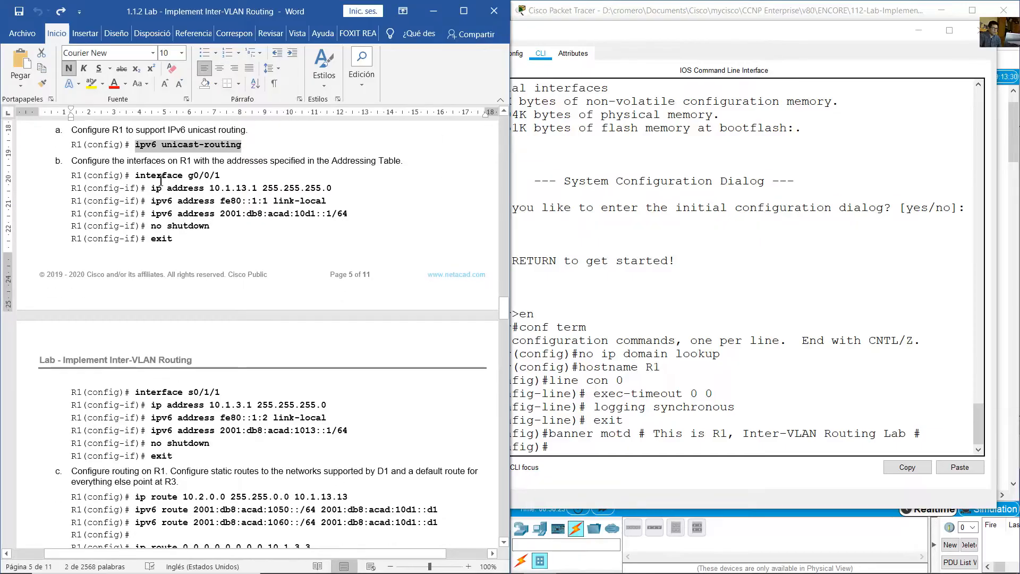
drag(161, 179, 179, 241)
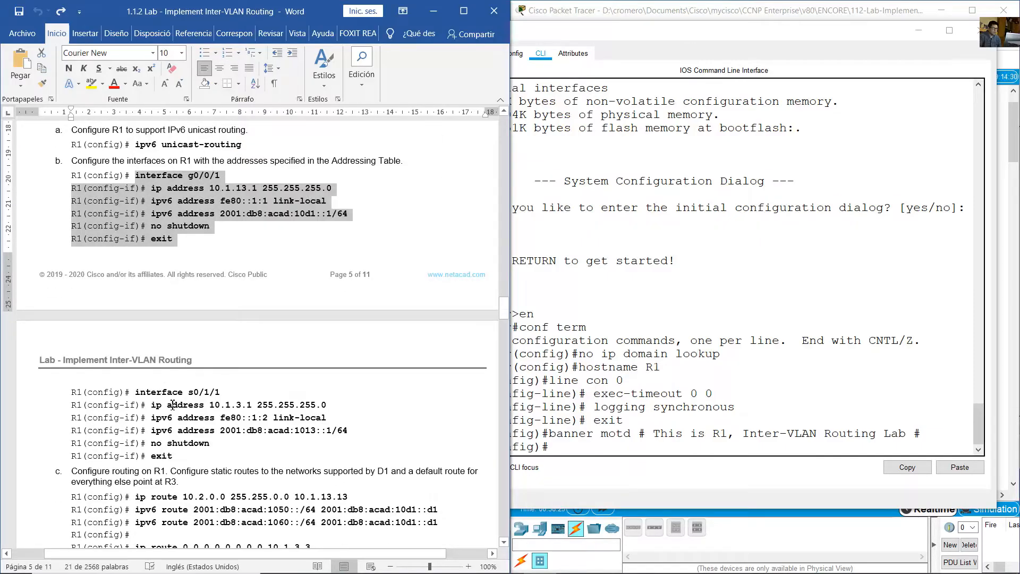
drag(135, 393, 211, 444)
click(531, 14)
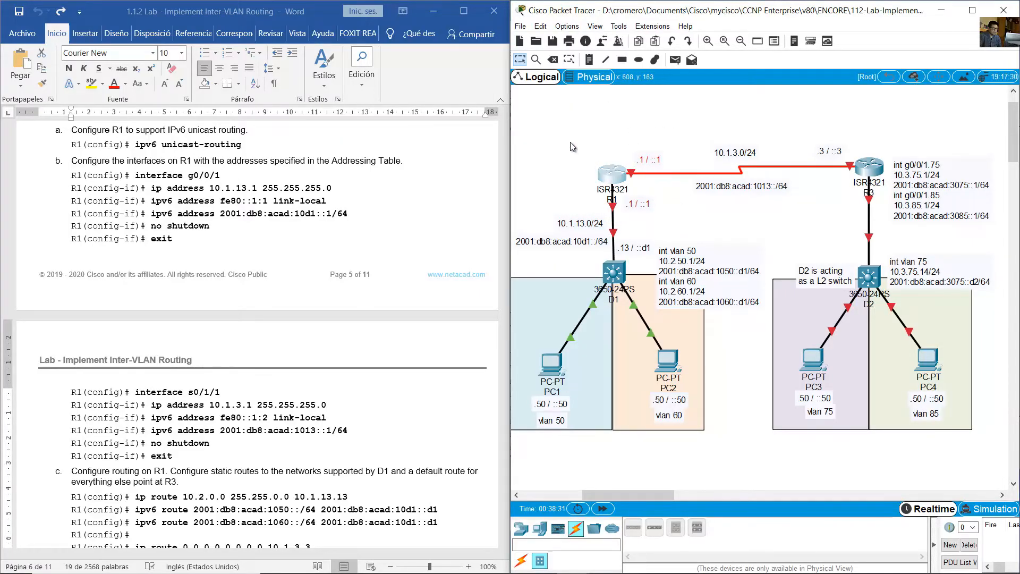
- Enable IPv6 routing on R1 with ipv6 unicast-routing
click(614, 173)
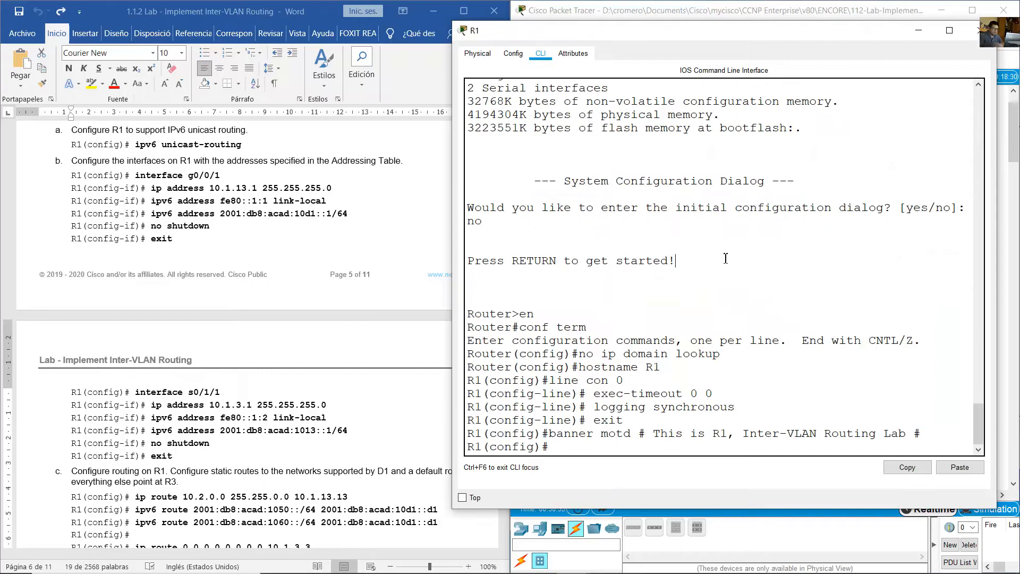
text(ipv6 unicas)
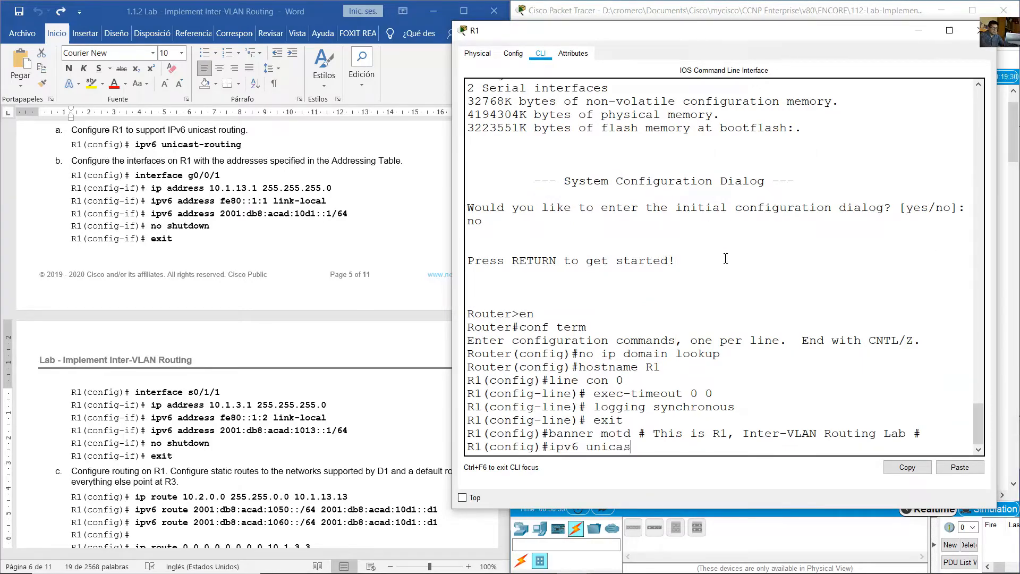
text(t-routnging)
key(Return)
- Enter R1's interface g0/0/1 configuration and assign the IPv4 address 10.1.13.1 255.255.255.0
text(int)
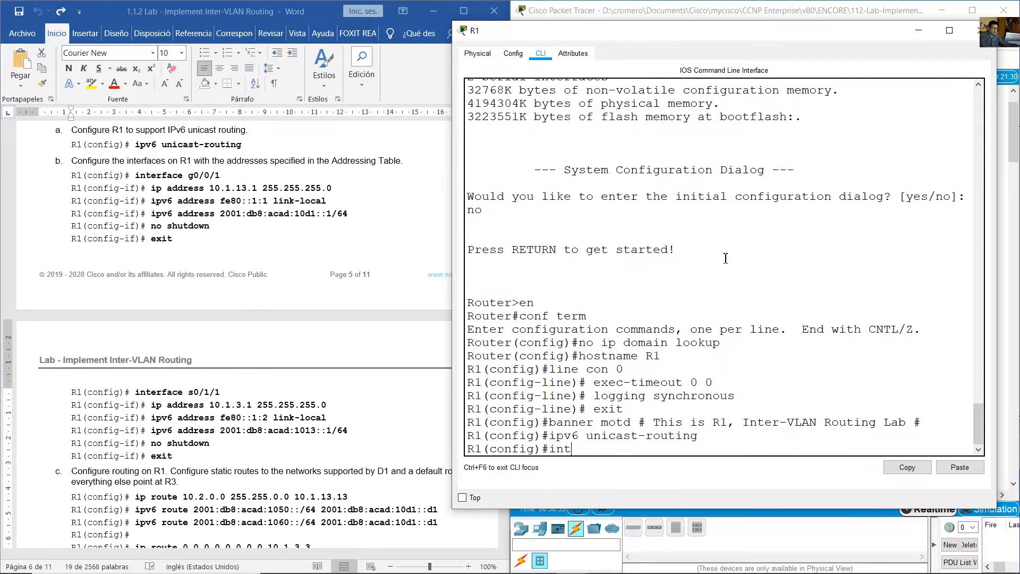
text( g0/0/1)
key(Return)
text(ip addre)
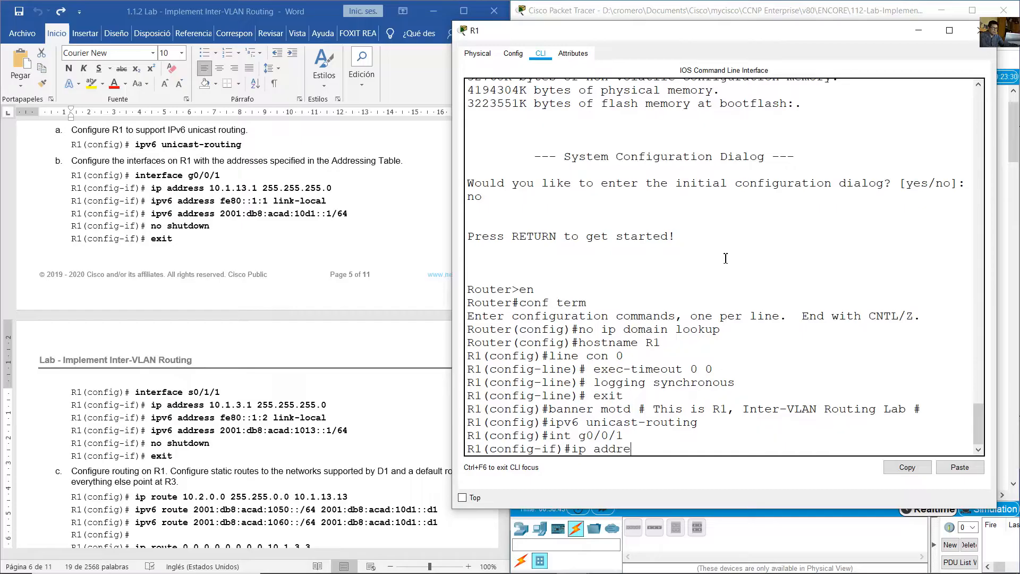
text(ss 10.1.13.1 255.255.255.0)
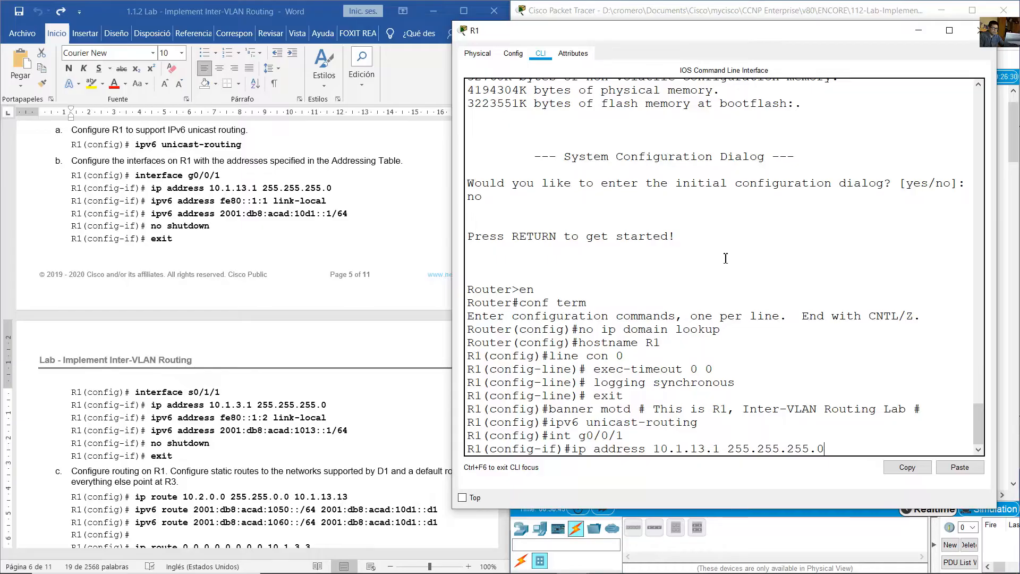
key(Return)
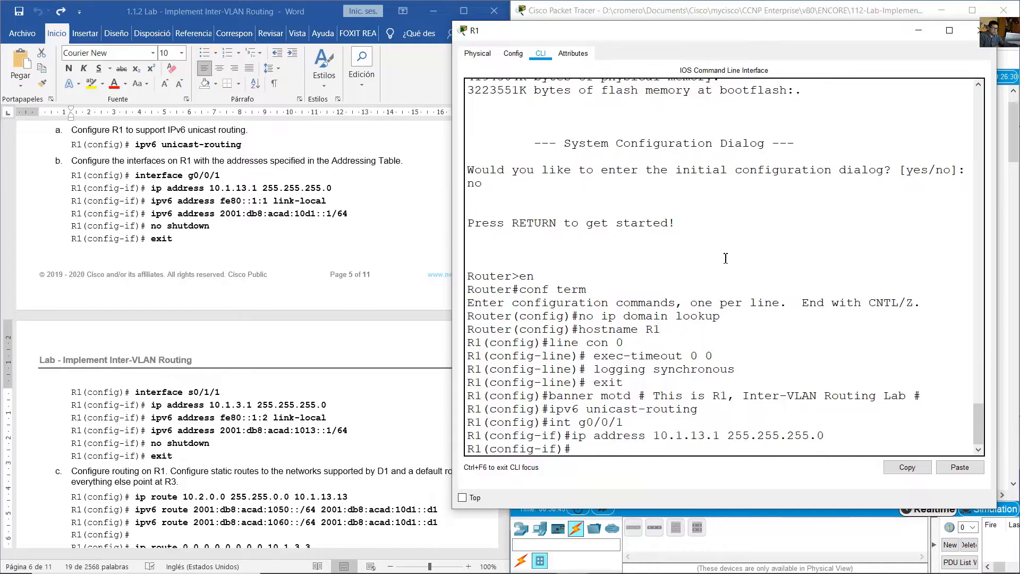
- Assign the IPv6 link-local address fe80::1:1 to R1's g0/0/1 interface
text(ipv6 address fe80)
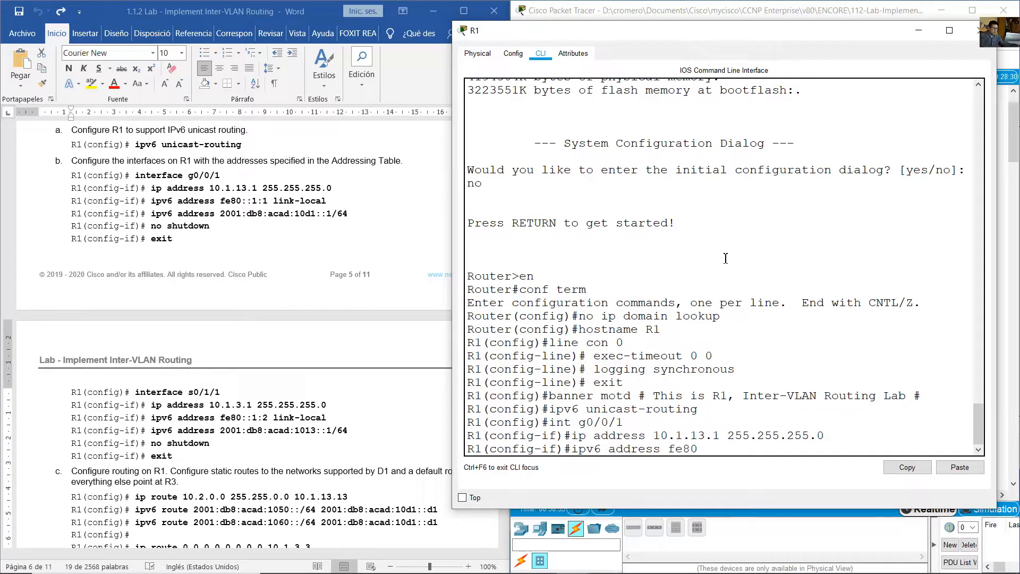
text(::1:1 link-local)
key(Return)
- Assign the global IPv6 address 2001:db8:acad:10d1::1/64 to R1's g0/0/1 interface
key(Up)
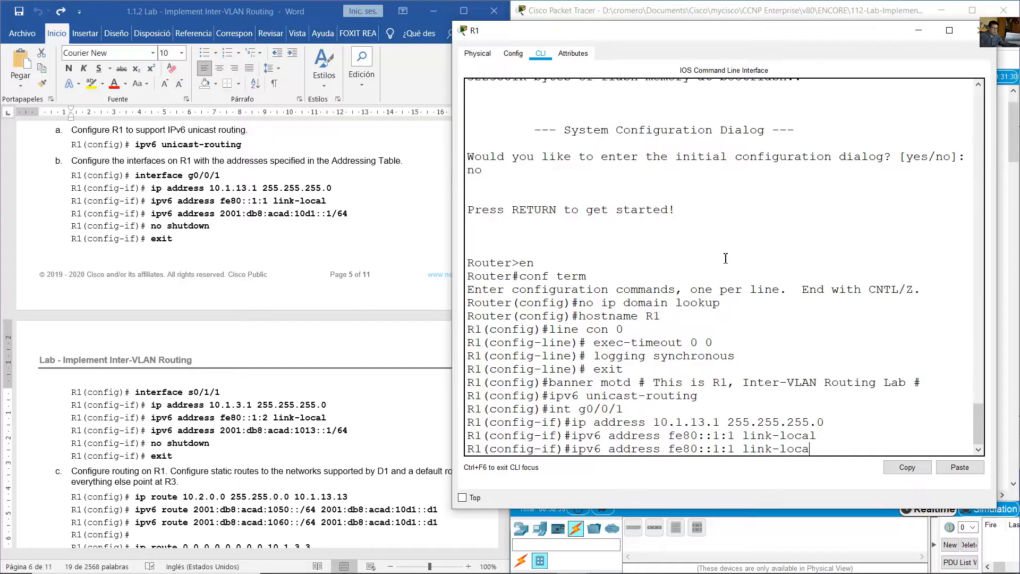
key(BackSpace)
key(BackSpace)
key(BackSpace)
key(BackSpace)
key(BackSpace)
key(BackSpace)
key(BackSpace)
key(BackSpace)
key(BackSpace)
key(BackSpace)
key(BackSpace)
key(BackSpace)
key(BackSpace)
key(BackSpace)
key(BackSpace)
key(BackSpace)
key(BackSpace)
key(BackSpace)
key(BackSpace)
text(2001:db8:acad:)
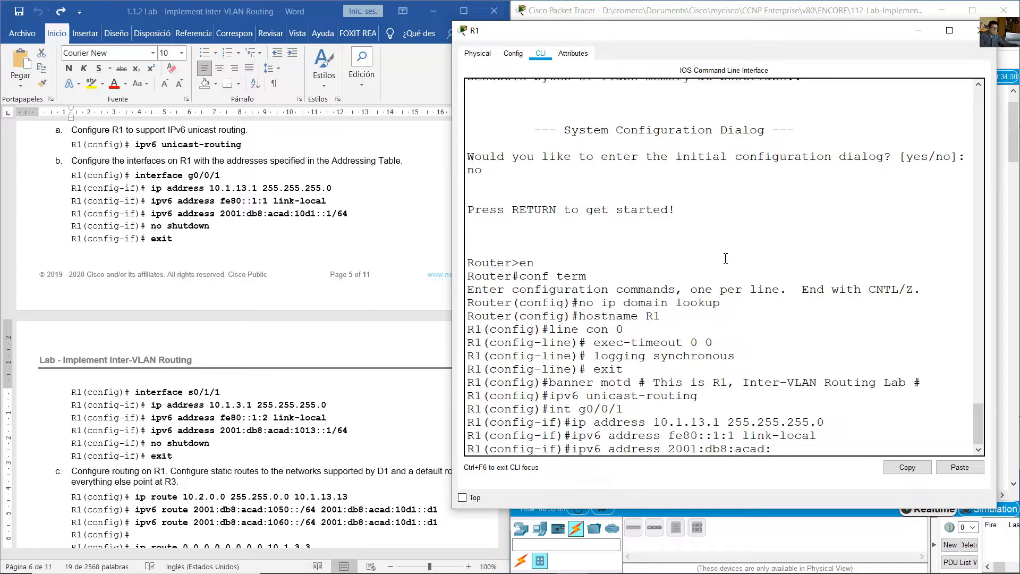
text(10d1::1/64)
key(Return)
- Bring up R1's g0/0/1 interface with no shutdown and exit to global configuration mode
text(no shutdown)
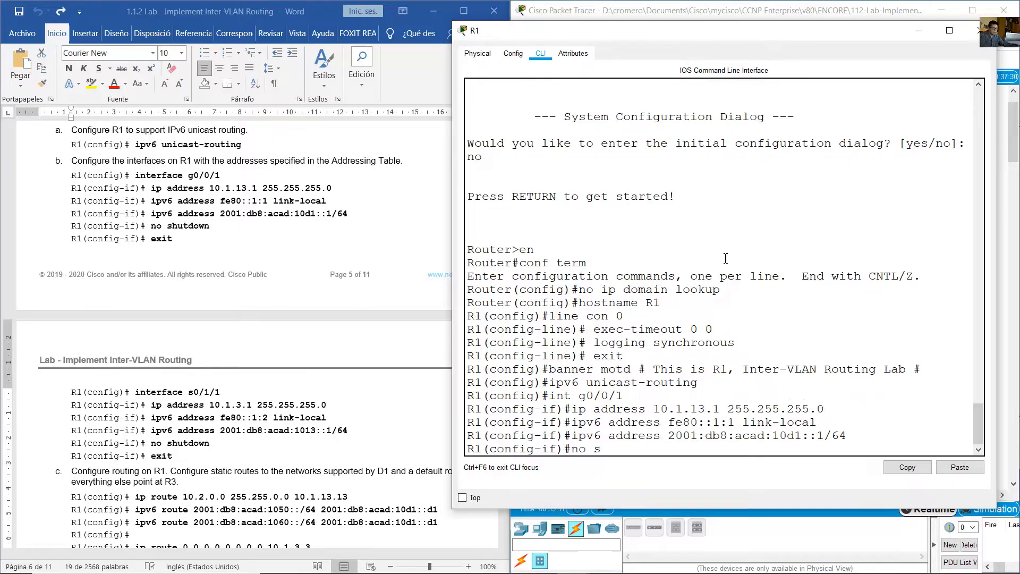
key(Return)
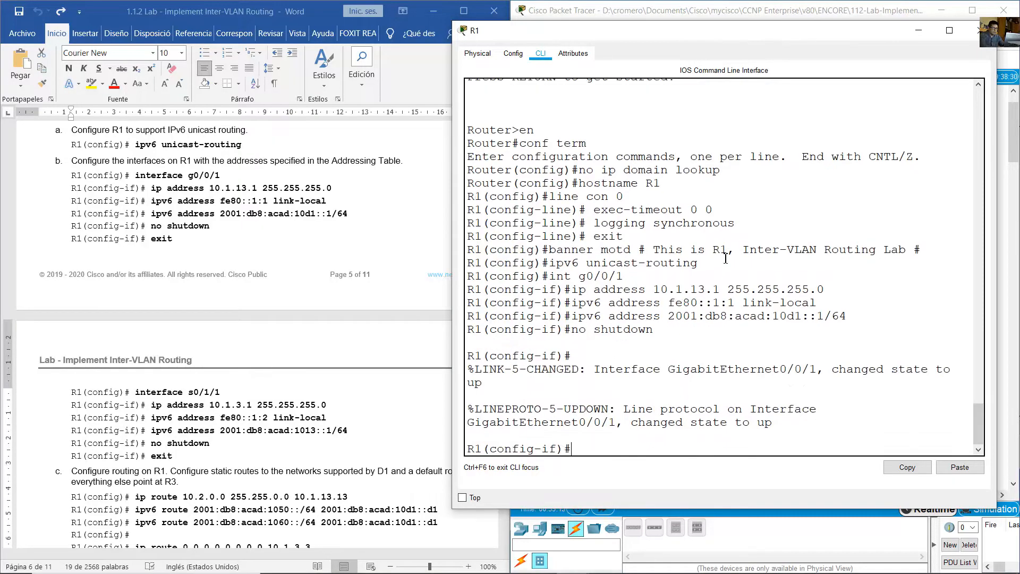
text(exit)
key(Return)
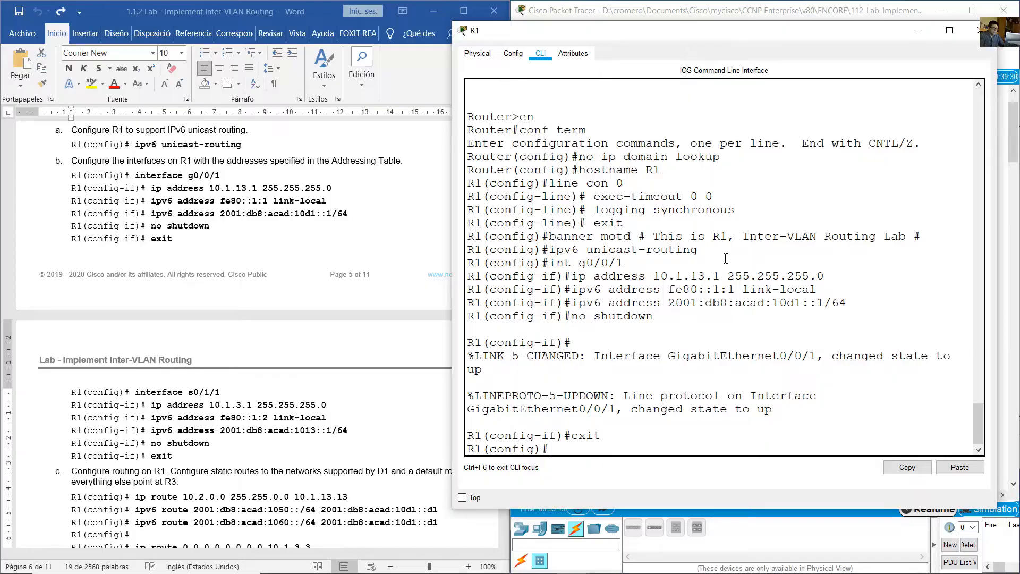
- Enter interface configuration mode for R1's serial interface s0/1/1
key(Up)
key(Up)
key(Up)
key(Up)
key(Up)
key(Up)
key(BackSpace)
text(s)
key(Left)
key(Left)
key(BackSpace)
text(1)
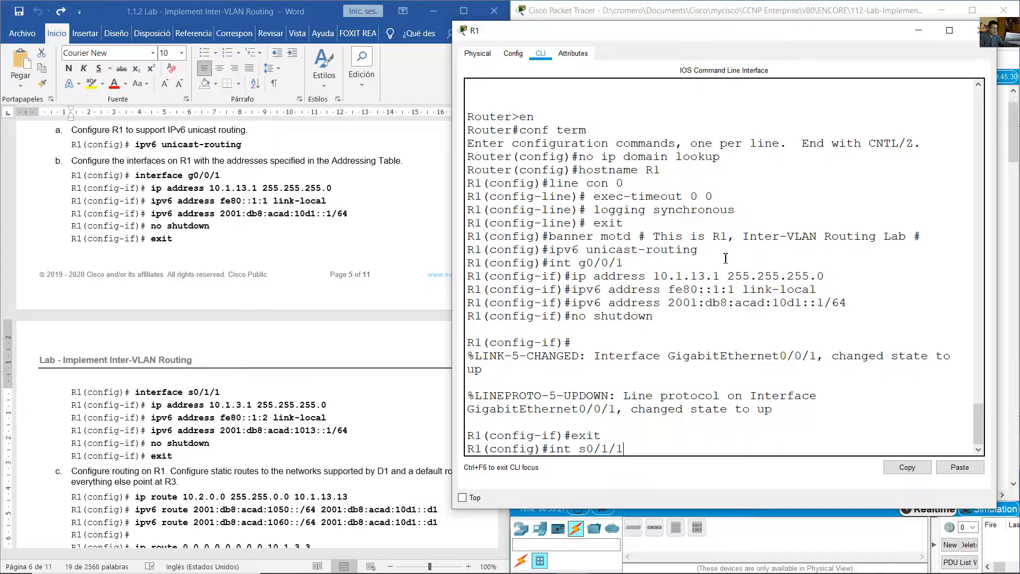
key(Return)
- Assign the IPv4 address 10.1.3.1 255.255.255.0 to R1's s0/1/1 interface
key(Up)
key(Up)
key(Up)
key(Up)
key(Up)
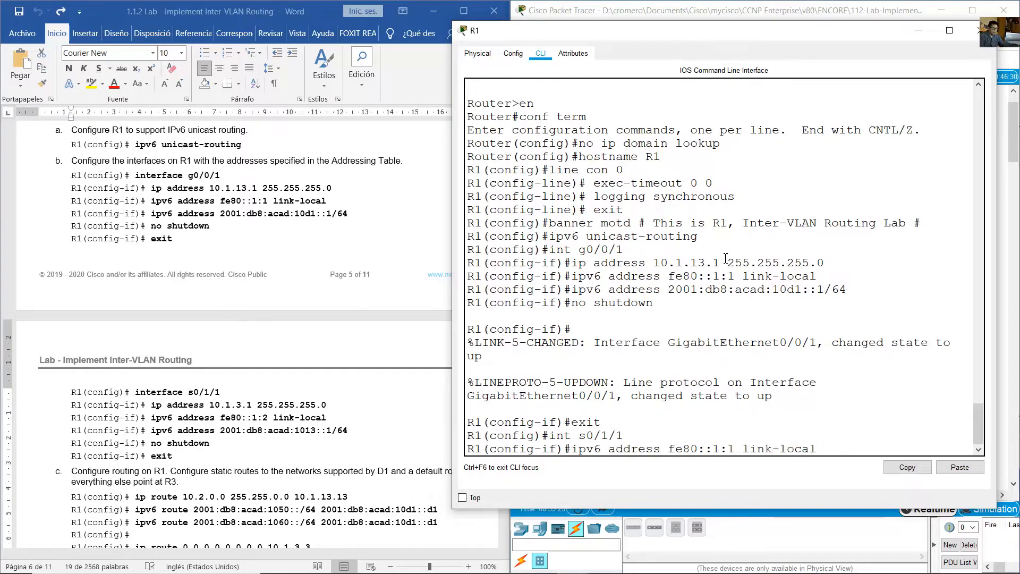
key(Up)
key(Left)
key(Left)
key(Left)
key(Left)
key(Left)
key(Left)
key(Left)
key(Left)
key(Left)
key(Left)
key(Left)
key(Left)
key(Left)
key(Left)
key(Left)
key(Left)
key(Left)
key(Left)
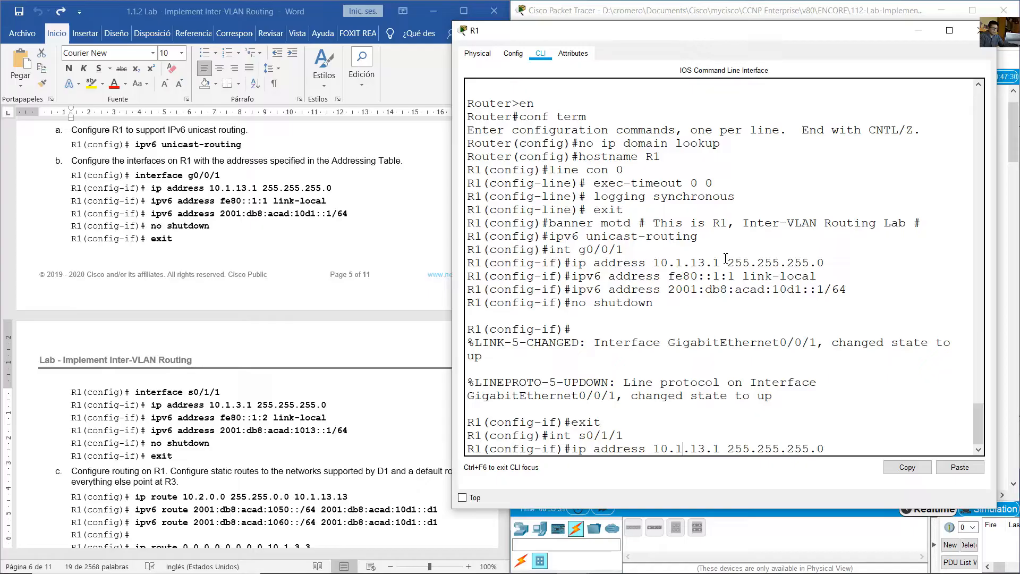
key(BackSpace)
double_click(725, 259)
key(Return)
- Assign the IPv6 link-local address fe80::1:2 to R1's s0/1/1 interface
text(no shutdown)
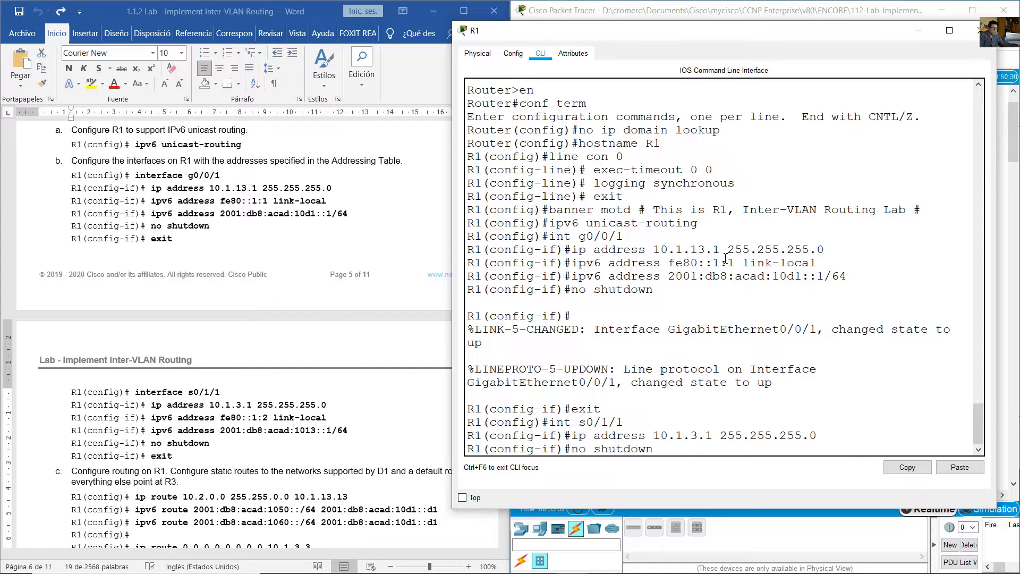
key(Up)
key(Up)
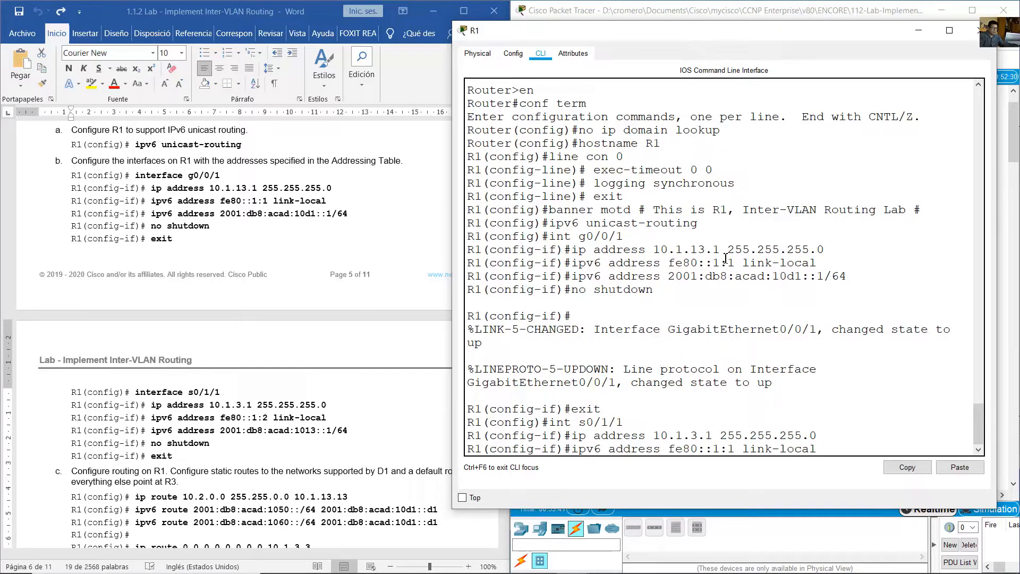
key(Left)
key(Left)
key(Left)
key(Left)
key(Left)
key(Left)
key(Left)
key(Left)
key(Left)
key(Left)
key(Left)
key(Left)
key(Left)
key(BackSpace)
text(2)
key(Return)
- Assign the global IPv6 address 2001:db8:acad:1013::1/64 to R1's s0/1/1 interface
key(Up)
key(Up)
key(Up)
key(Up)
key(Up)
key(Up)
key(Up)
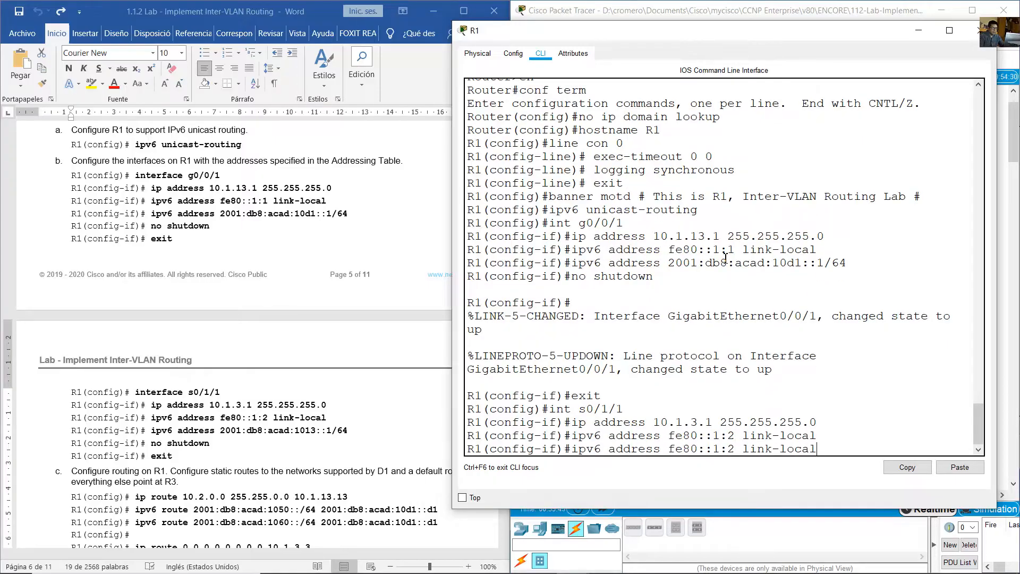
key(Down)
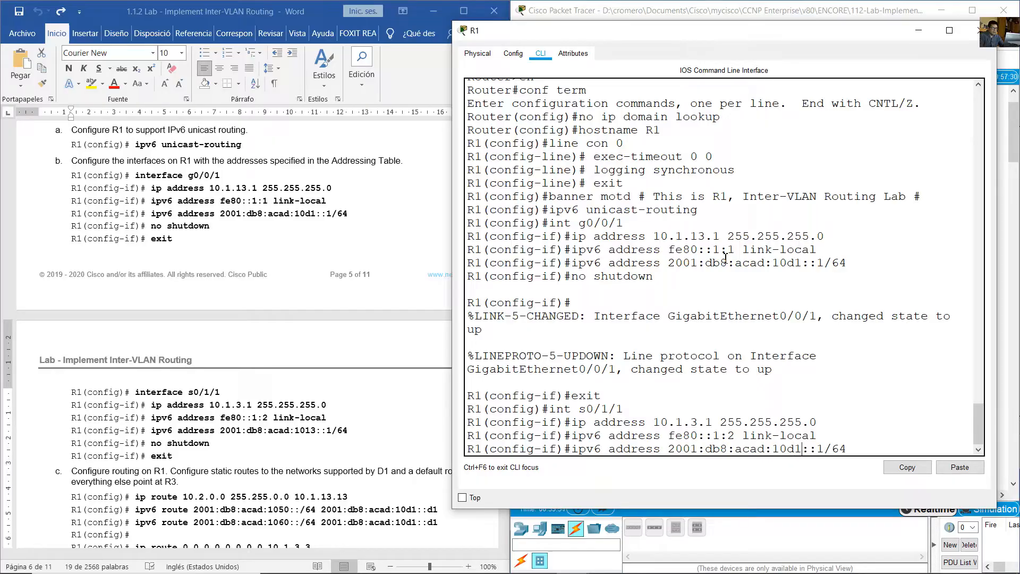
key(BackSpace)
key(BackSpace)
text(13)
key(Return)
- Activate R1's s0/1/1 interface with no shutdown and exit to global configuration mode
key(Up)
key(Up)
key(Up)
key(Up)
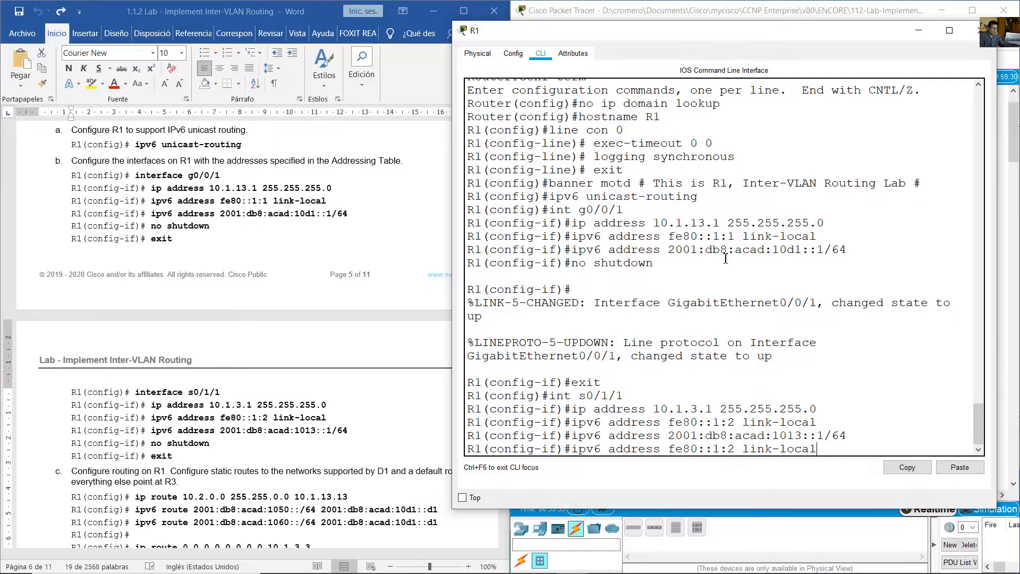
key(Up)
key(Up)
key(Return)
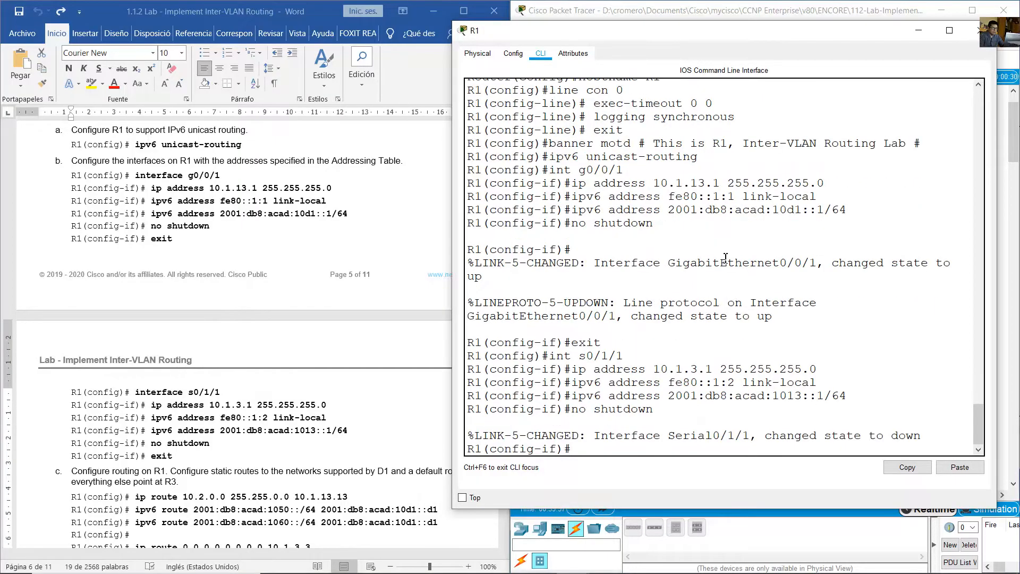
key(Up)
key(Up)
key(Up)
key(Up)
key(Up)
key(Up)
key(Return)
- Check R1's links in the topology and read the guide's item c on static routes to D1's networks and a default route towards R3
click(305, 469)
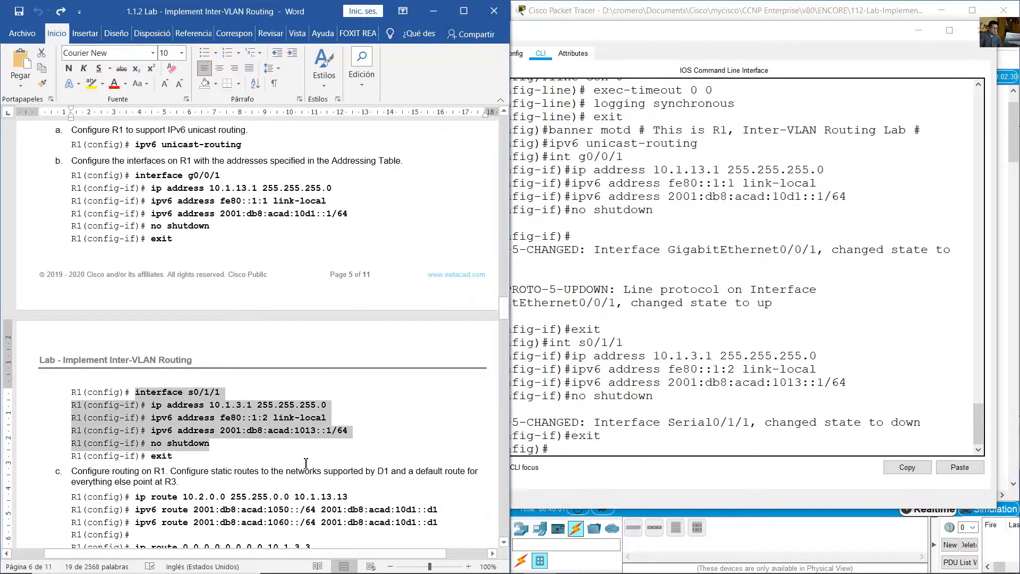
click(662, 10)
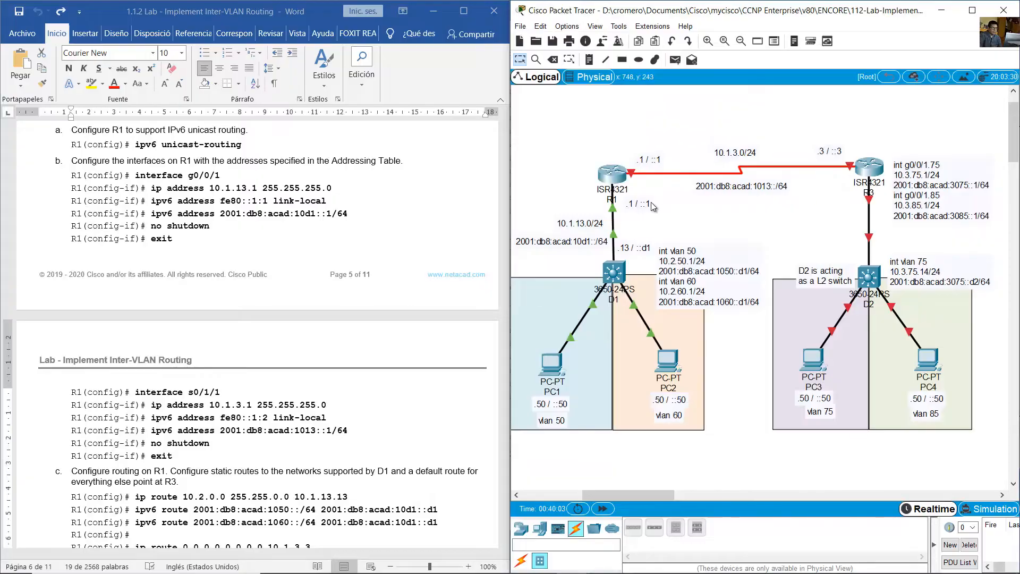
click(344, 279)
scroll(344, 281, down, 6)
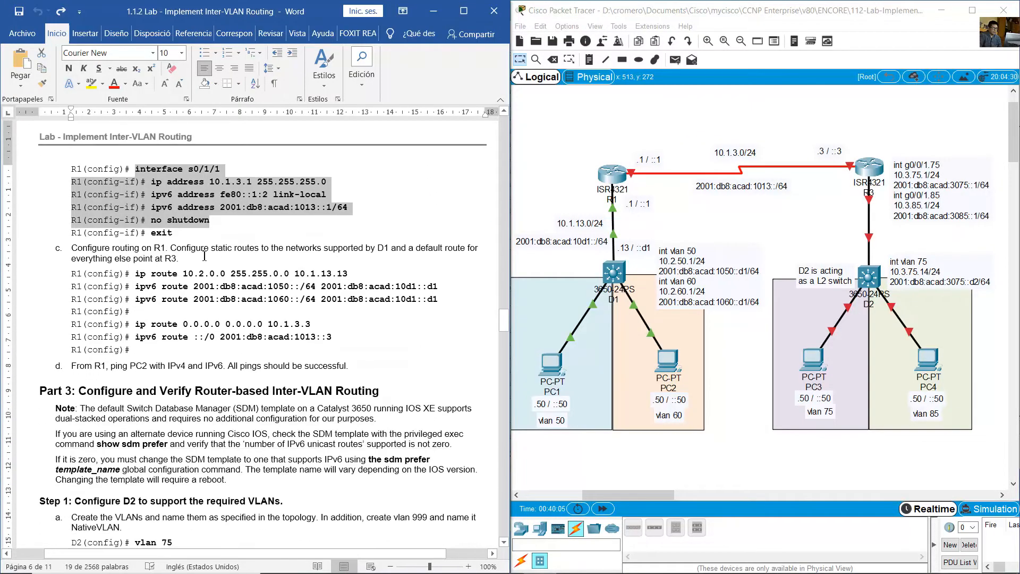
drag(138, 251, 187, 261)
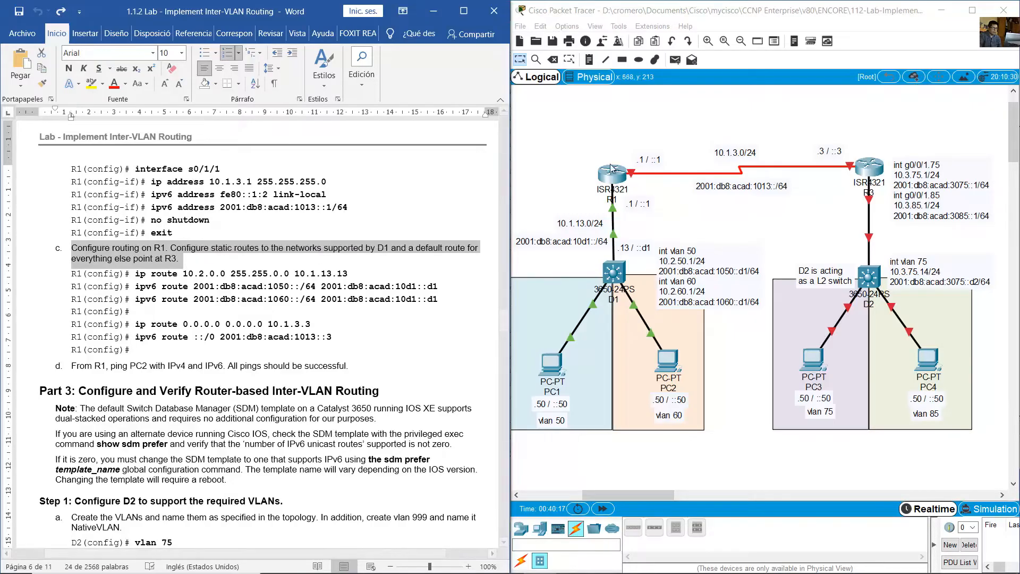
click(568, 154)
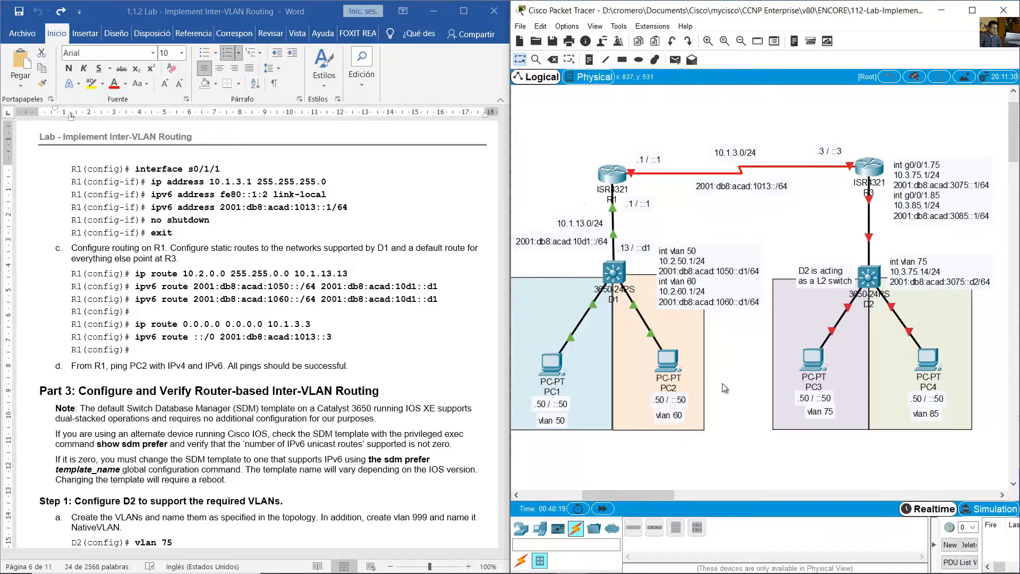
drag(747, 345, 523, 439)
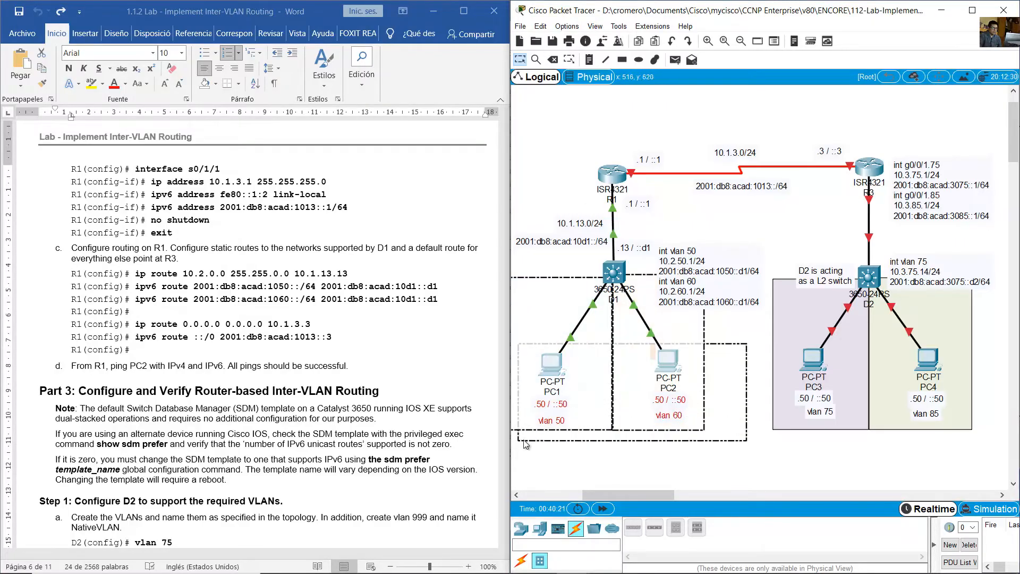
click(573, 461)
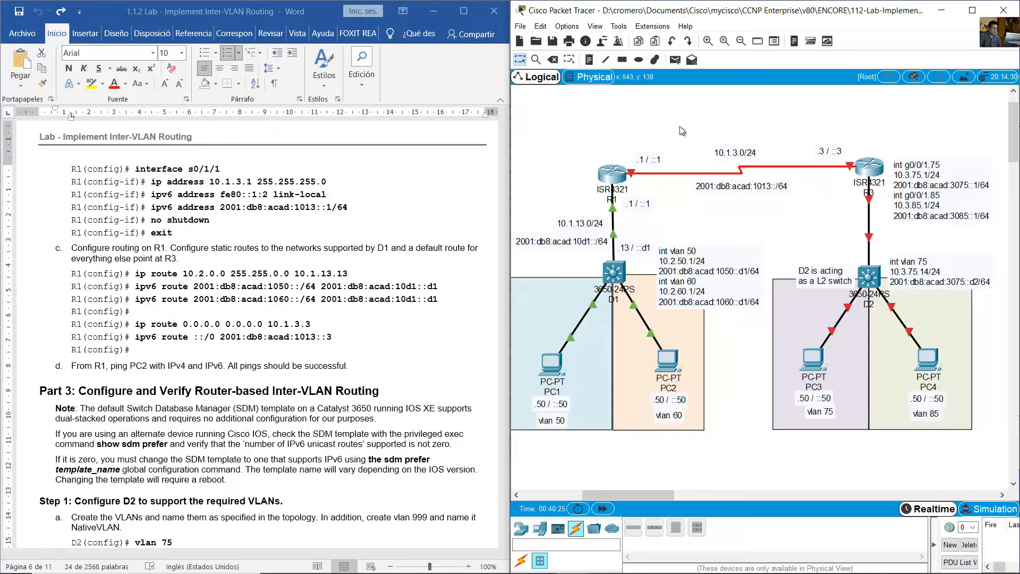
drag(853, 119, 926, 384)
click(754, 230)
- Examine the guide's ip route 10.2.0.0 255.255.0.0 10.1.13.13 command against the PC1 and PC2 networks behind D1
click(202, 273)
drag(135, 273, 366, 273)
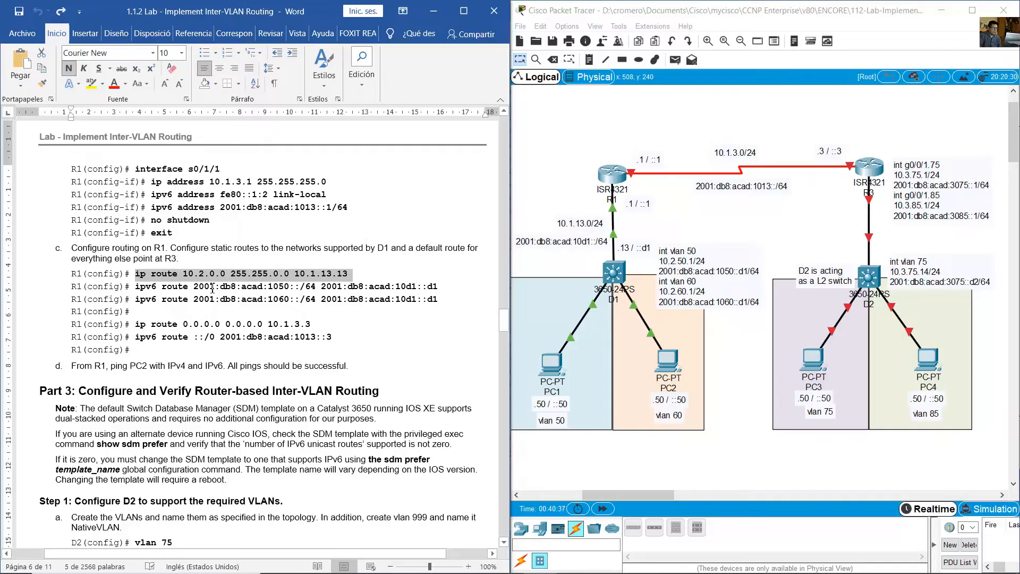
drag(673, 460, 548, 326)
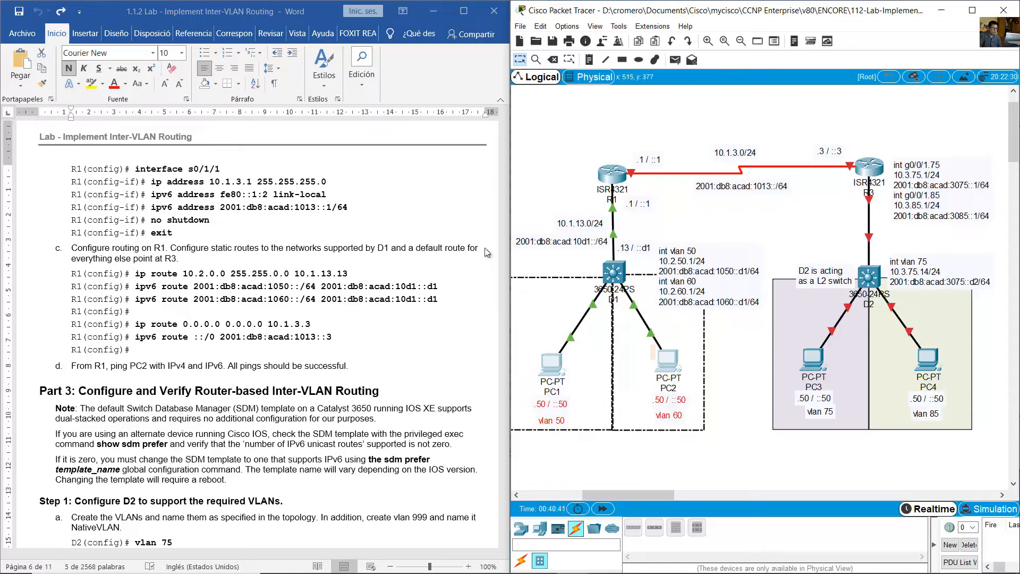
- Add an IPv4 static route on R1 to 10.2.0.0 255.255.0.0 through D1's address 10.1.13.13
click(528, 218)
click(611, 178)
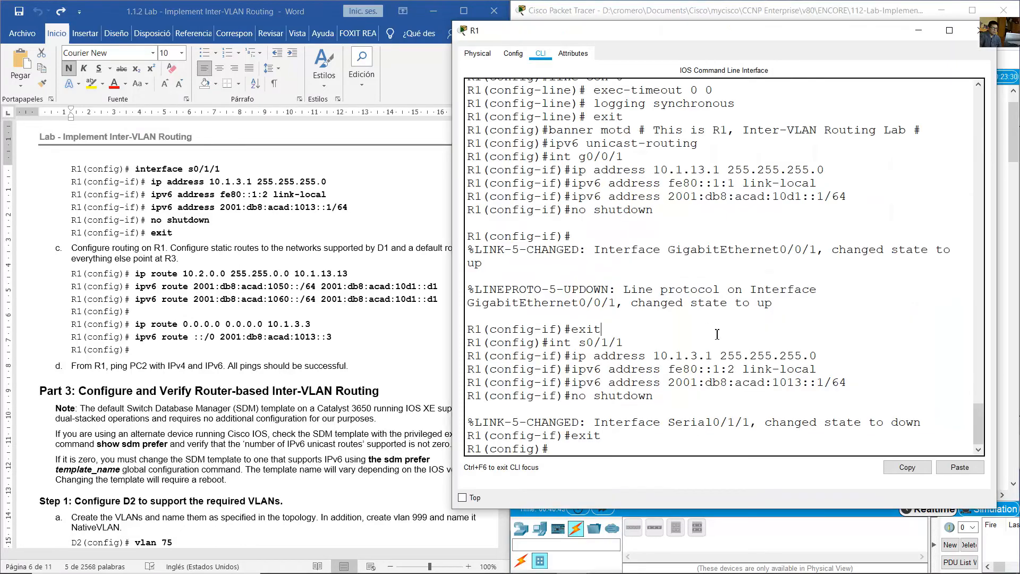
text(ip route 10.2.0.0 255.255.0.0)
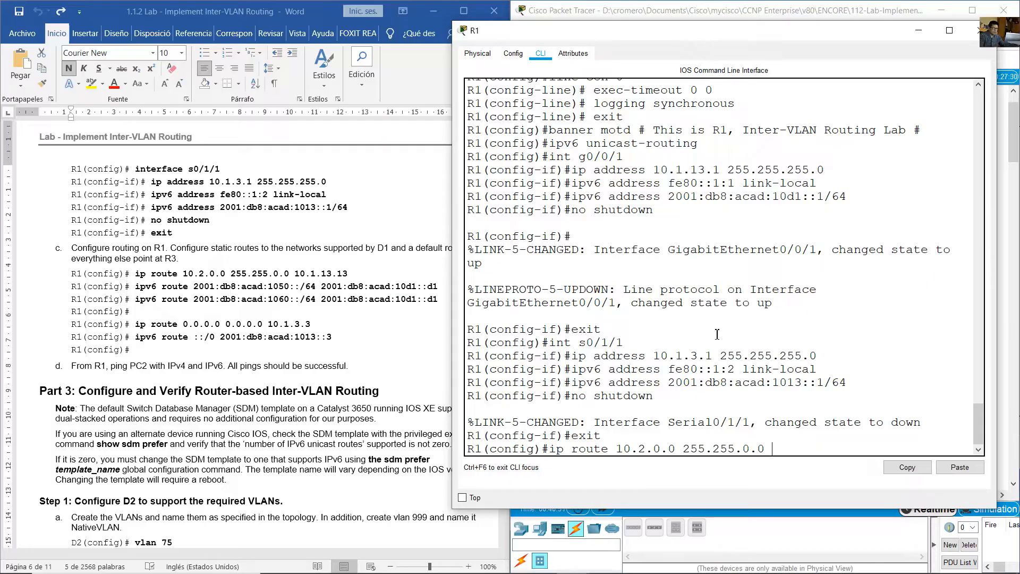
text( 10.1.13.13)
click(680, 11)
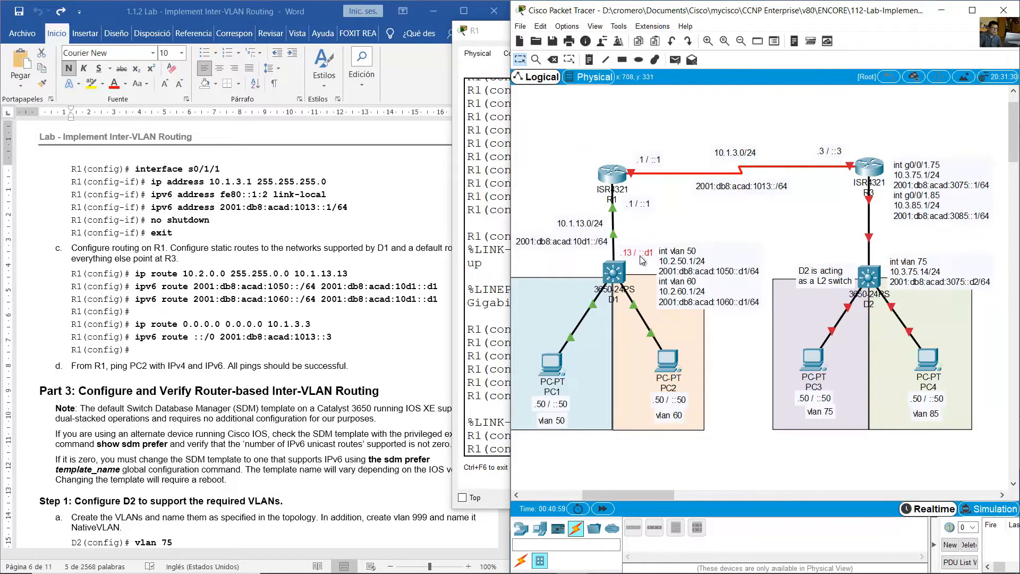
click(618, 180)
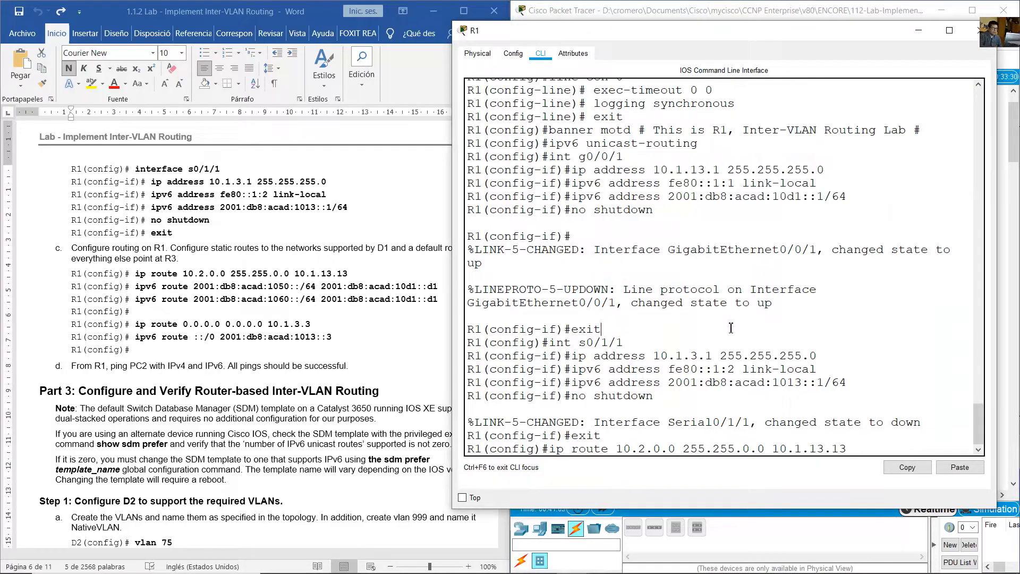
key(Return)
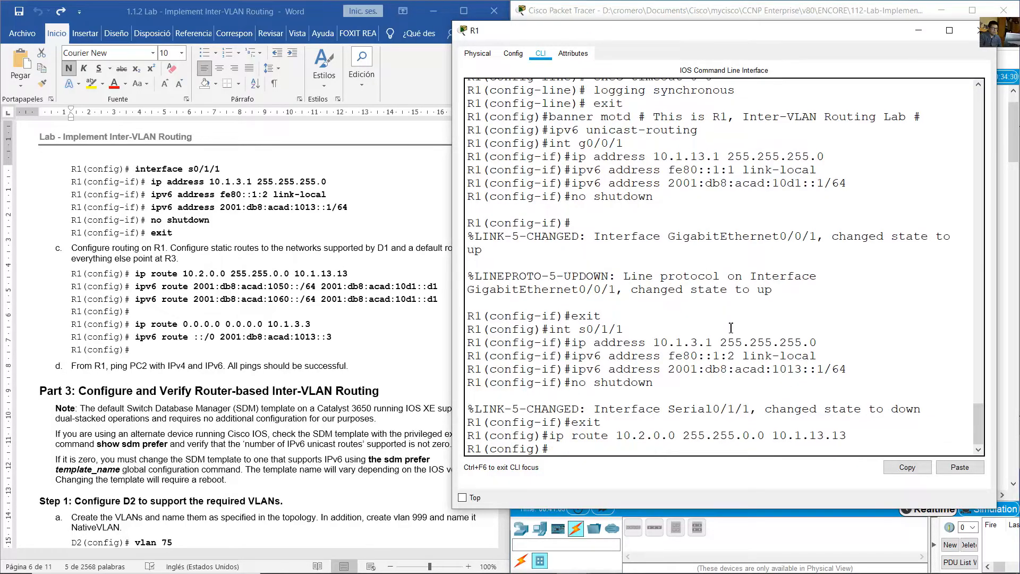
- Write R1's IPv6 static route command for D1's VLAN 50 network 2001:db8:acad:1050::/64 with next hop 2001:db8:acad:10d1::d1
click(401, 362)
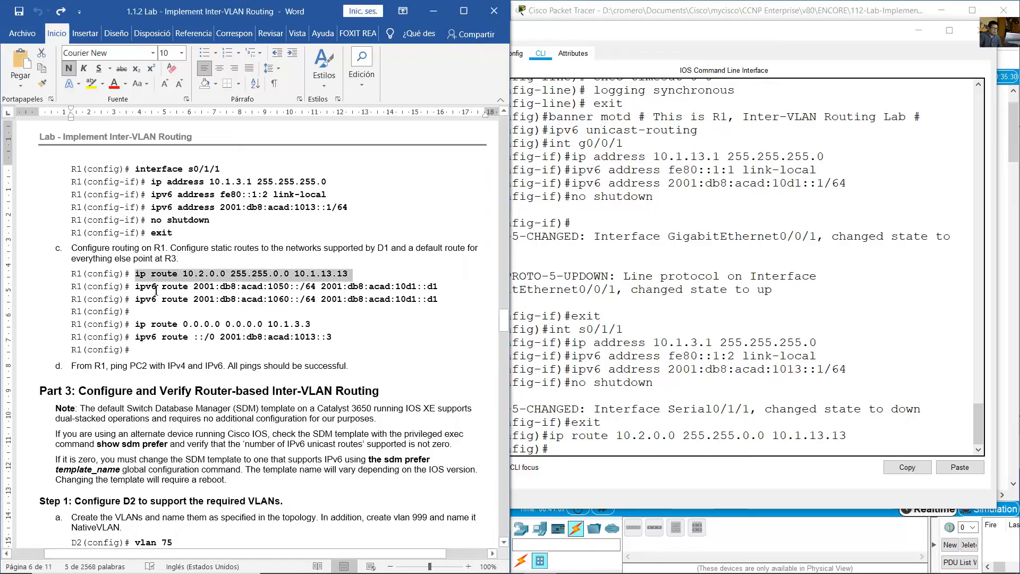
drag(144, 288, 439, 304)
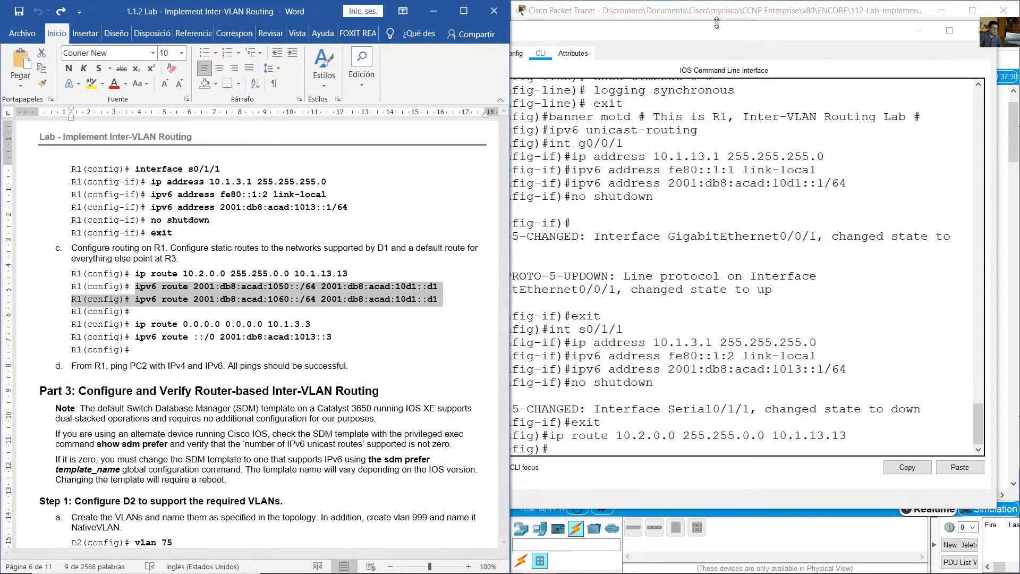
click(712, 5)
drag(740, 363, 559, 412)
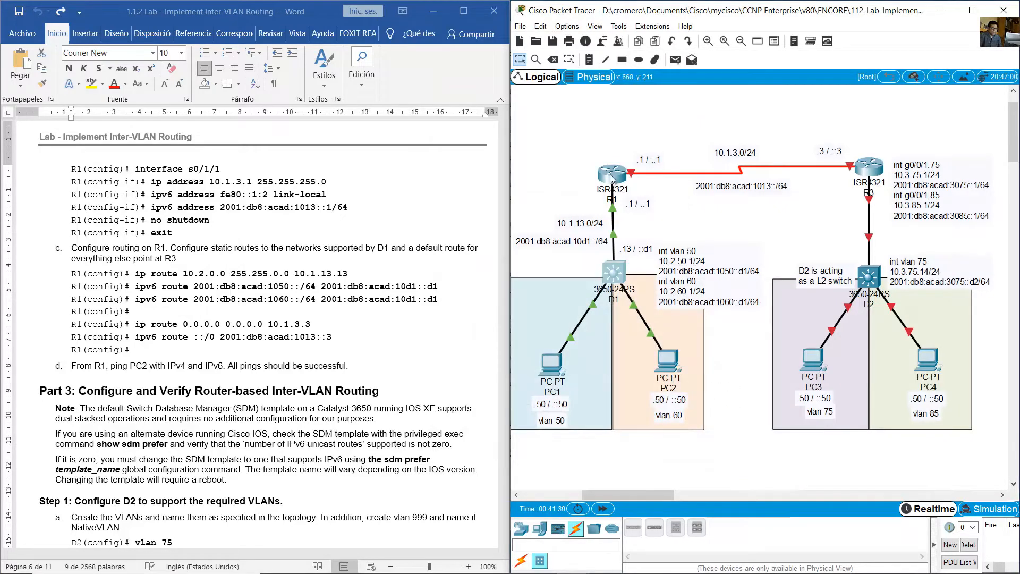
click(613, 173)
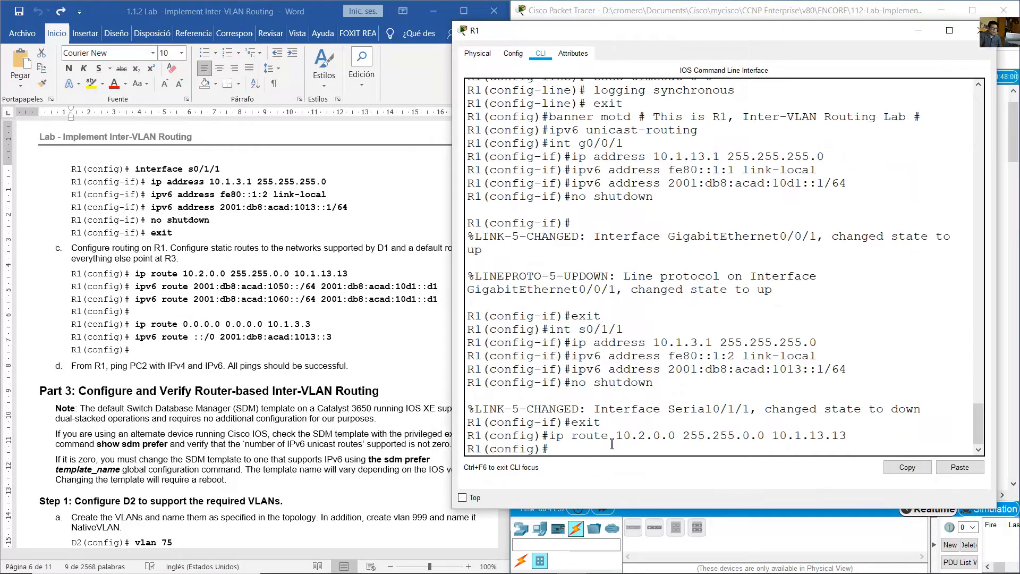
text(ipv6 route)
text(2001:db8)
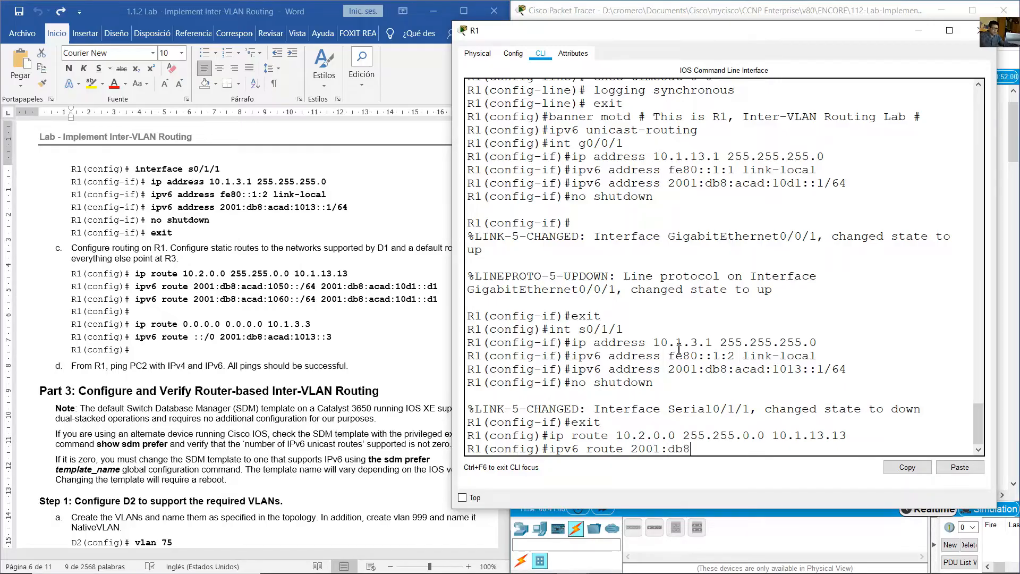
text(:acad:1050::/64 2001:)
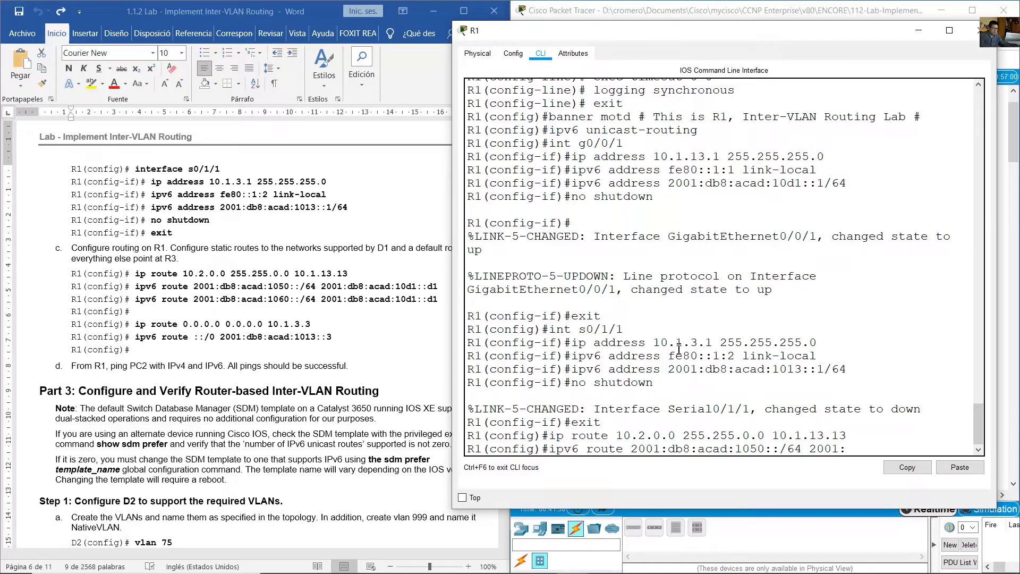
text(db8:acad:10d1::d1)
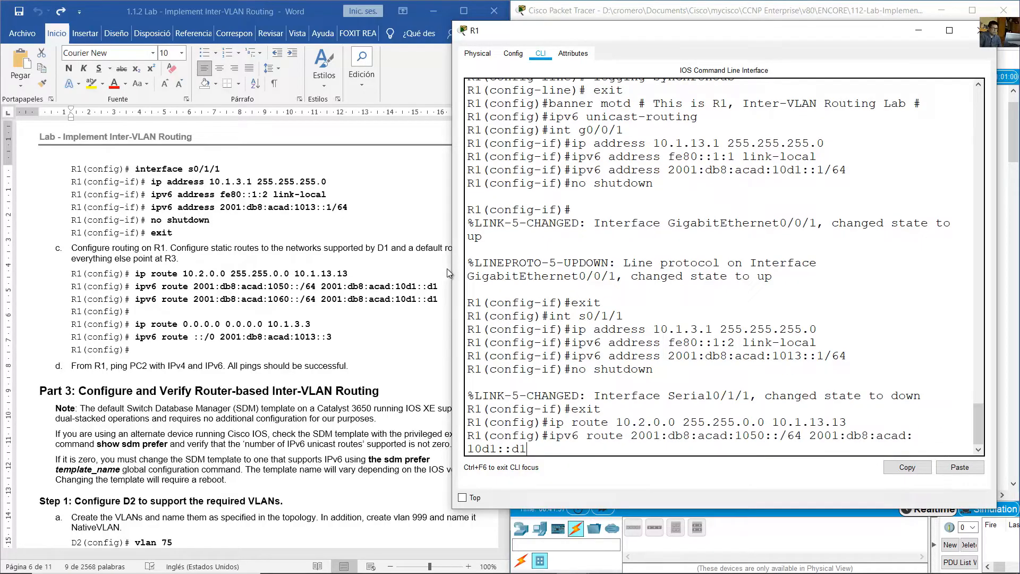
- Check the VLAN 50 route's destination and next hop against D1's addressing in the topology and run the command on R1
drag(452, 267, 425, 267)
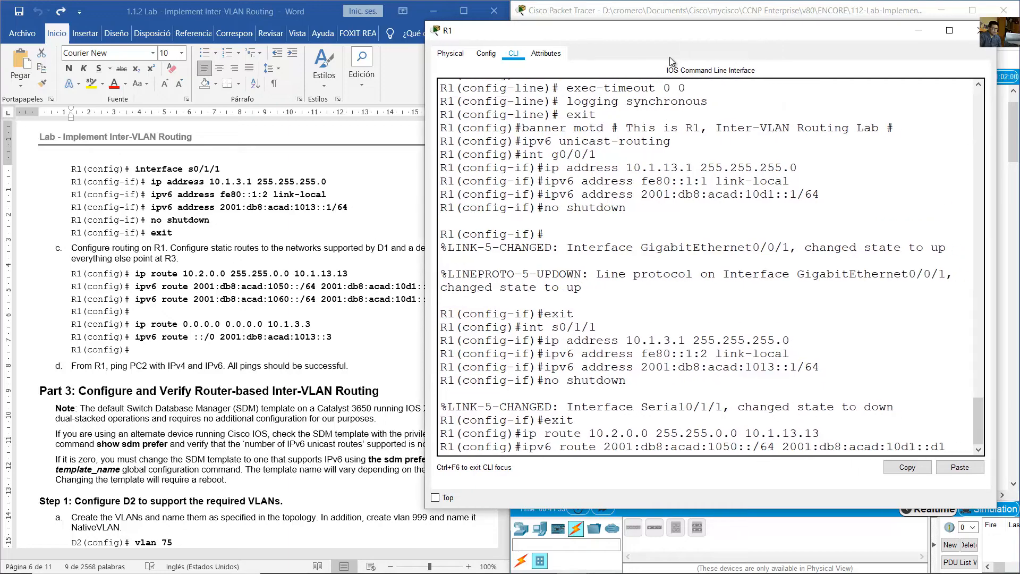
drag(676, 33, 695, 35)
click(744, 5)
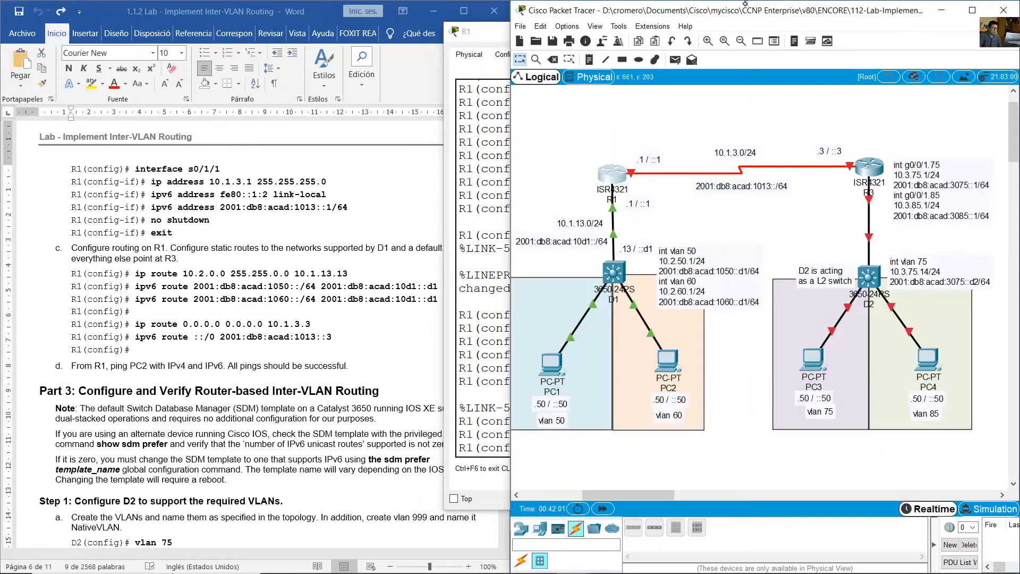
click(641, 247)
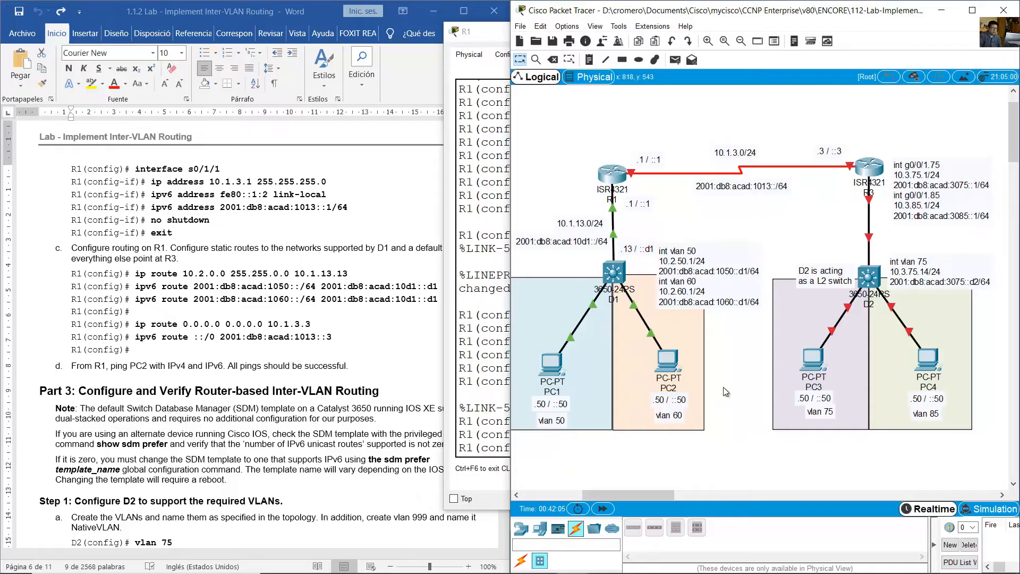
drag(726, 378, 568, 419)
click(501, 462)
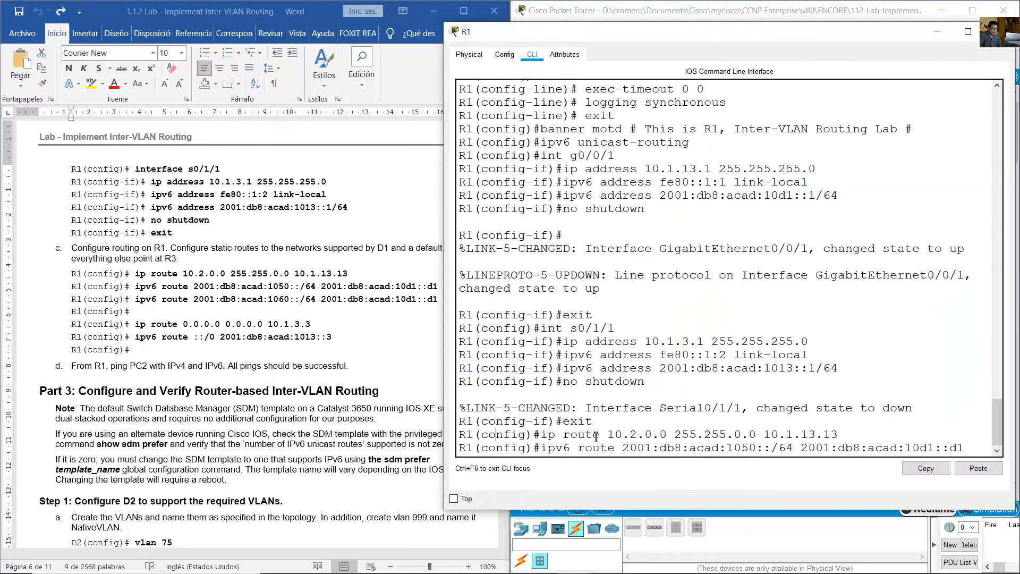
drag(640, 444, 752, 448)
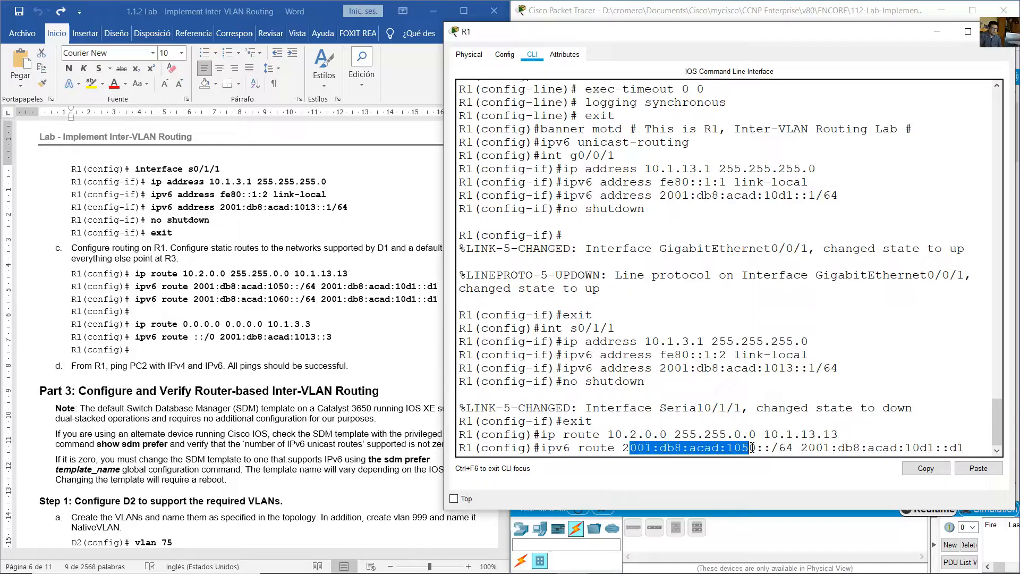
click(847, 448)
drag(839, 448, 966, 444)
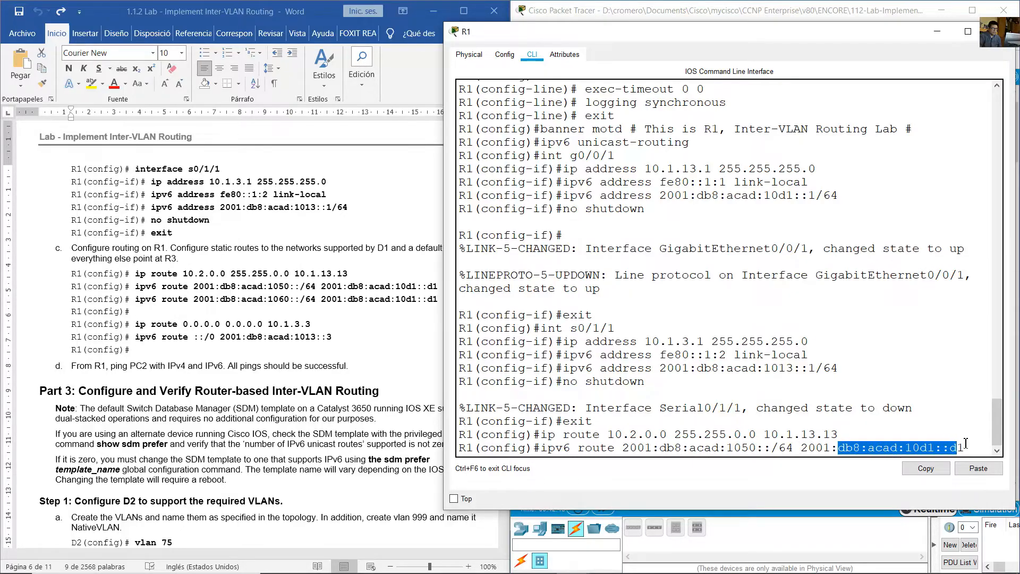
click(966, 445)
key(Return)
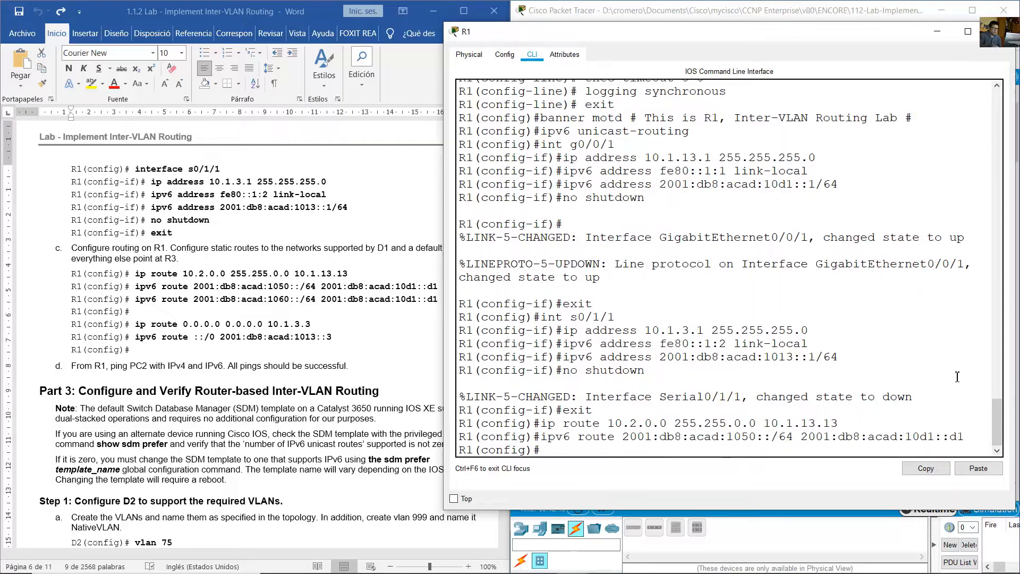
- Reuse the previous command on R1 to add an IPv6 static route to 2001:db8:acad:1060::/64 via 2001:db8:acad:10d1::d1
key(Up)
key(Left)
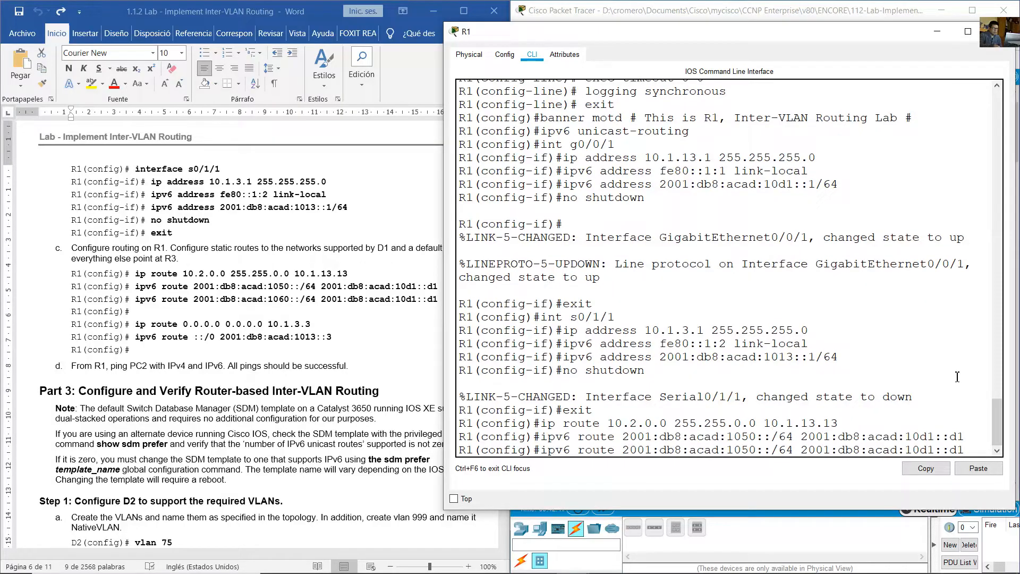
key(Left)
key(Left)
key(Left)
key(Left)
key(Left)
key(Left)
key(Left)
key(Left)
key(Left)
key(Left)
key(Left)
key(Left)
key(Left)
key(Left)
key(Left)
key(Left)
key(Left)
key(Left)
key(Left)
key(Left)
key(BackSpace)
text(6)
key(Return)
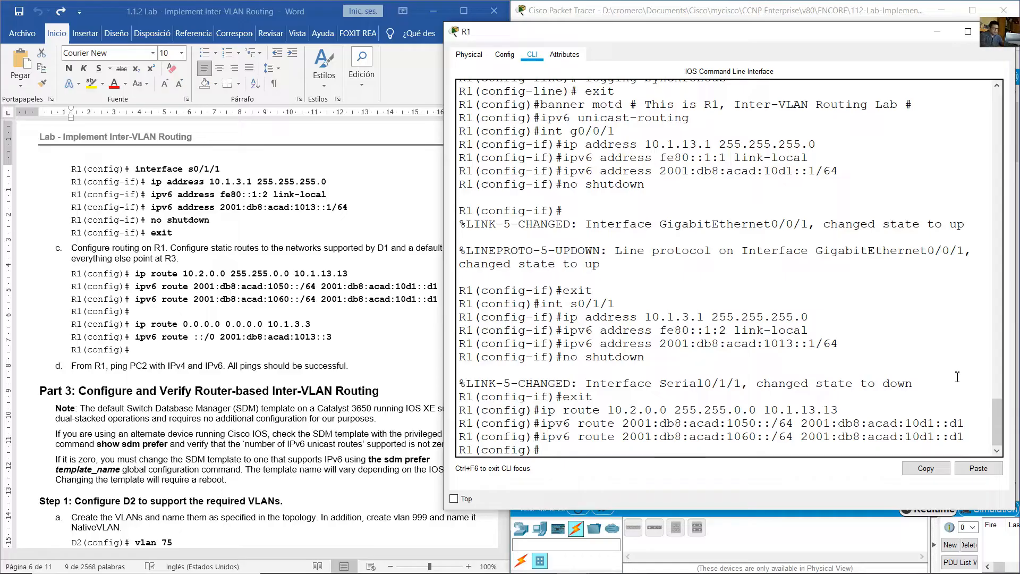
- Add an IPv4 default route on R1, 0.0.0.0 0.0.0.0, towards R3's address 10.1.3.3
text(ip route 0.0.0.0 0.0.)
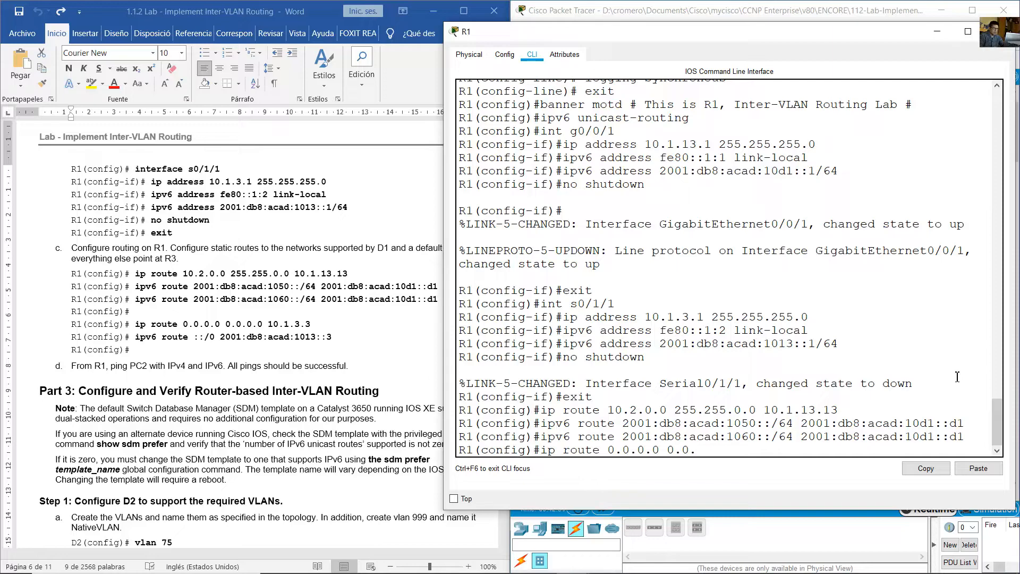
text(0.0 10.1.3.3)
click(974, 3)
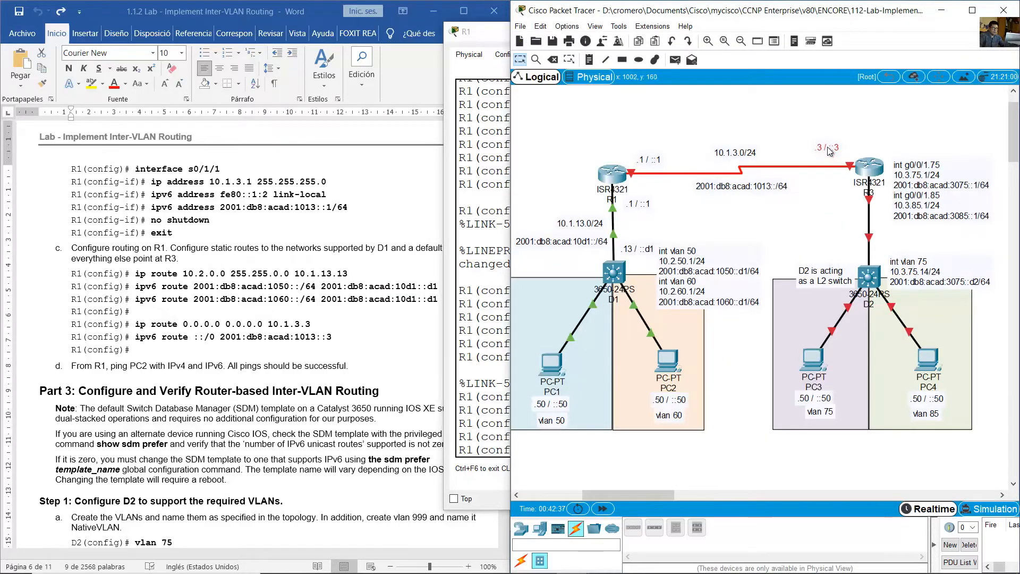
click(609, 174)
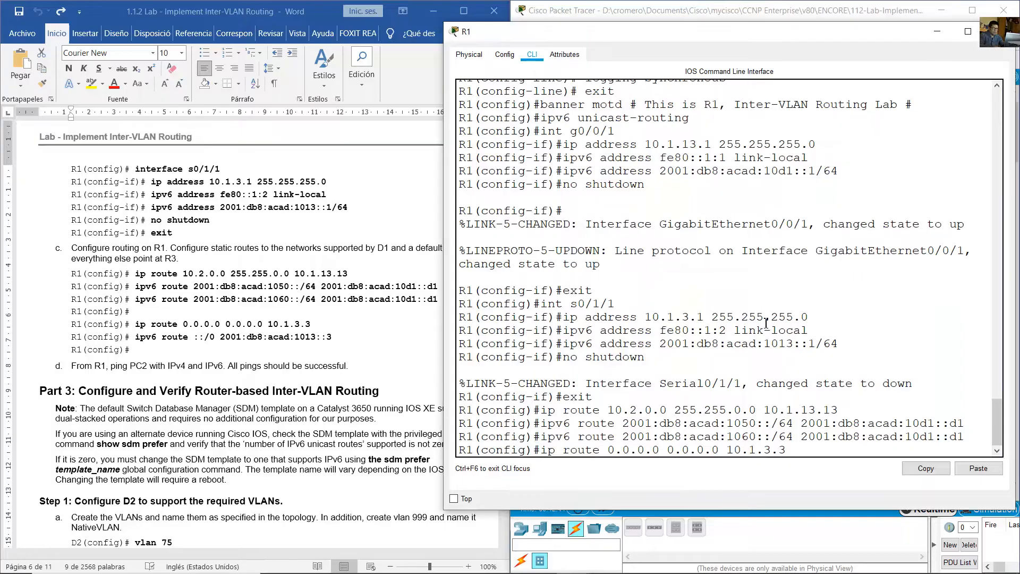
key(Return)
- Recall R1's IPv6 static route command for VLAN 50 and replace its destination prefix with ::/0 for a default route
key(Up)
key(Up)
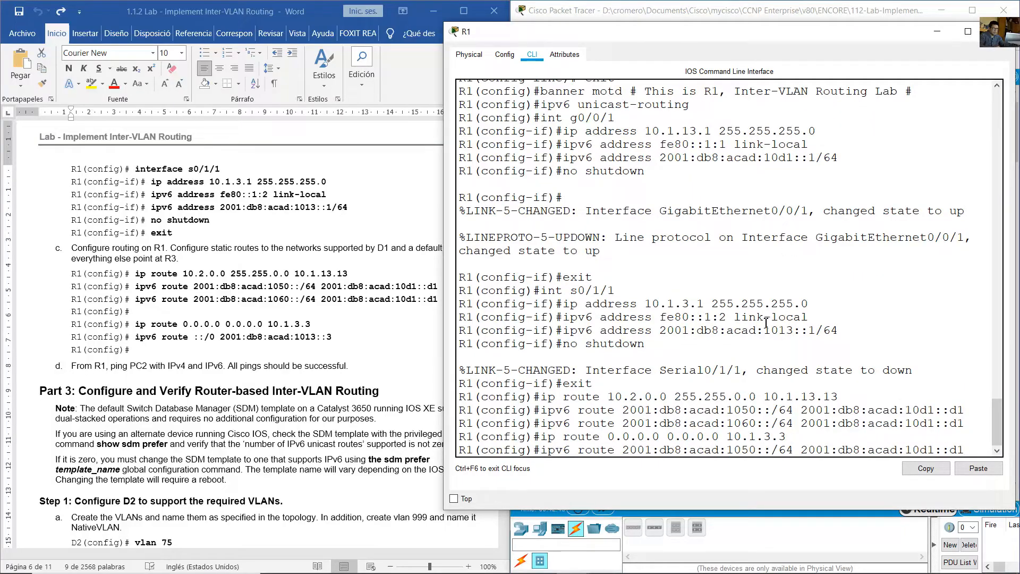
key(BackSpace)
key(BackSpace)
key(BackSpace)
key(BackSpace)
key(BackSpace)
key(BackSpace)
key(BackSpace)
key(BackSpace)
key(BackSpace)
key(BackSpace)
key(BackSpace)
key(BackSpace)
key(BackSpace)
key(BackSpace)
key(BackSpace)
key(BackSpace)
key(BackSpace)
key(BackSpace)
key(BackSpace)
key(BackSpace)
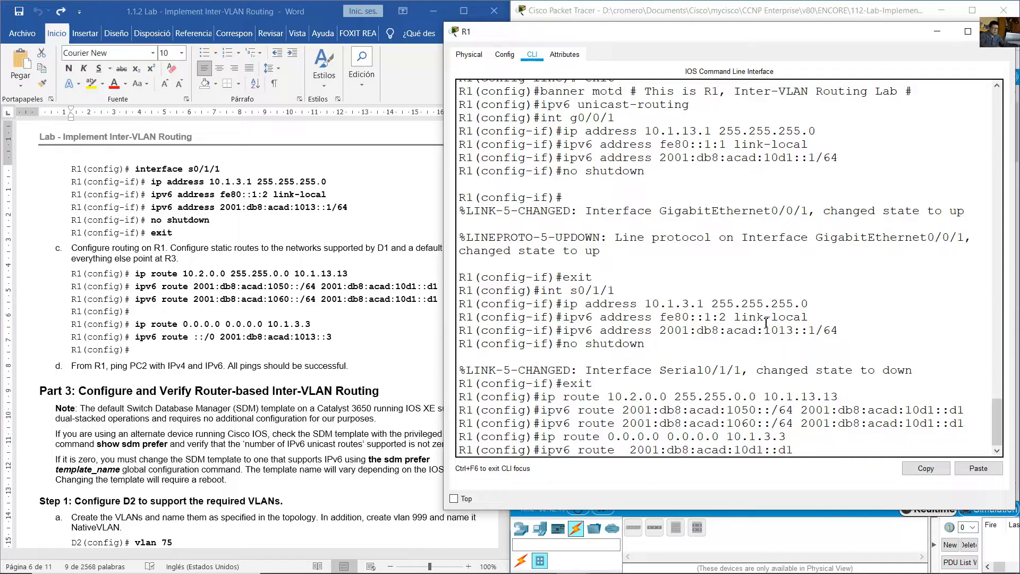
text(::/0)
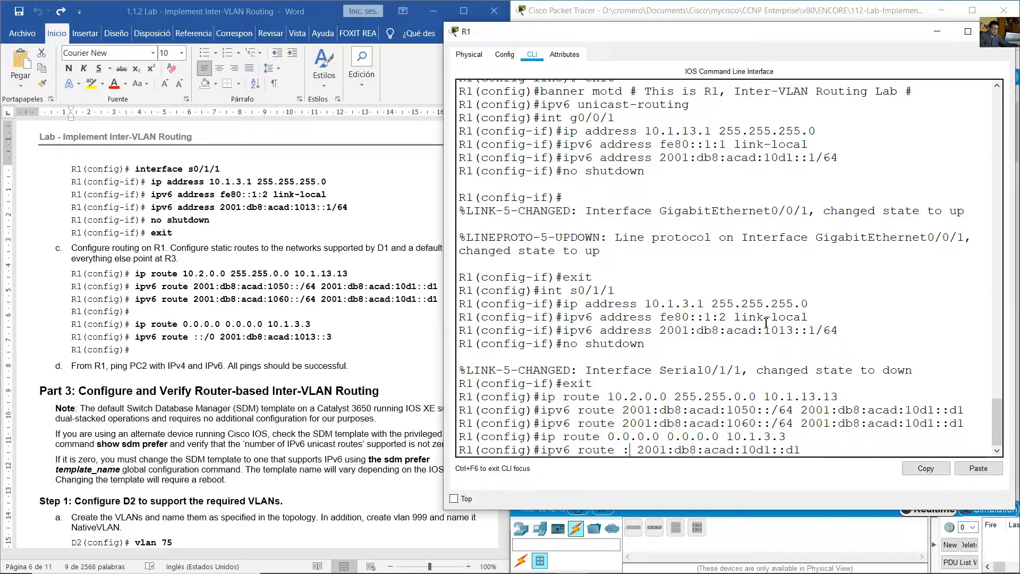
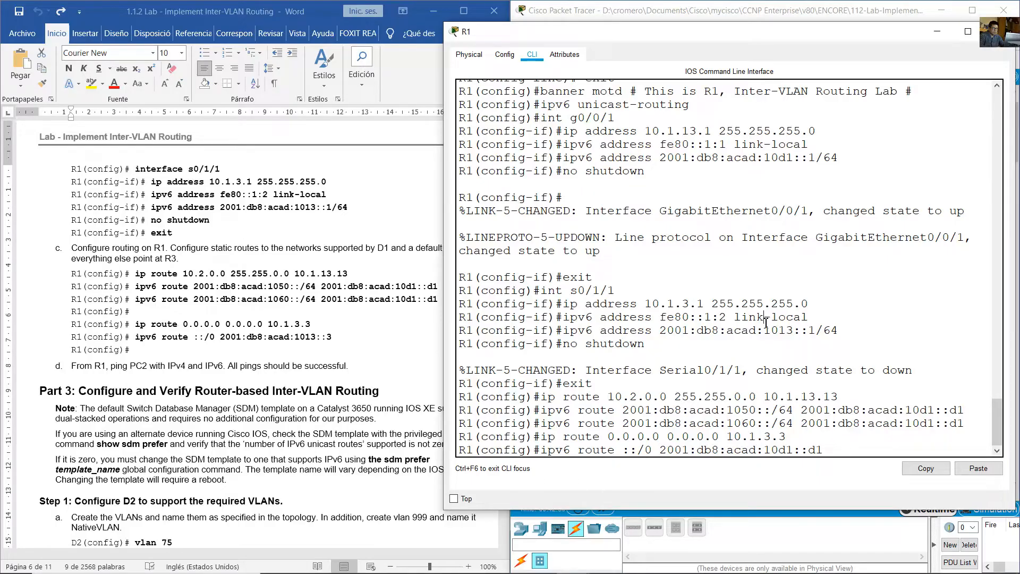
- Set the next hop of R1's IPv6 default route to R3's address 2001:db8:acad:1013::3 and run the command
key(BackSpace)
key(BackSpace)
text(13)
key(Right)
key(Right)
key(Return)
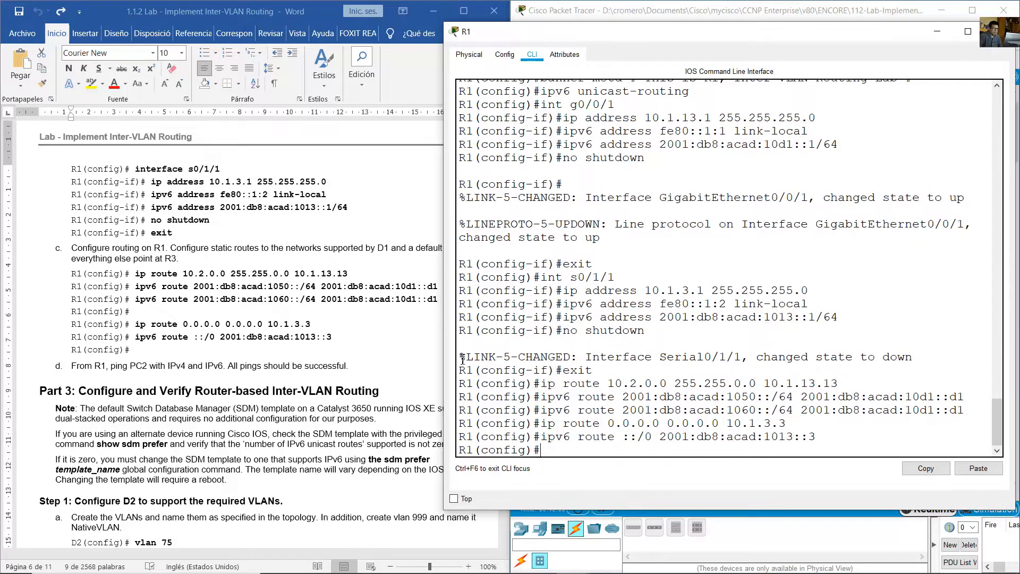
- Read the lab's instruction to ping PC2 from R1 and look up PC2's IPv4 and IPv6 addresses in its IP configuration
click(269, 365)
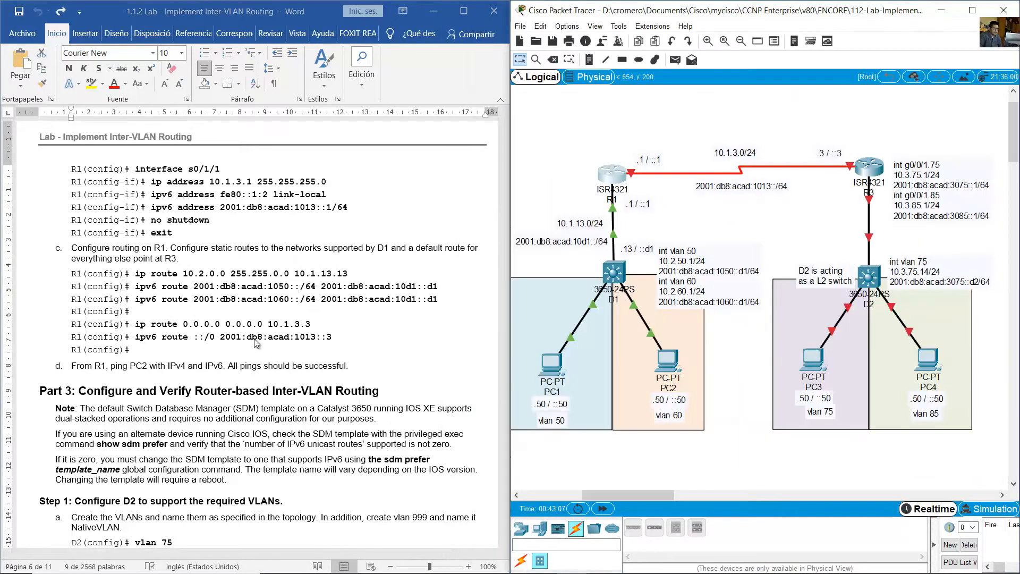
drag(85, 366, 346, 365)
click(590, 133)
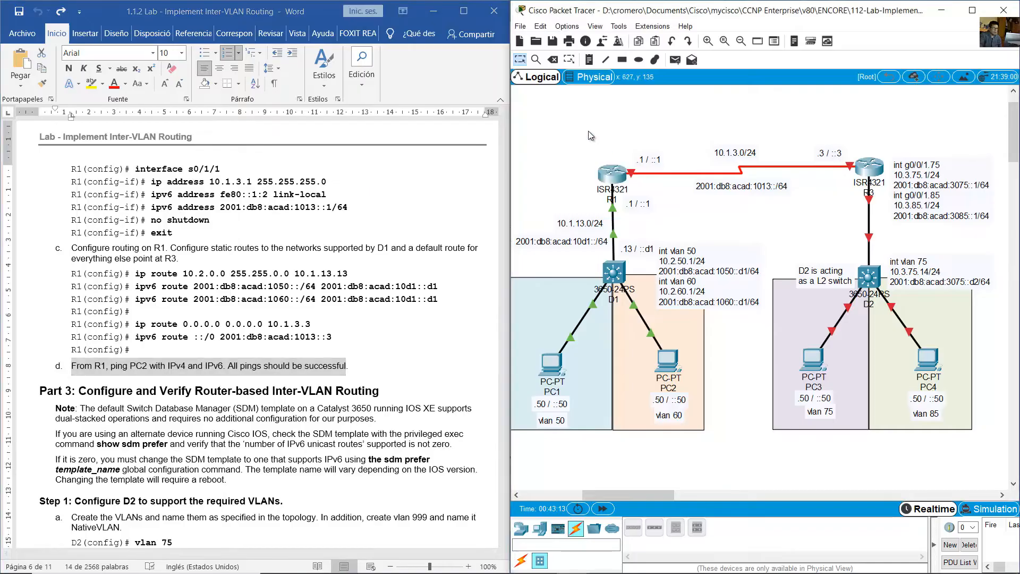
click(679, 366)
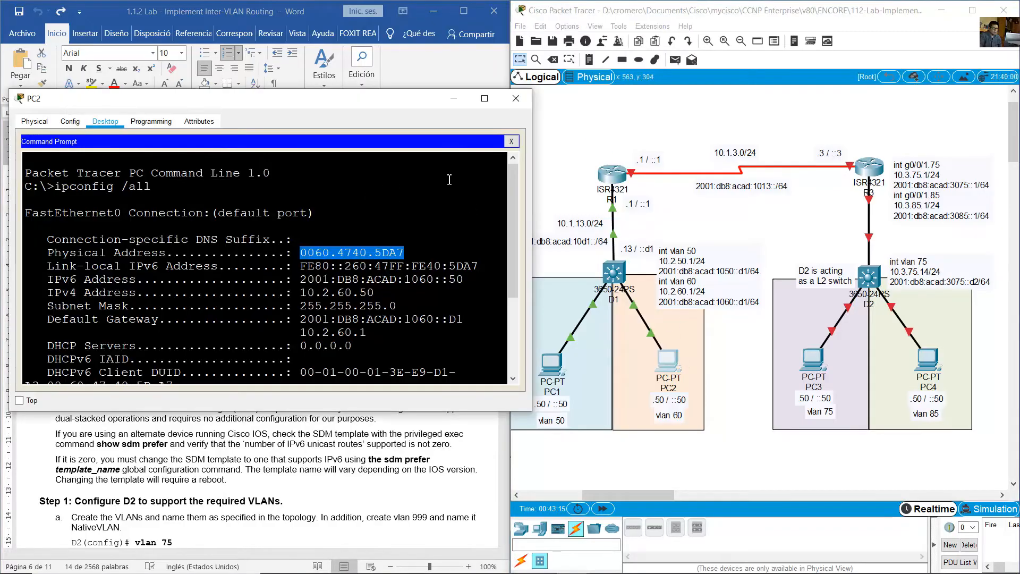
click(511, 144)
click(70, 168)
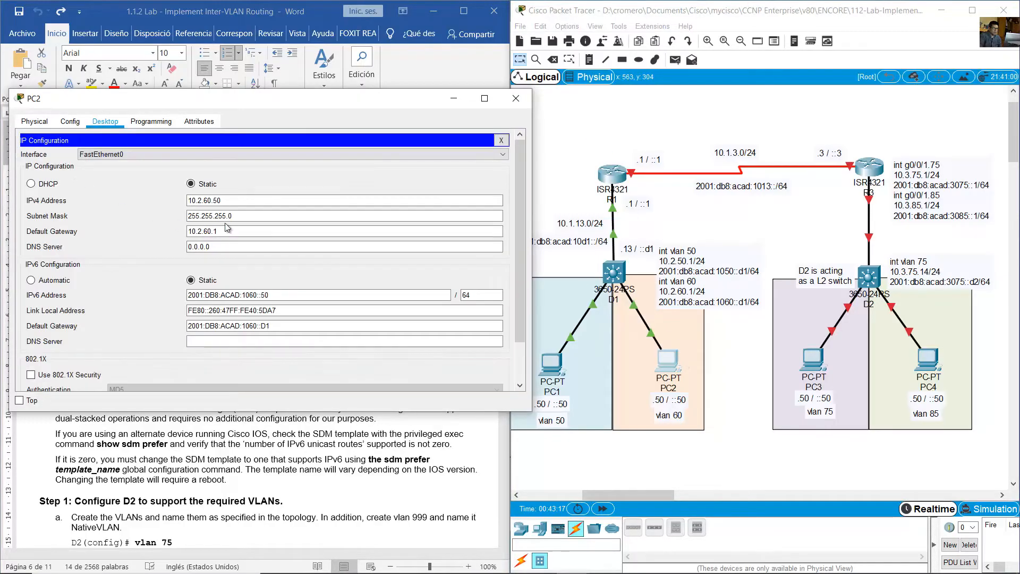
drag(227, 201, 169, 202)
drag(264, 291, 187, 294)
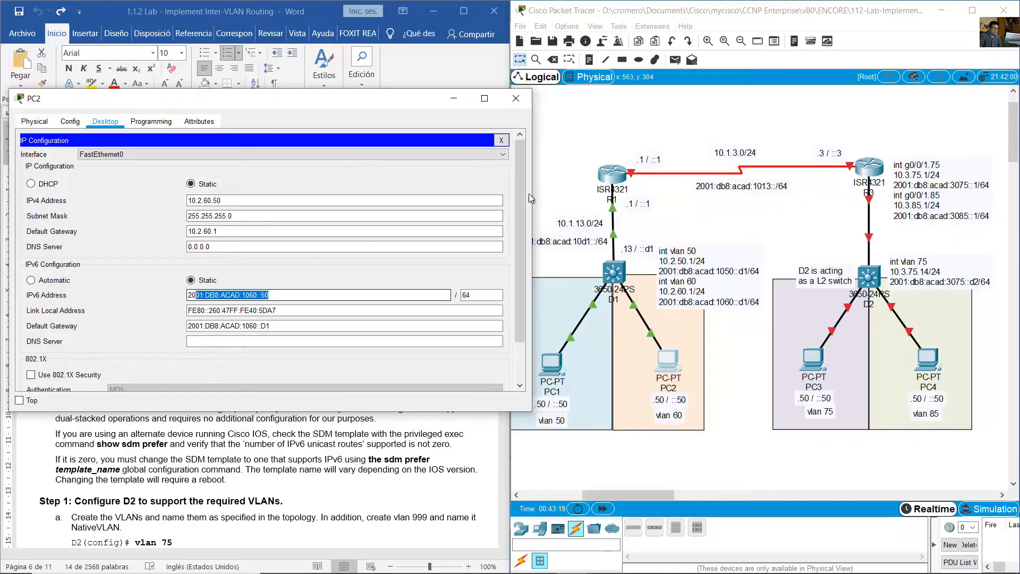
- Leave configuration mode on R1 and ping PC2's IPv4 address 10.2.60.50
click(613, 171)
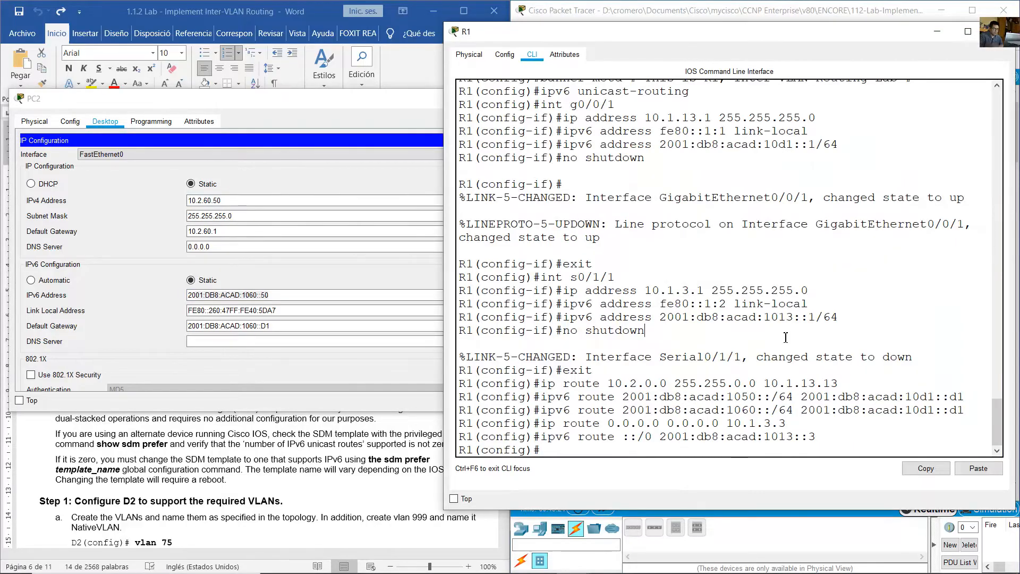
text(end)
key(Return)
key(Return)
text(pin)
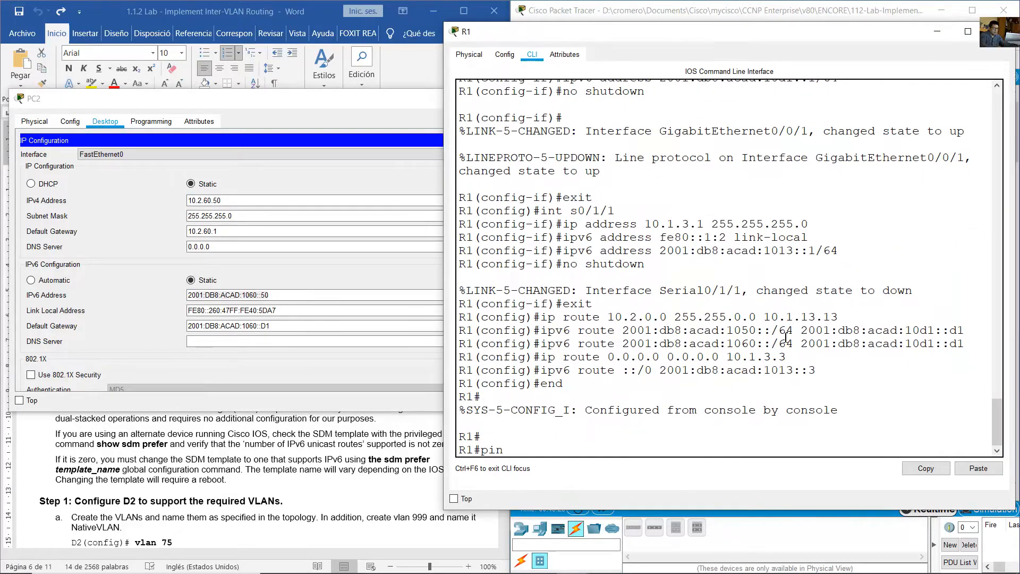
text(g 1.)
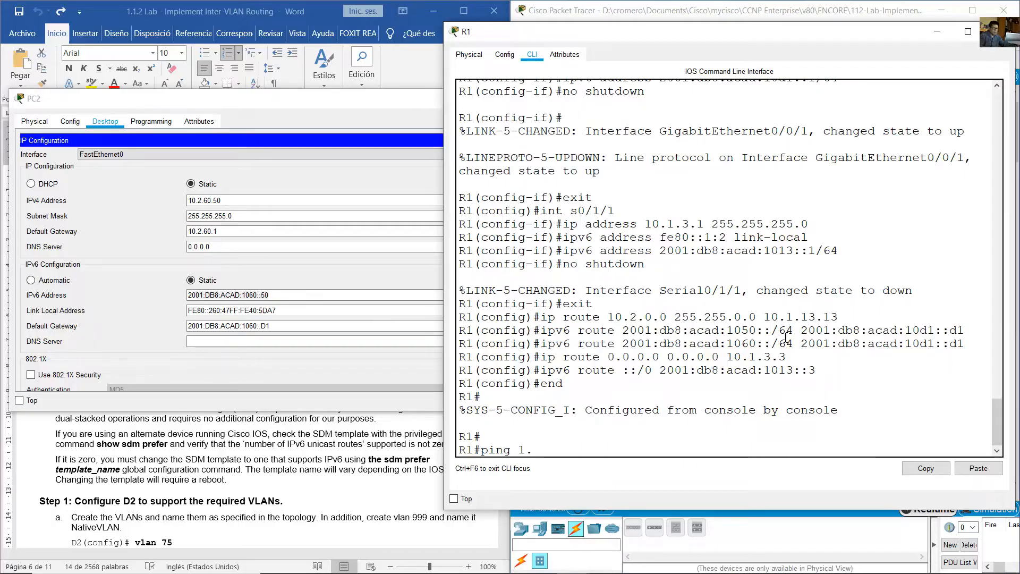
text(2.60.50)
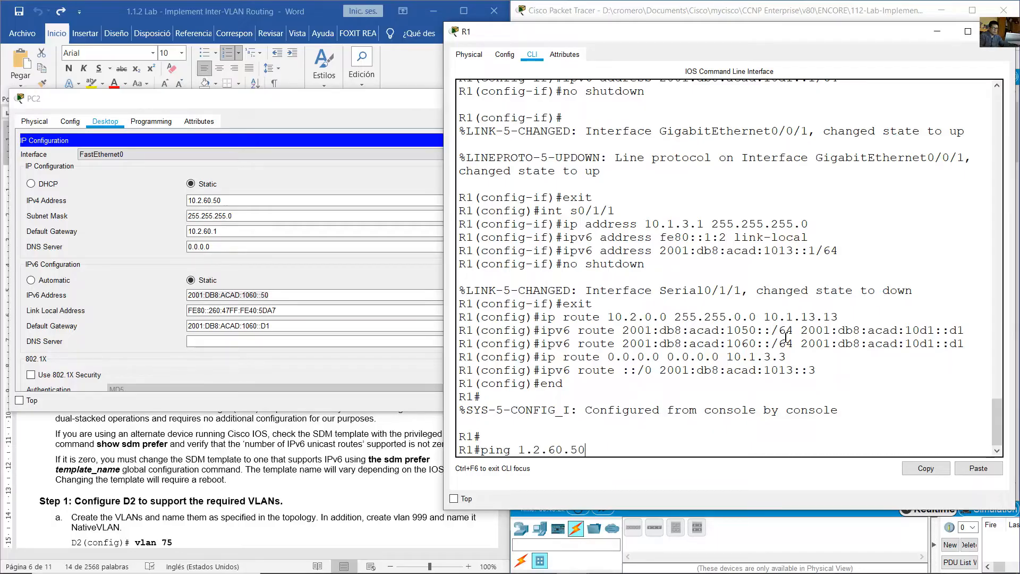
key(Left)
key(Left)
key(Left)
key(Left)
key(Left)
key(Left)
text(0)
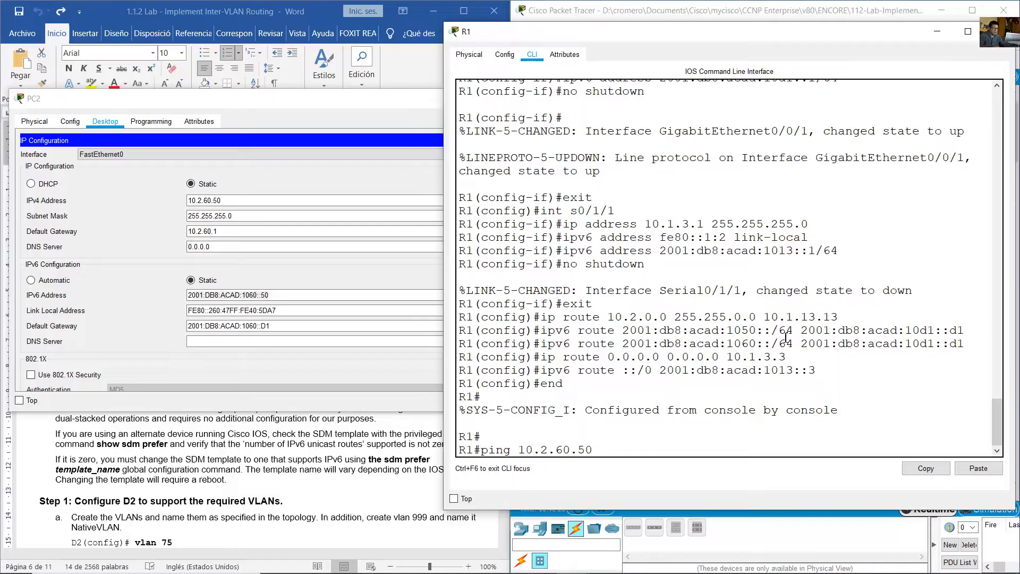
key(Return)
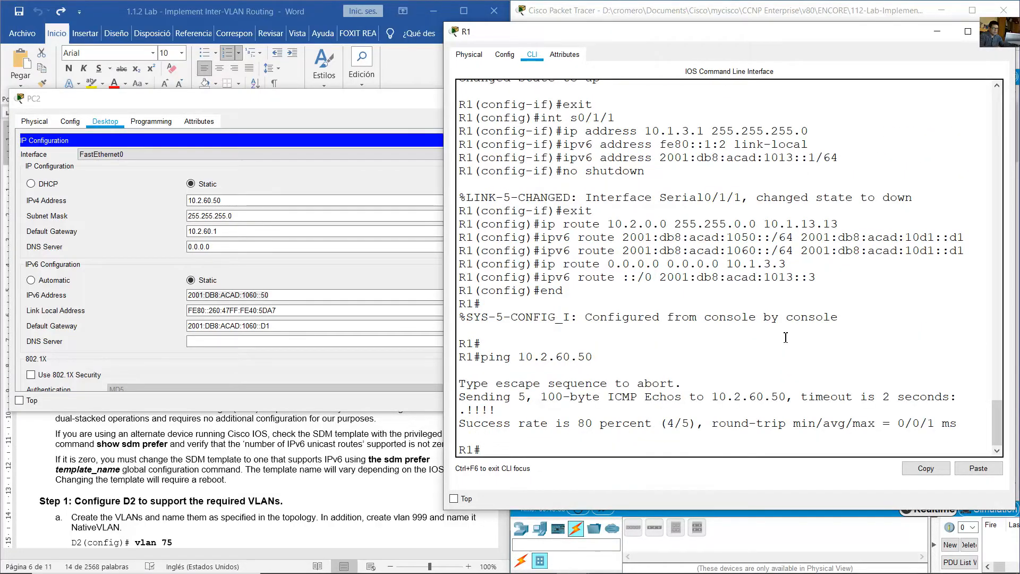
- Try to ping PC2's IPv6 address from R1, entered as 2001.db8:acad:1060::50
text(ping 2001.db)
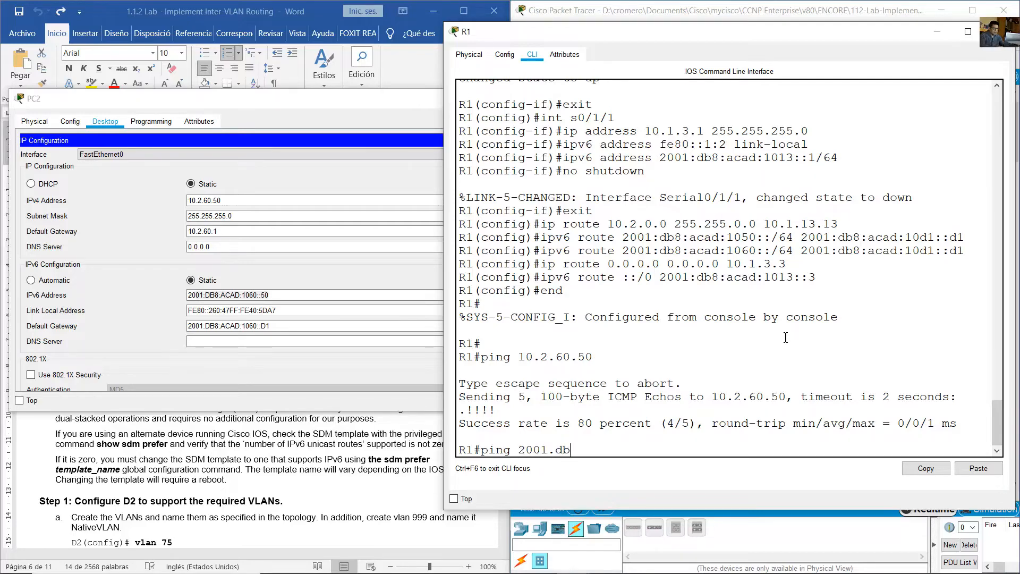
text(8:acad:1060::50)
key(Return)
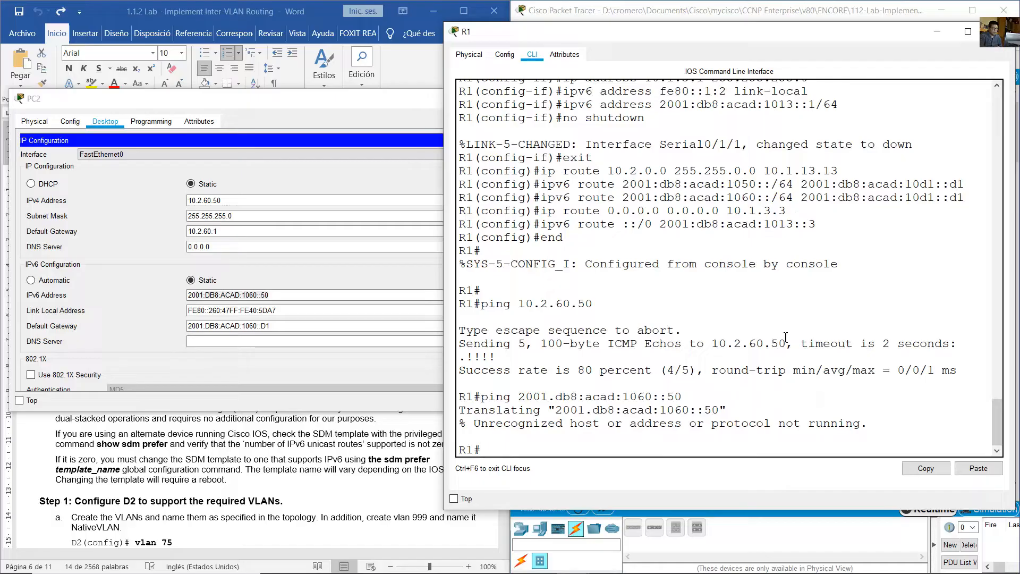
- Correct the ping's target to 2001:db8:acad:1060::50 and run it again from R1
key(Up)
key(Left)
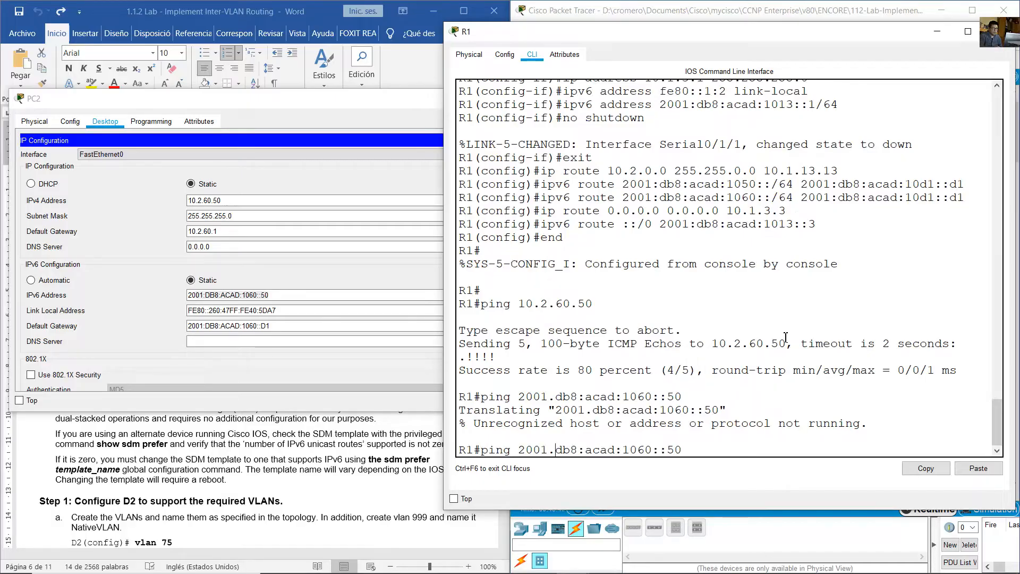
key(BackSpace)
text(:)
key(Return)
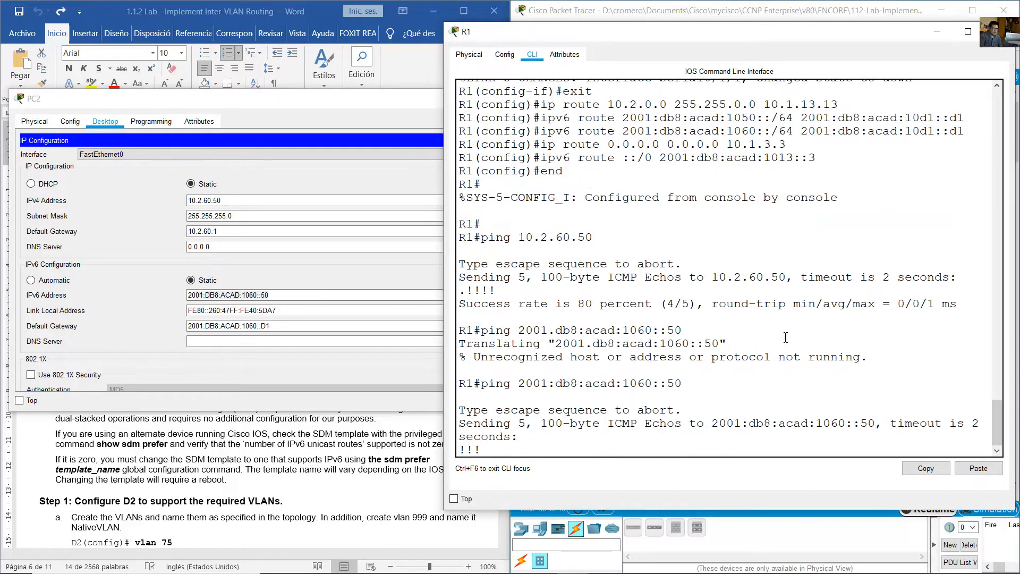
- Return to the lab document and read Part 3's note on the SDM template and IPv6 unicast route support
click(704, 11)
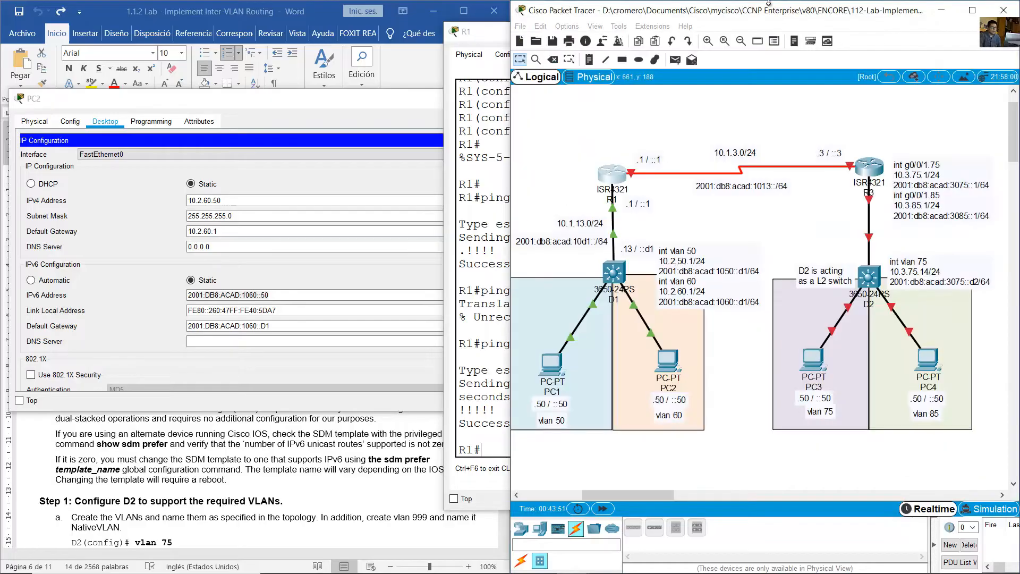
click(329, 11)
click(302, 337)
scroll(100, 170, down, 5)
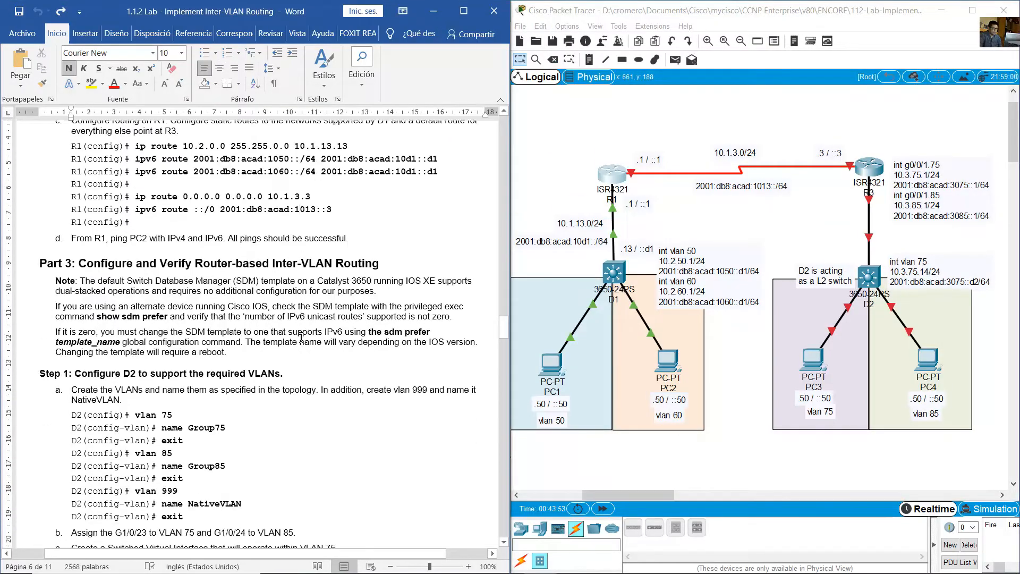
drag(106, 203, 361, 200)
drag(80, 217, 374, 229)
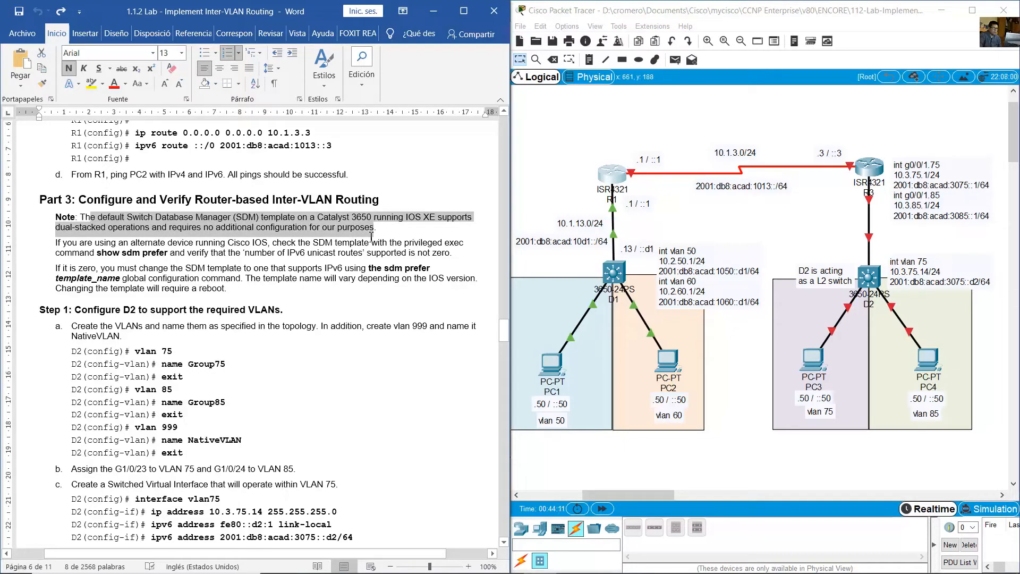
click(200, 289)
drag(86, 218, 238, 281)
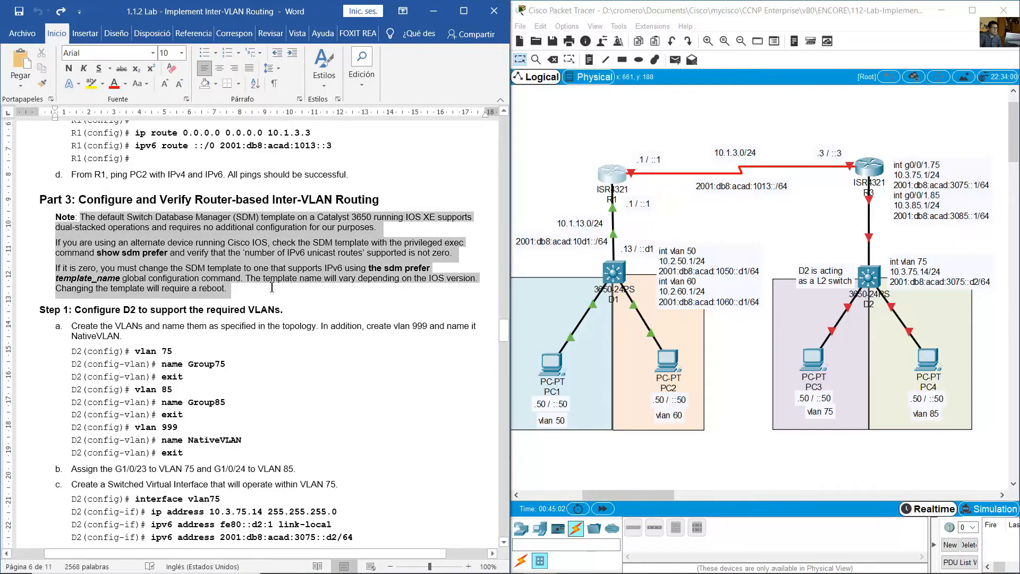
click(242, 287)
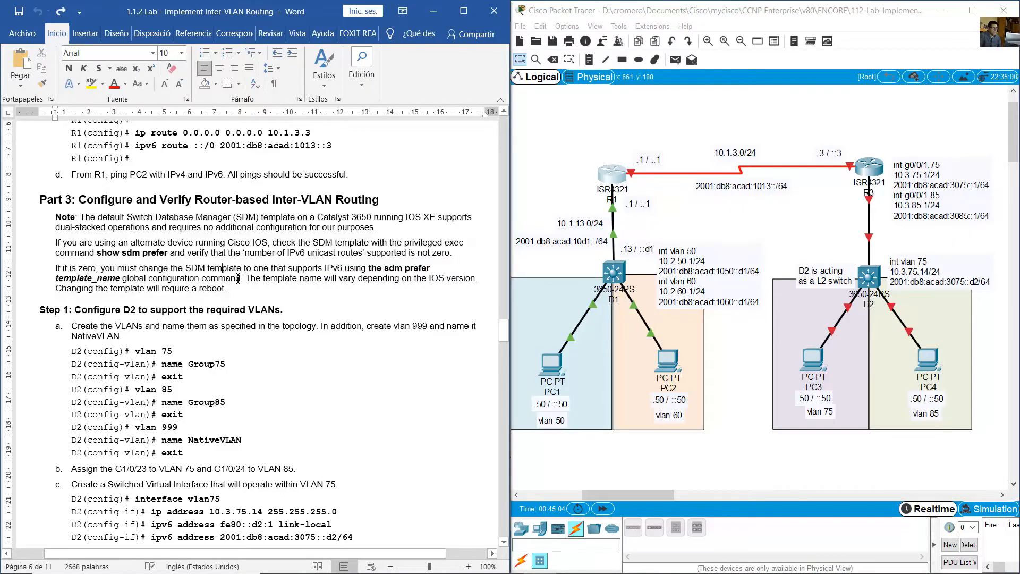
drag(242, 287, 81, 217)
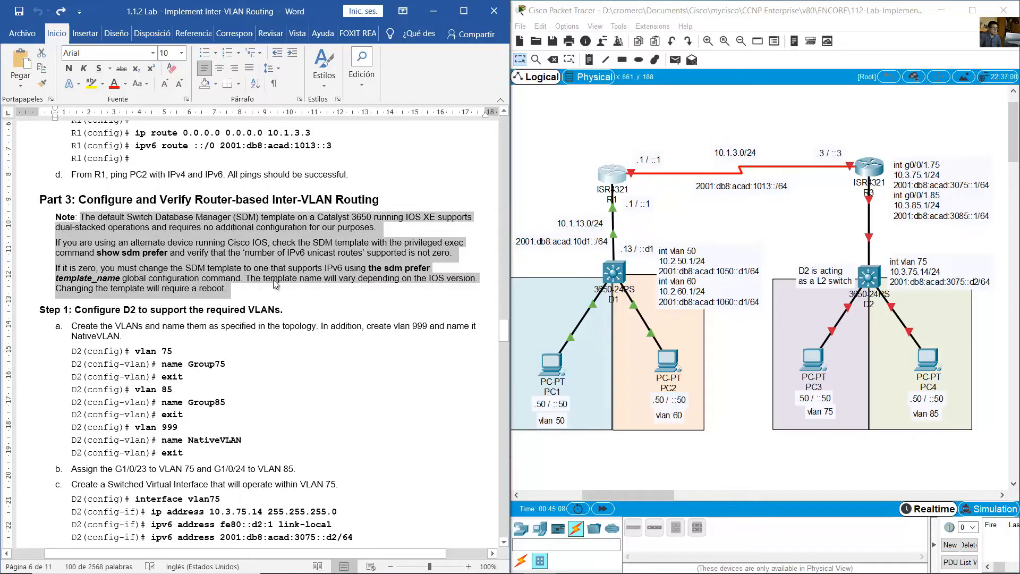
- Read Step 1's VLAN creation commands for D2 in the lab guide and locate D2 in the topology
click(358, 294)
scroll(342, 280, down, 3)
scroll(342, 280, down, 1)
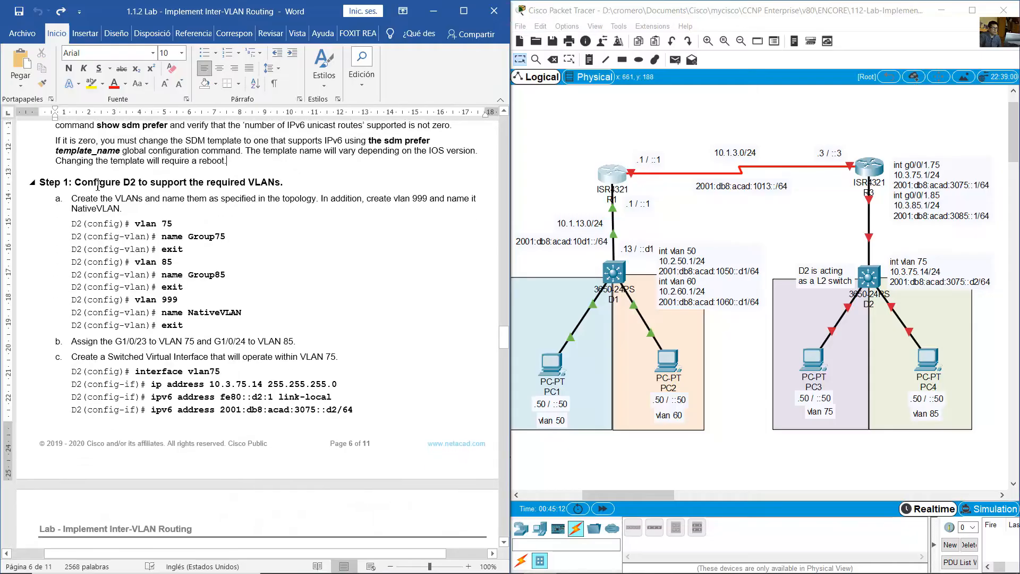
drag(75, 182, 280, 186)
drag(816, 234, 910, 299)
click(835, 254)
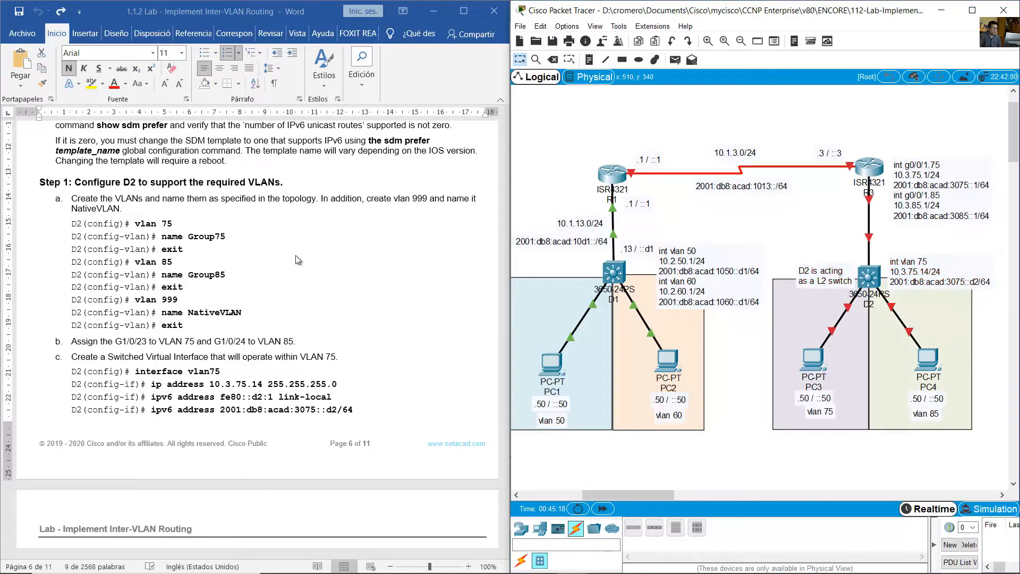
drag(135, 224, 250, 327)
click(325, 262)
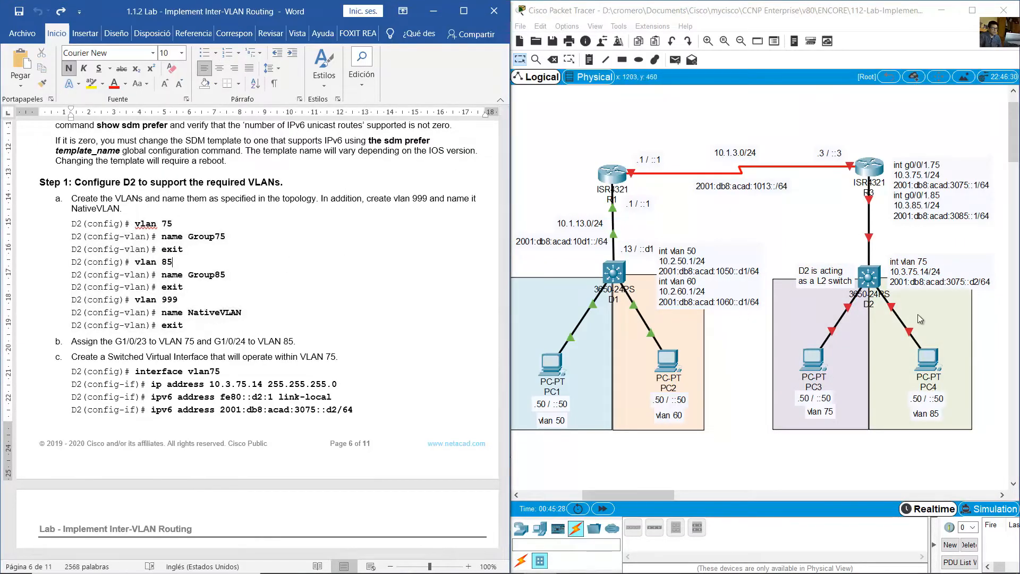
- Open D2's command line and leave interface range configuration for global configuration mode
click(866, 281)
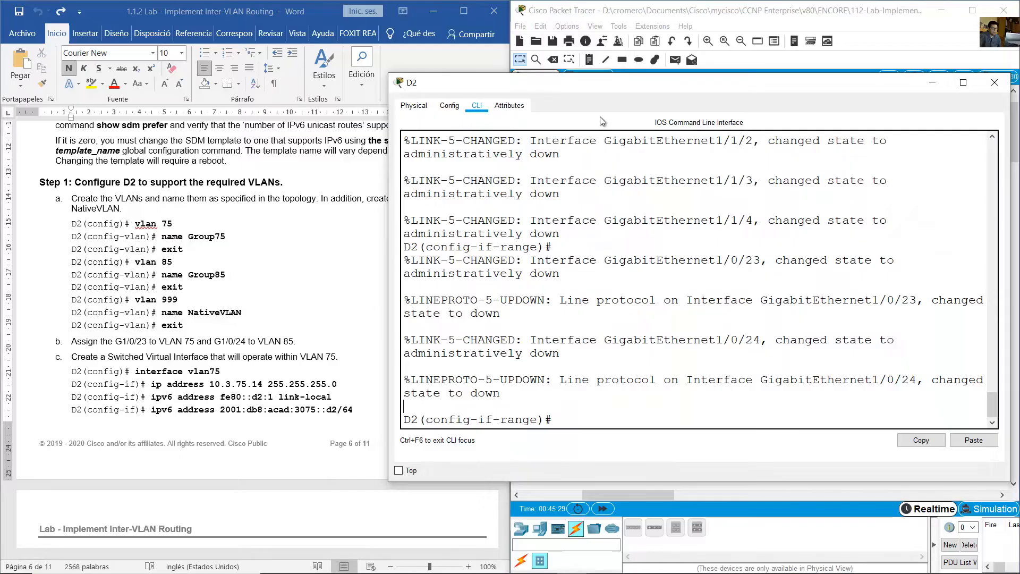
drag(629, 82, 658, 54)
text(exit)
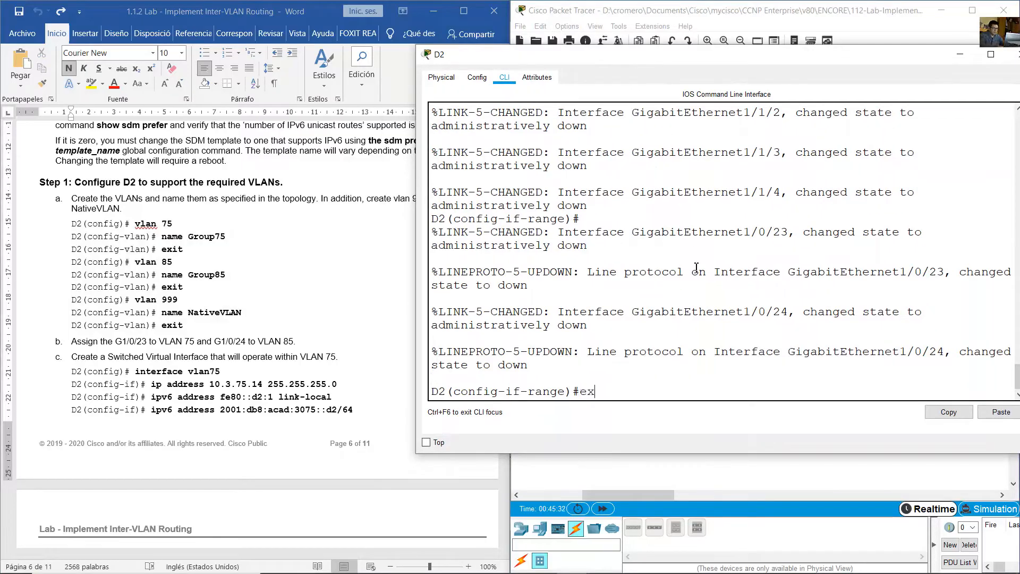
key(Return)
- Create VLAN 75 on D2 and name it Group75
text(vlan)
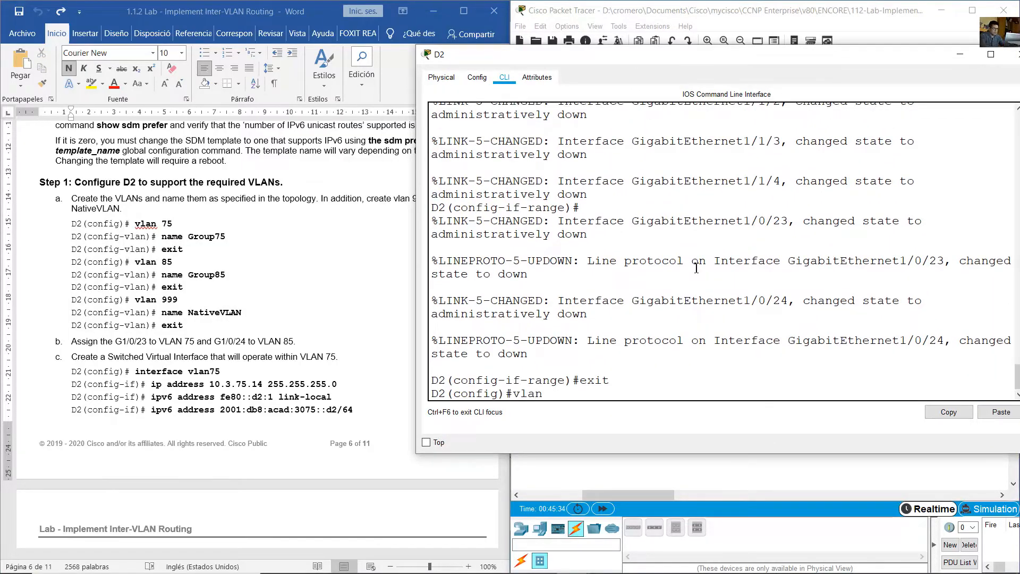
text( 75)
key(Return)
text(name)
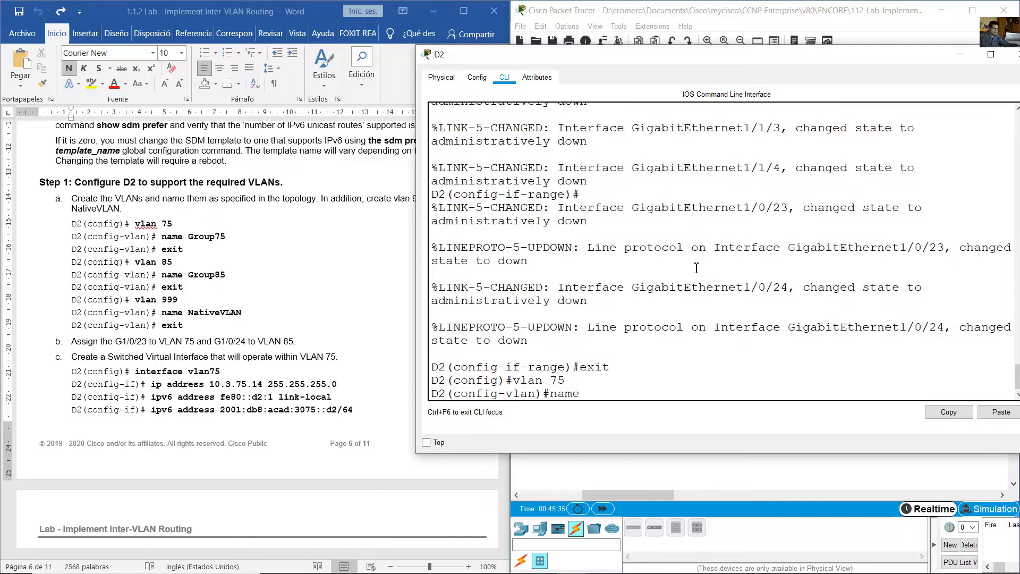
text( Group75)
key(Return)
text(ex)
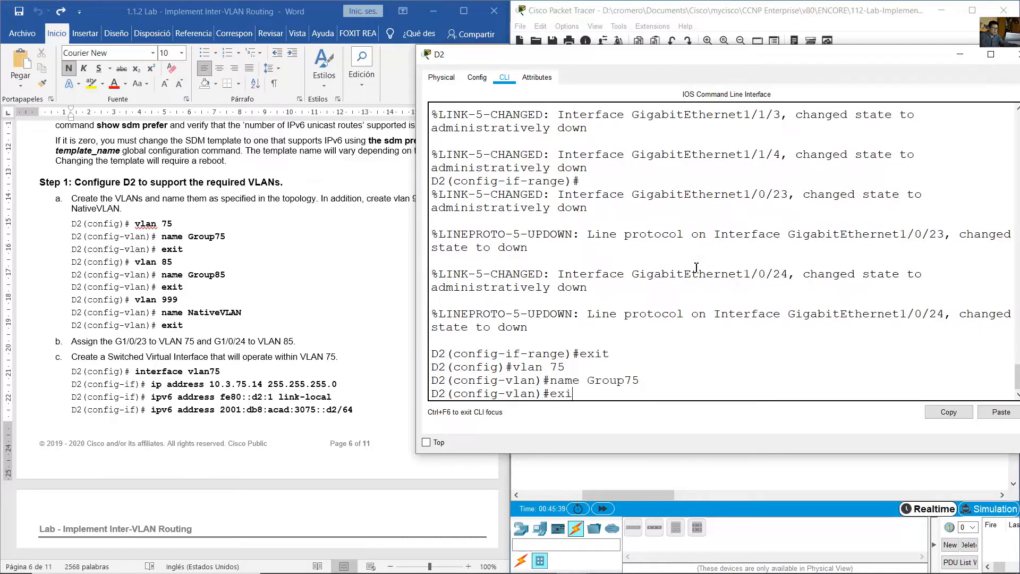
text(i)
key(BackSpace)
key(BackSpace)
key(BackSpace)
- Reuse the earlier commands on D2 to create VLAN 85 and name it Group85
key(Up)
key(Up)
key(BackSpace)
key(BackSpace)
text(85)
key(Return)
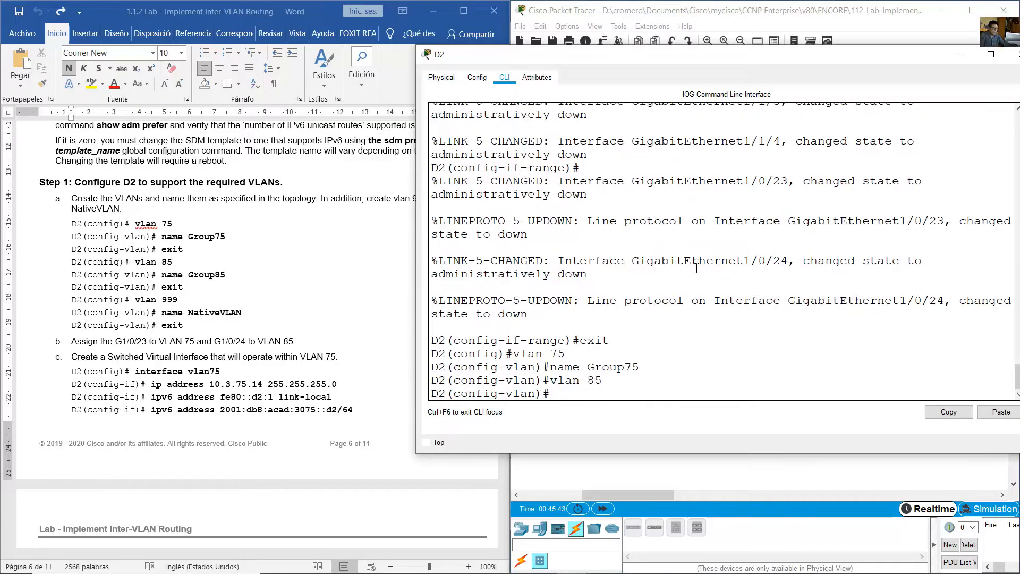
text(name Group75)
text(8)
key(Return)
- Create VLAN 999 on D2, name it NativeVLAN, and leave VLAN configuration mode
key(Up)
key(Up)
key(Up)
key(Down)
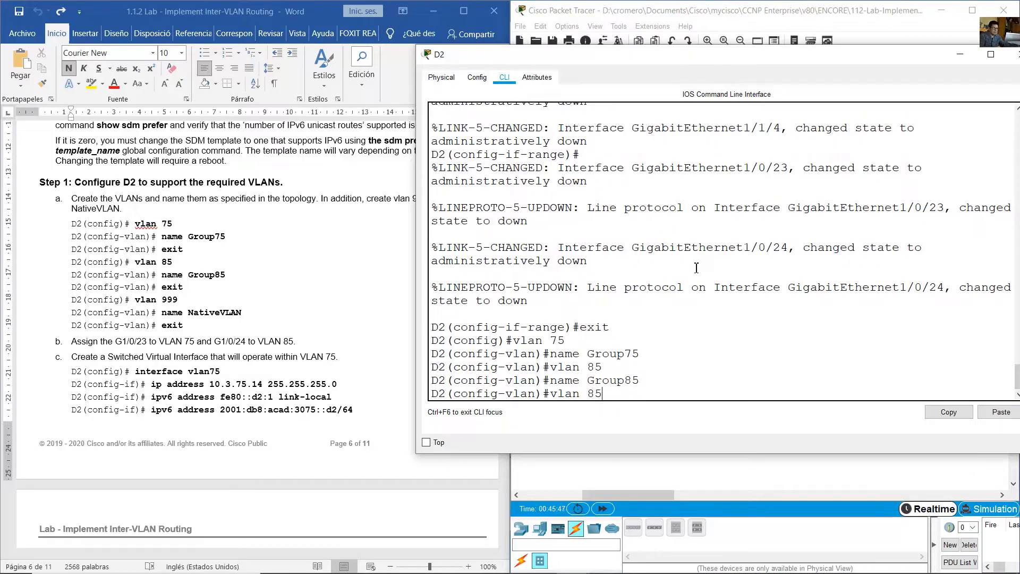
text(999)
key(Return)
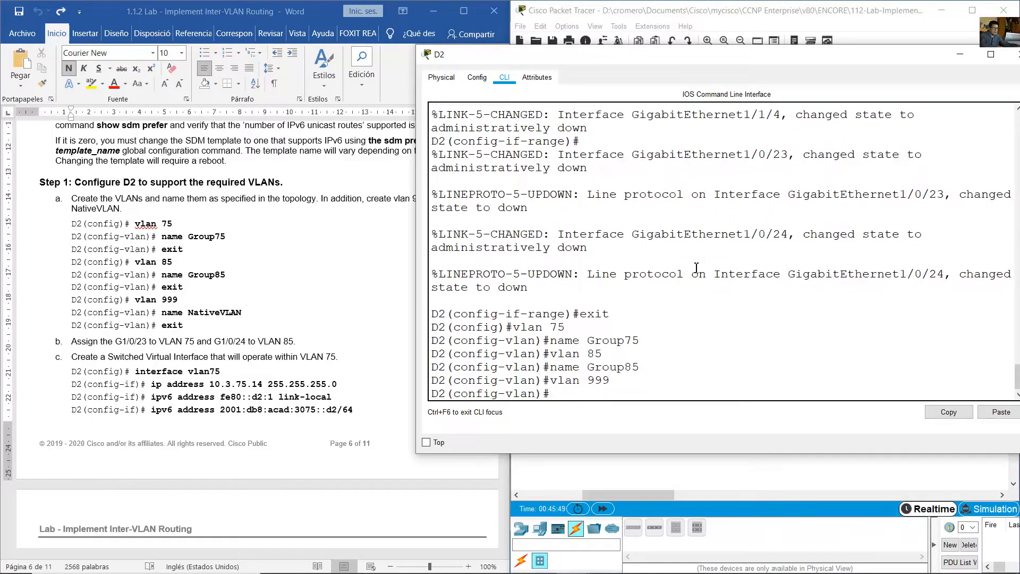
key(Up)
key(Up)
key(BackSpace)
key(BackSpace)
text(Na)
text(VLAN)
key(Return)
text(exit)
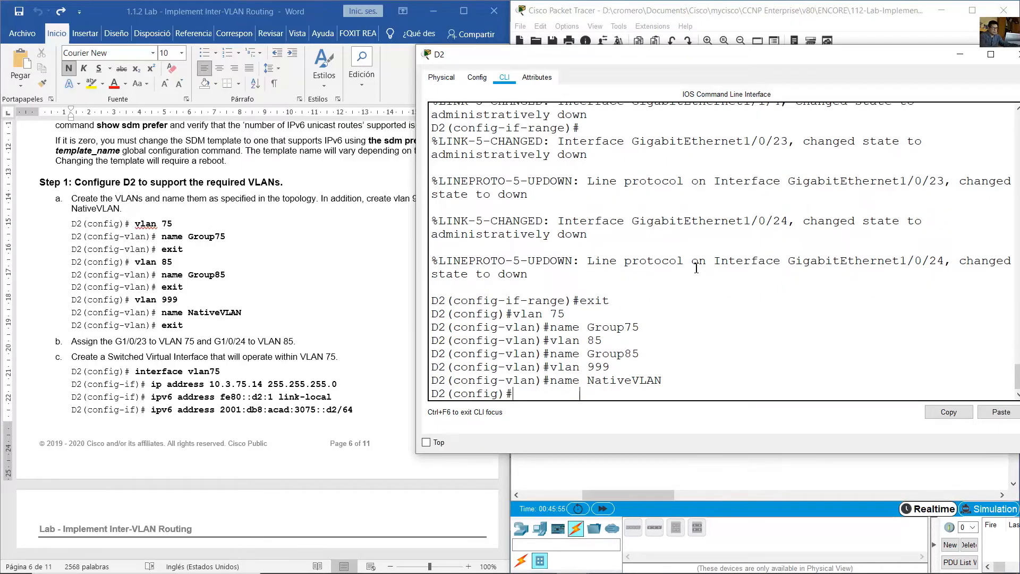
key(Return)
- Review the lab's D2 port-to-VLAN assignments and examine the PC3 and PC4 connections in the topology
click(340, 353)
scroll(128, 210, down, 4)
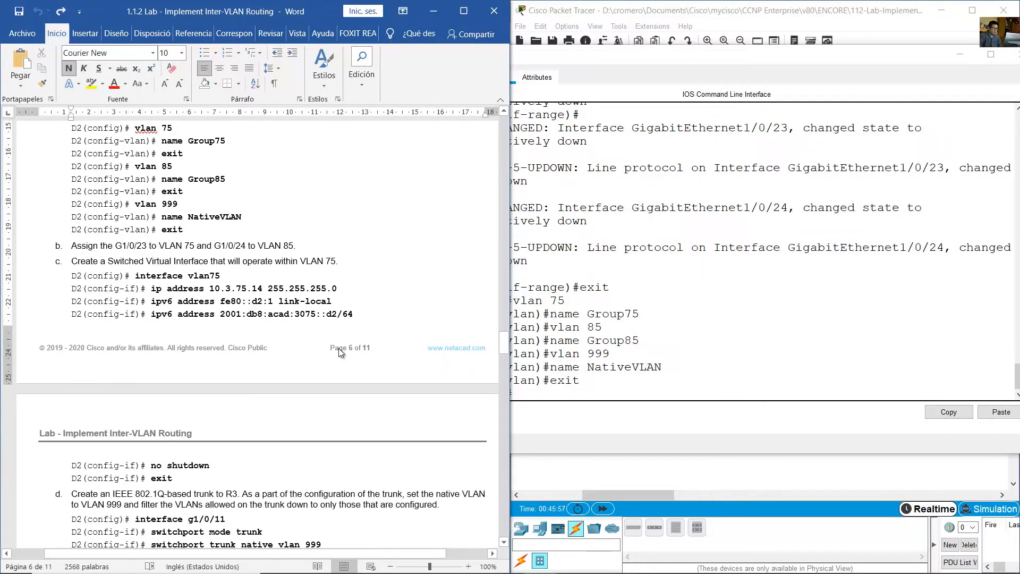
drag(128, 210, 325, 205)
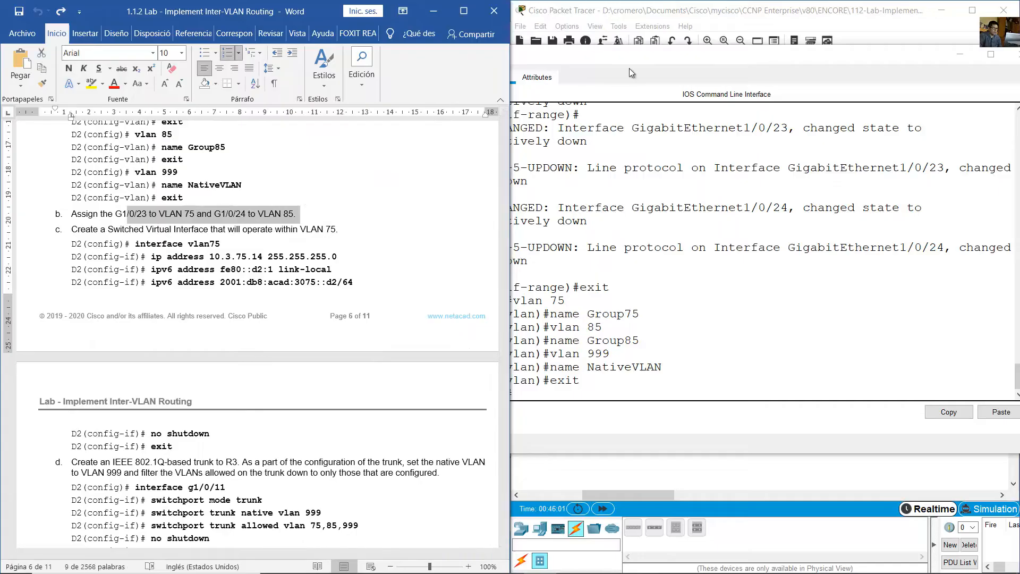
click(666, 6)
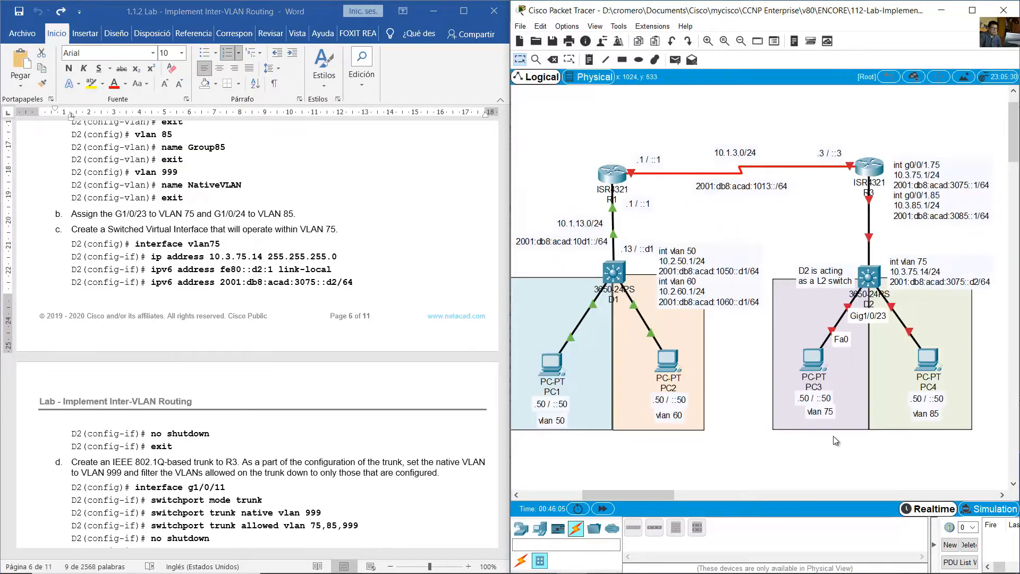
drag(842, 448, 799, 371)
click(760, 376)
mouse_move(896, 305)
drag(896, 307, 955, 456)
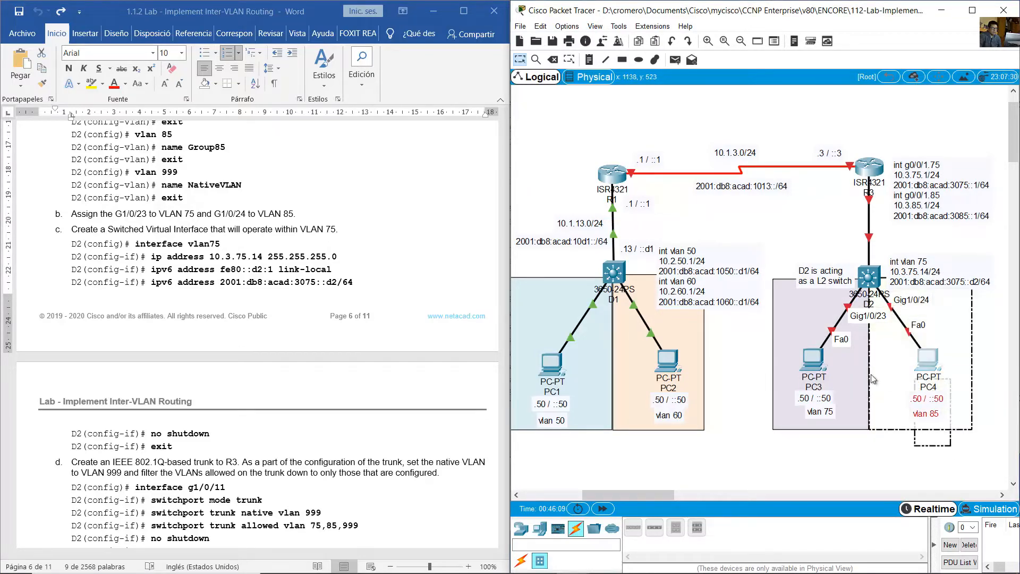
click(410, 239)
scroll(410, 239, down, 2)
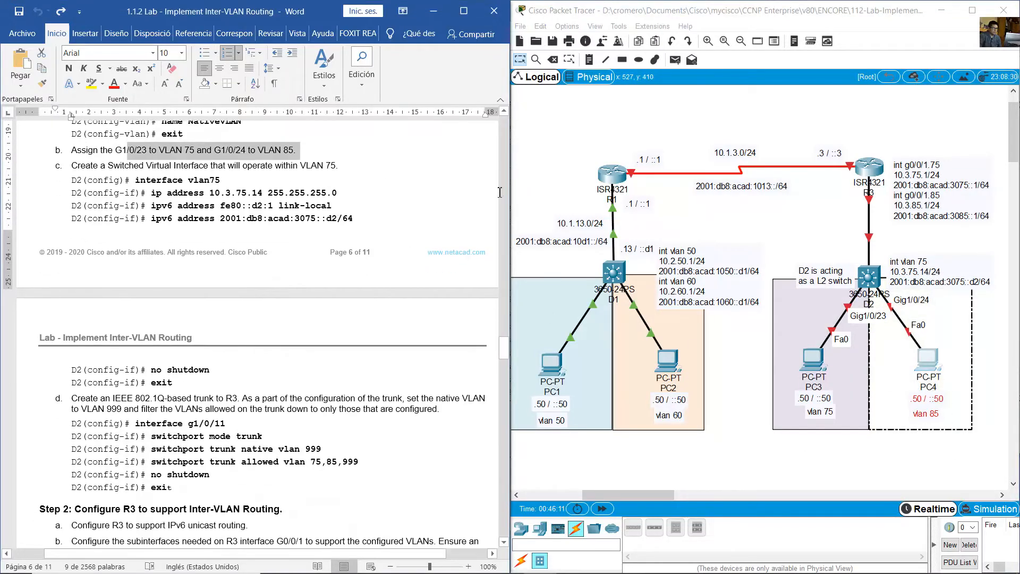
- Reopen D2's command line, enter interface g1/0/23 and set its switchport mode to access
click(868, 281)
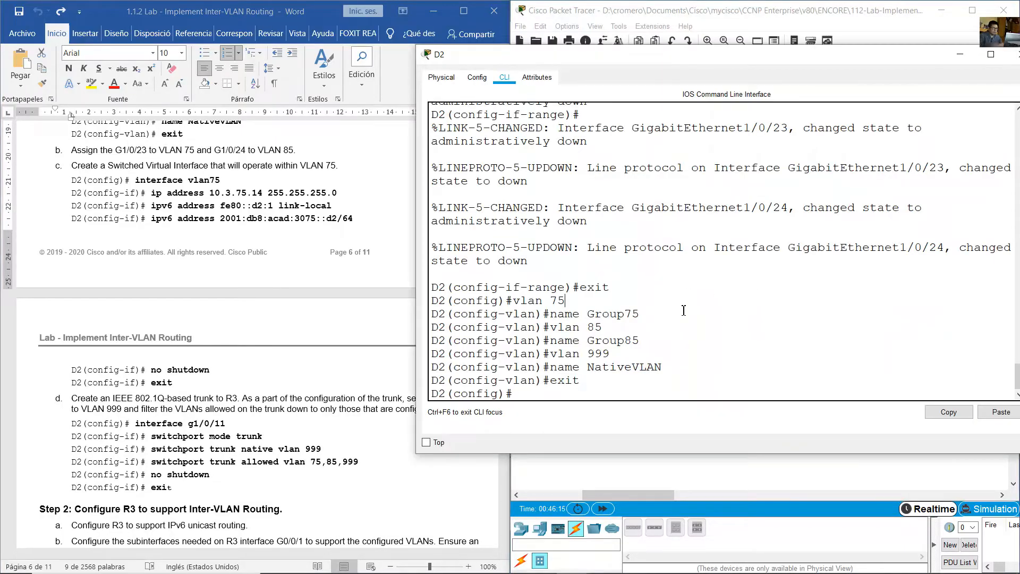
text(int ran)
key(BackSpace)
key(BackSpace)
key(Return)
text(swi)
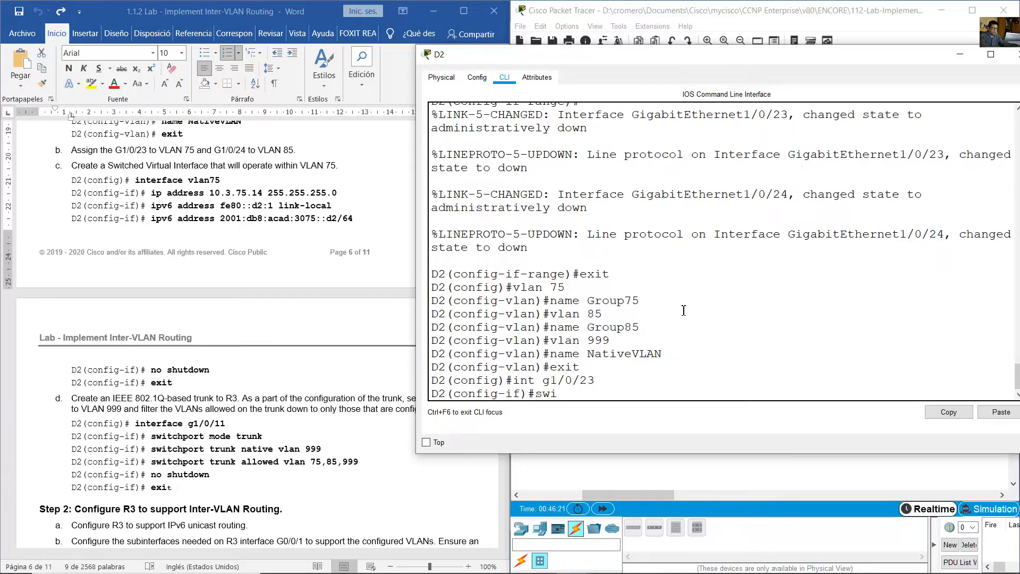
text(tchport mode access)
key(Return)
- Assign D2's g1/0/23 to access VLAN 75 and enable the port
key(Up)
key(Left)
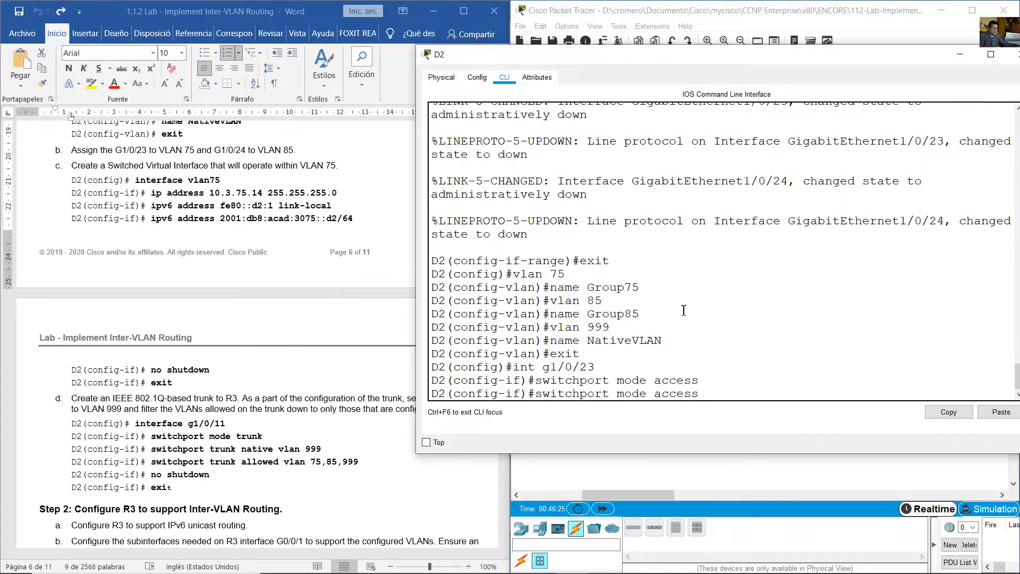
key(BackSpace)
key(BackSpace)
key(BackSpace)
key(BackSpace)
text(vlan 75)
key(Return)
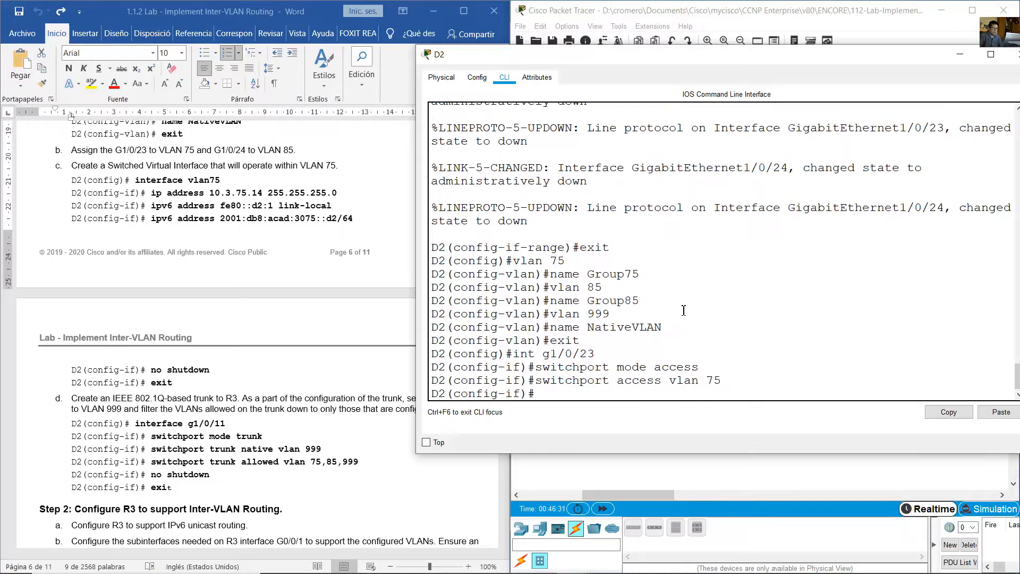
mouse_move(849, 57)
mouse_down()
mouse_move(852, 149)
mouse_move(720, 207)
mouse_move(821, 106)
mouse_move(831, 74)
mouse_move(866, 55)
mouse_up()
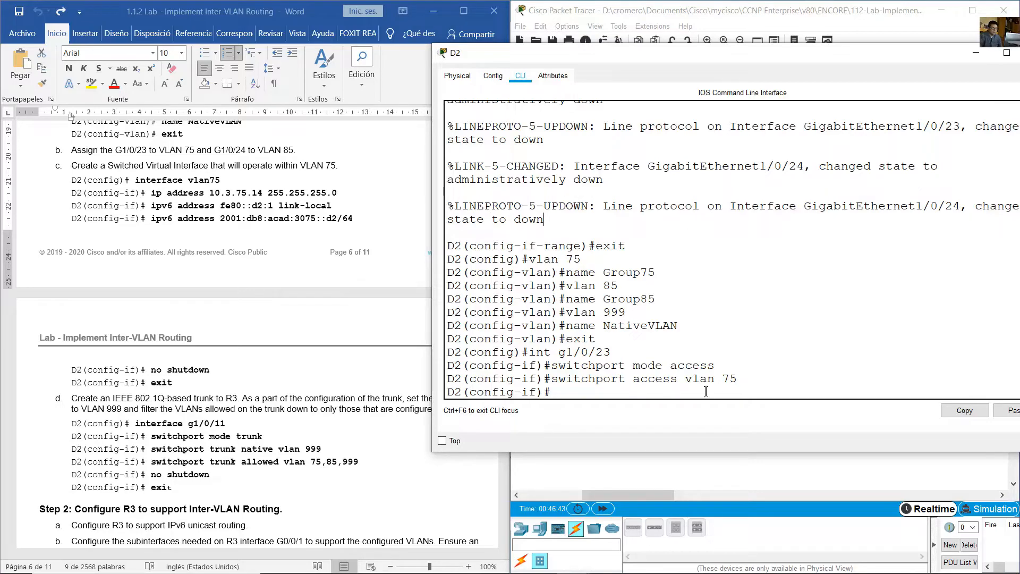
text(no shutdown)
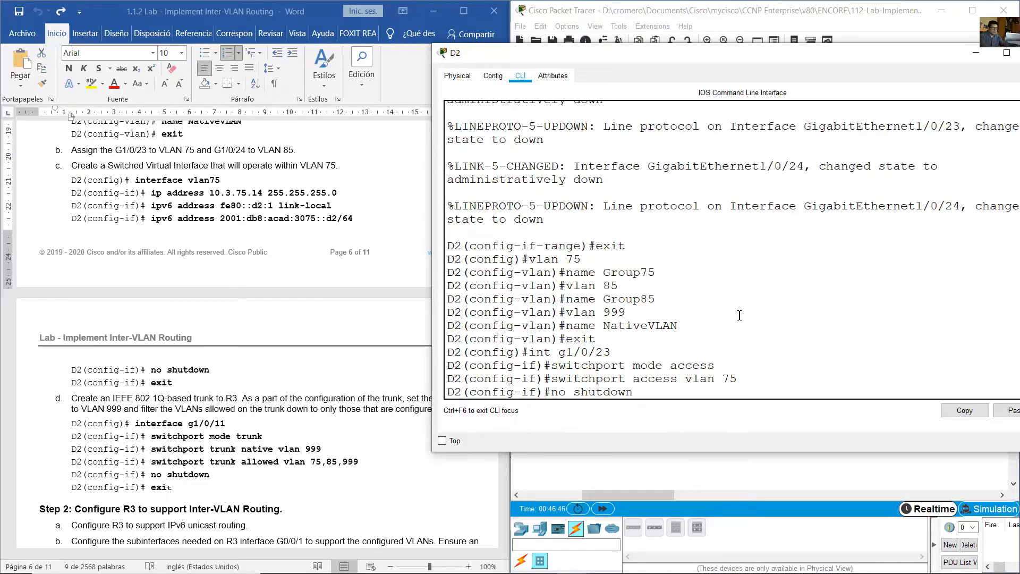
key(Return)
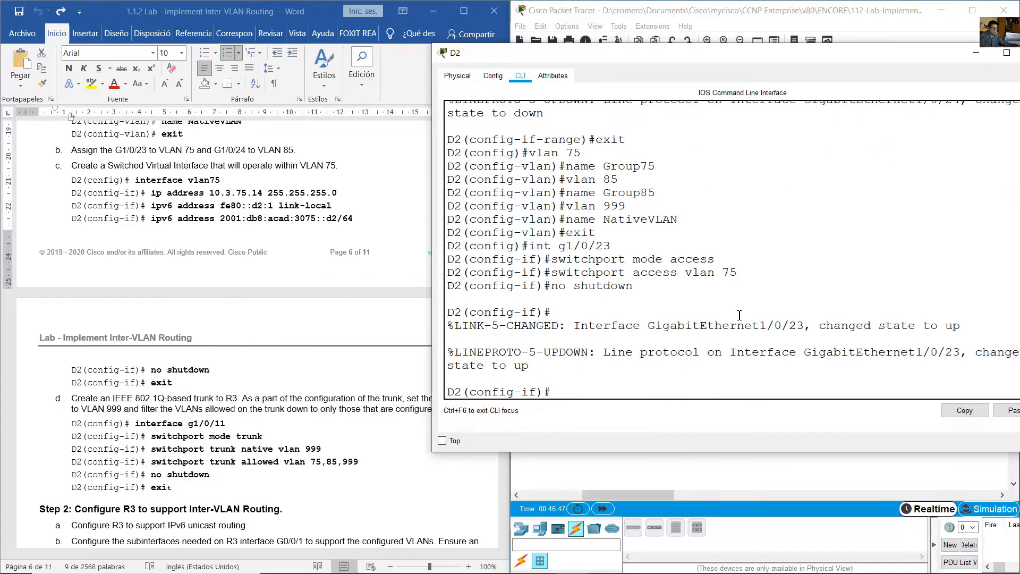
- Reuse the earlier commands to enter D2's interface g1/0/24 and set its switchport mode to access
key(Up)
key(Up)
key(Up)
key(Up)
key(BackSpace)
text(4)
key(Return)
key(Up)
key(Up)
key(Up)
key(Up)
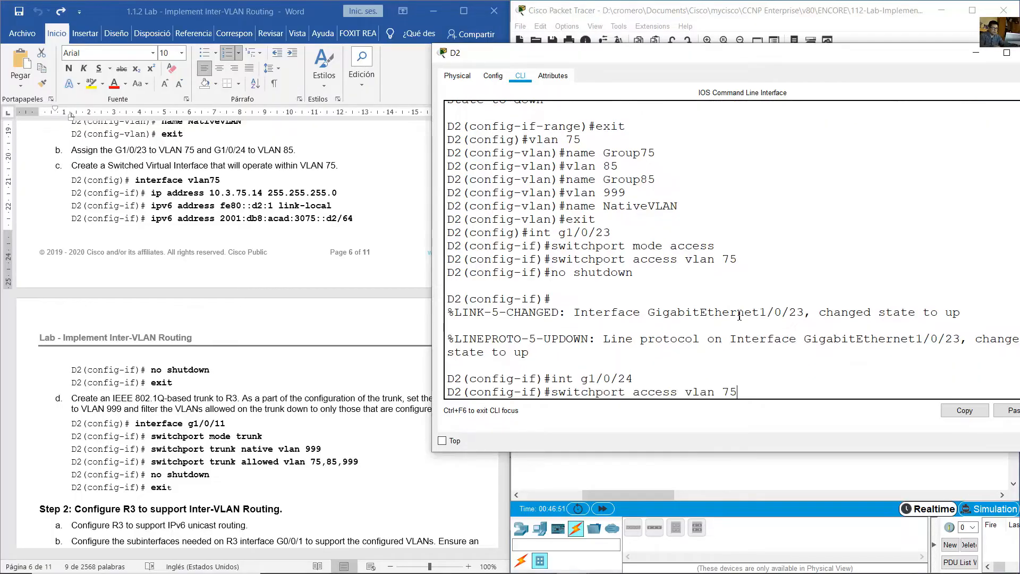
key(Return)
- Assign D2's g1/0/24 to access VLAN 85 and enable the port
key(Up)
key(Up)
key(Up)
key(Up)
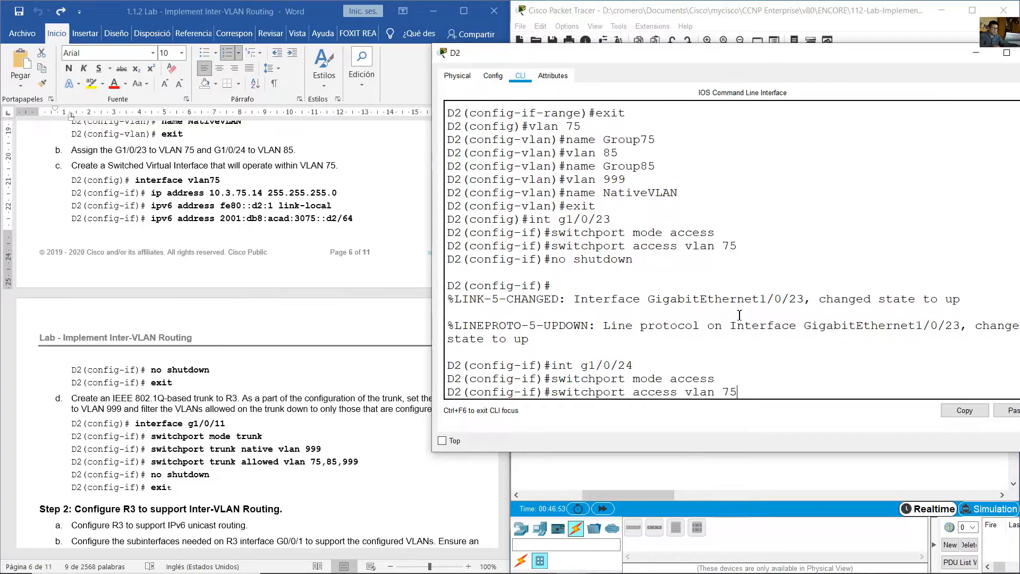
key(BackSpace)
text(8)
key(Return)
key(Up)
key(Up)
key(Up)
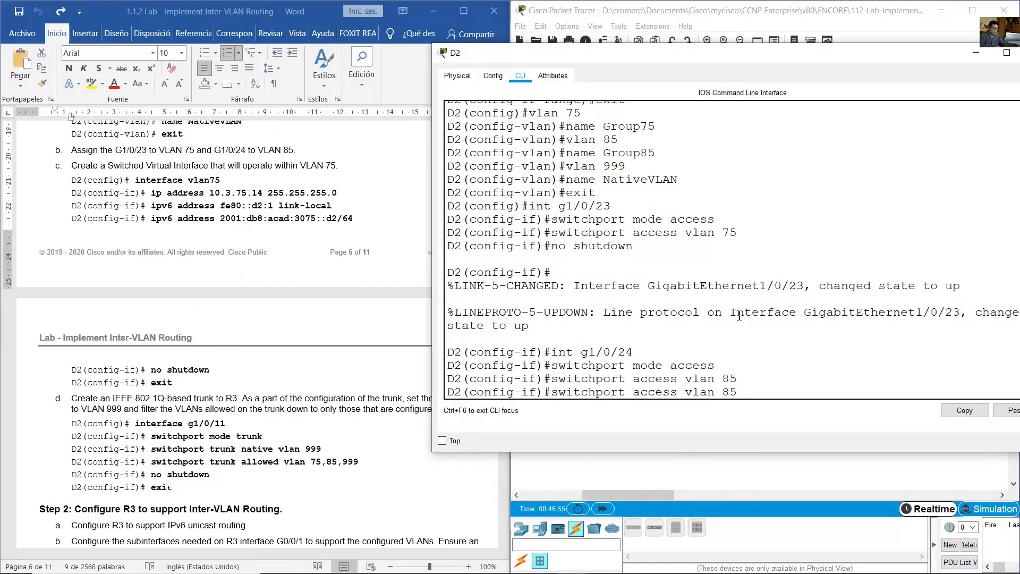
key(Up)
key(Return)
key(Return)
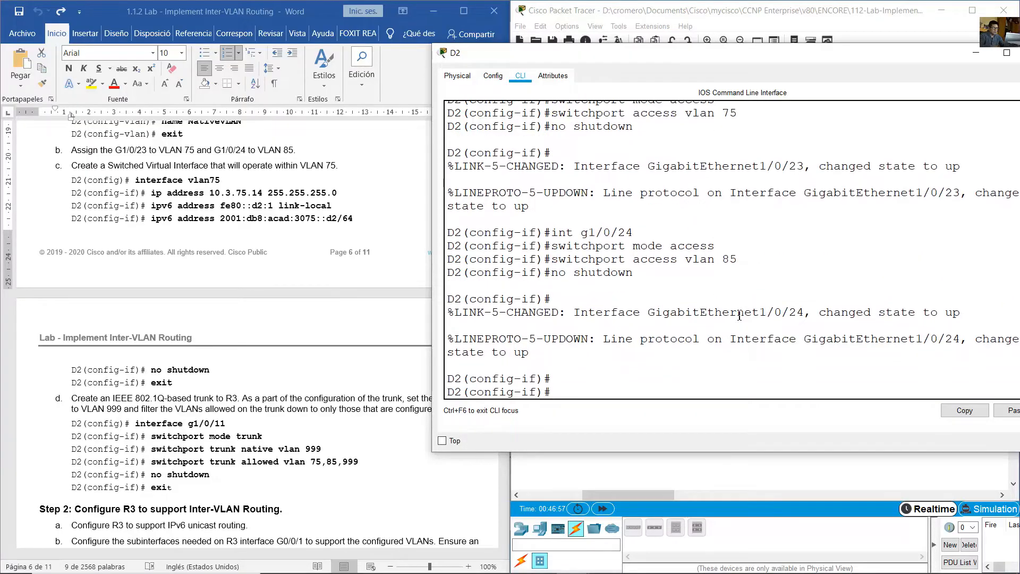
- Check the lab's switched virtual interface instructions and create interface VLAN 75 on D2
click(405, 307)
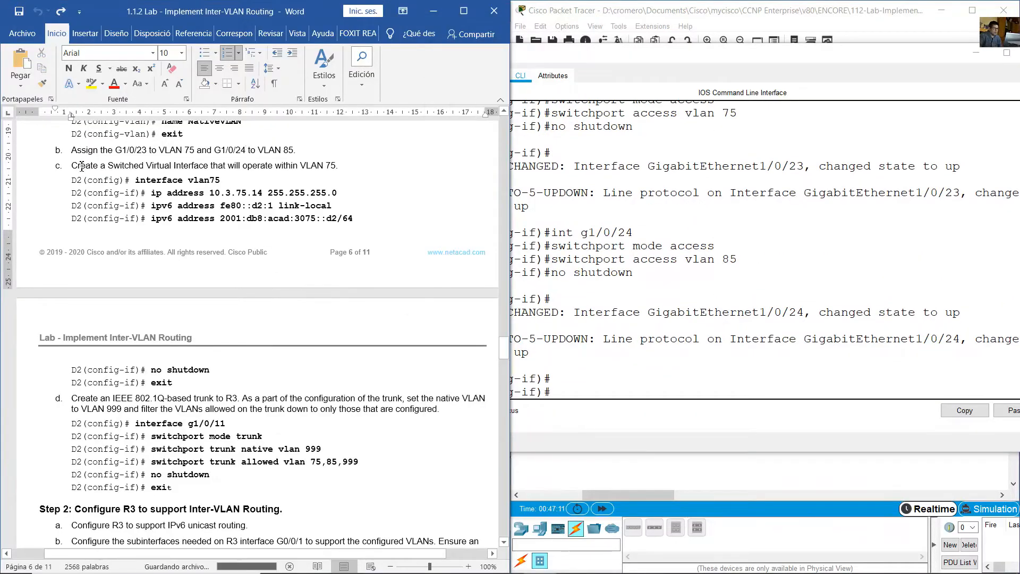
drag(71, 165, 536, 367)
click(751, 366)
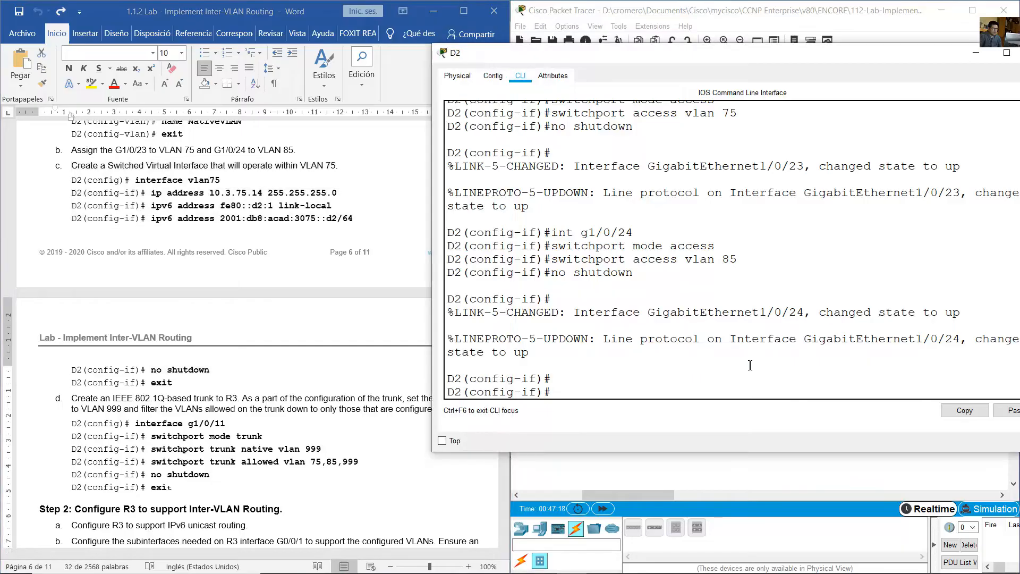
text(int vlan 75)
key(Return)
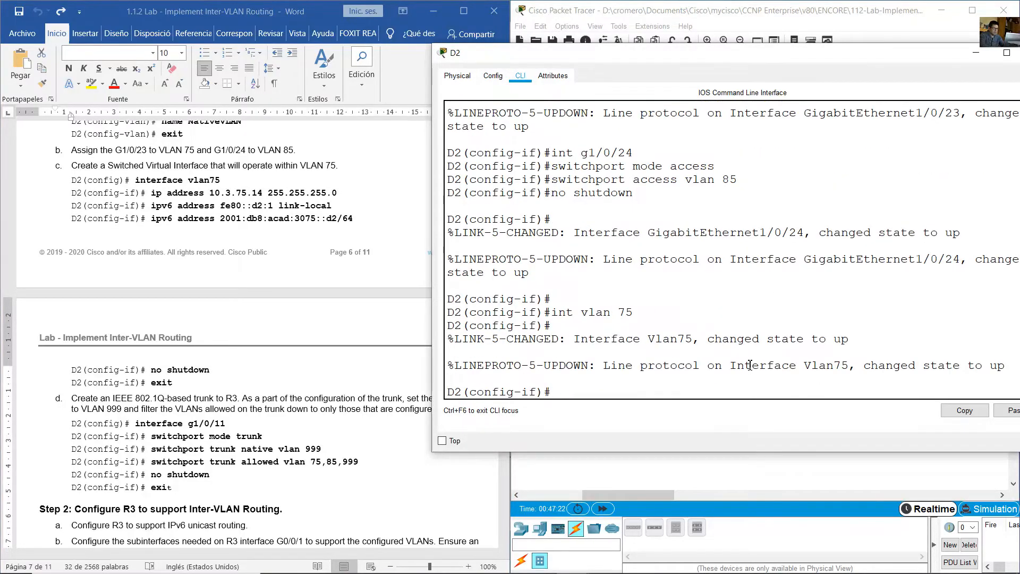
- Give D2's VLAN 75 interface the IPv4 address 10.3.75.14 with mask 255.255.255.0
text(ip address 10.3.75.14 255.255.255.0)
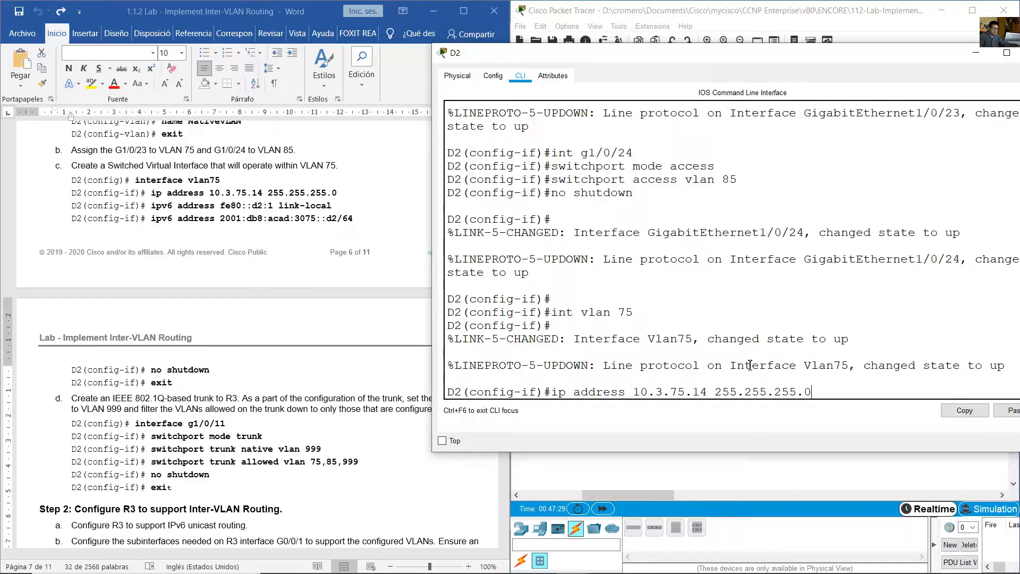
key(Return)
- Set the VLAN 75 interface's IPv6 link-local address to fe80::d2:1
text(ipv)
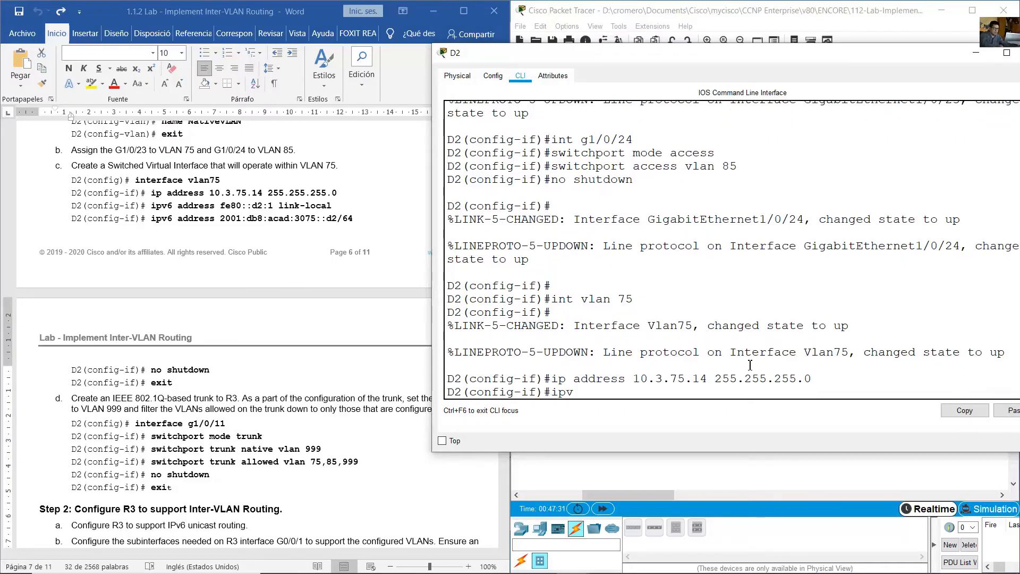
text(6 address fe80::d2:1 li)
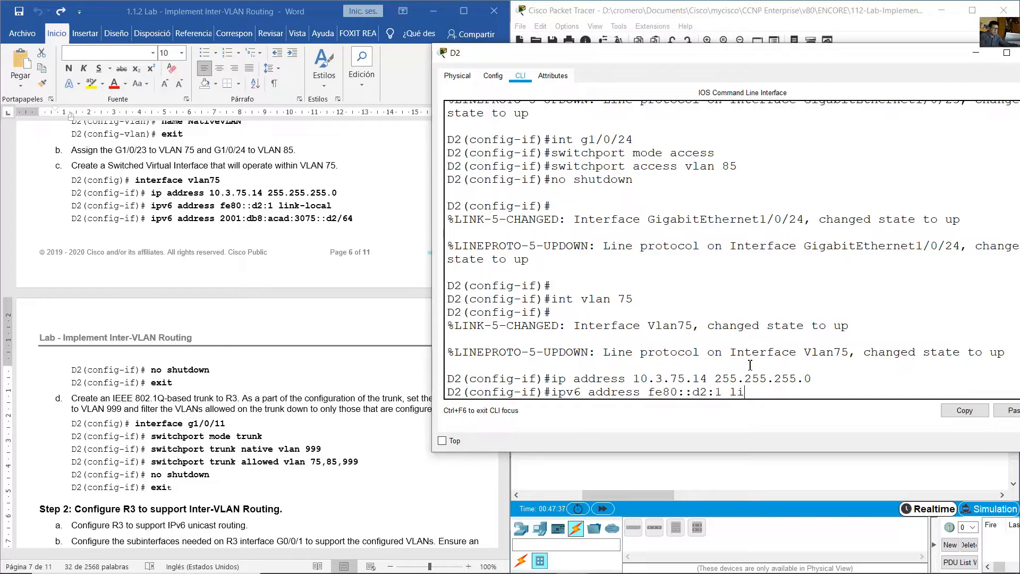
text(nk-local)
key(Return)
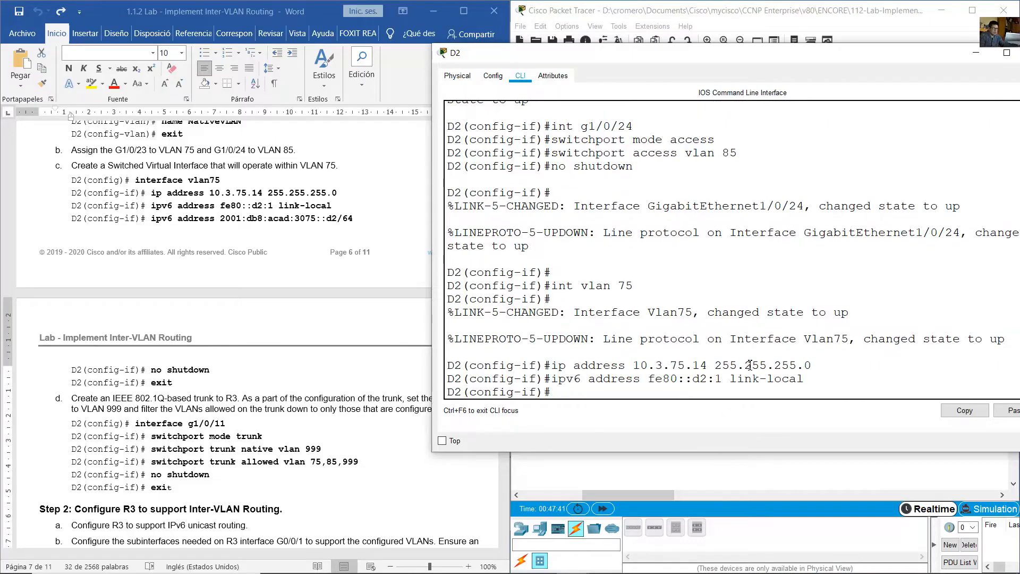
- Add the global IPv6 address 2001:db8:acad:3075::d2/64 to D2's VLAN 75 interface
text(ip)
key(Up)
key(BackSpace)
key(BackSpace)
key(BackSpace)
key(BackSpace)
key(BackSpace)
key(BackSpace)
key(BackSpace)
key(BackSpace)
key(BackSpace)
key(BackSpace)
key(BackSpace)
key(BackSpace)
key(BackSpace)
key(BackSpace)
key(BackSpace)
key(BackSpace)
key(BackSpace)
key(BackSpace)
key(BackSpace)
key(BackSpace)
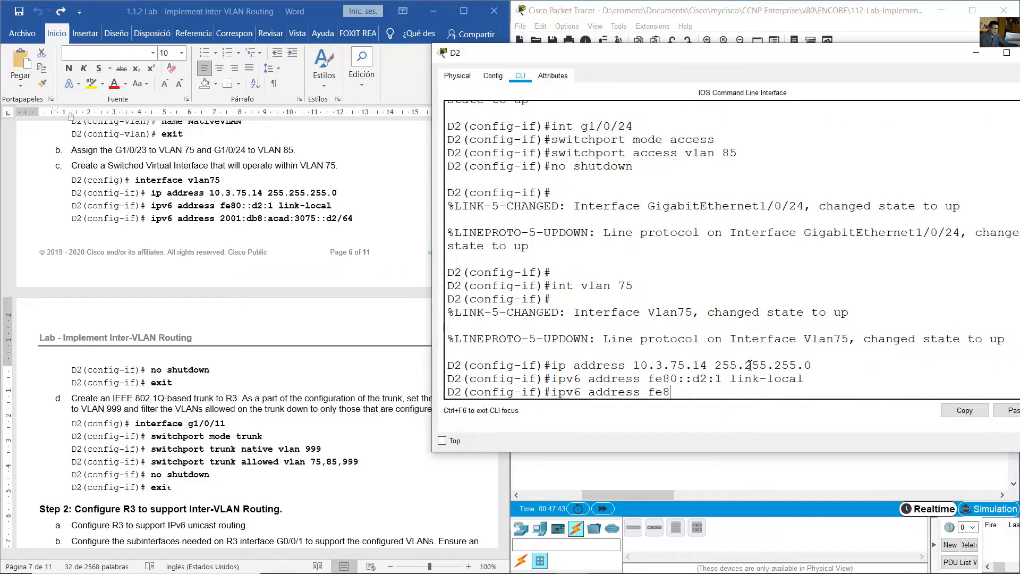
text(2001:db8:acad:3075::d2/)
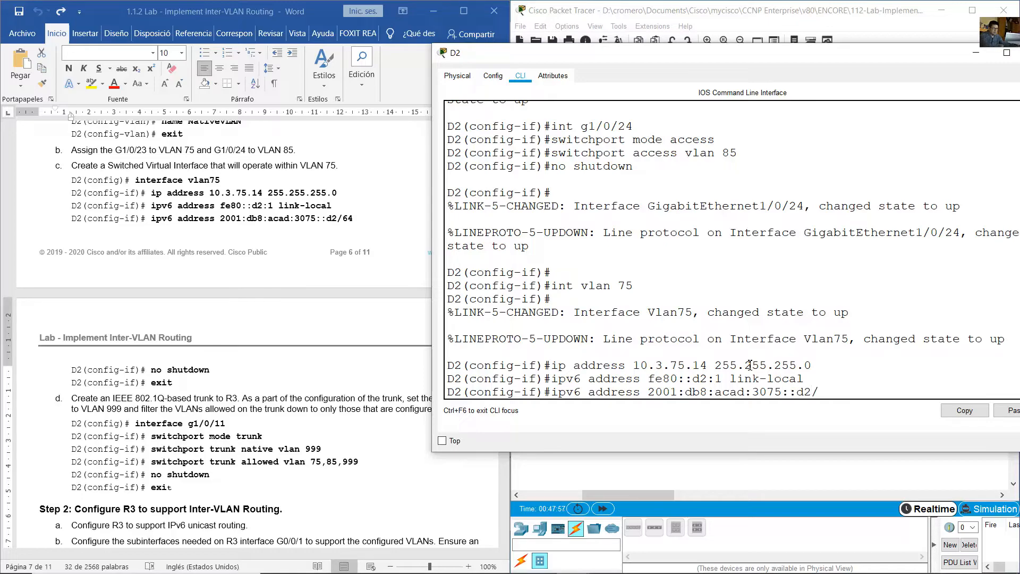
text(64)
key(Right)
key(Right)
key(Return)
- Enable D2's VLAN 75 interface and return to global configuration mode
text(n)
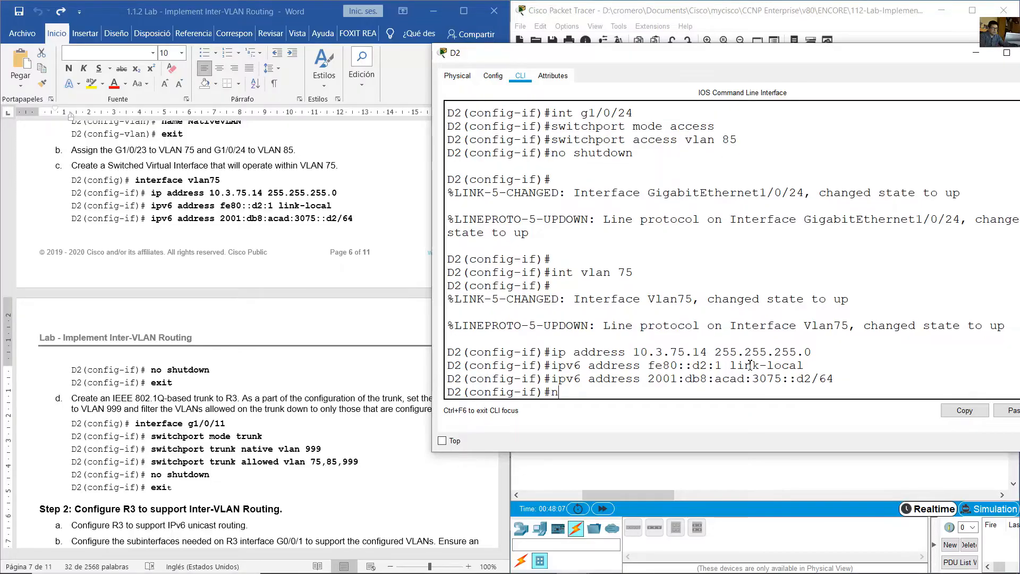
text(o shutdown)
key(Return)
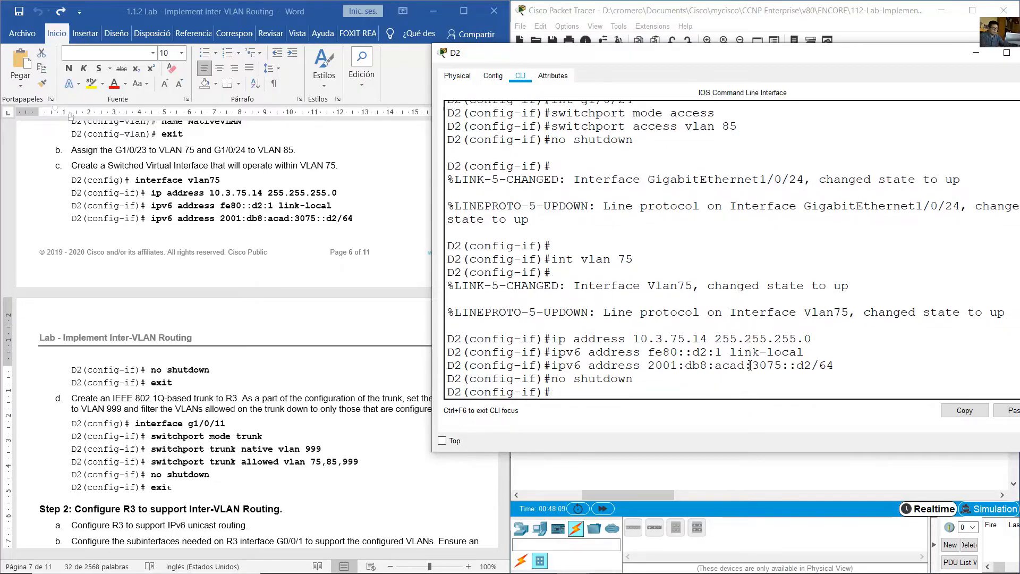
text(exit)
key(Return)
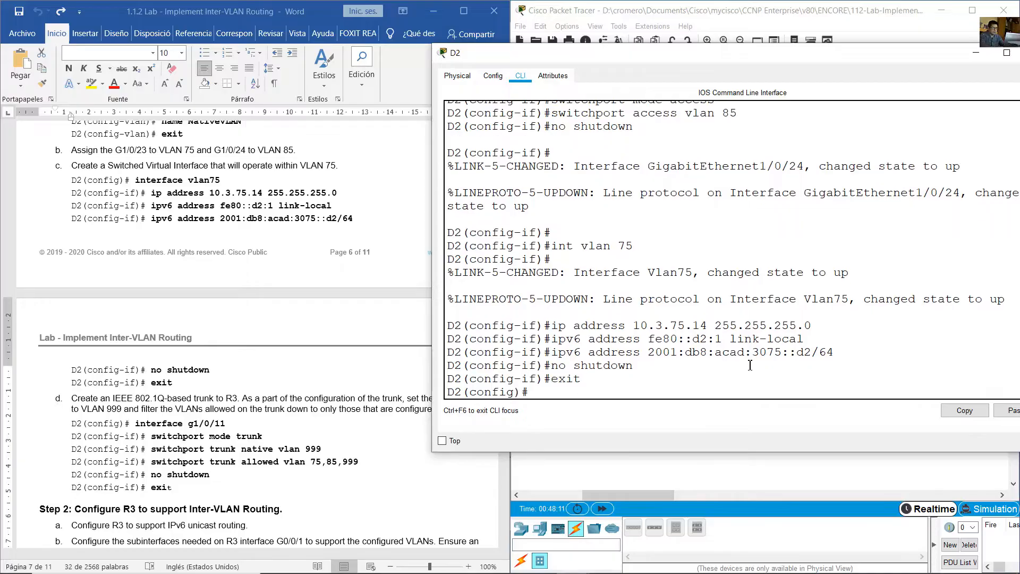
- Read the lab's 802.1Q trunk instruction for D2 and examine R3 and its link to D2 in the topology
scroll(361, 330, down, 3)
click(361, 330)
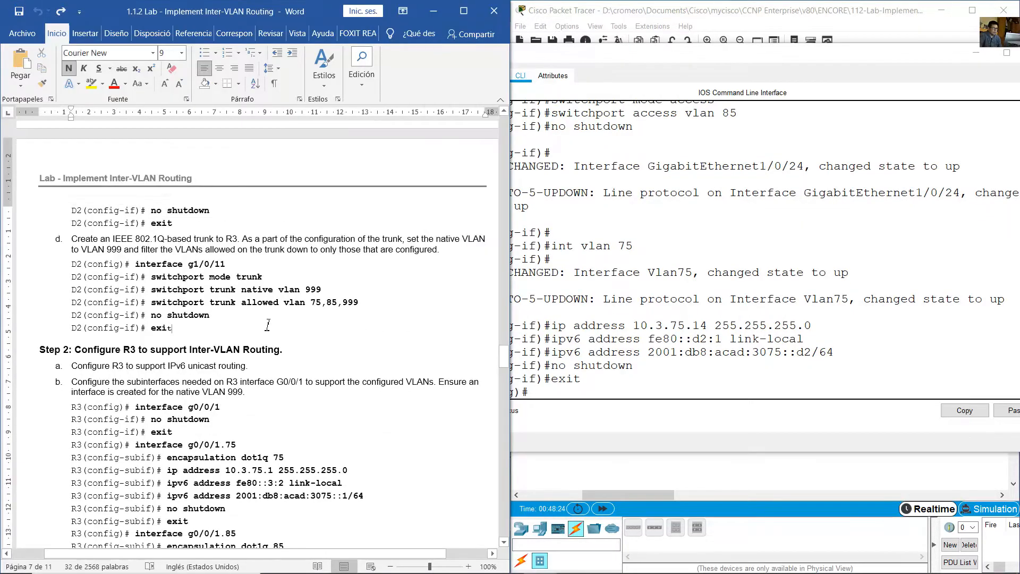
drag(78, 240, 237, 240)
click(849, 3)
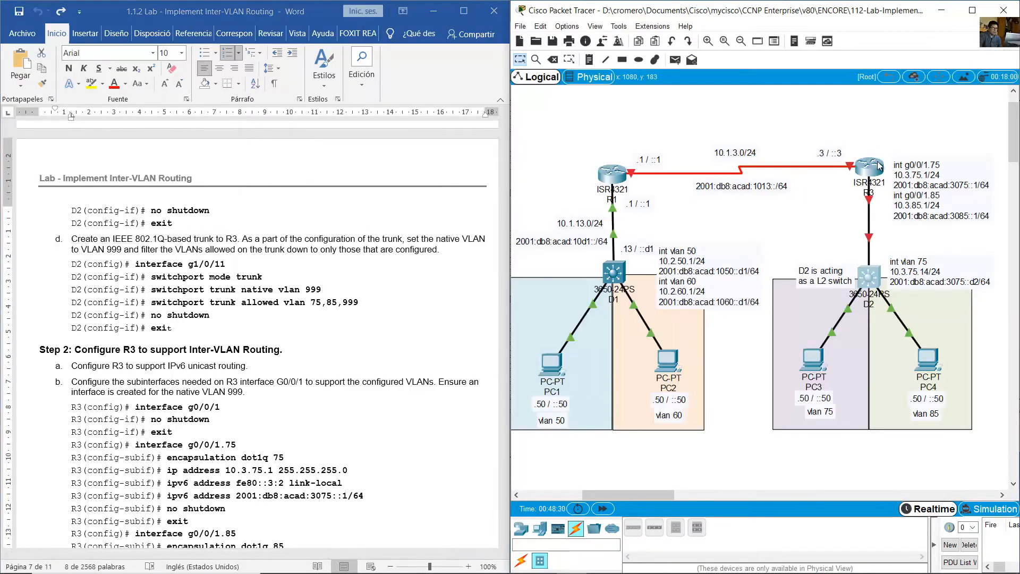
mouse_move(902, 120)
mouse_down()
mouse_move(878, 173)
mouse_move(857, 194)
mouse_move(857, 185)
mouse_up()
click(868, 166)
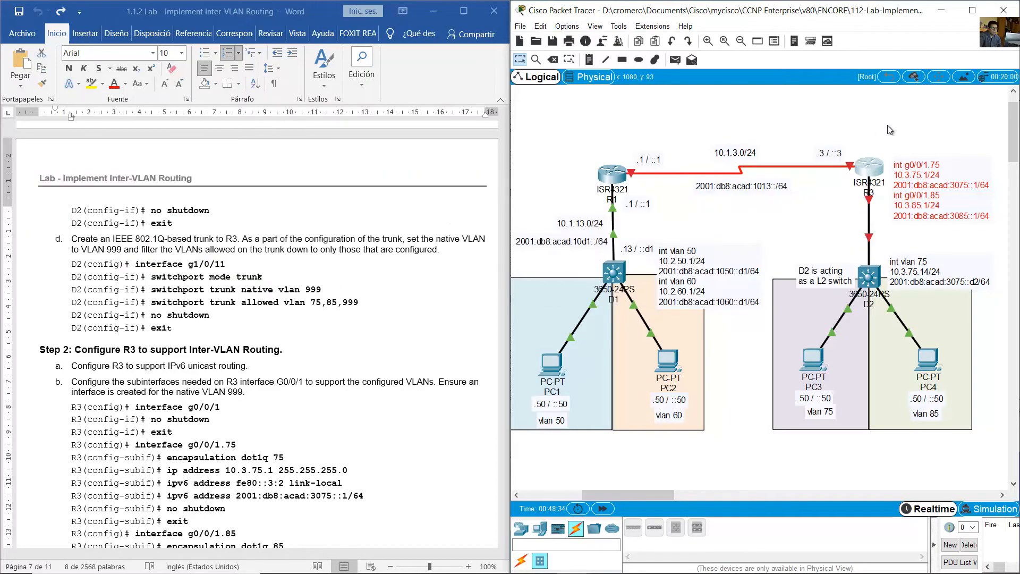
drag(906, 121, 850, 206)
drag(898, 129, 850, 212)
click(823, 199)
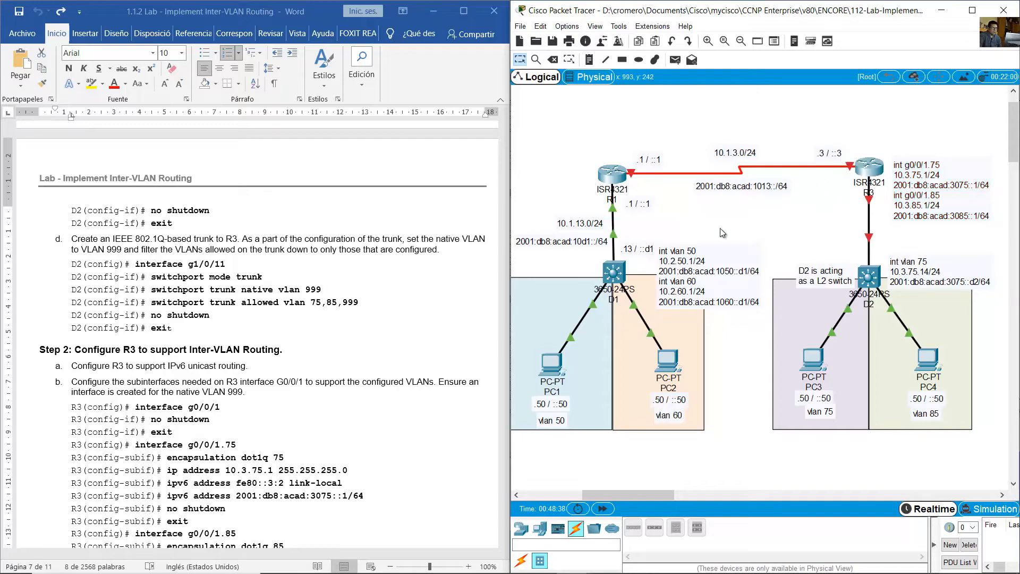
- Review the lab's native VLAN and allowed VLAN requirements and the command block for D2's g1/0/11 trunk
click(220, 291)
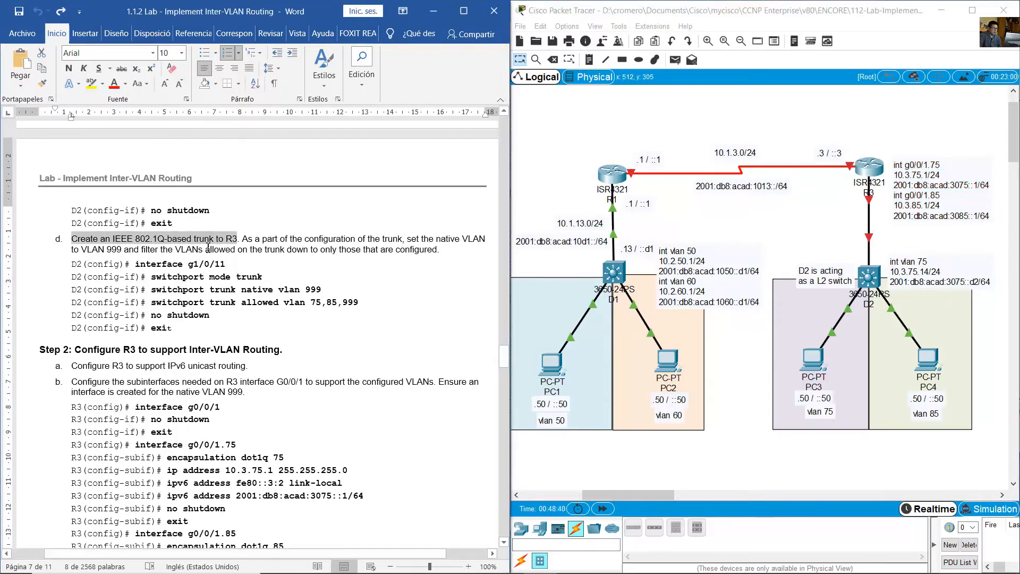
click(269, 235)
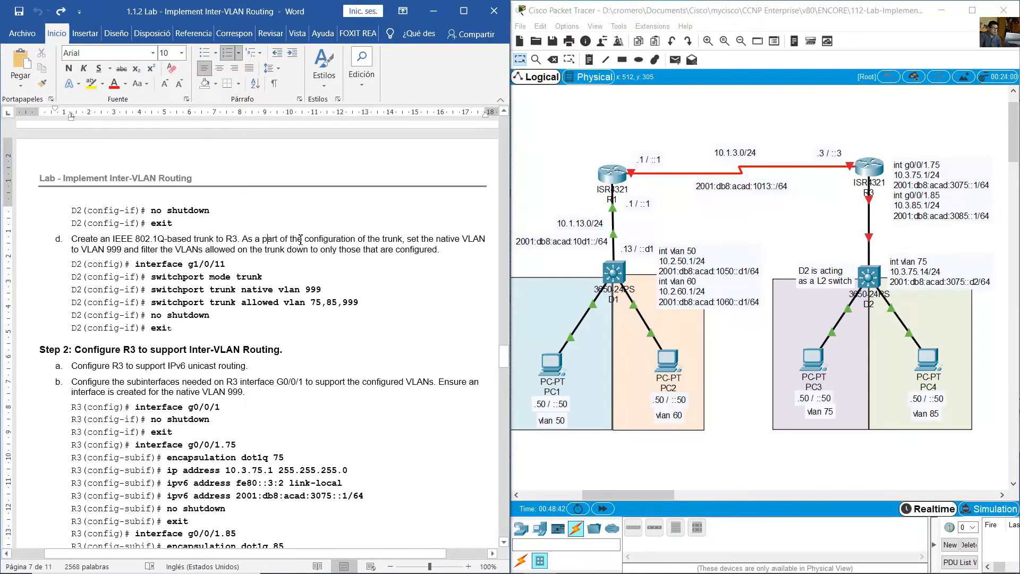
drag(243, 239, 352, 249)
click(308, 267)
drag(154, 264, 176, 328)
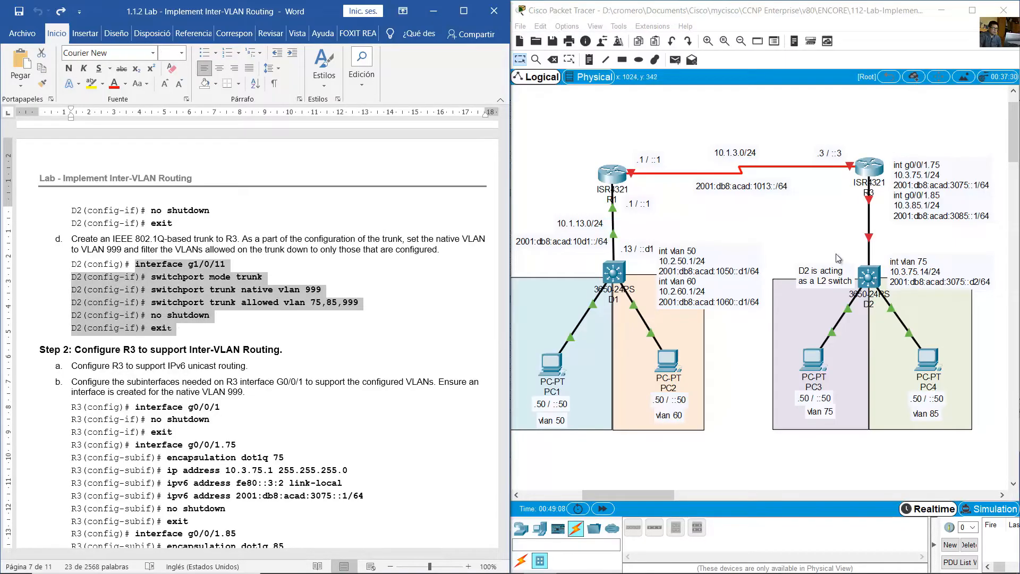
- Check the D2–R3 link ports in the topology and enter configuration of interface g1/0/11 on D2's command line
drag(852, 252, 883, 300)
click(883, 239)
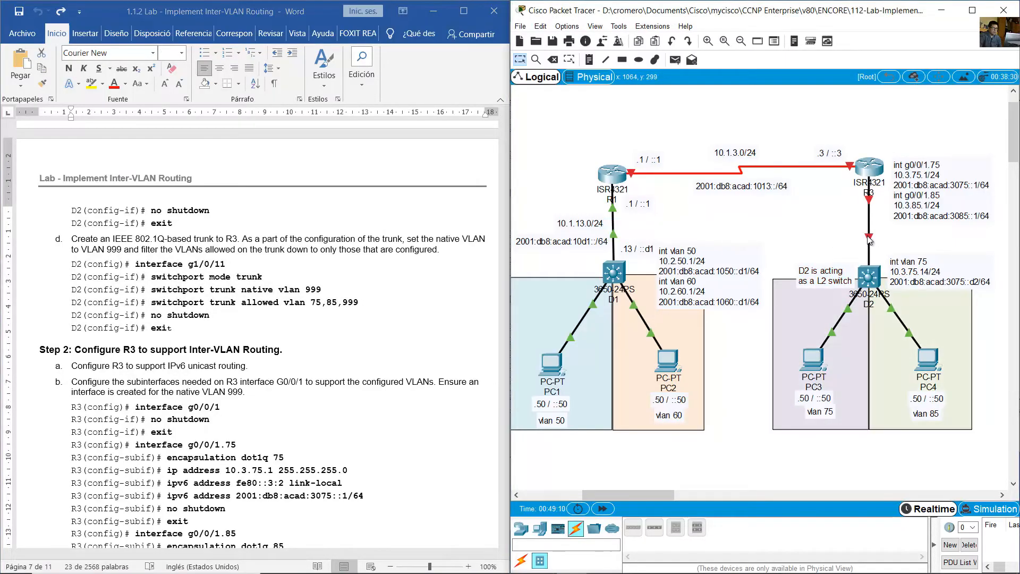
mouse_move(879, 239)
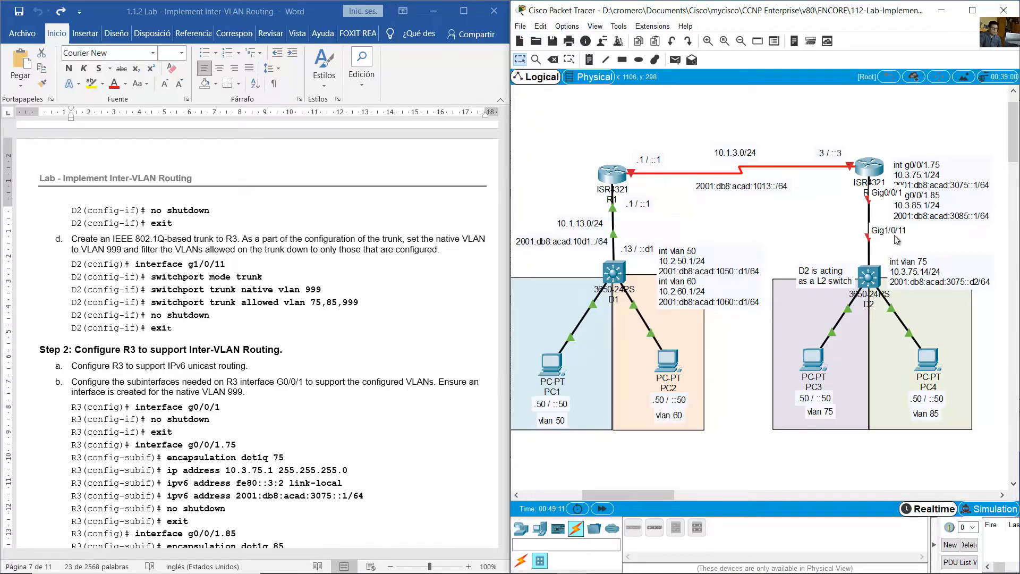
click(876, 278)
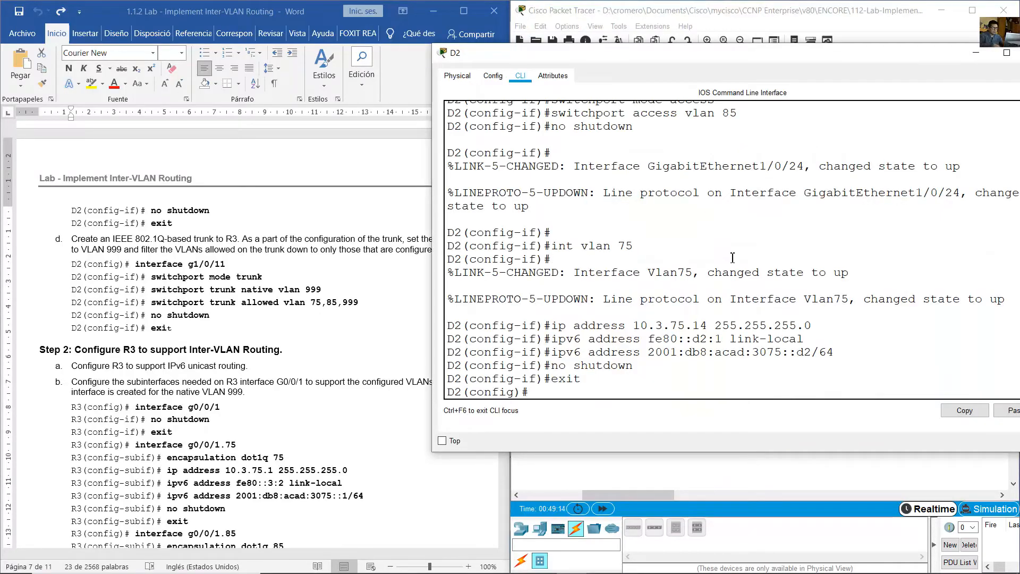
text(int g1/0/11)
key(Return)
- Set the trunk encapsulation of D2's g1/0/11 interface to dot1q
text(swit)
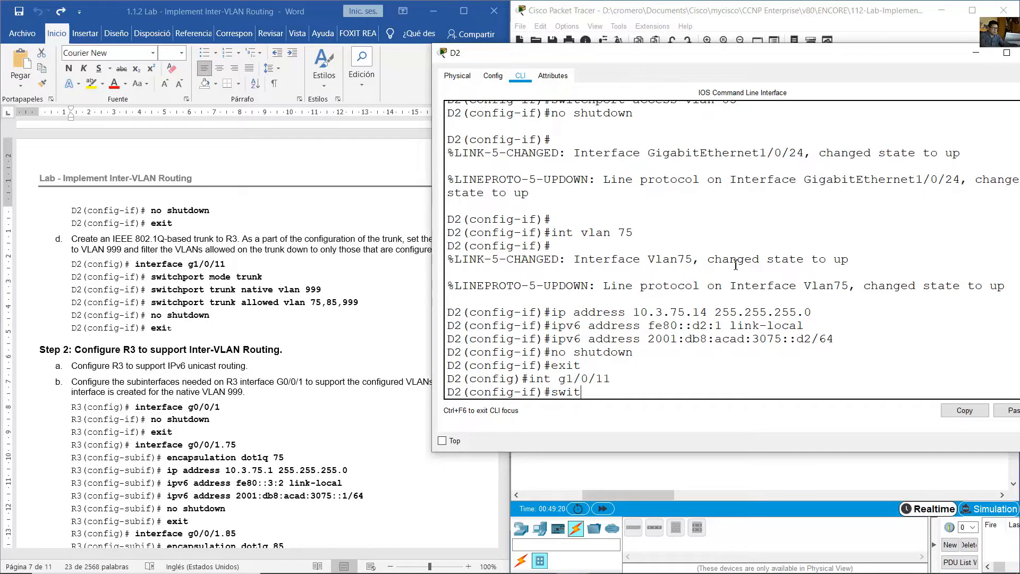
text(chport mode trunk)
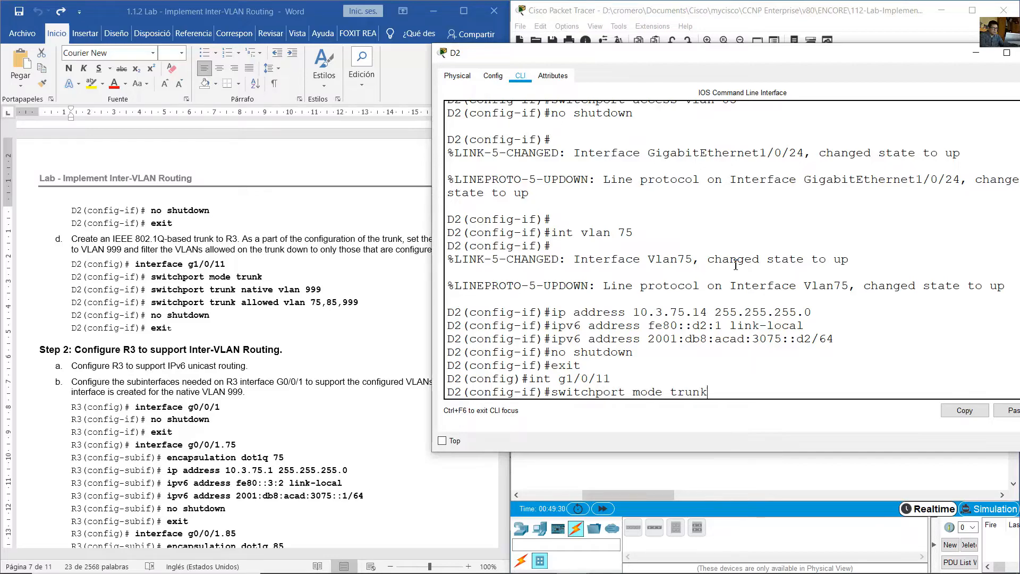
key(BackSpace)
key(BackSpace)
key(BackSpace)
key(BackSpace)
key(BackSpace)
key(BackSpace)
key(BackSpace)
key(BackSpace)
key(BackSpace)
key(BackSpace)
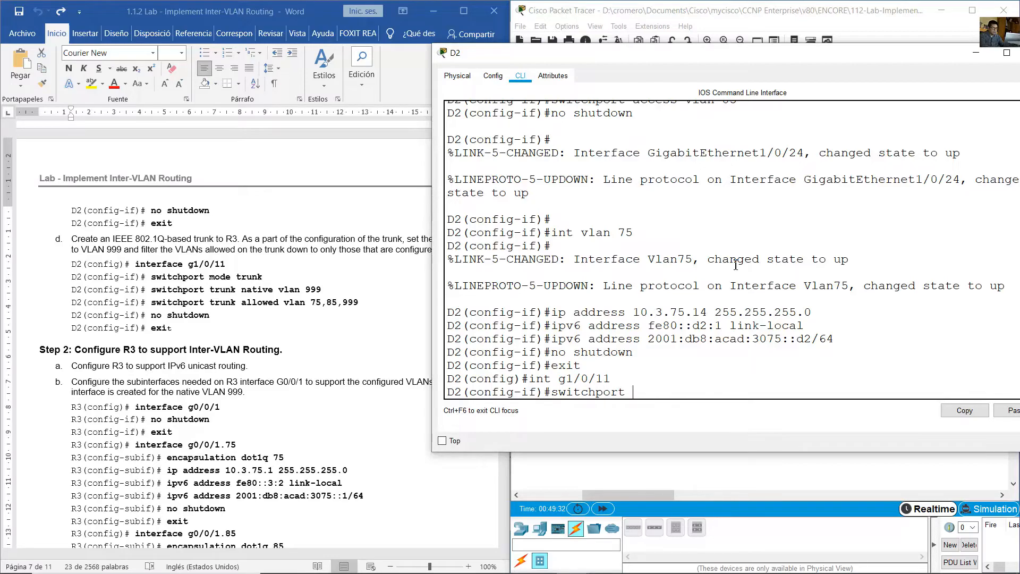
text(trunk encapsulation dot1q)
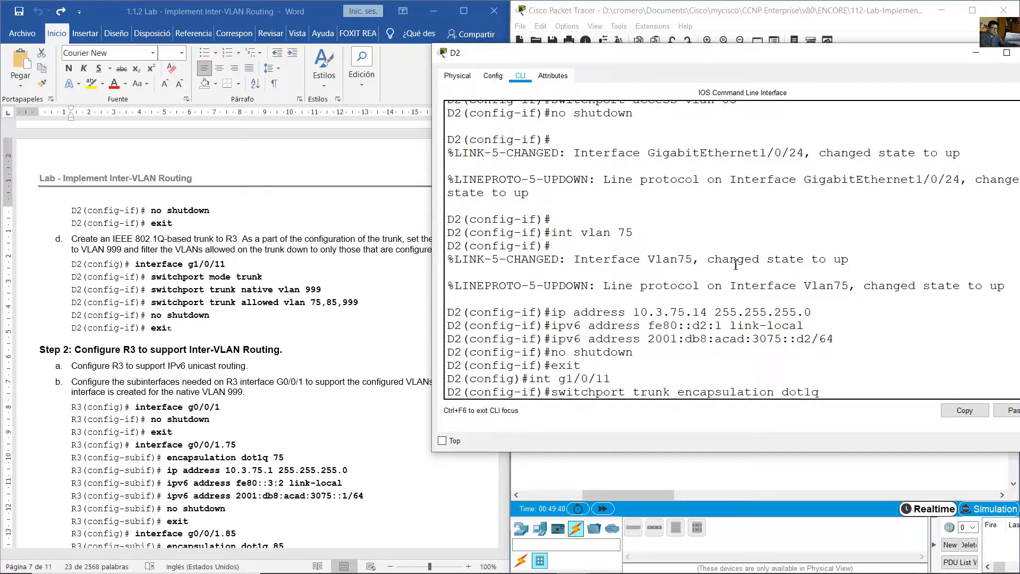
key(Return)
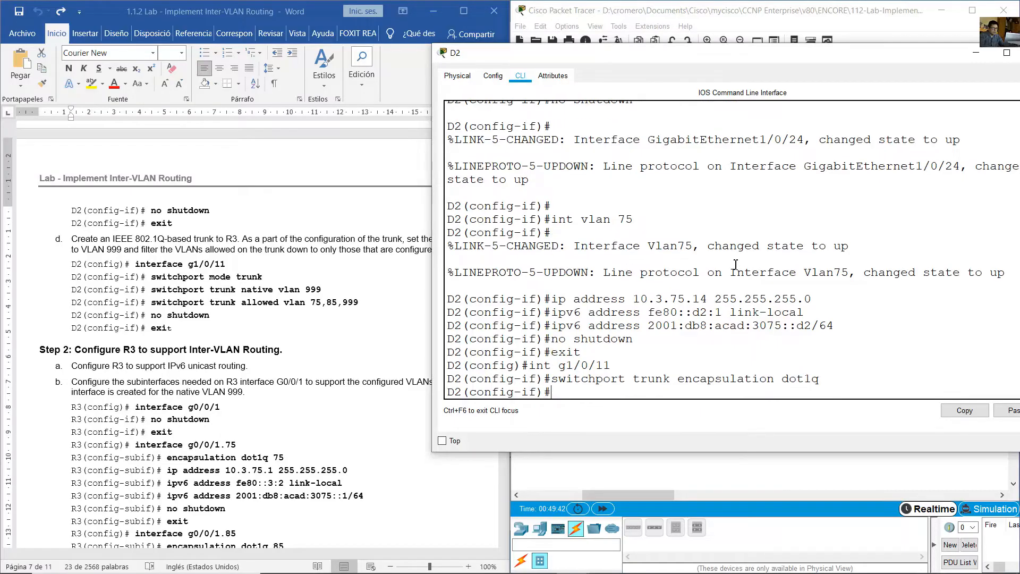
- Check the lab's 802.1Q trunk requirement and set D2's g1/0/11 interface to switchport mode trunk
click(181, 238)
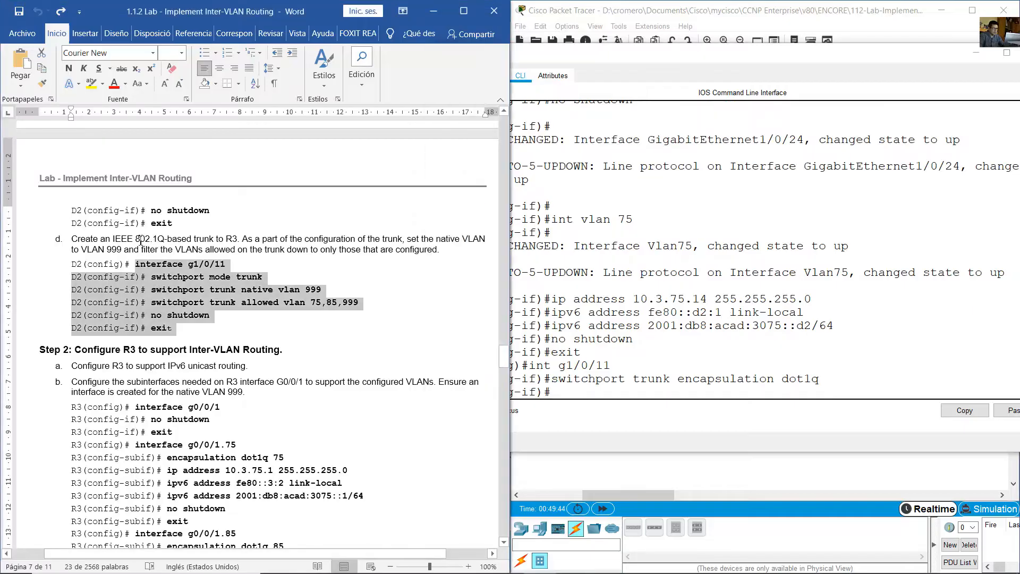
double_click(141, 240)
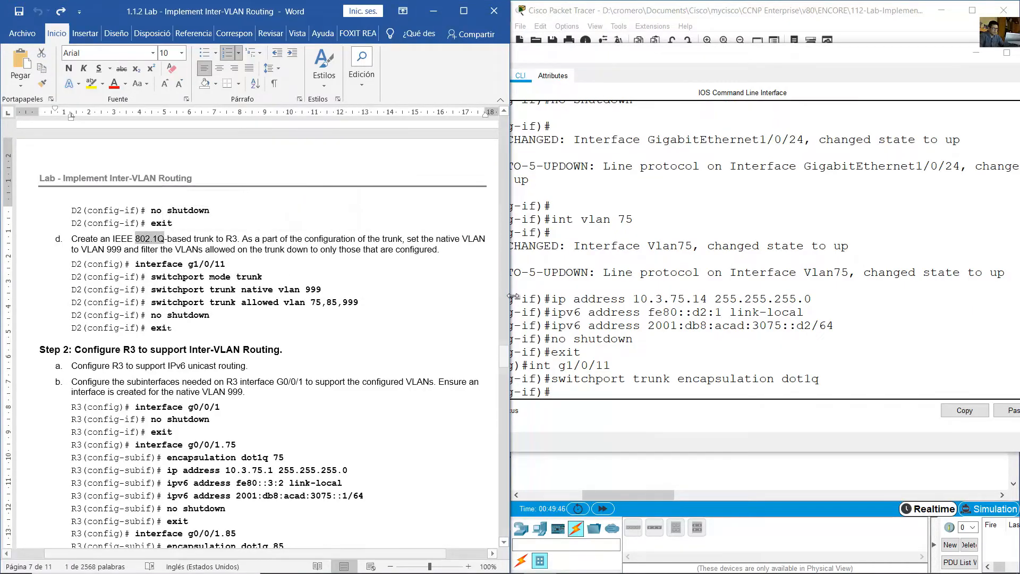
click(702, 356)
key(Up)
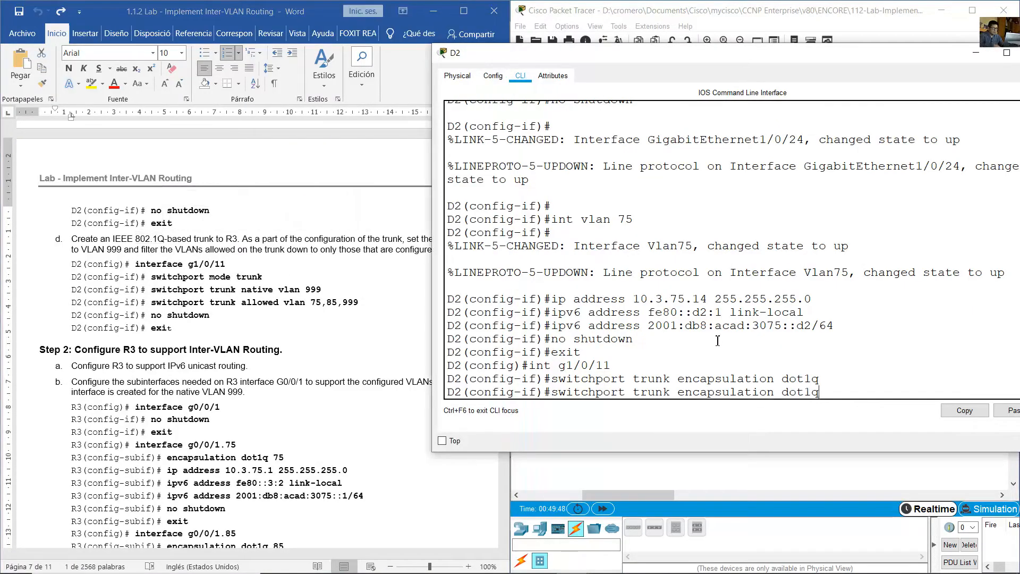
key(BackSpace)
key(BackSpace)
key(BackSpace)
key(BackSpace)
key(BackSpace)
key(BackSpace)
key(BackSpace)
key(BackSpace)
key(BackSpace)
key(BackSpace)
key(BackSpace)
key(BackSpace)
key(BackSpace)
key(BackSpace)
key(BackSpace)
key(BackSpace)
key(BackSpace)
key(BackSpace)
key(BackSpace)
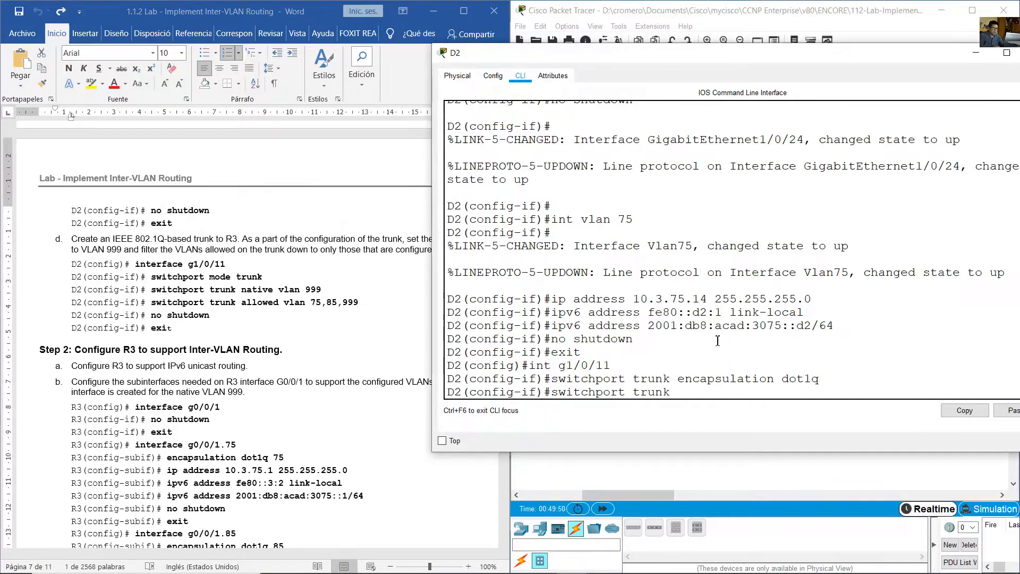
key(Left)
key(Left)
key(Left)
key(Left)
key(Left)
text(mode)
key(Return)
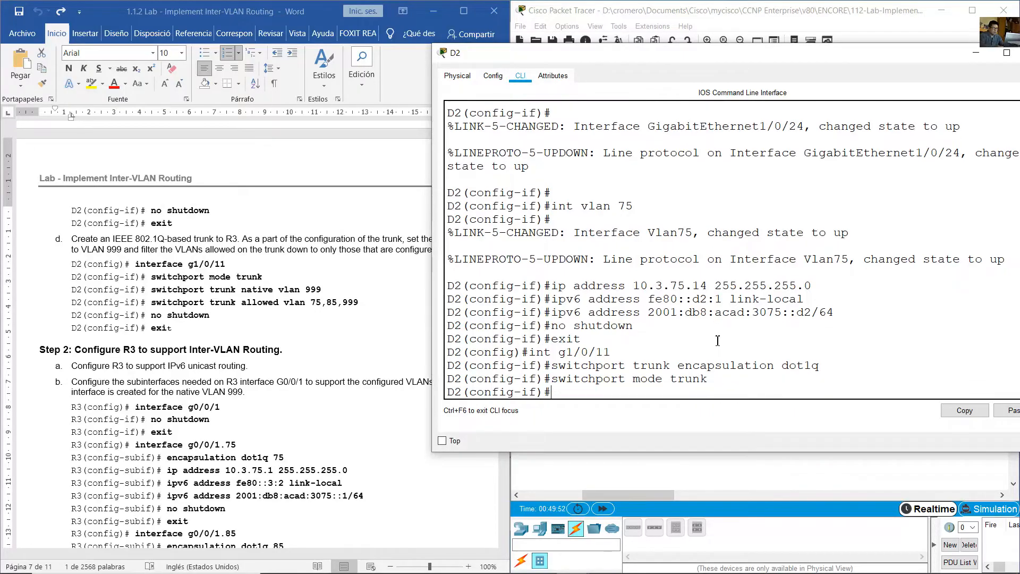
- Set VLAN 999 as the native VLAN on D2's g1/0/11 trunk
key(Up)
key(Up)
key(BackSpace)
key(BackSpace)
key(BackSpace)
key(BackSpace)
key(BackSpace)
key(BackSpace)
key(BackSpace)
key(BackSpace)
key(BackSpace)
key(BackSpace)
key(BackSpace)
key(BackSpace)
key(BackSpace)
key(BackSpace)
key(BackSpace)
key(BackSpace)
key(BackSpace)
key(BackSpace)
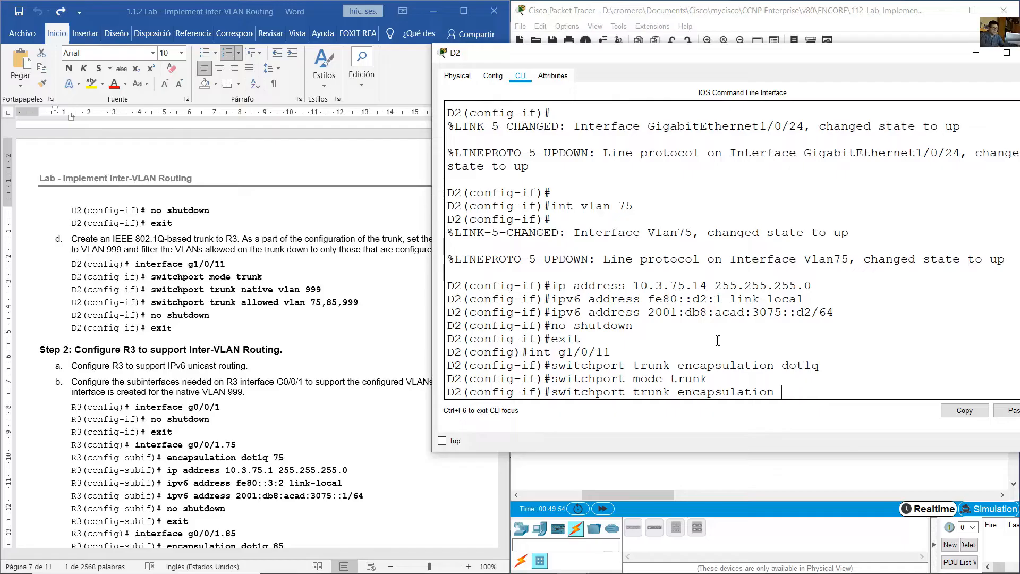
text(a)
key(BackSpace)
text(native vlan)
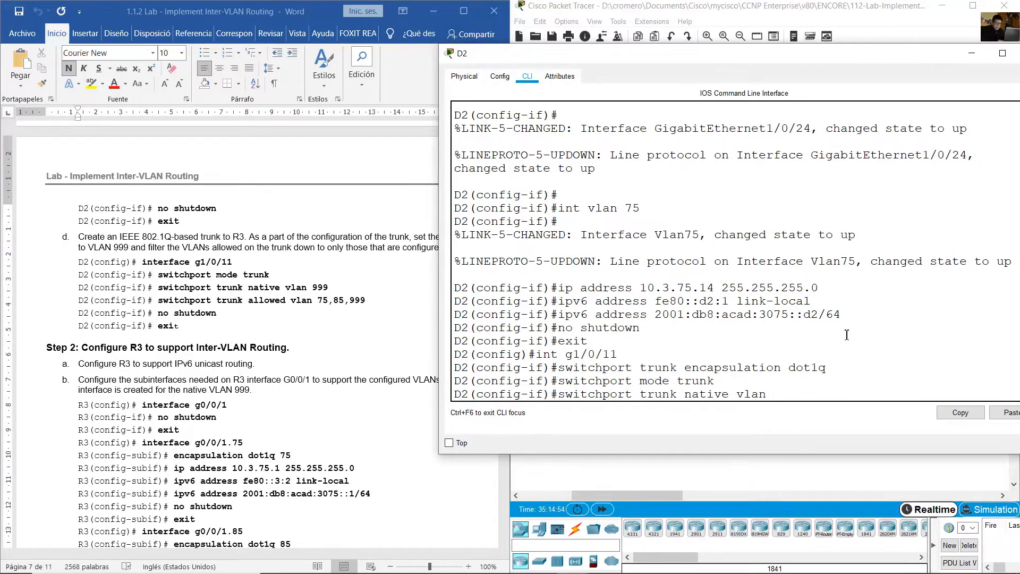
text(999)
key(Return)
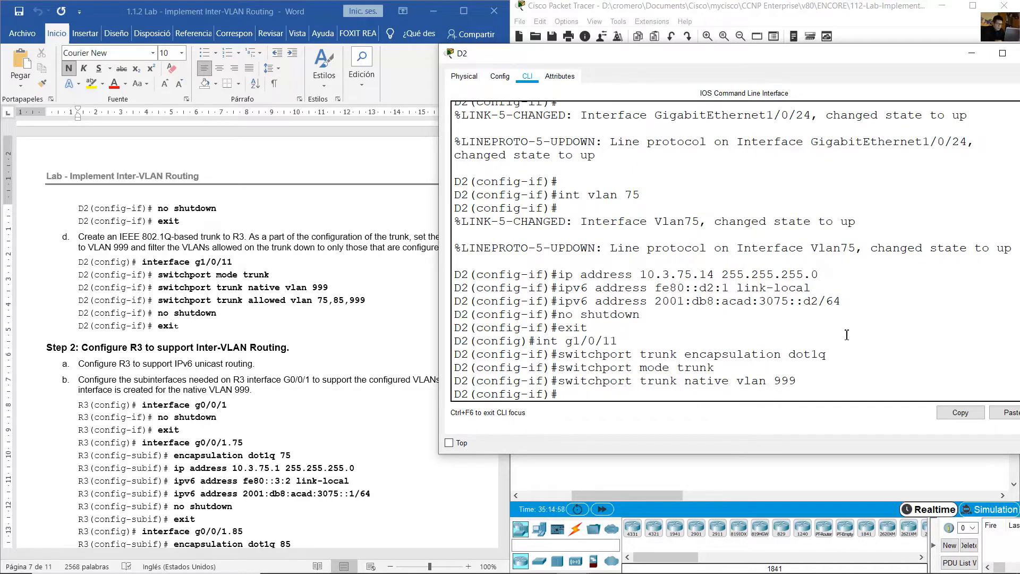
- Restrict the allowed VLANs on D2's g1/0/11 trunk to 75,85,999
key(Up)
key(BackSpace)
key(BackSpace)
key(BackSpace)
key(BackSpace)
key(BackSpace)
key(BackSpace)
key(BackSpace)
key(BackSpace)
key(BackSpace)
key(BackSpace)
key(BackSpace)
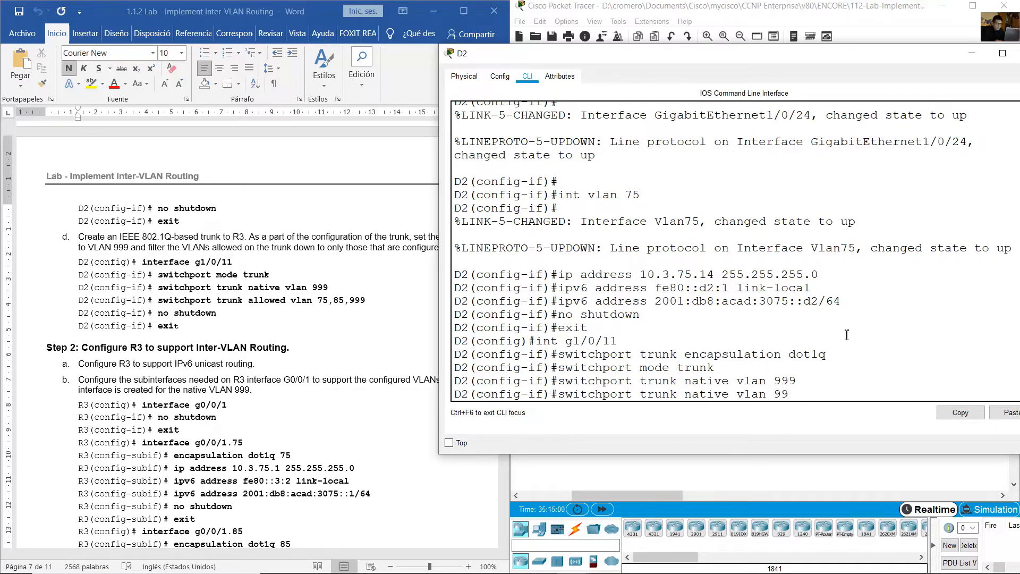
key(BackSpace)
key(BackSpace)
key(BackSpace)
key(BackSpace)
text(allowed vlan 75,)
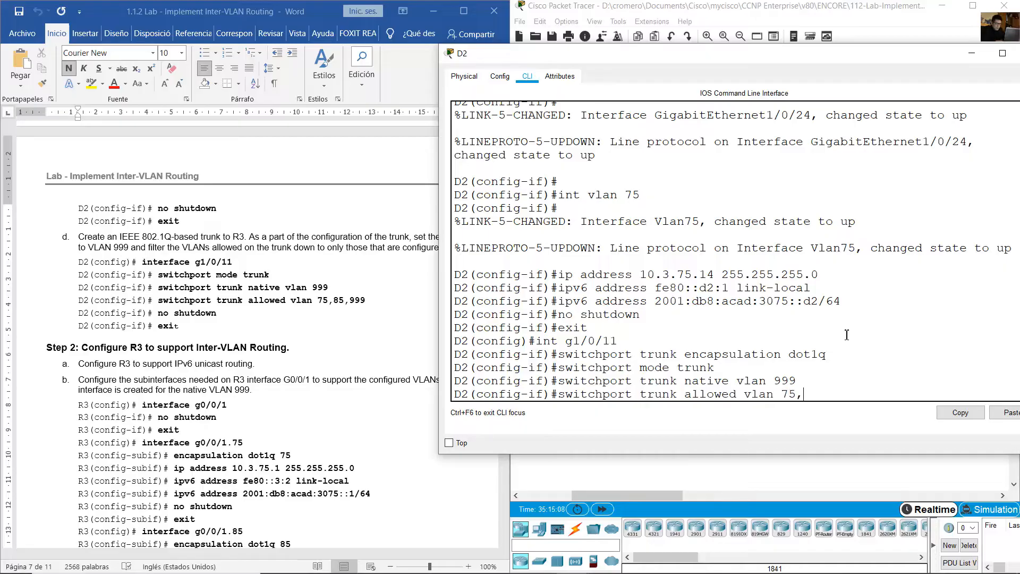
text(85,999)
key(Return)
- Enable D2's g1/0/11 interface with no shutdown and return to global configuration mode
text(no shutdow)
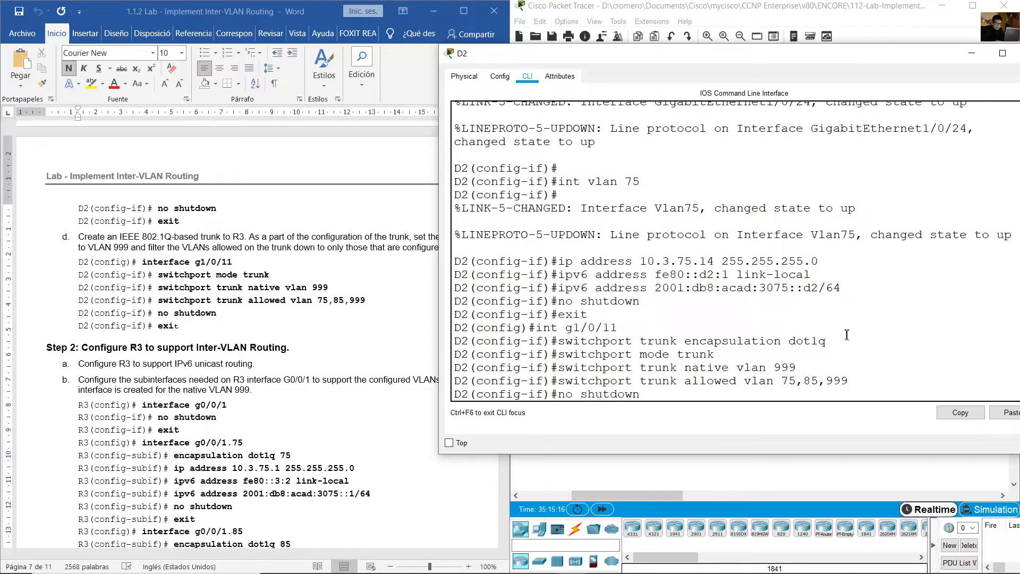
text(n)
key(Return)
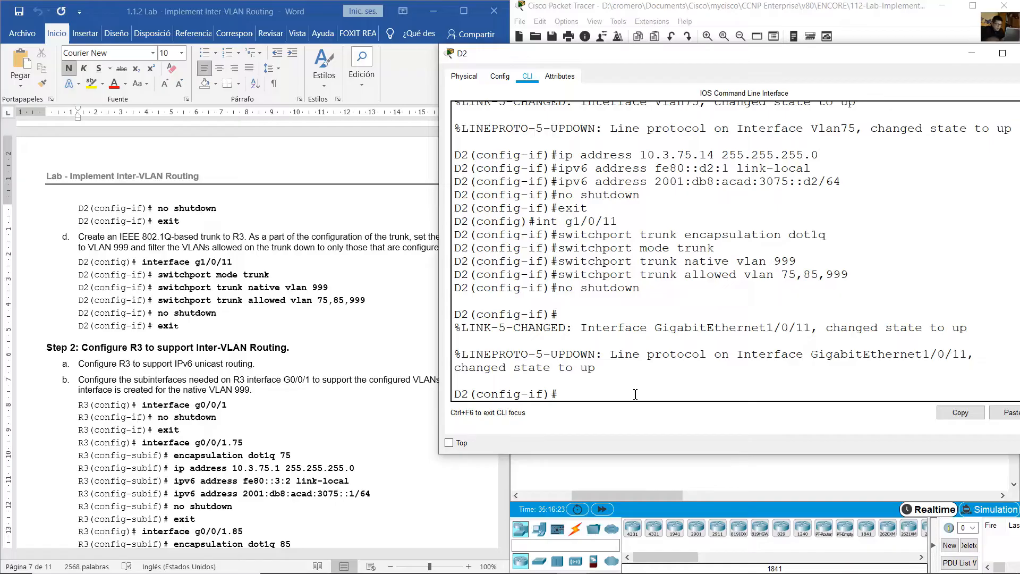
text(exit)
key(Return)
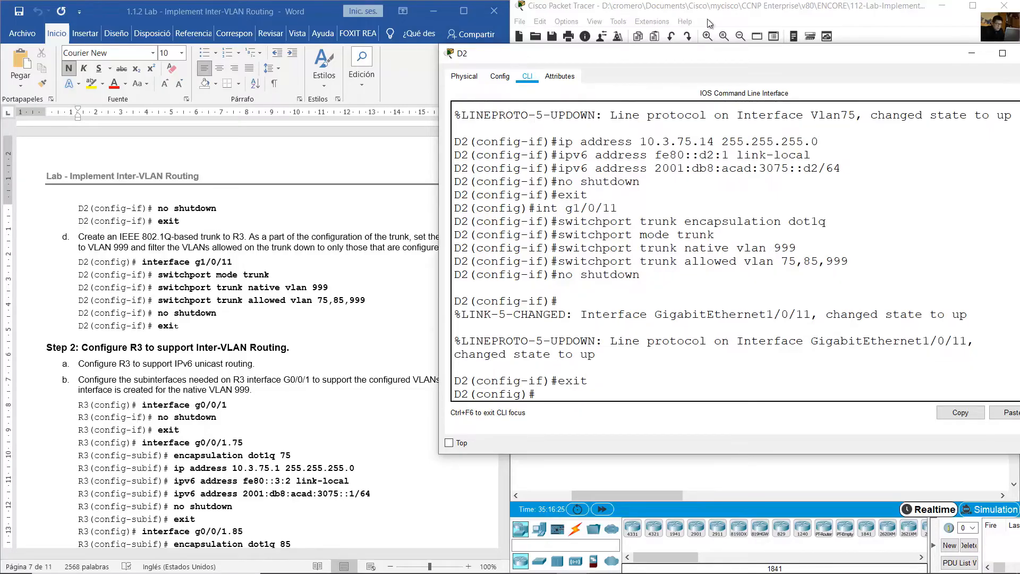
- Examine the VLAN 75 and VLAN 85 areas in the topology and read the lab's Step 2 instruction for IPv6 unicast routing on R3
click(682, 6)
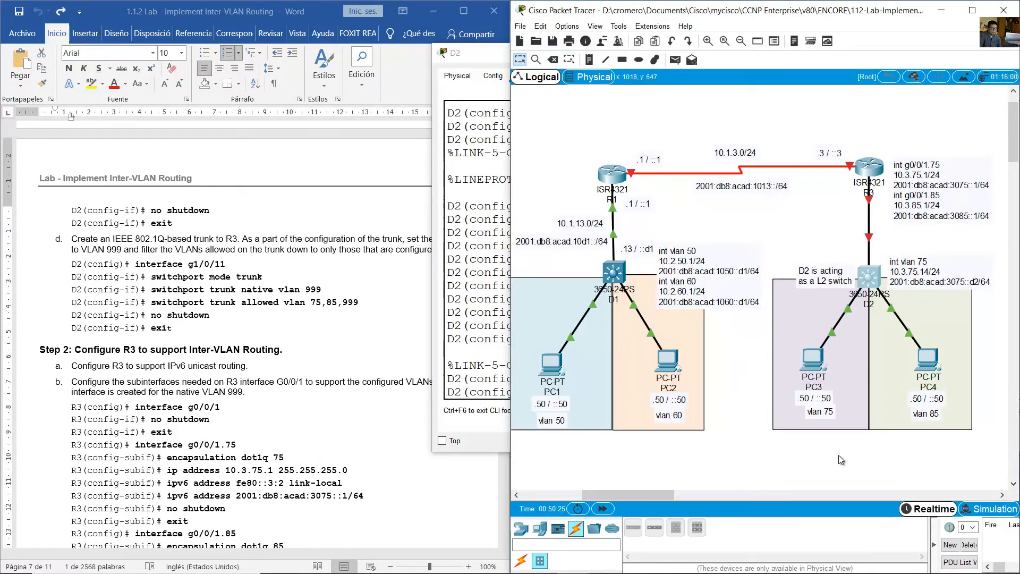
click(833, 441)
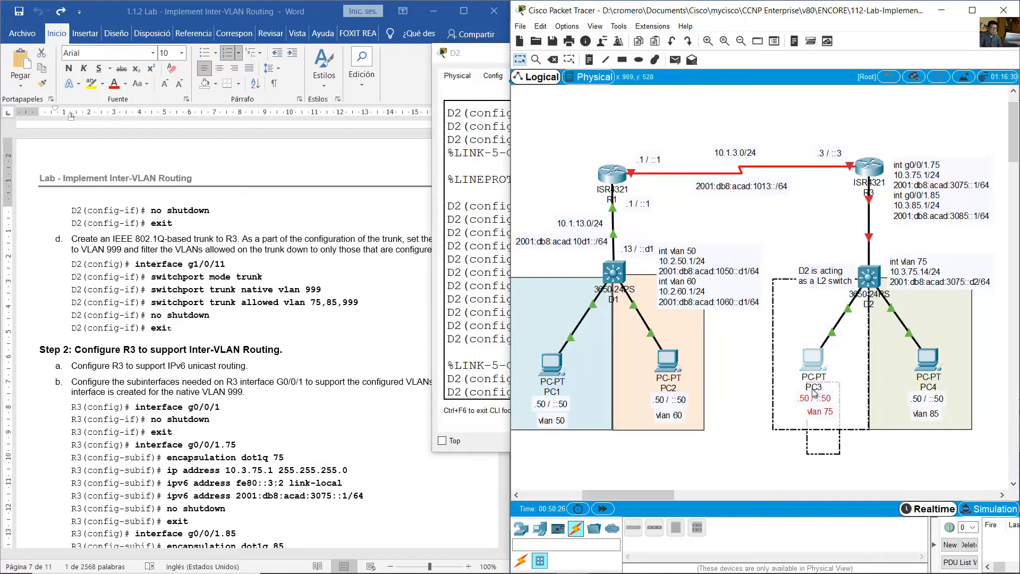
click(928, 437)
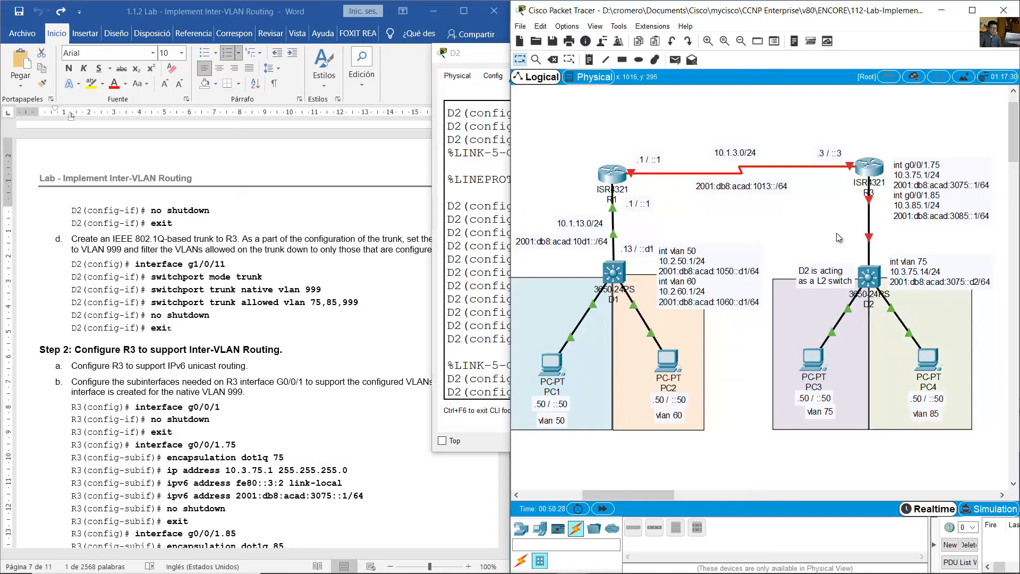
click(354, 345)
scroll(353, 342, down, 5)
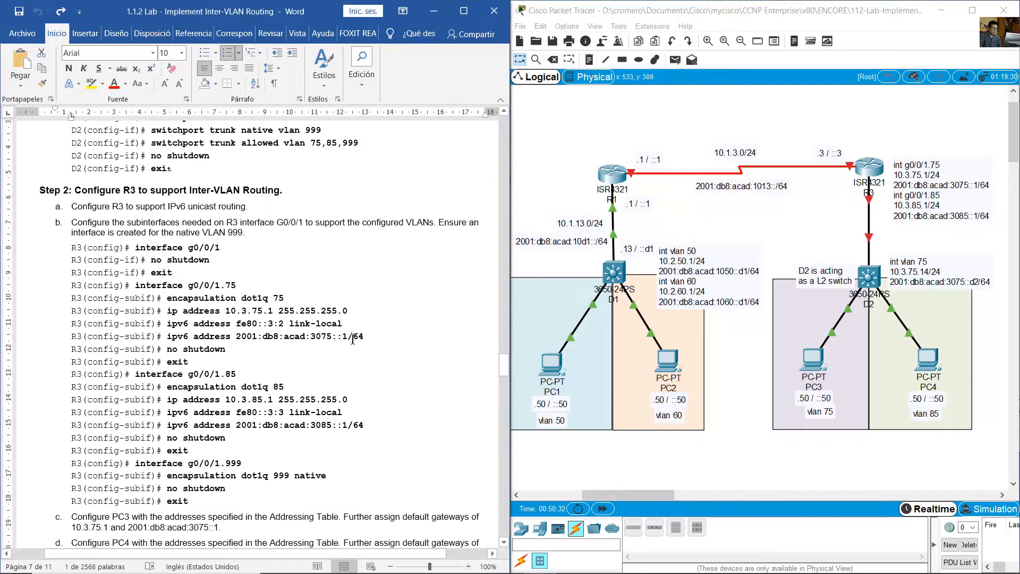
drag(85, 191, 281, 190)
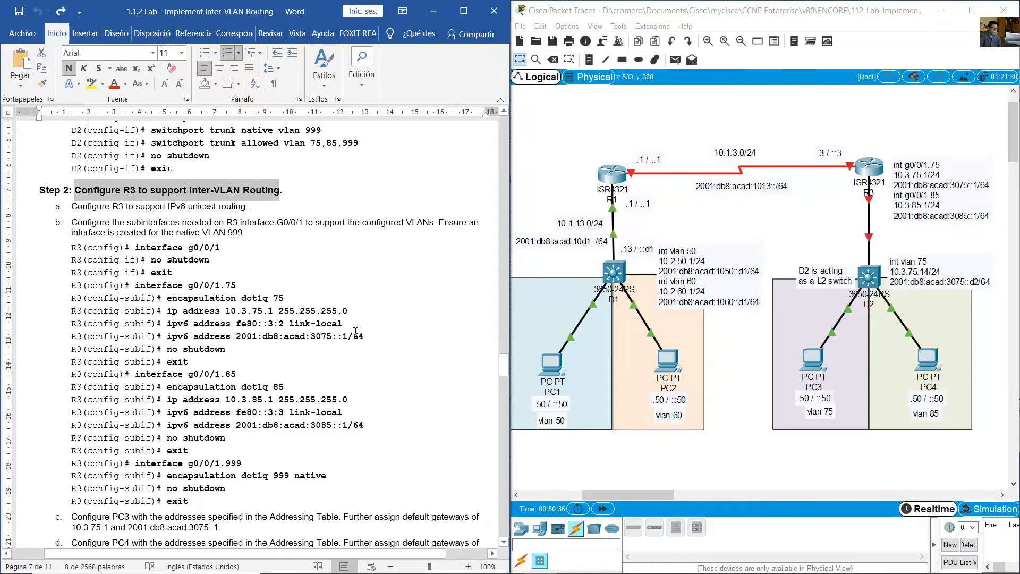
scroll(338, 287, down, 2)
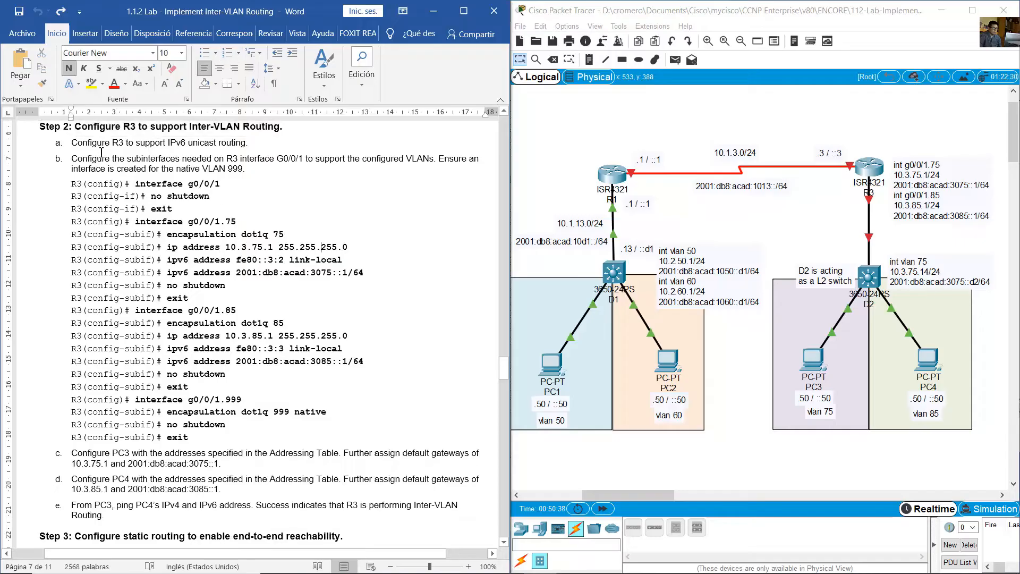
drag(73, 143, 248, 146)
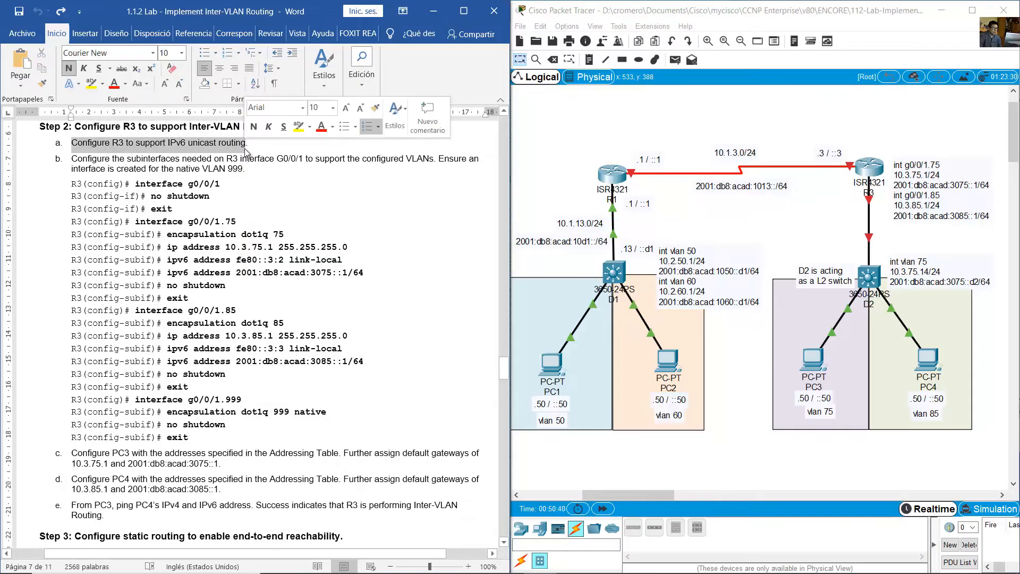
- Open R3's command line, widen its window and enable IPv6 unicast routing
click(870, 169)
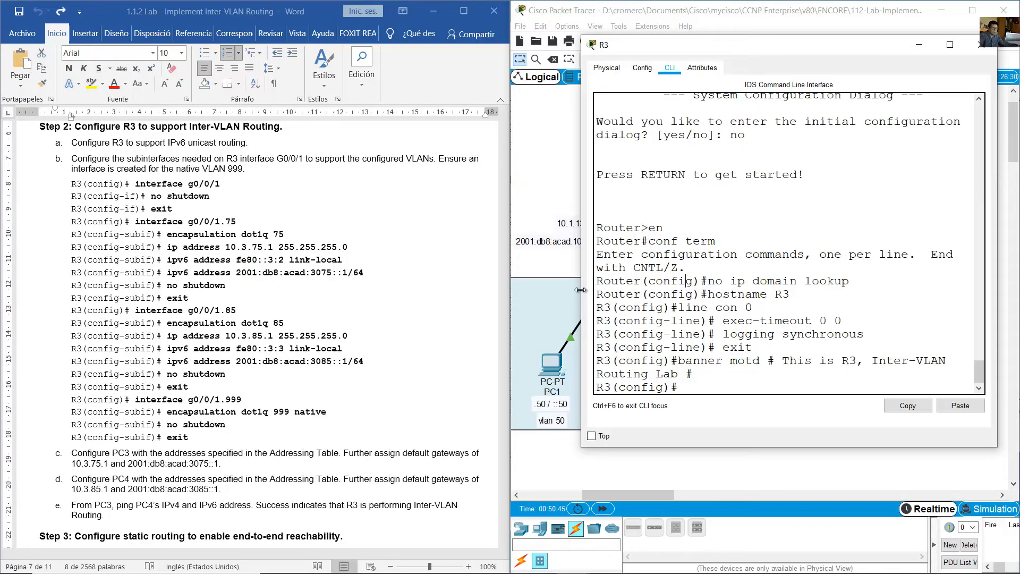
drag(582, 292, 489, 292)
text(ipv6 unicasr)
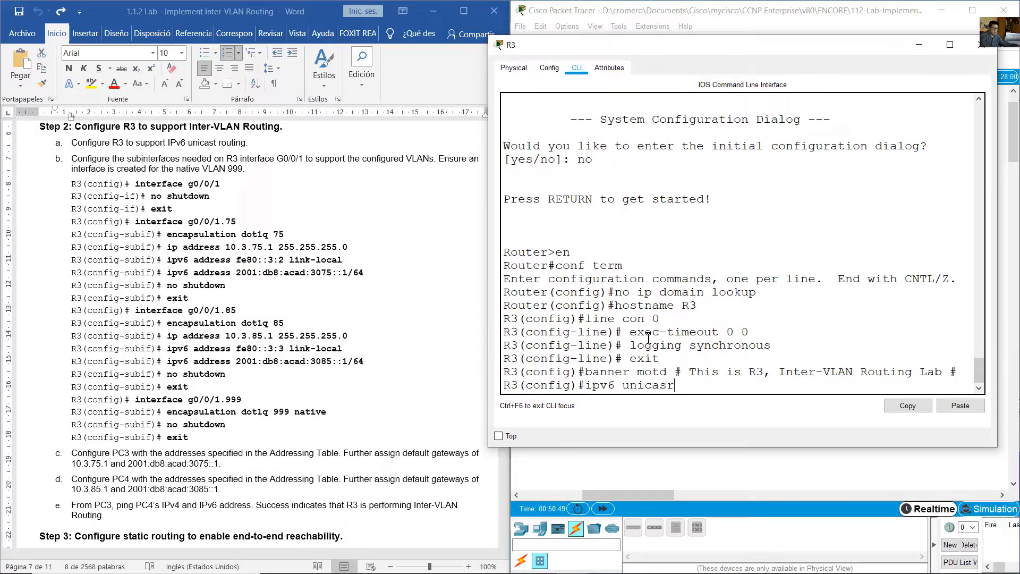
key(BackSpace)
text(t-routing)
key(Return)
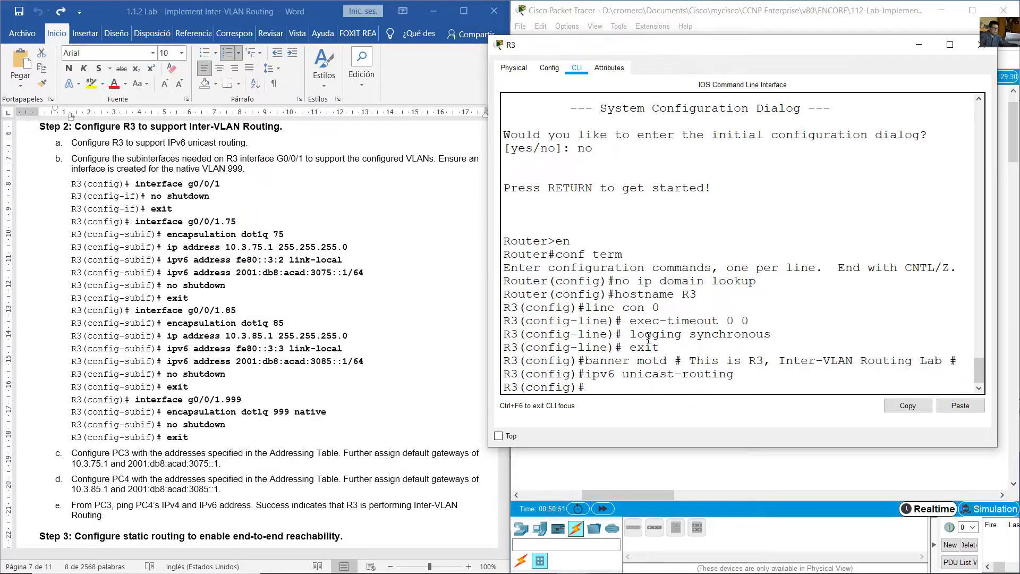
- Review the lab's R3 subinterface requirements and g0/0/1 activation commands, and bring the topology back into view
click(193, 194)
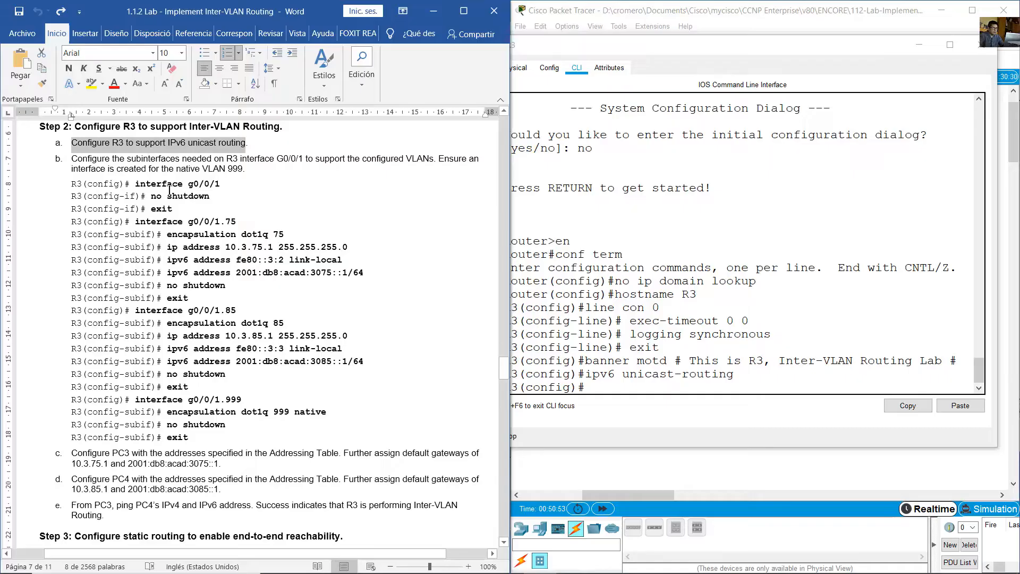
drag(87, 160, 243, 170)
click(239, 221)
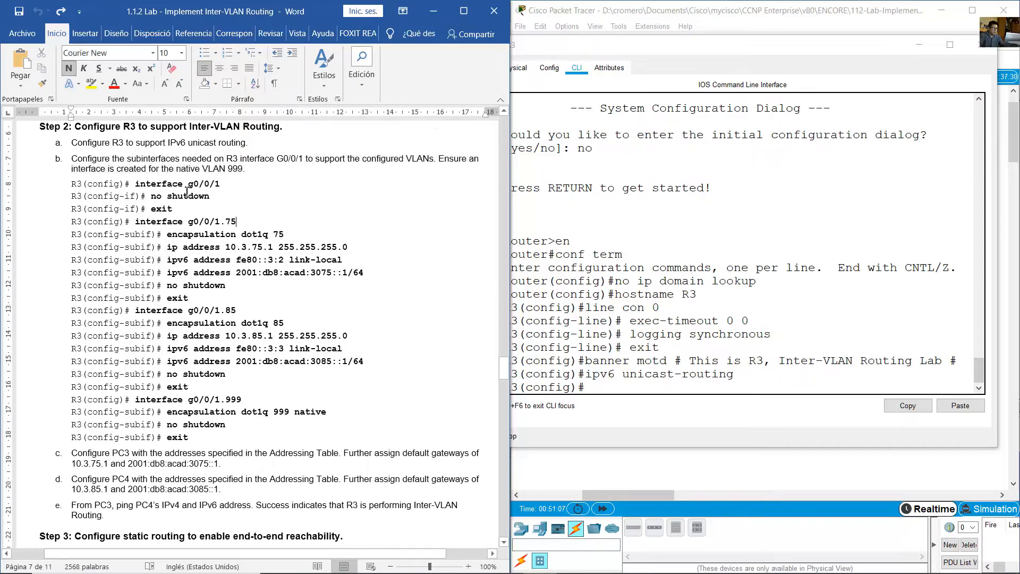
drag(159, 183, 221, 194)
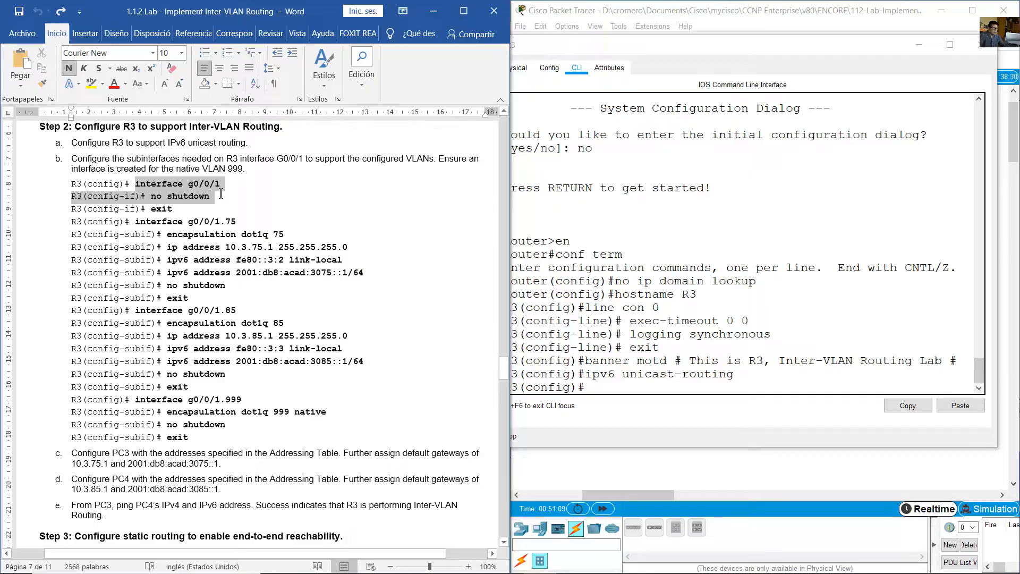
click(699, 22)
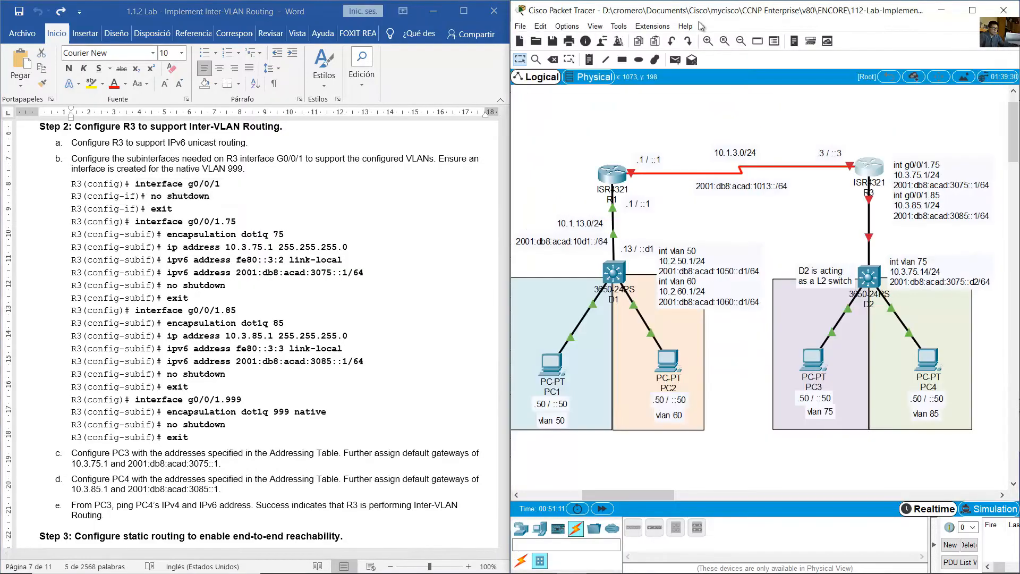
- Check the ports on the R3–D2 link and read the lab's commands for g0/0/1 and subinterface g0/0/1.75
mouse_move(883, 200)
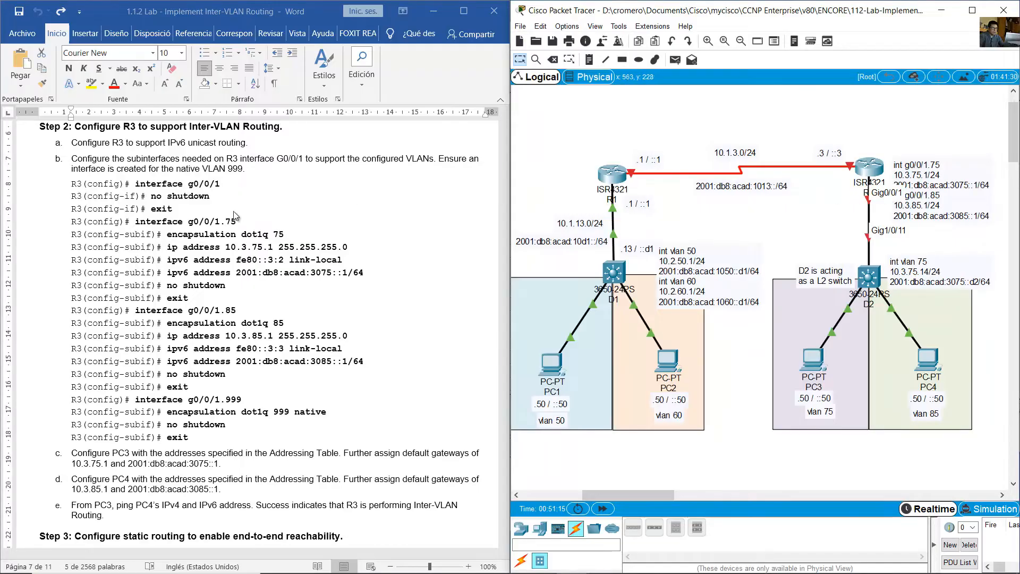
click(170, 190)
click(143, 187)
drag(140, 186, 218, 201)
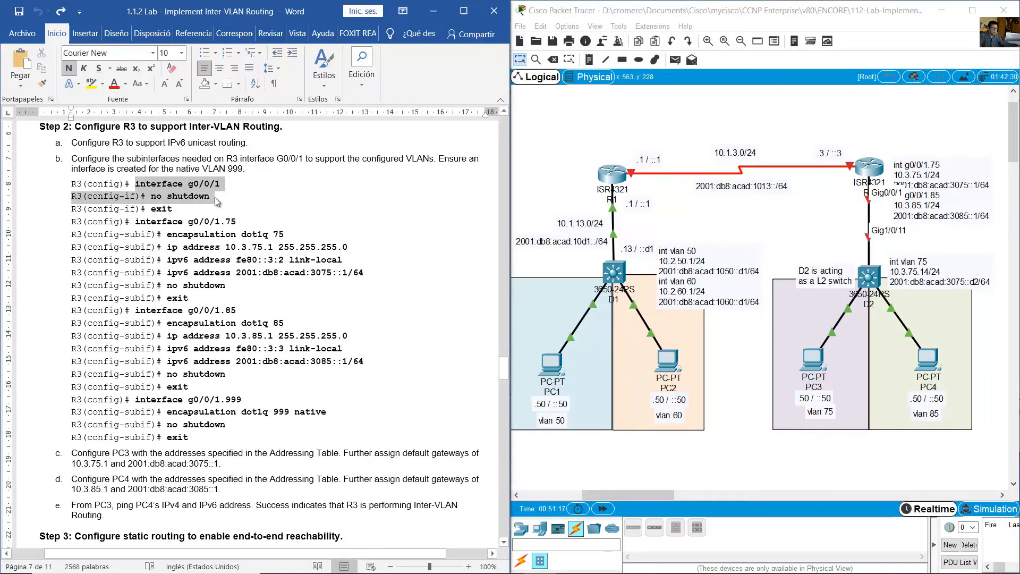
click(253, 218)
drag(139, 222, 288, 297)
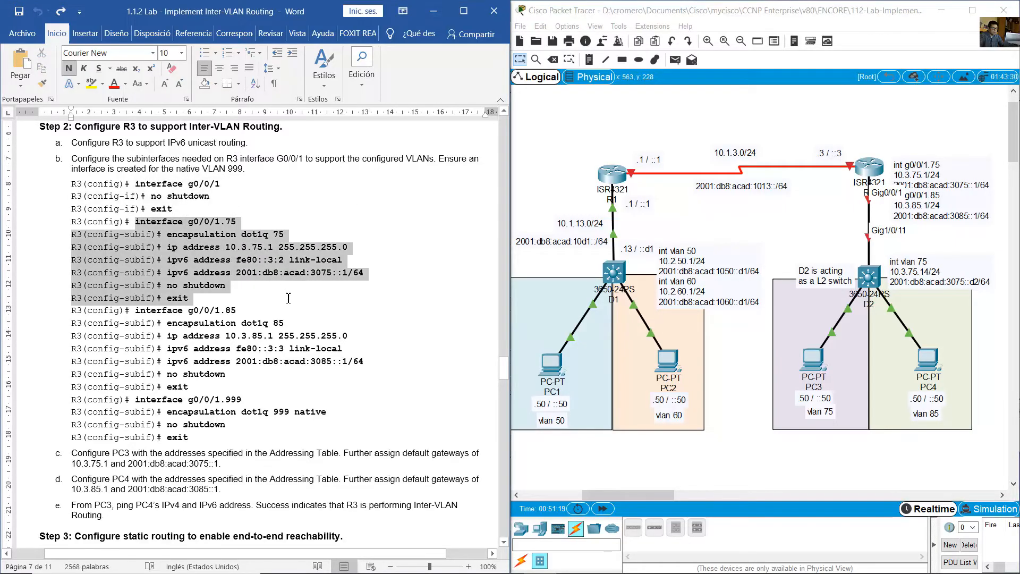
- Open R3's command line and enter configuration of subinterface g0/0/1.75
click(876, 174)
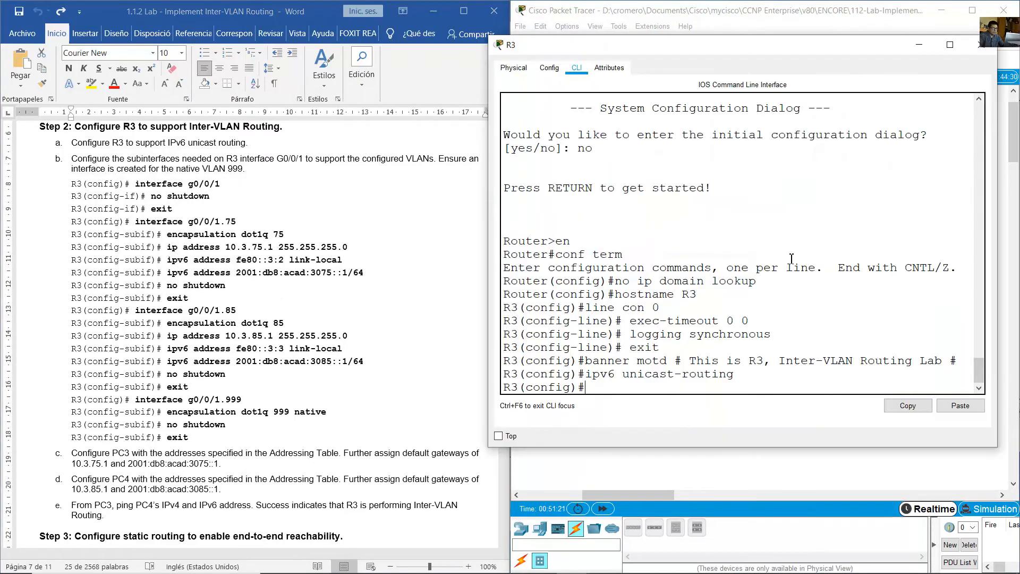
text(int g0/0/1-75)
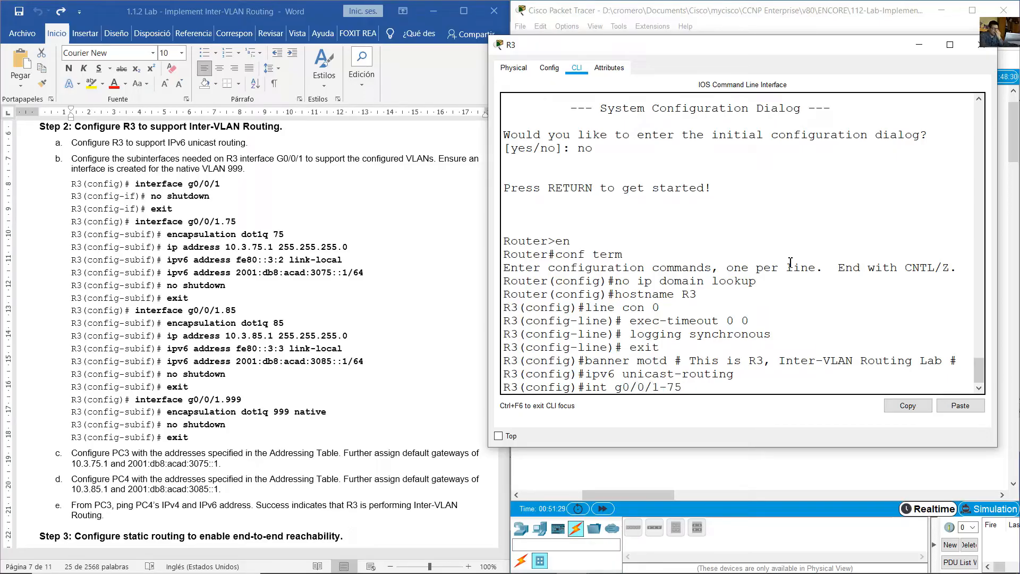
key(BackSpace)
key(BackSpace)
key(BackSpace)
text(.75)
key(Return)
- Set 802.1Q encapsulation for VLAN 75 on subinterface g0/0/1.75, correcting the misspelled encapsulation command
text(enc)
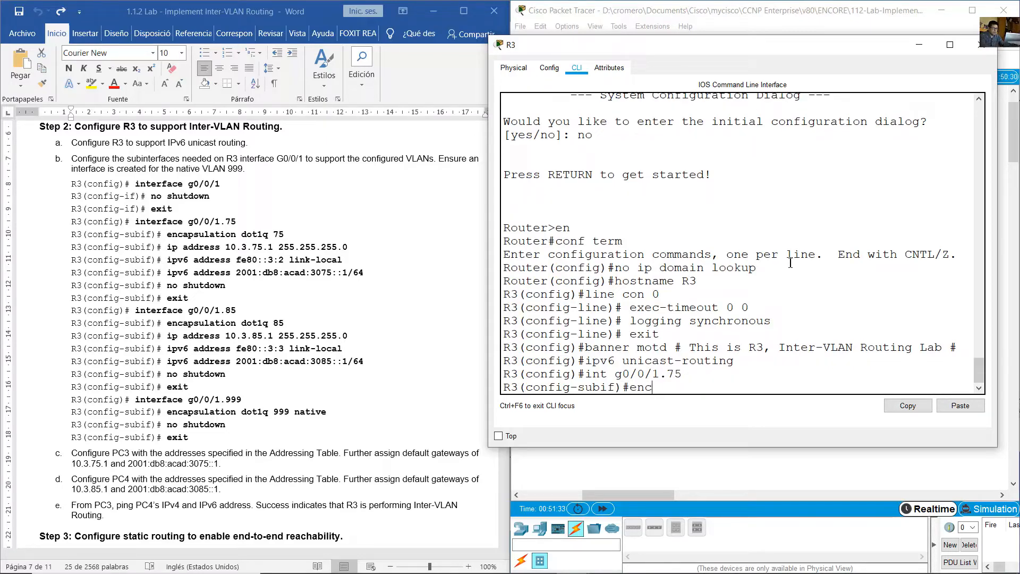
text(pasulation dot1q 75)
key(Return)
key(Up)
key(Left)
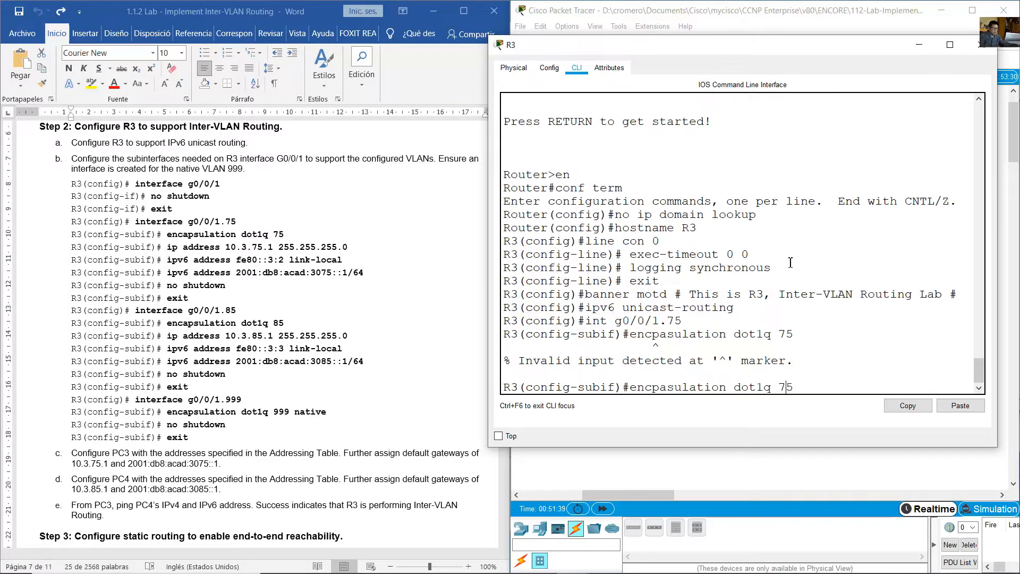
key(BackSpace)
key(BackSpace)
text(ap)
key(Return)
- Assign IPv4 address 10.3.75.1 with mask 255.255.255.0 to subinterface g0/0/1.75
text(ip a)
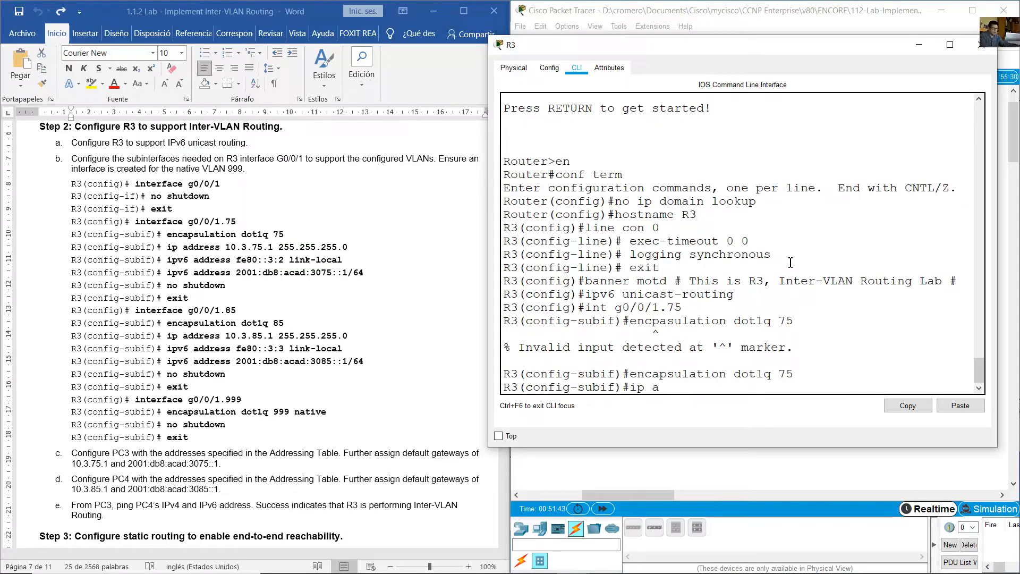
text(ddress 10.3.75.1 255.255.255.0)
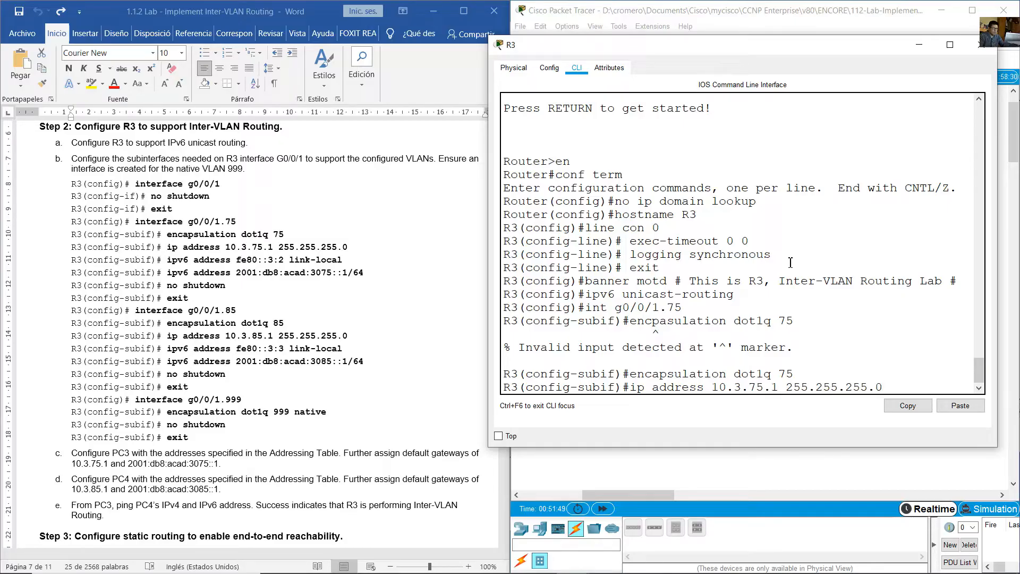
key(Return)
- Assign the IPv6 link-local address fe80::3:2 to subinterface g0/0/1.75
text(i)
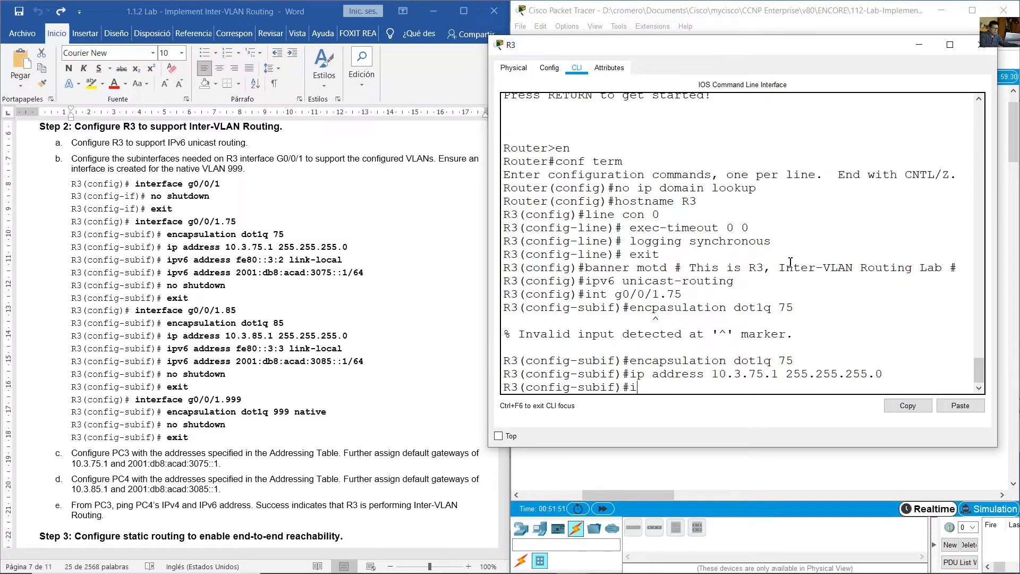
text(pv6 address fe80::)
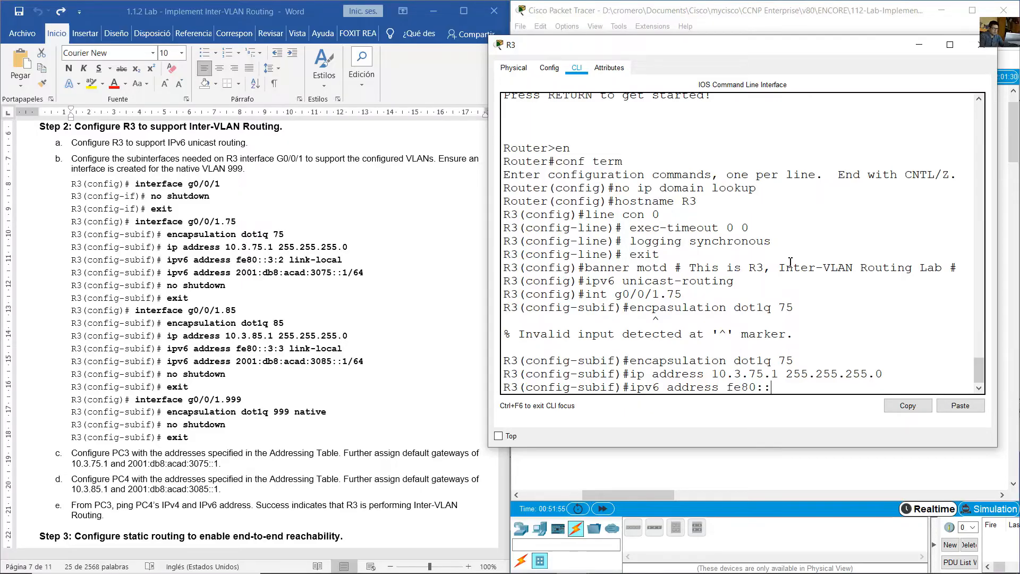
text(3:2 link-local)
key(Return)
- Assign the global IPv6 address 2001:db8:acad:3075::1/64 to subinterface g0/0/1.75
key(Up)
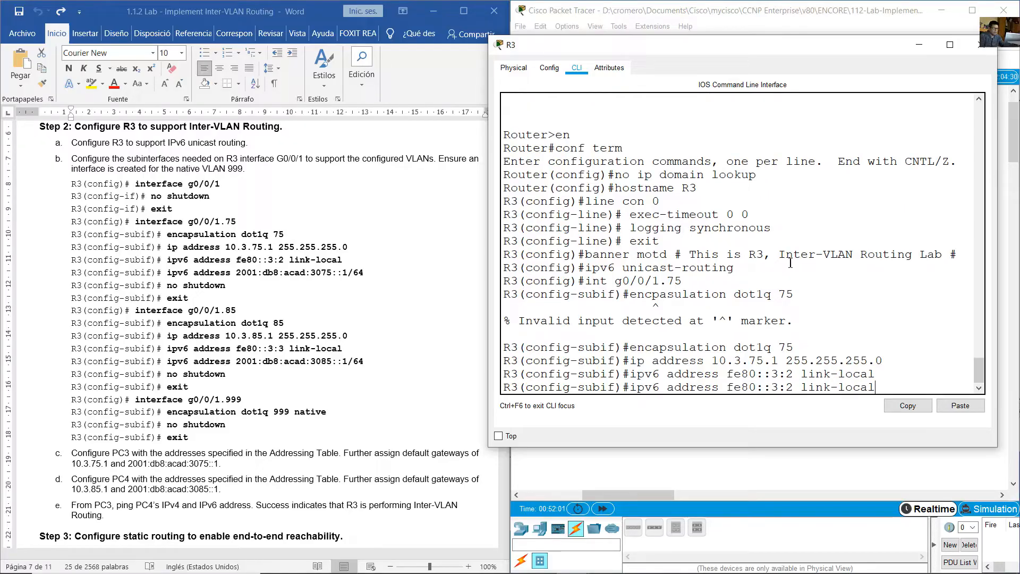
key(BackSpace)
key(BackSpace)
key(BackSpace)
key(BackSpace)
key(BackSpace)
key(BackSpace)
key(BackSpace)
key(BackSpace)
key(BackSpace)
key(BackSpace)
key(BackSpace)
key(BackSpace)
key(BackSpace)
key(BackSpace)
key(BackSpace)
key(BackSpace)
key(BackSpace)
key(BackSpace)
key(BackSpace)
key(BackSpace)
text(2001:db8)
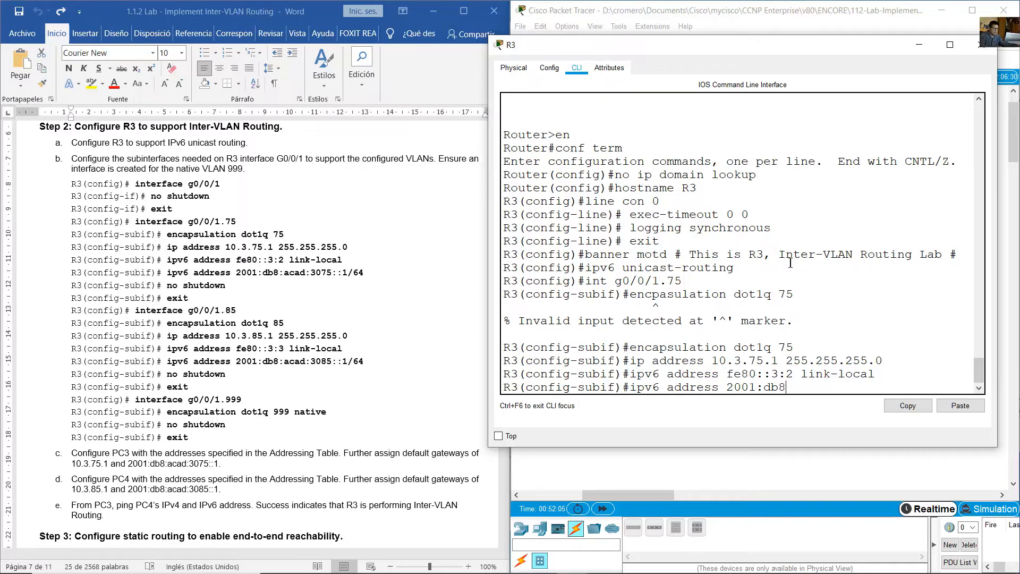
text(:acad:3075::1/64)
key(Return)
- Enable subinterface g0/0/1.75 with no shutdown
text(no shut)
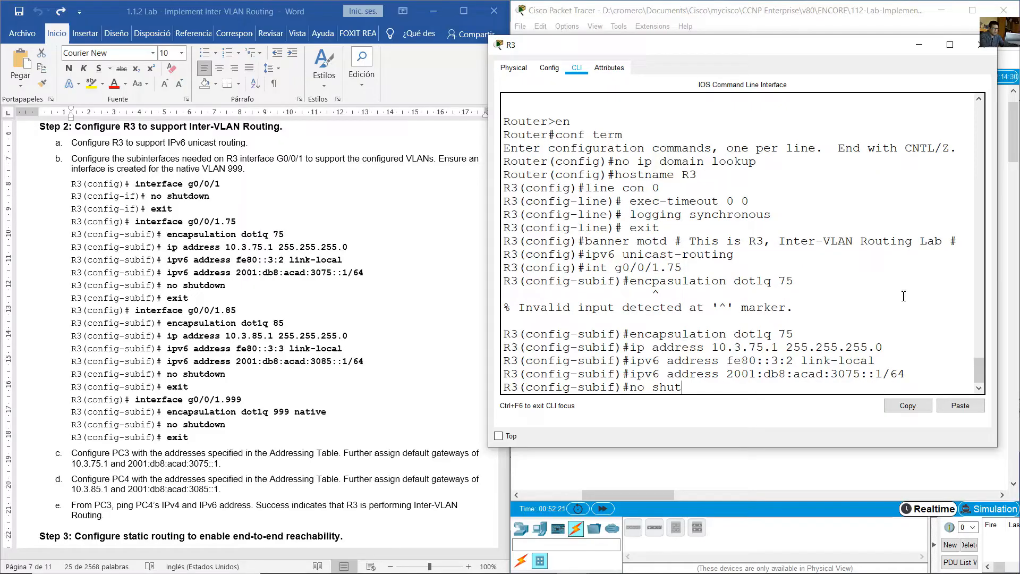
text(down)
key(Return)
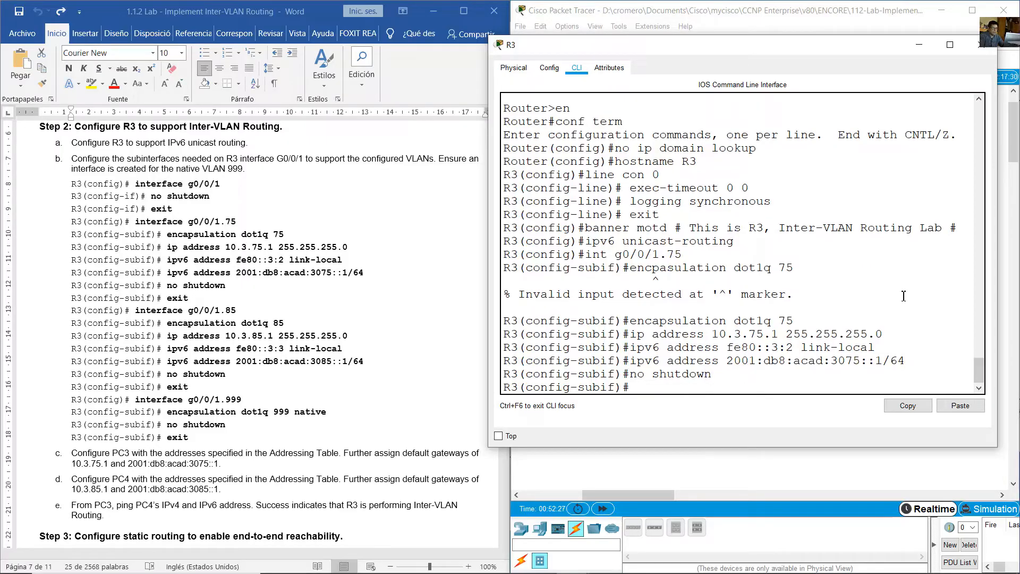
- Enter configuration of R3's subinterface g0/0/1.85 by reusing the earlier g0/0/1.75 interface command
key(Up)
key(Up)
key(Up)
key(Up)
key(Up)
key(Up)
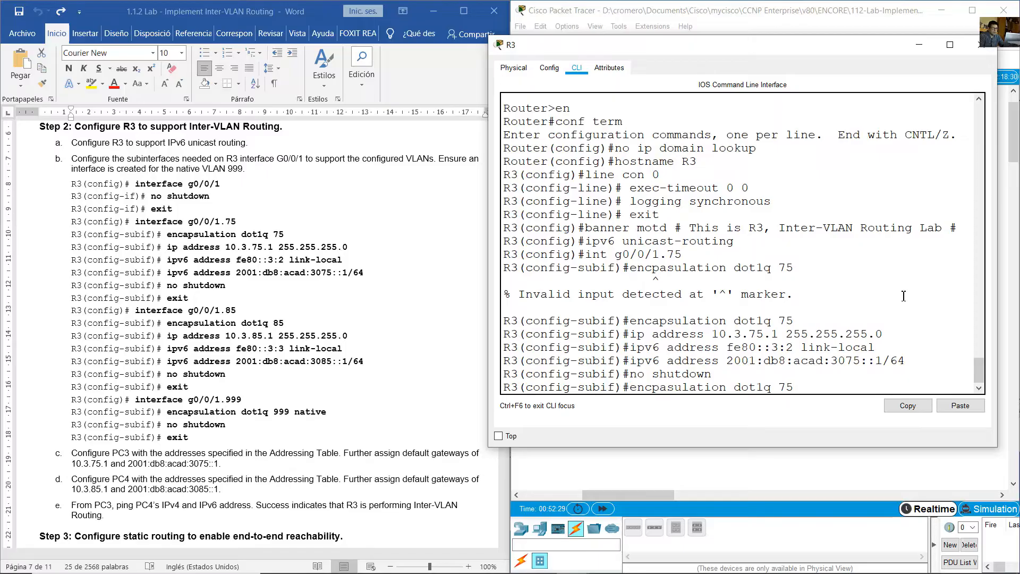
key(Up)
key(Left)
key(BackSpace)
text(8)
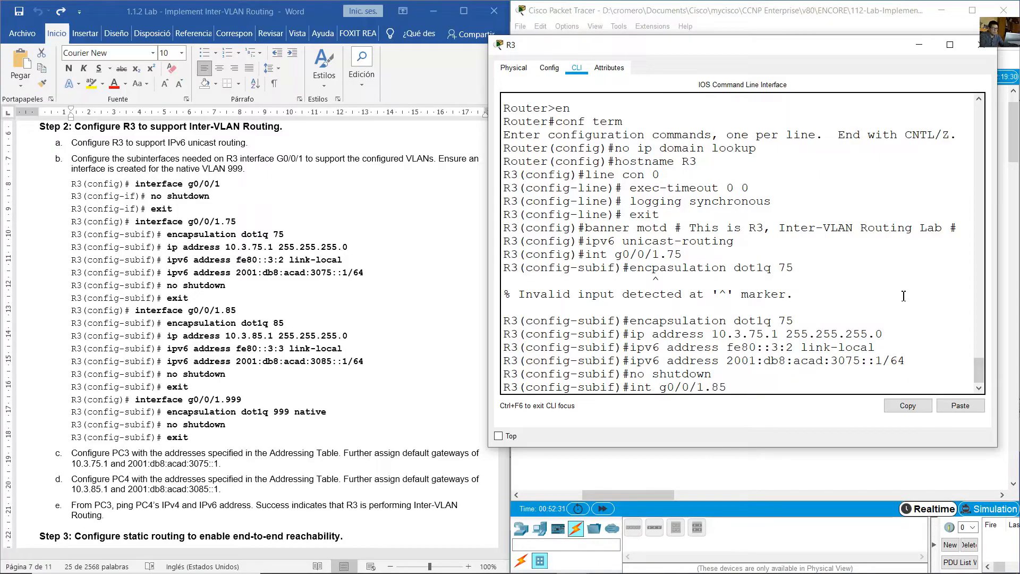
key(Return)
- Set 802.1Q encapsulation for VLAN 85 on subinterface g0/0/1.85
key(Up)
key(Up)
key(Up)
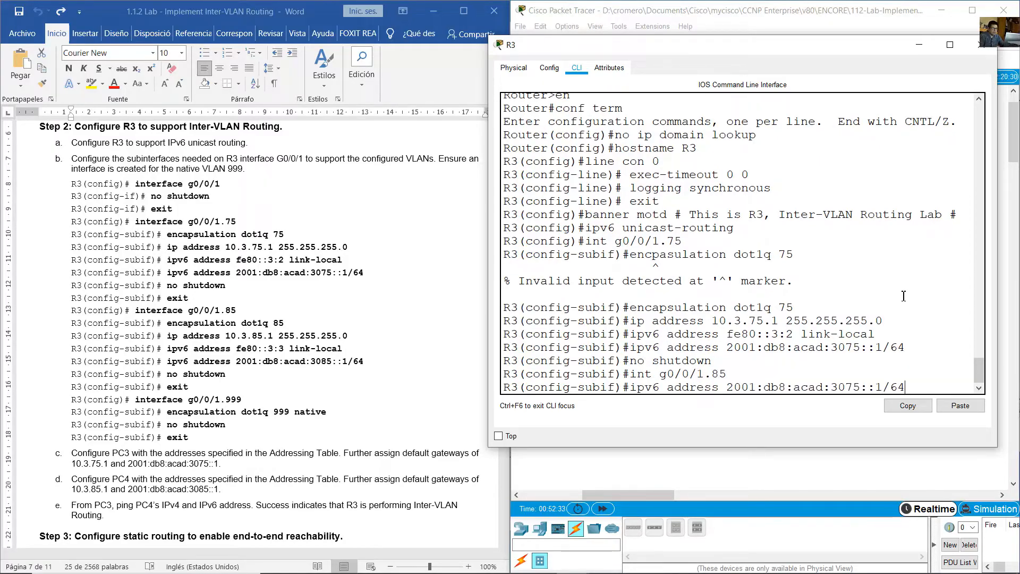
key(Up)
key(Up)
key(Up)
key(Left)
key(BackSpace)
text(8)
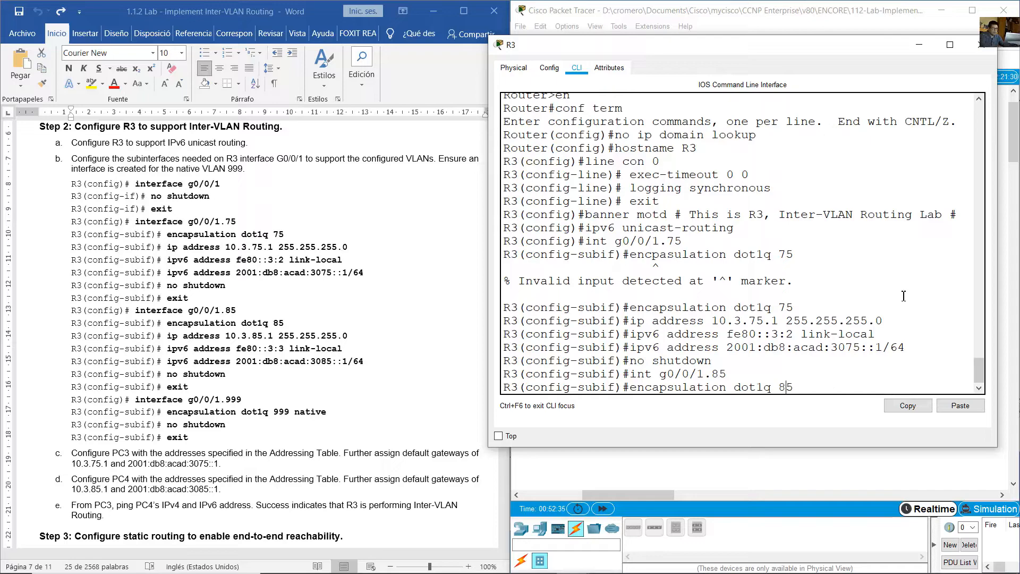
key(Return)
- Assign IPv4 address 10.3.85.1 with mask 255.255.255.0 to subinterface g0/0/1.85
key(Up)
key(Up)
key(Up)
key(Up)
key(Up)
key(Up)
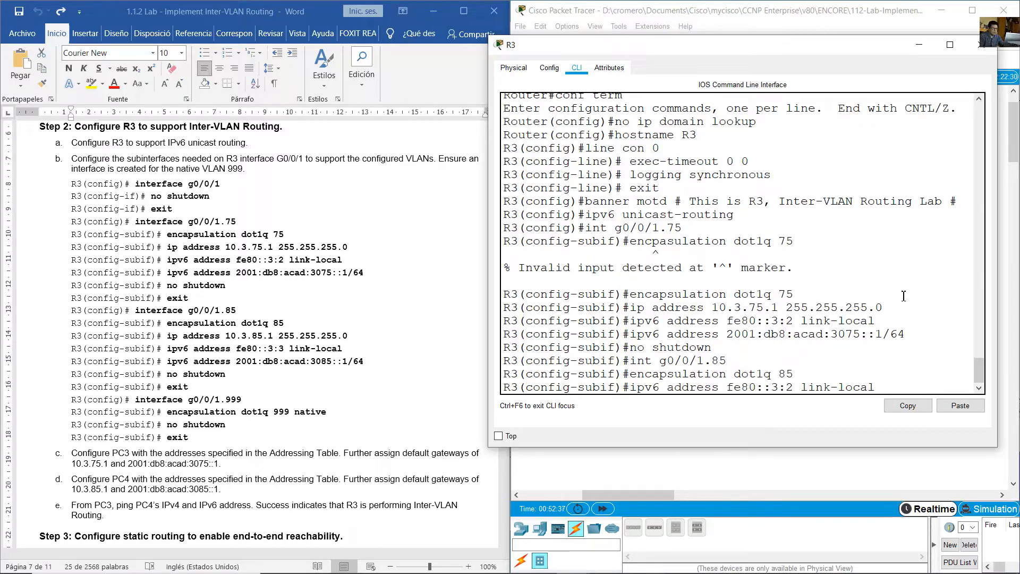
key(Left)
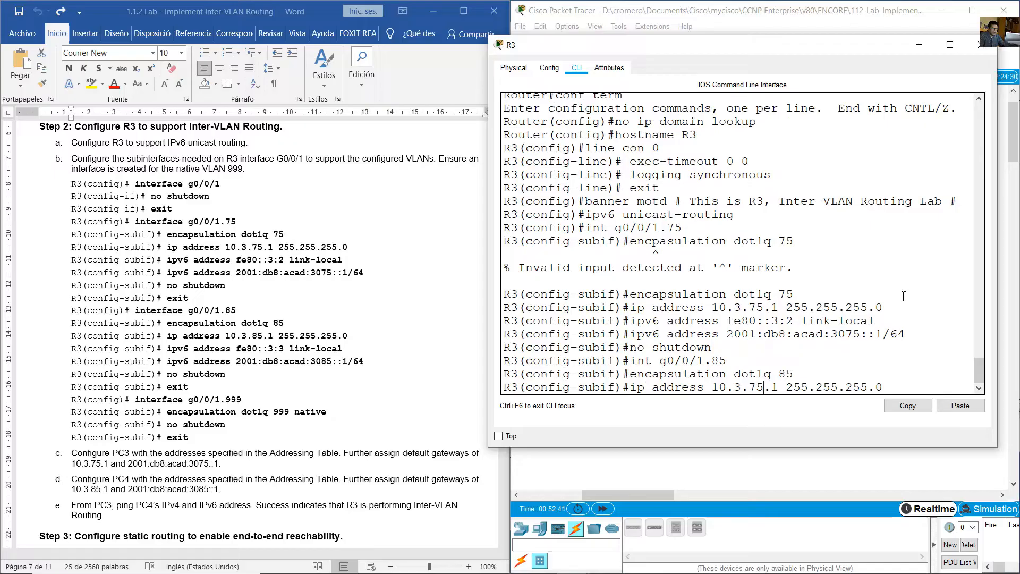
key(BackSpace)
text(8)
key(Return)
- Assign the IPv6 link-local address fe80::3:3 to subinterface g0/0/1.85
key(Up)
key(Up)
key(Up)
key(Up)
key(Up)
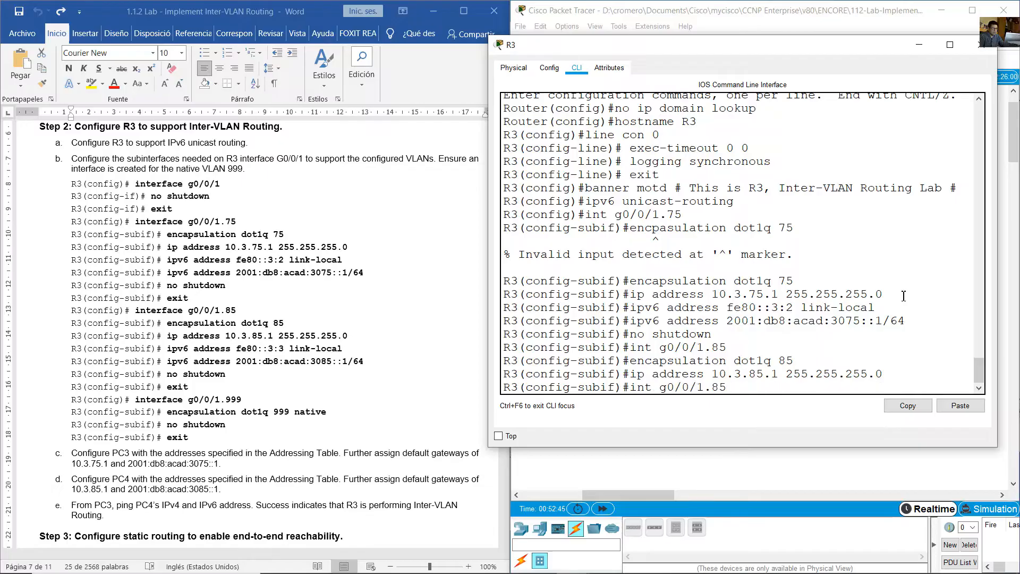
key(Up)
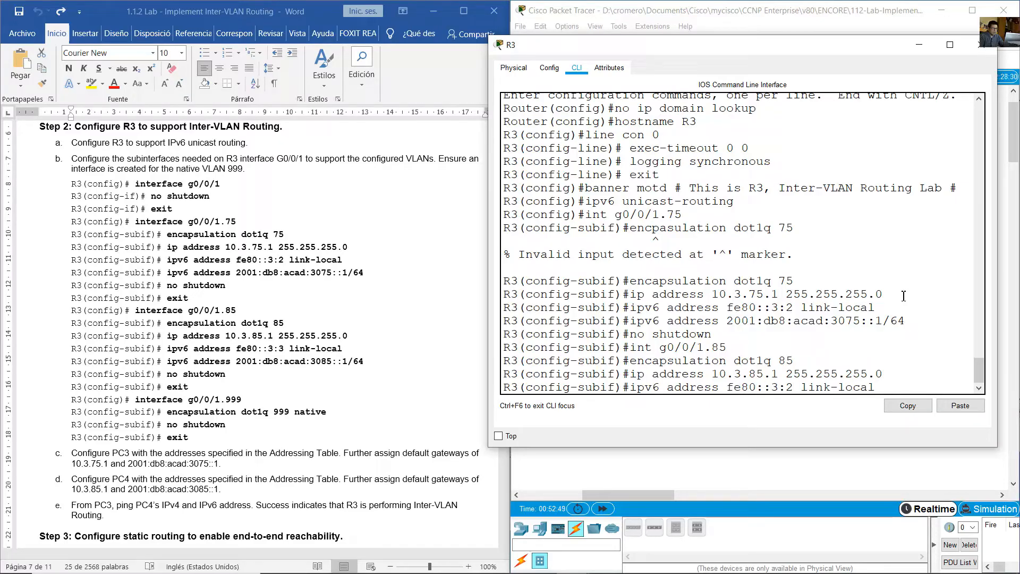
key(Return)
- Assign the global IPv6 address 2001:db8:acad:3085::1/64 to subinterface g0/0/1.85
key(Up)
key(Up)
key(Up)
key(Up)
key(Up)
key(Up)
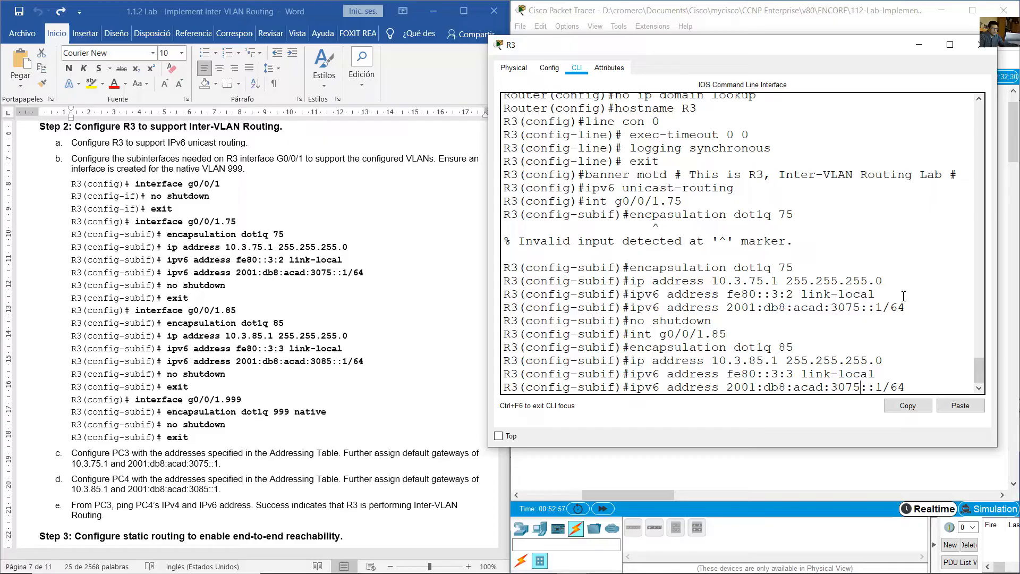
key(BackSpace)
text(8)
key(Right)
key(Right)
key(Right)
key(Return)
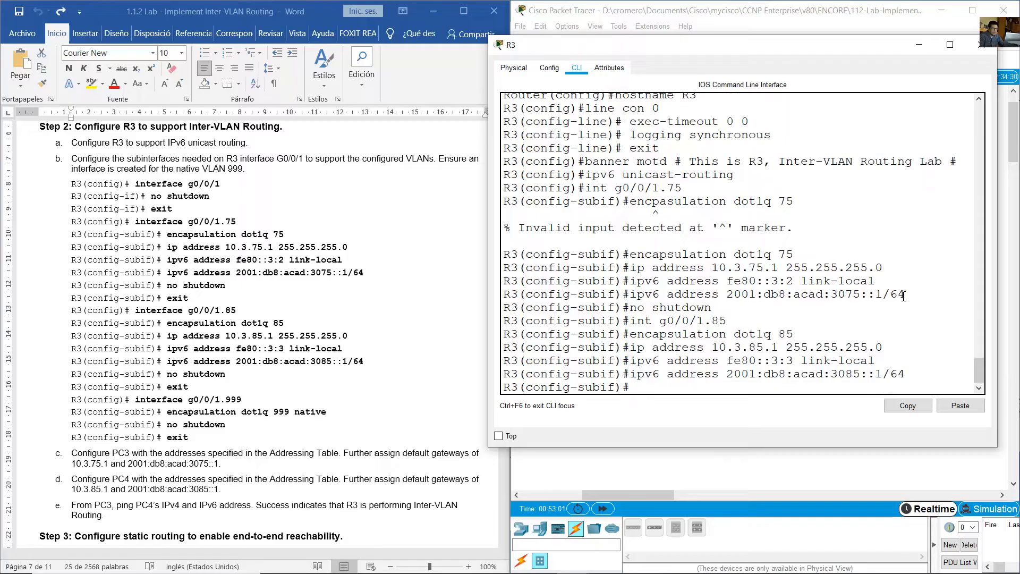
- Enable subinterface g0/0/1.85 with no shutdown
key(Up)
key(Up)
key(Up)
key(Up)
key(Up)
key(Up)
key(Return)
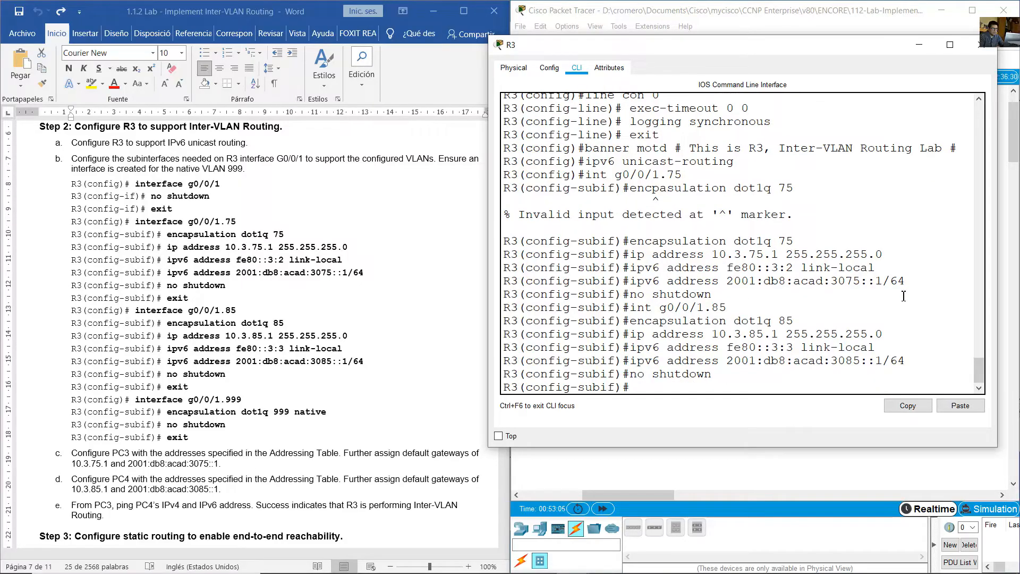
- Enter configuration of R3's subinterface g0/0/1.999 for the native VLAN
key(Up)
key(Up)
key(Up)
key(Up)
key(Up)
text(999)
key(Return)
- Set encapsulation dot1q 999 native on subinterface g0/0/1.999 and enable it with no shutdown
key(Up)
key(Up)
key(Up)
key(Up)
key(Up)
key(Up)
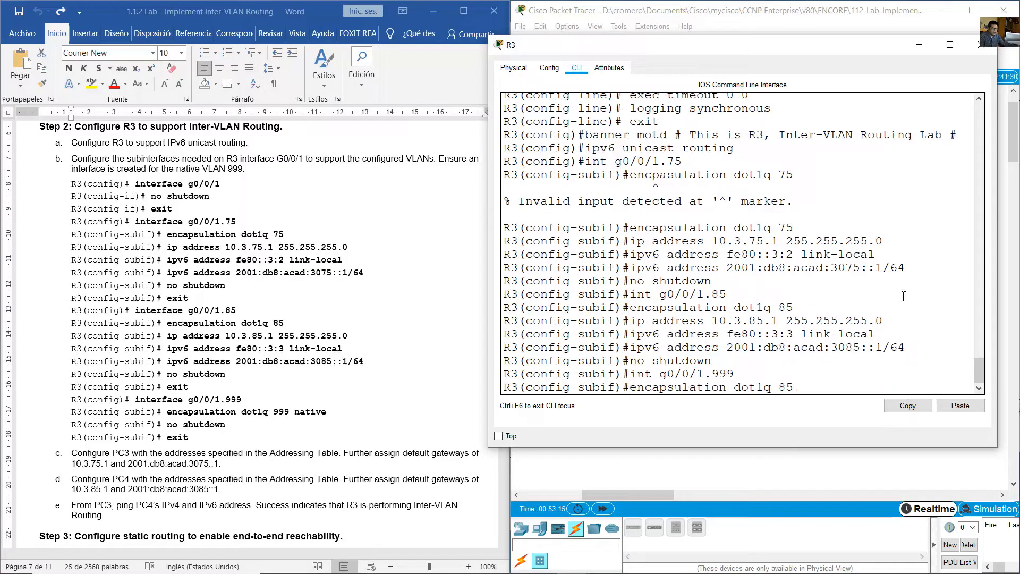
text(999 native)
key(Return)
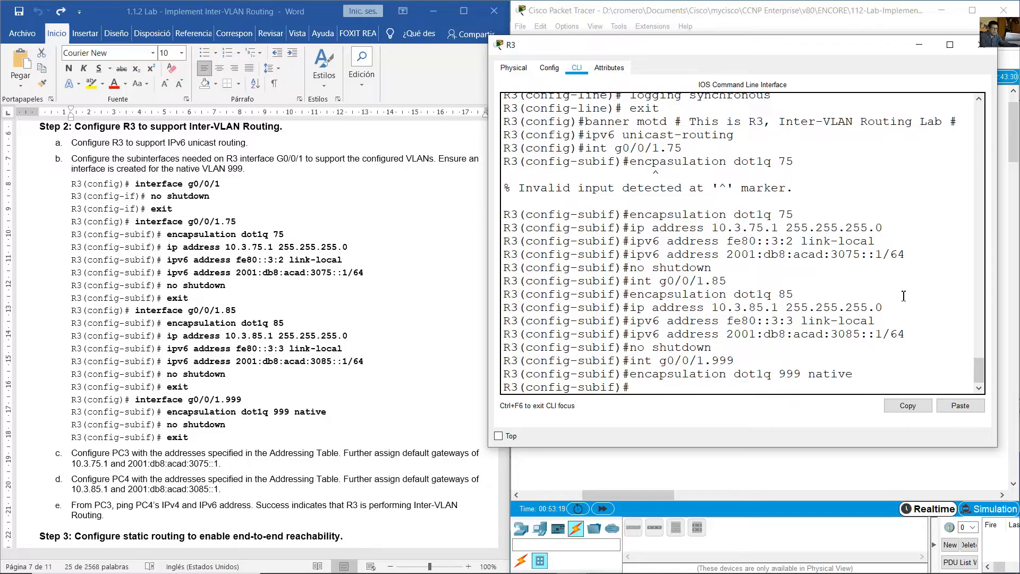
text(no shutdown)
key(Return)
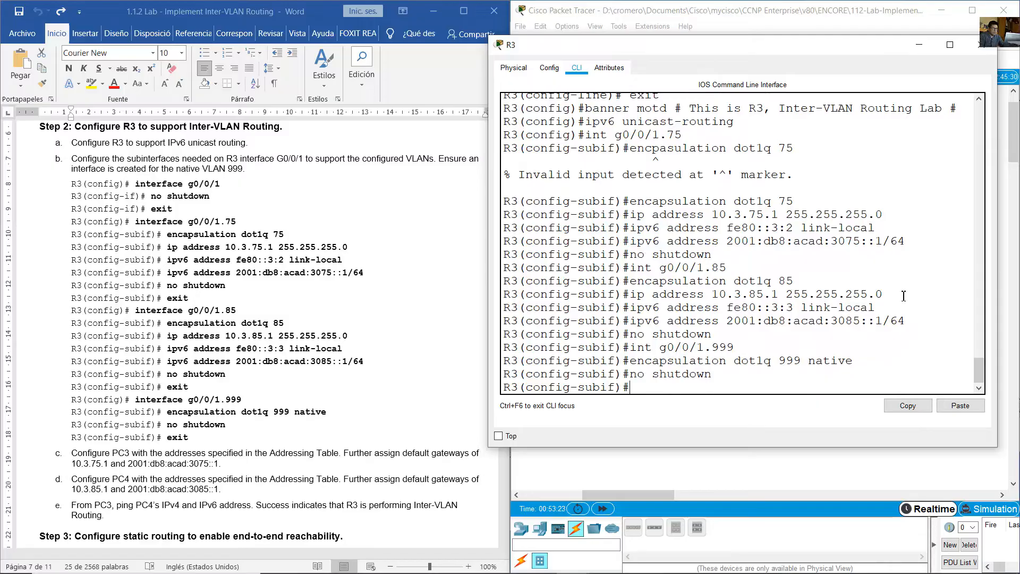
- Enter R3's physical interface g0/0/1 and enable it with no shutdown
key(Up)
key(Up)
key(Up)
key(Up)
key(Down)
key(Return)
text(no shutdown)
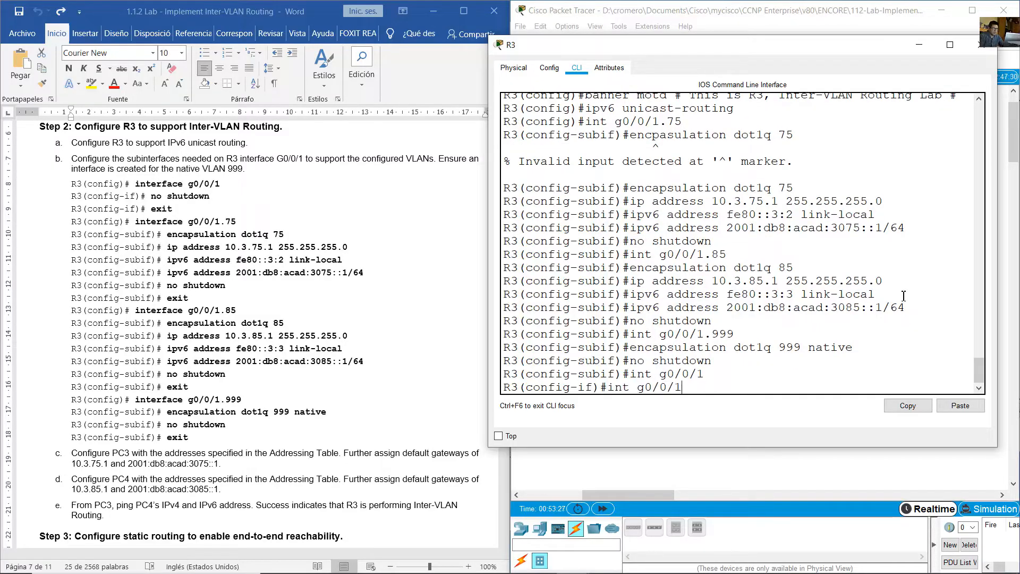
key(Return)
key(Return)
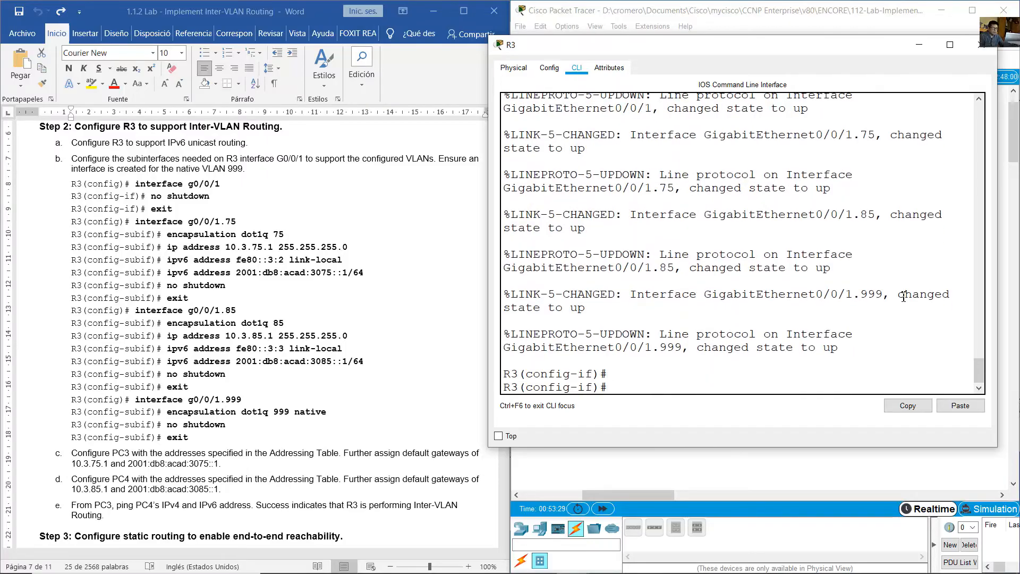
- Read the lab's PC3 addressing and default gateway instruction, and open PC3 from the topology
scroll(744, 277, up, 4)
scroll(723, 274, down, 4)
scroll(722, 274, down, 1)
click(260, 324)
scroll(260, 324, down, 9)
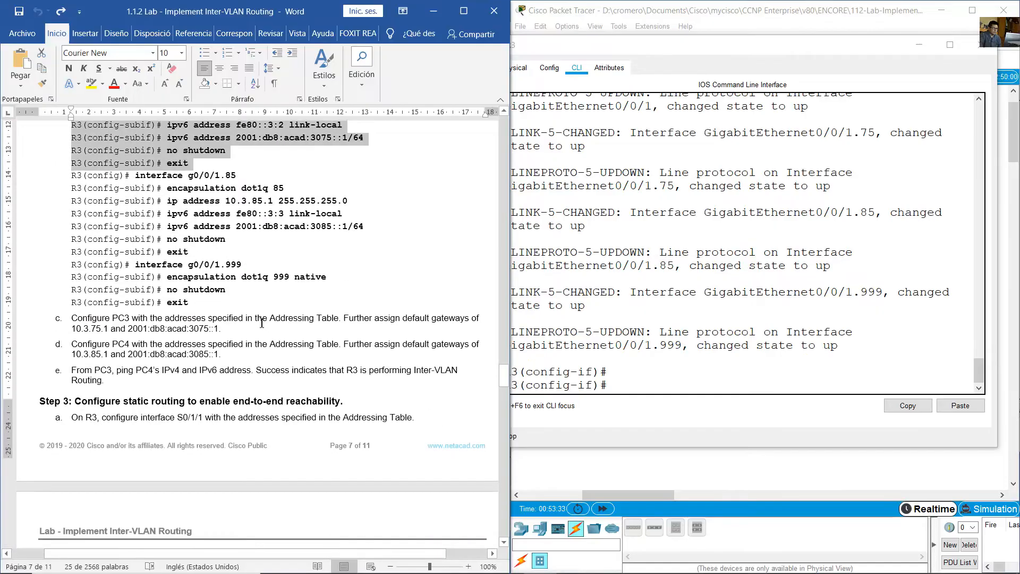
click(89, 171)
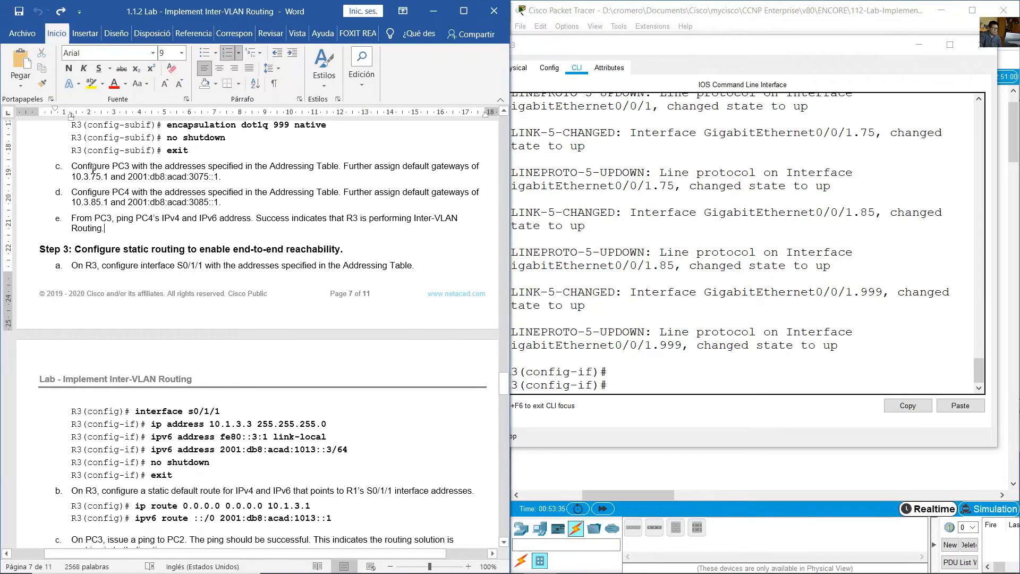
drag(72, 167, 403, 168)
click(786, 6)
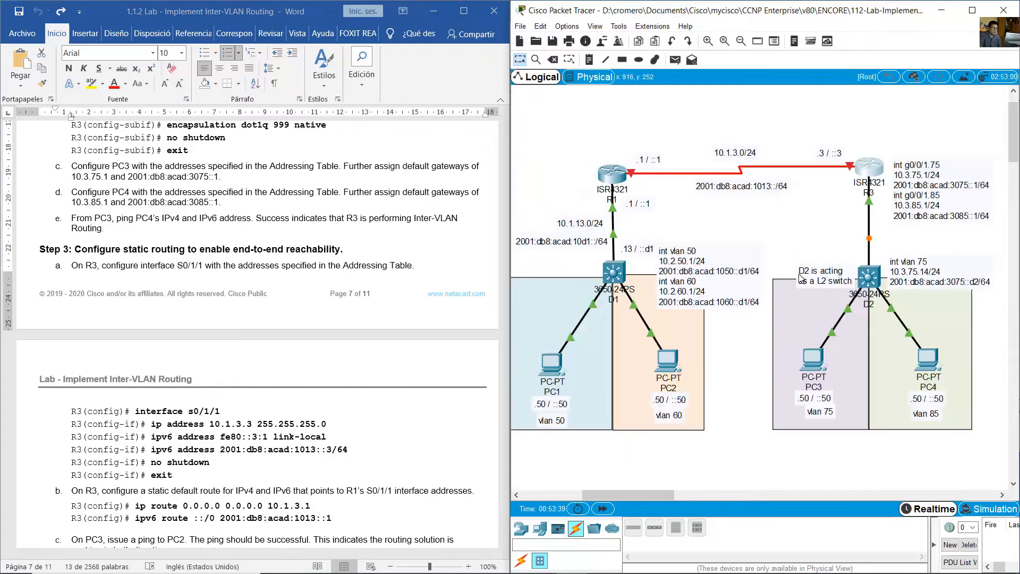
click(821, 367)
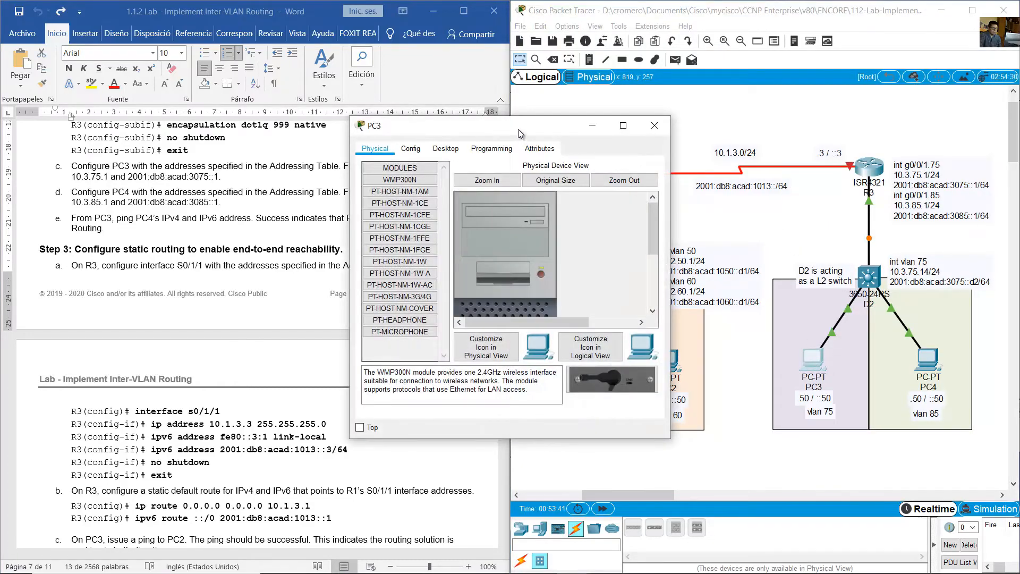
- Open PC3's IP configuration and set its IPv4 default gateway to 10.3.75.1, as the lab instruction specifies
drag(509, 86, 780, 87)
click(715, 105)
click(651, 151)
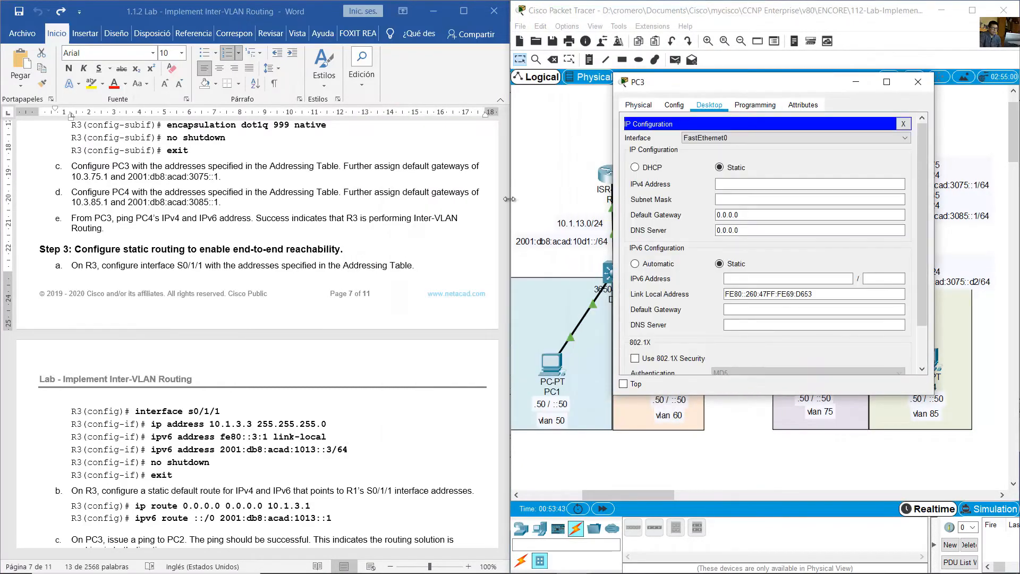
click(324, 167)
click(420, 166)
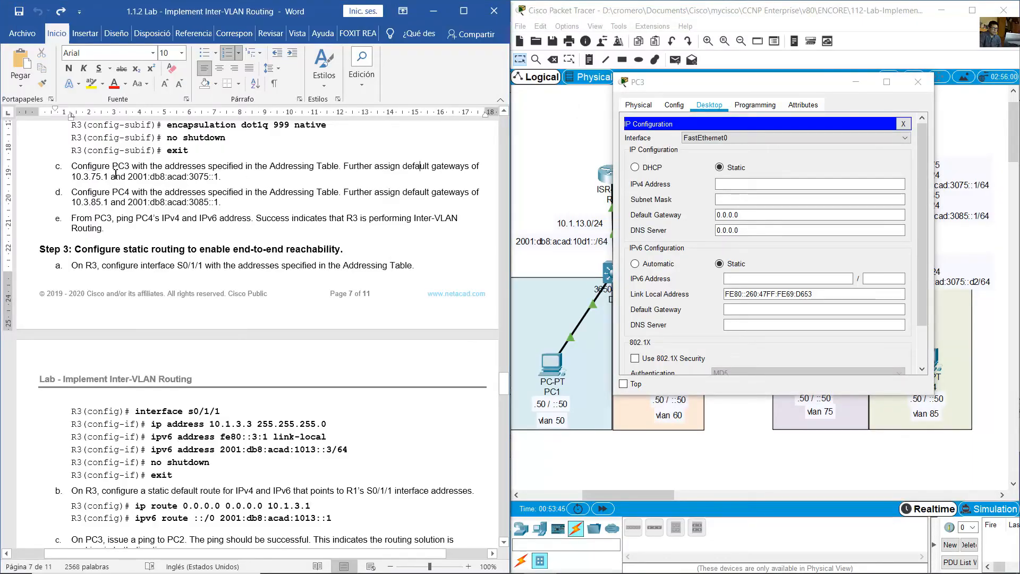
drag(70, 178, 109, 178)
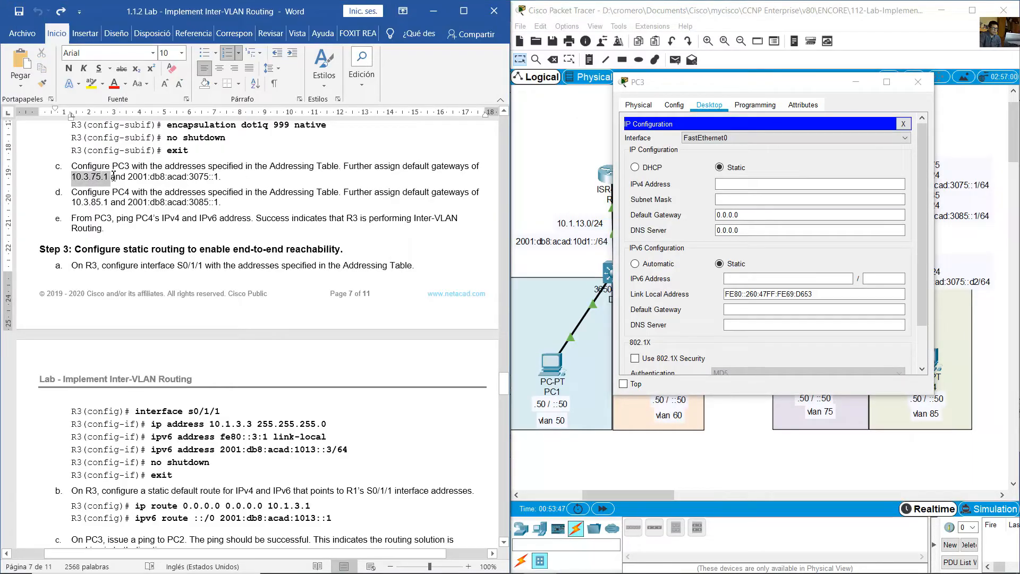
drag(749, 214, 638, 210)
text(10.3.)
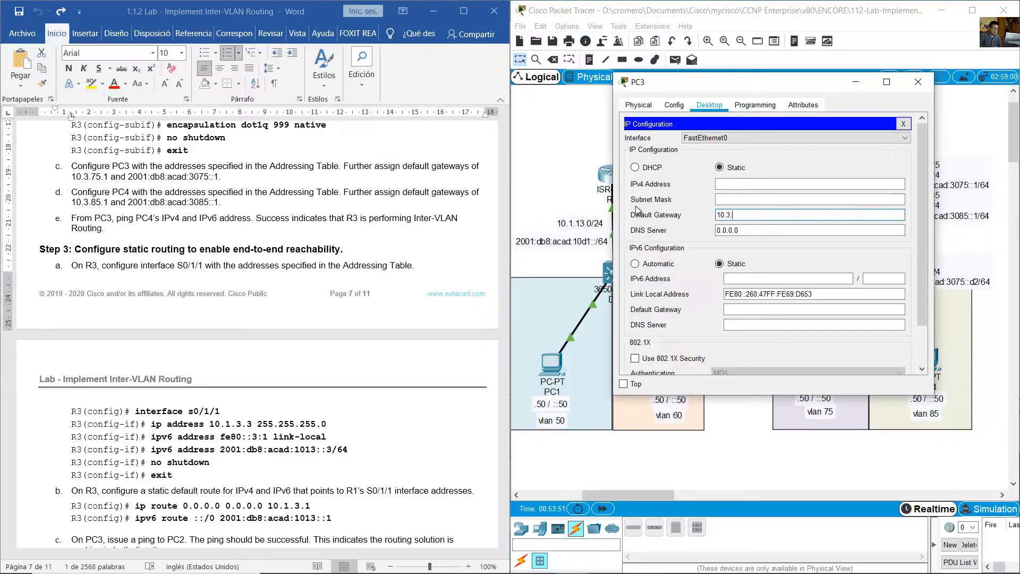
text(75.1)
- Set PC3's IPv6 default gateway to 2001:db8:acad:3075::1 from the lab instruction
click(294, 193)
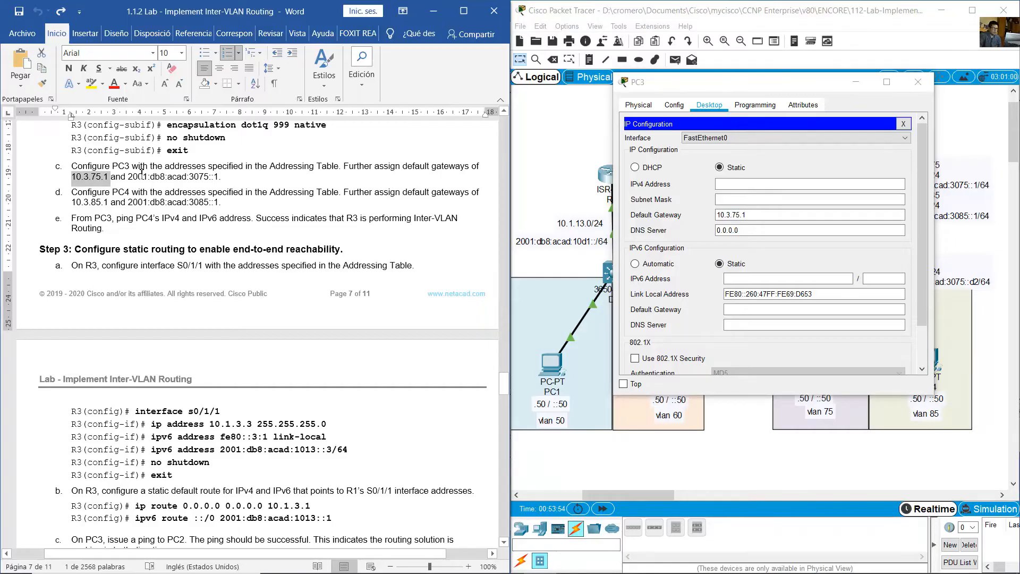
drag(128, 176, 219, 176)
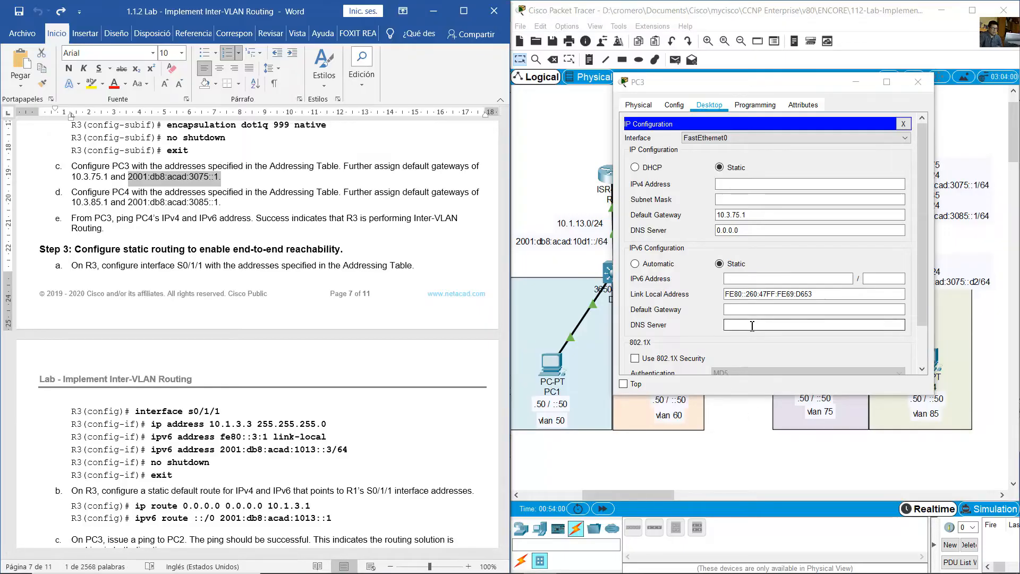
click(760, 309)
text(2)
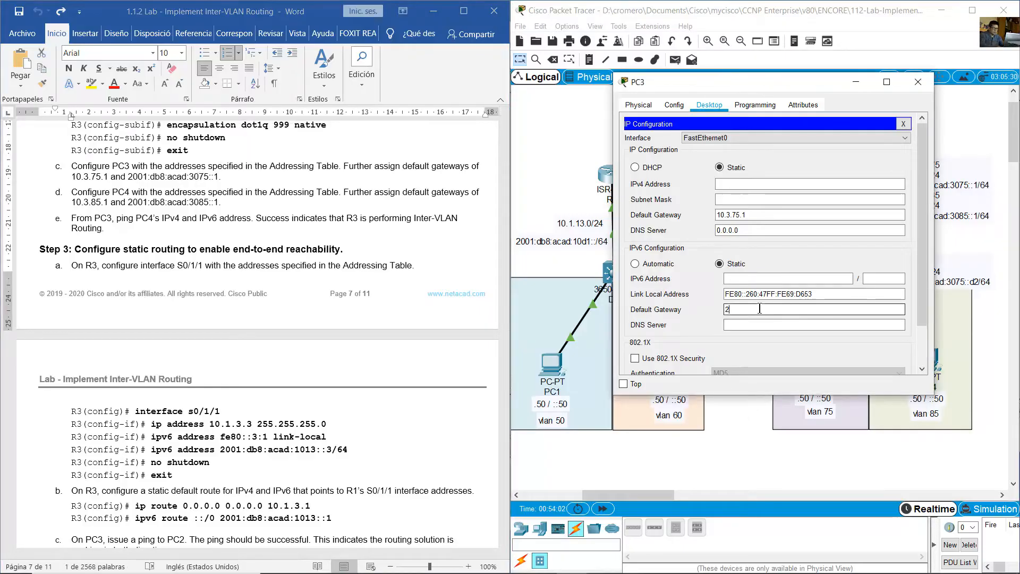
text(001:db8:acad:)
key(BackSpace)
key(BackSpace)
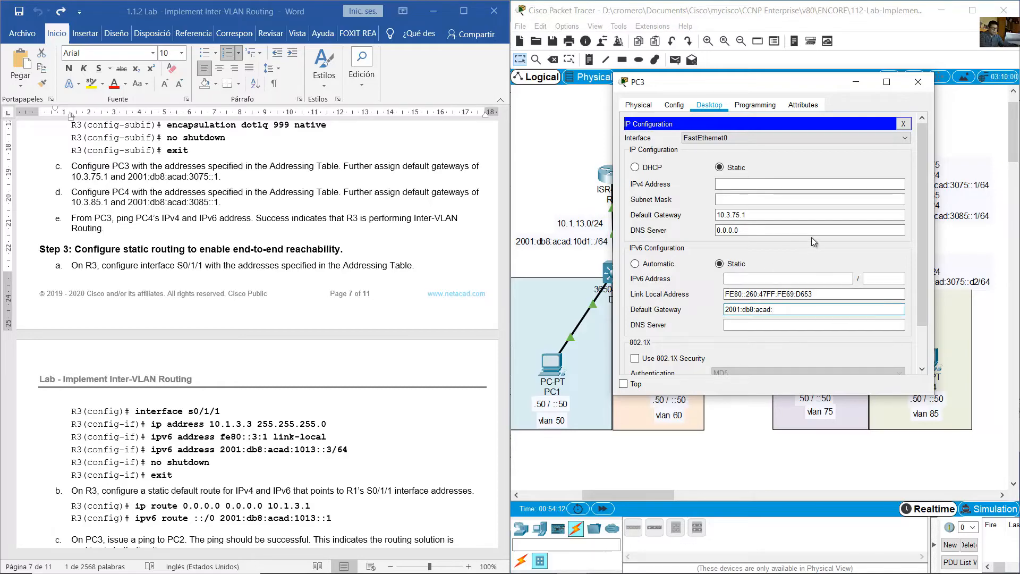
text(3085::1)
key(ctrl+a)
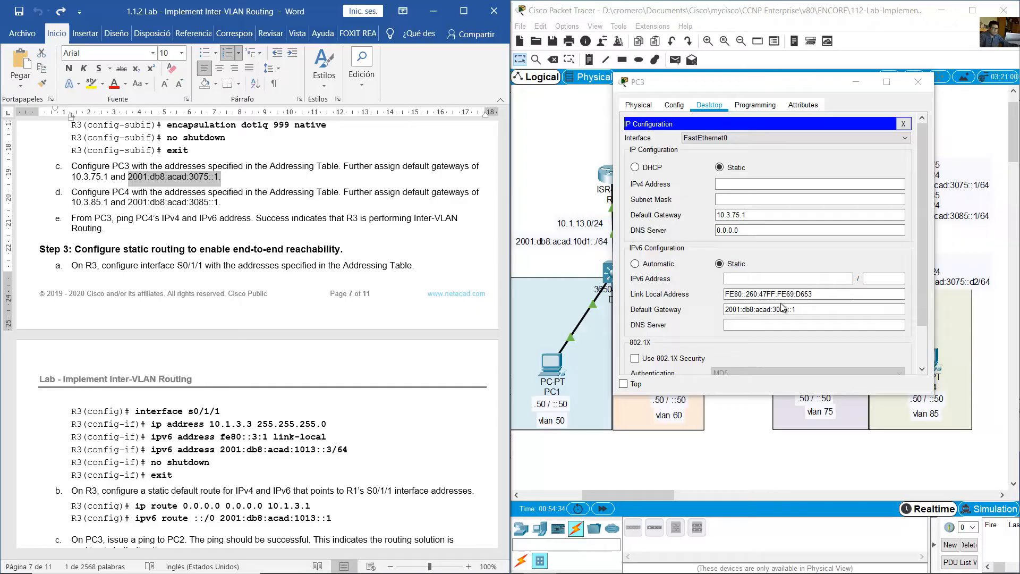
click(777, 309)
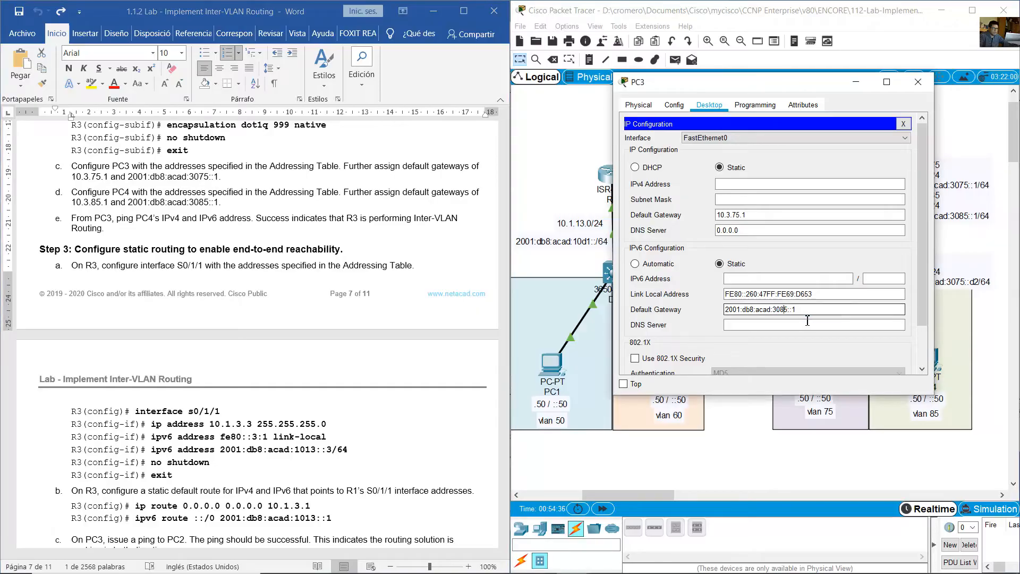
key(BackSpace)
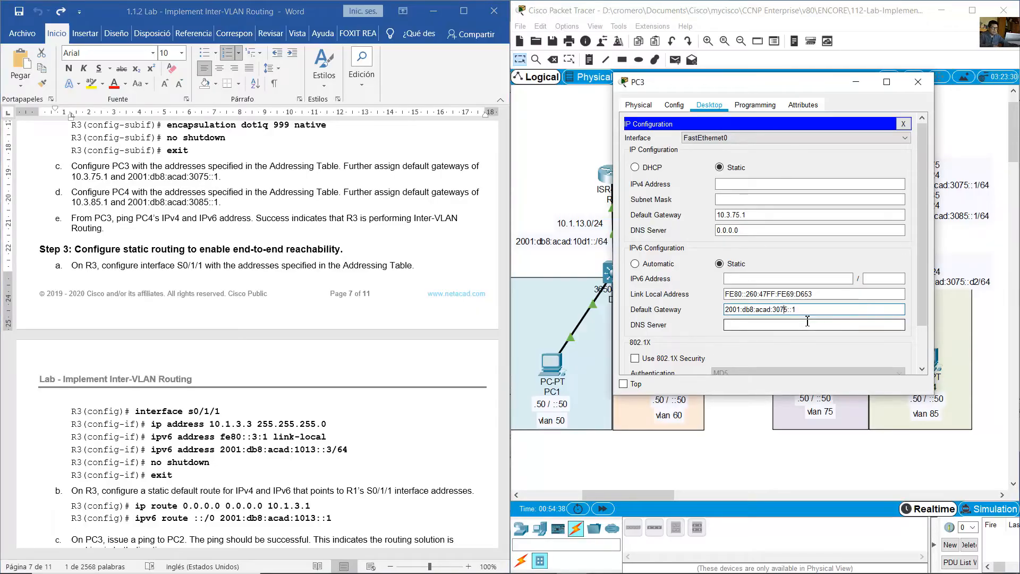
text(7)
key(End)
- Look up PC3 in the lab's Addressing Table and set its IPv4 address to 10.3.75.50 with subnet mask 255.255.255.0
click(407, 230)
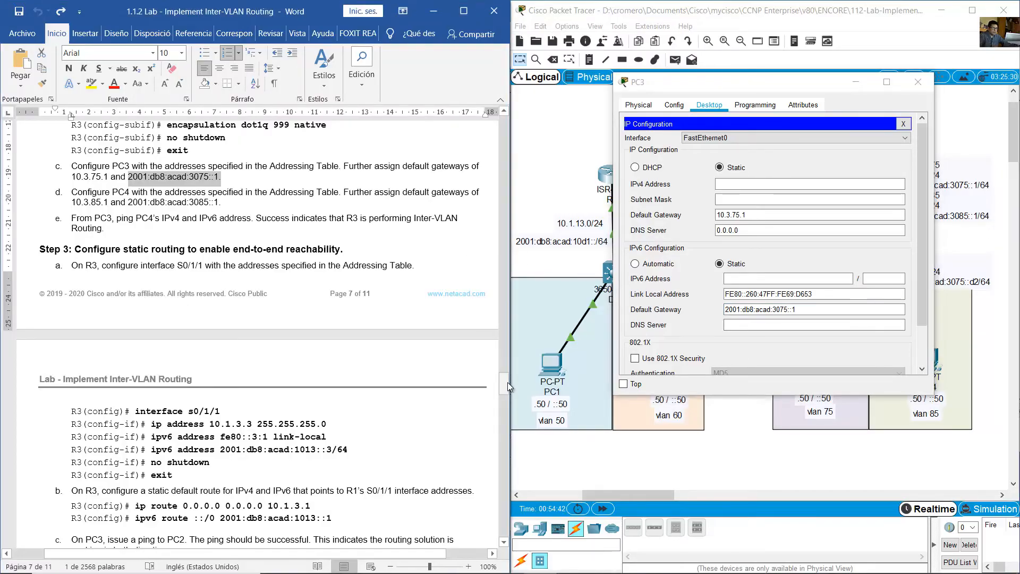
drag(508, 381, 518, 142)
scroll(193, 291, down, 3)
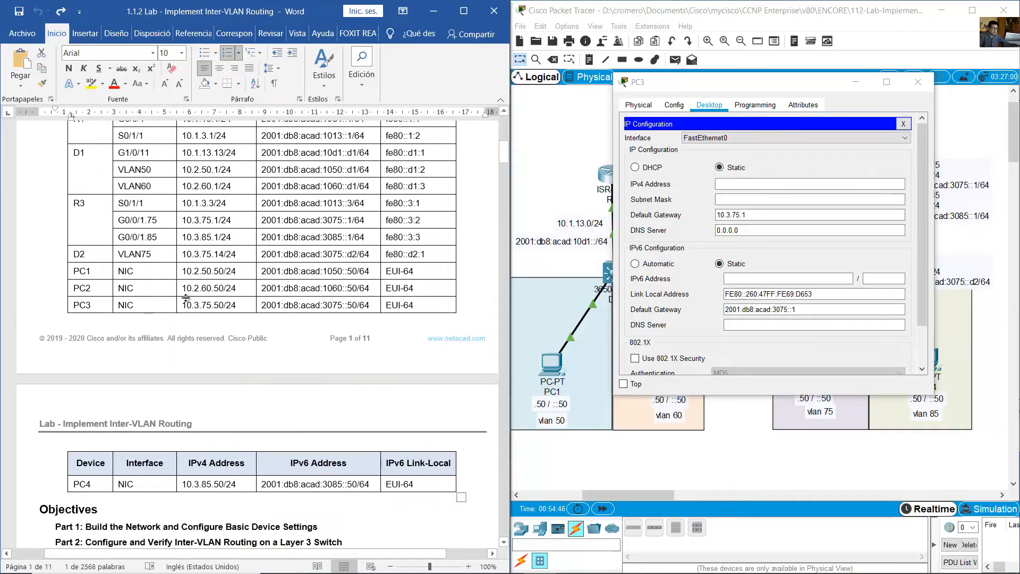
drag(237, 306, 425, 312)
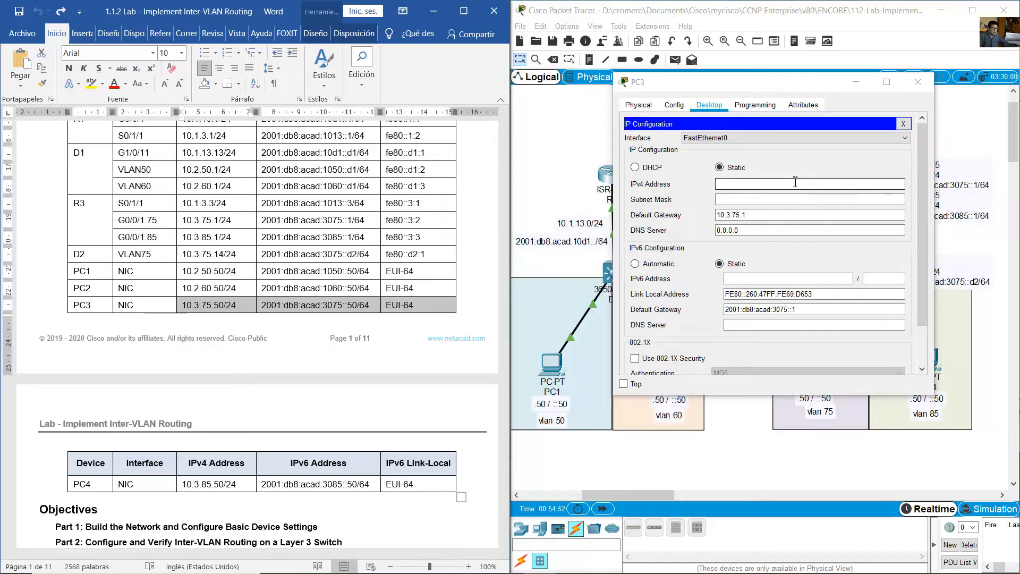
scroll(445, 287, up, 3)
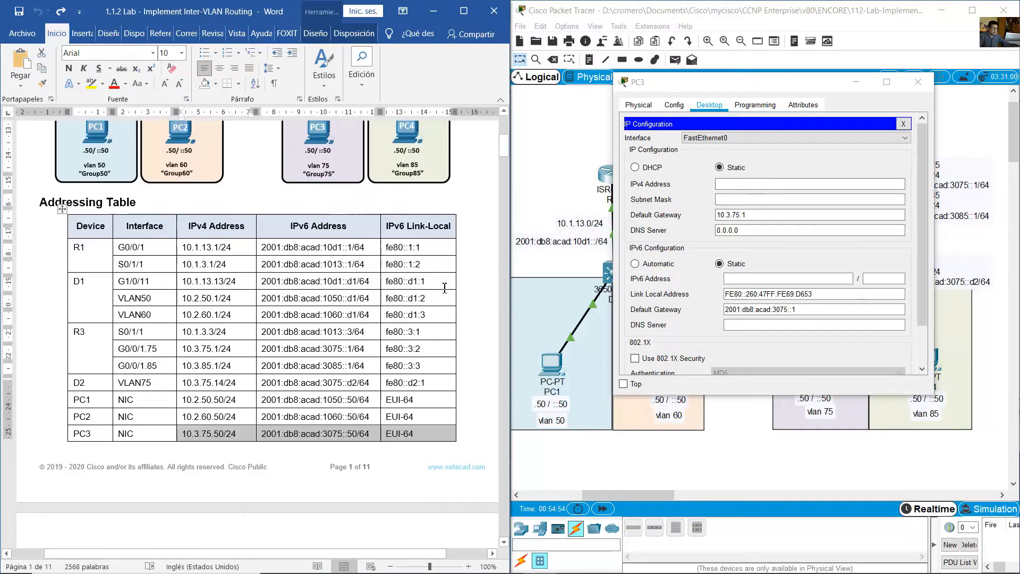
scroll(445, 288, down, 5)
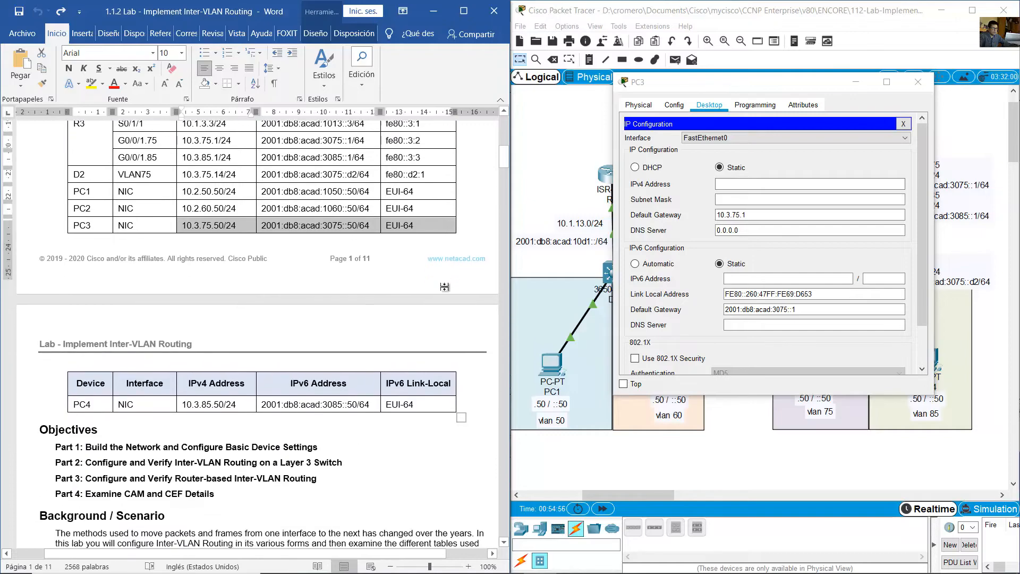
scroll(445, 288, down, 1)
click(741, 185)
text(1)
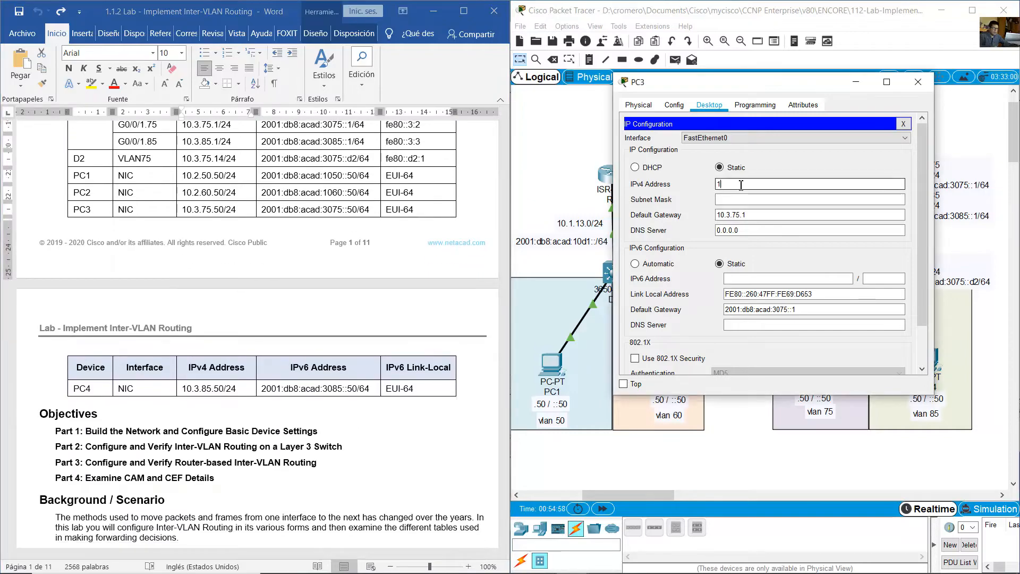
text(0.3.75.50)
click(758, 200)
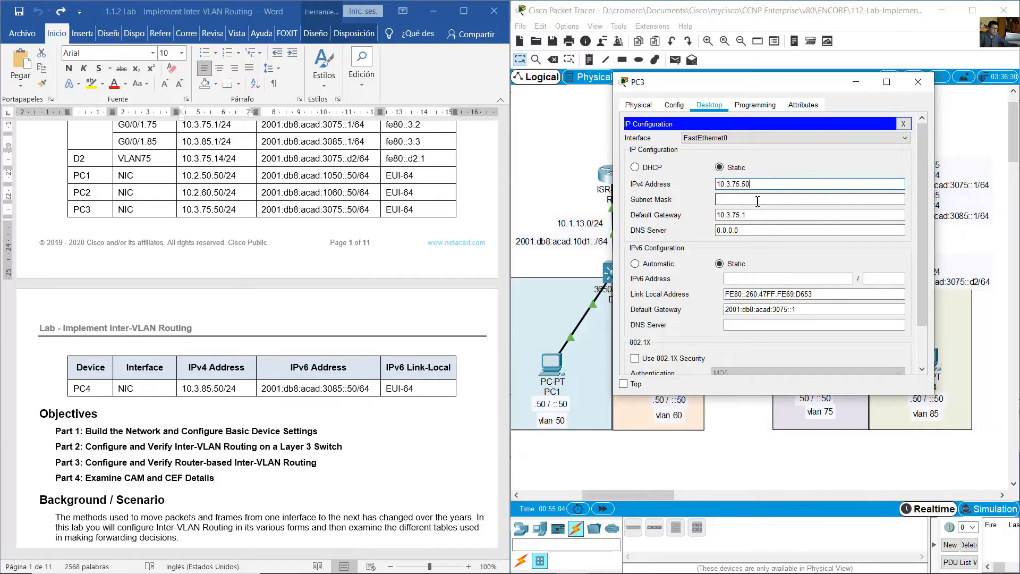
click(758, 200)
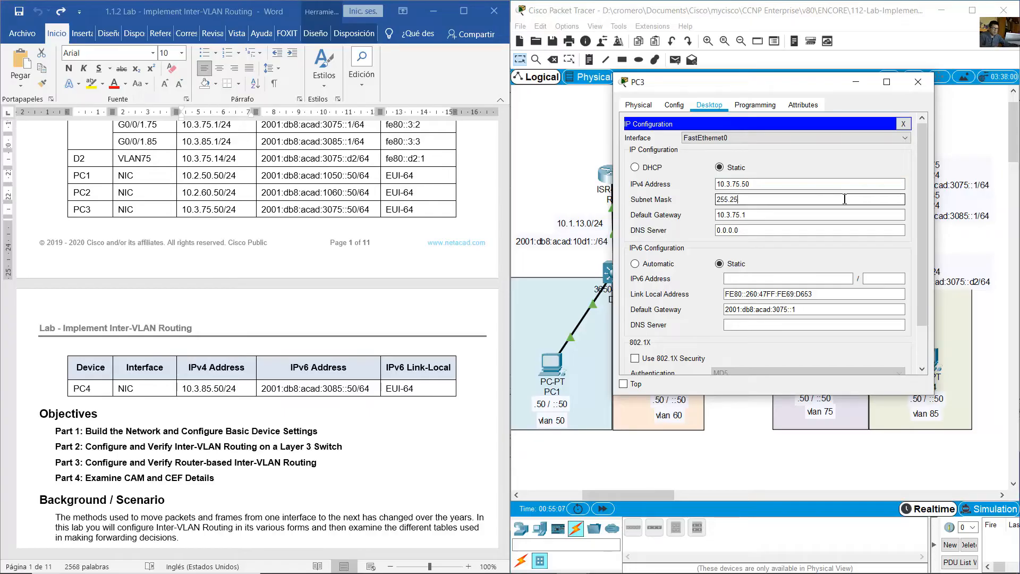
text(5.255.0)
- Set PC3's IPv6 address to 2001:db8:acad:3075::50 with prefix length 64, and close PC3 after checking it against the Addressing Table
click(781, 279)
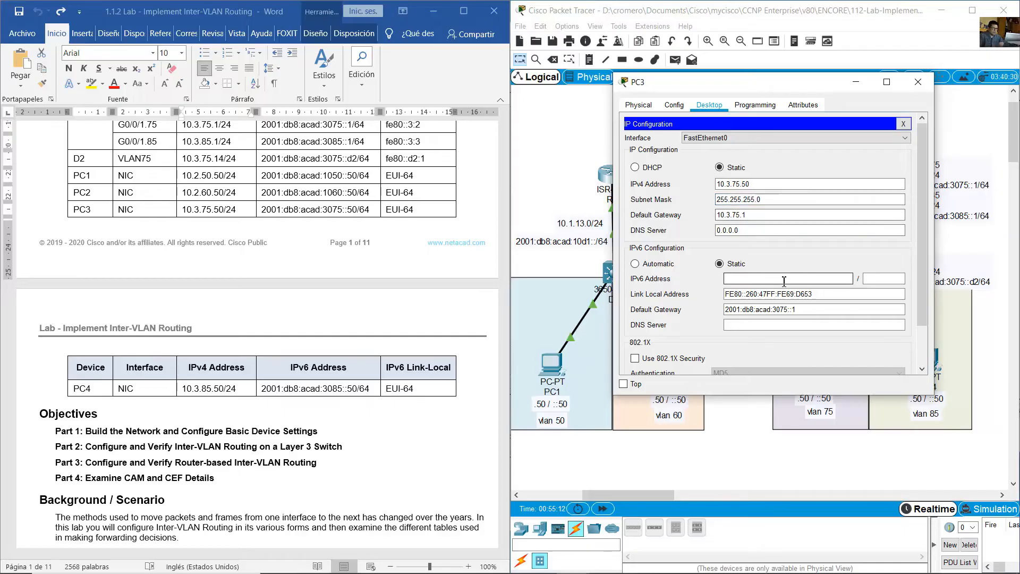
text(2001:db8:acad:3085::1)
click(787, 280)
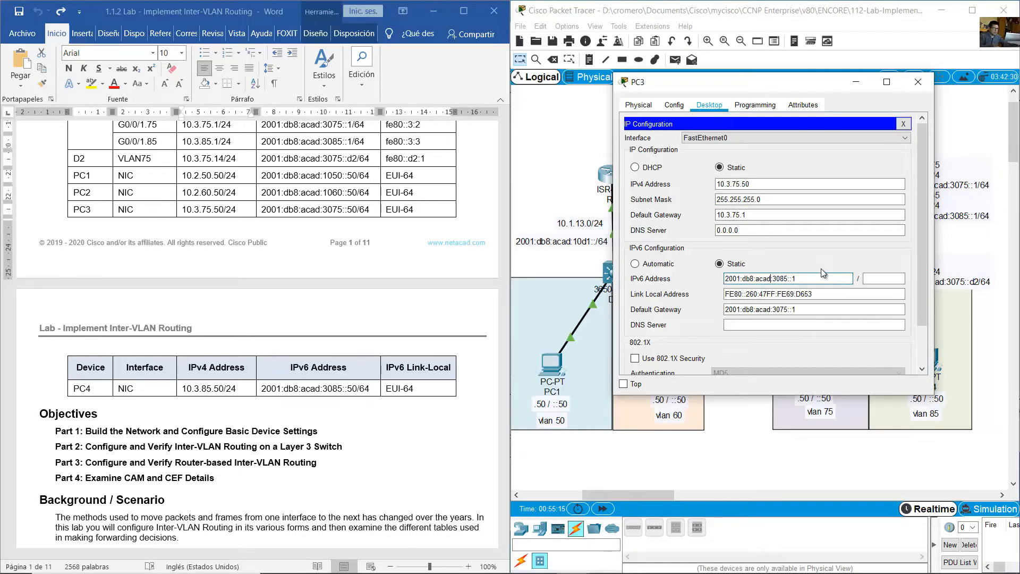
key(Left)
key(Left)
key(Left)
key(Left)
key(Left)
text(50)
click(876, 280)
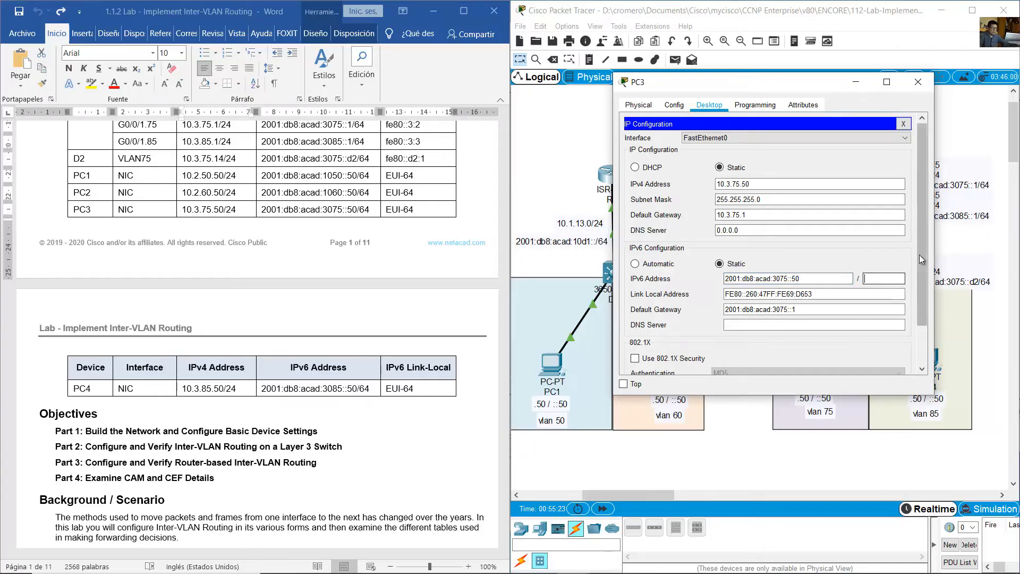
text(64)
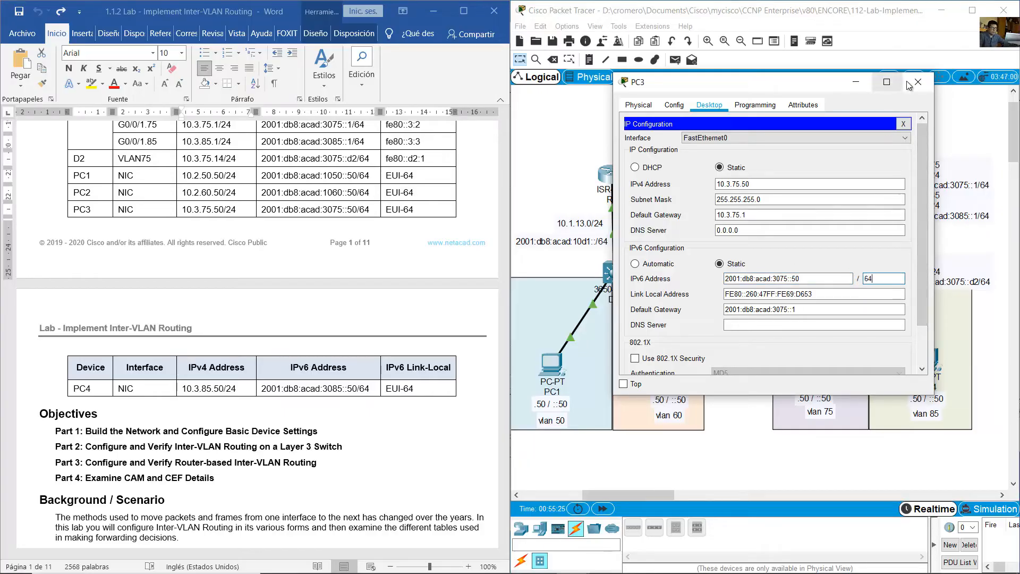
drag(774, 184, 710, 186)
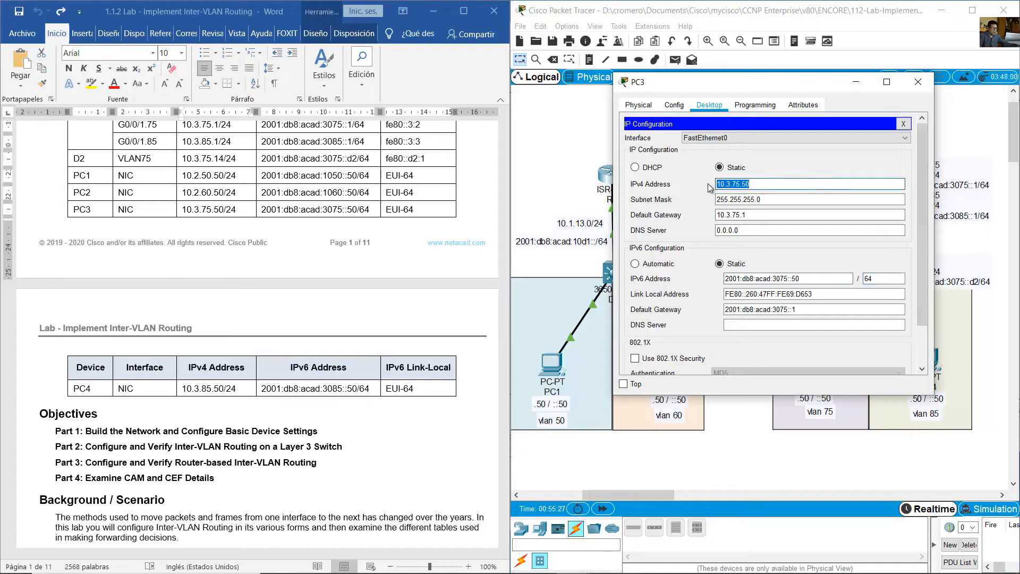
click(140, 196)
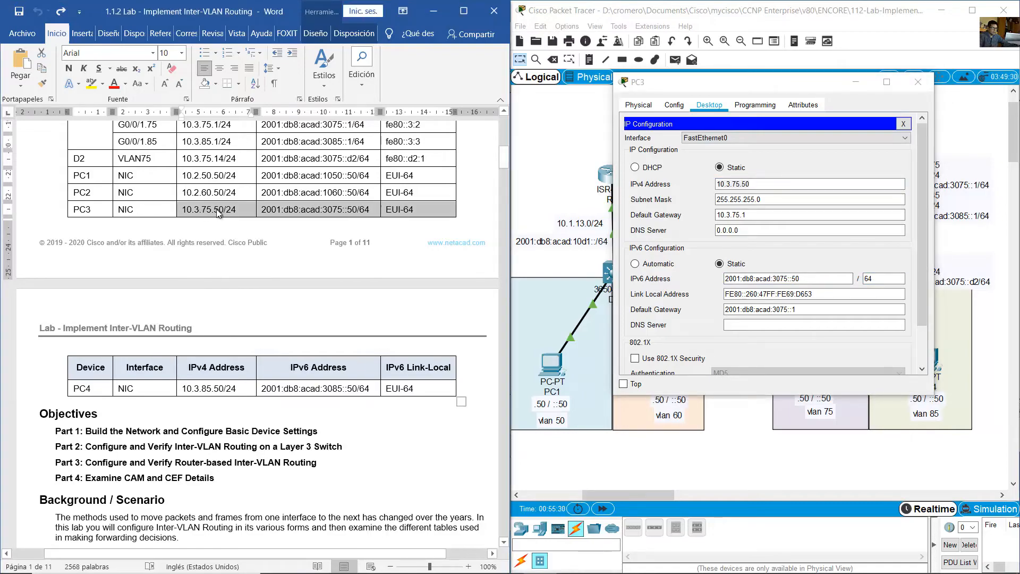
click(924, 92)
- Open PC4's IP configuration and set its IPv4 address to 10.3.85.50 with subnet mask 255.255.255.0
click(927, 362)
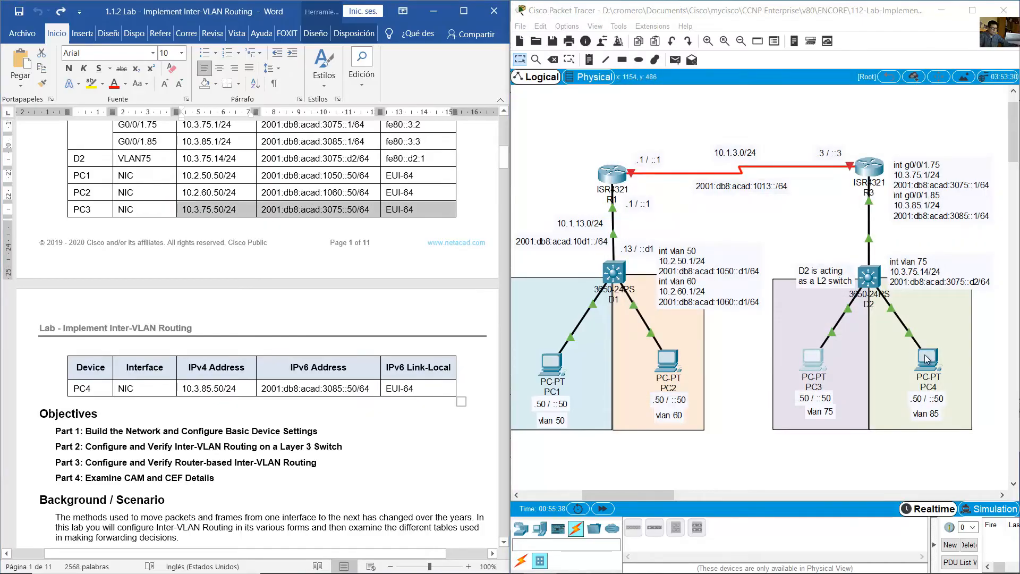
drag(529, 132, 693, 130)
click(609, 146)
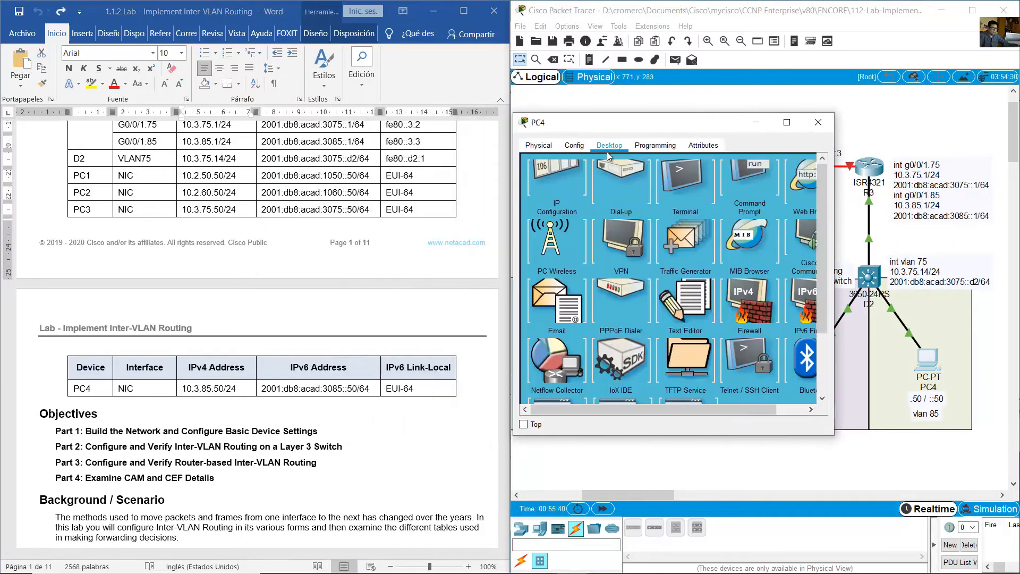
click(568, 203)
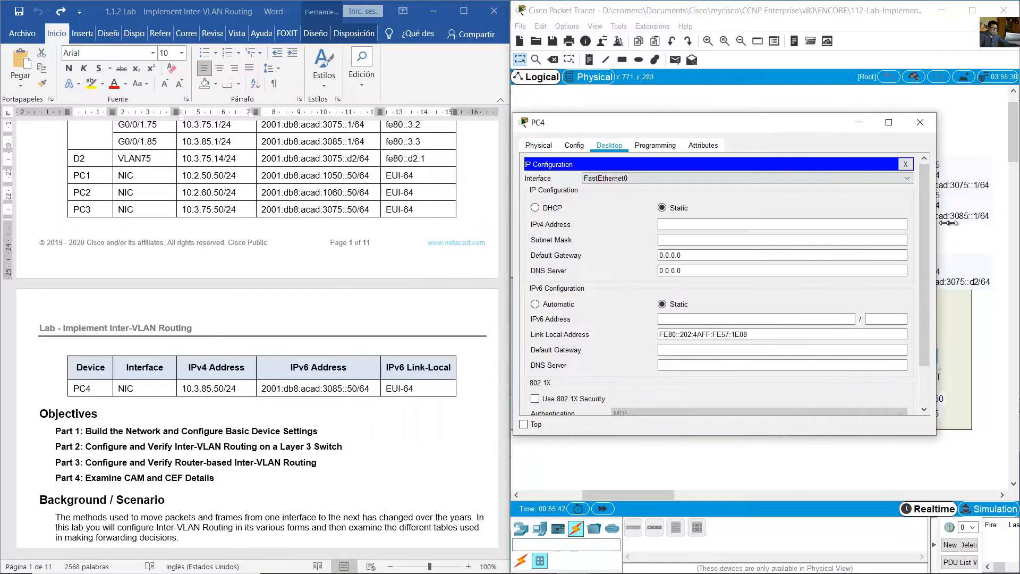
drag(197, 388, 372, 388)
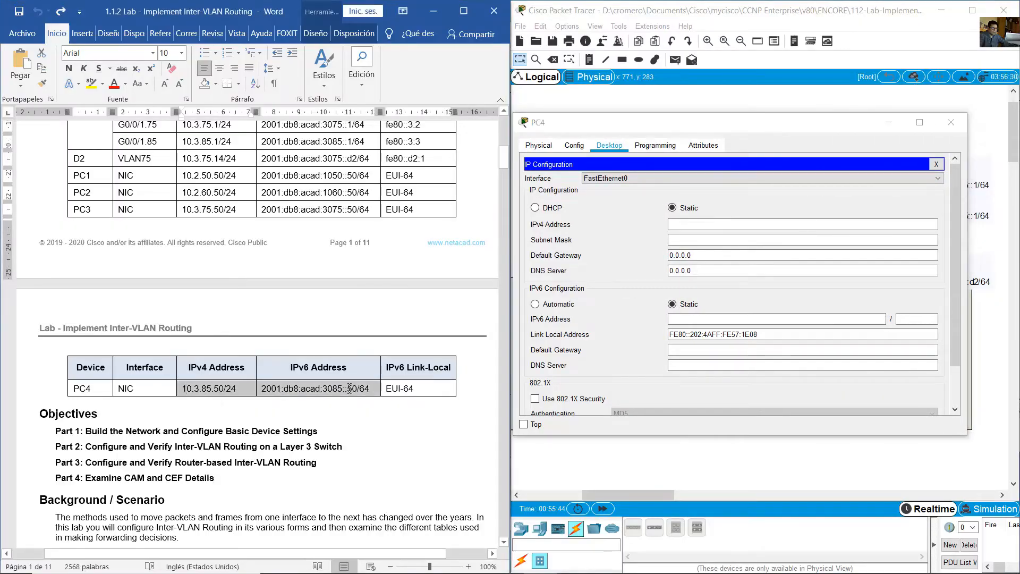
click(670, 225)
text(1)
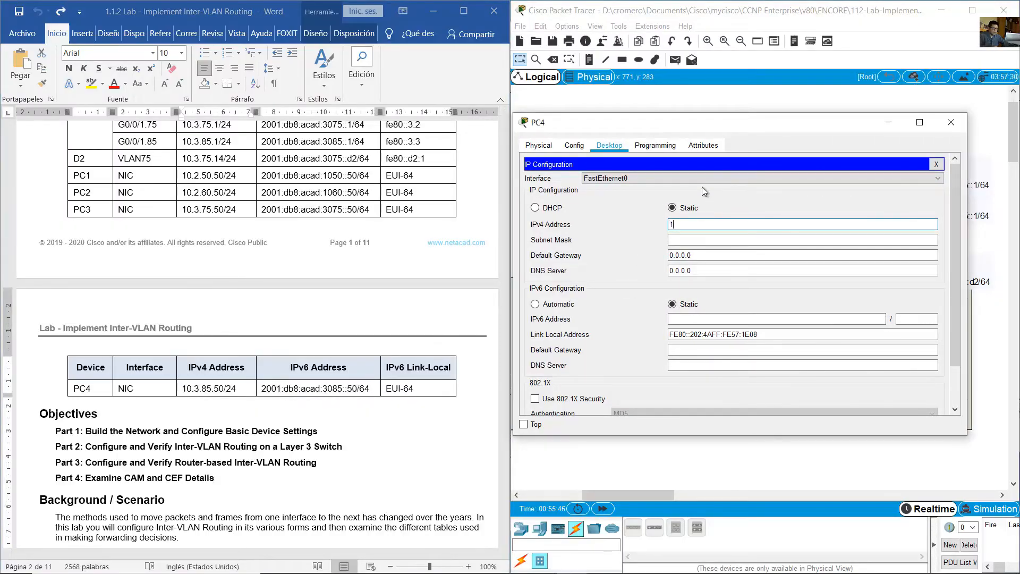
text(0.3.85.50)
key(Tab)
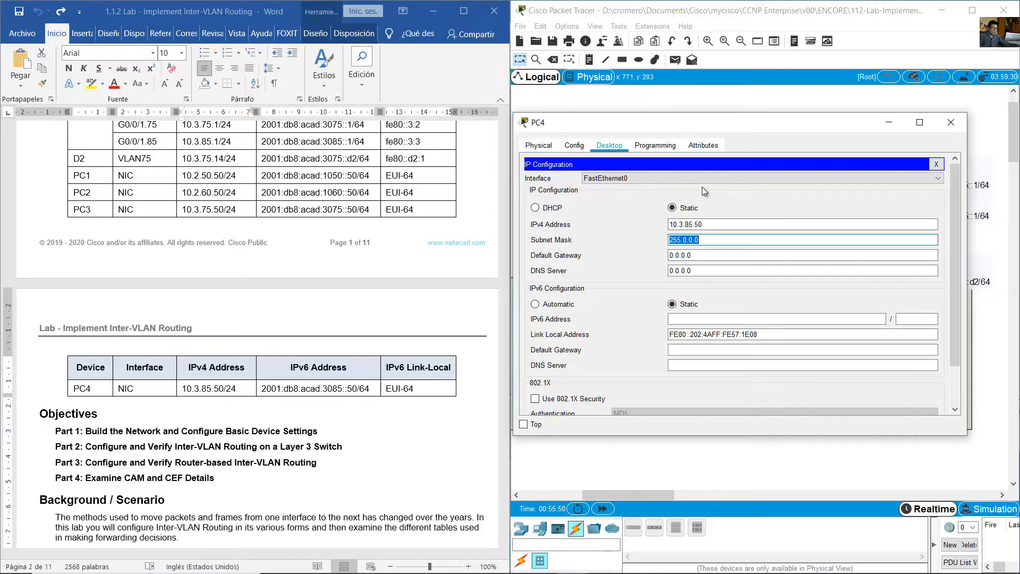
text(255.255.255.0)
key(Tab)
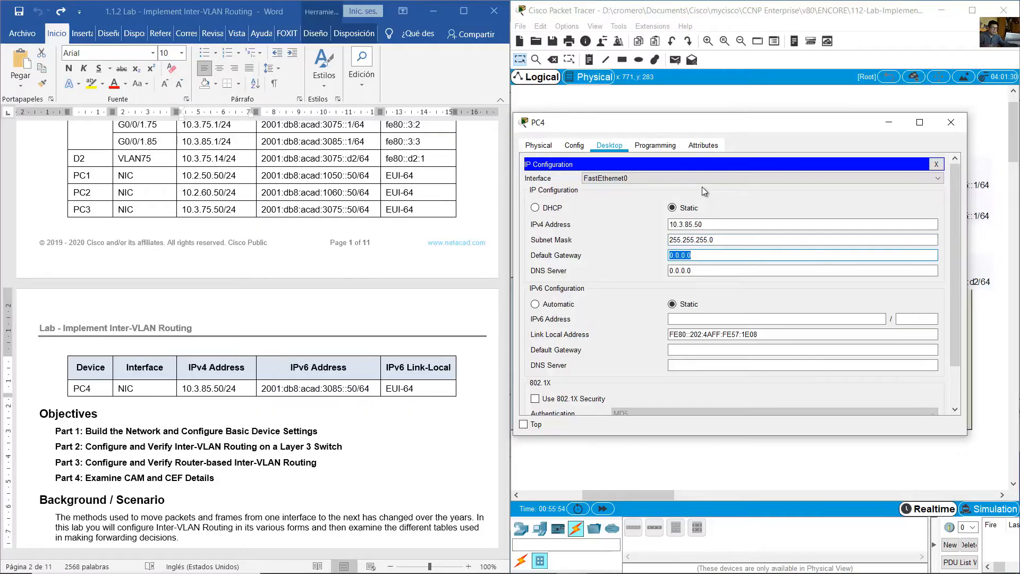
- Set PC4's IPv6 address to 2001:db8:acad:3085::50 with prefix length 64
click(742, 318)
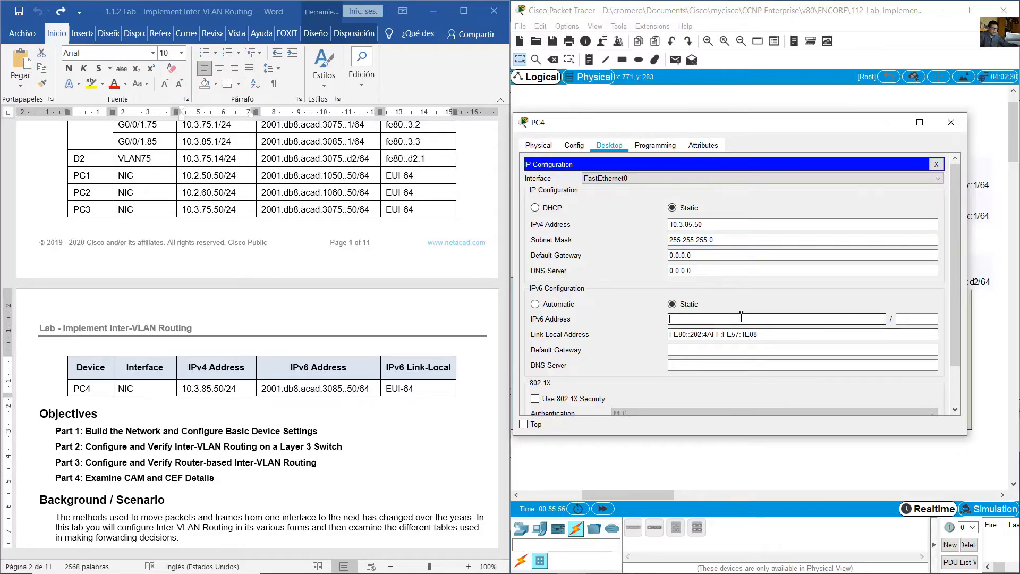
text(2001:db8:acad:3085::1)
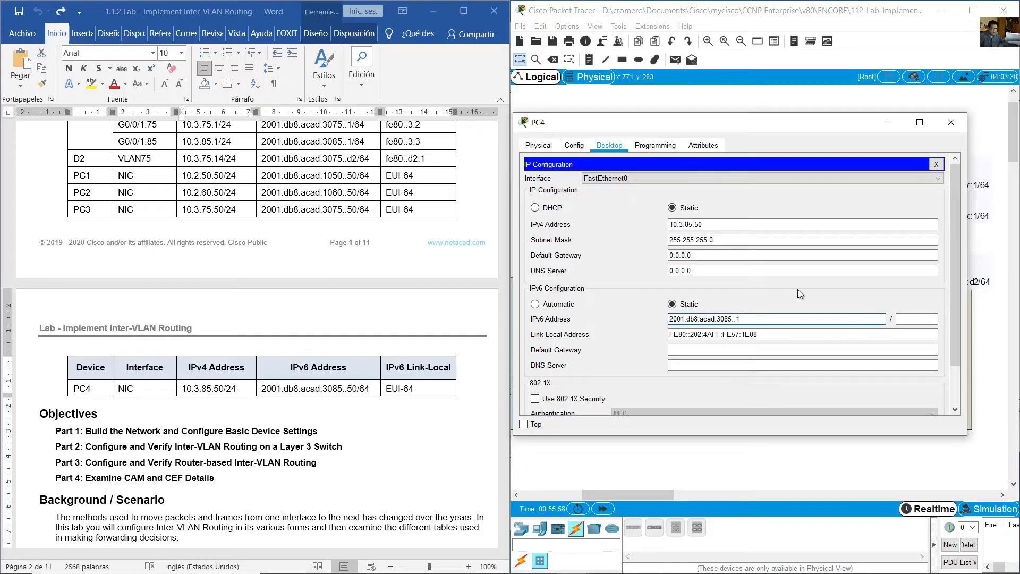
key(Left)
key(Left)
key(Left)
key(Right)
key(Right)
key(Right)
key(Right)
key(BackSpace)
text(50)
key(Tab)
text(64)
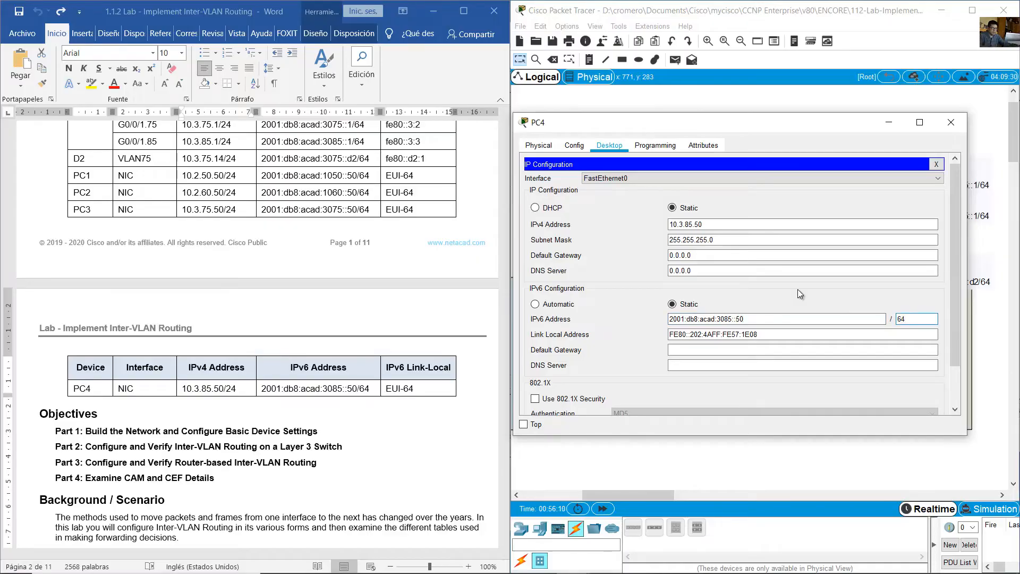
- Find PC4's default gateways in Part 3, Step 2 of the lab guide and set its IPv4 default gateway to 10.3.85.1
click(344, 388)
scroll(408, 432, down, 5)
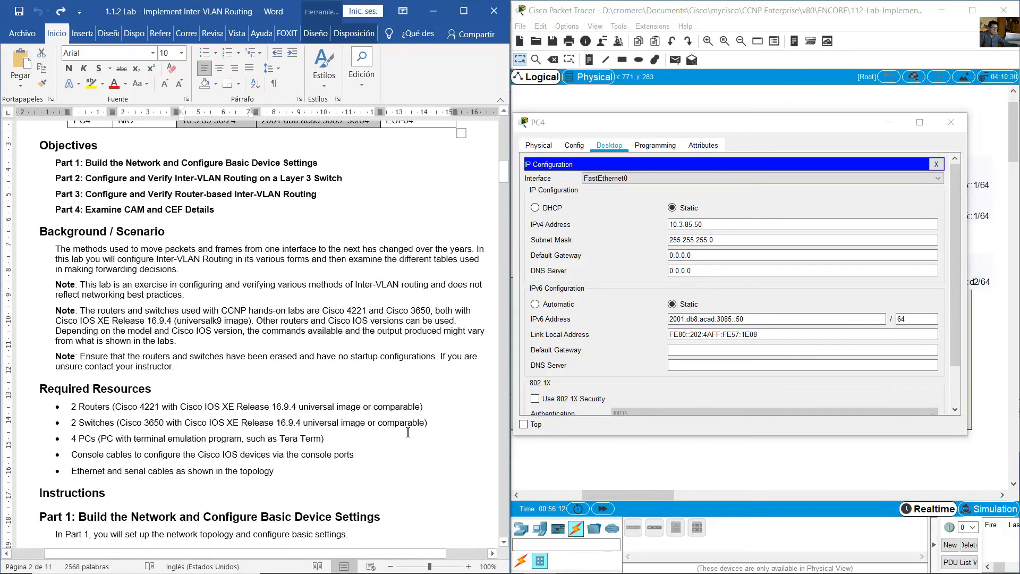
scroll(408, 432, down, 20)
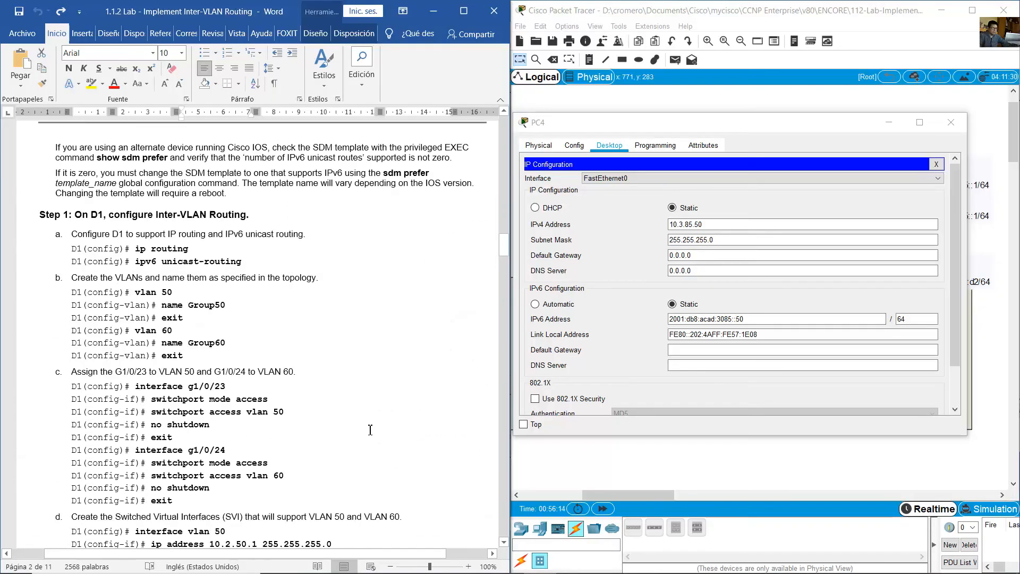
scroll(371, 430, down, 20)
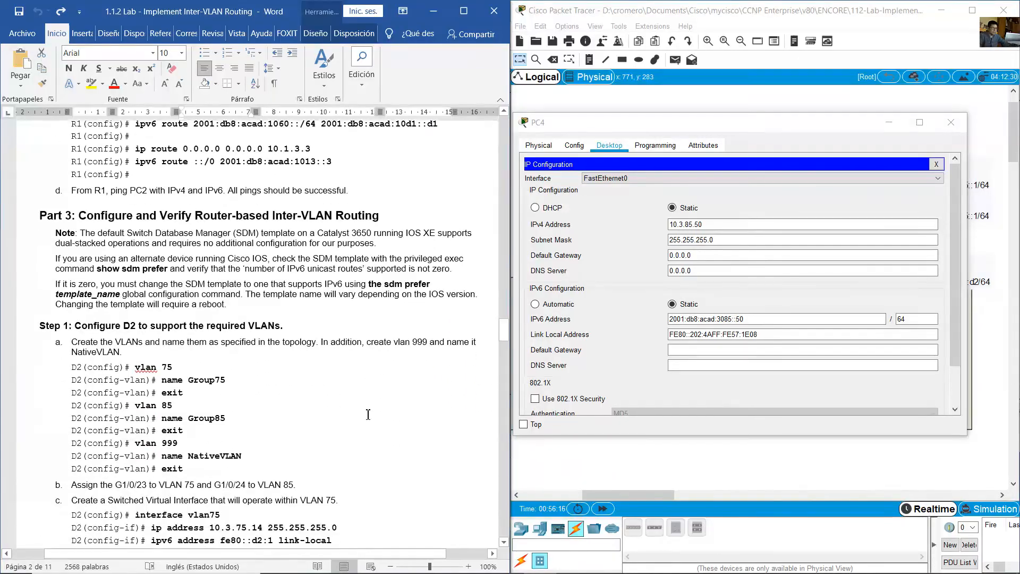
scroll(369, 414, down, 20)
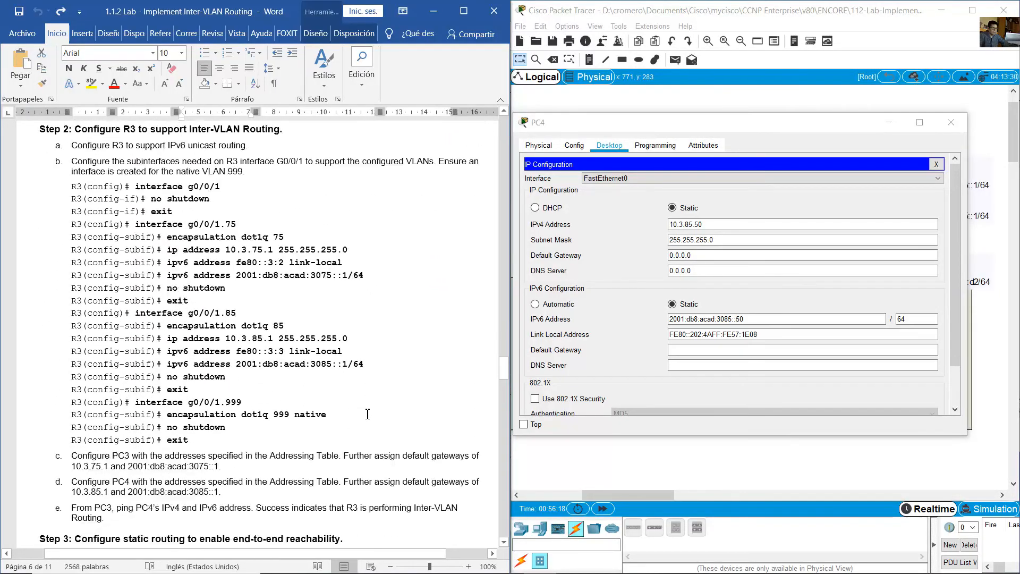
scroll(367, 414, down, 8)
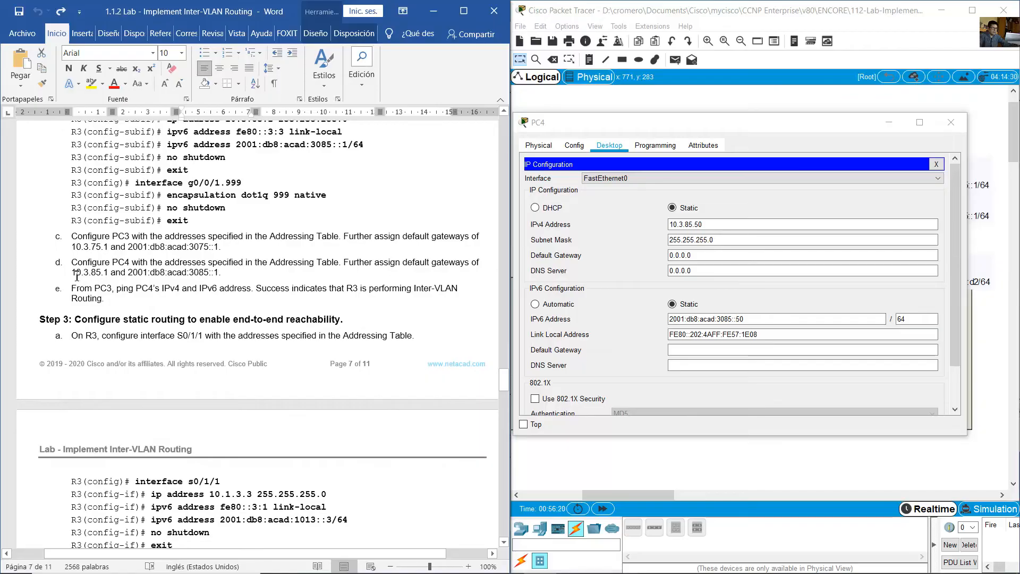
drag(77, 277, 110, 274)
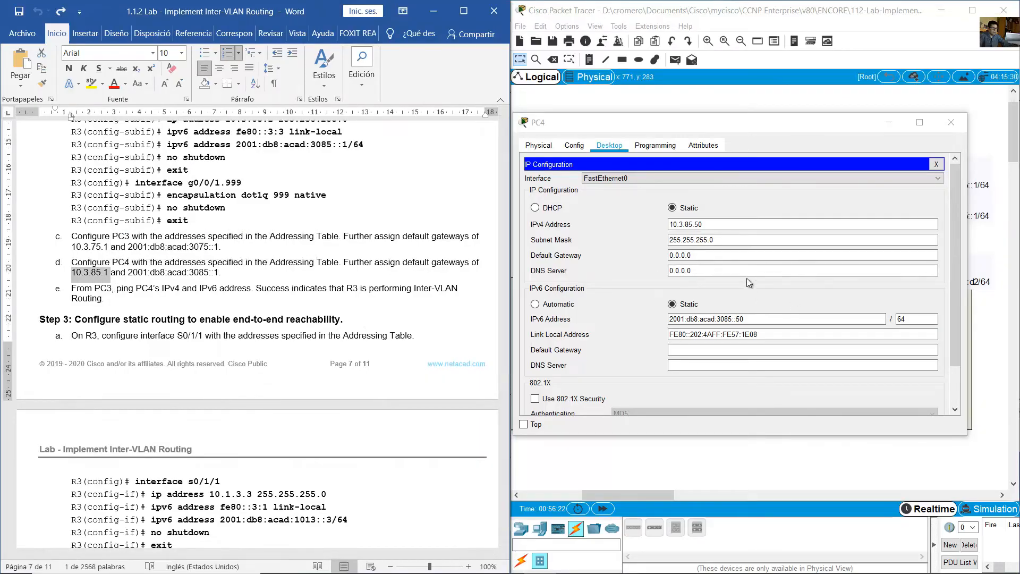
drag(713, 255, 604, 251)
text(10.3)
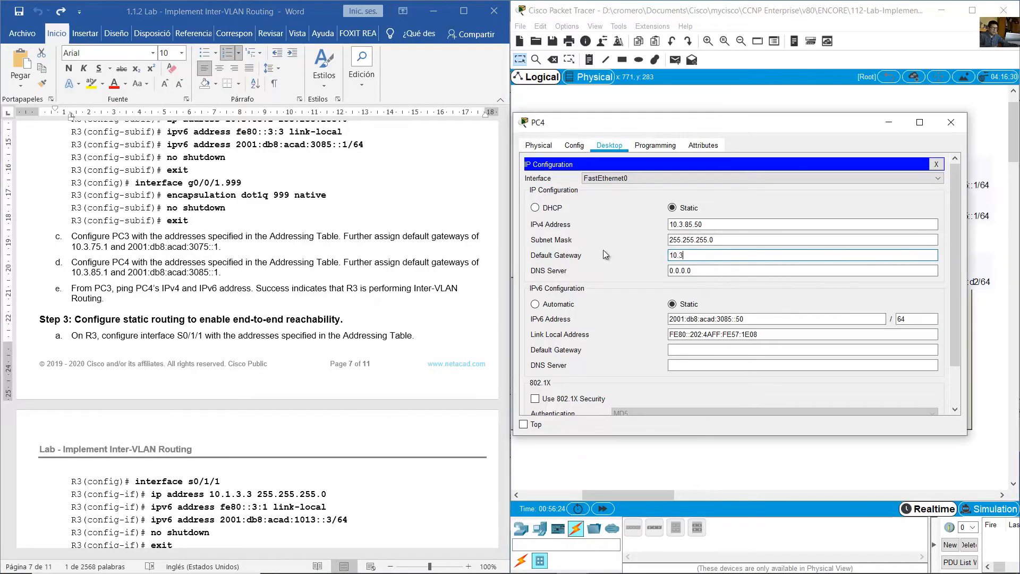
text(.85.1)
- Set PC4's IPv6 default gateway to 2001:db8:acad:3085::1 as given in the lab guide, and close PC4
click(141, 282)
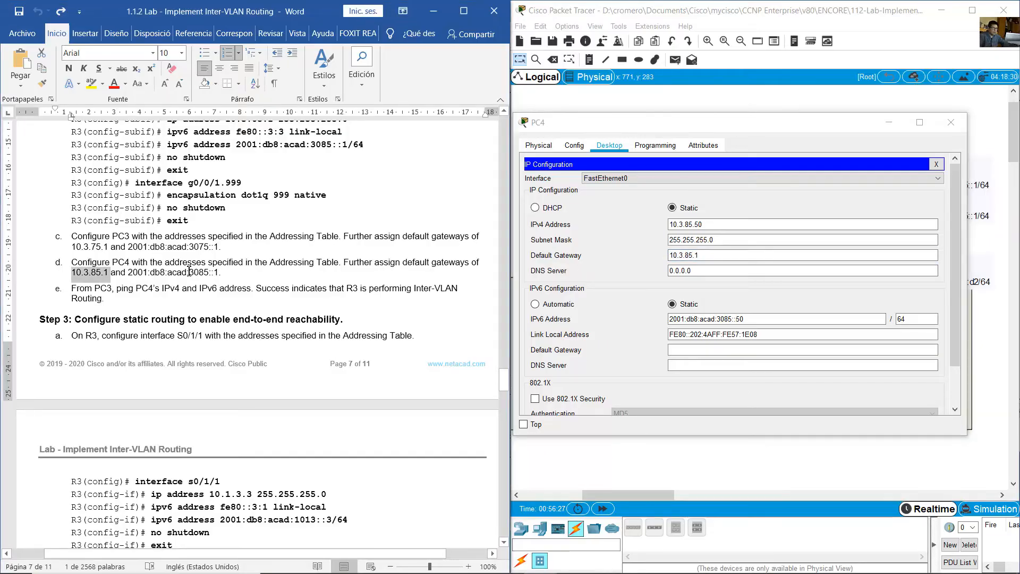
drag(189, 272, 227, 272)
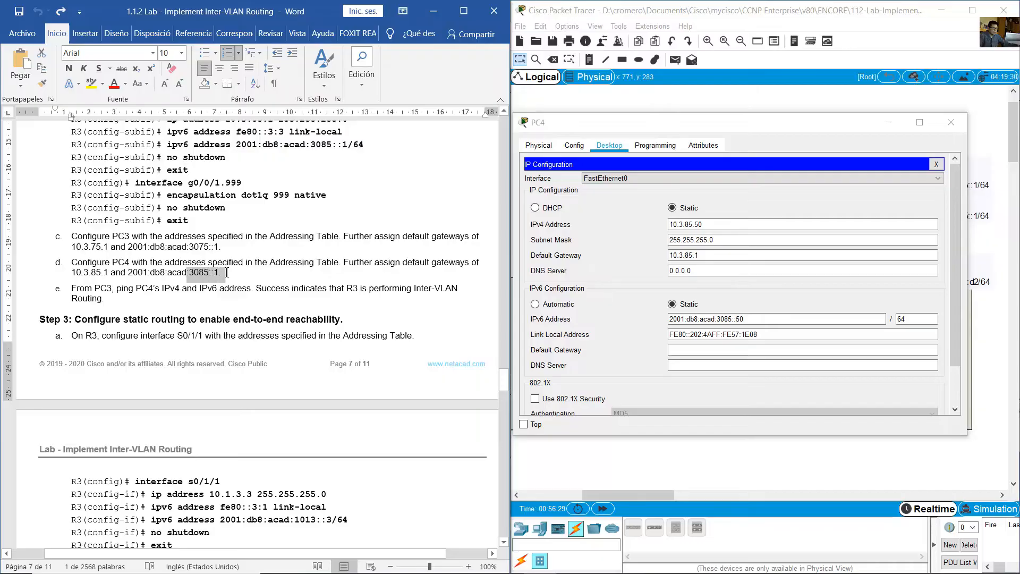
click(789, 351)
text(2001:db8:acad:3085::1)
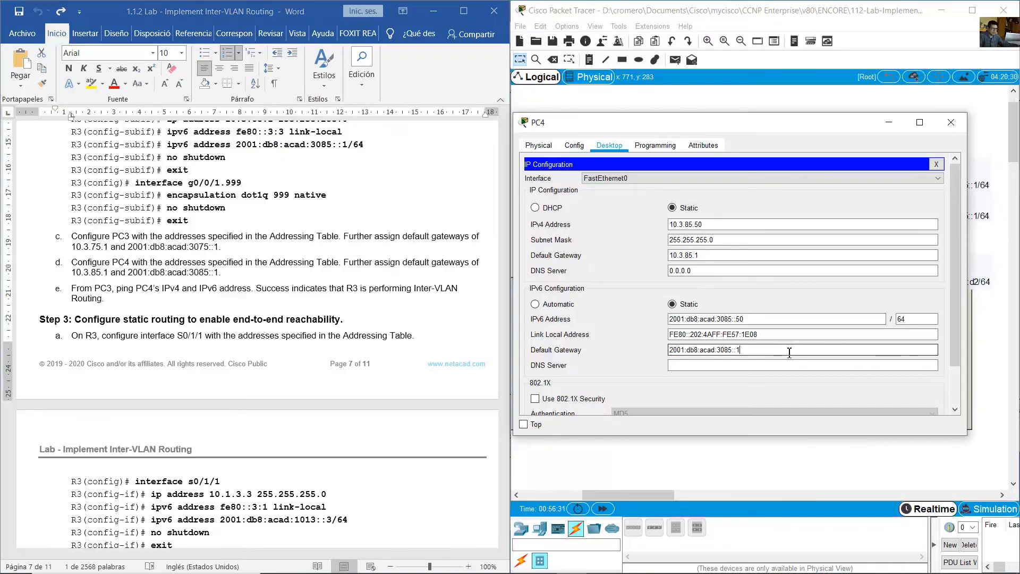
key(Left)
key(Left)
click(951, 122)
- Review PC3's IPv4 and IPv6 addresses and default gateways in its IP configuration, and close PC3
click(814, 360)
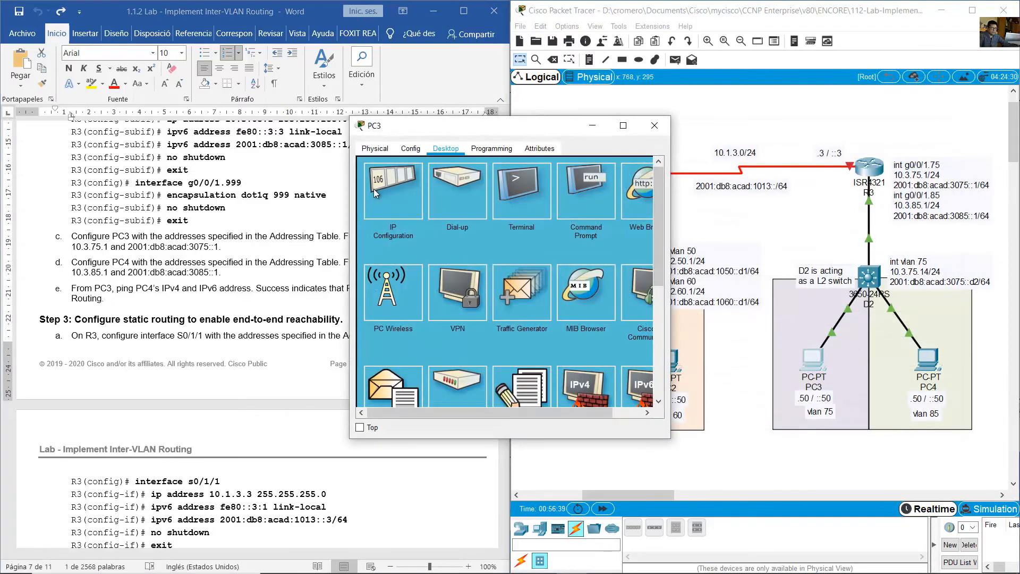
click(378, 194)
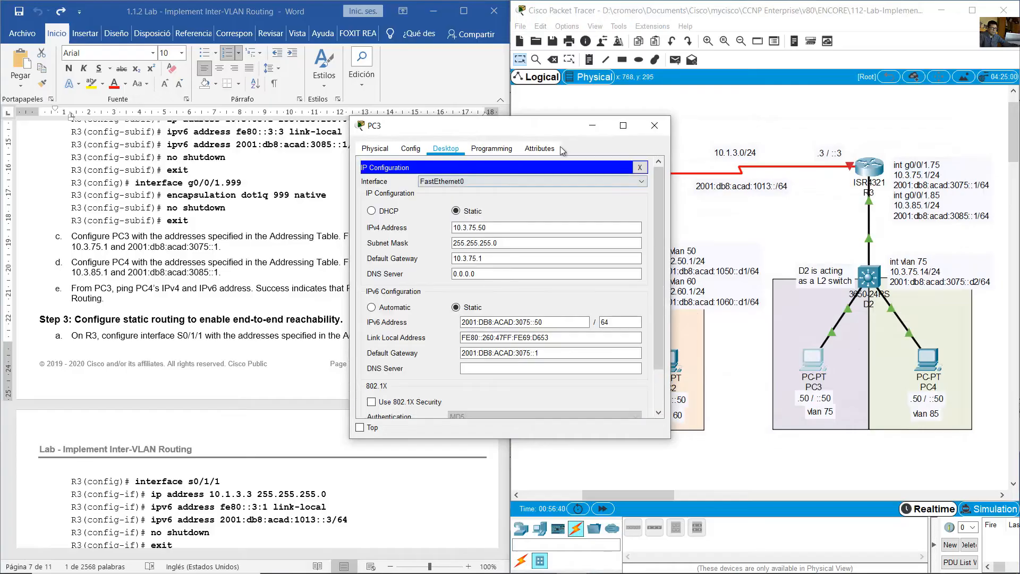
click(655, 128)
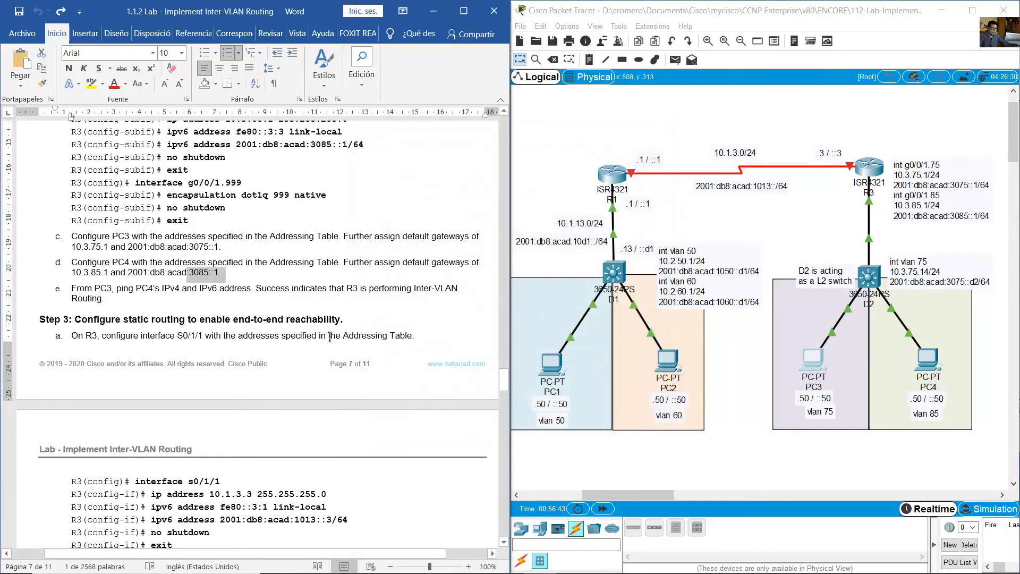
- Highlight the lab guide's instruction to ping PC4 from PC3, and open PC3's command prompt beside the topology
scroll(281, 313, down, 1)
drag(71, 256, 241, 262)
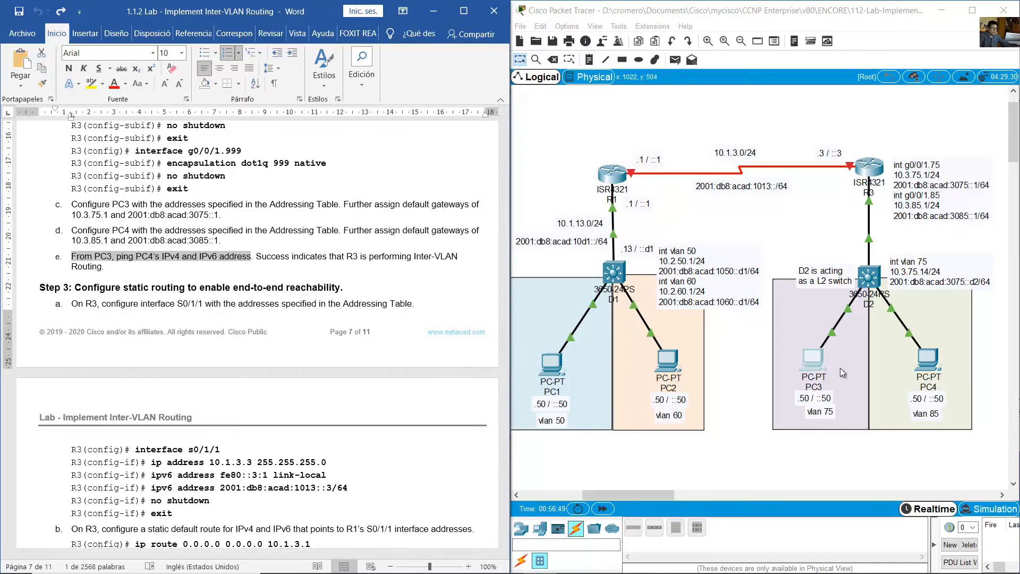
click(818, 361)
drag(542, 132, 265, 134)
click(318, 203)
drag(394, 205, 492, 205)
- Ping PC4's IPv4 address 10.3.85.50 from PC3, with PC4's IP configuration open for reference and PC3's window enlarged
text(ping)
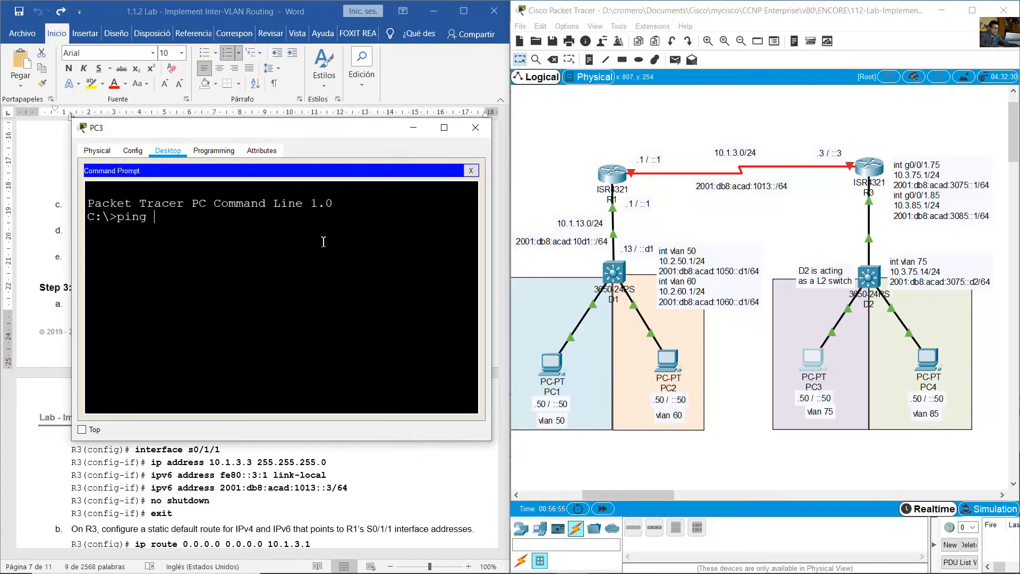
click(935, 357)
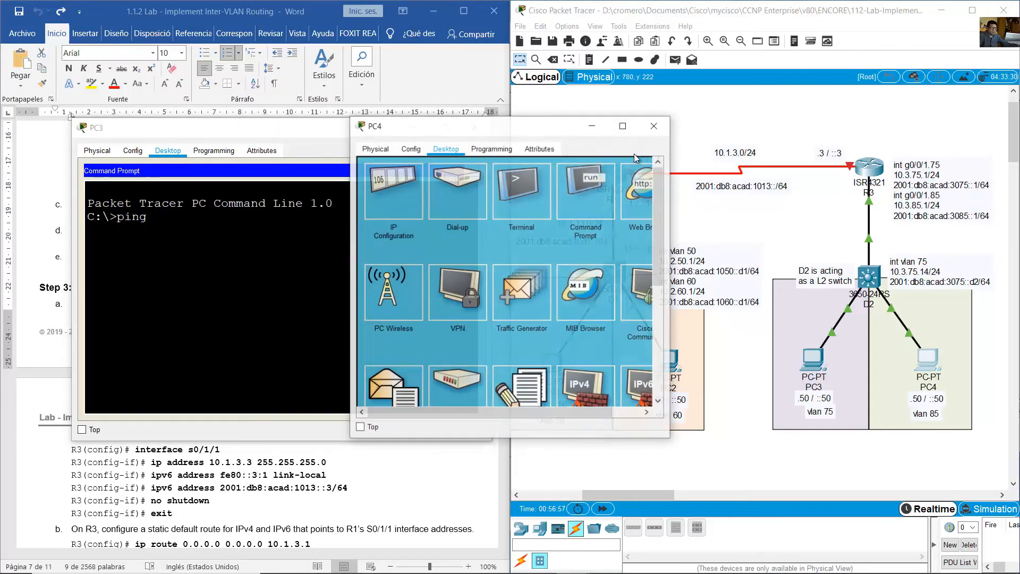
drag(544, 130, 783, 123)
click(628, 184)
click(373, 203)
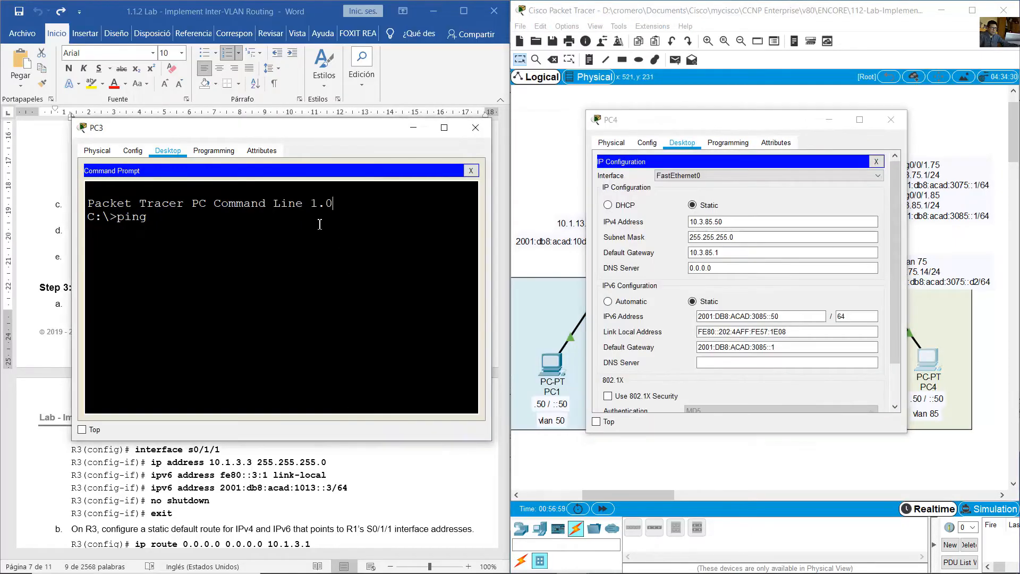
text(10.3.85.50)
key(Return)
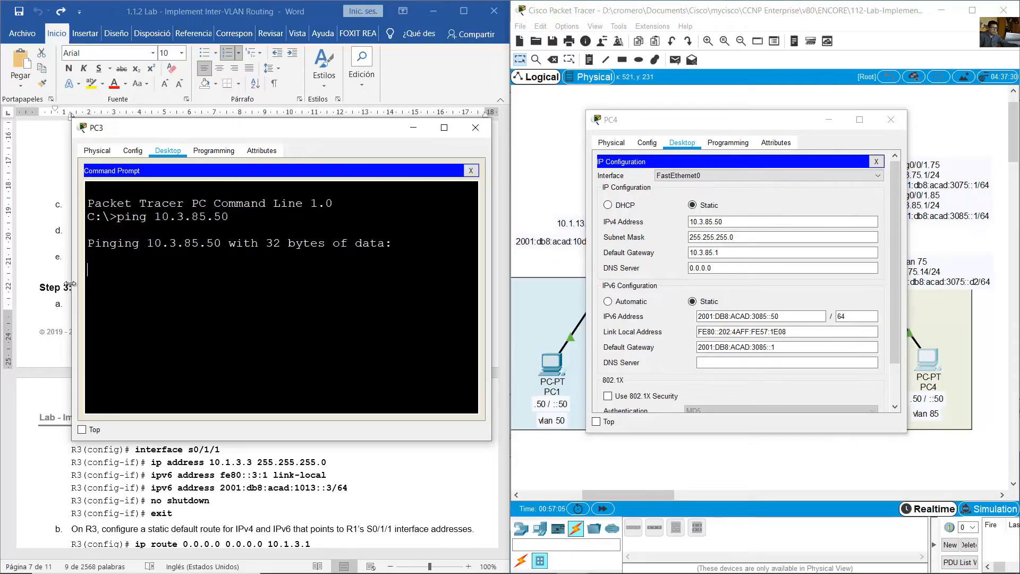
drag(72, 284, 3, 278)
drag(269, 136, 290, 131)
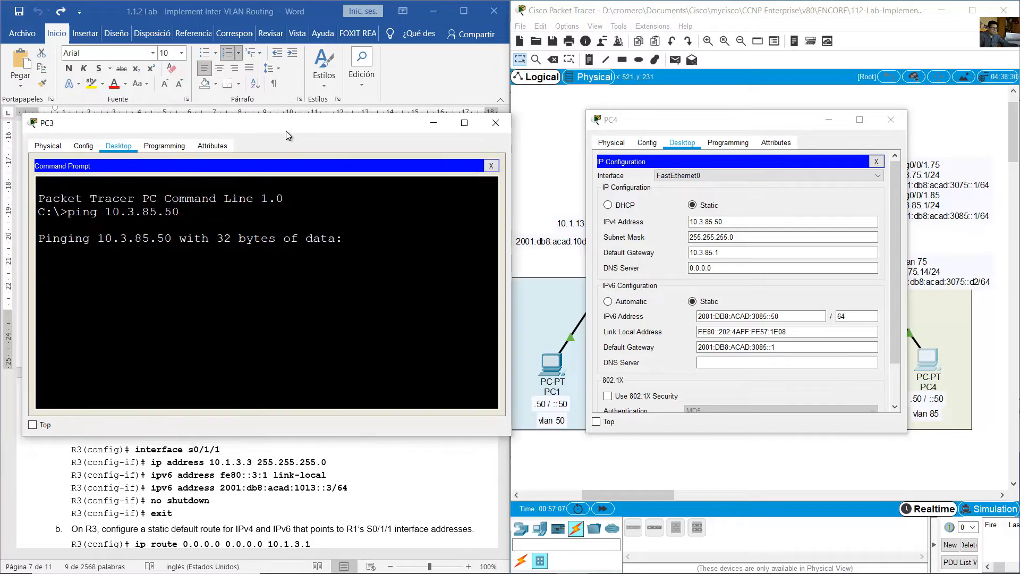
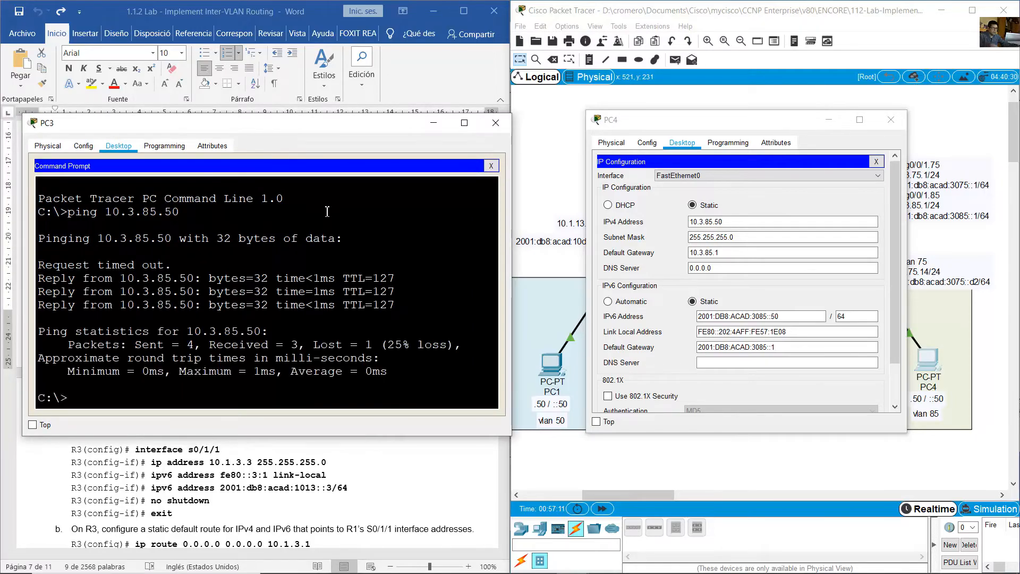
- Ping PC4's IPv6 address 2001:db8:acad:3085::50 from PC3's command prompt and highlight the replies
text(ping)
right_click(209, 390)
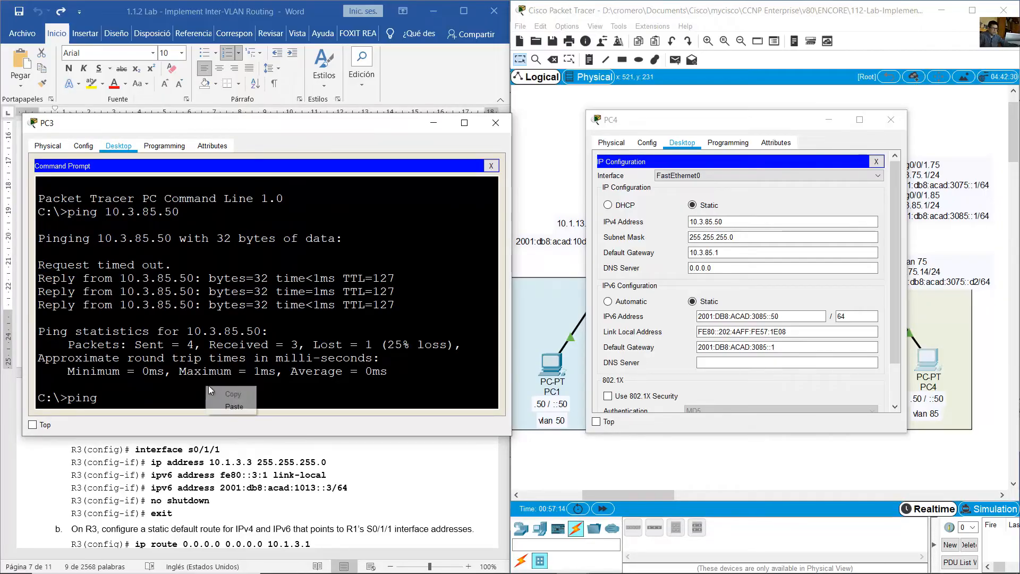
click(234, 407)
key(Left)
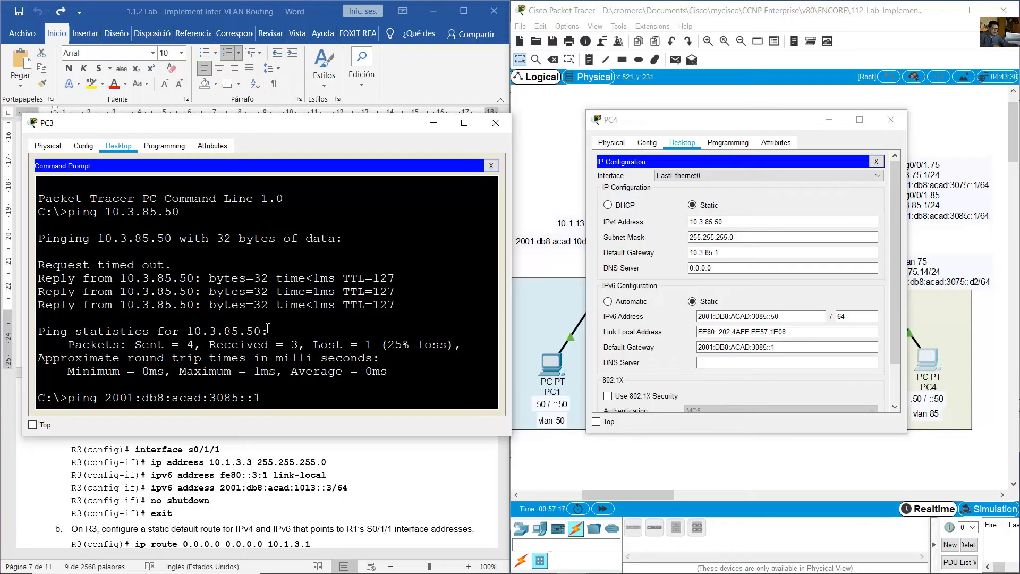
key(Right)
key(Right)
key(Right)
key(Delete)
text(50)
key(Return)
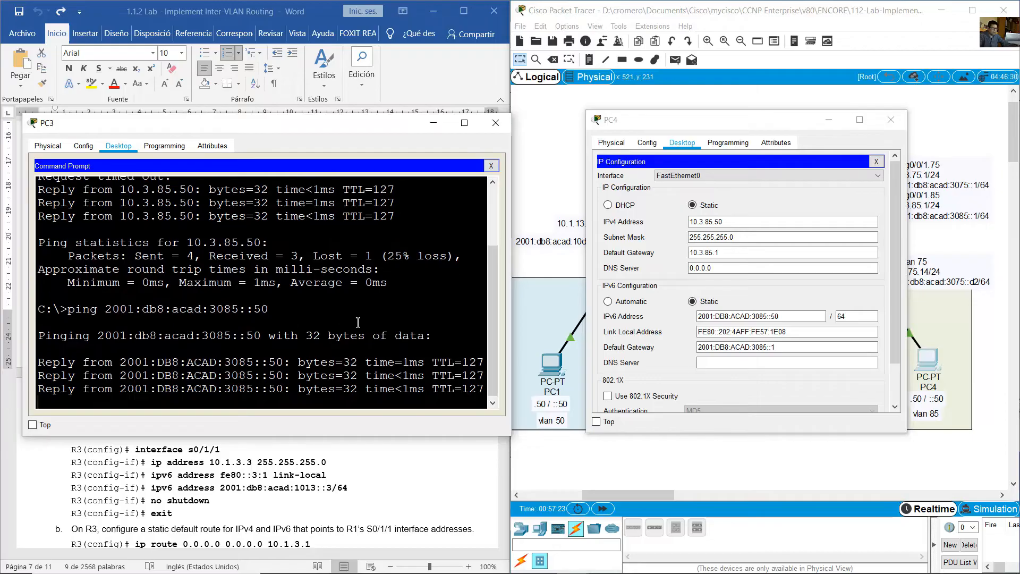
drag(254, 256, 272, 335)
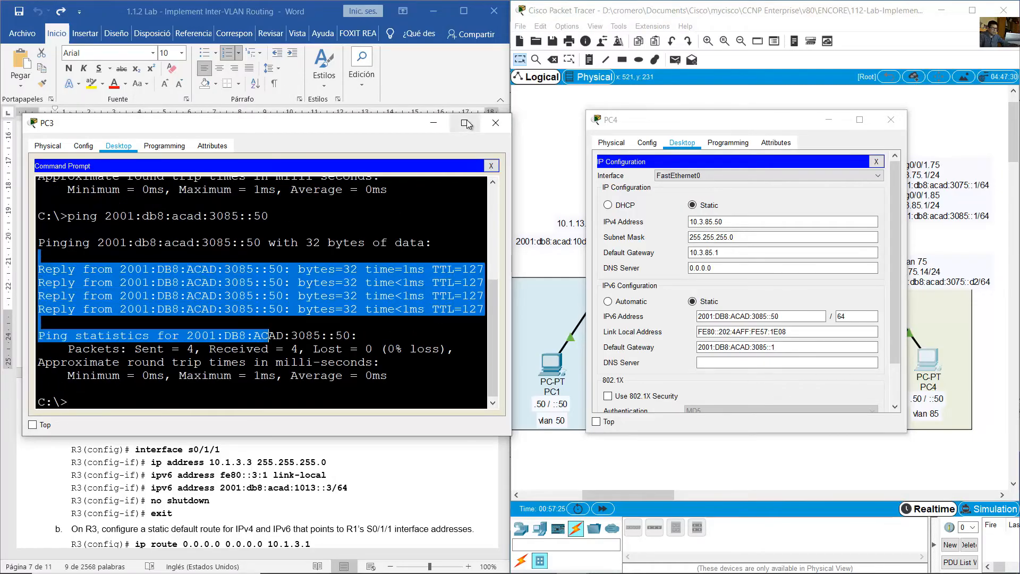
- Minimize PC3 and PC4, and highlight the lab guide's Step 3 heading and its instruction to configure S0/1/1 on R3
click(435, 122)
click(427, 82)
scroll(289, 296, down, 1)
scroll(288, 296, down, 3)
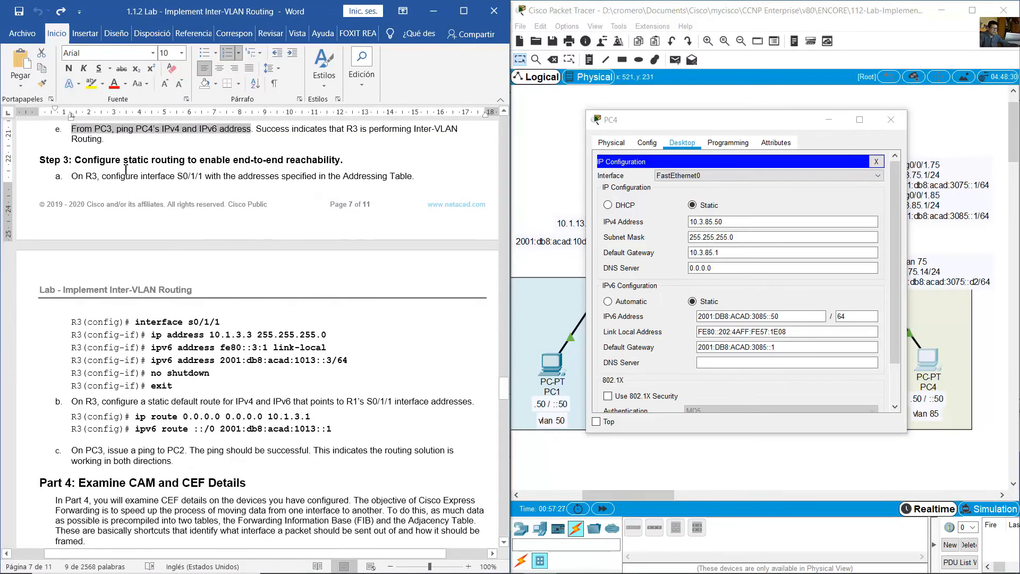
drag(75, 160, 327, 163)
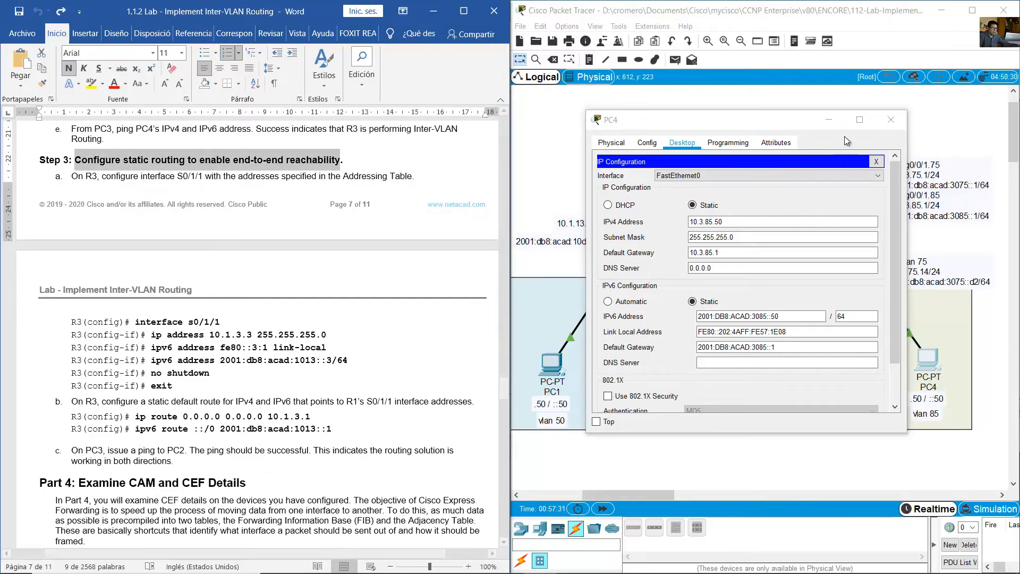
click(829, 119)
drag(85, 176, 413, 179)
click(811, 129)
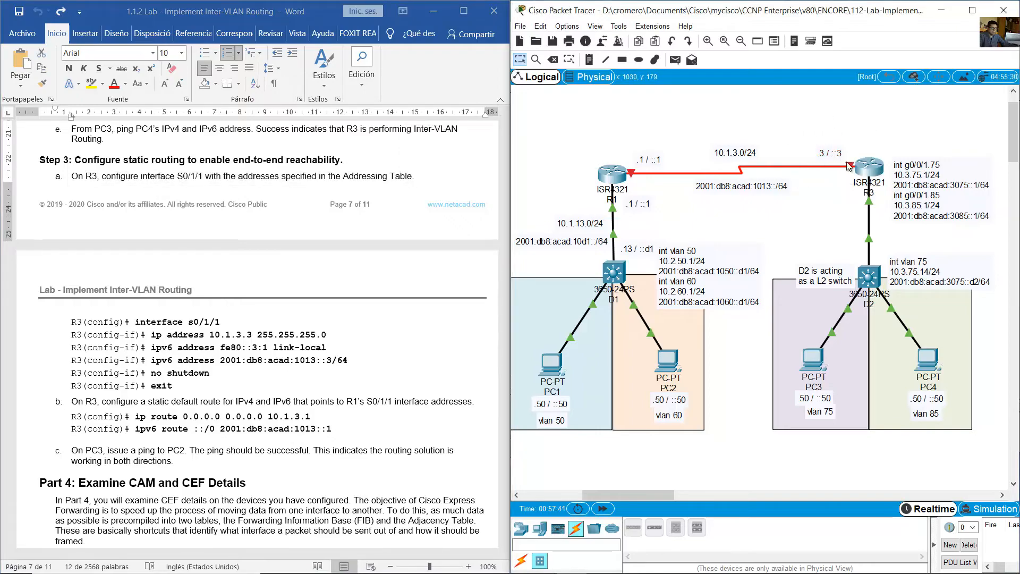
- Open R3's CLI from the topology, leave the current interface mode and enter configuration of interface s0/1/1
mouse_move(849, 167)
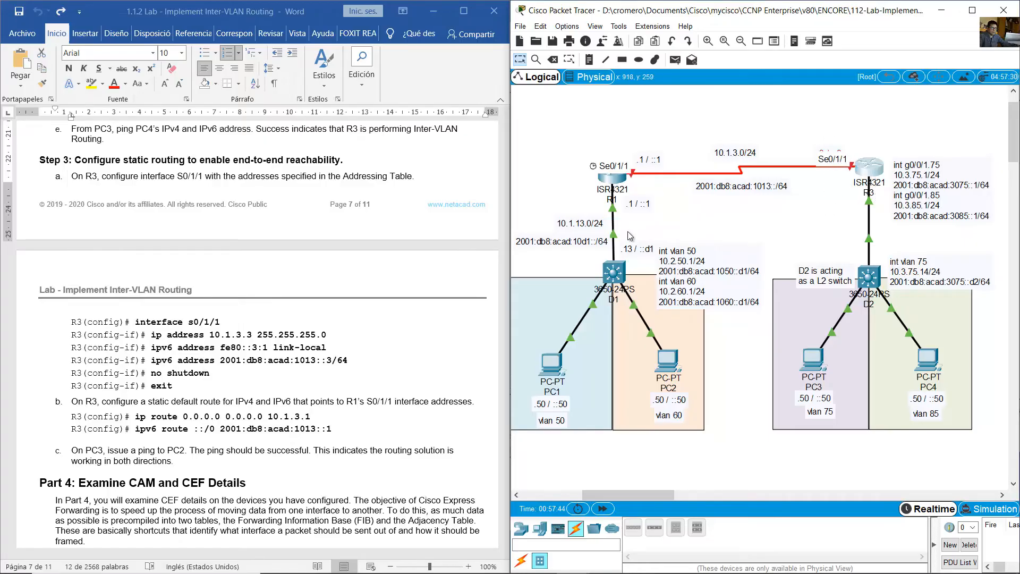
click(242, 334)
scroll(245, 332, down, 5)
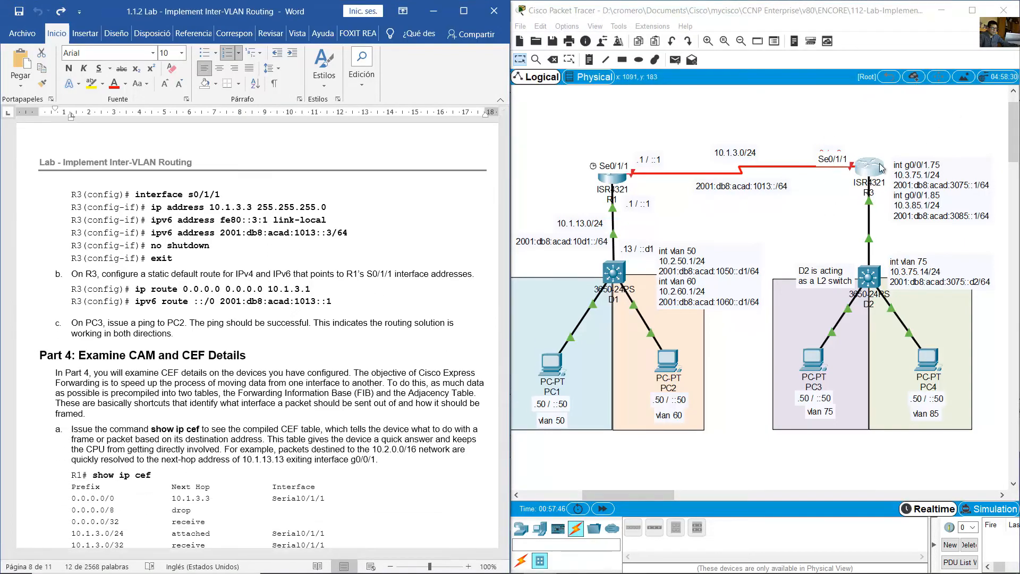
click(881, 168)
text(exit)
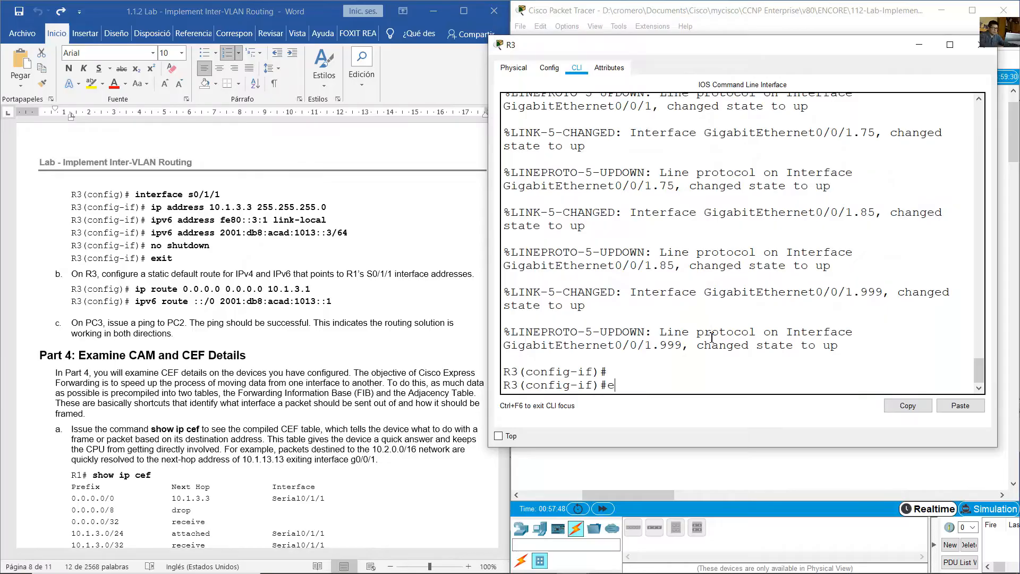
key(Return)
text(int)
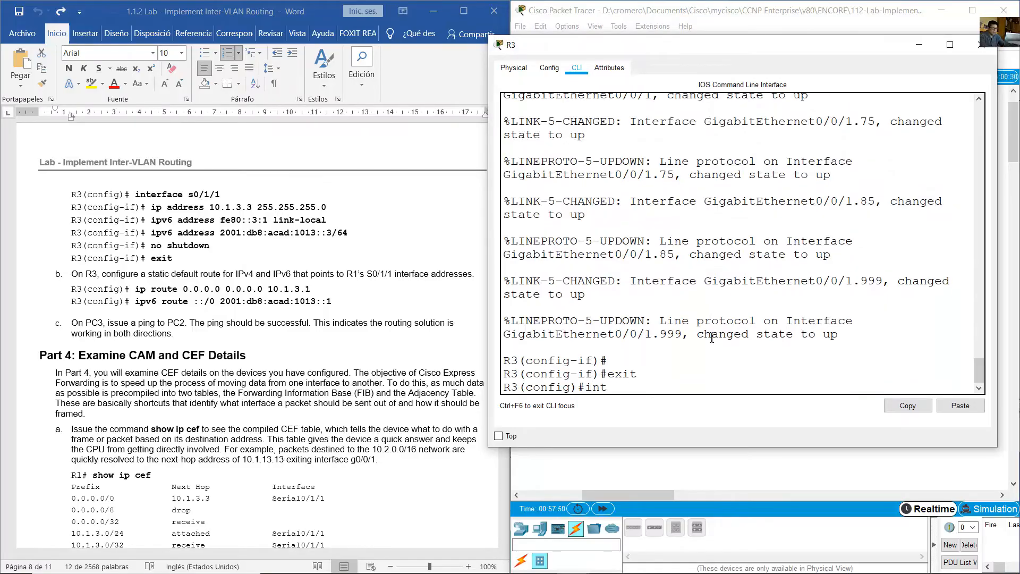
text( s0/1/1)
key(Return)
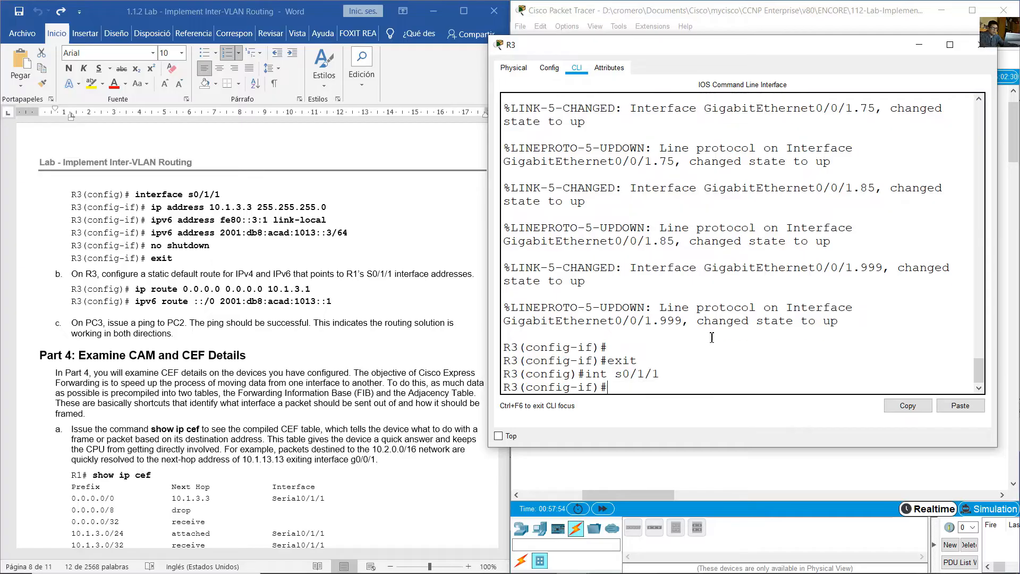
- Assign IPv4 address 10.1.3.3 with mask 255.255.255.0 to R3's interface s0/1/1
text(ip address 10.1.3.3 255.255.255.)
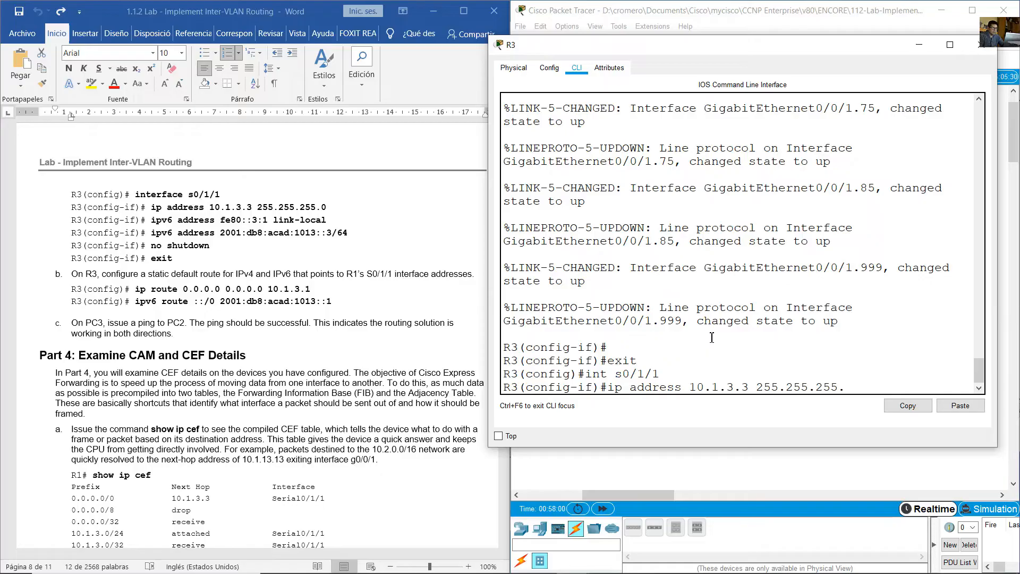
text(0)
key(Return)
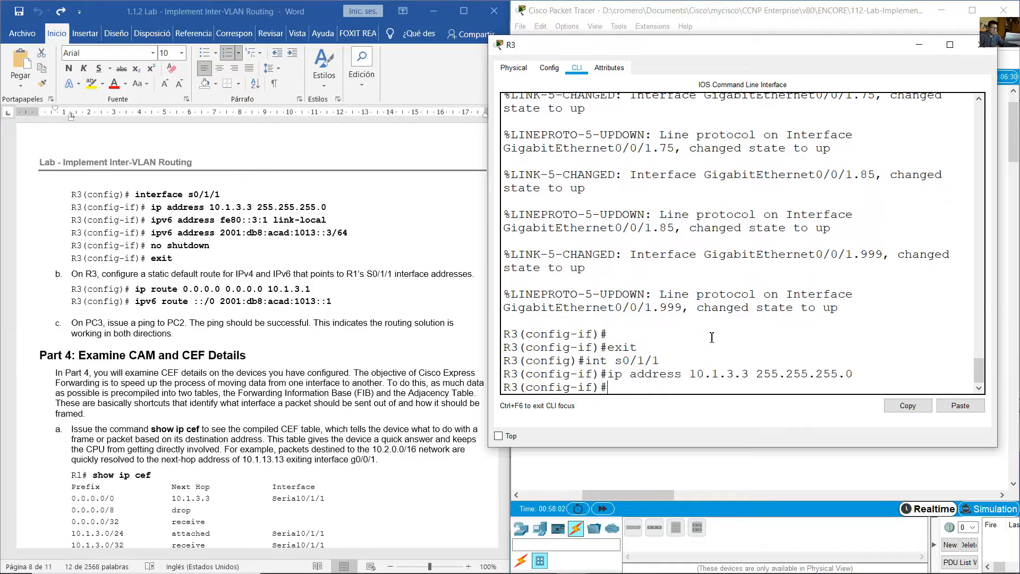
- Assign the IPv6 link-local address fe80::3:1 to R3's interface s0/1/1
text(ipv6 address fe)
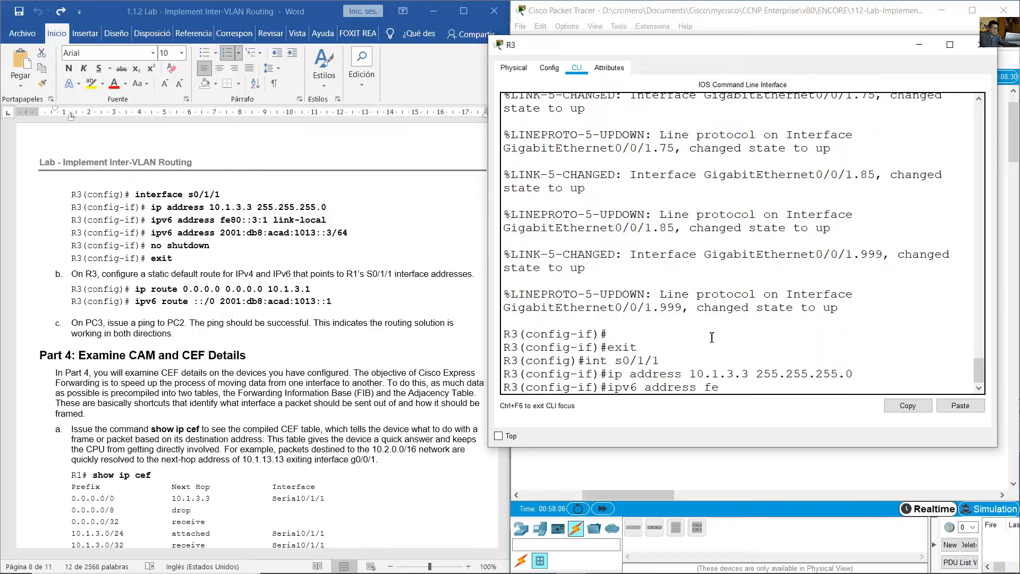
text(80::3:1 link-local)
key(Return)
- Assign the IPv6 address 2001:db8:acad:1013::3/64 to R3's interface s0/1/1
key(Up)
key(BackSpace)
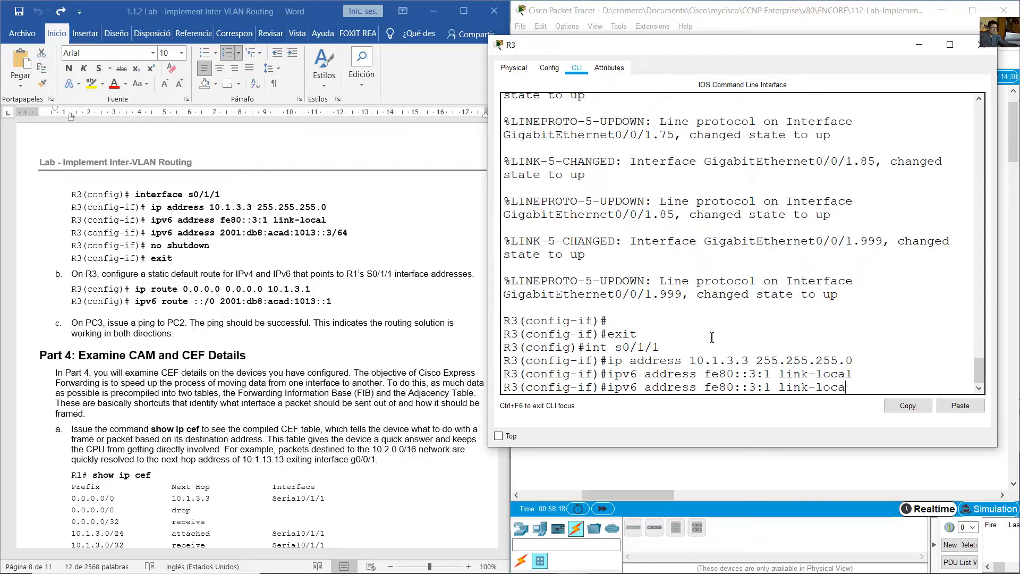
key(BackSpace)
key(BackSpace)
key(BackSpace)
key(BackSpace)
key(BackSpace)
key(BackSpace)
key(BackSpace)
key(BackSpace)
key(BackSpace)
key(BackSpace)
key(BackSpace)
key(BackSpace)
key(BackSpace)
key(BackSpace)
key(BackSpace)
key(BackSpace)
key(BackSpace)
key(BackSpace)
key(BackSpace)
text(2001:db8:acad)
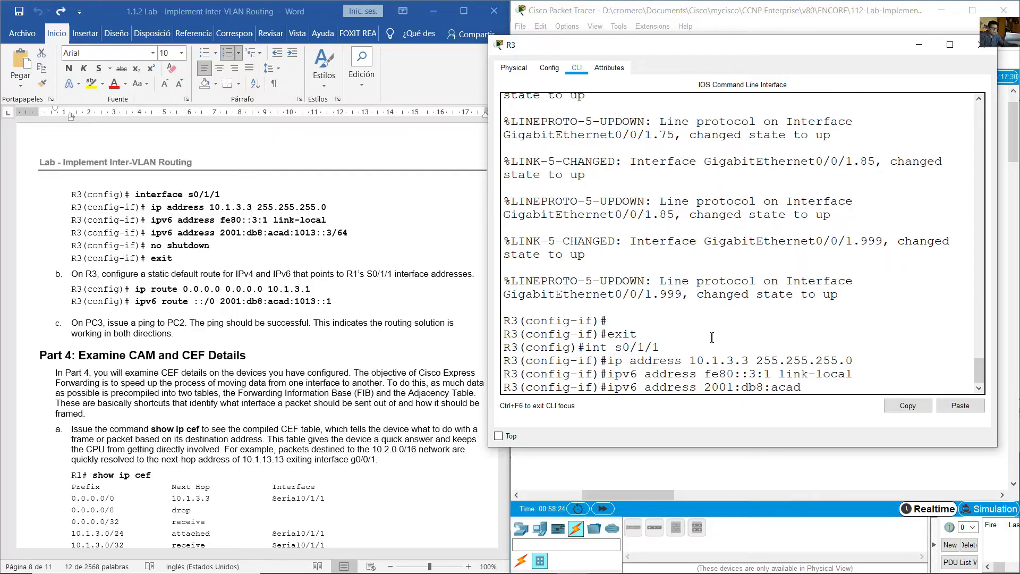
text(:1013::3/64)
key(Return)
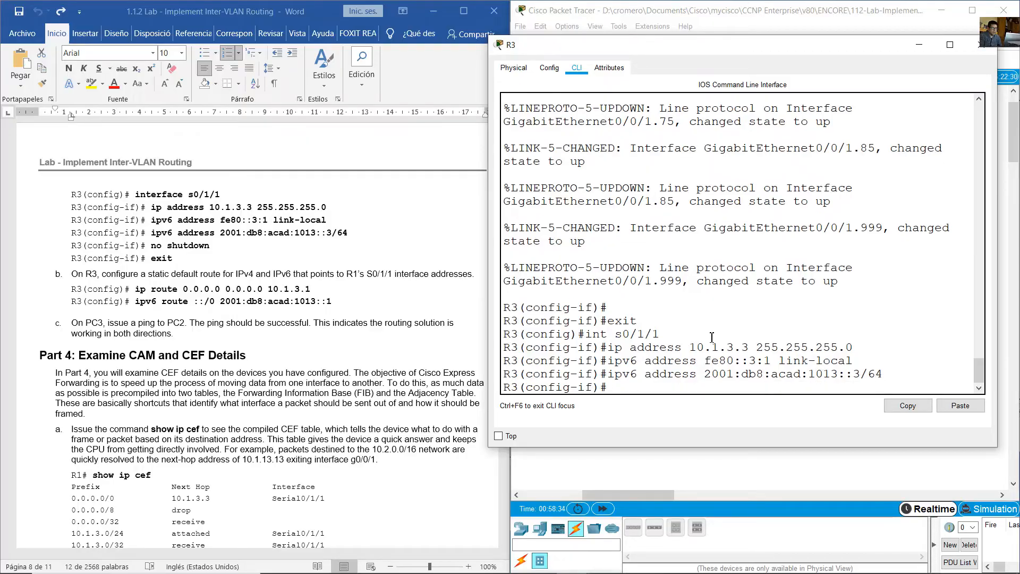
- Enable R3's interface s0/1/1 with no shutdown and check the serial link between R1 and R3 in the topology
text(no shutdown)
key(Return)
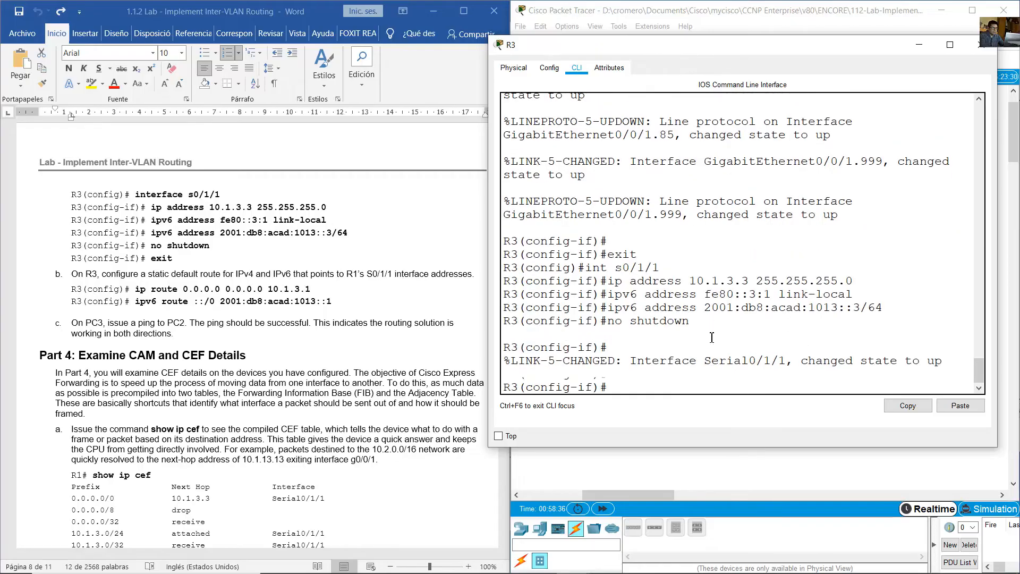
key(Return)
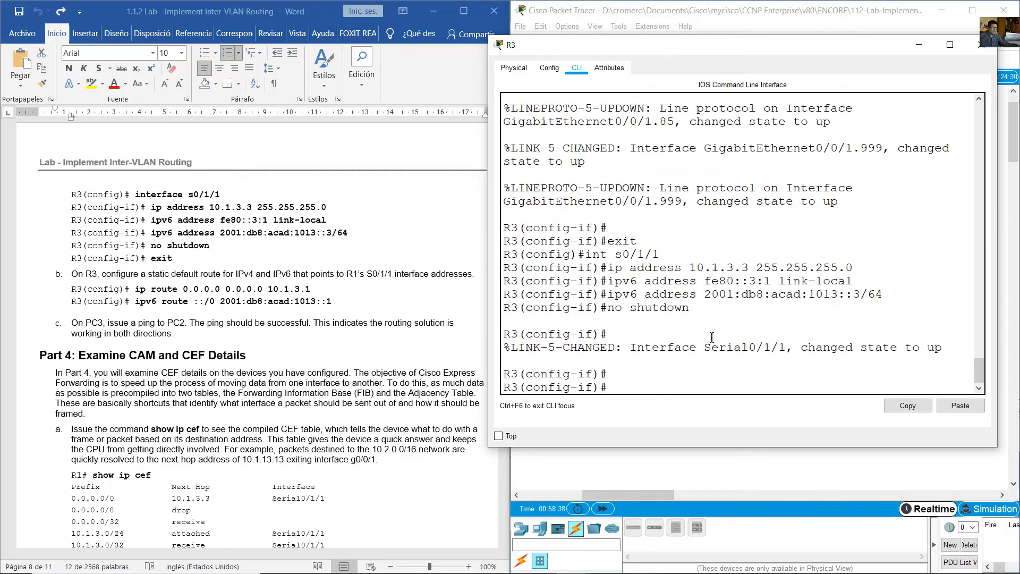
click(756, 24)
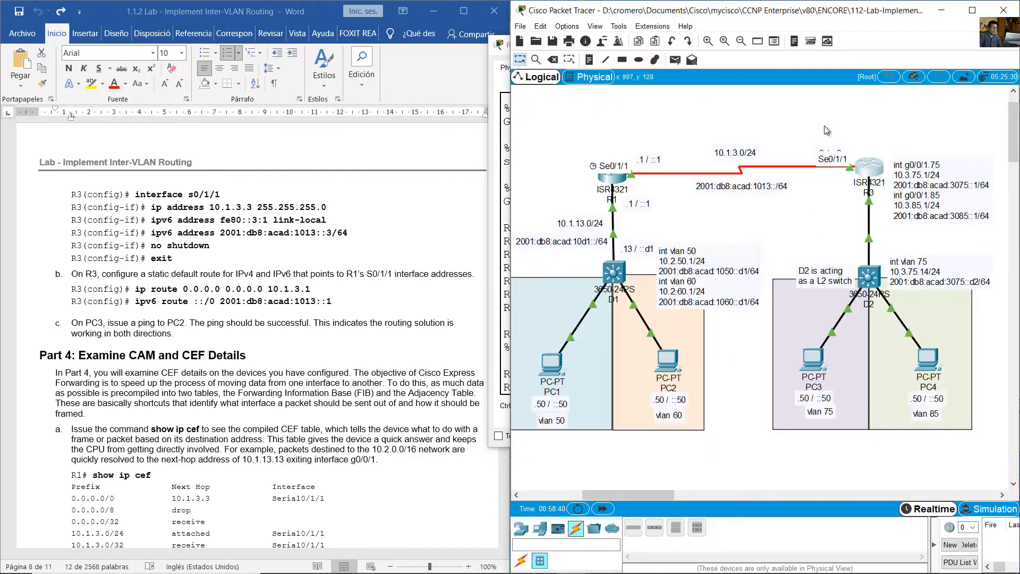
drag(844, 126, 639, 202)
- Configure R3's IPv4 static default route 0.0.0.0 0.0.0.0 via 10.1.3.1, following the commands highlighted in the lab guide
click(296, 264)
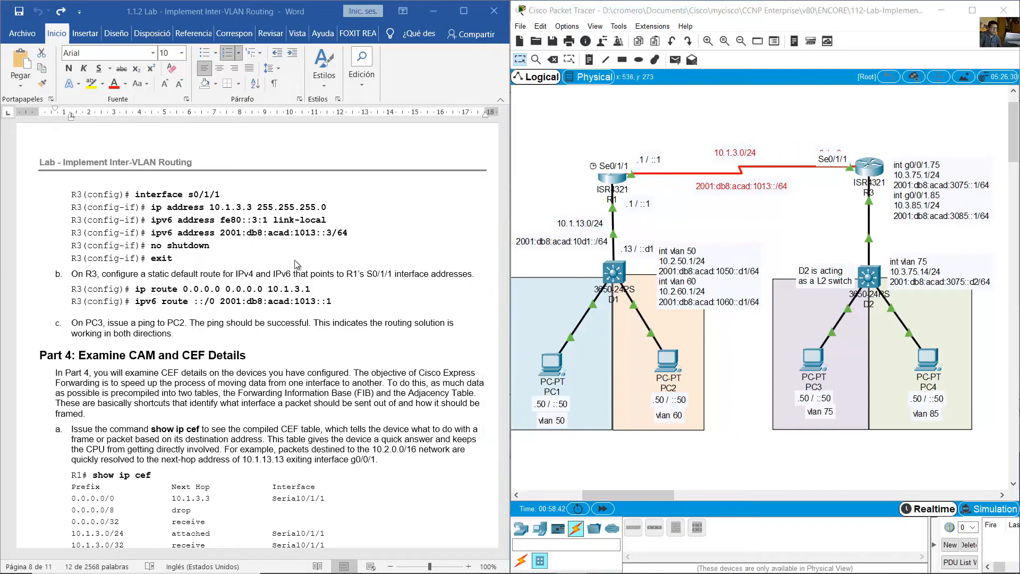
drag(136, 290, 334, 317)
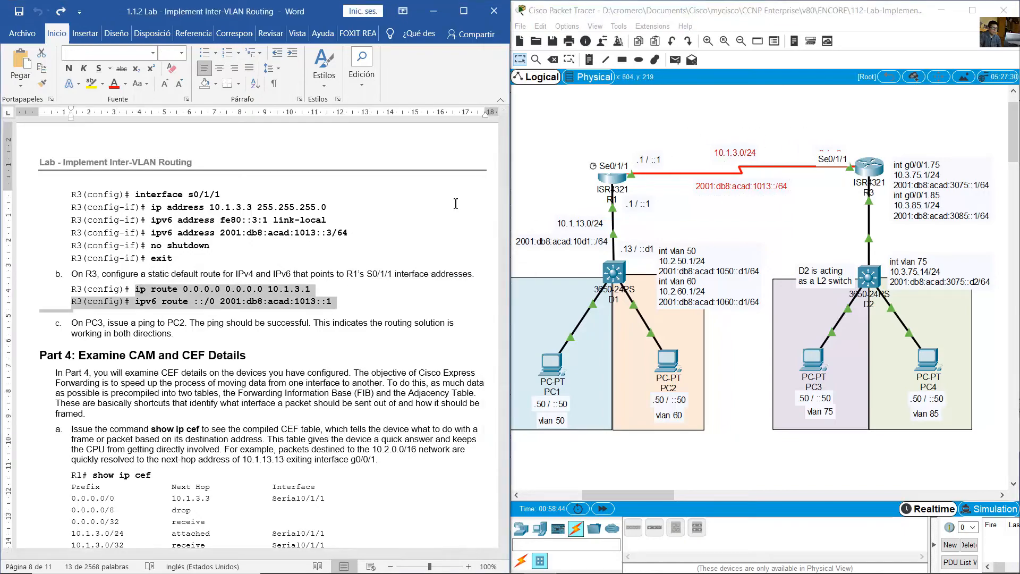
click(870, 169)
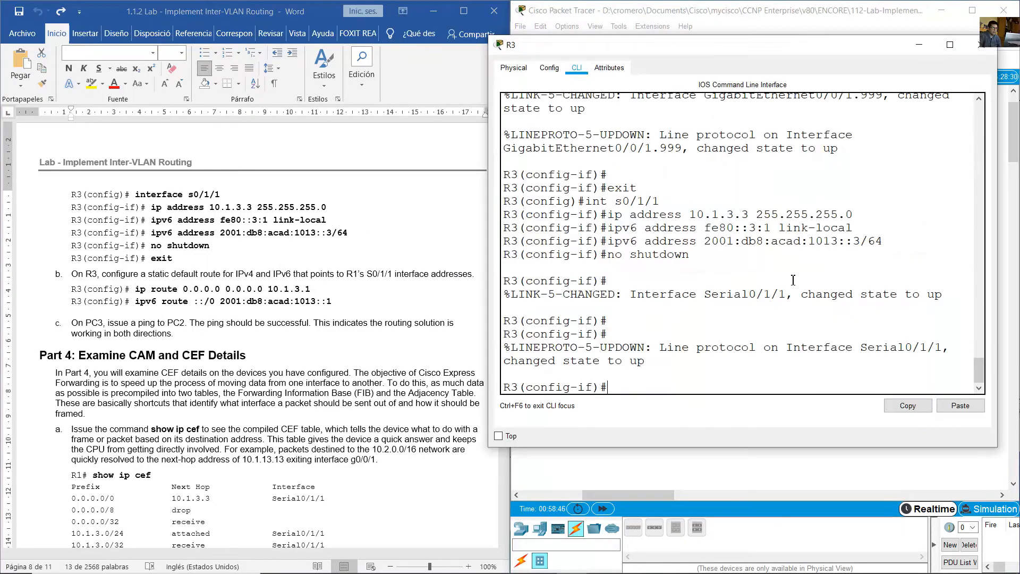
text(exit)
key(Return)
text(ip)
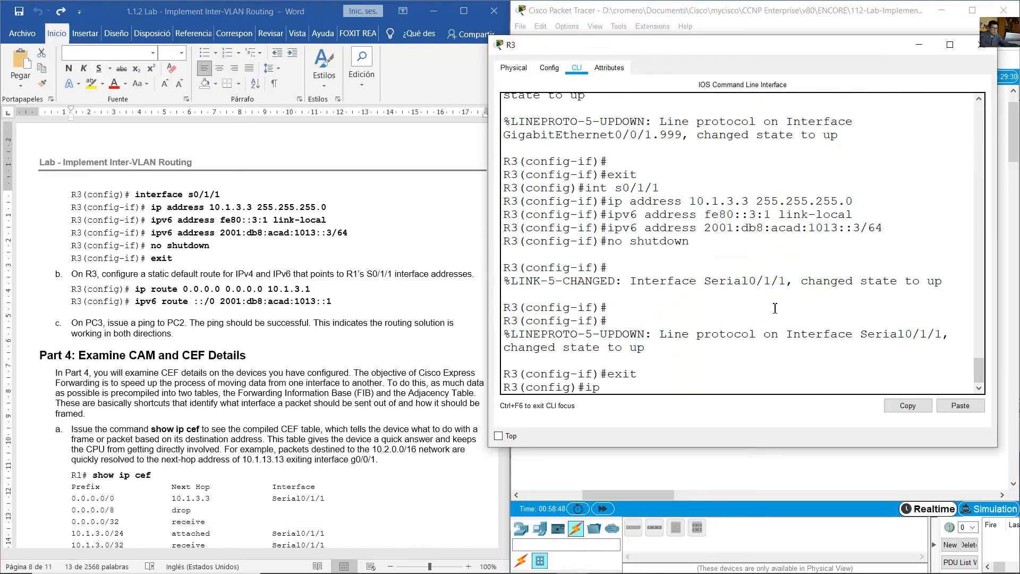
text( route 0.0.0.0 0.0.0.0 10.1.3.1)
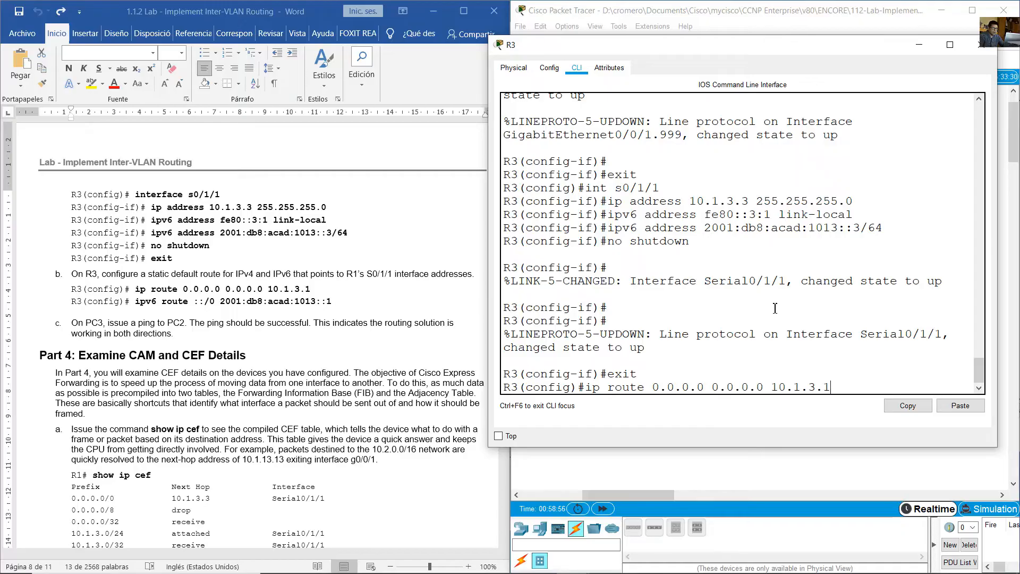
key(Return)
- Configure R3's IPv6 static default route ::/0 via 2001:db8:acad:1013::1
text(ipv6)
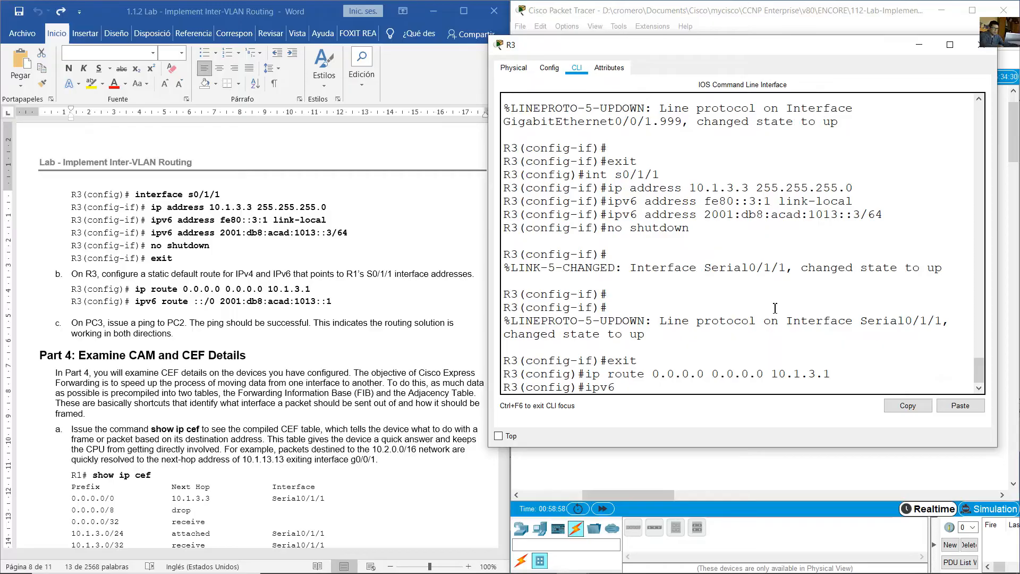
text( route ::/0 2001:db8:acad)
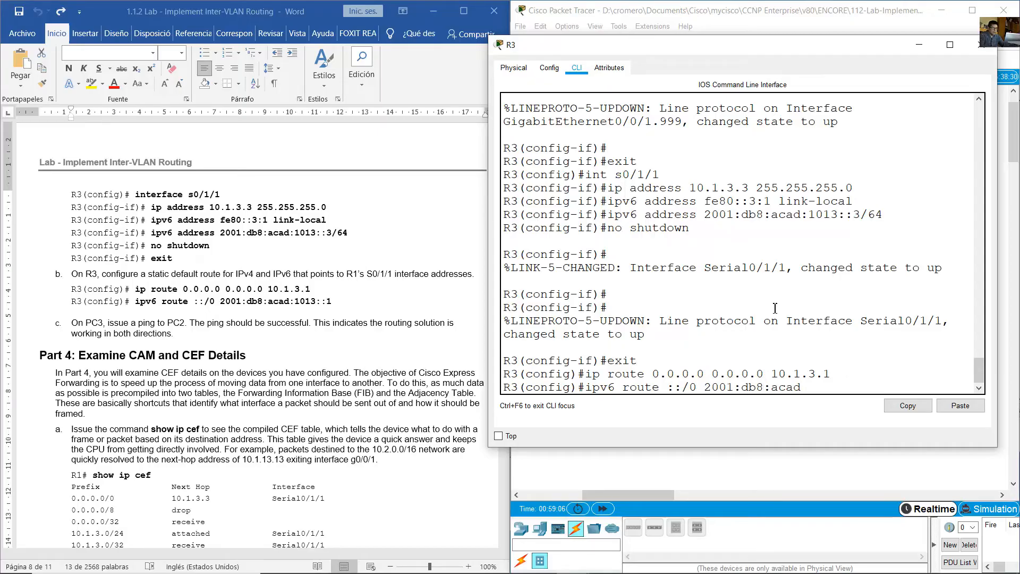
text(:1013::1)
key(Return)
- Highlight the lab guide's instruction to ping PC2 from PC3, and PC2's IPv4 and IPv6 addresses in its IP configuration
click(342, 314)
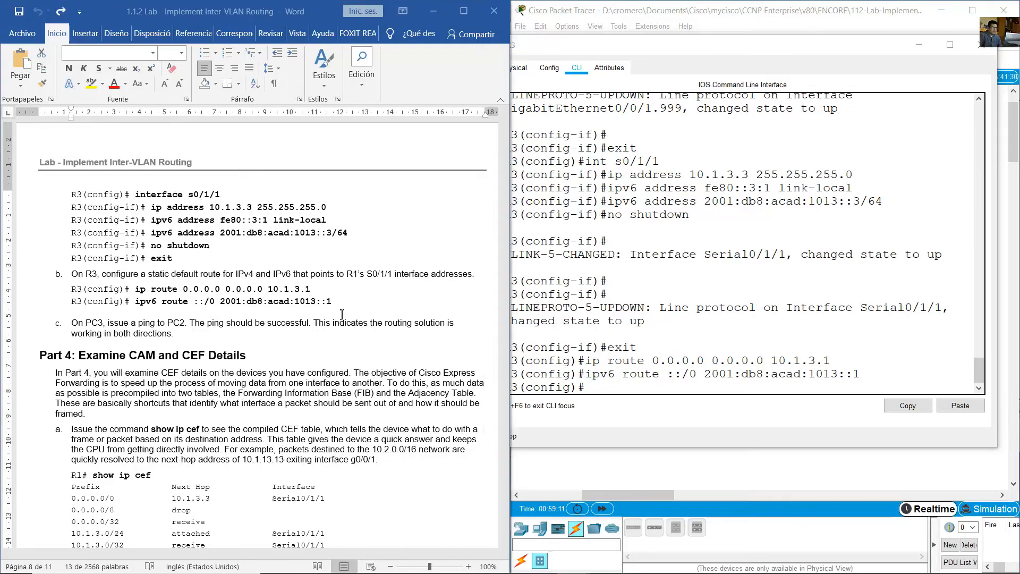
click(90, 327)
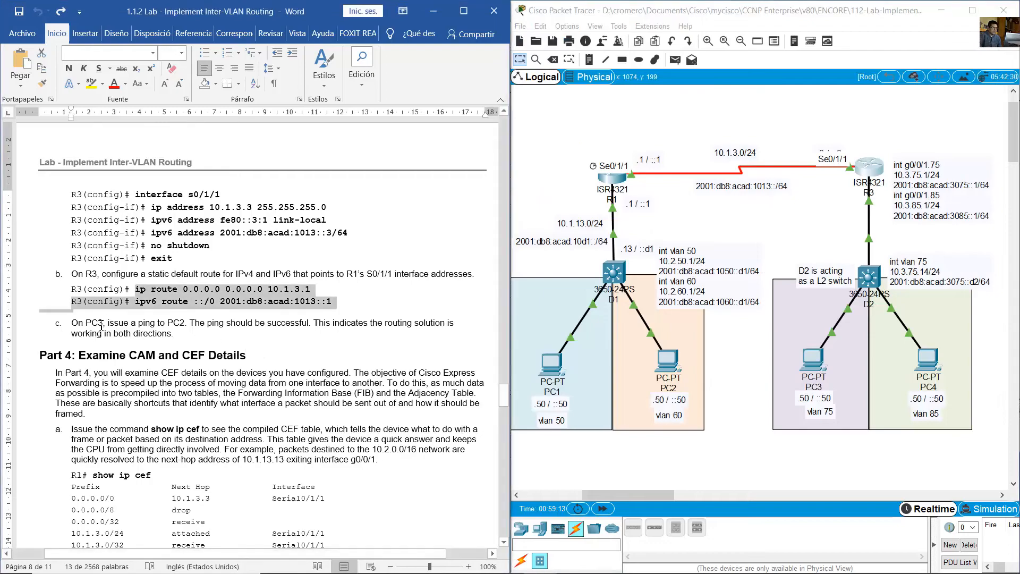
drag(72, 324, 185, 324)
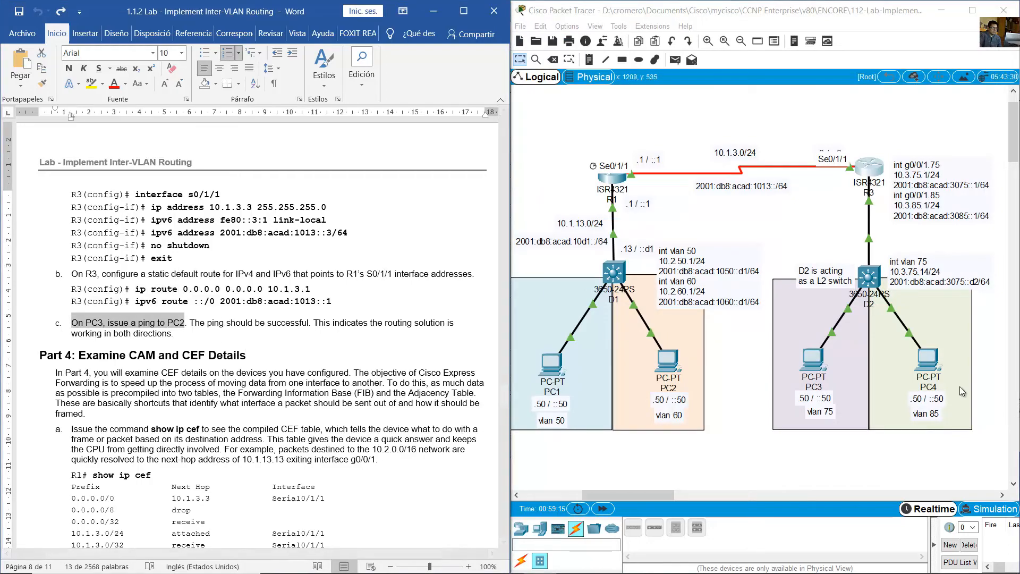
click(667, 365)
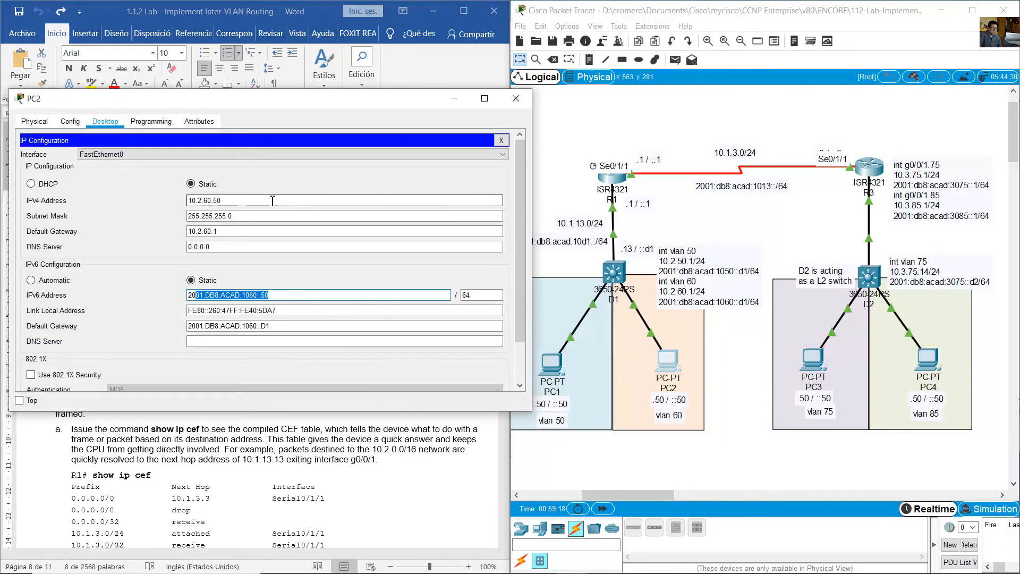
drag(271, 201, 166, 202)
drag(277, 295, 187, 295)
- In PC3's command prompt, run the pending ping to 2001:db8:acad:3085::50 and ping PC2's IPv4 address 10.2.60.50
click(814, 361)
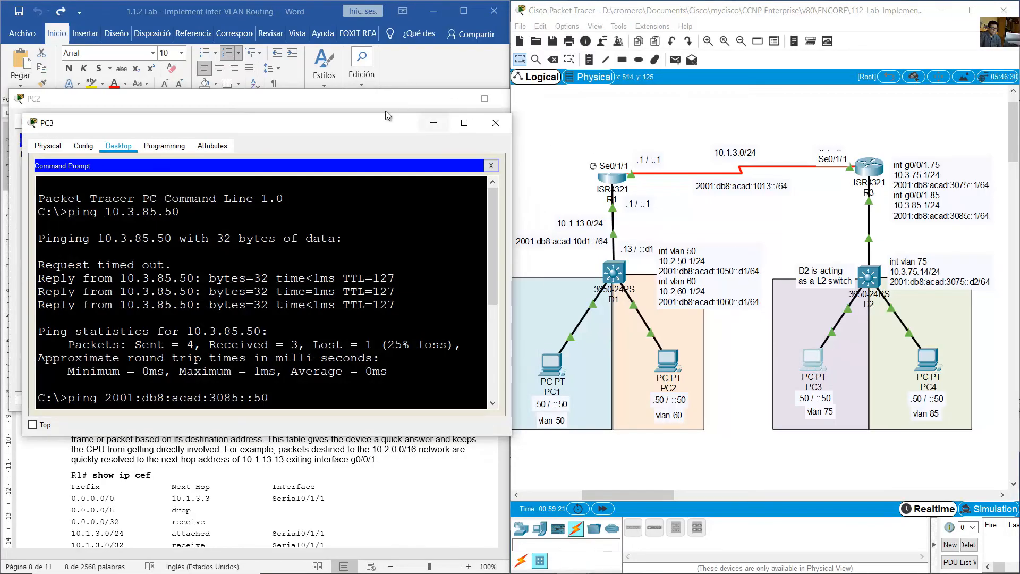
drag(388, 116, 863, 118)
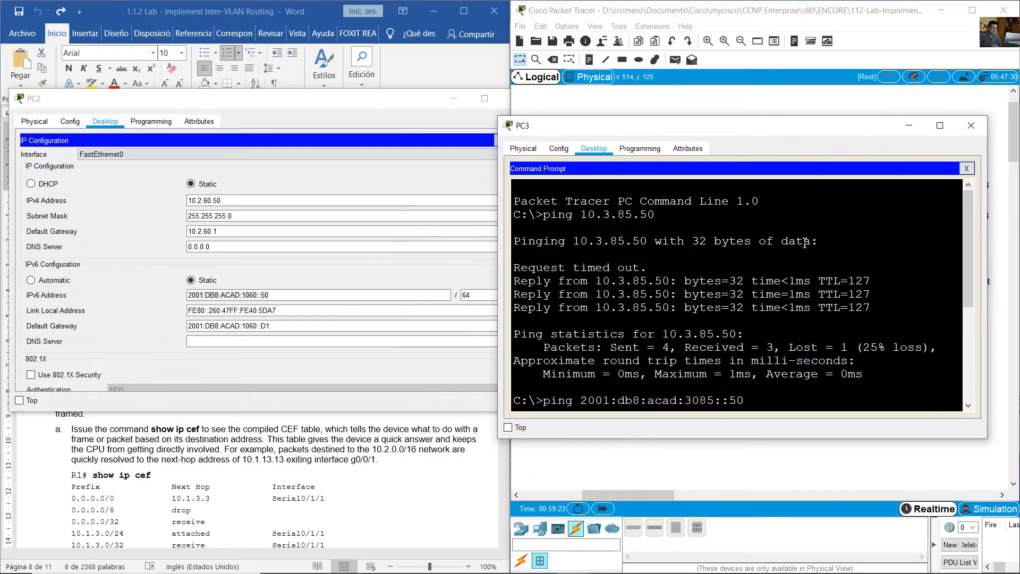
key(Return)
text(ping)
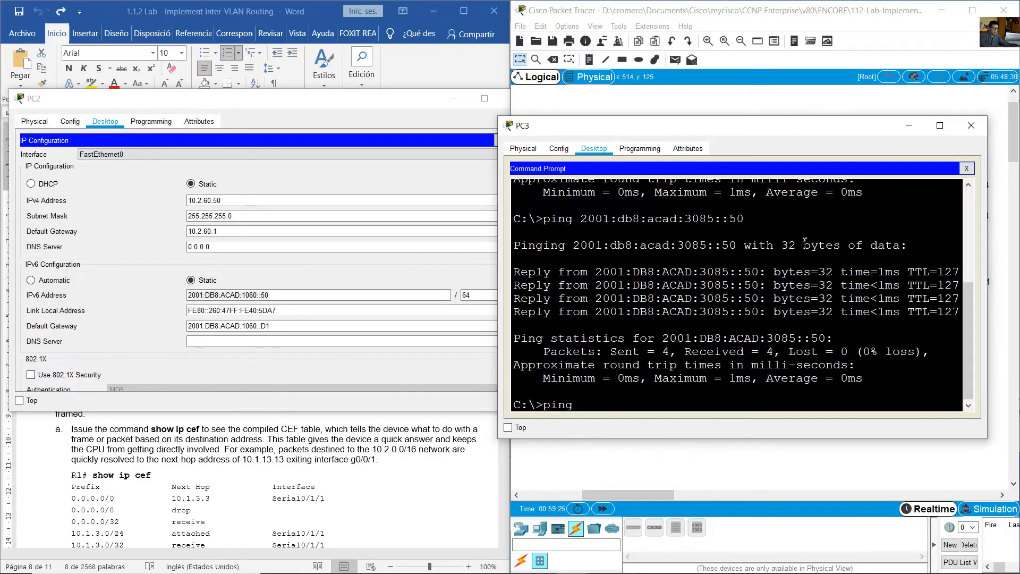
text( 10.2.60.50)
key(Return)
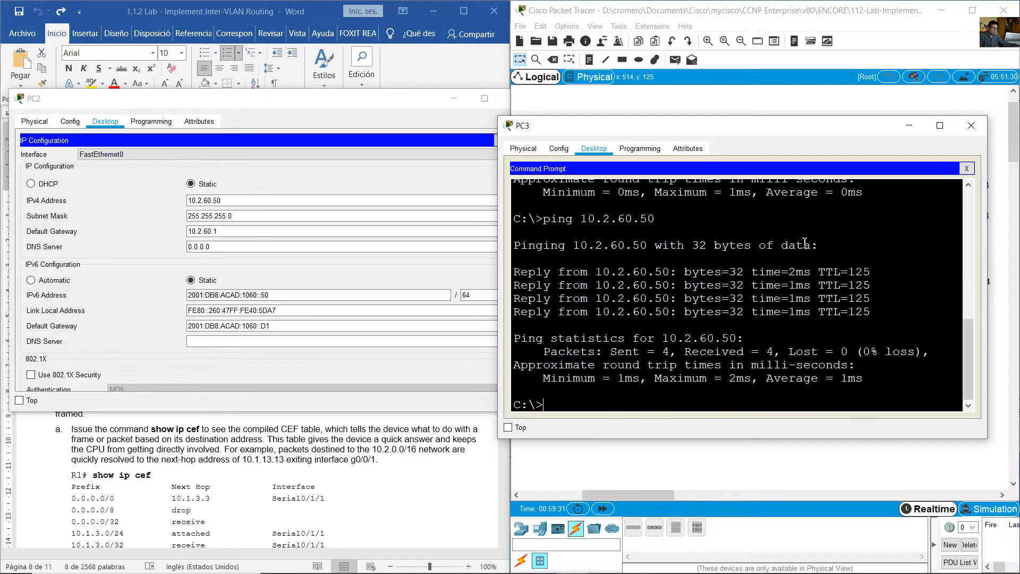
- Ping PC2's IPv6 address 2001:db8:acad:1060::50 from PC3 by reusing the earlier IPv6 ping command
key(Up)
key(Up)
key(Down)
key(Up)
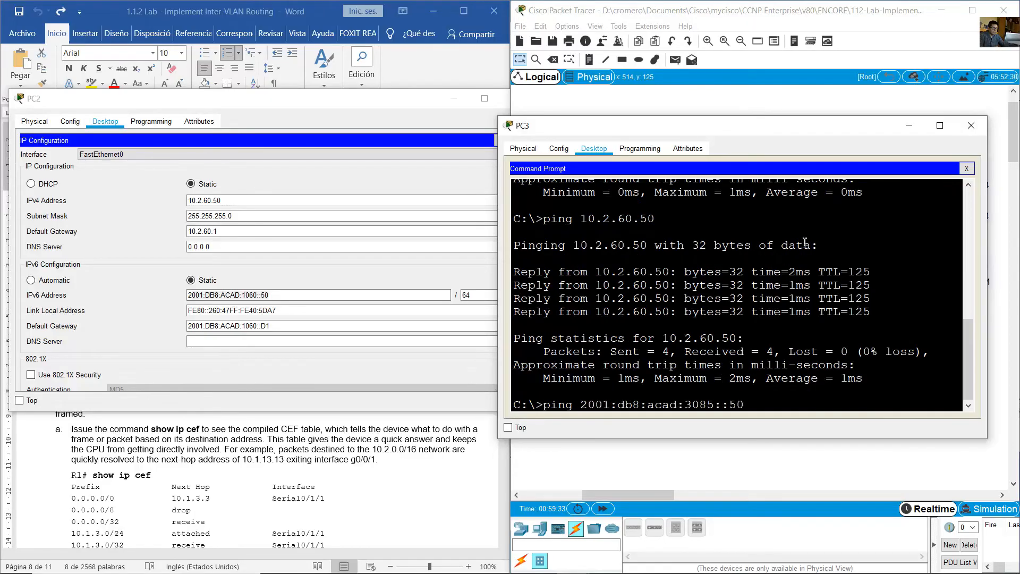
key(Left)
key(Left)
key(Left)
key(Left)
key(Left)
key(Left)
key(Left)
key(Left)
key(Delete)
key(BackSpace)
key(BackSpace)
key(BackSpace)
text(1060)
key(Return)
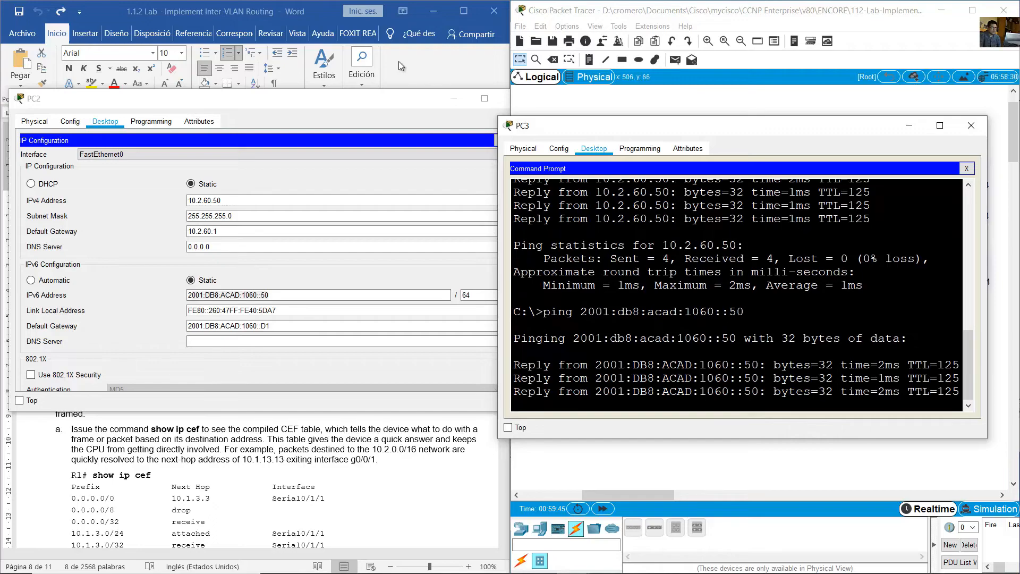
- In the lab guide, highlight the Part 4 heading, the paragraph on the objective of Cisco Express Forwarding and the show ip cef instruction
click(312, 2)
scroll(305, 269, up, 2)
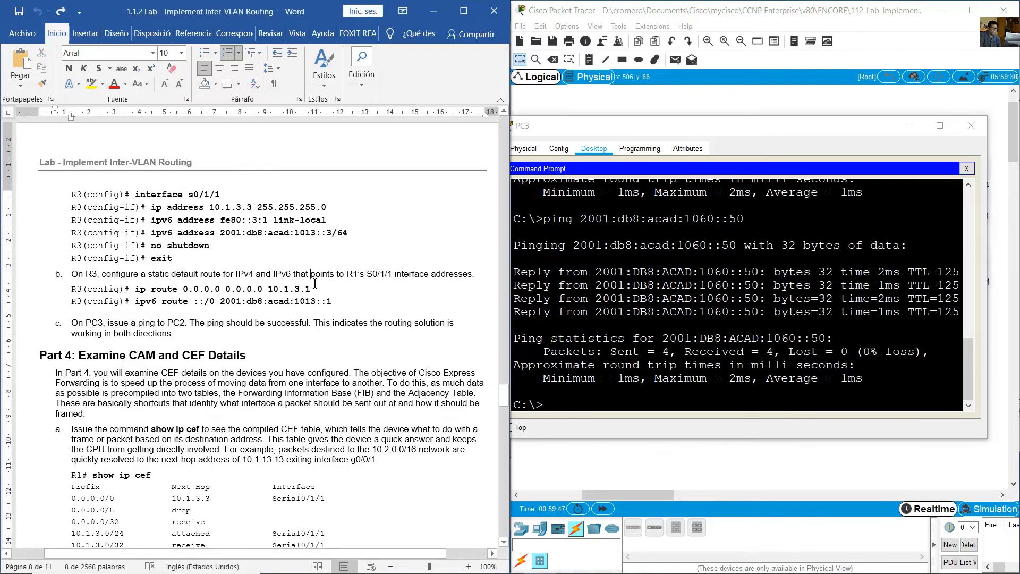
scroll(314, 283, down, 5)
scroll(314, 282, down, 3)
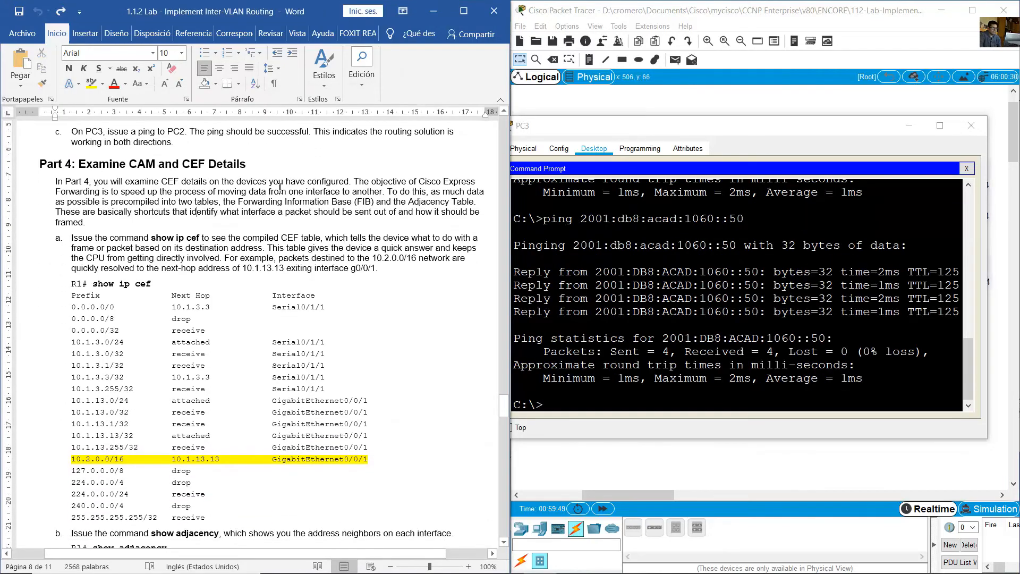
drag(86, 164, 254, 164)
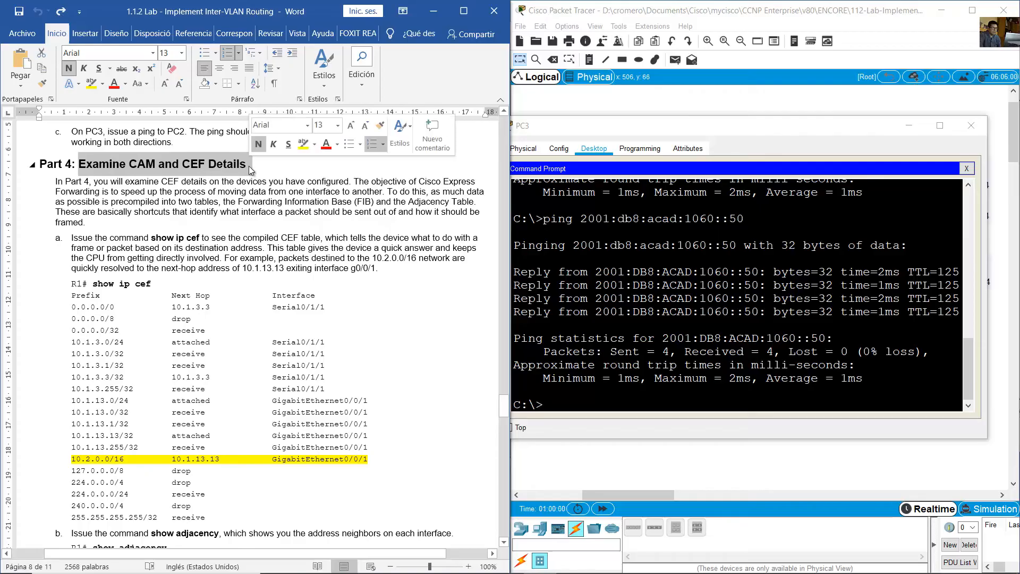
click(120, 191)
drag(108, 184, 331, 182)
drag(111, 181, 216, 227)
scroll(218, 228, down, 2)
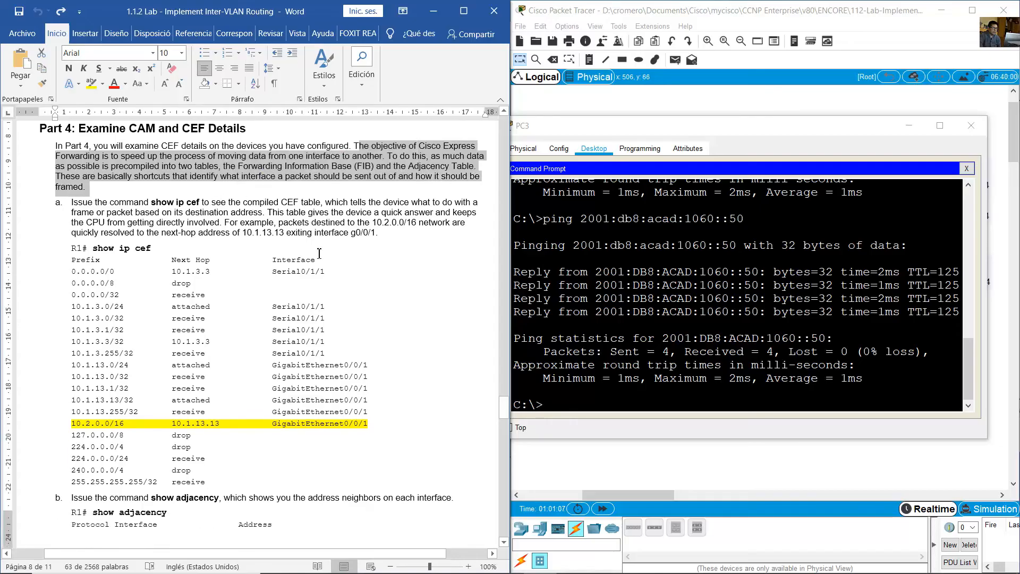
click(245, 232)
drag(86, 172, 383, 205)
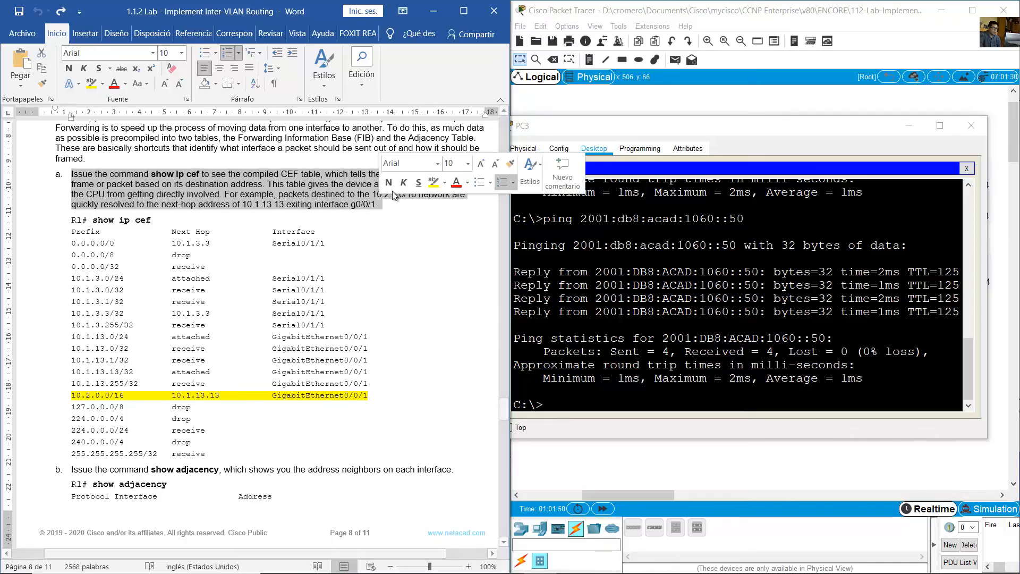
- In the Packet Tracer topology, examine R1, its link to D1 and the VLAN 50 and VLAN 60 areas
click(639, 96)
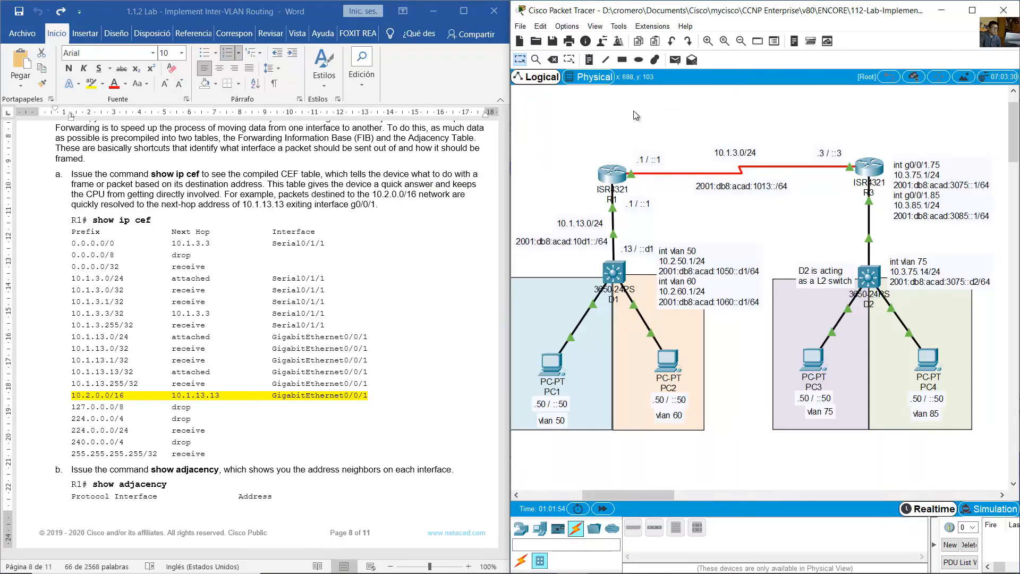
drag(626, 122, 592, 183)
mouse_move(614, 213)
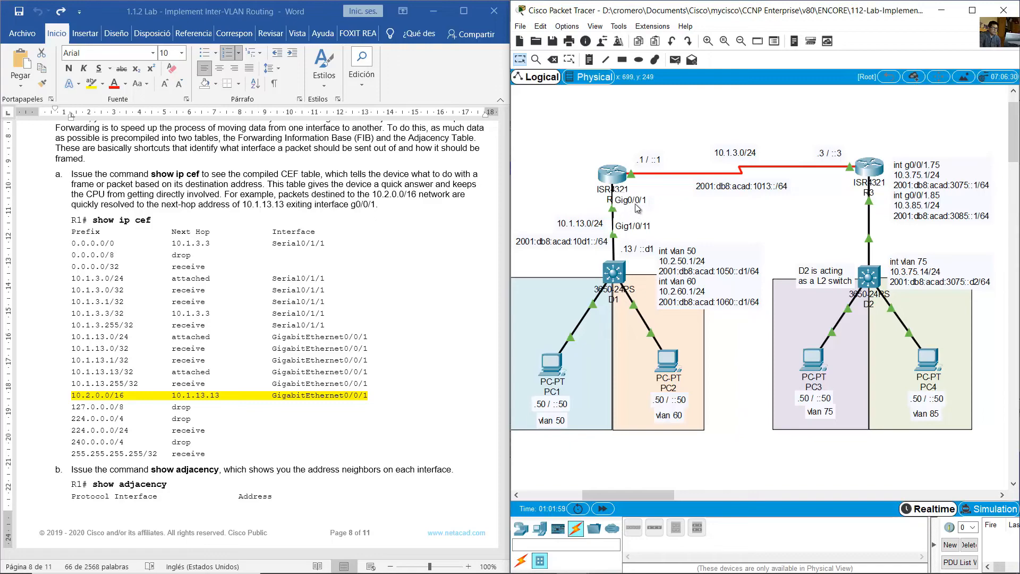
drag(634, 252, 631, 256)
drag(703, 445, 536, 348)
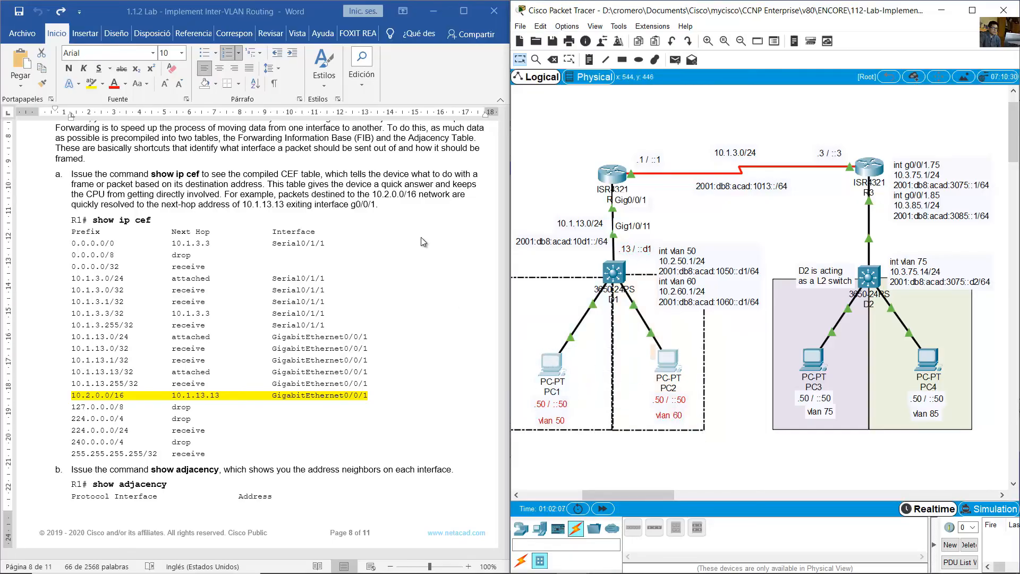
click(534, 179)
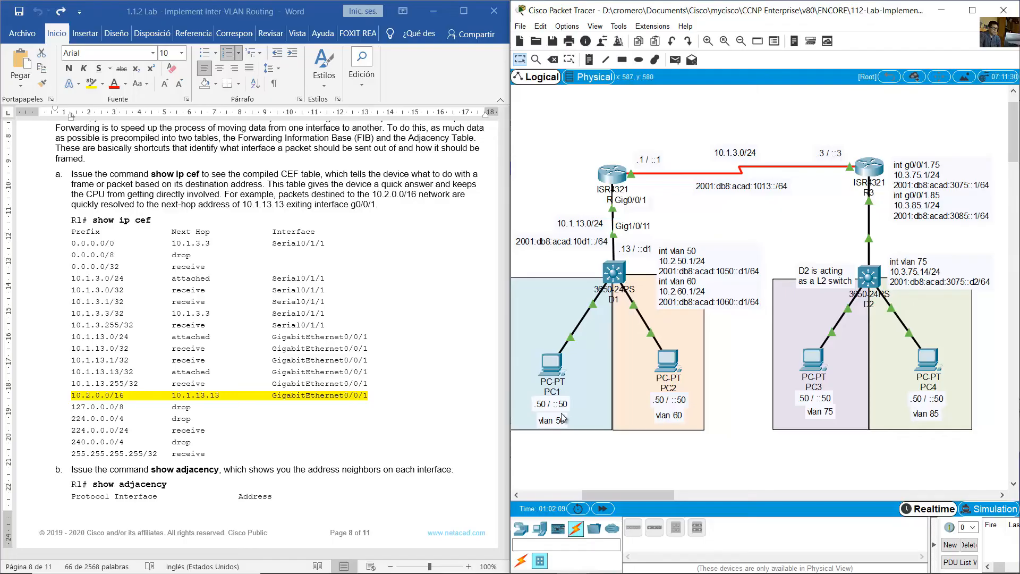
drag(713, 416, 580, 453)
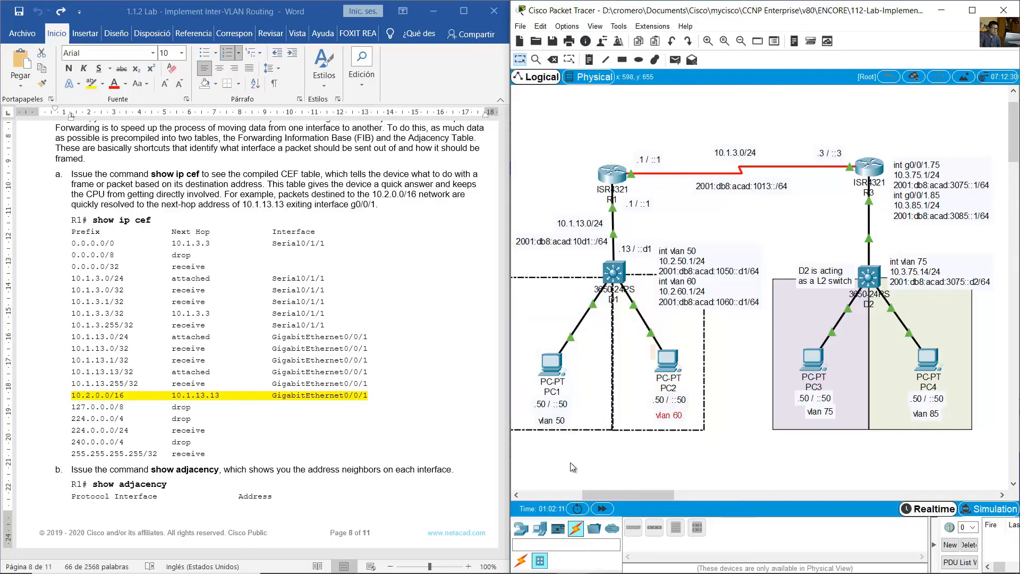
click(572, 467)
- In the lab guide, highlight the show ip cef command and the 10.2.0.0/16 entry's next hop 10.1.13.13 and interface GigabitEthernet0/0/1
click(290, 283)
scroll(289, 283, down, 1)
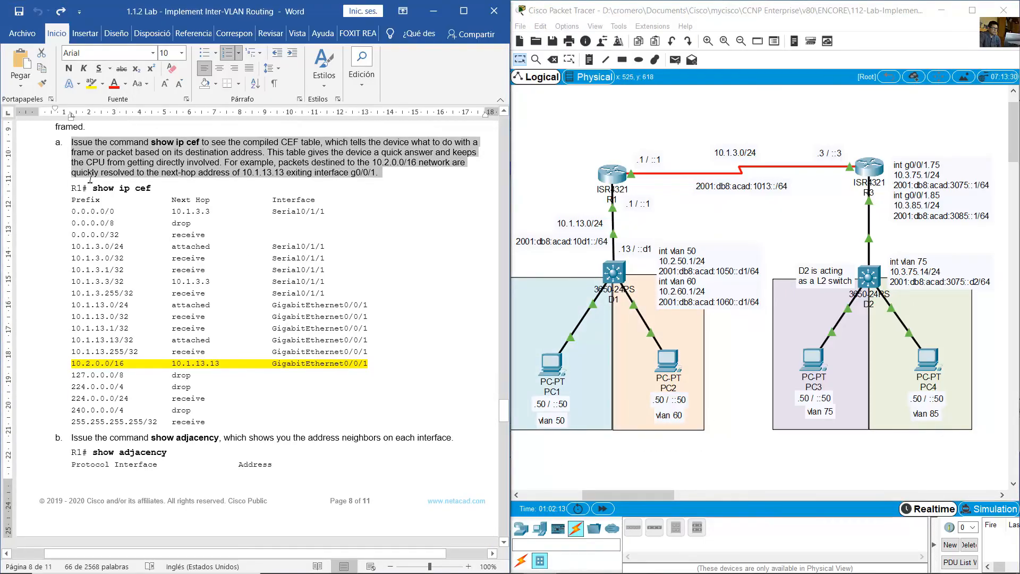
click(146, 189)
drag(109, 192, 156, 189)
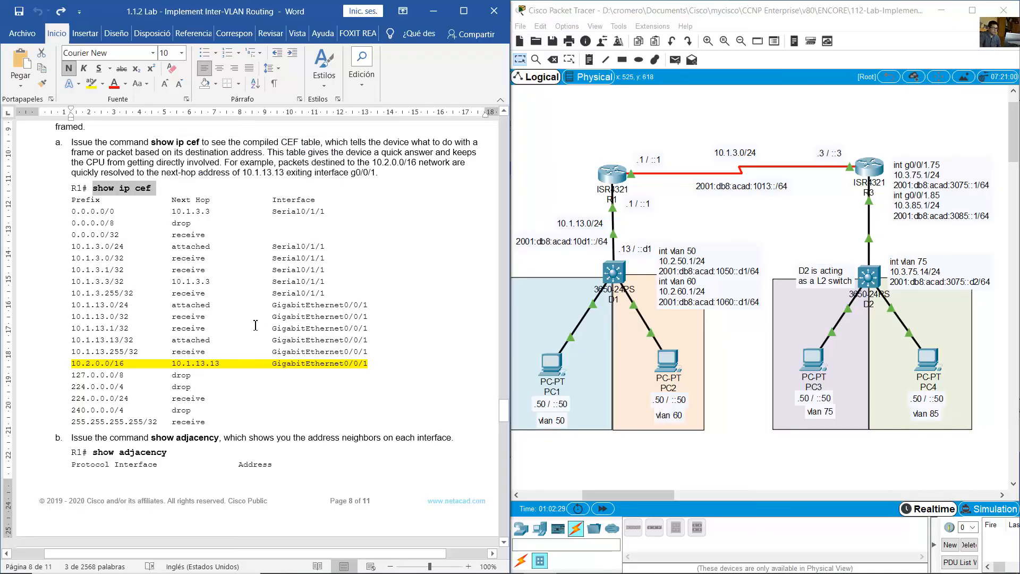
drag(73, 366, 226, 367)
click(178, 367)
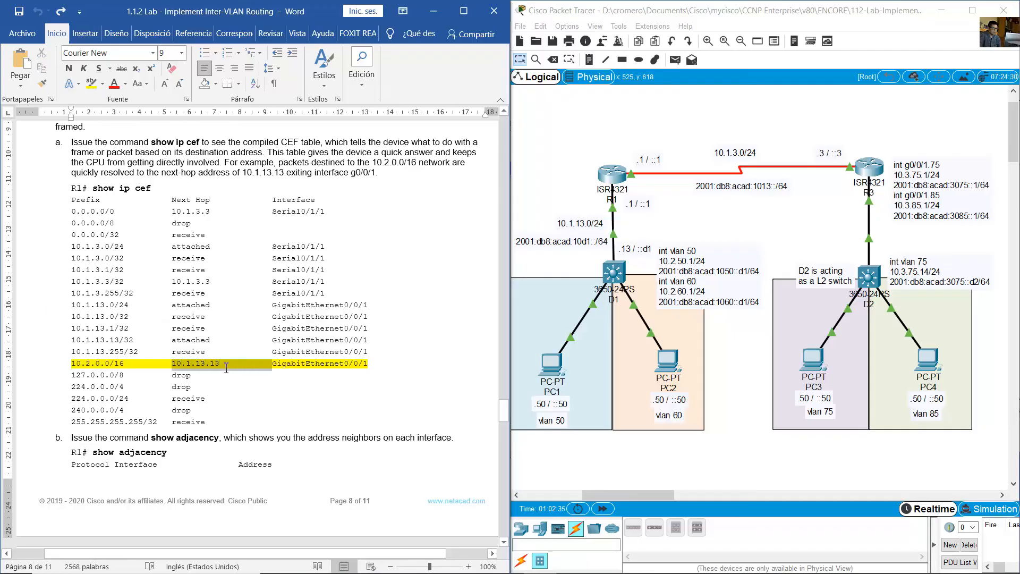
click(334, 372)
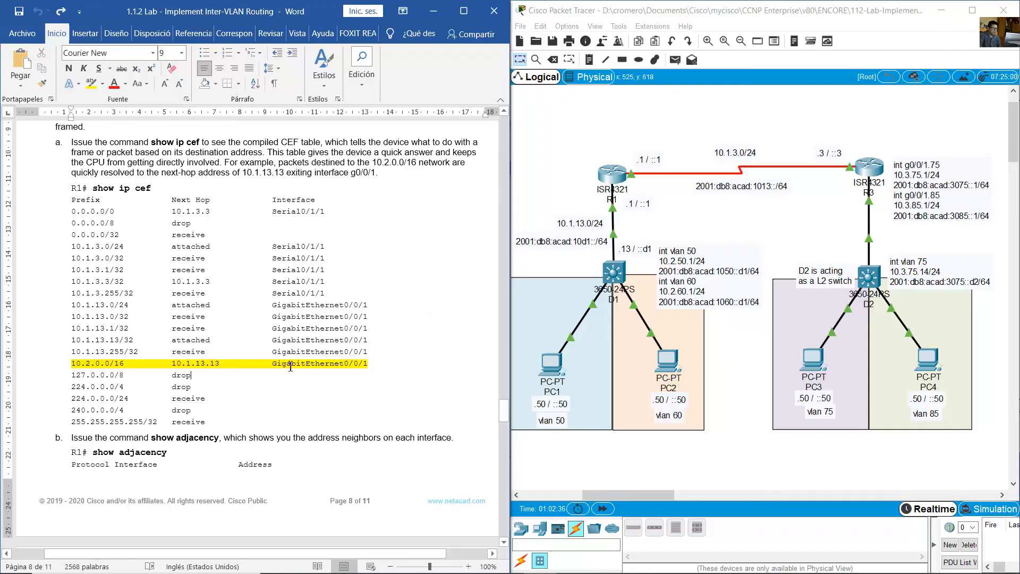
drag(290, 367, 372, 366)
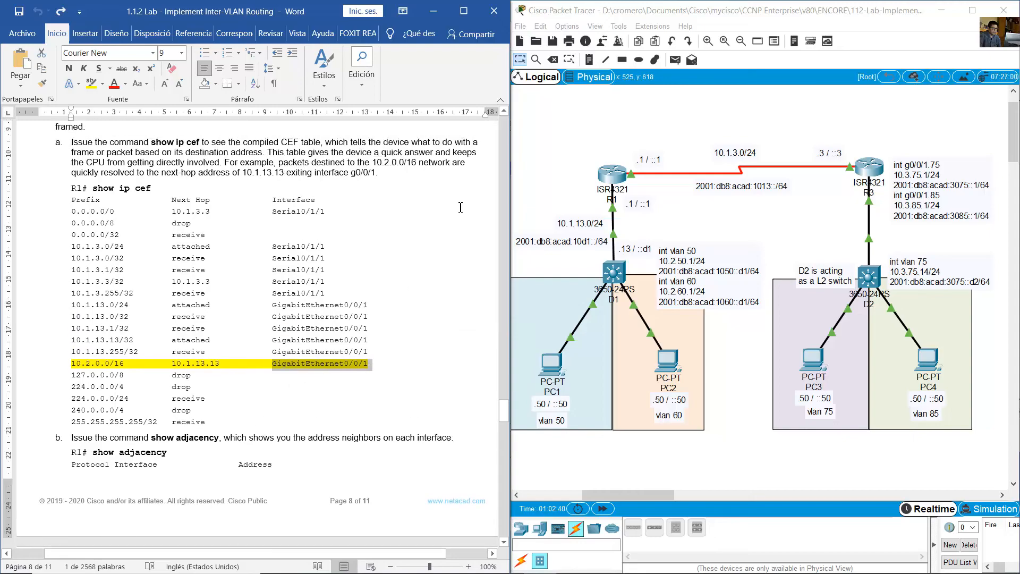
- Run show ip cef in R1's command line and highlight the message it returns
click(612, 173)
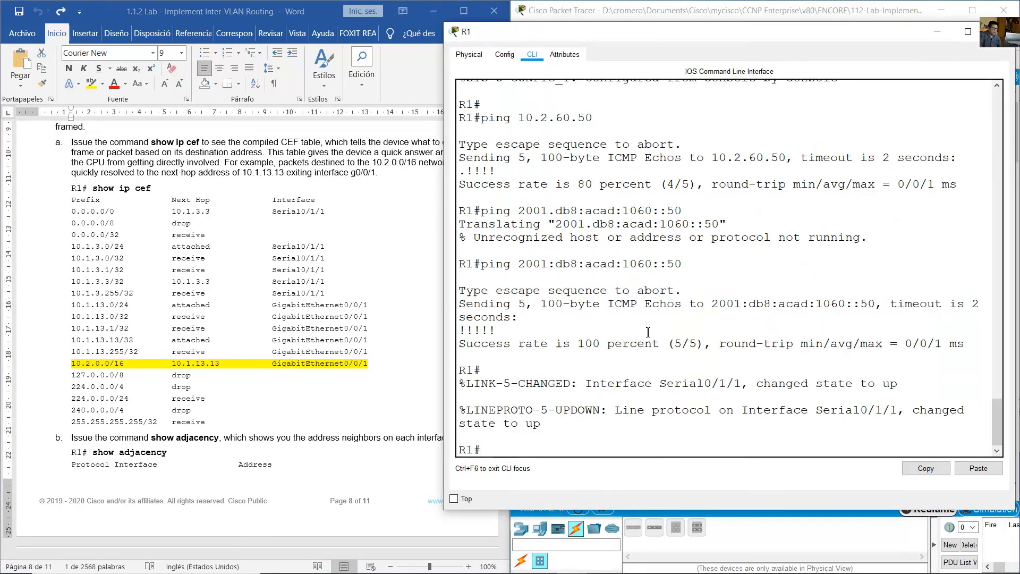
click(648, 332)
key(Return)
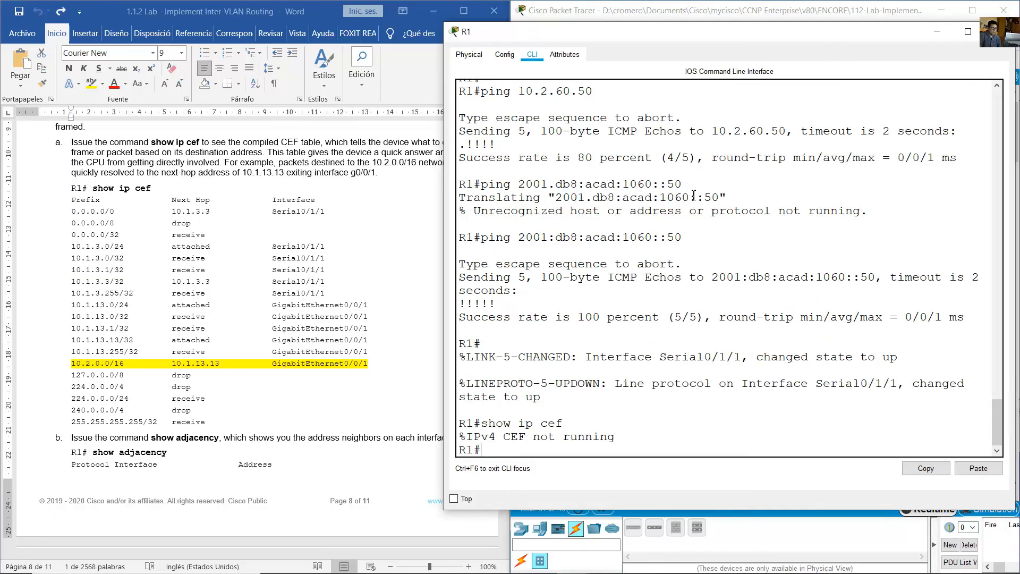
drag(480, 434, 621, 442)
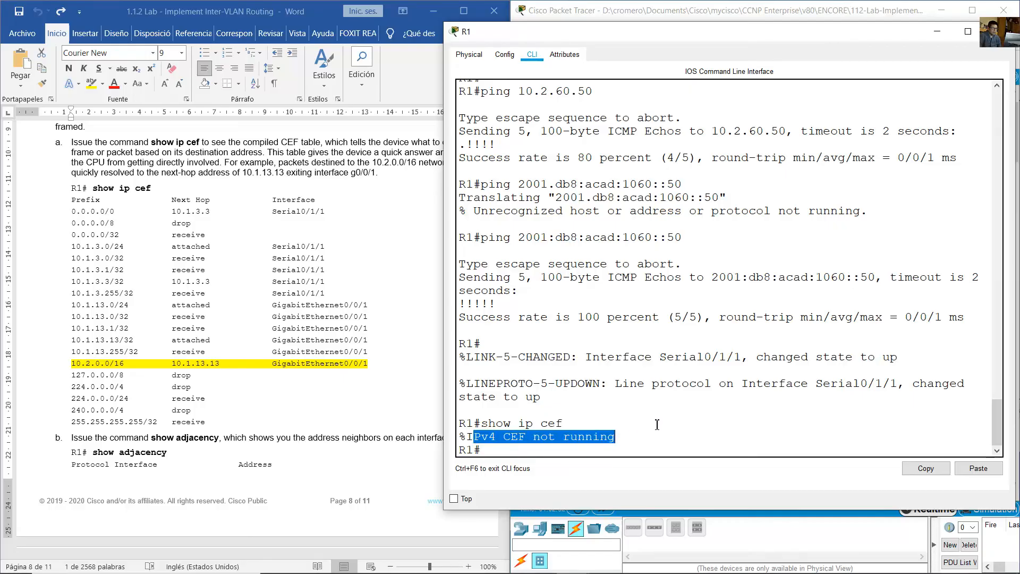
click(632, 456)
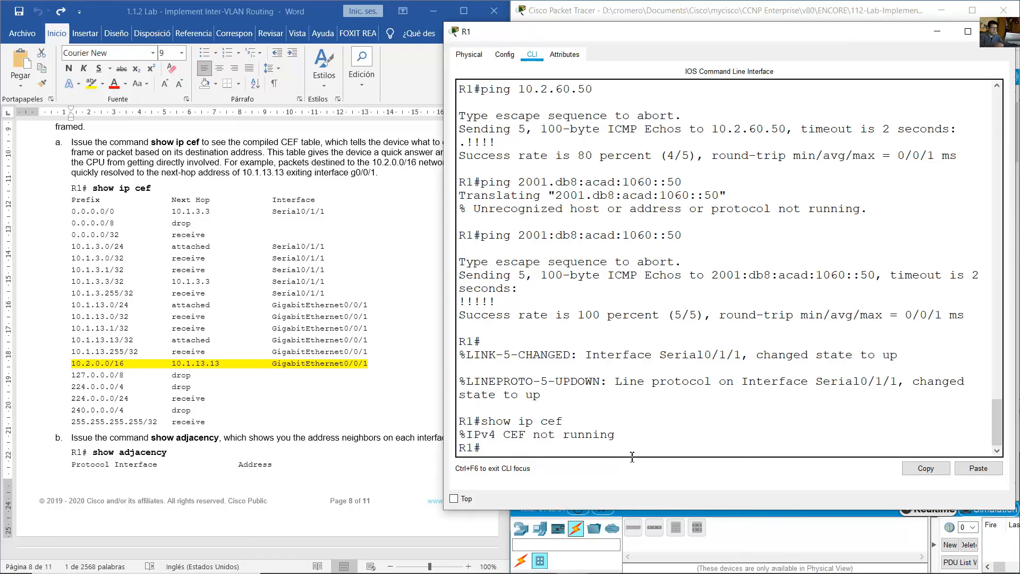
- Enable IPv4 CEF on R1 with ip cef in global configuration mode and exit to privileged mode
text(conf term)
key(Return)
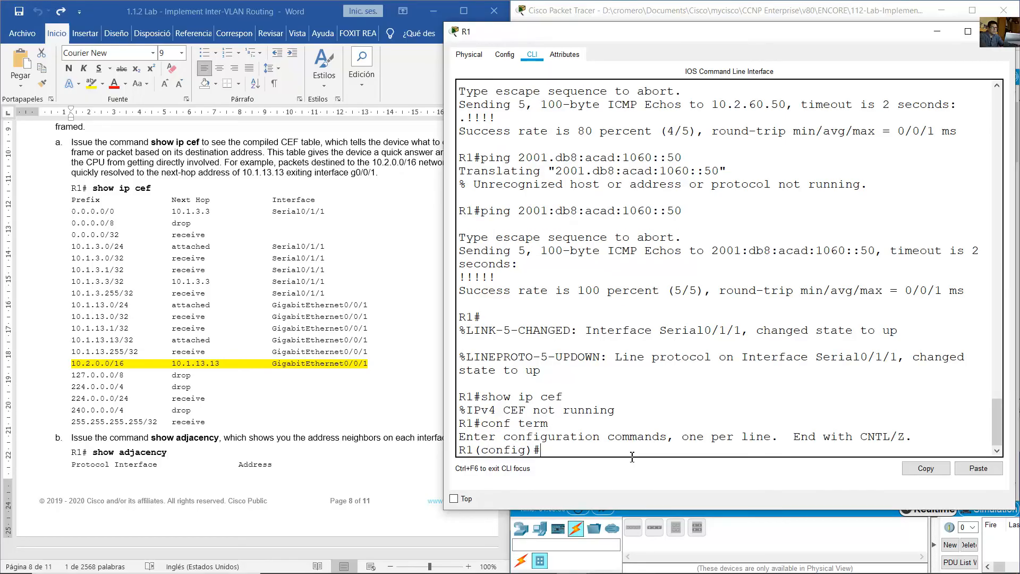
text(ip c)
text(ef)
key(Return)
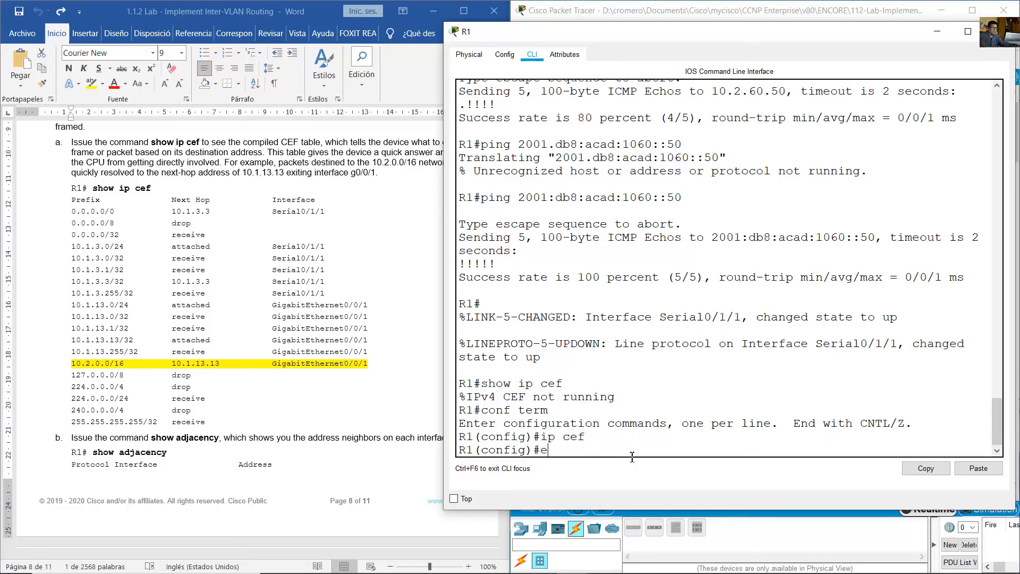
text(exit)
key(Return)
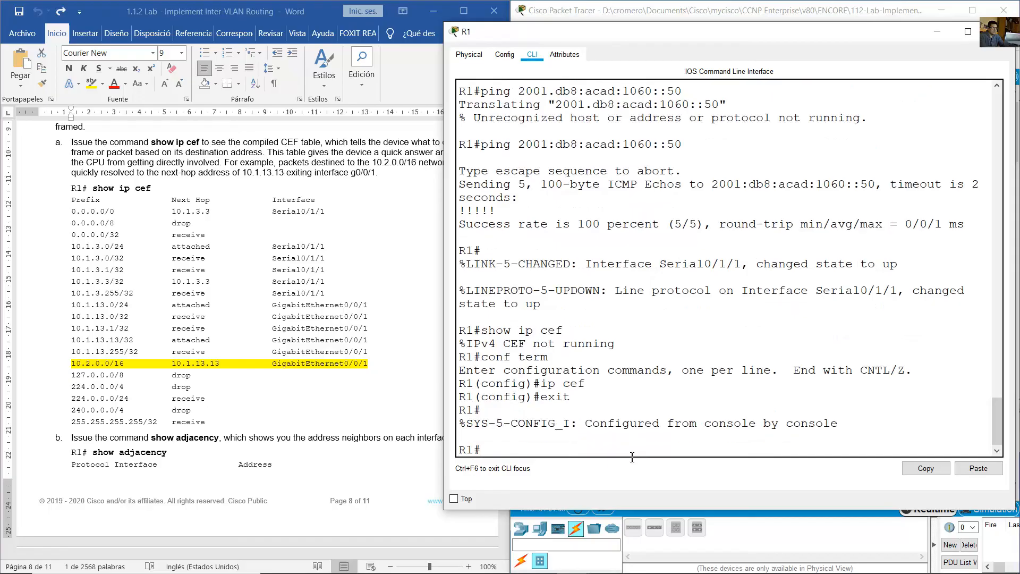
- Run show ip cef on R1 again and highlight the 10.2.0.0/16 prefix in the CEF table
key(Up)
key(Up)
key(Return)
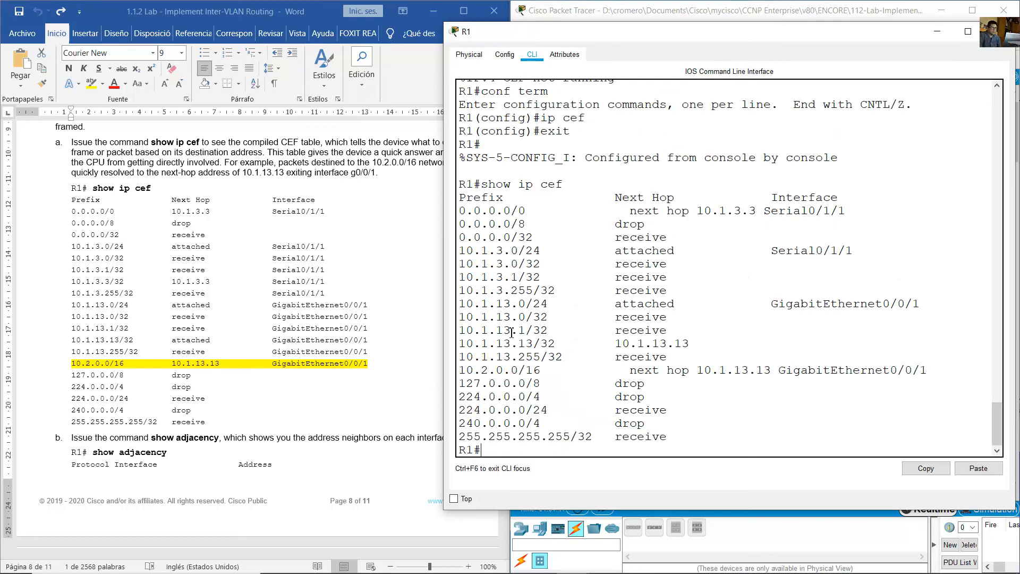
drag(439, 321, 324, 320)
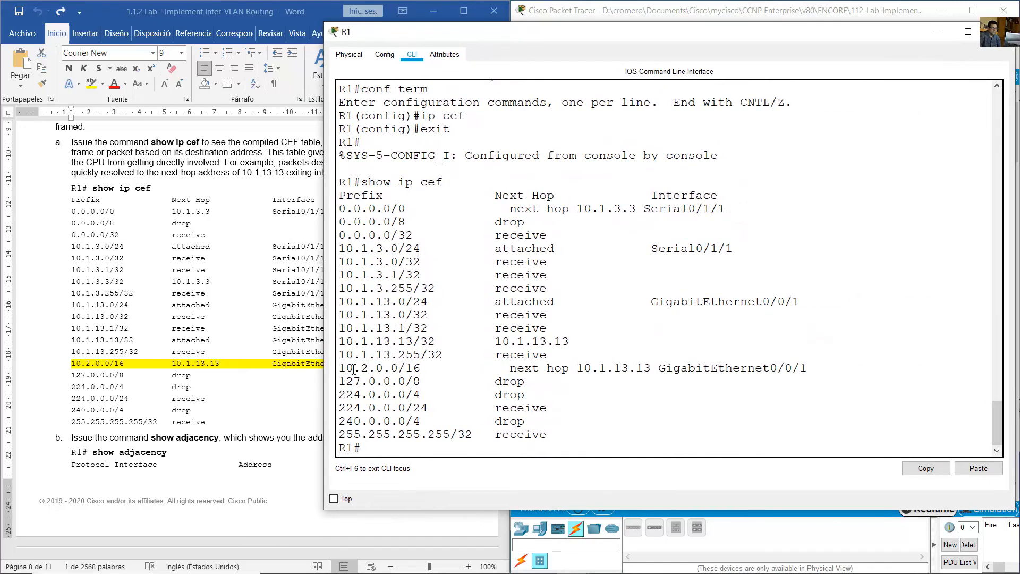
drag(339, 369, 431, 372)
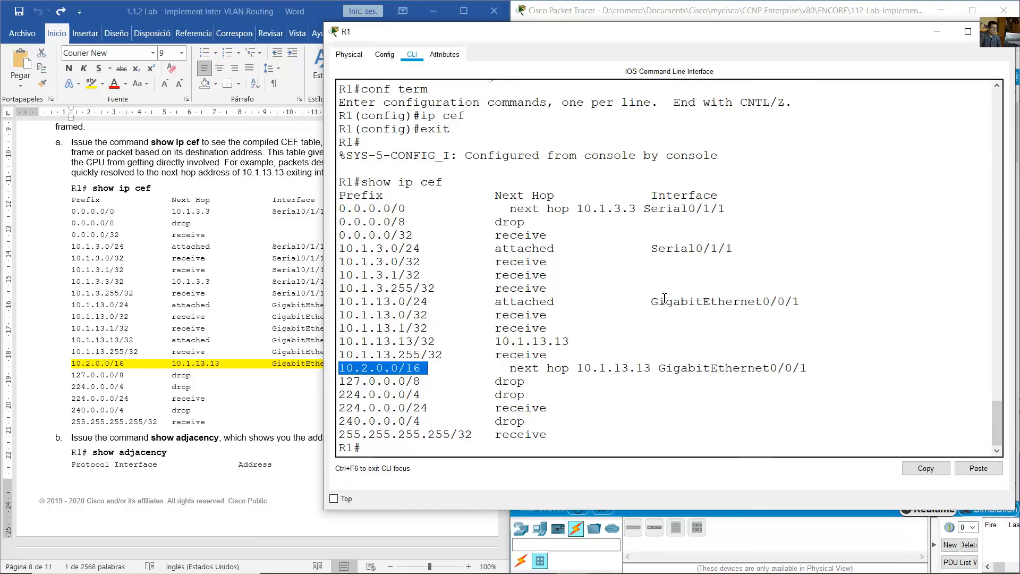
click(384, 381)
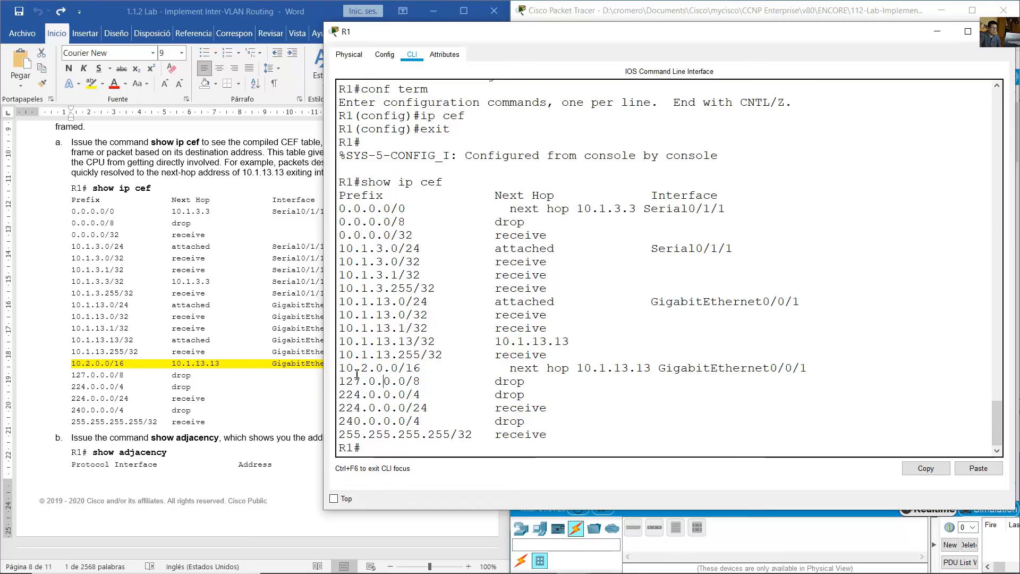
drag(345, 368, 429, 368)
- Mark the PC1 and PC2 VLAN area and R1 in the topology, and return to R1's CEF table
click(730, 3)
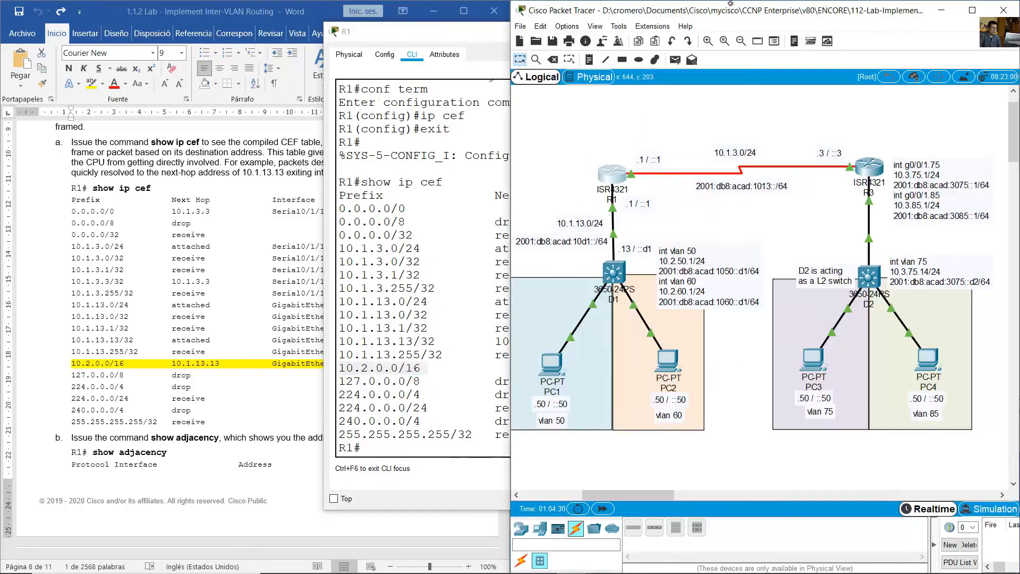
drag(623, 457, 535, 400)
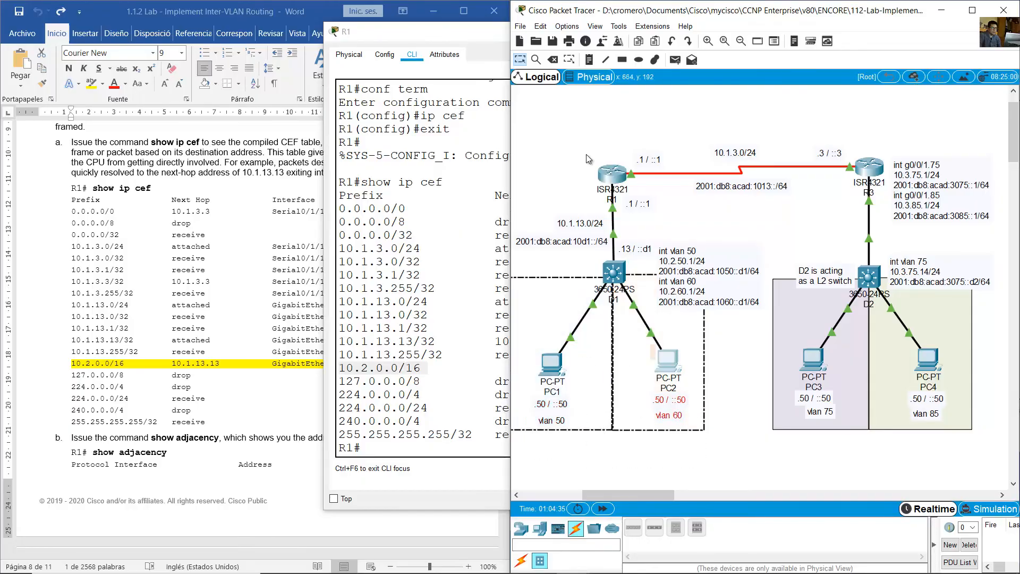
drag(577, 145, 630, 195)
click(481, 352)
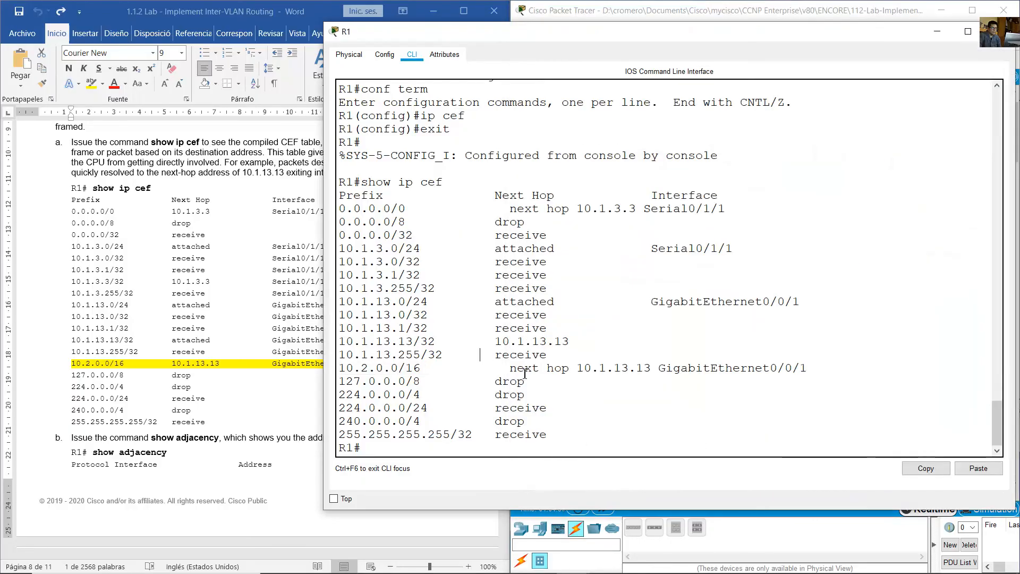
- Highlight the next hop of the 10.2.0.0/16 CEF entry on R1 and mark D1's matching .13 address label in the topology
drag(518, 370, 657, 373)
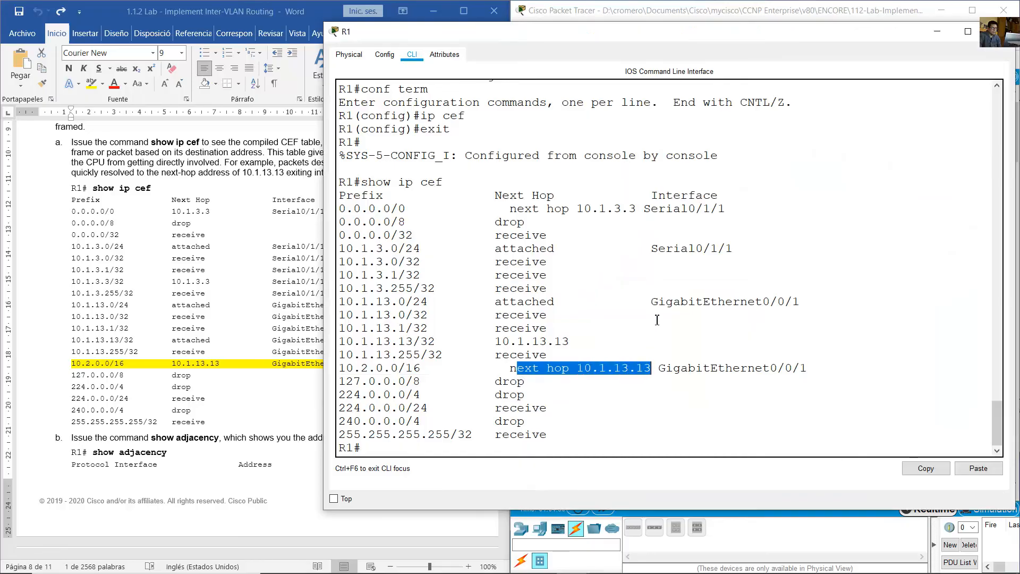
click(665, 3)
click(626, 246)
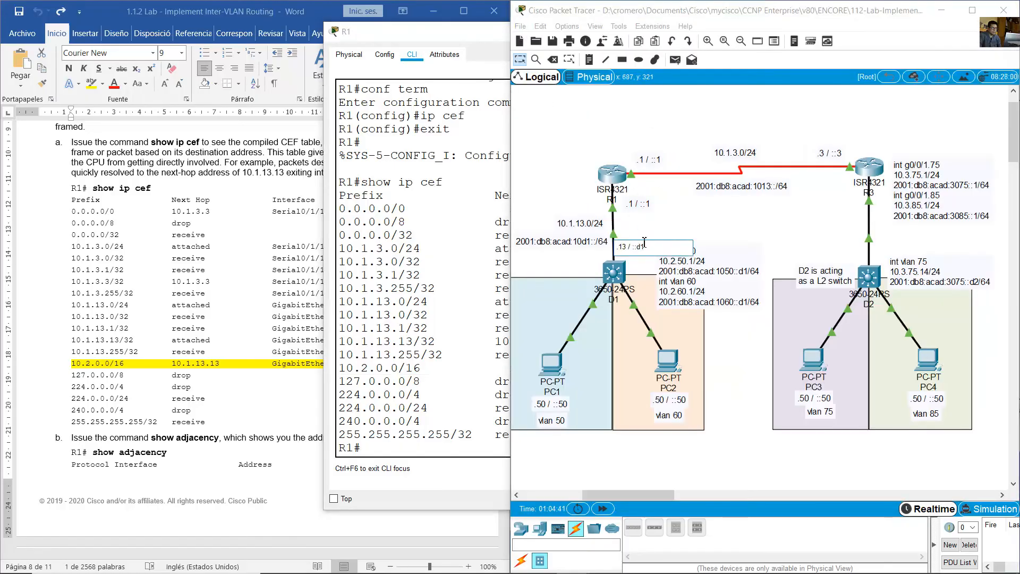
click(652, 230)
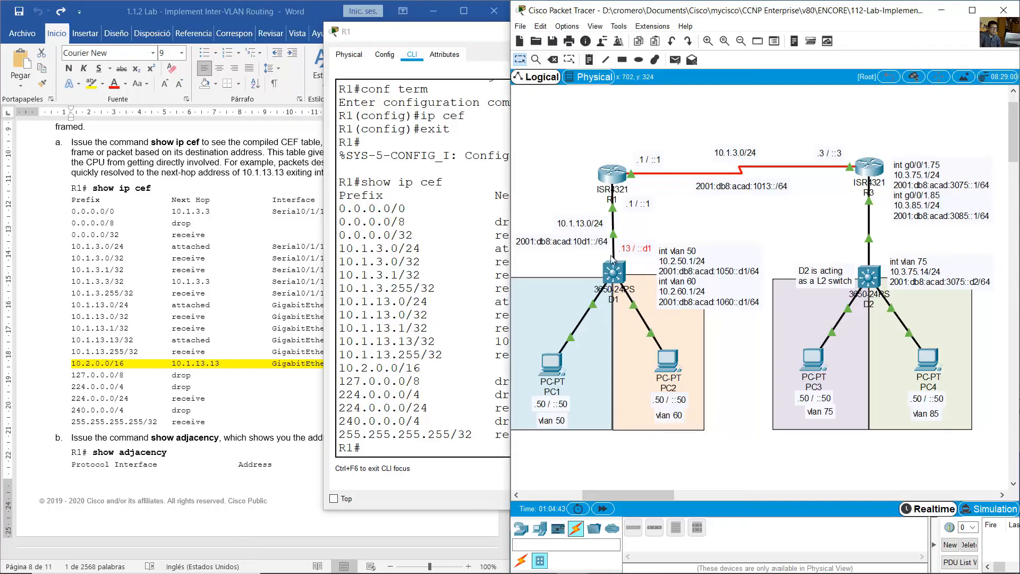
click(442, 329)
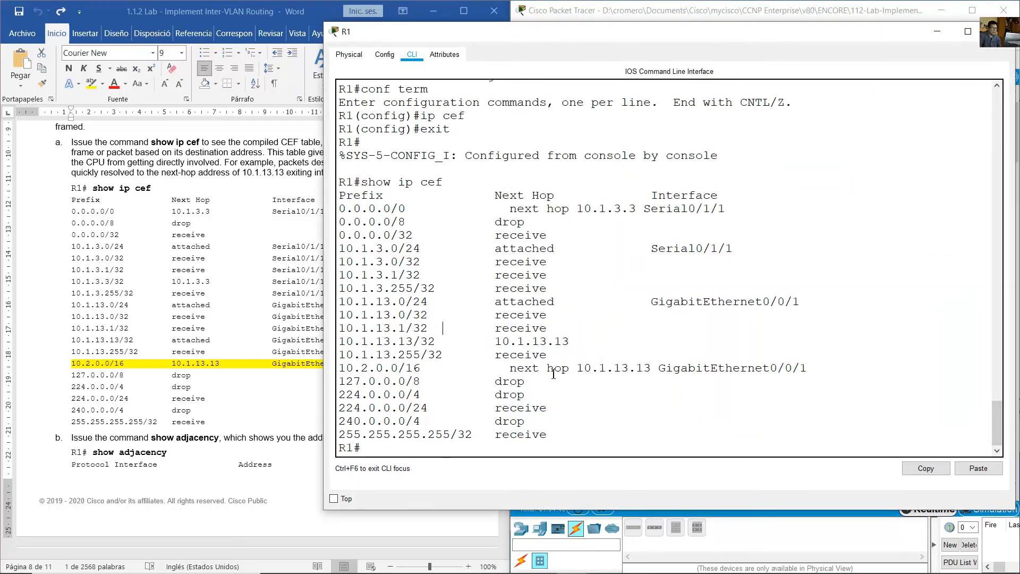
- Highlight the exit interface of R1's 10.2.0.0/16 CEF entry and show the port labels on the R1–D1 link
drag(554, 368, 809, 371)
click(584, 185)
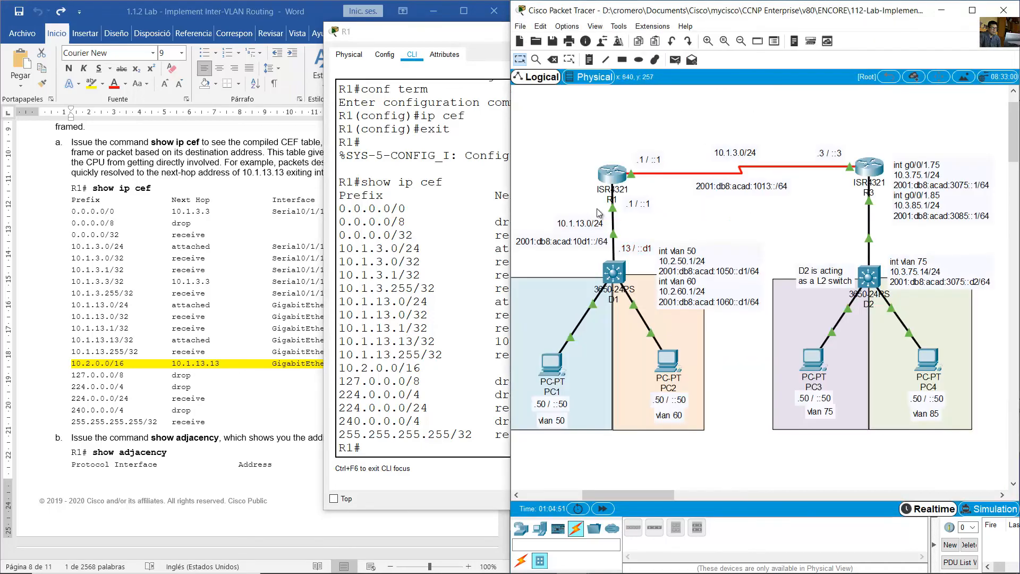
mouse_move(614, 212)
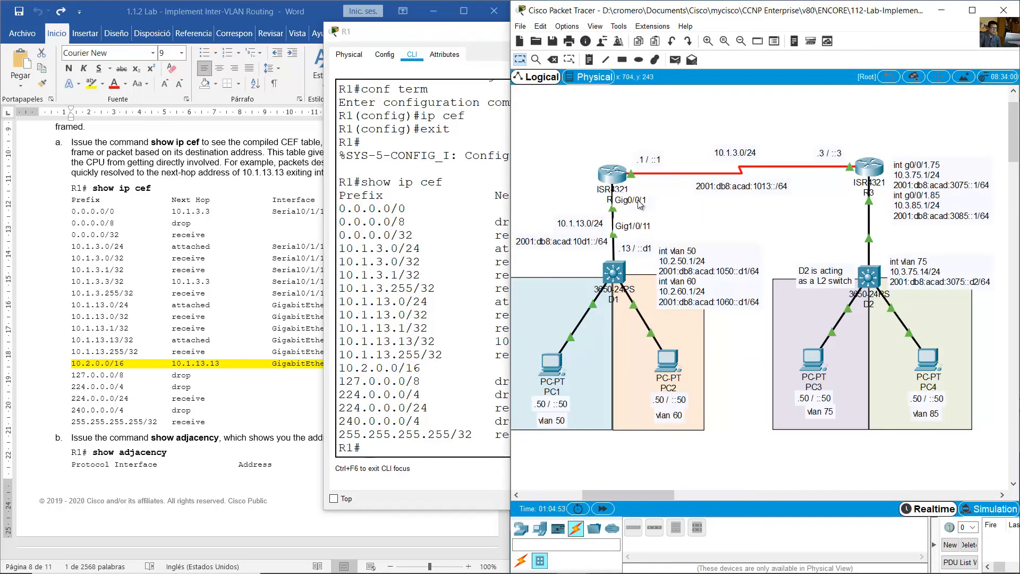
click(493, 191)
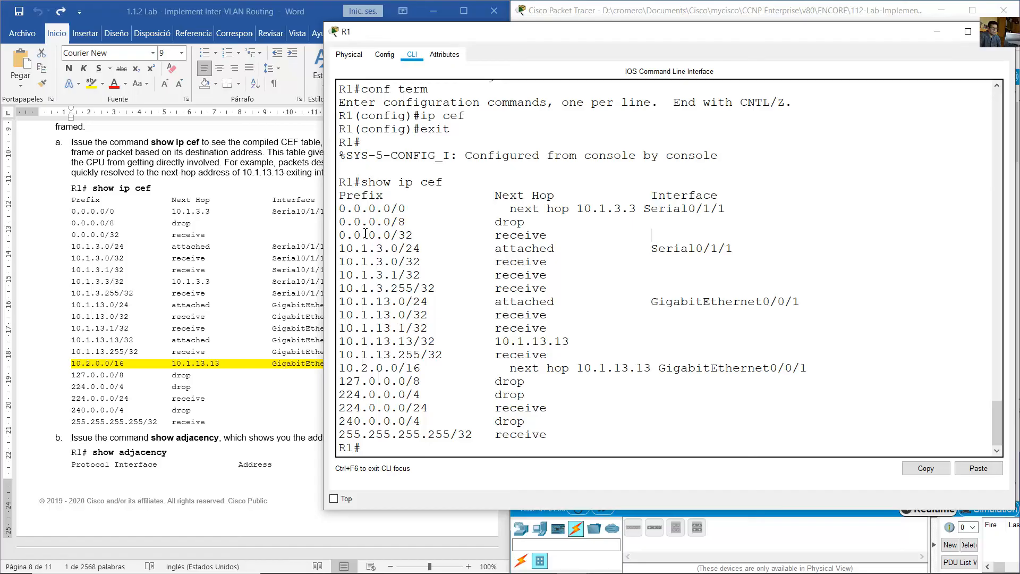
- Run show ip cef again on R1 and compare the CEF table with the sample output in the lab guide
drag(366, 232, 685, 387)
click(607, 365)
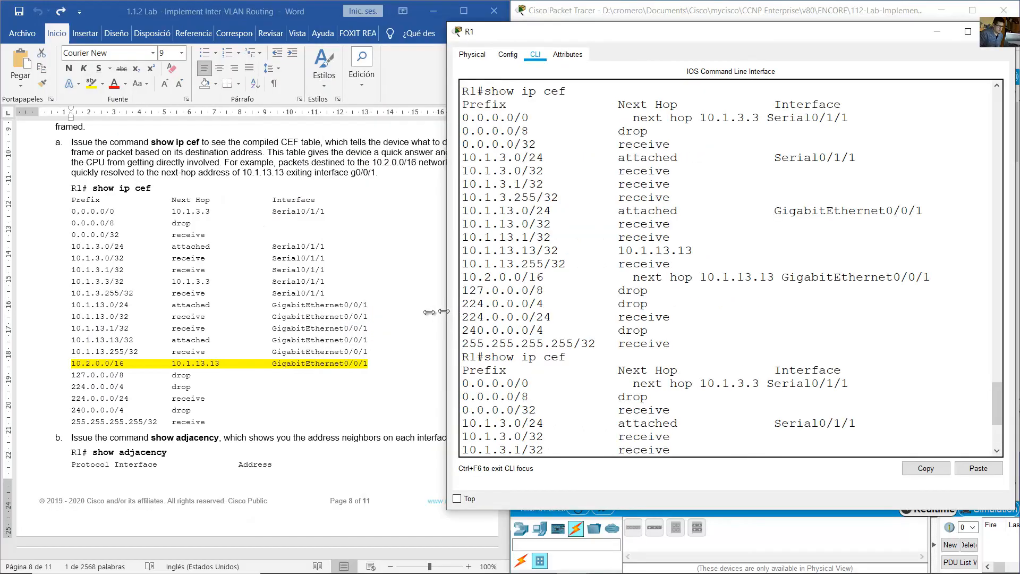
drag(437, 313, 424, 313)
scroll(467, 335, down, 5)
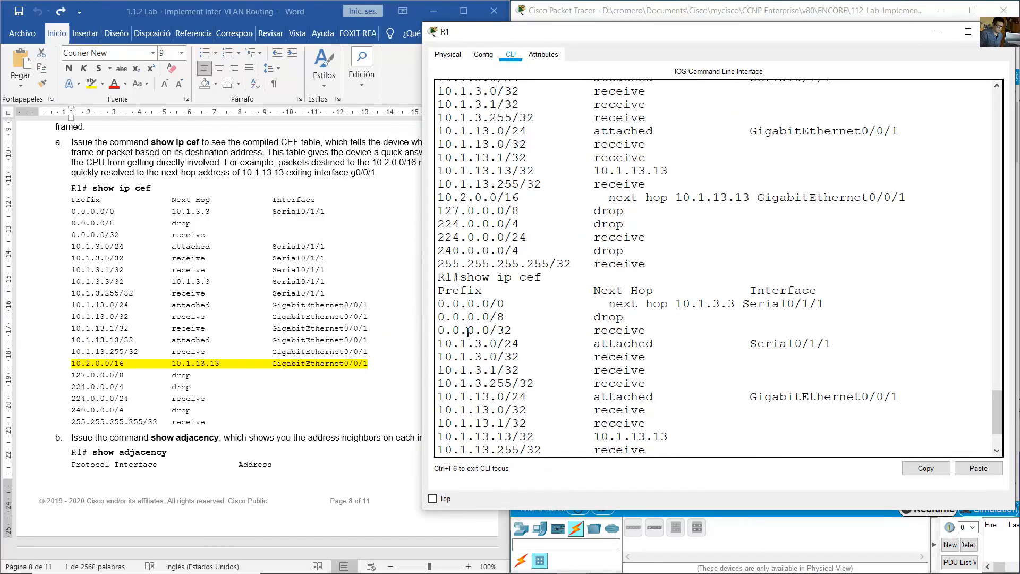
click(387, 335)
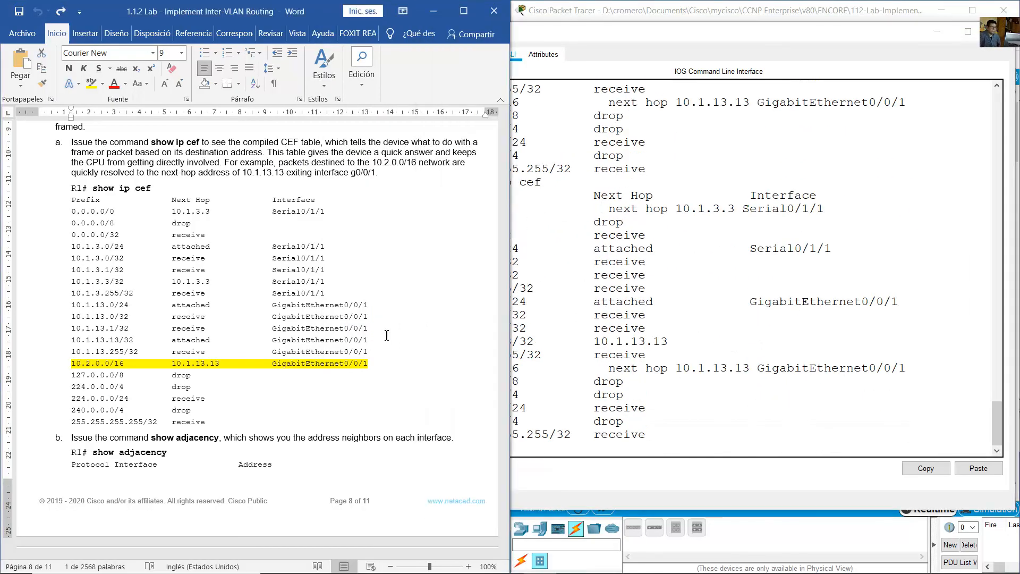
click(579, 11)
click(387, 323)
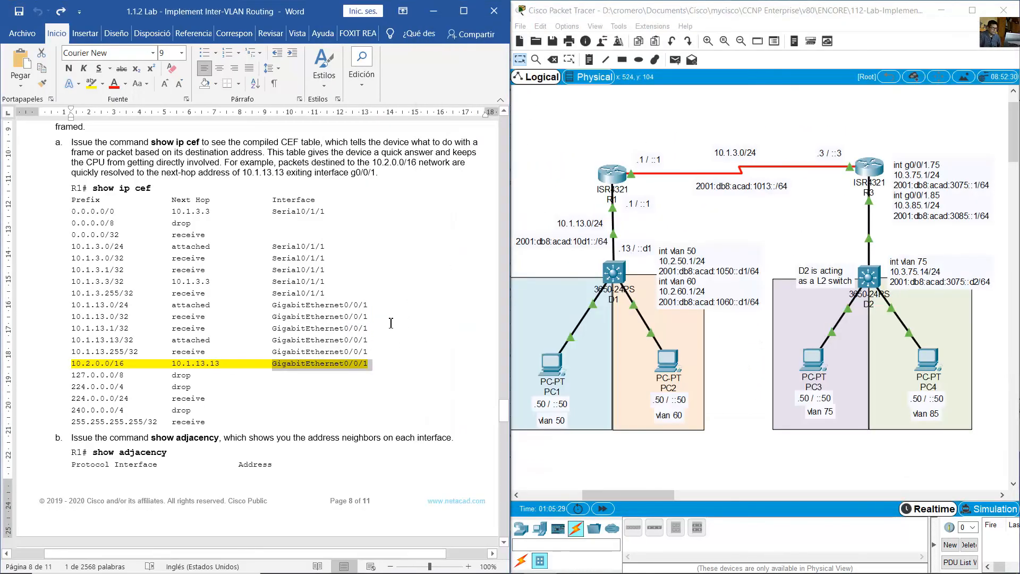
- Highlight the step b instruction about show adjacency in the lab guide
scroll(404, 318, down, 7)
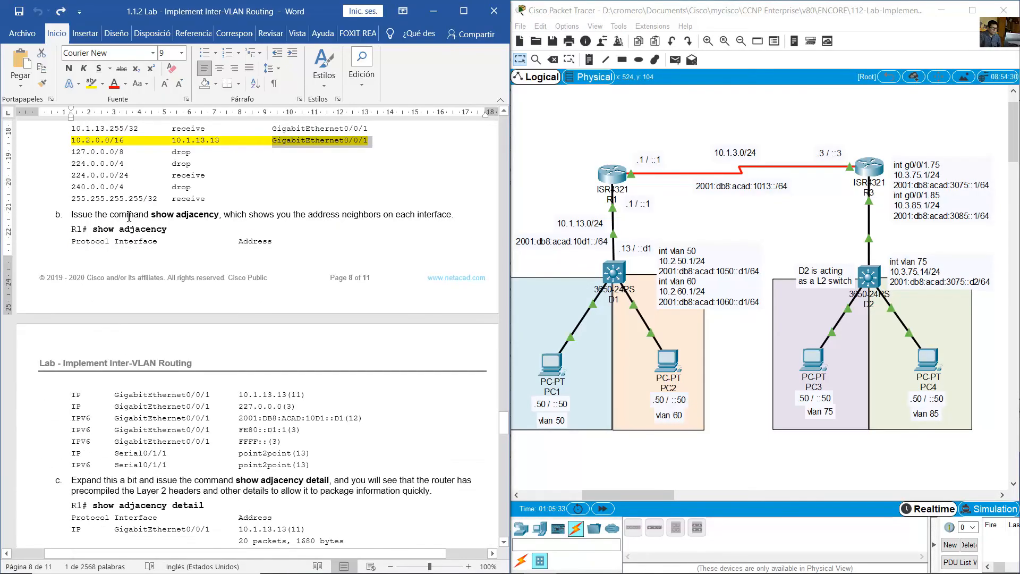
drag(129, 215, 329, 215)
drag(368, 215, 453, 216)
scroll(400, 234, down, 1)
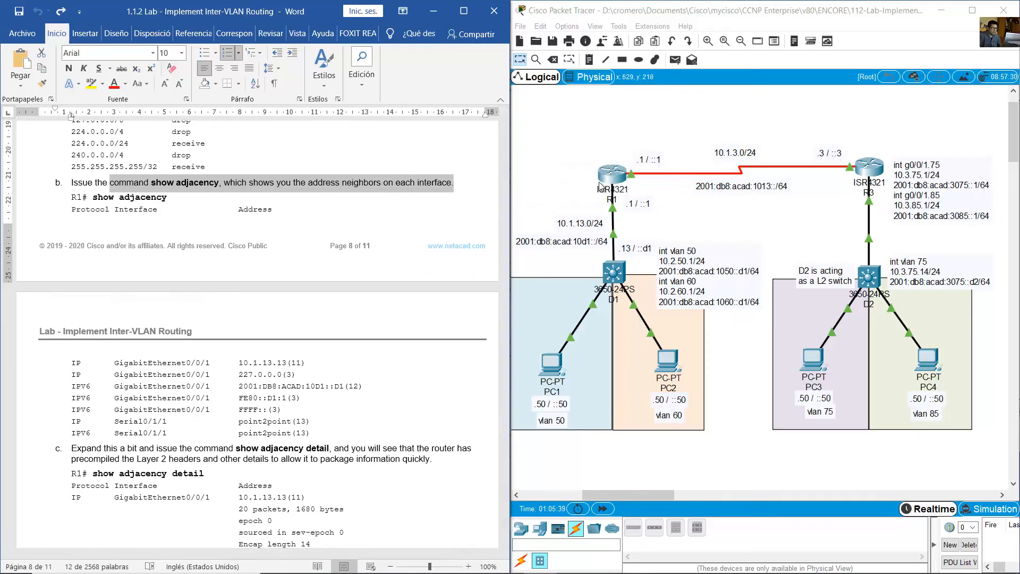
- Try show adjacency in R1's command line and highlight the entered command
click(610, 178)
text(show adja)
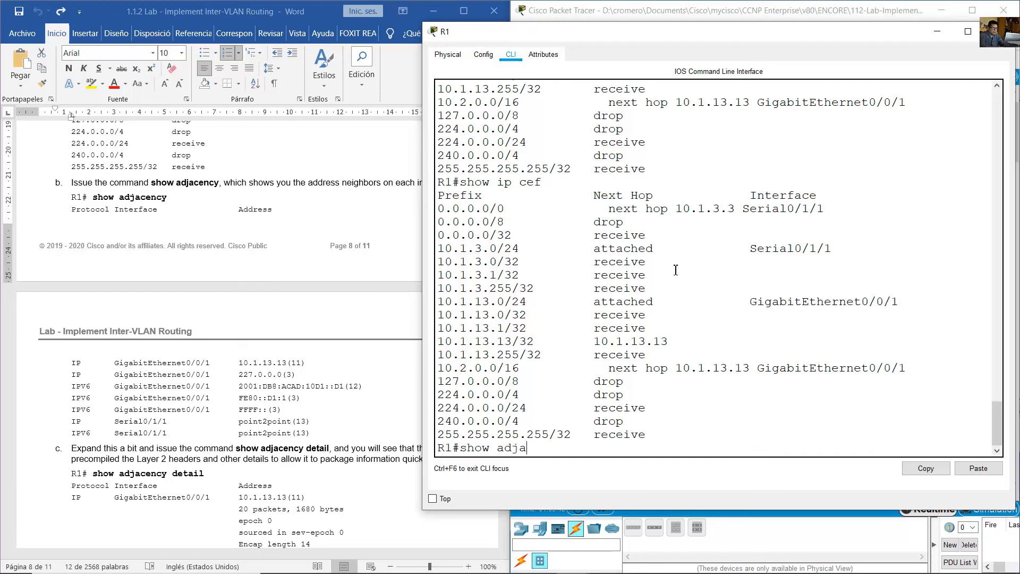
text(cency)
key(Return)
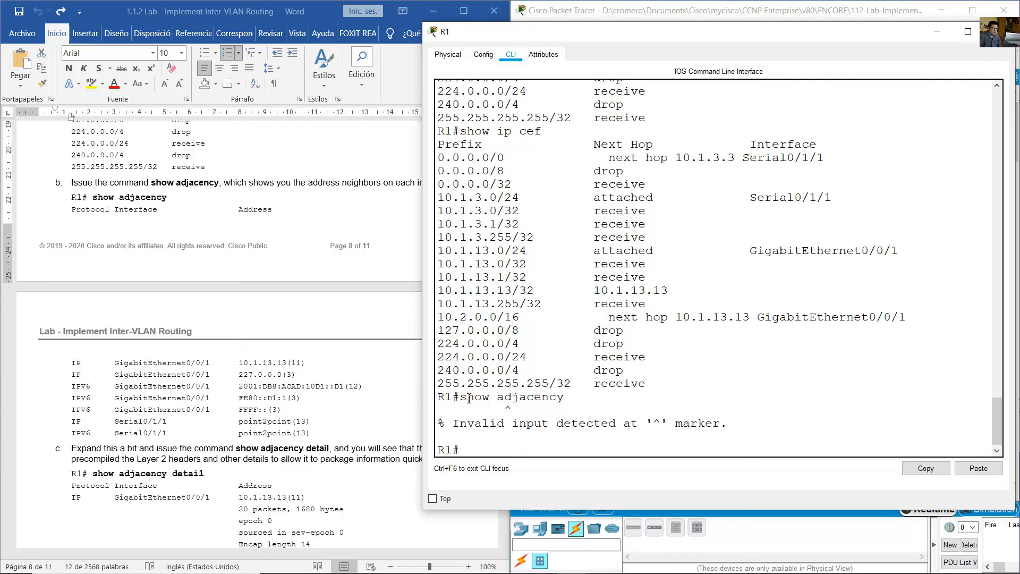
drag(469, 397, 586, 400)
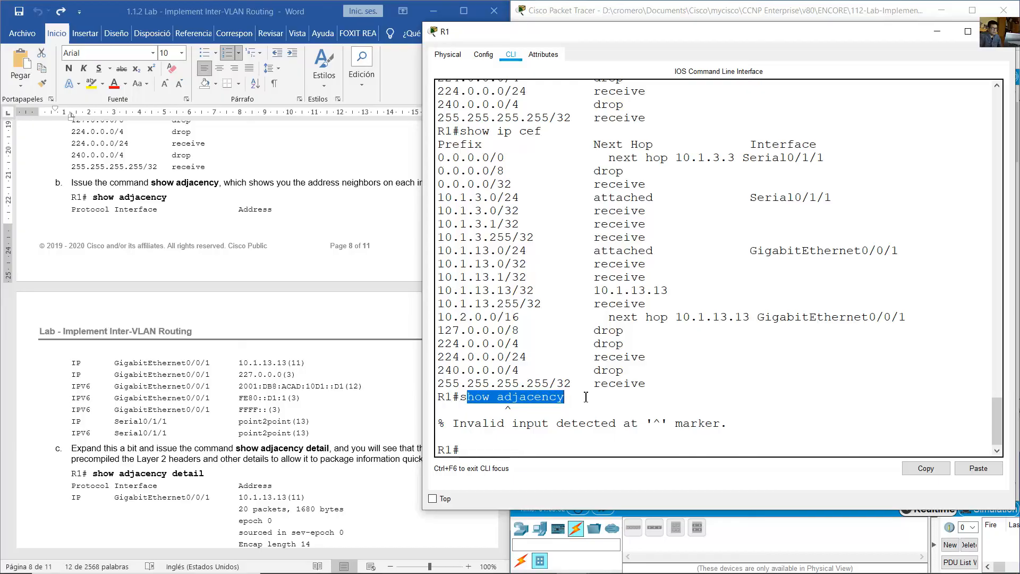
- Examine the guide's sample show adjacency output and highlight the 10.1.13.13 entry on GigabitEthernet0/0/1
click(149, 208)
scroll(215, 216, down, 1)
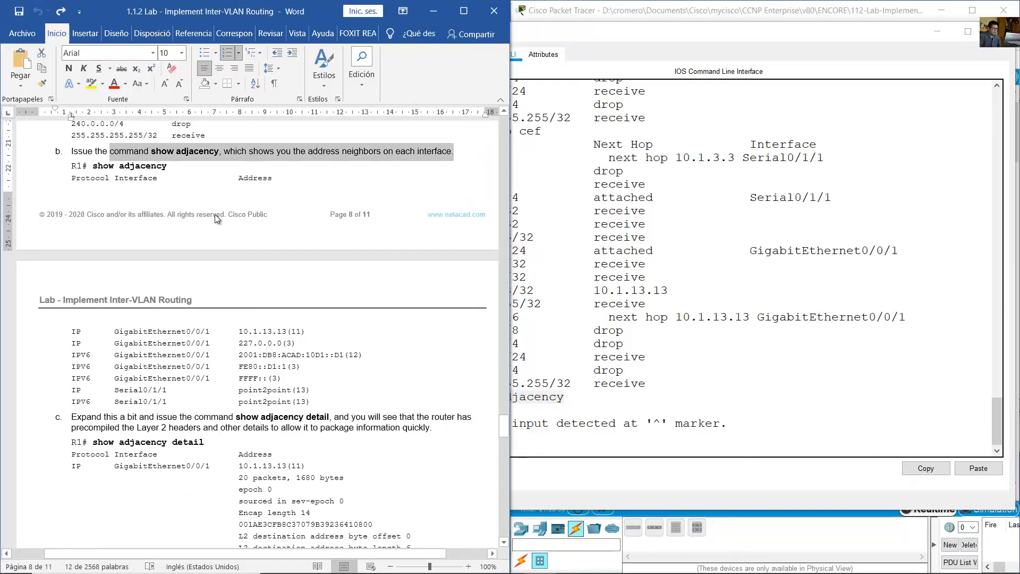
scroll(215, 219, up, 1)
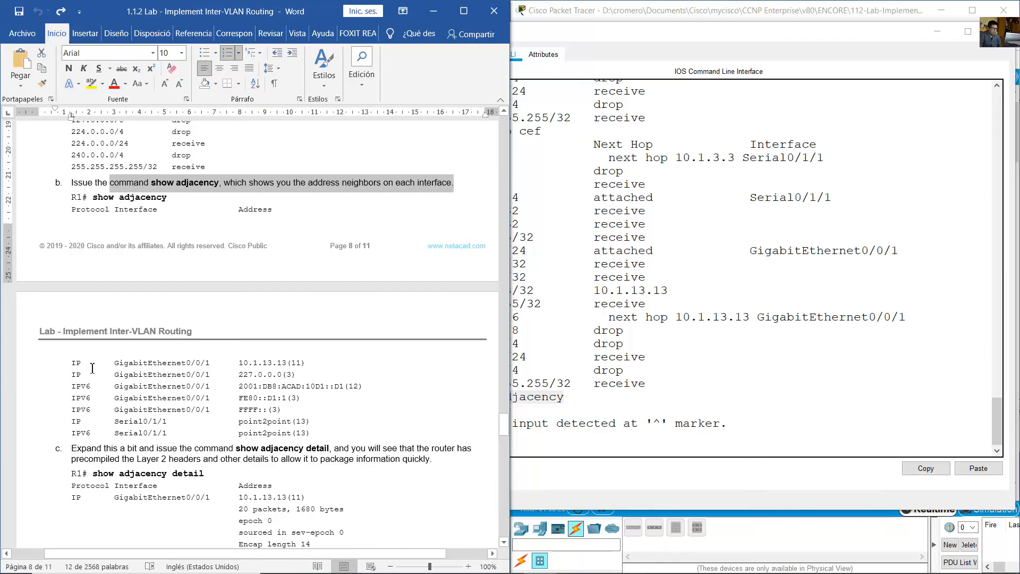
triple_click(91, 199)
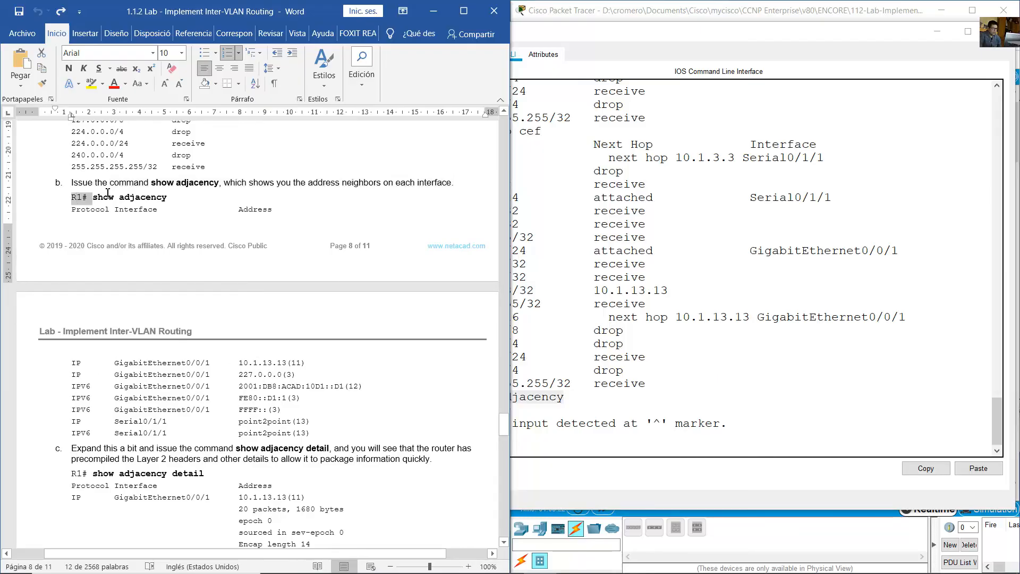
drag(121, 367, 310, 363)
click(264, 364)
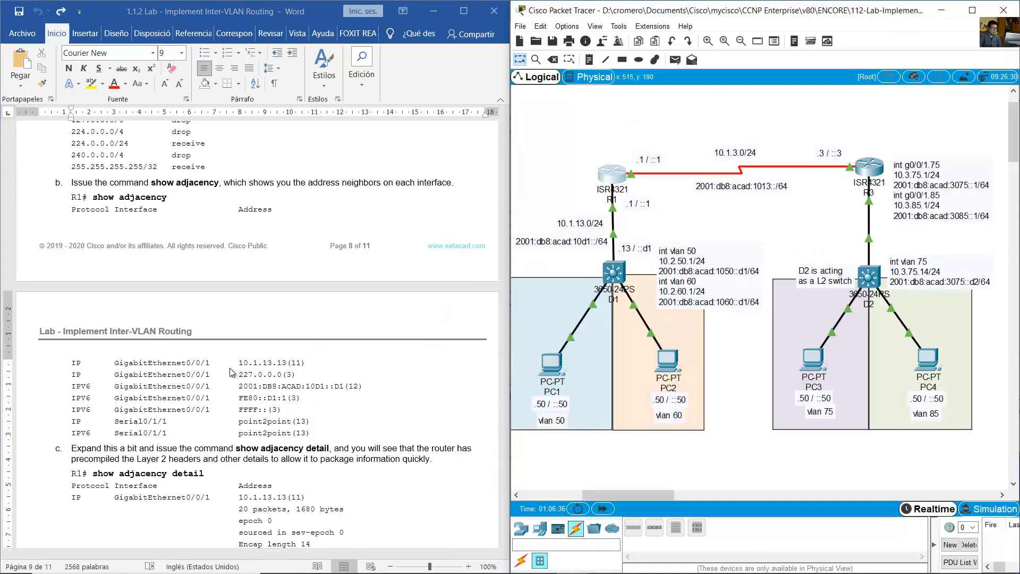
- Highlight the address 10.1.13.13 in the sample output, then show the R1–D1 port labels and mark D1's .13 address label
click(238, 364)
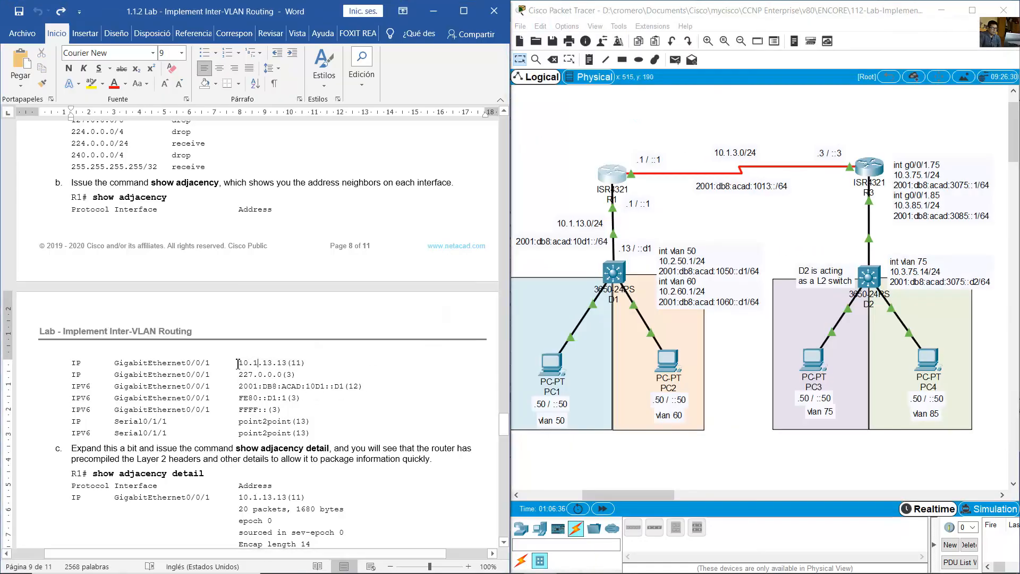
drag(251, 363, 287, 363)
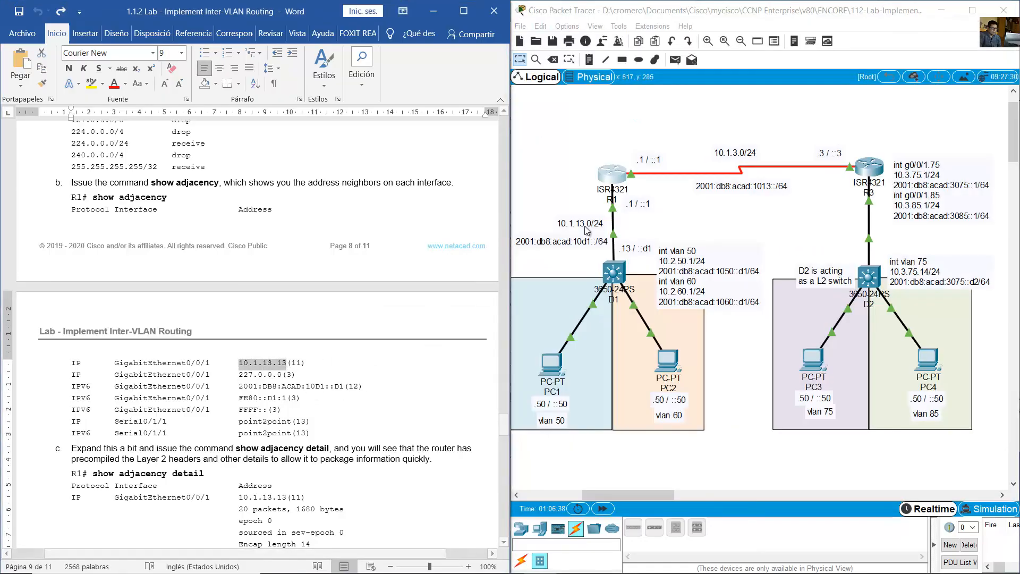
click(668, 210)
mouse_move(635, 213)
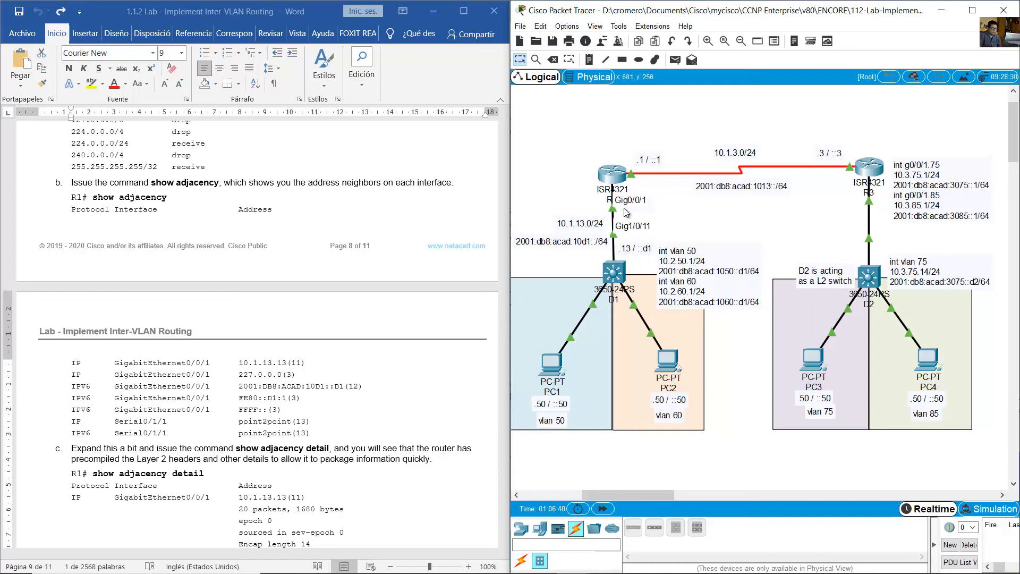
mouse_move(636, 254)
mouse_down()
mouse_move(589, 227)
mouse_move(637, 248)
mouse_up()
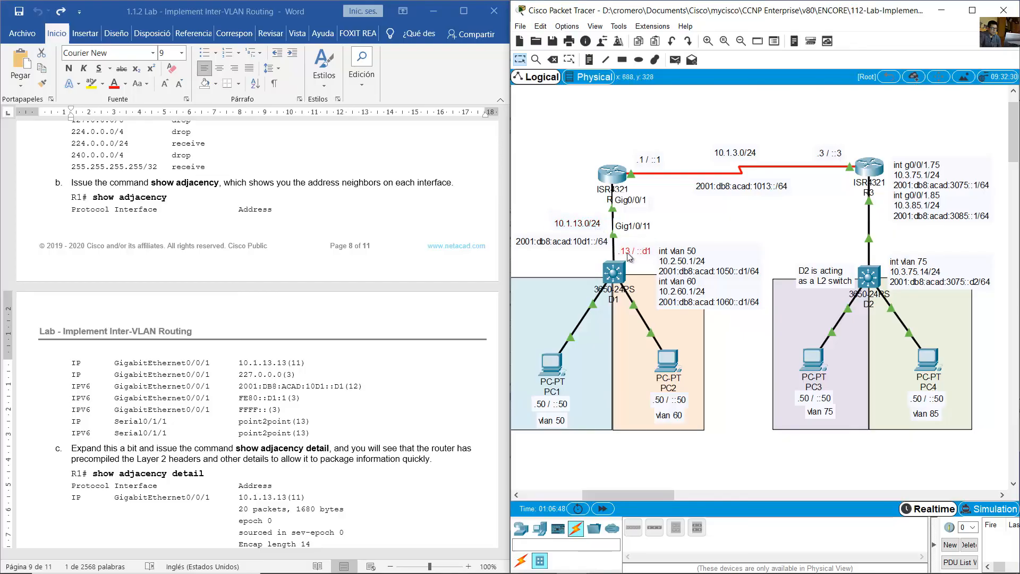
- Highlight ::D1 in the guide's IPv6 GigabitEthernet0/0/1 adjacency and mark D1's matching ::d1 label on the link to R1
click(250, 377)
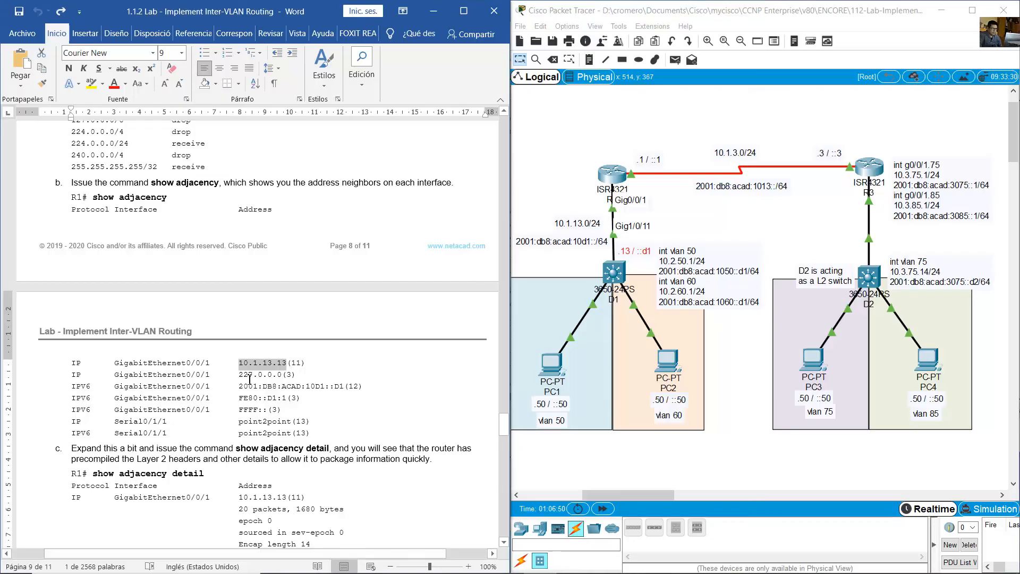
drag(119, 391, 238, 390)
click(280, 388)
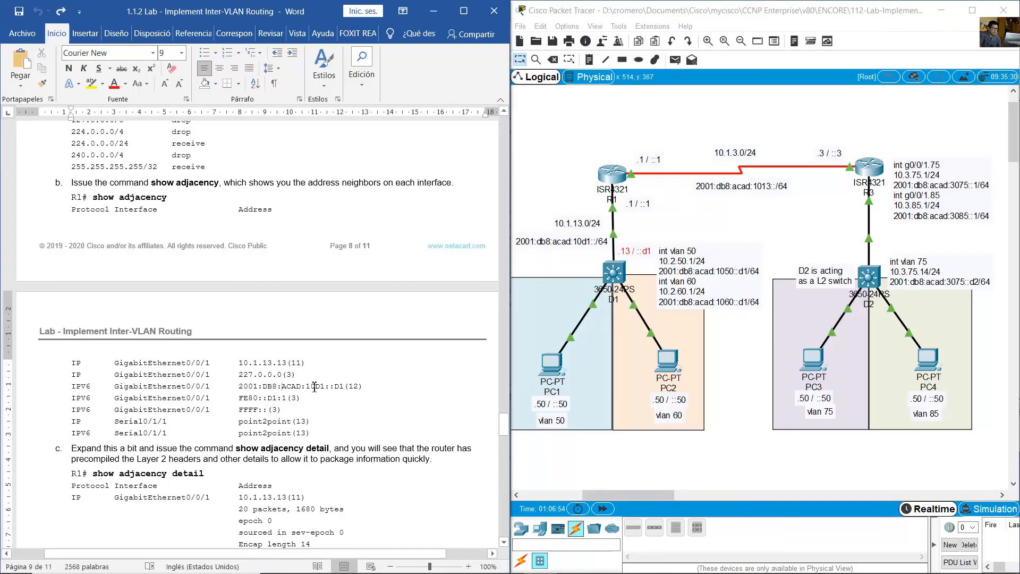
drag(334, 387, 345, 386)
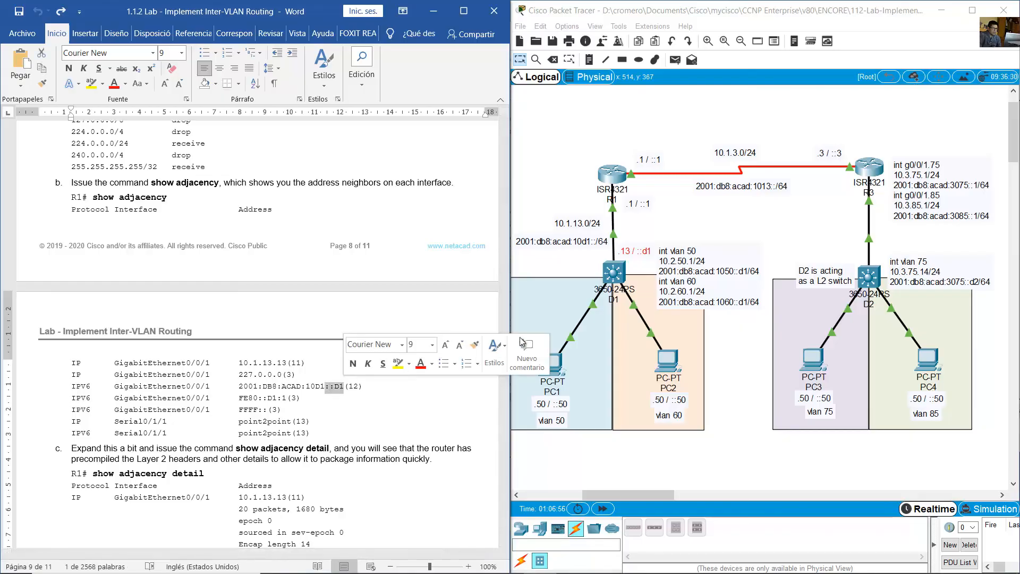
click(626, 219)
mouse_move(614, 213)
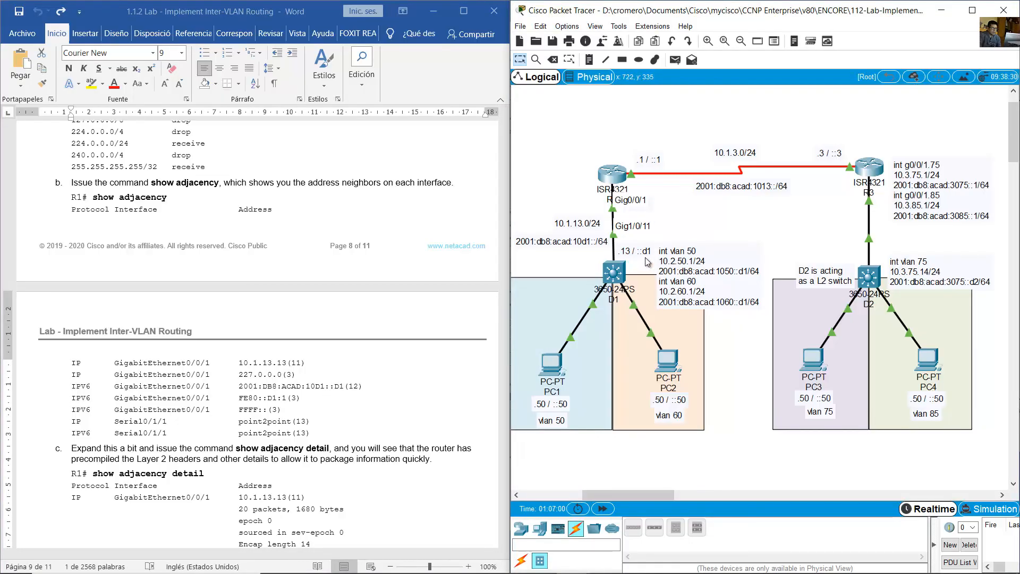
drag(640, 262, 637, 255)
- Highlight the Serial0/1/1 point2point entries for IP and IPV6 in the guide and mark the R1–R3 serial link in the topology
click(244, 415)
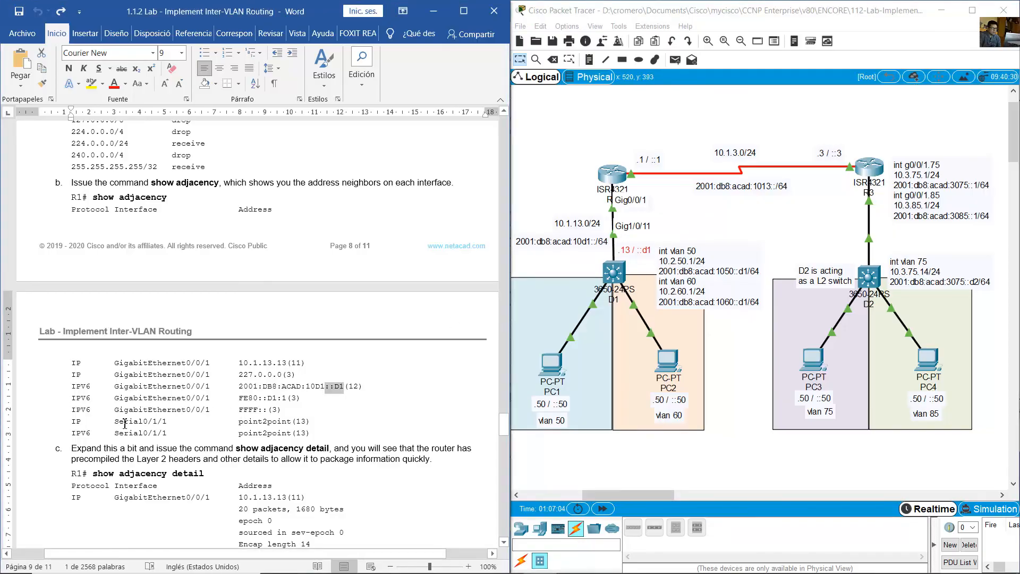
drag(144, 421, 312, 423)
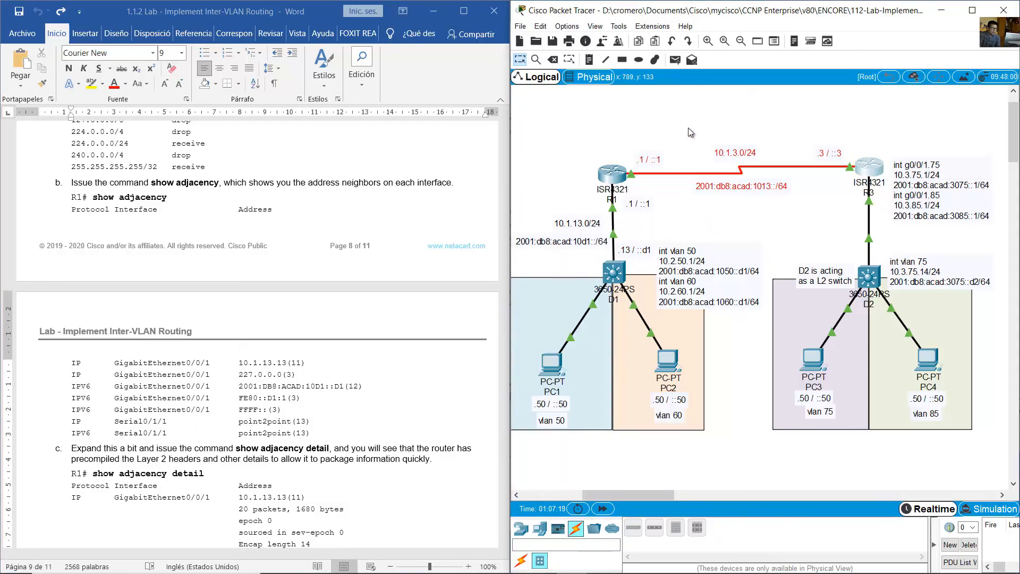
click(633, 133)
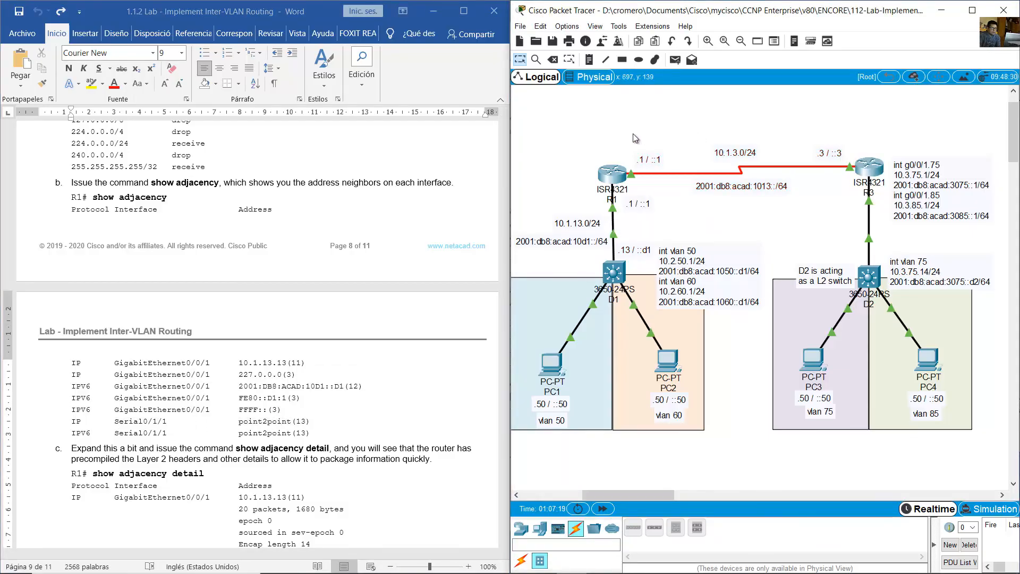
drag(632, 133, 846, 182)
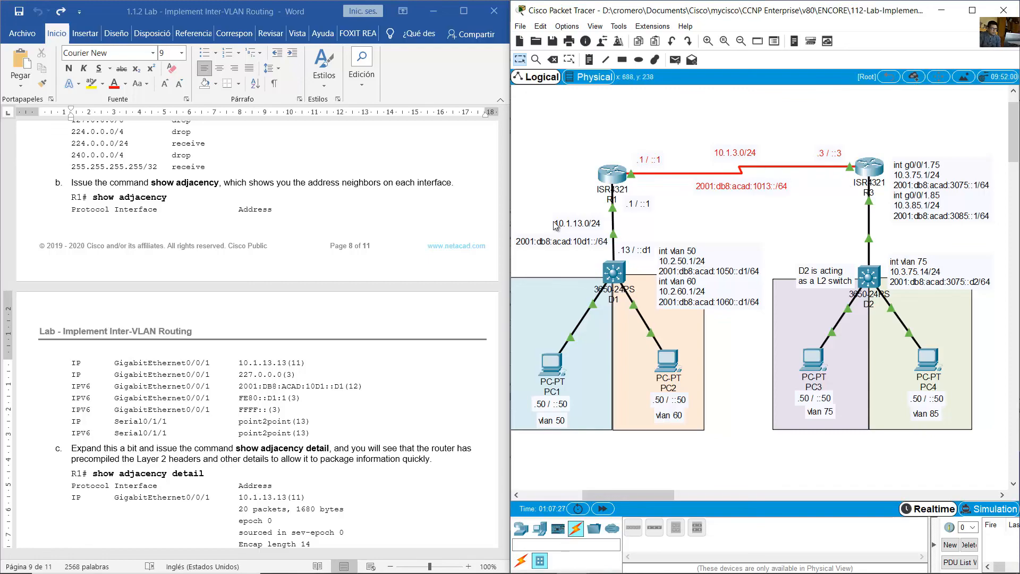
click(223, 430)
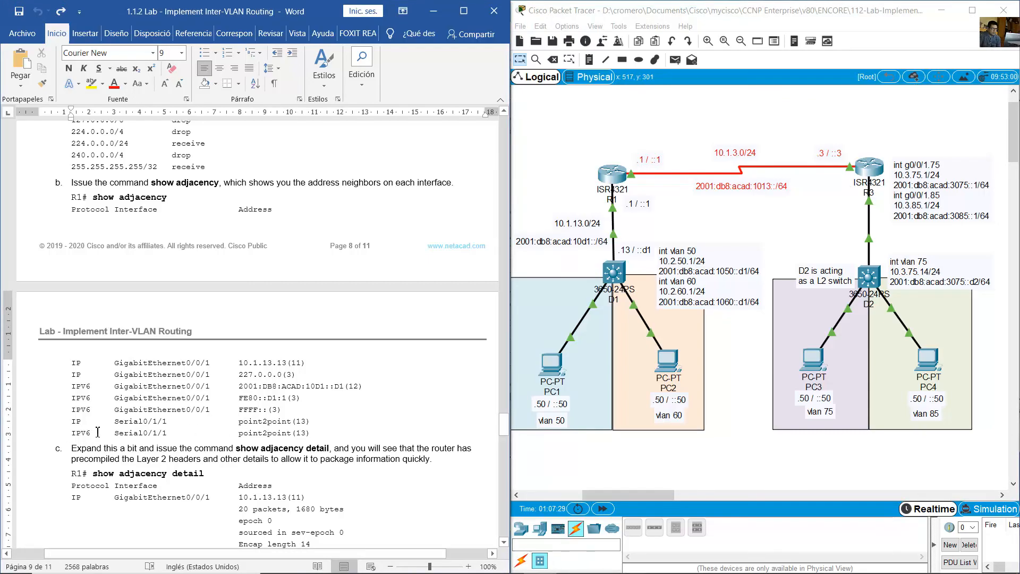
drag(98, 432, 338, 433)
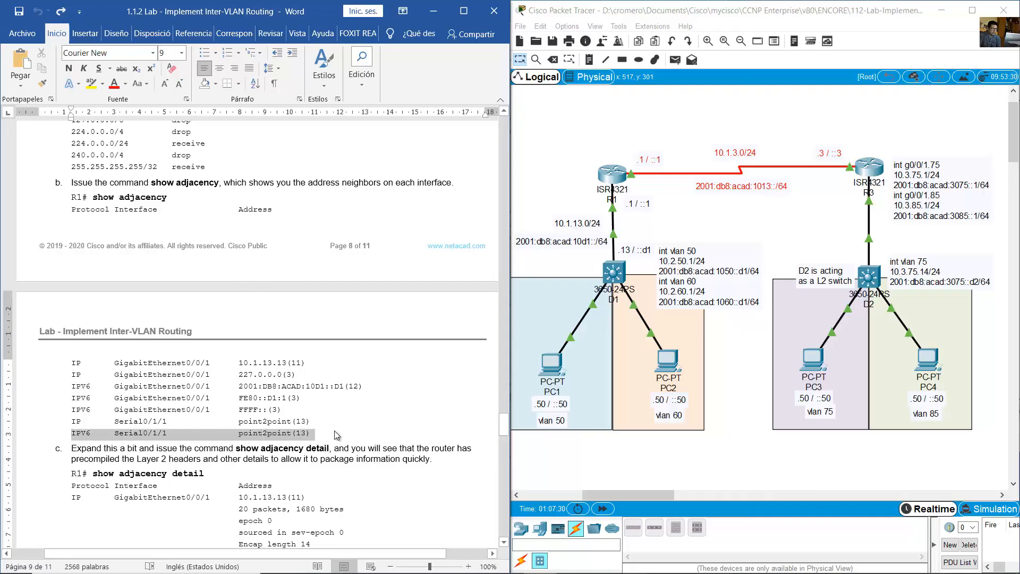
- Highlight the step c instruction about show adjacency detail in the lab guide
click(292, 415)
scroll(292, 415, down, 5)
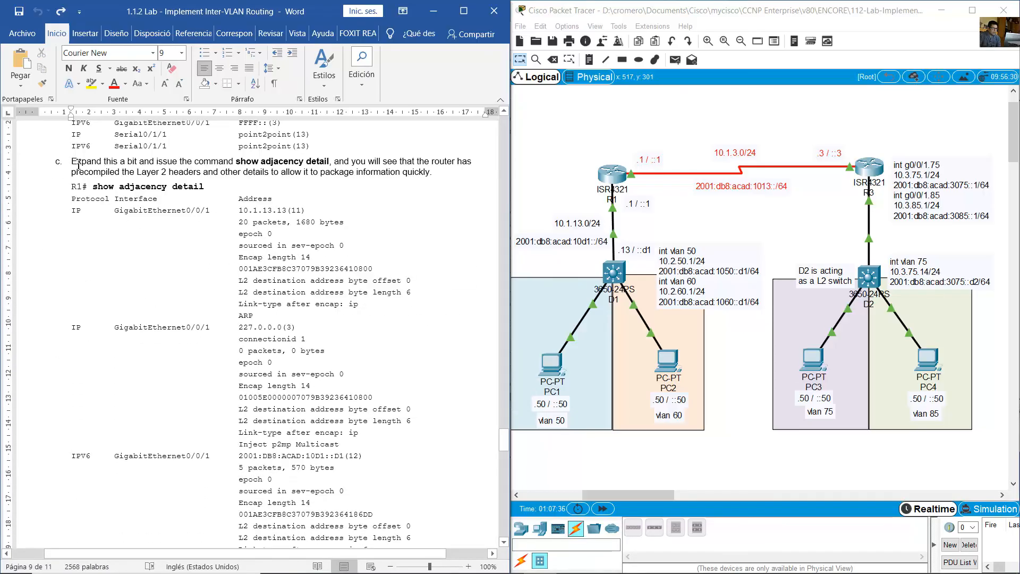
drag(79, 164, 425, 176)
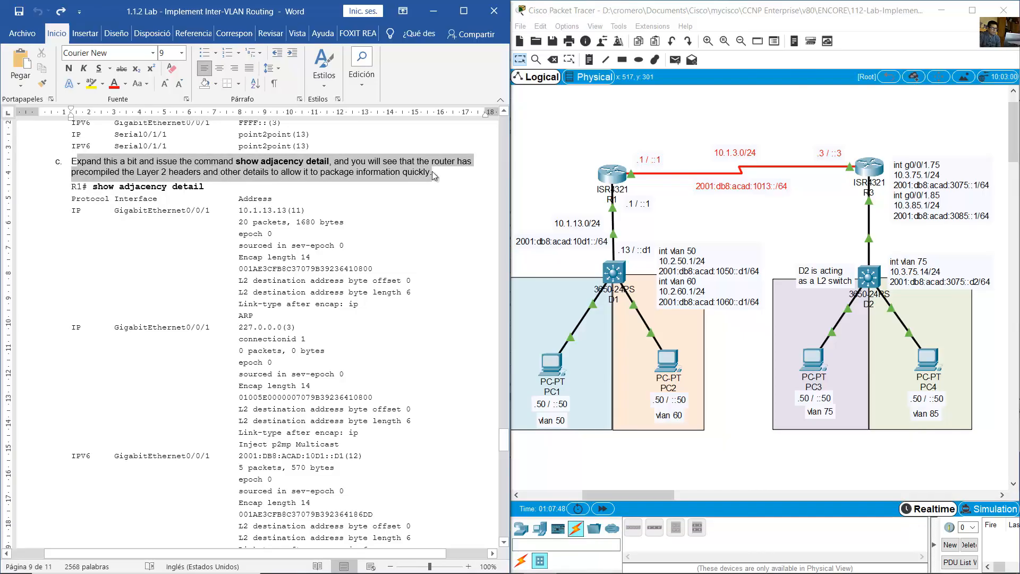
- Highlight the show adjacency detail command in step c and the GigabitEthernet0/0/1 interface of the first IP entry
click(320, 202)
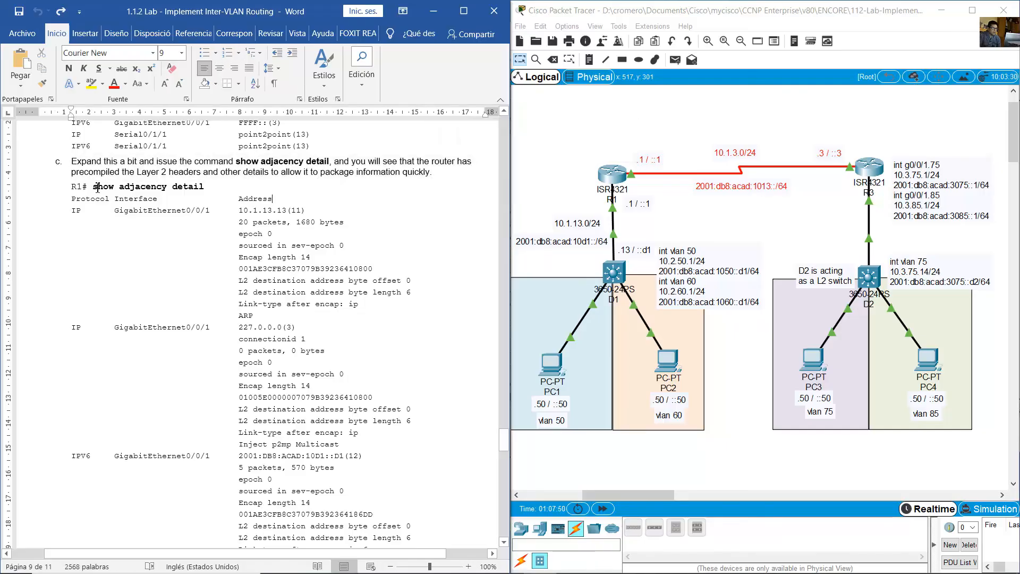
drag(97, 187, 238, 186)
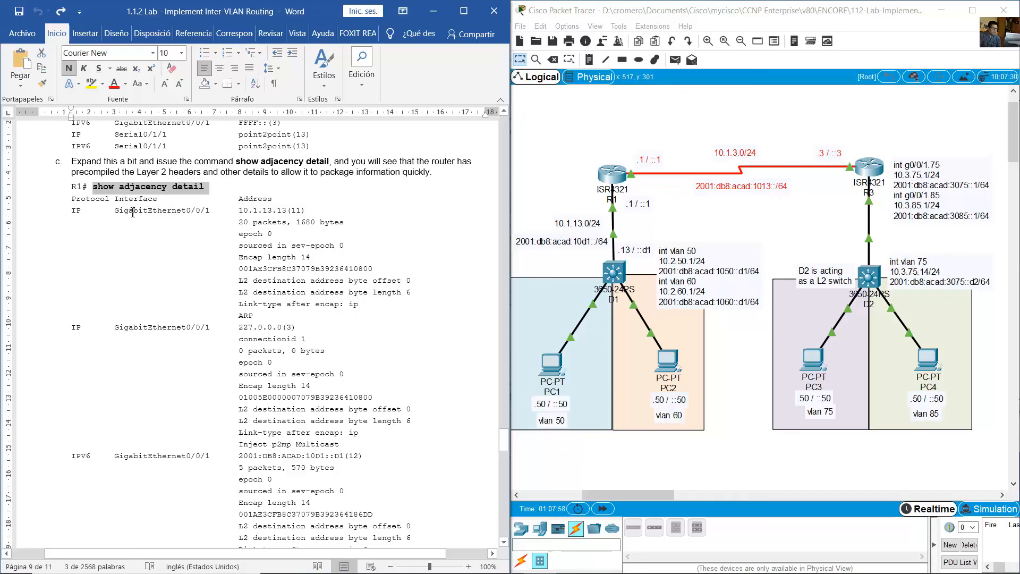
drag(133, 212, 211, 213)
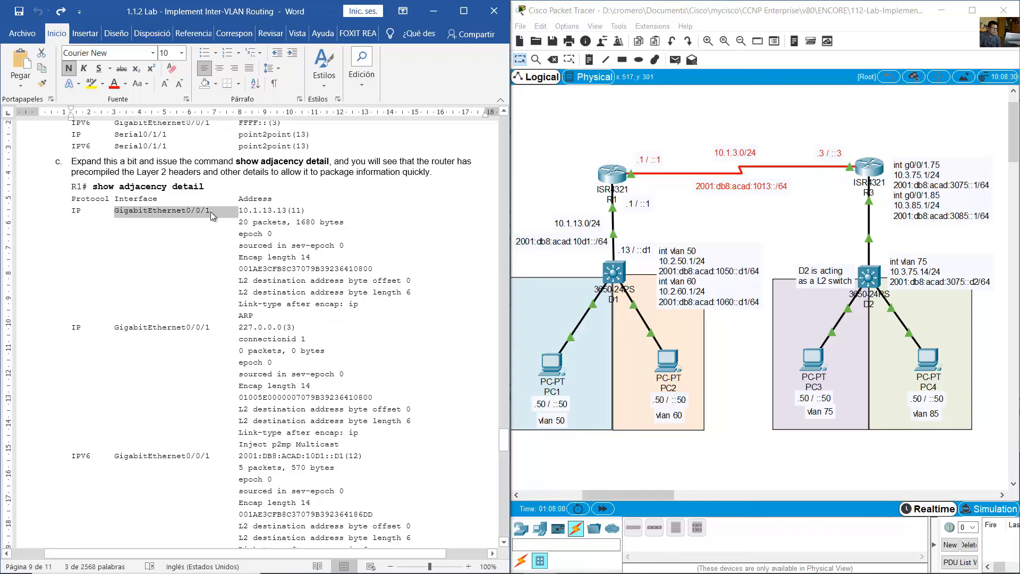
click(287, 211)
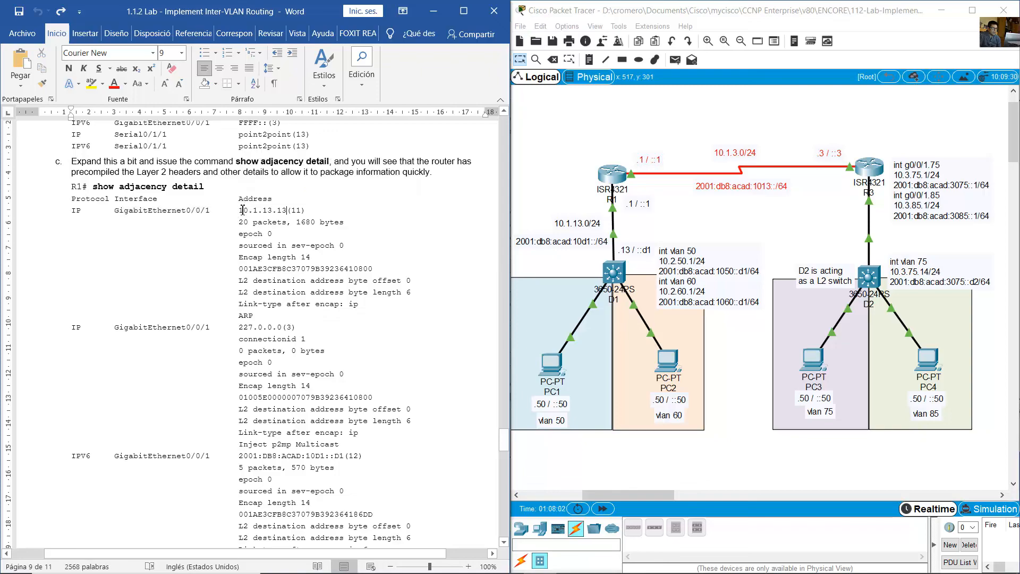
- Highlight the address 10.1.13.13(11) and the packet and byte count line beneath it in the sample output
drag(249, 211, 313, 214)
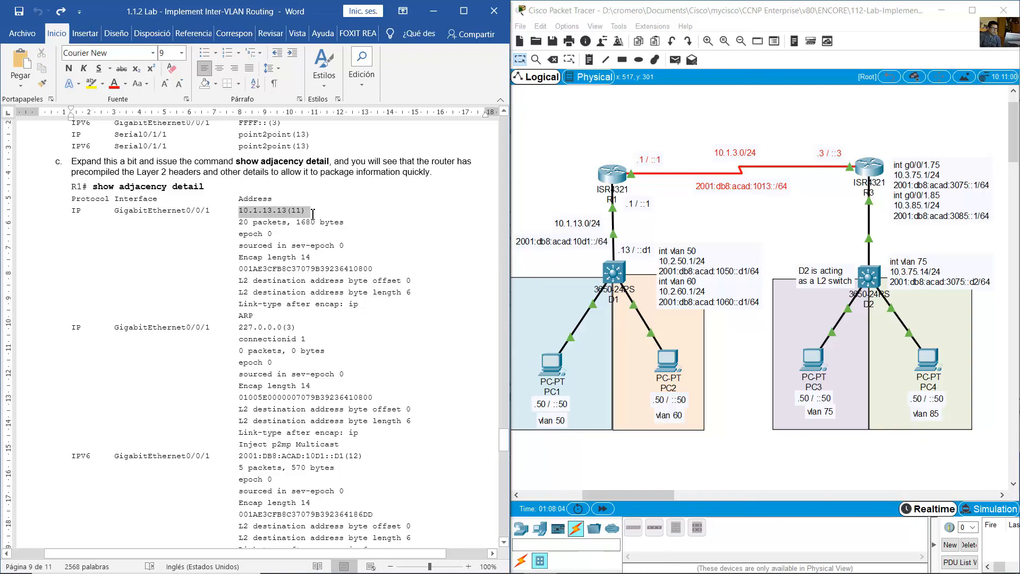
drag(211, 210, 112, 206)
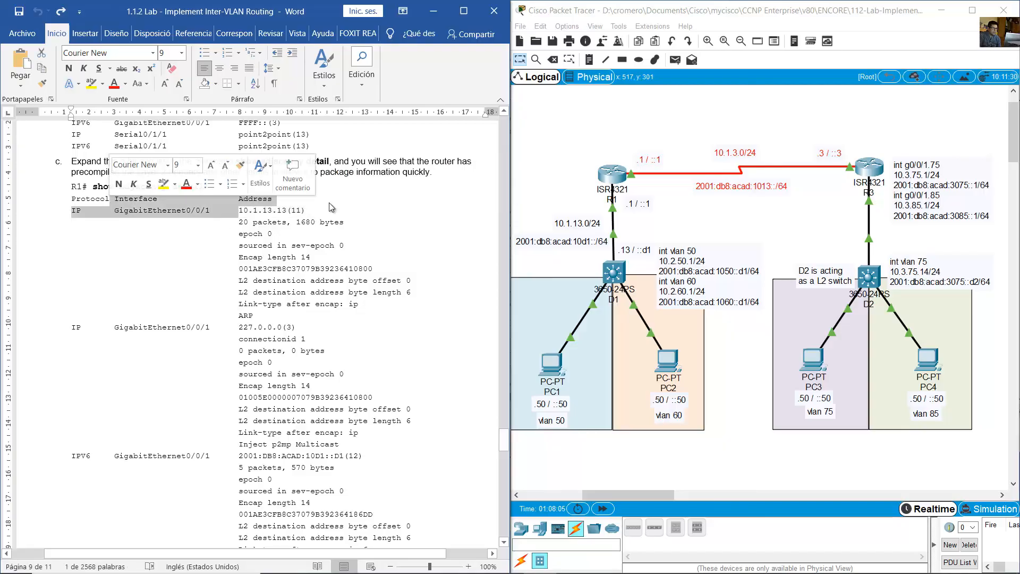
click(329, 206)
drag(242, 210, 312, 221)
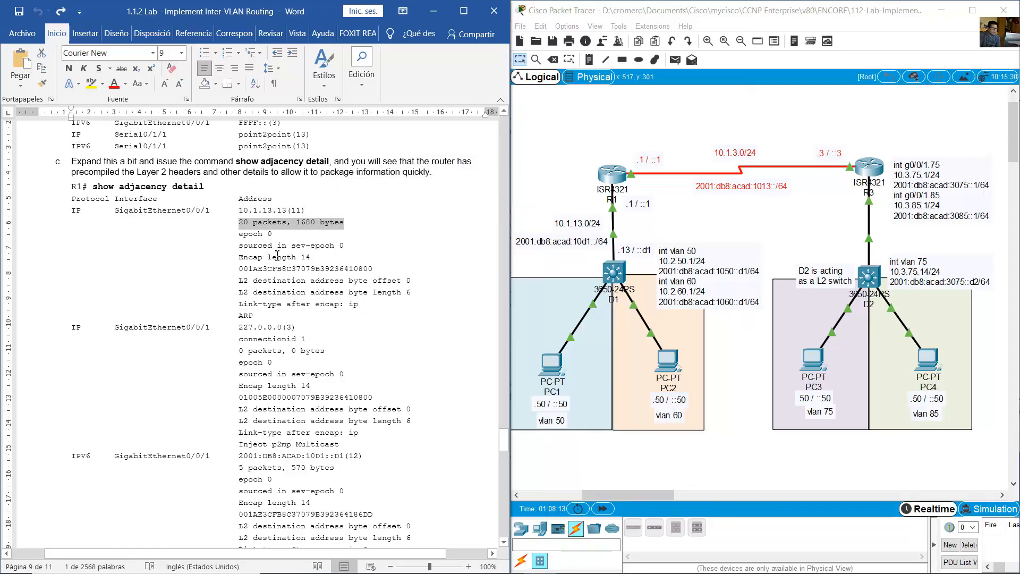
- Go over the step c explanation and highlight the encapsulation and L2 destination address lines of the 10.1.13.13 adjacency
click(286, 238)
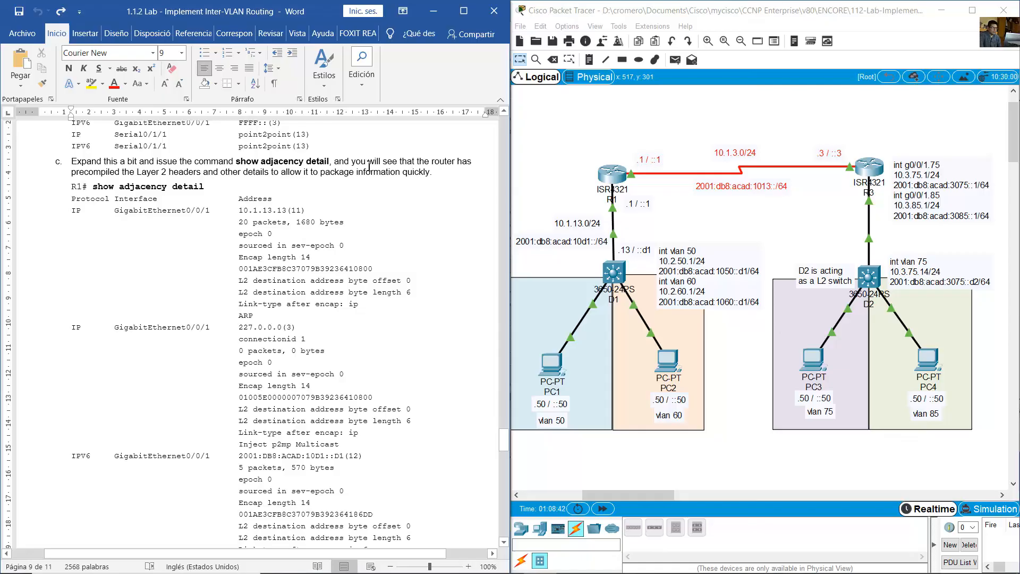
drag(358, 165, 195, 177)
drag(291, 245, 324, 295)
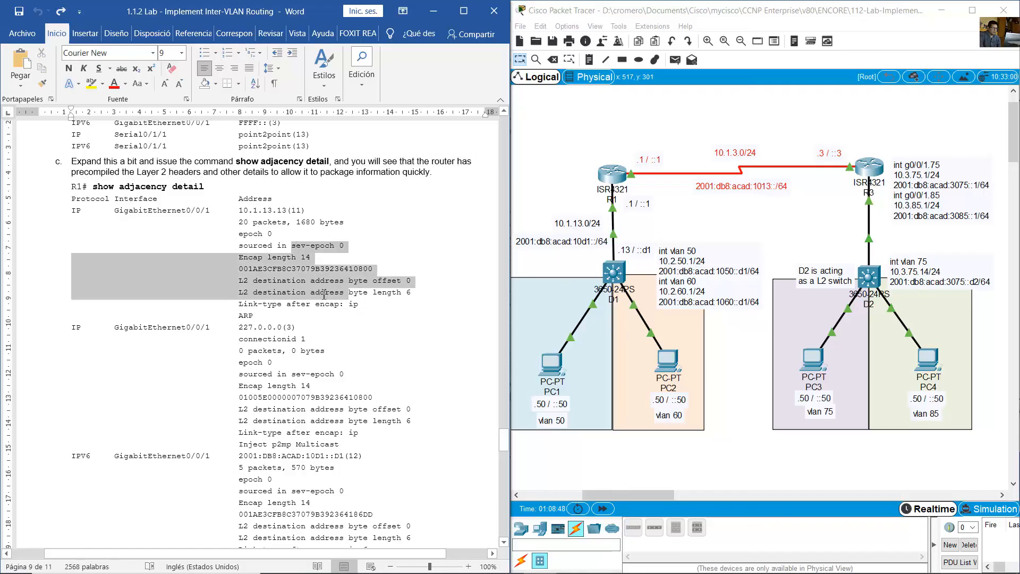
- Highlight the detail blocks of the GigabitEthernet0/0/1 adjacencies for IP 227.0.0.0(3) and IPV6 2001:DB8:ACAD:10D1::D1(12)
scroll(324, 298, down, 3)
drag(146, 235, 349, 339)
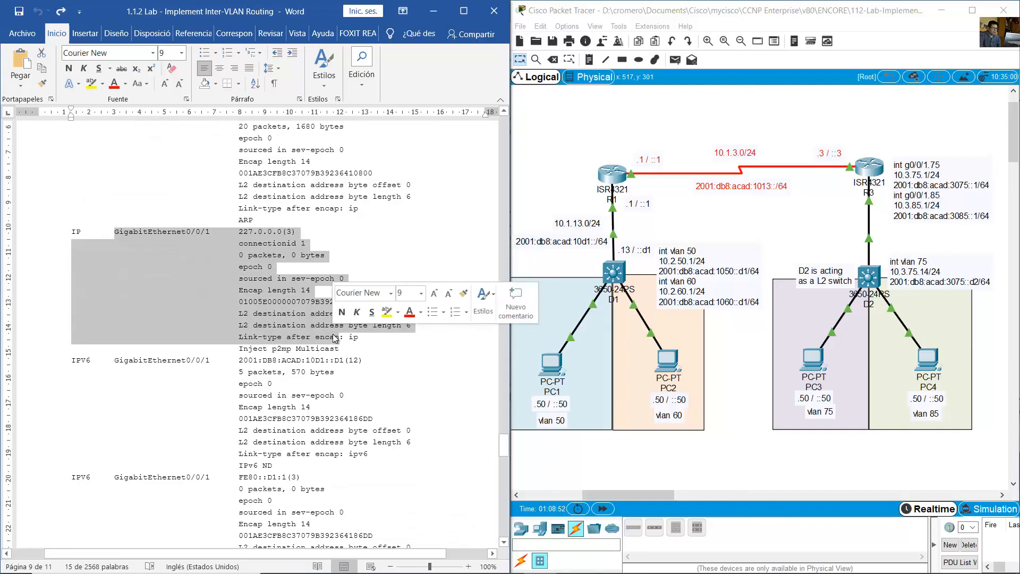
scroll(171, 270, down, 3)
drag(171, 270, 343, 362)
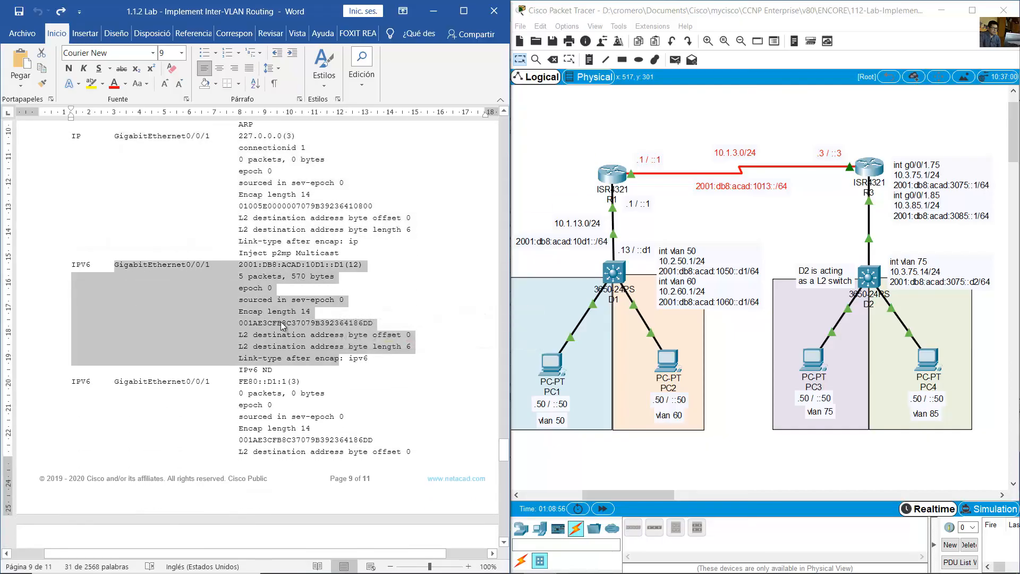
click(272, 323)
- Highlight the Serial0/1/1 point2point details for IP and IPV6, including the P2P-ADJ line of the IP entry
scroll(364, 365, down, 15)
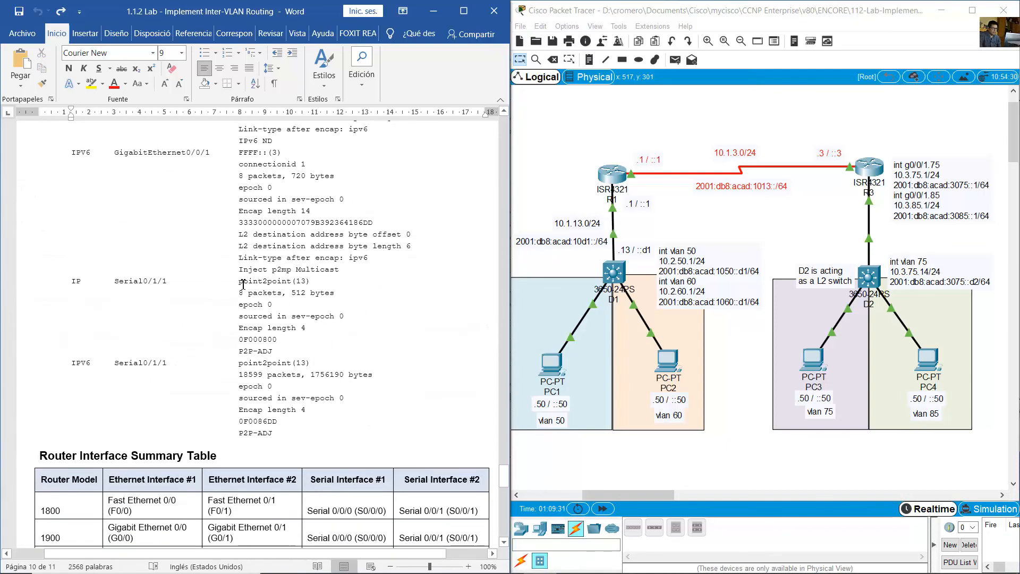
drag(243, 285, 311, 432)
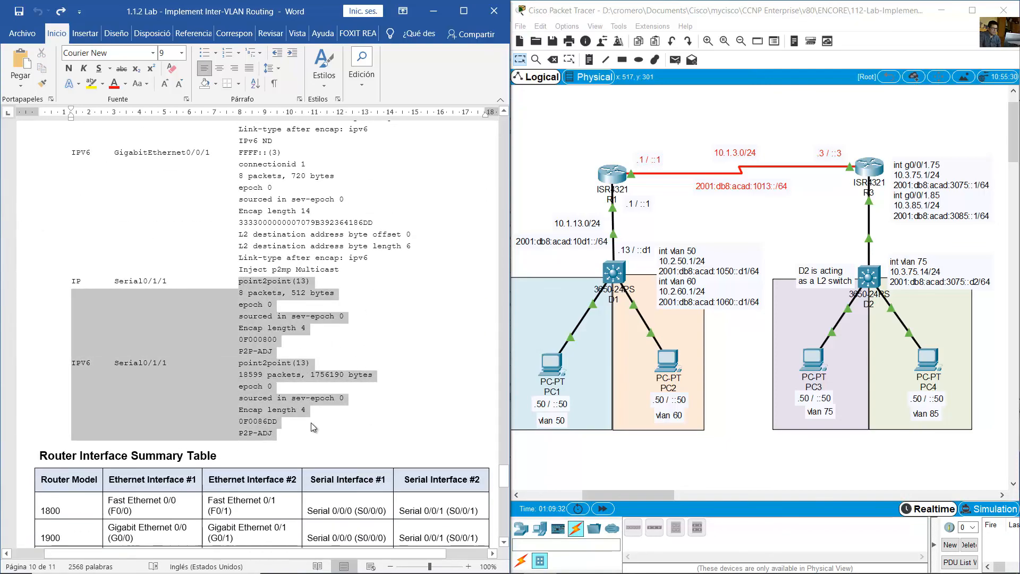
click(230, 345)
drag(240, 352, 283, 355)
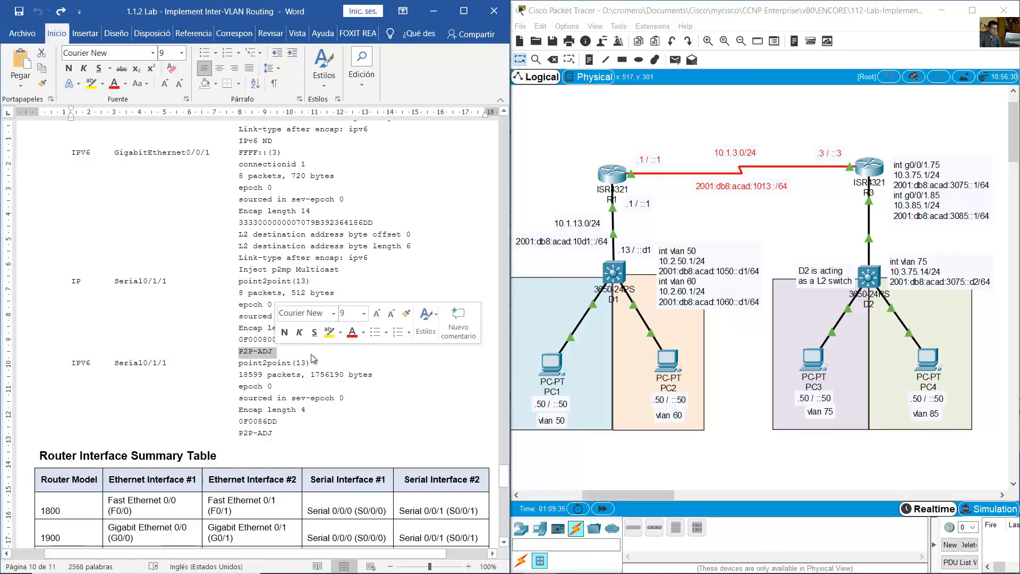
click(311, 354)
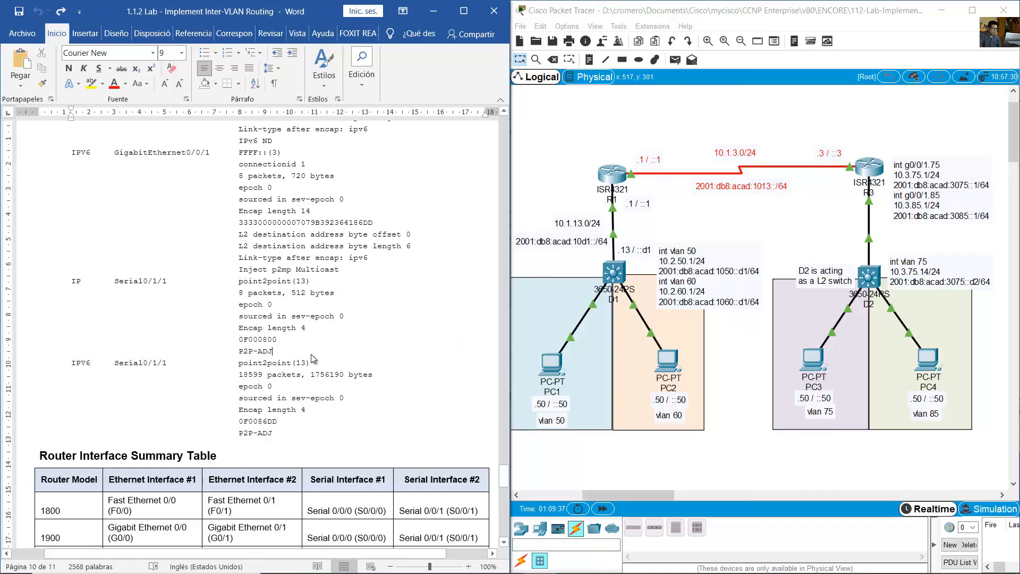
- View the closing note after the Router Interface Summary Table in the guide, then switch to the Packet Tracer topology
scroll(311, 354, down, 10)
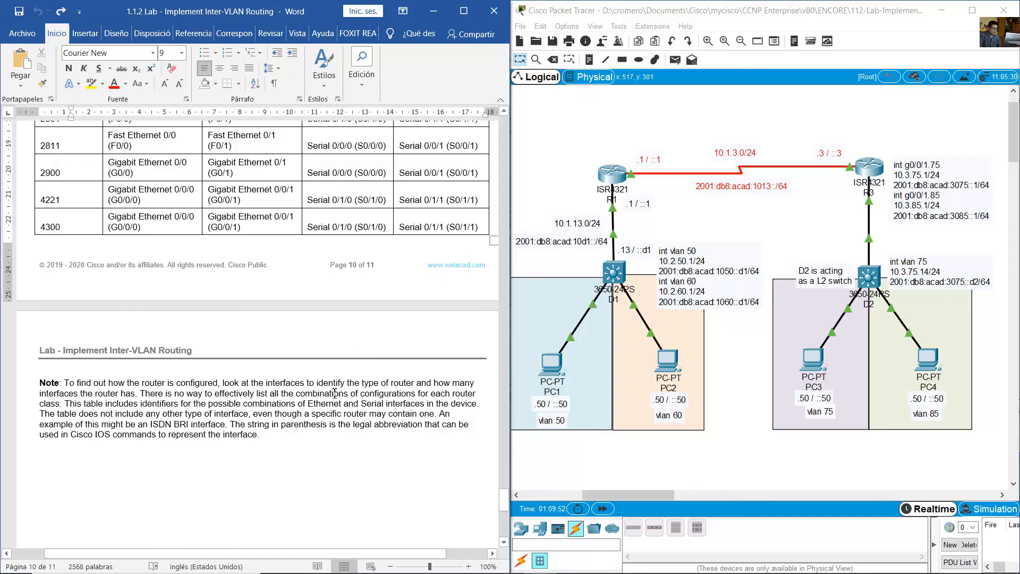
click(335, 393)
click(599, 137)
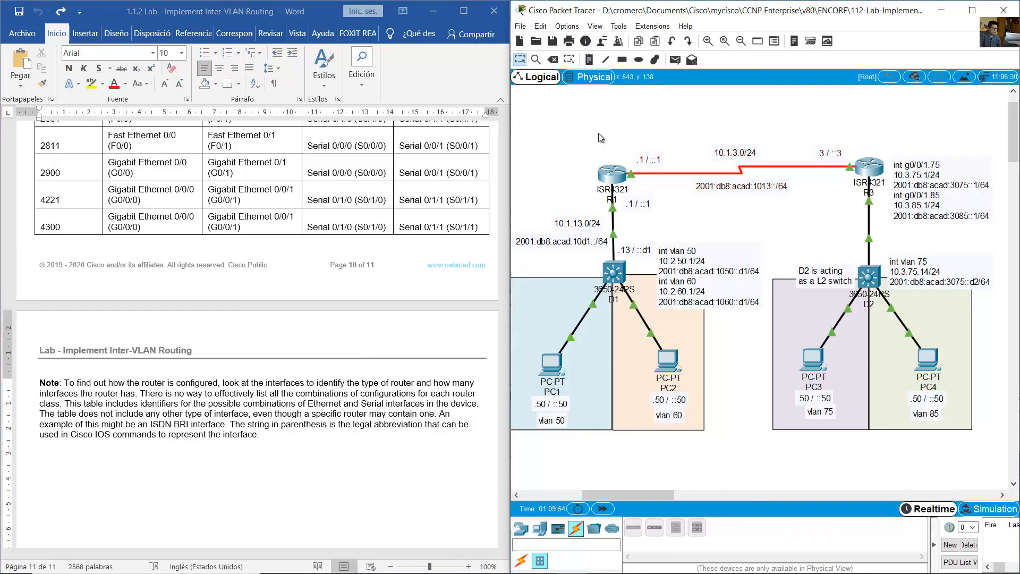